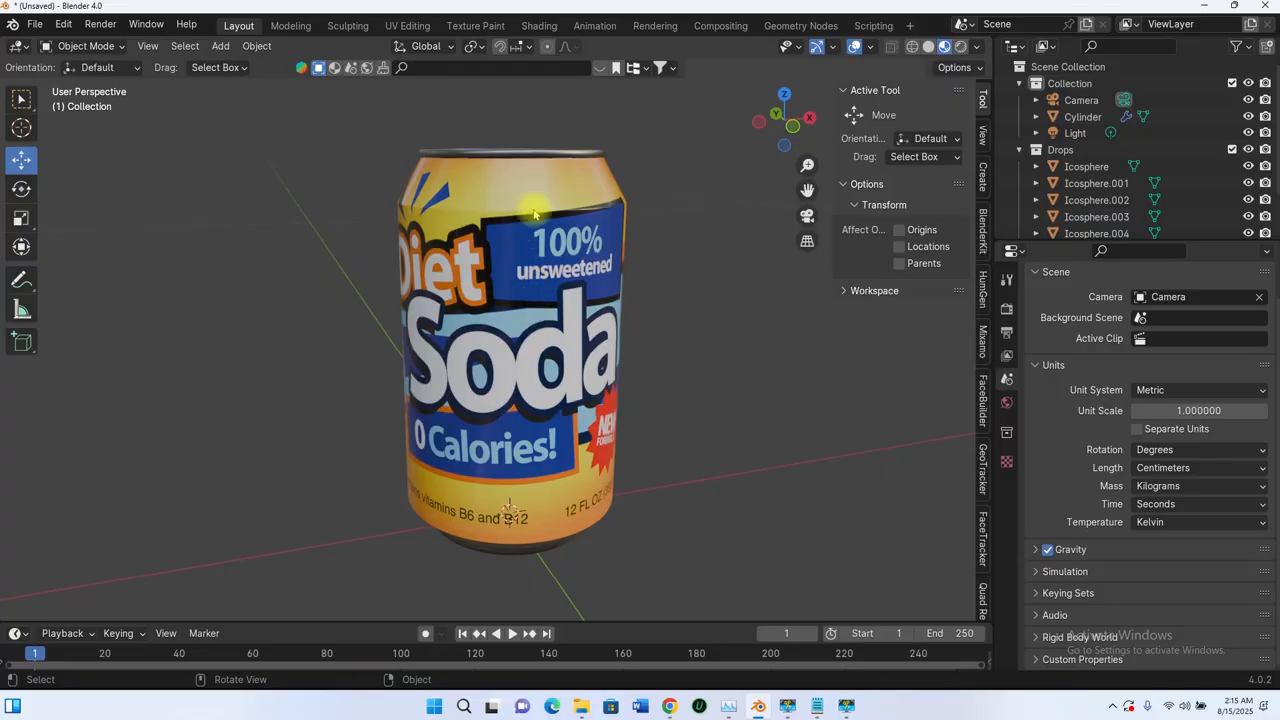
Step: Collapse the Drops collection and examine the soda can model from several angles and distances
left_click(1019, 150)
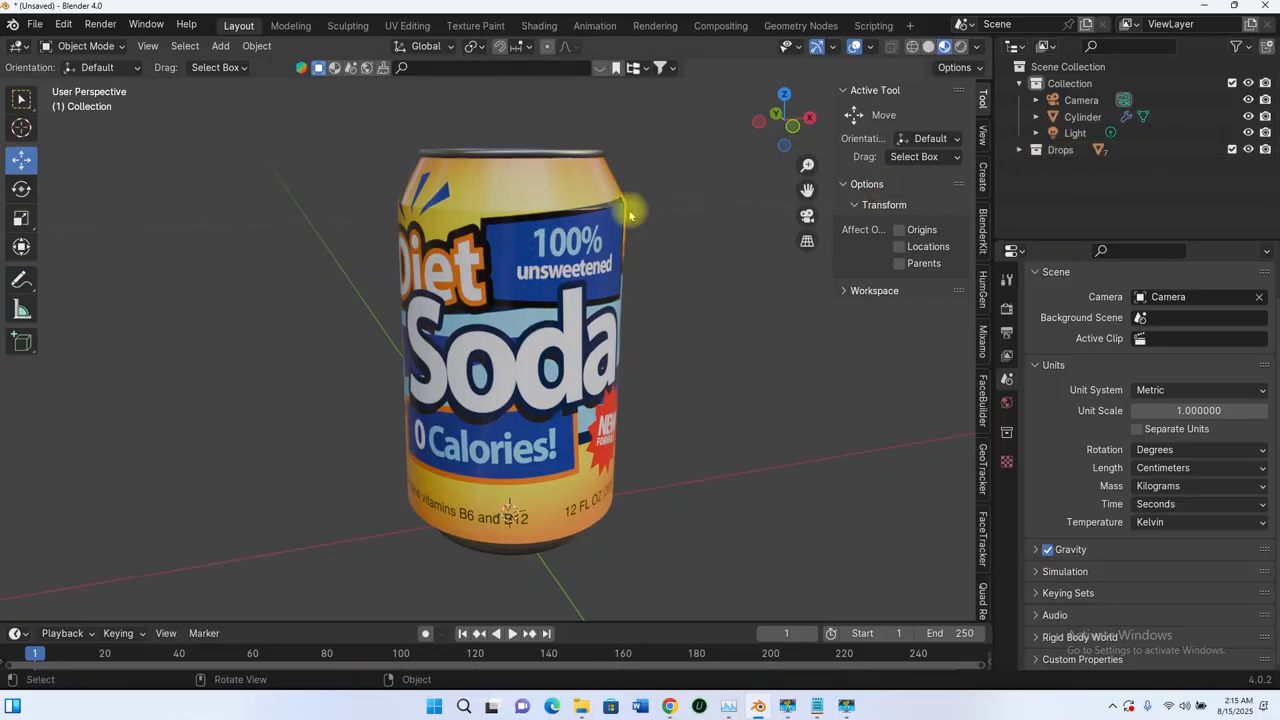
scroll(518, 258, "down", 3)
mouse_move(539, 284)
middle_mouse_down()
mouse_move(507, 328)
mouse_move(516, 274)
middle_mouse_up()
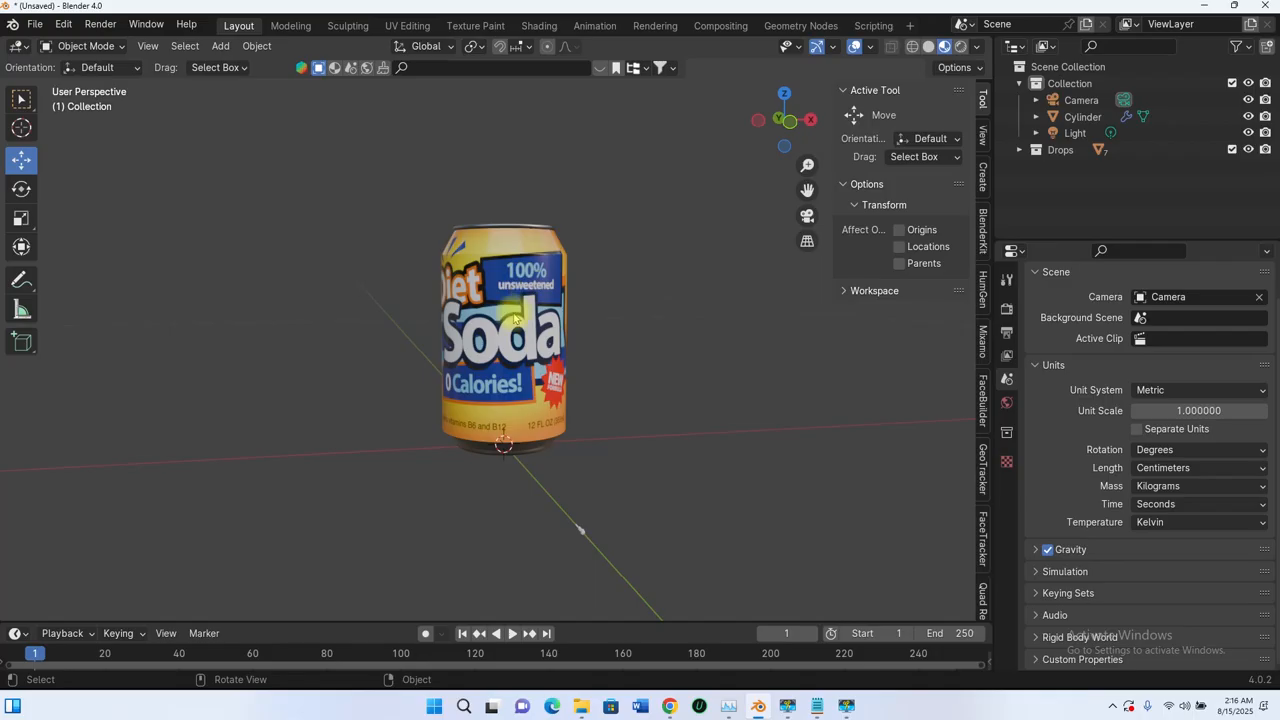
middle_click_drag(513, 318, 432, 389)
scroll(540, 306, "down", 3)
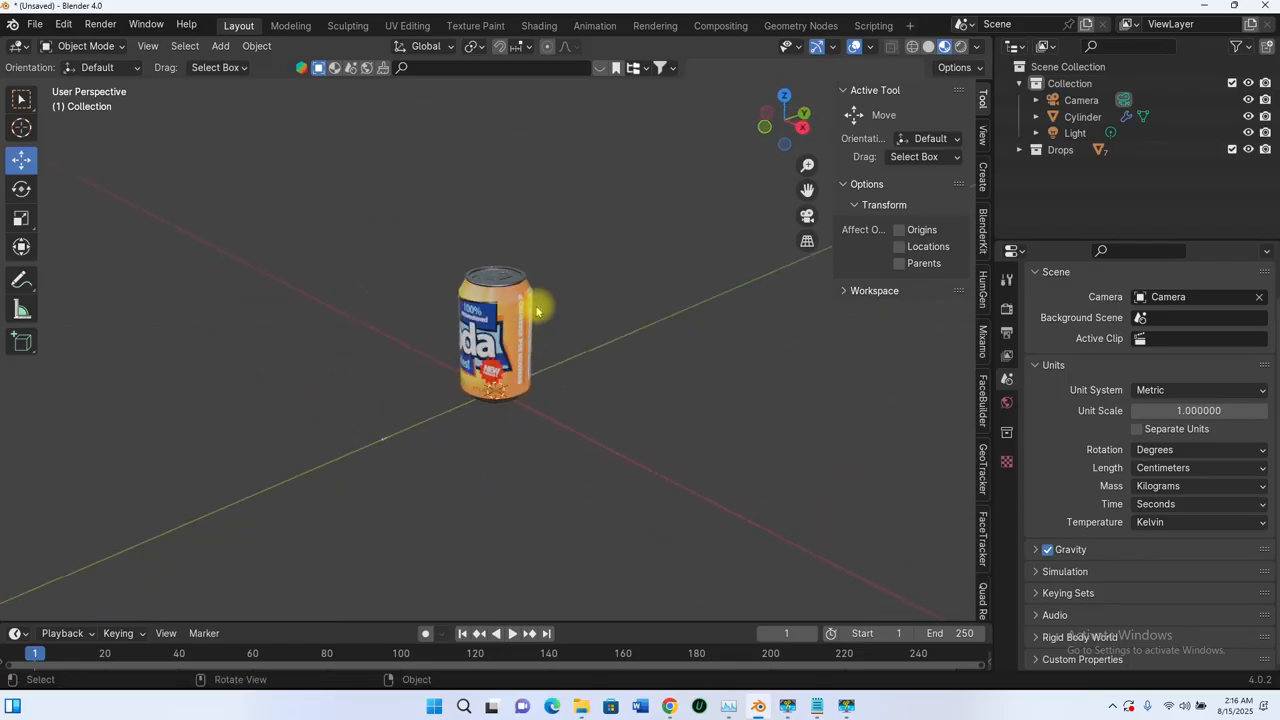
scroll(534, 322, "up", 4)
middle_click_drag(533, 323, 535, 238)
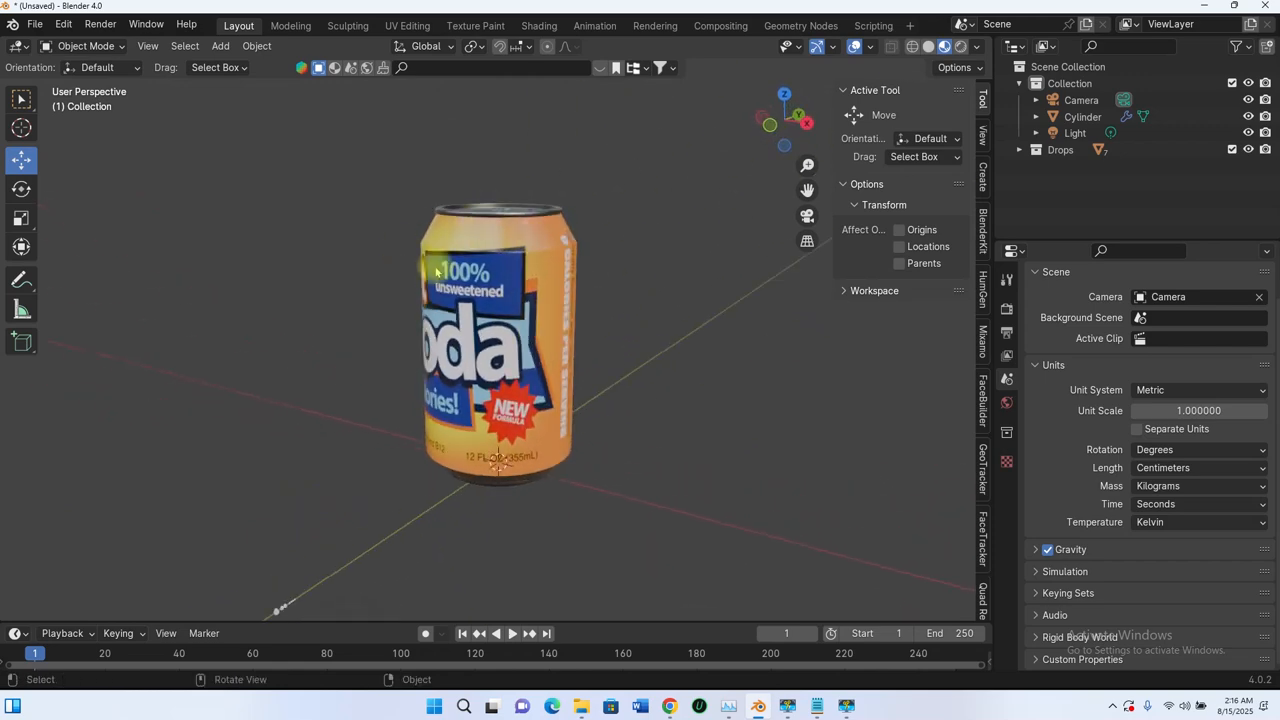
middle_click_drag(436, 272, 486, 280)
scroll(514, 251, "up", 5)
scroll(586, 334, "down", 5)
middle_click_drag(586, 334, 595, 295)
scroll(593, 368, "up", 6)
scroll(586, 323, "down", 8)
scroll(577, 308, "up", 3)
scroll(578, 309, "down", 4)
scroll(553, 316, "up", 3)
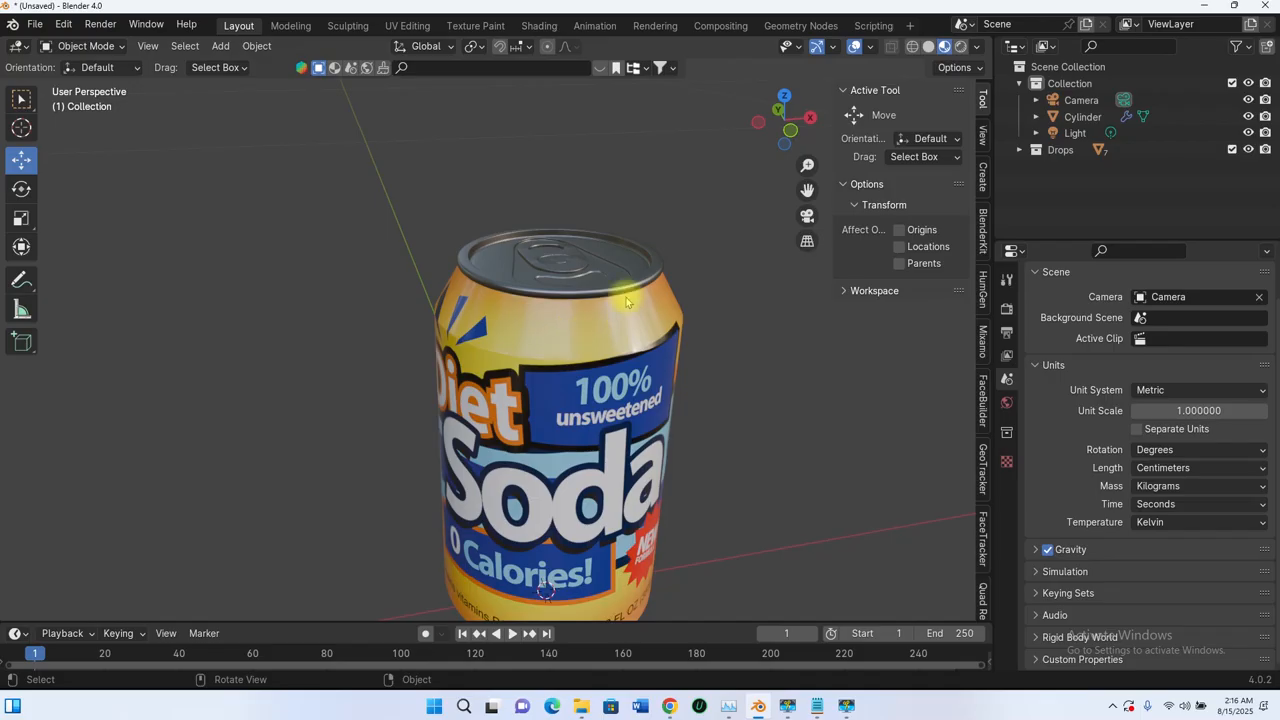
Step: Select the soda can object and rename it from Cylinder to Can
left_click(577, 337)
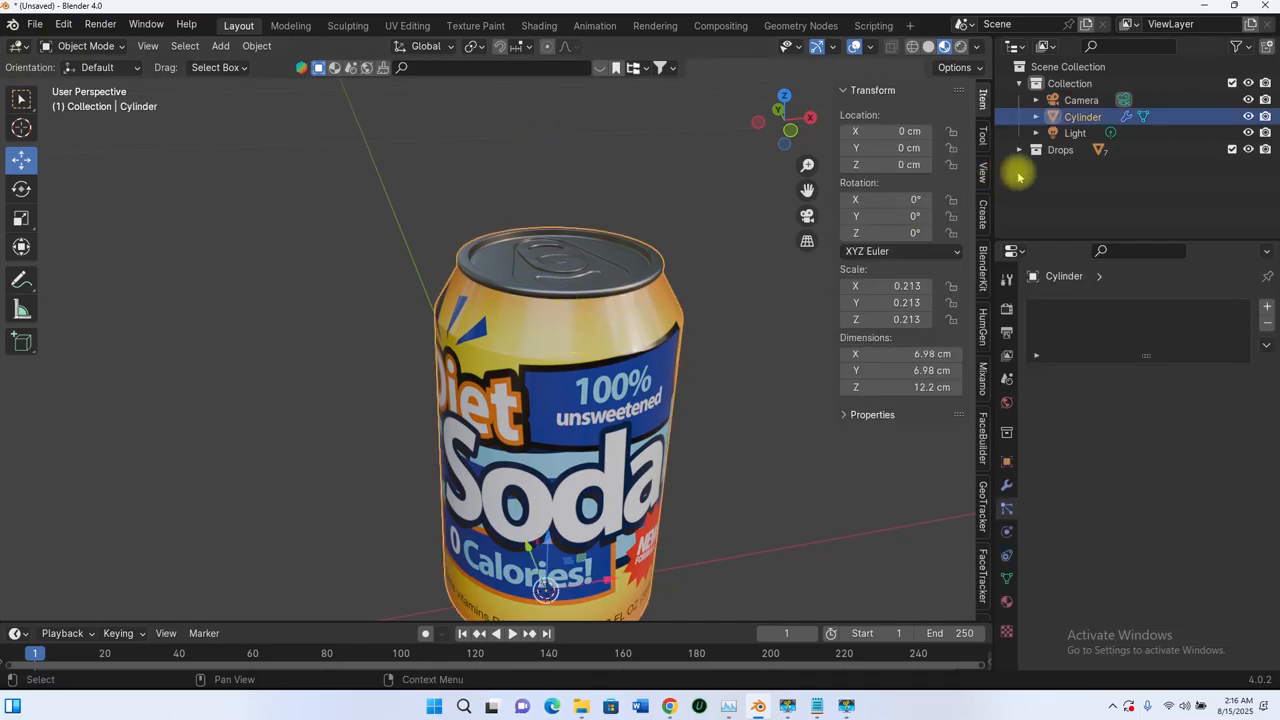
double_click(1083, 116)
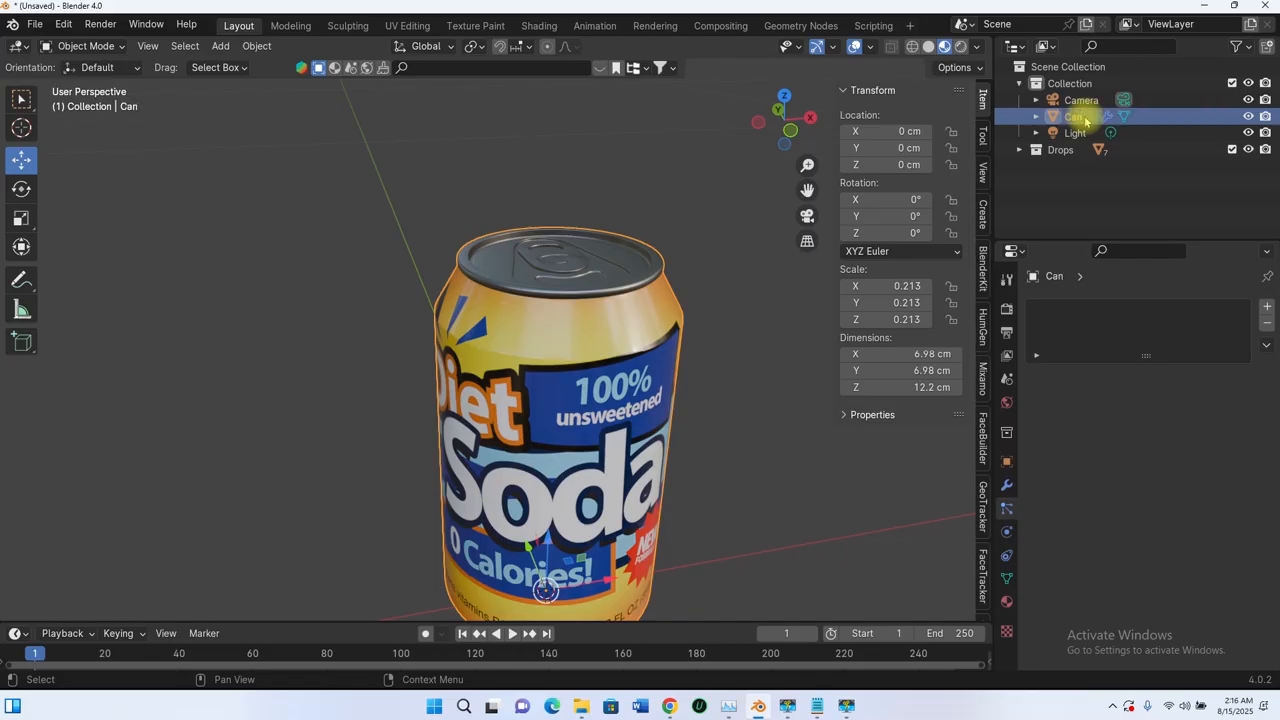
key("Return")
Step: Save the project as "Soda Can" in the Scene folder
middle_click_drag(569, 301, 591, 345)
key("ctrl+s")
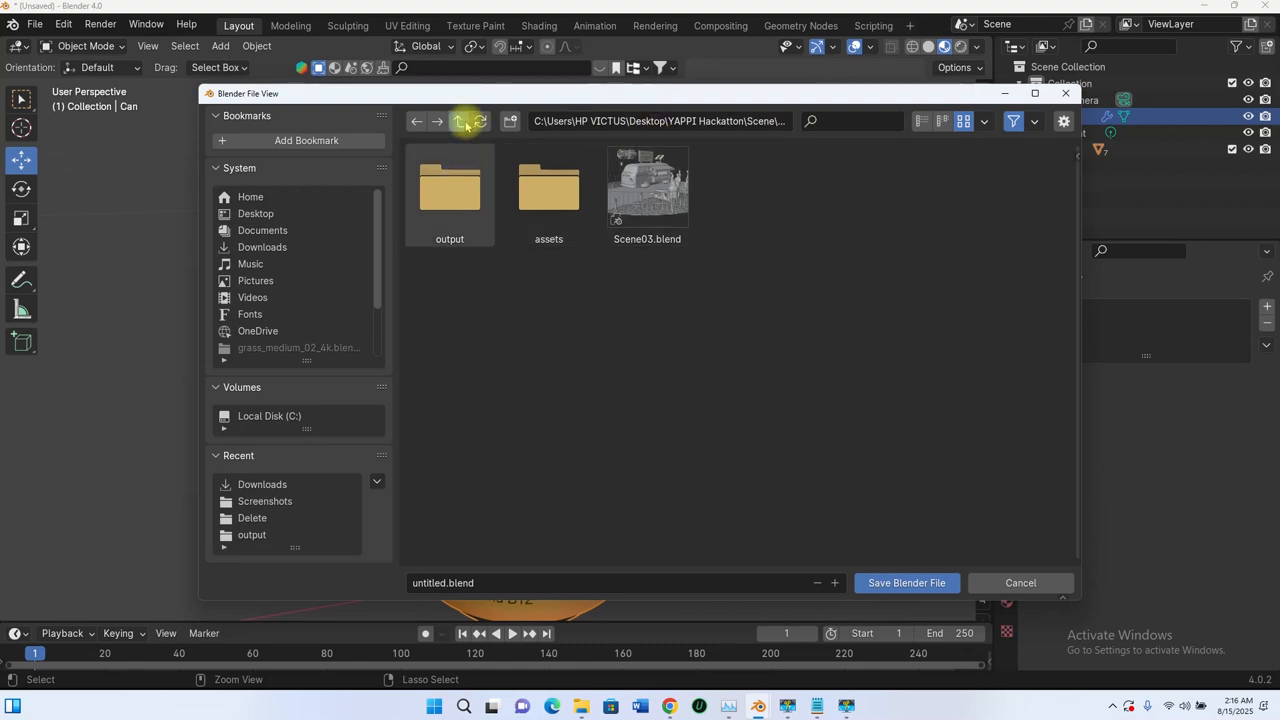
left_click(462, 123)
left_click(481, 582)
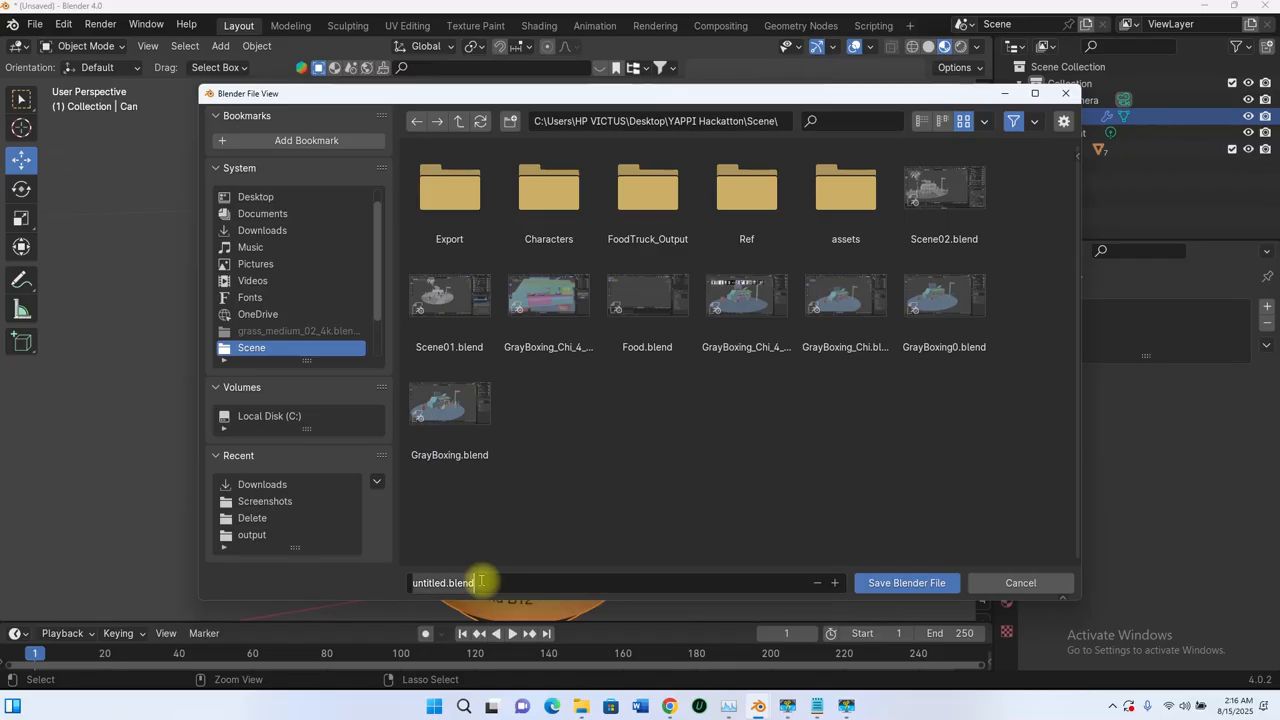
type("Soda Can")
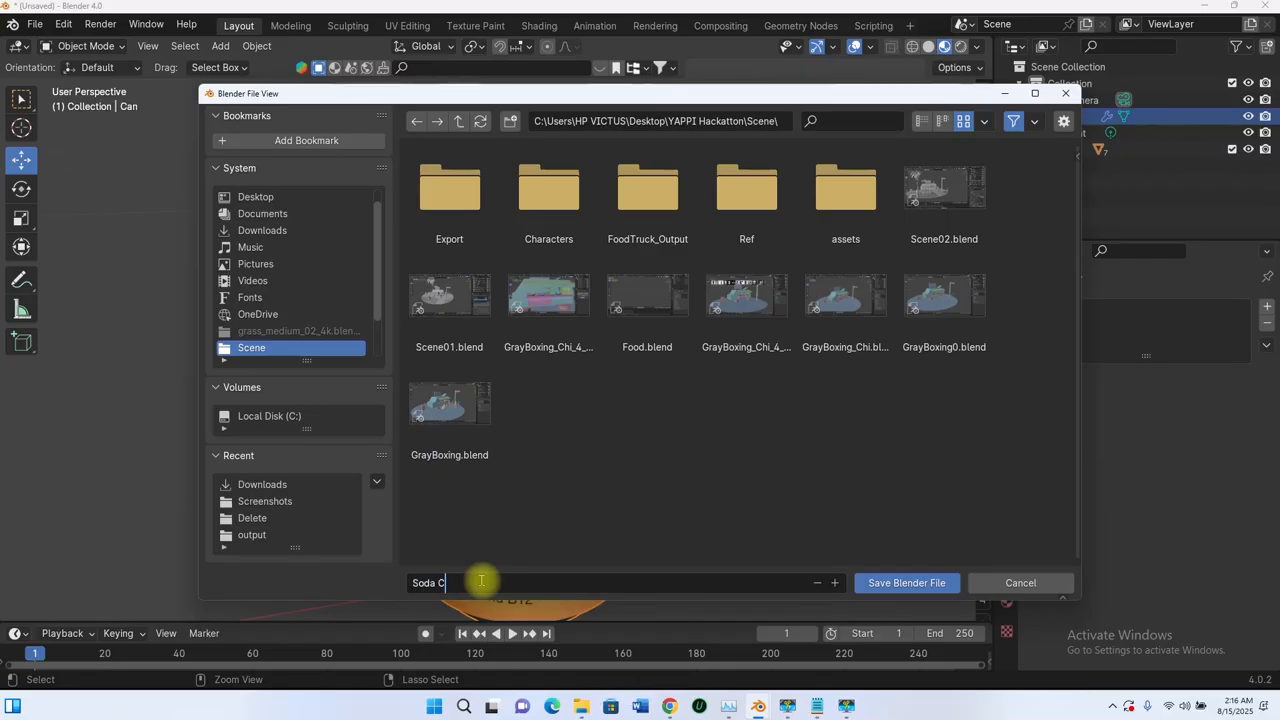
left_click(915, 583)
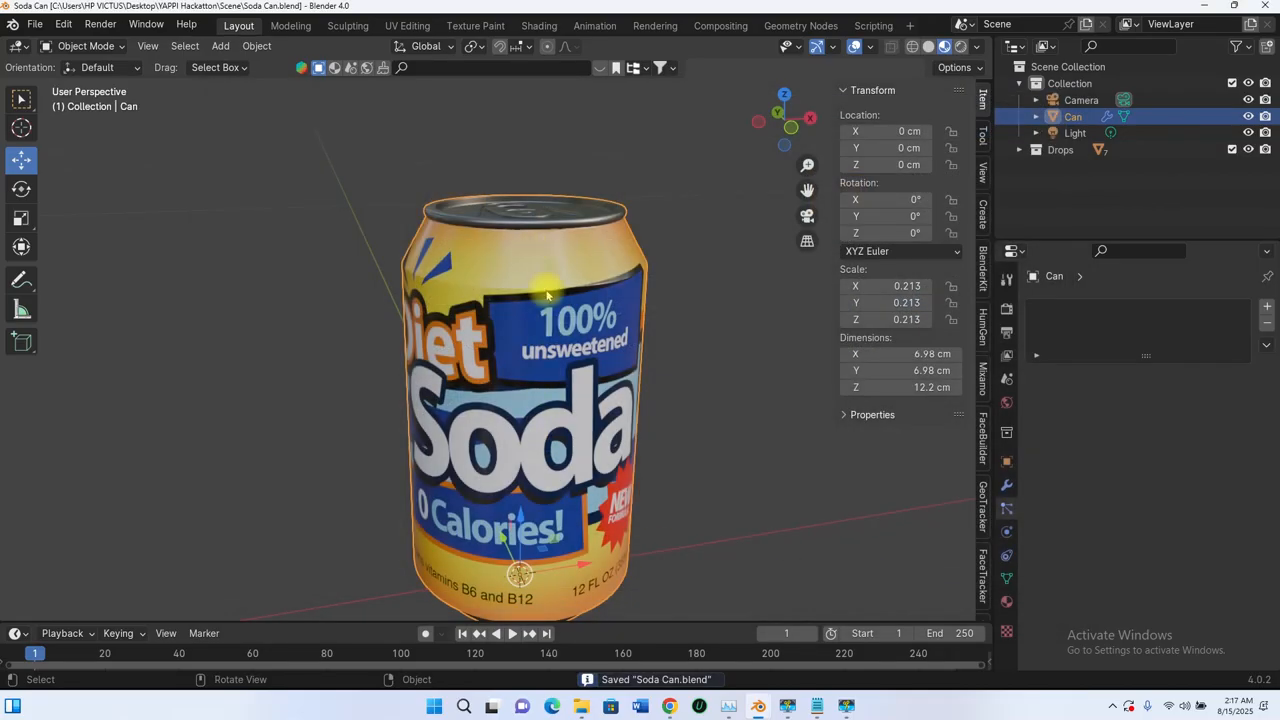
Step: Enter Edit Mode on the can with face selection and deselect the whole mesh
middle_click_drag(567, 283, 558, 240)
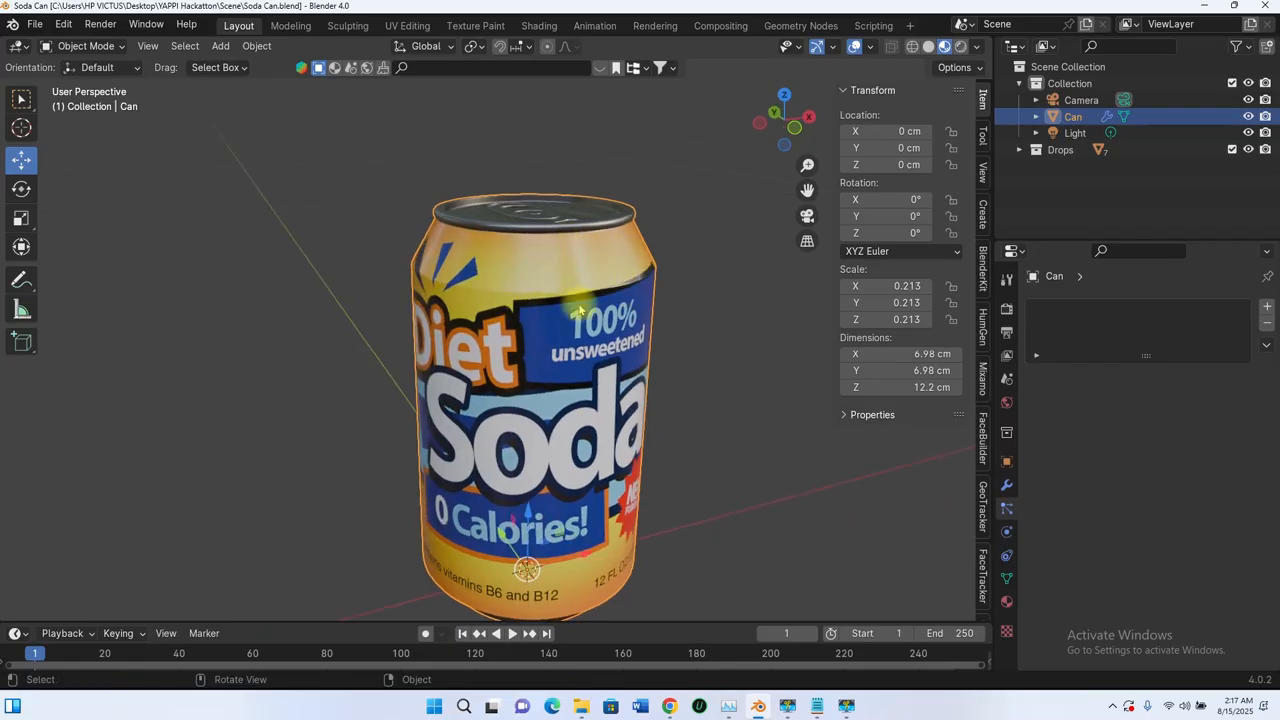
middle_click_drag(578, 311, 558, 262, "shift")
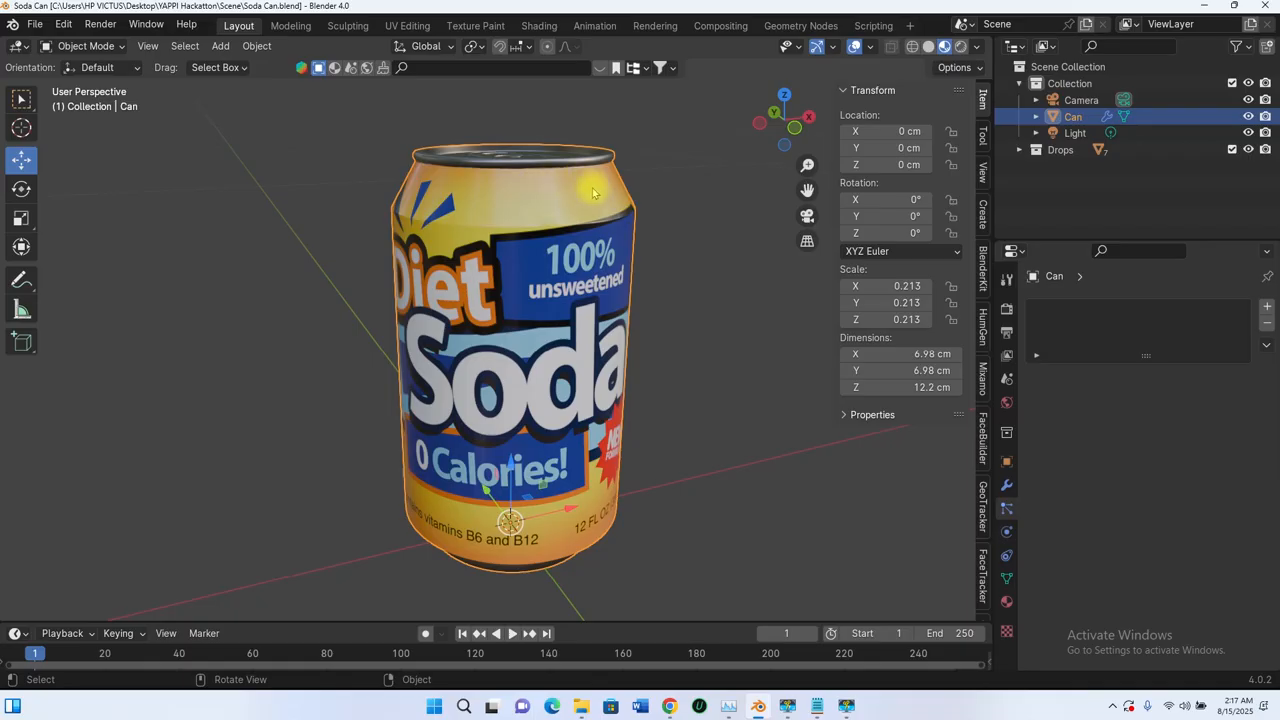
middle_click_drag(580, 196, 573, 370)
scroll(543, 416, "up", 5)
scroll(545, 335, "down", 5)
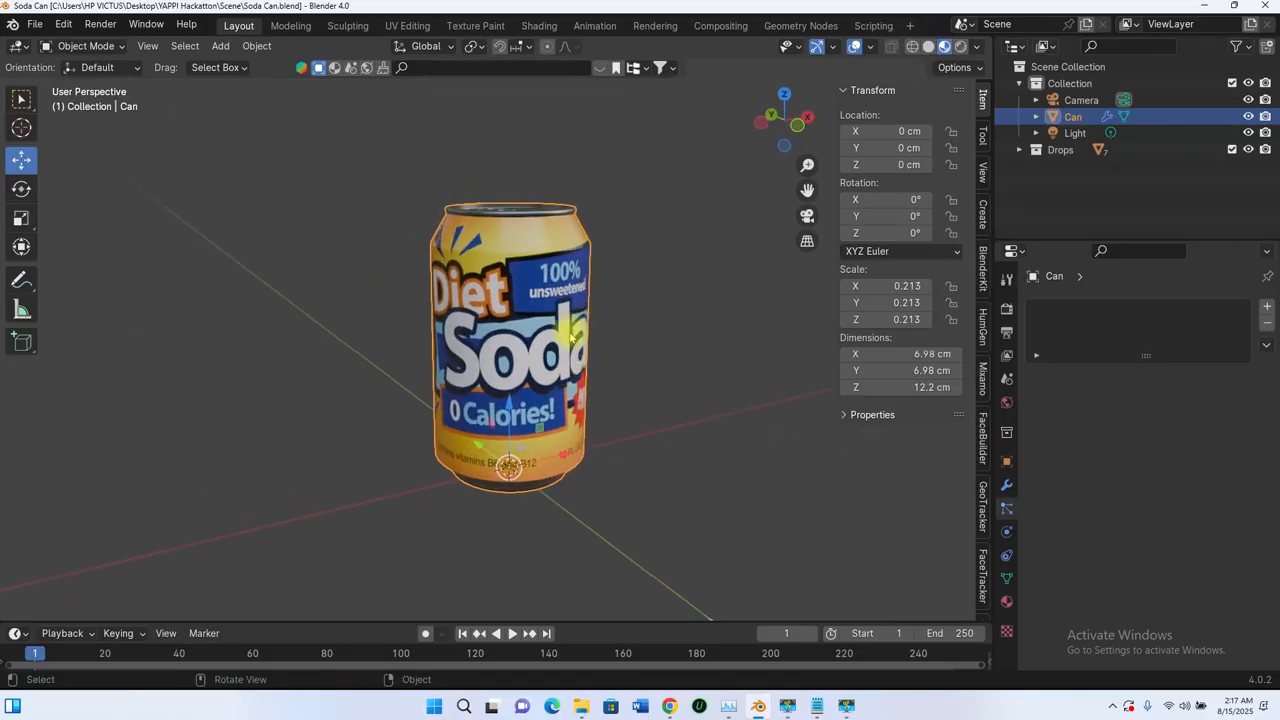
key("Tab")
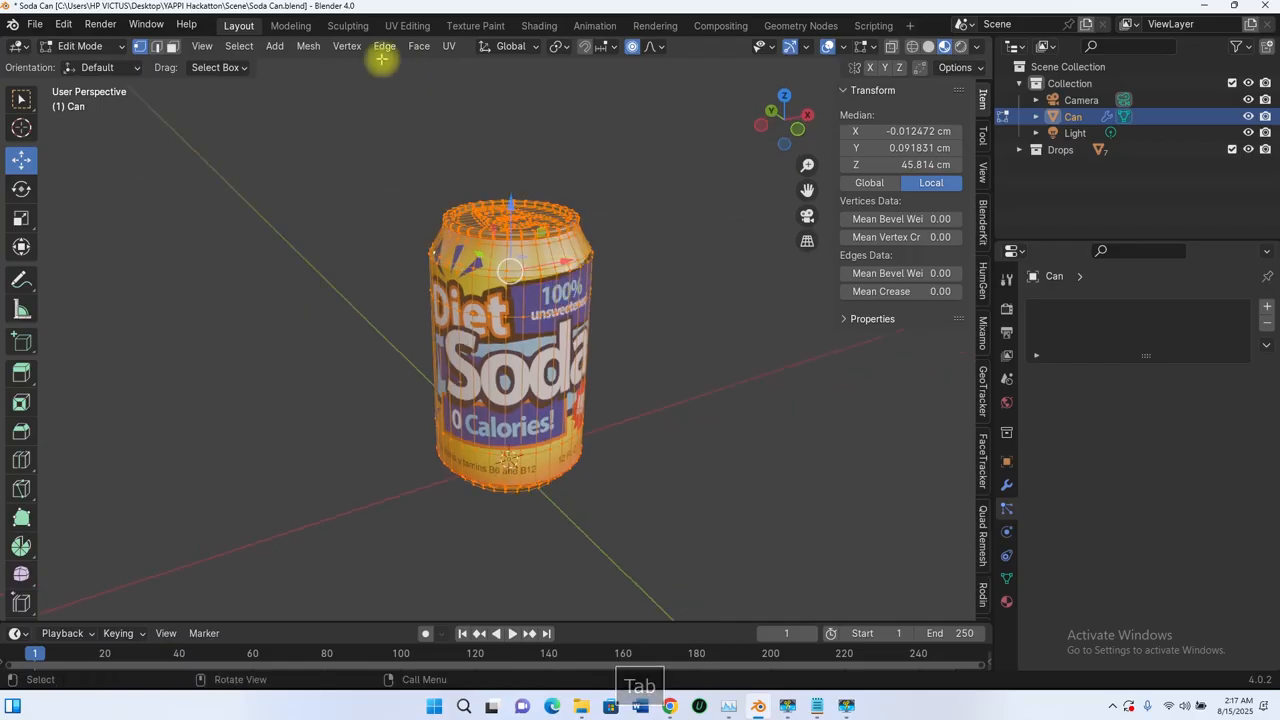
left_click(172, 46)
scroll(651, 599, "up", 4)
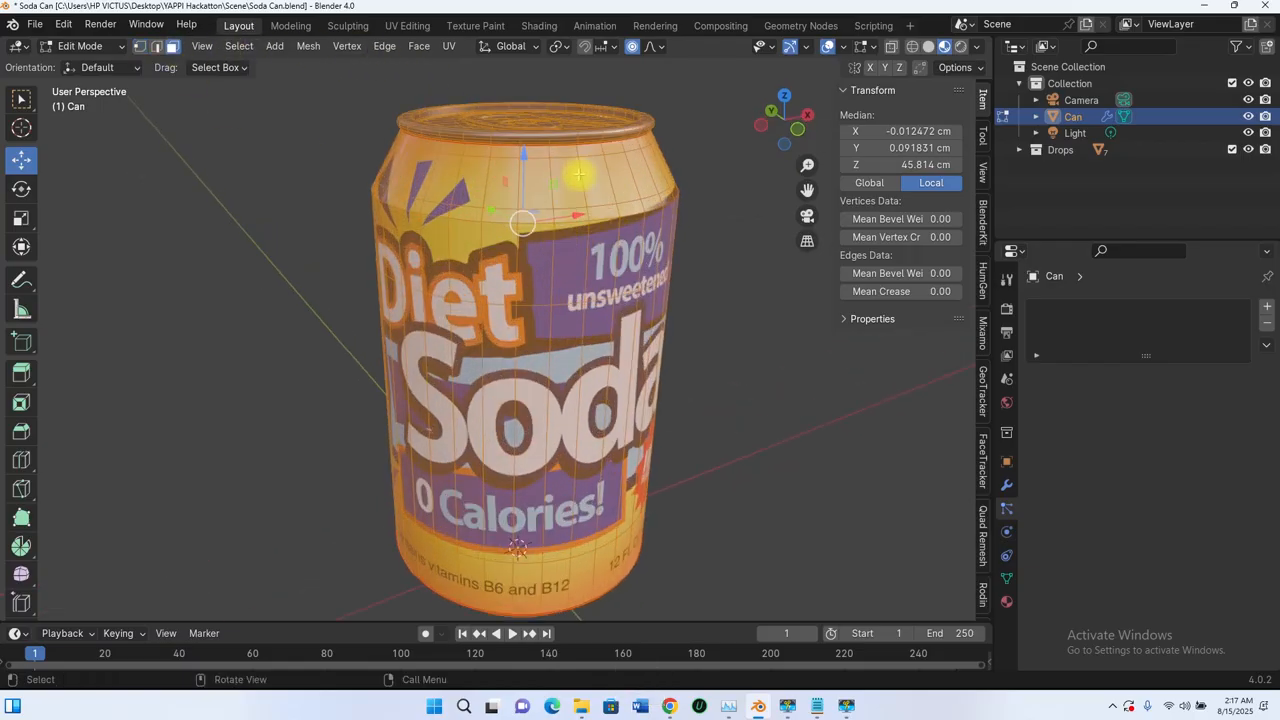
left_click(720, 139)
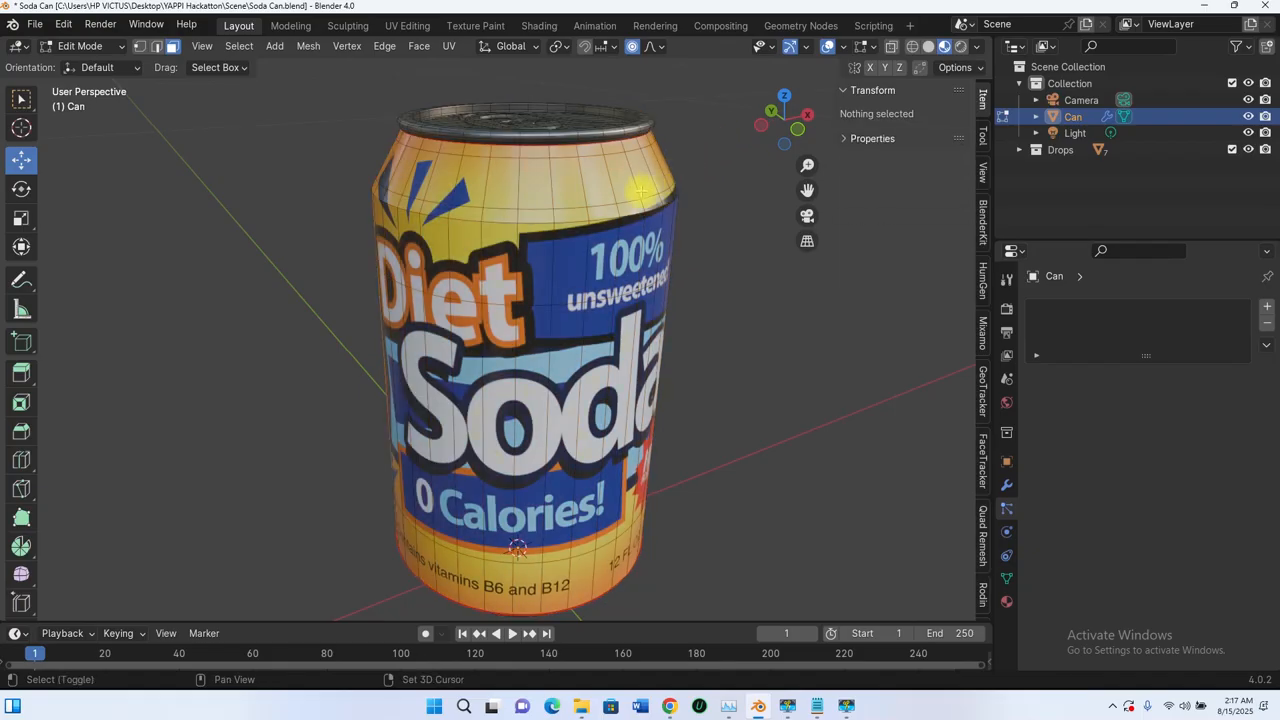
Step: Select the linked faces of the can's printed label wall, delimited by seams
middle_click_drag(603, 193, 580, 234, "shift")
scroll(580, 232, "up", 4)
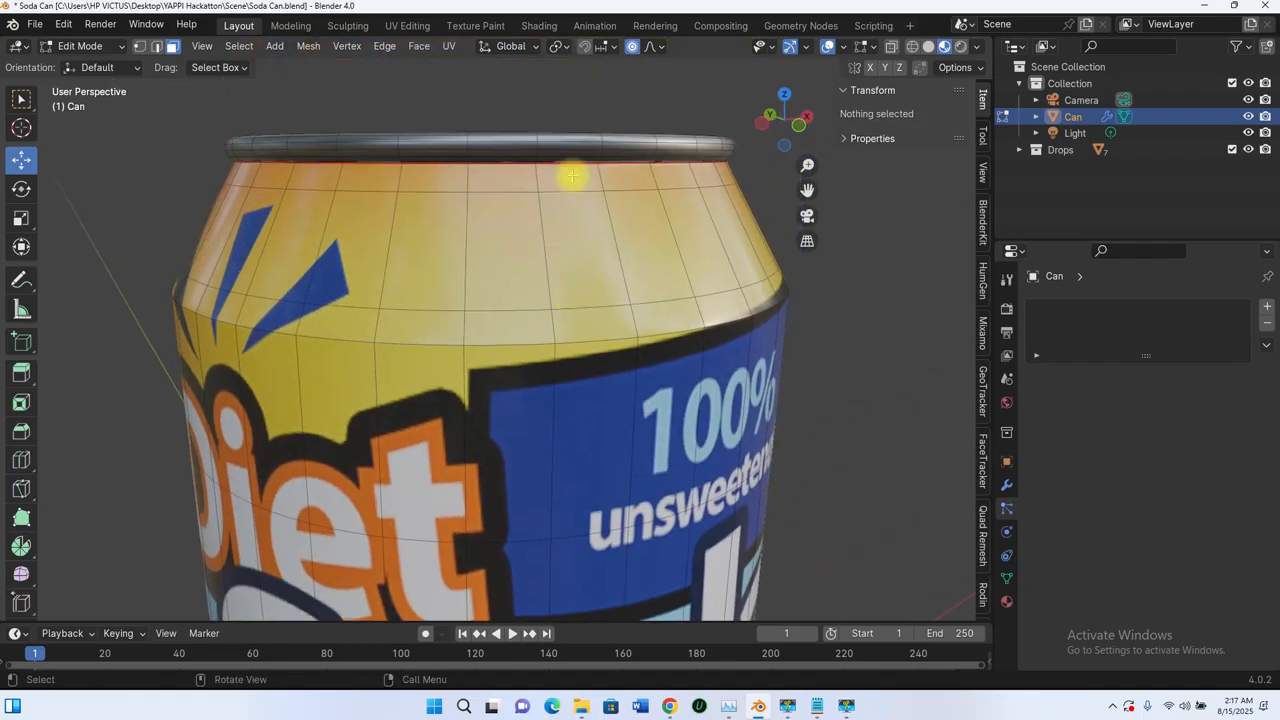
scroll(594, 163, "down", 4)
middle_click_drag(594, 163, 553, 236)
key("l")
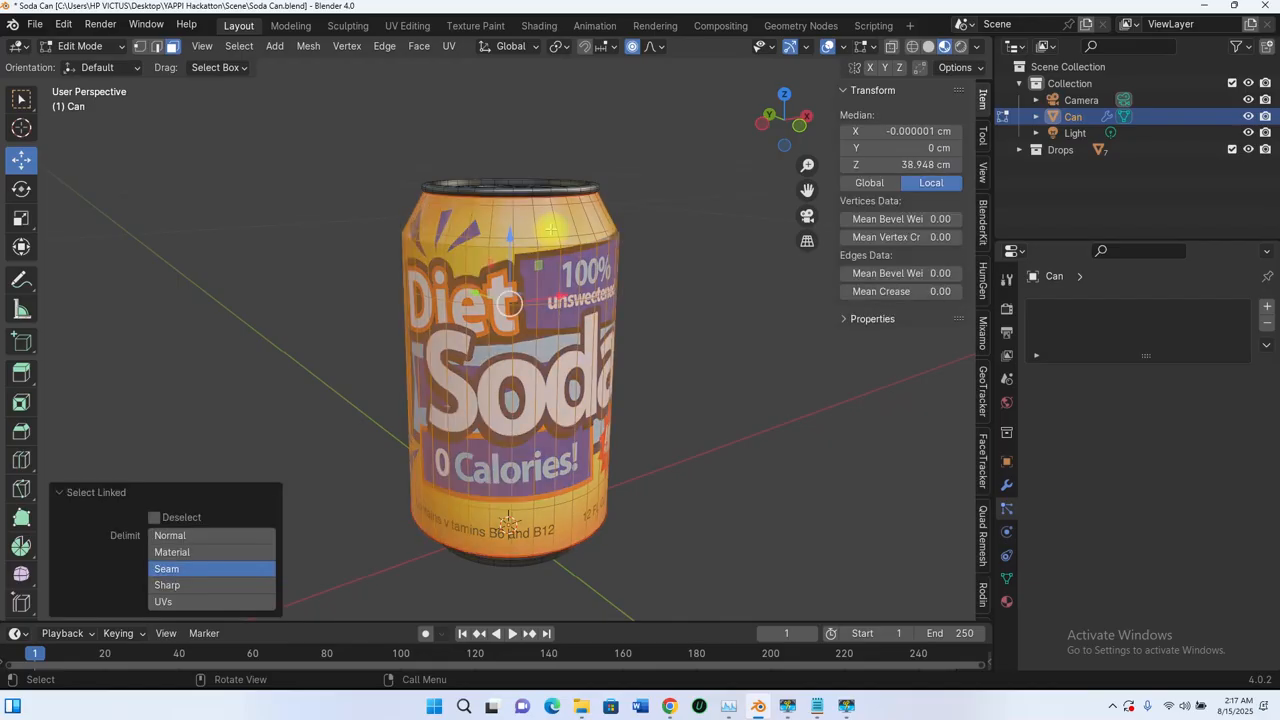
Step: Extend the selection with the face loops of the dark tapered base just below the label
scroll(551, 229, "up", 5)
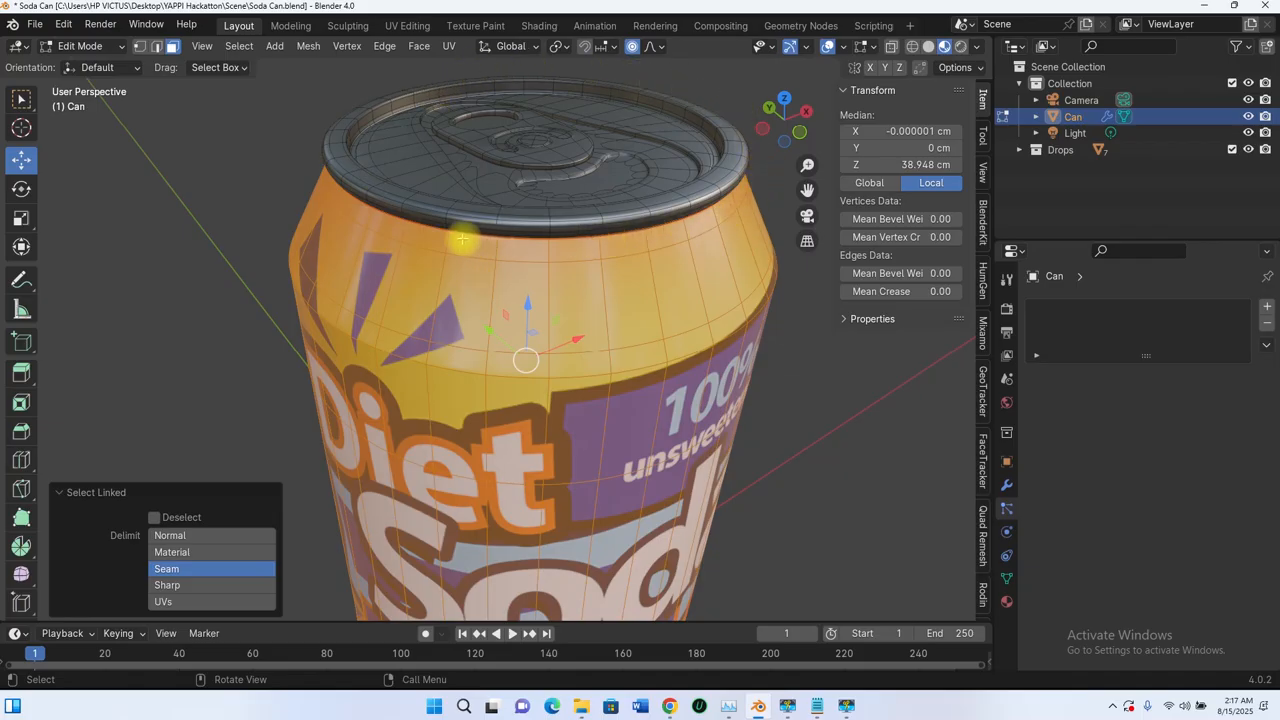
scroll(569, 189, "down", 5)
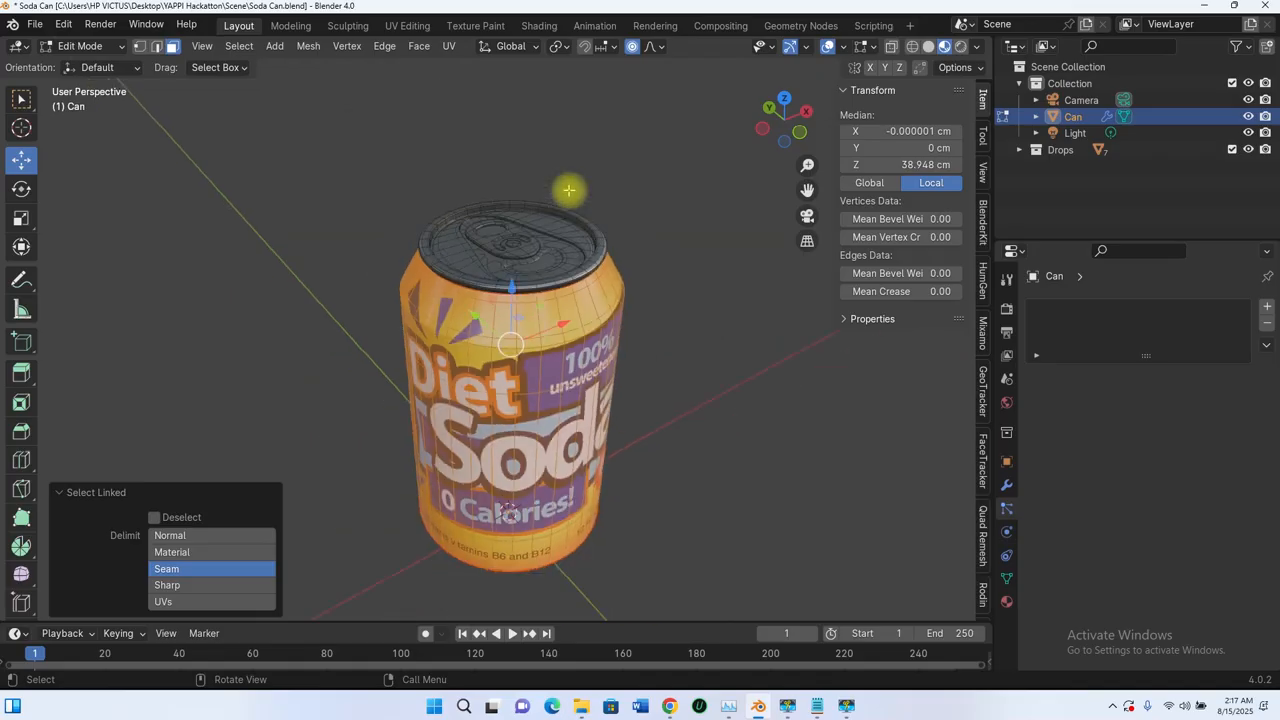
middle_click_drag(569, 189, 471, 114)
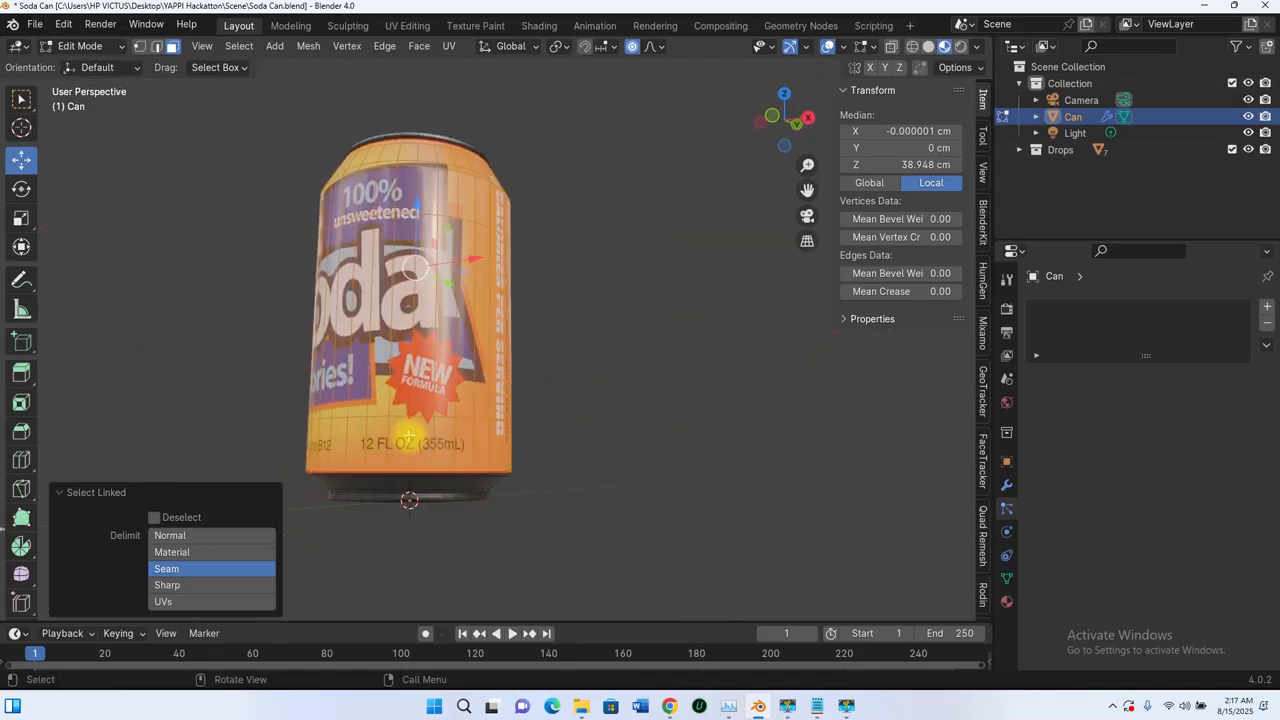
middle_click_drag(409, 437, 549, 303)
scroll(506, 340, "down", 4)
scroll(480, 310, "up", 2)
scroll(491, 277, "up", 1)
scroll(529, 275, "up", 3)
scroll(551, 330, "down", 4)
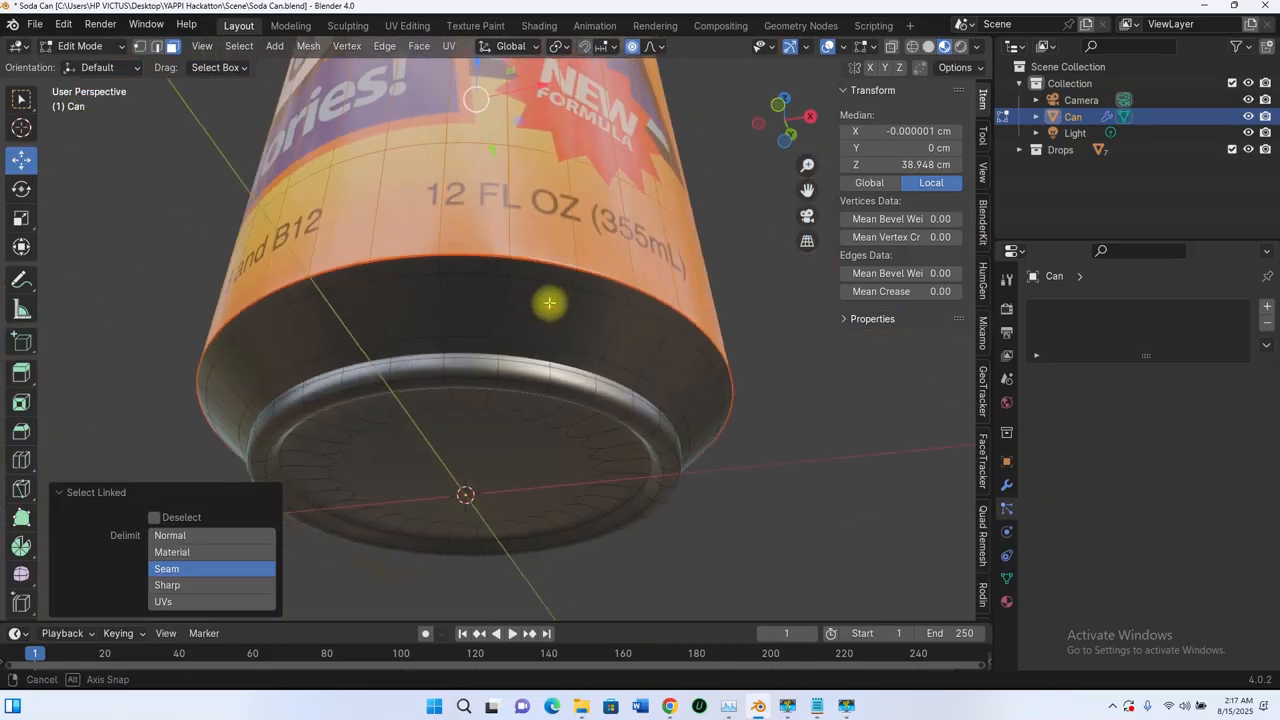
left_click(510, 268, "alt+shift")
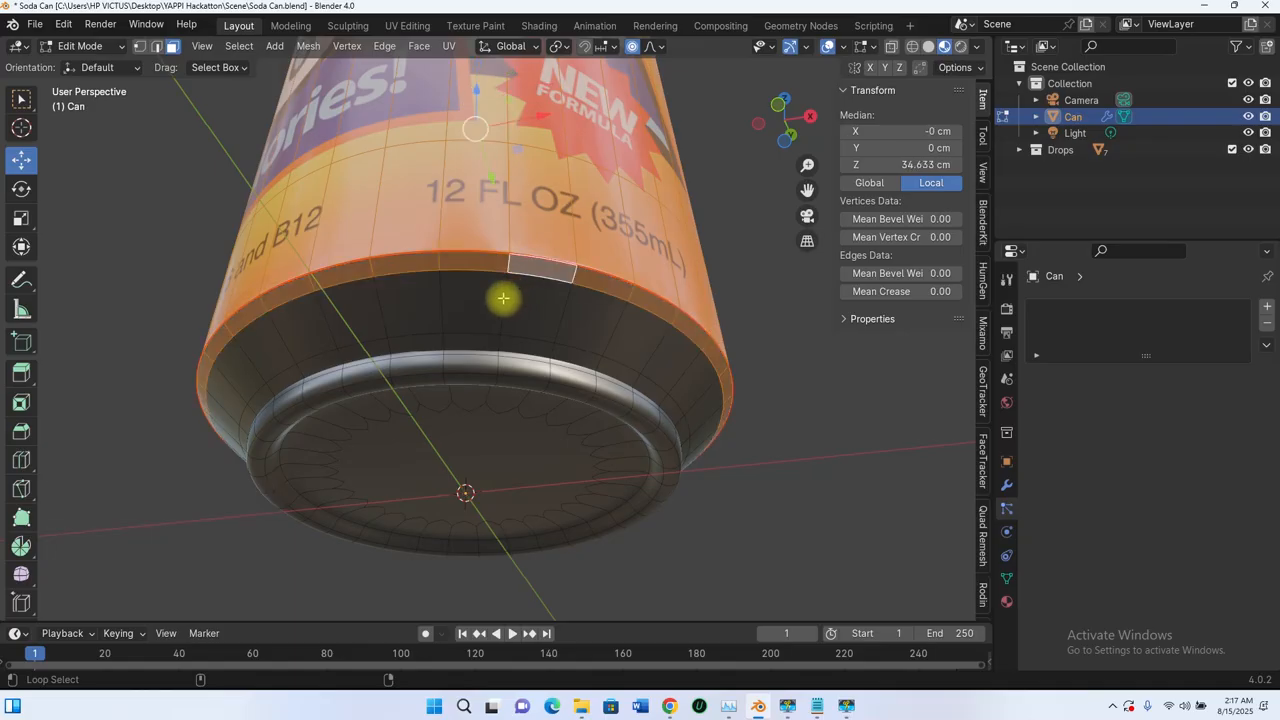
left_click(502, 340, "alt+shift")
left_click(497, 342, "alt+shift")
Step: Inspect the selected faces around the base, side and lid of the can
scroll(513, 265, "down", 6)
middle_click_drag(514, 263, 613, 284)
scroll(533, 297, "up", 3)
scroll(571, 303, "down", 3)
scroll(594, 334, "down", 4)
scroll(545, 393, "up", 3)
middle_click_drag(586, 431, 506, 241)
scroll(595, 415, "down", 3)
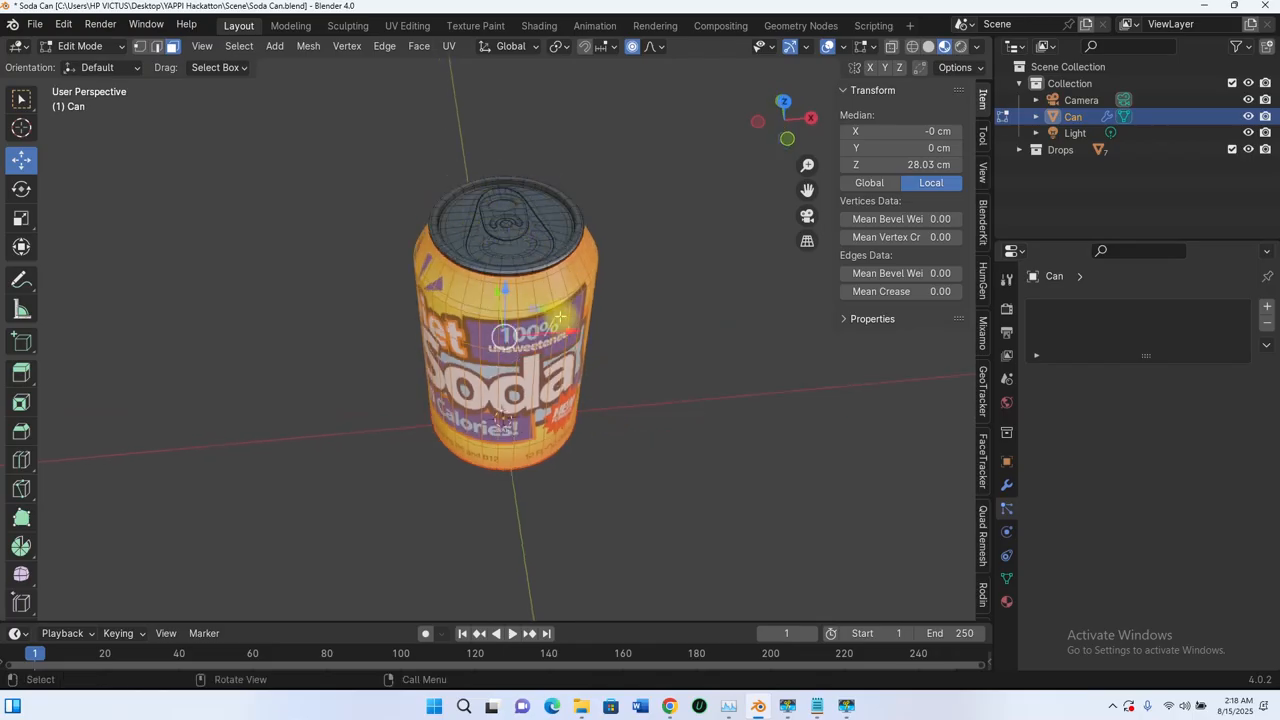
middle_click_drag(560, 317, 498, 243)
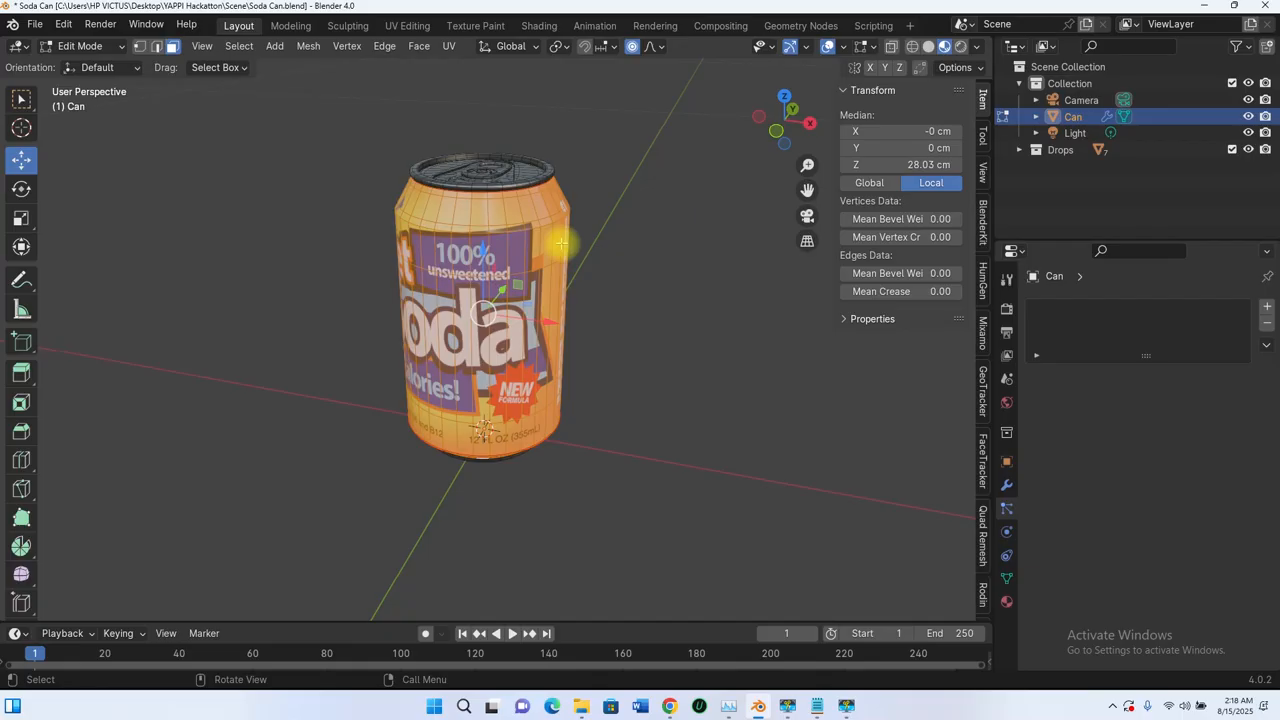
Step: Duplicate the selected faces in place, separate them by selection into a new object, and return to Object Mode
key("shift+d")
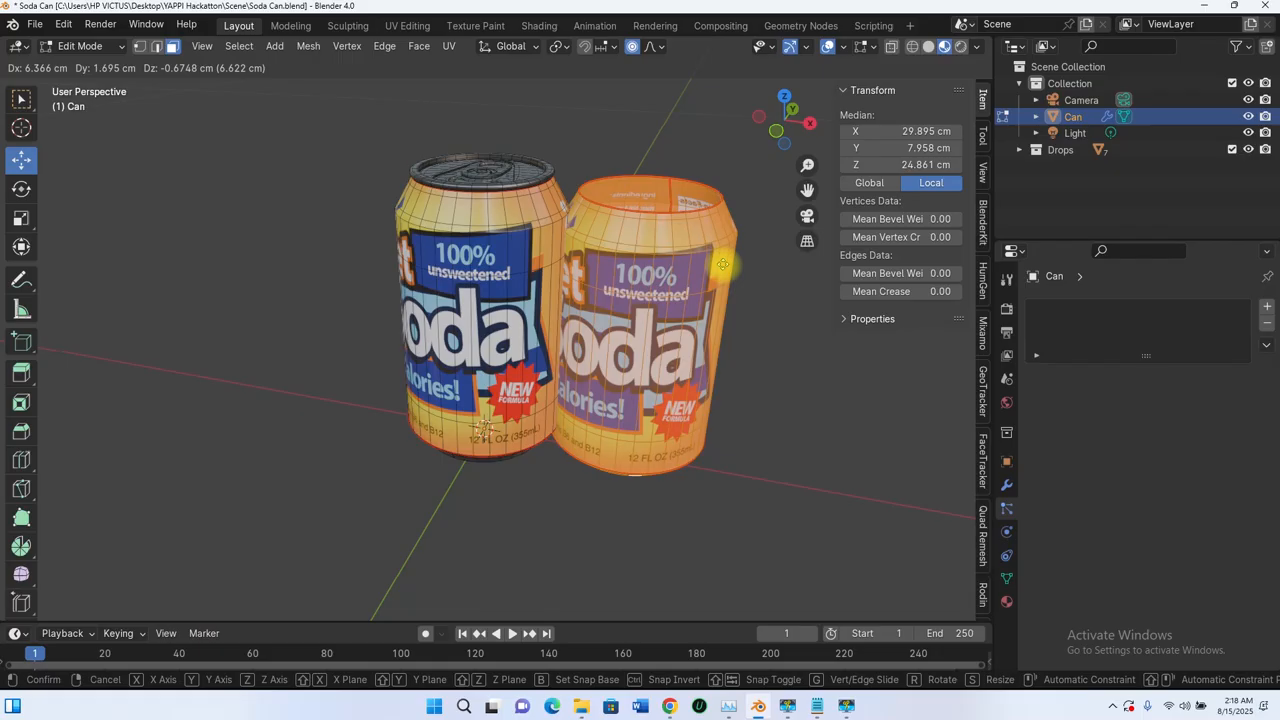
key("Escape")
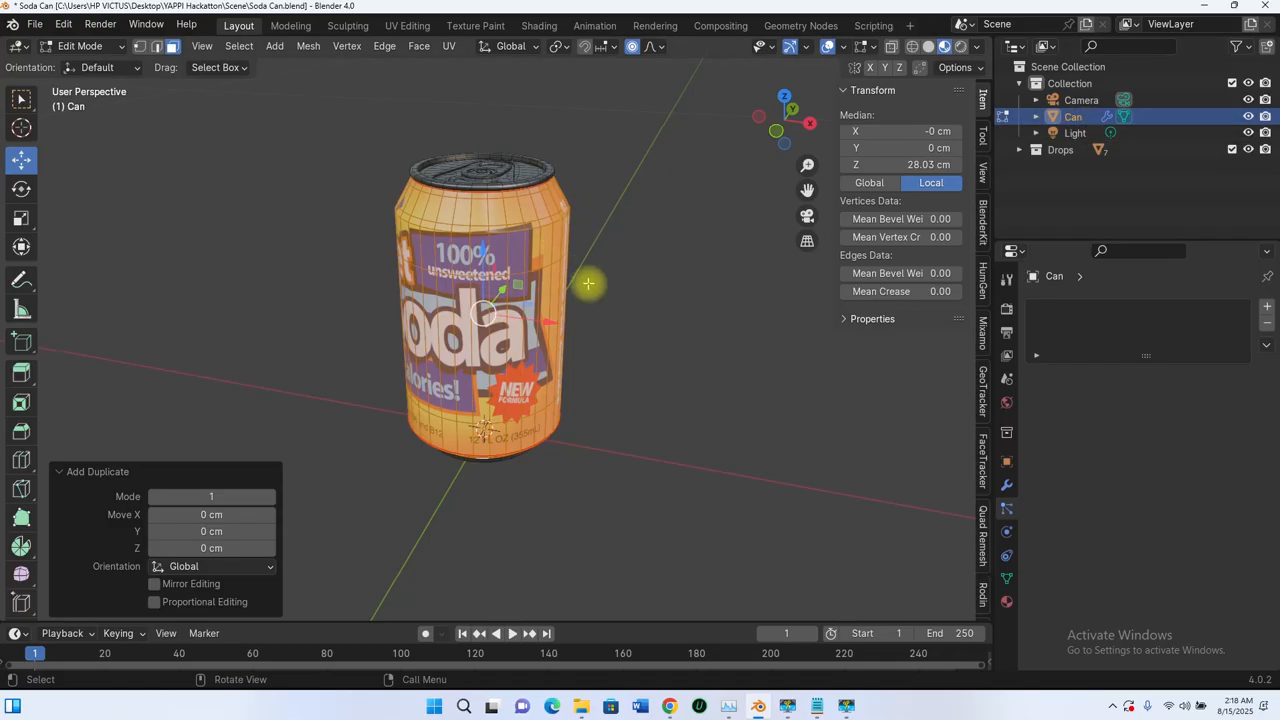
key("p")
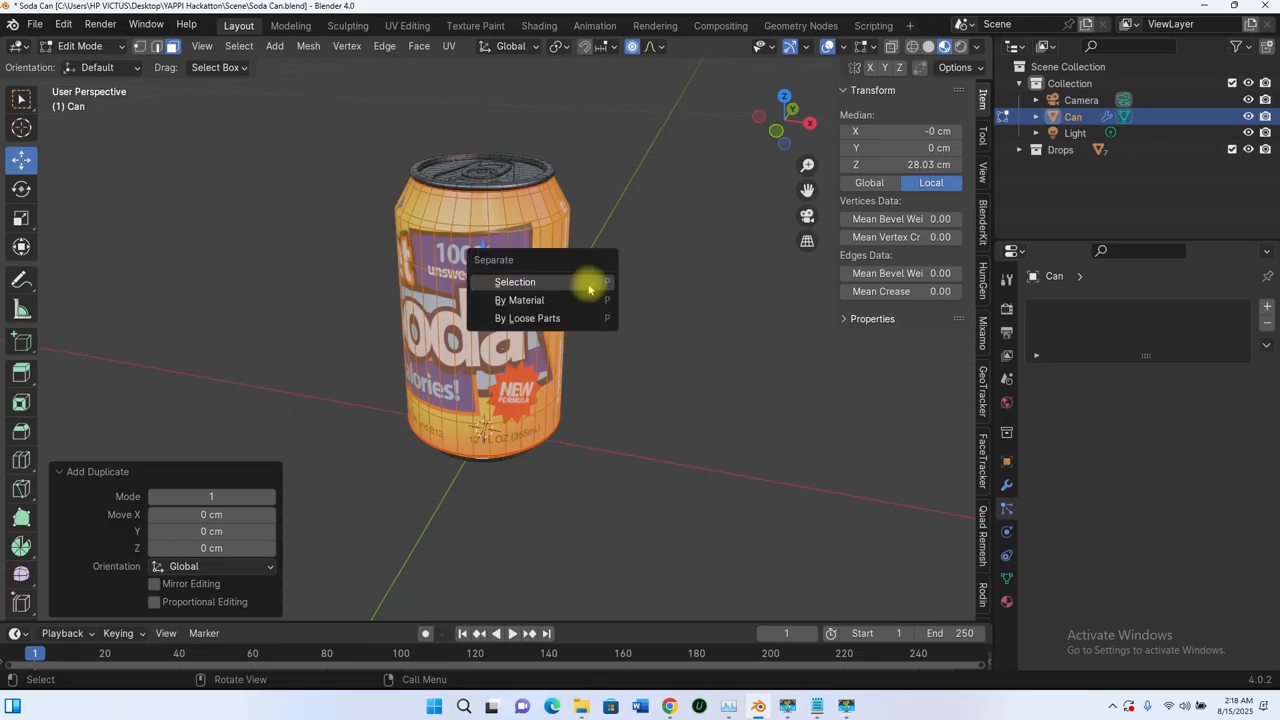
left_click(514, 284)
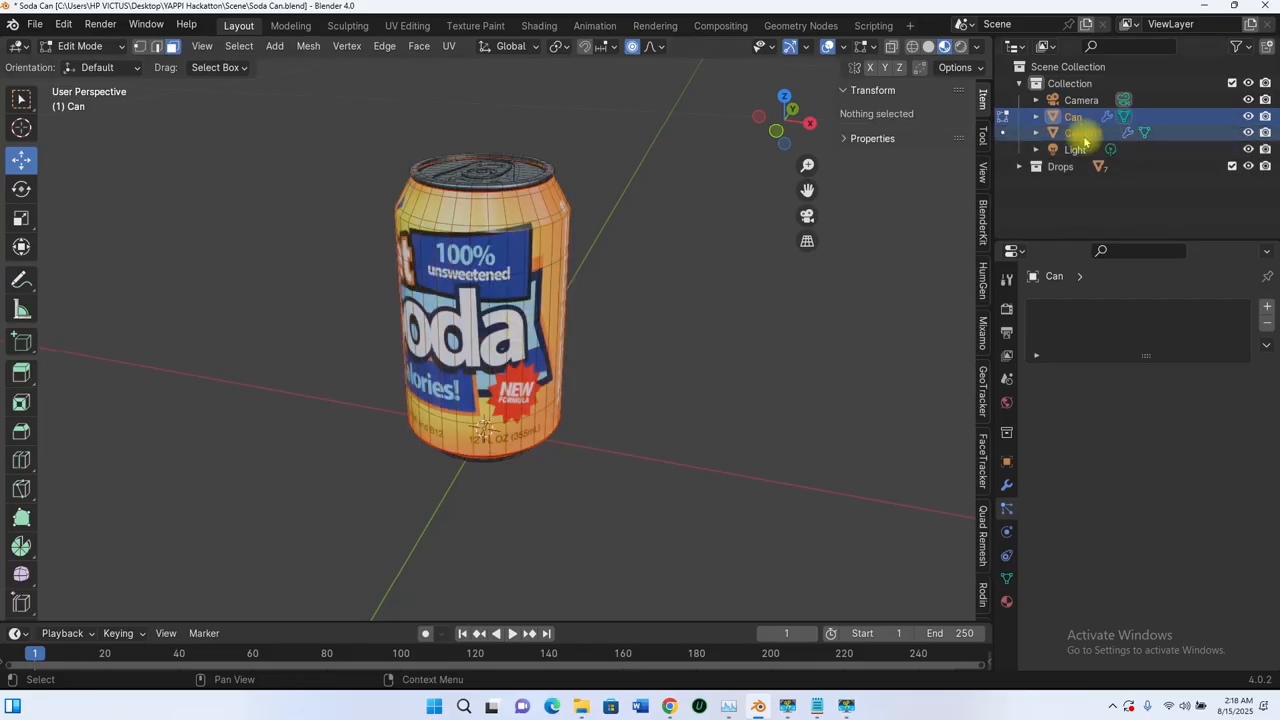
key("Tab")
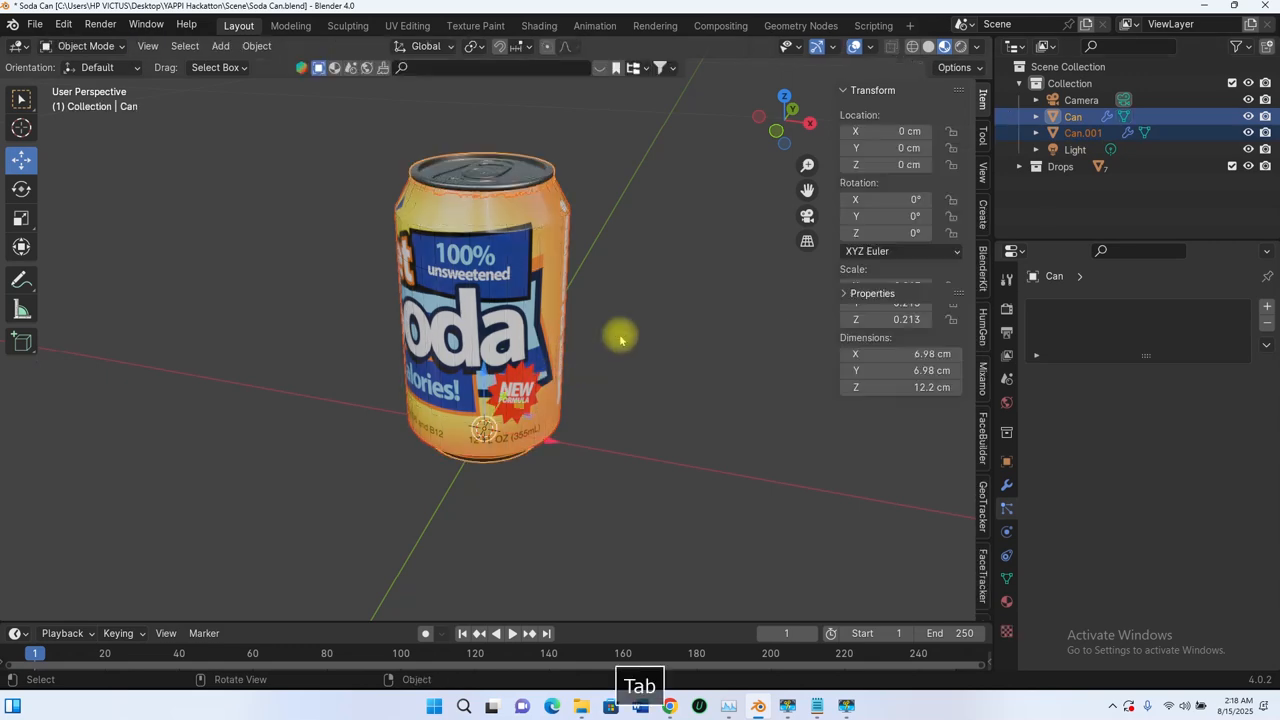
Step: Select only the newly separated outer shell object, leaving the original can deselected
middle_click_drag(591, 351, 571, 350)
scroll(502, 250, "up", 4)
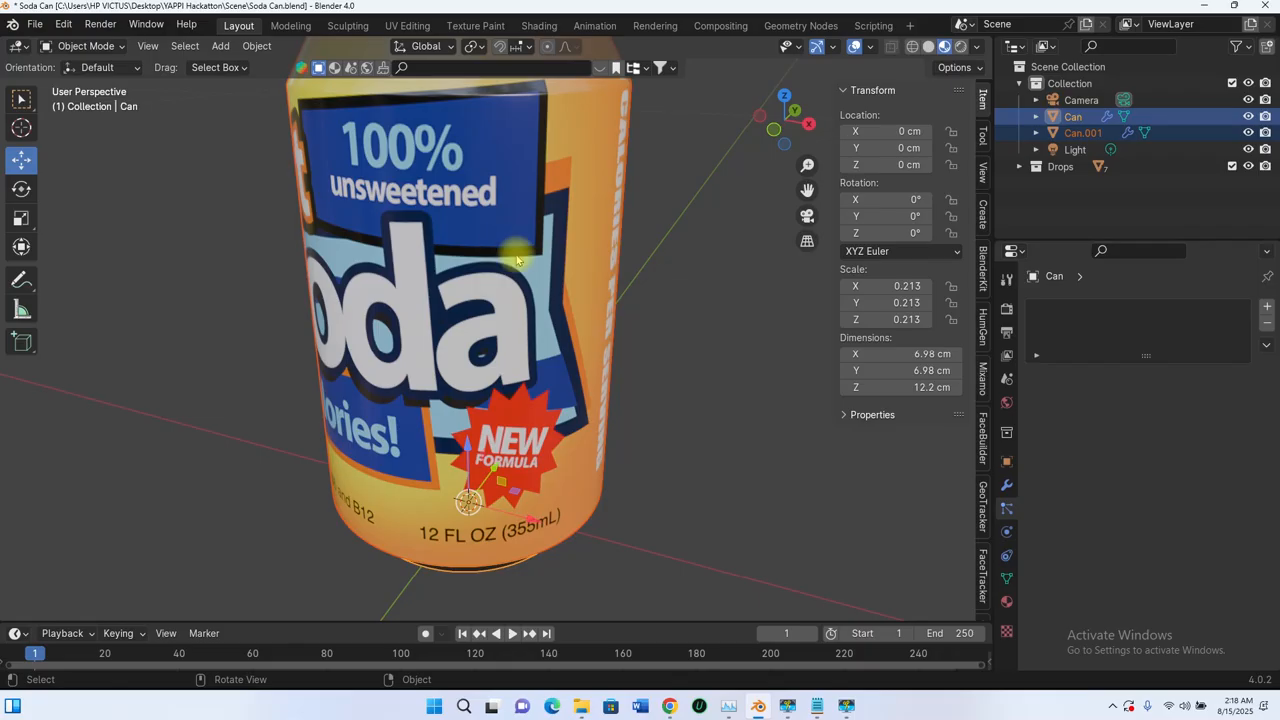
middle_click_drag(527, 293, 513, 391, "shift")
left_click(1075, 116)
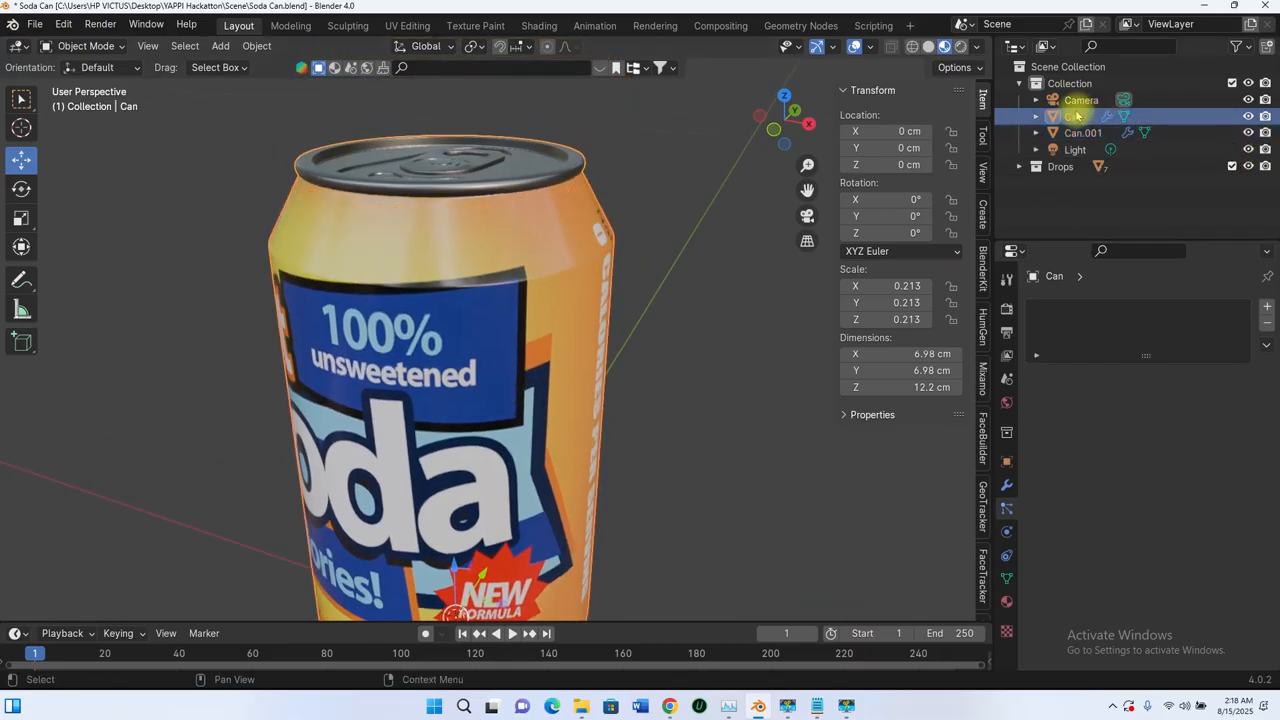
left_click(1072, 135)
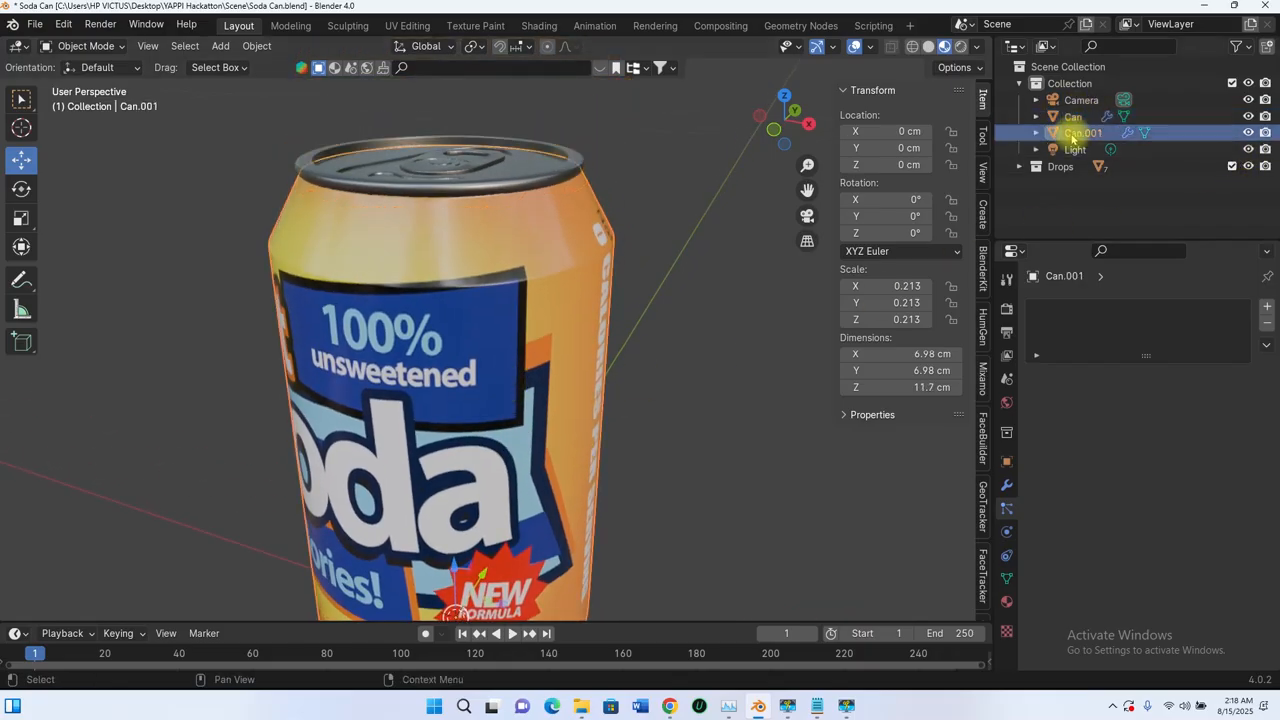
middle_click_drag(578, 223, 564, 199)
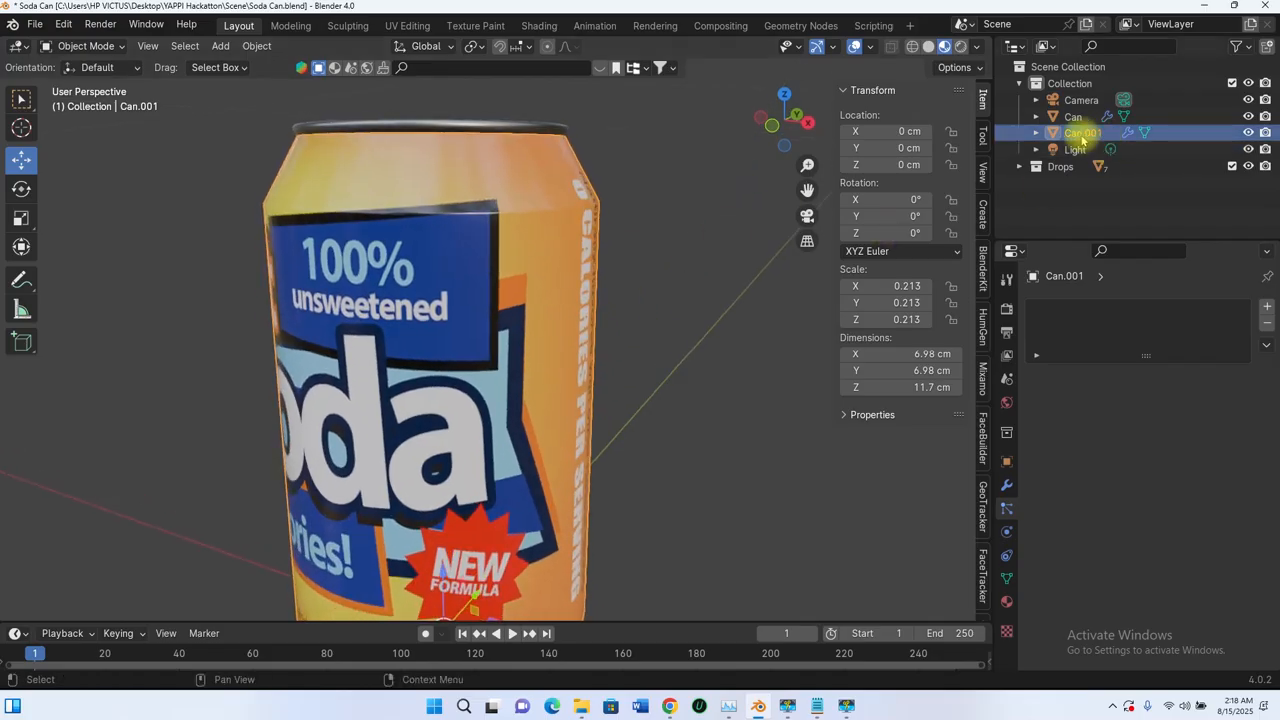
Step: Rename the separated outer shell object as Water Holder
double_click(1082, 133)
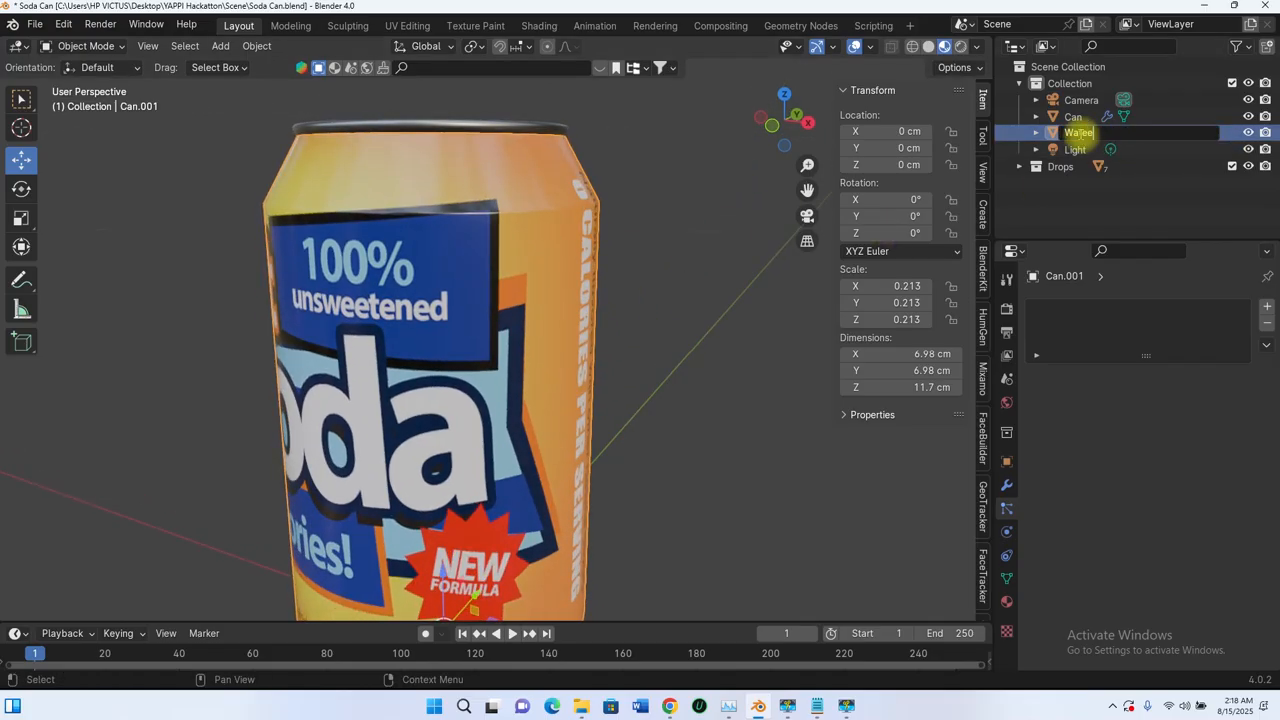
type("Water Holder")
key("Return")
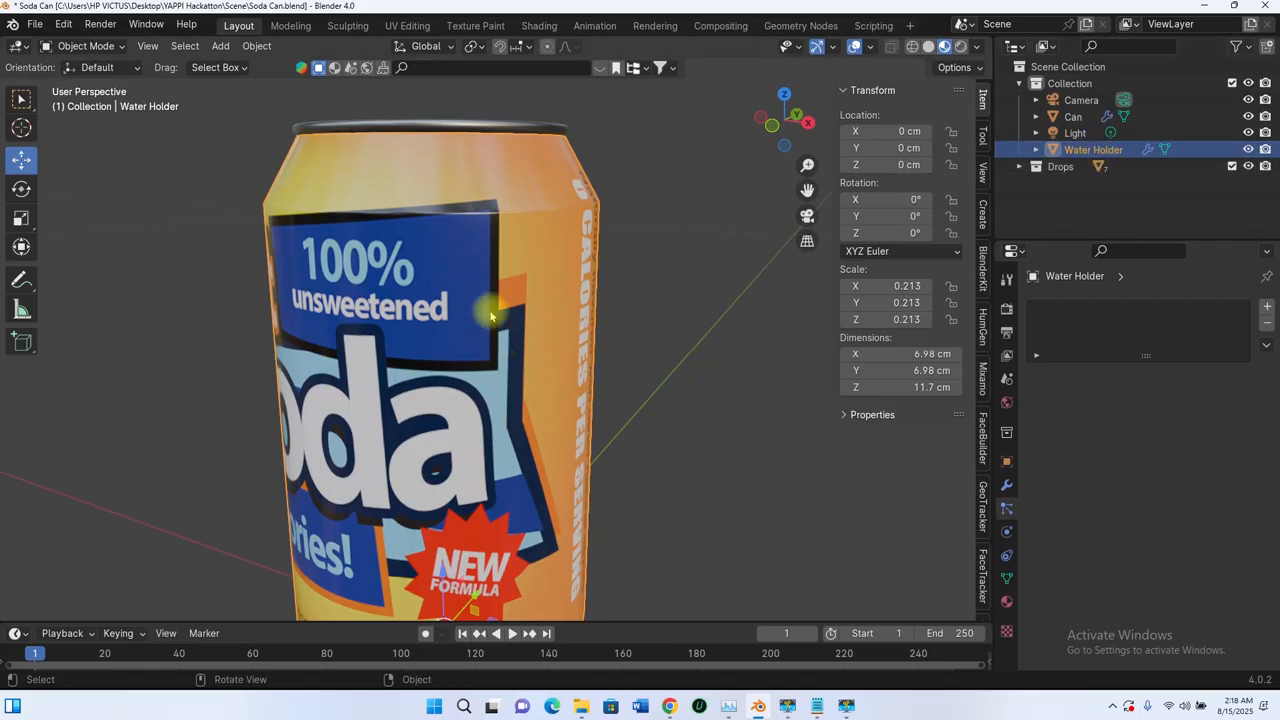
Step: Make an independent copy of the shell's Metal material and name it Water Holder
left_click(1005, 604)
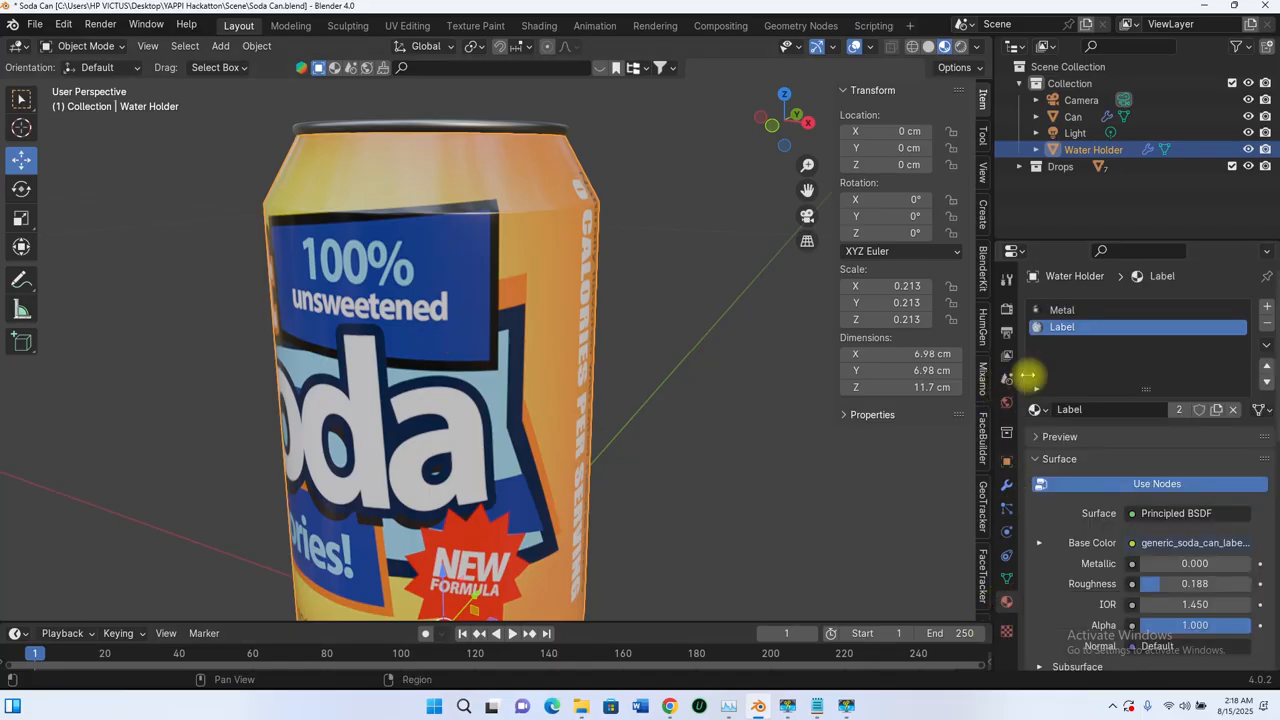
scroll(635, 320, "down", 3)
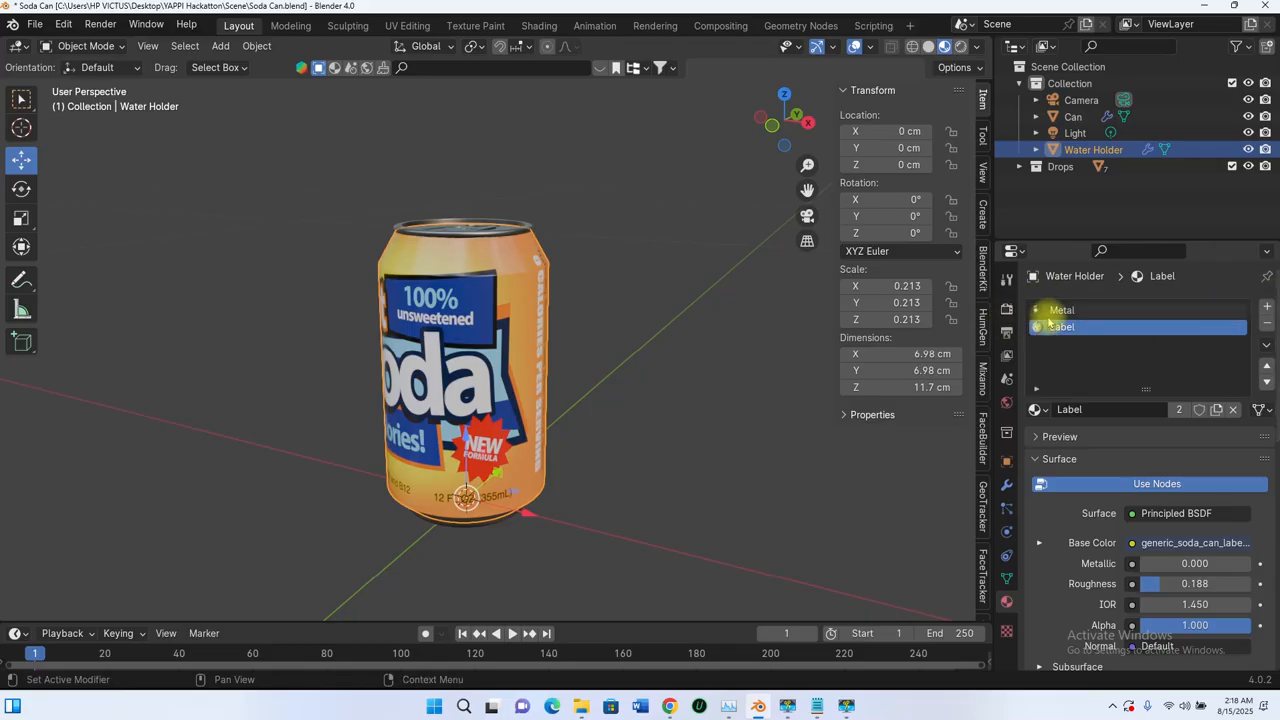
left_click(1242, 312)
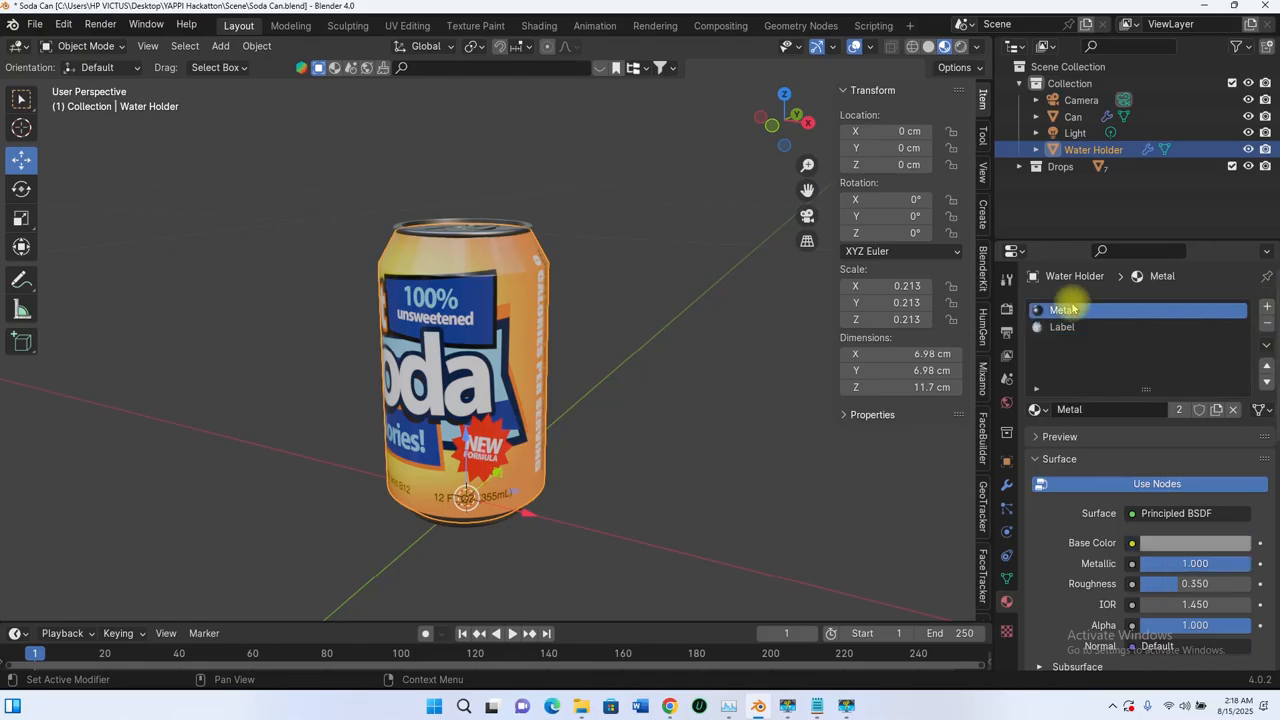
left_click(1268, 309)
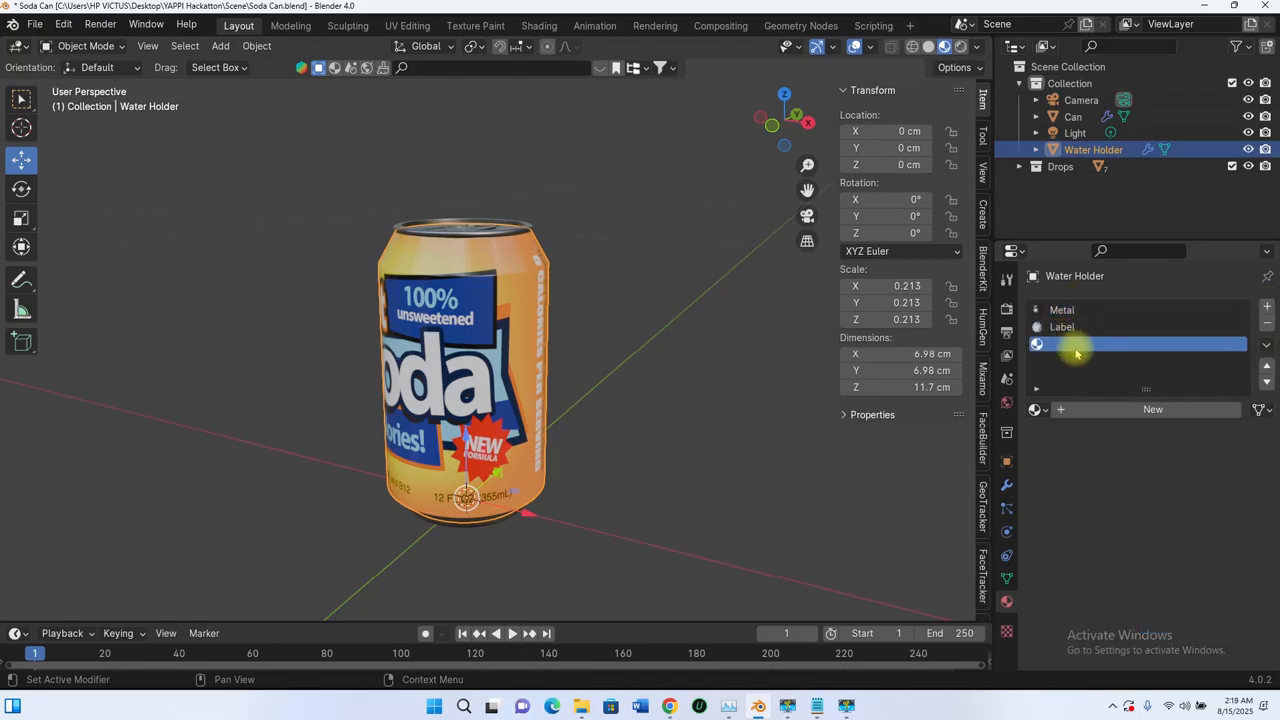
left_click(1266, 322)
left_click(1058, 310)
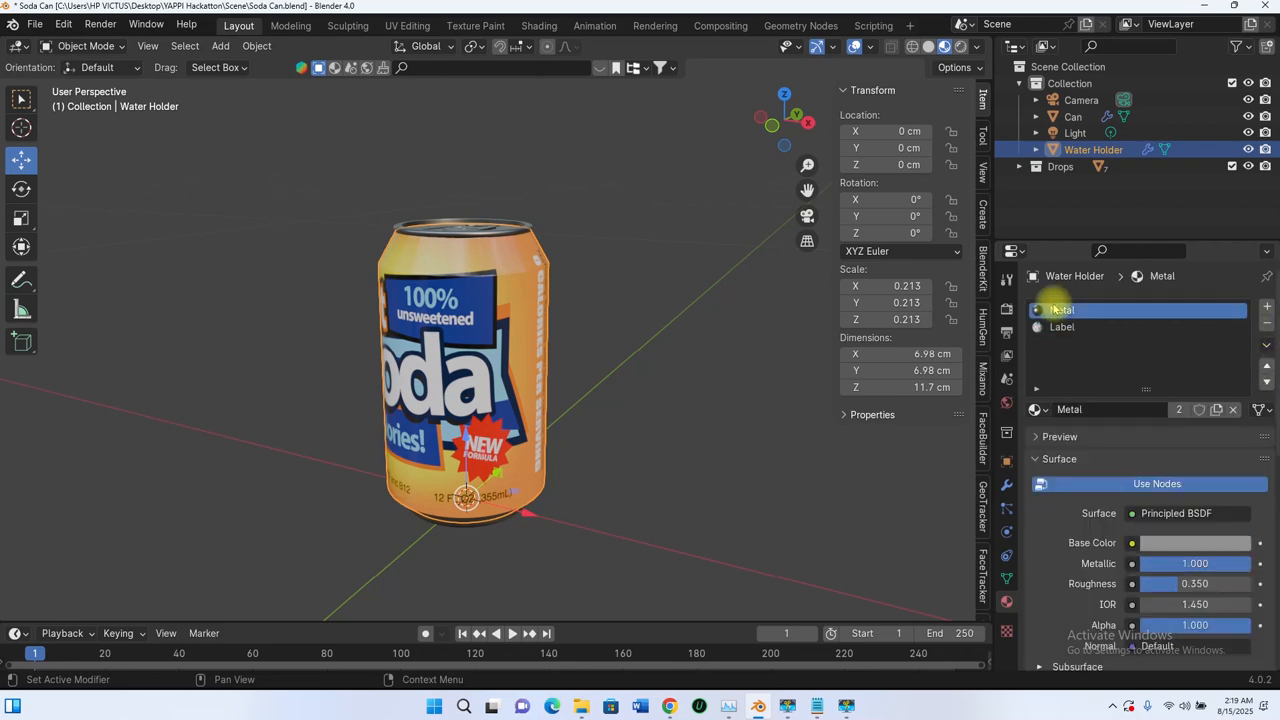
left_click(1216, 410)
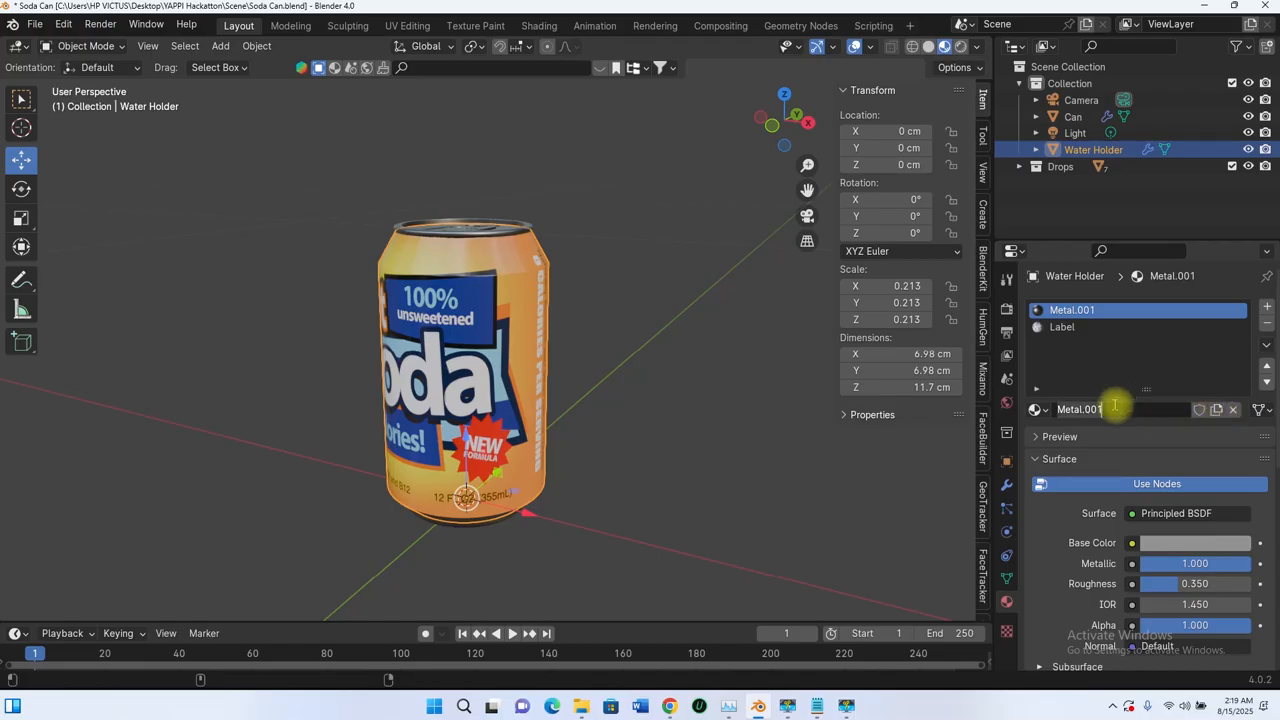
left_click(1114, 405)
type("Water Holder")
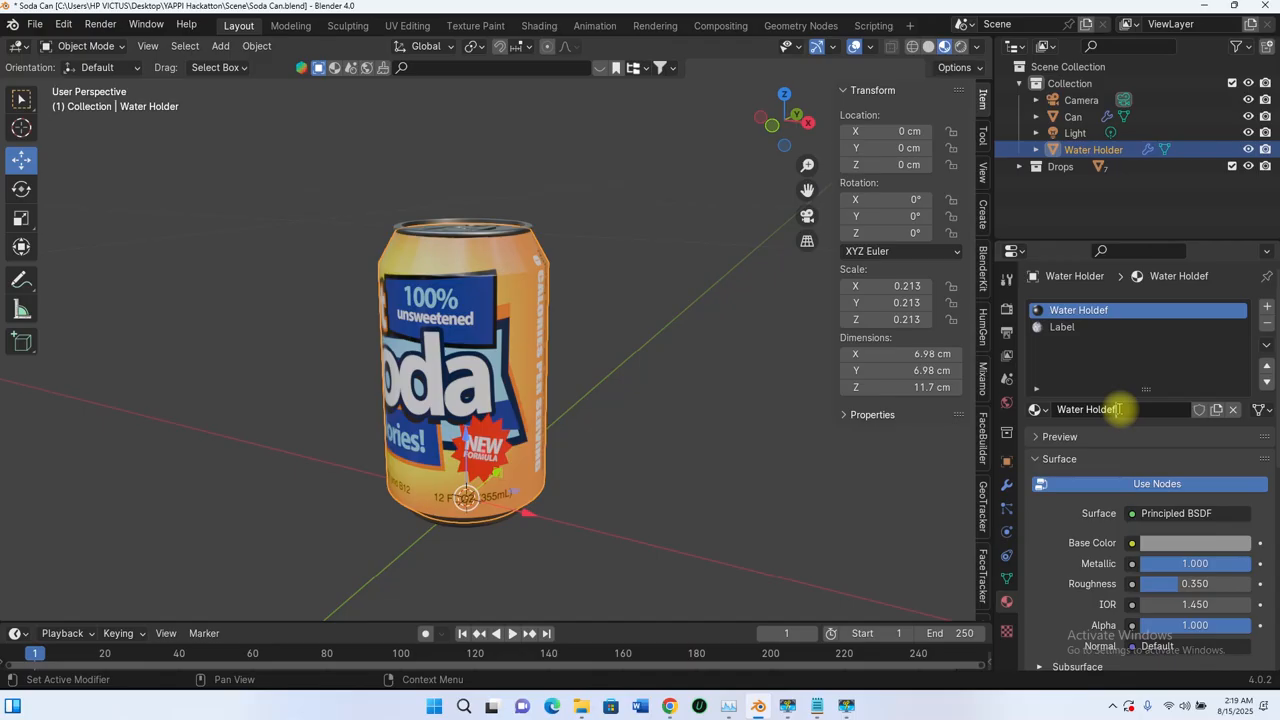
Step: Make an independent copy of the shell's Label material and name it Water Holder 2
left_click(1063, 330)
left_click(1216, 410)
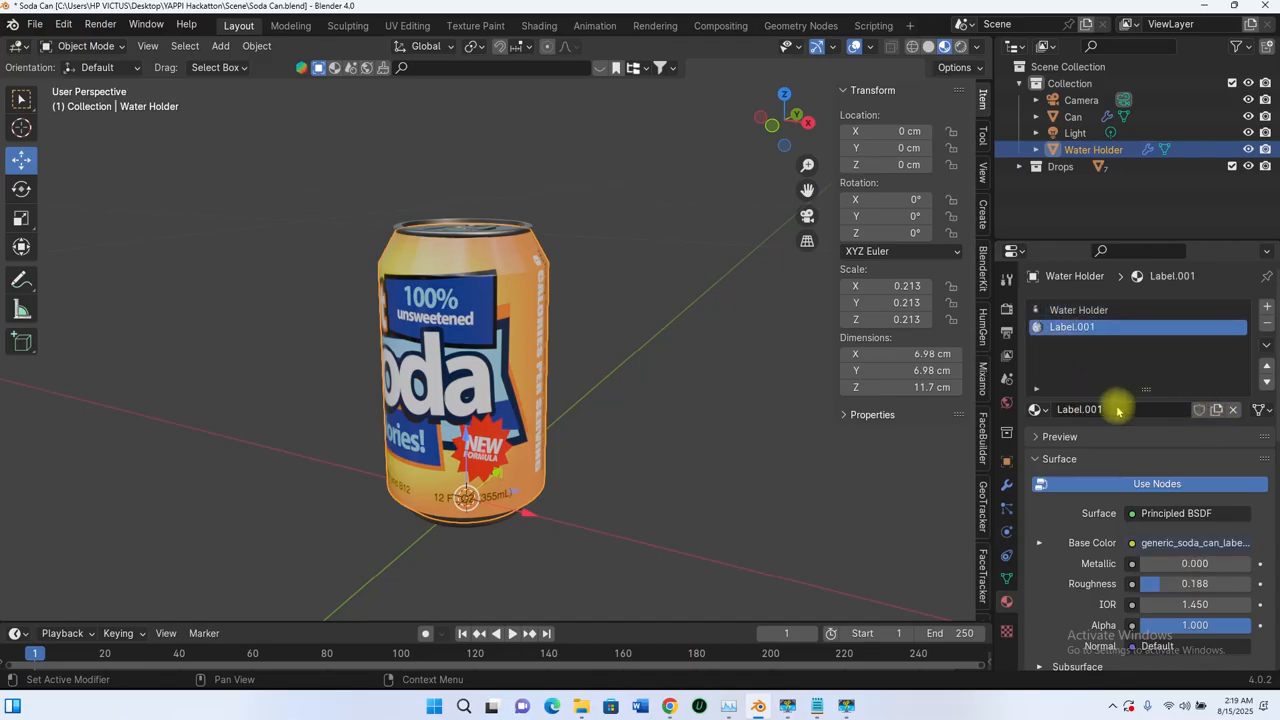
left_click(1115, 407)
type("Water Holder2")
Step: Change the surface shader of both the Water Holder and Water Holder 2 materials to Transparent BSDF
left_click(1097, 311)
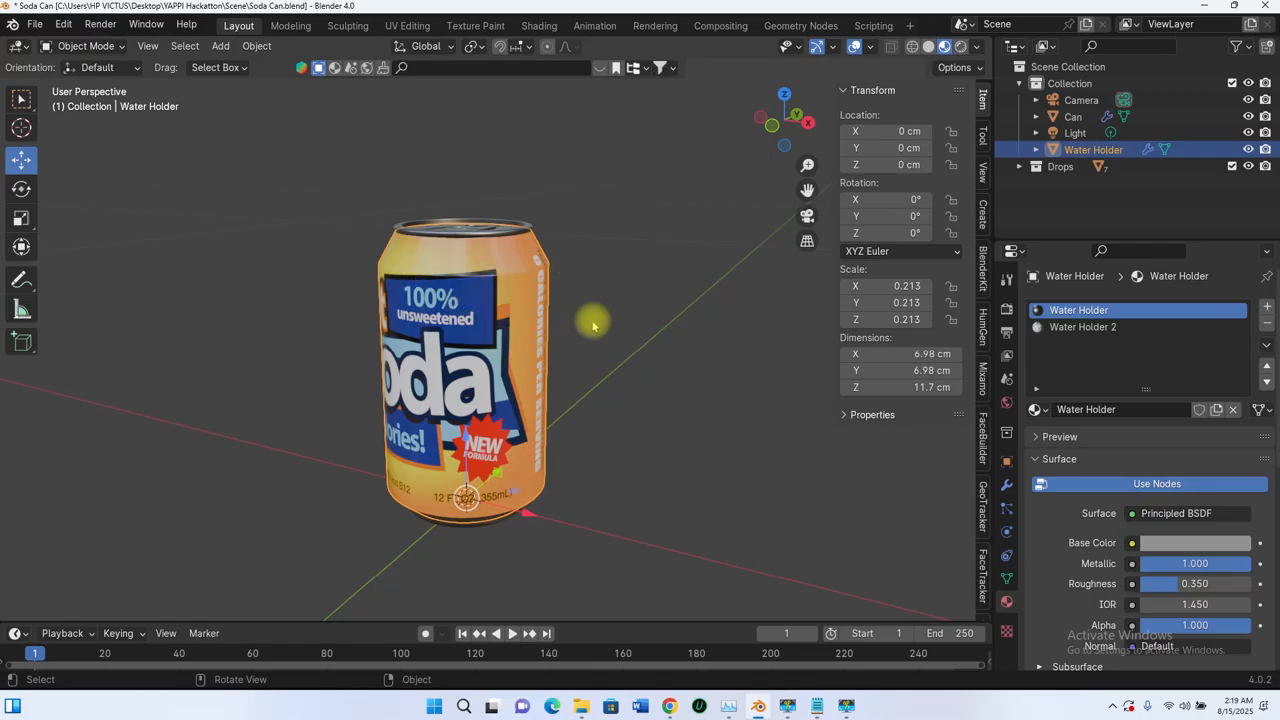
middle_click_drag(592, 325, 549, 320)
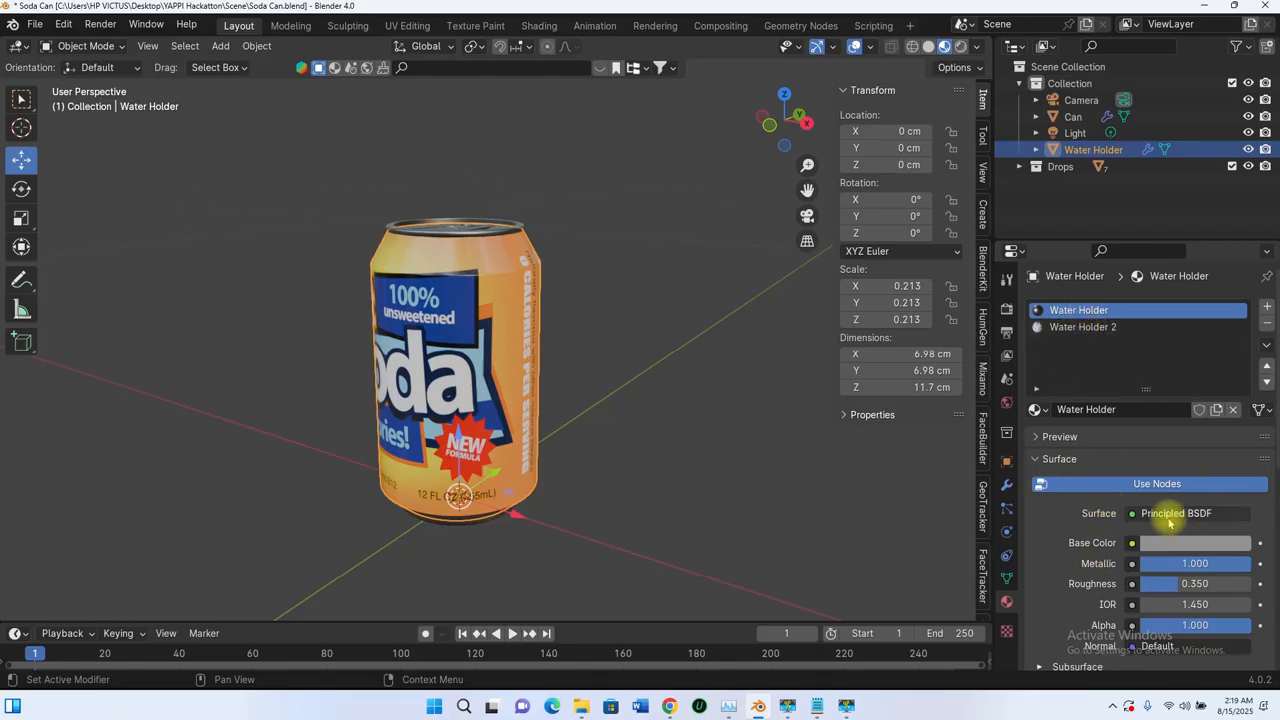
left_click(1172, 514)
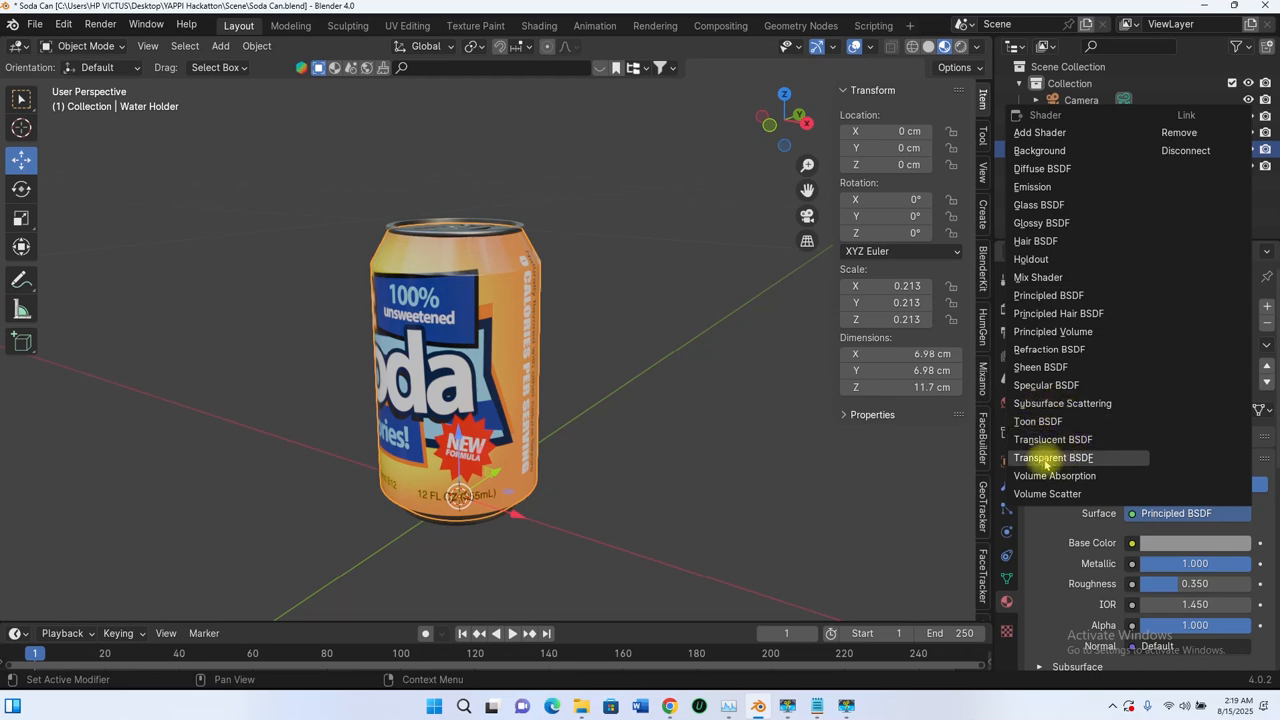
left_click(1045, 459)
left_click(1075, 328)
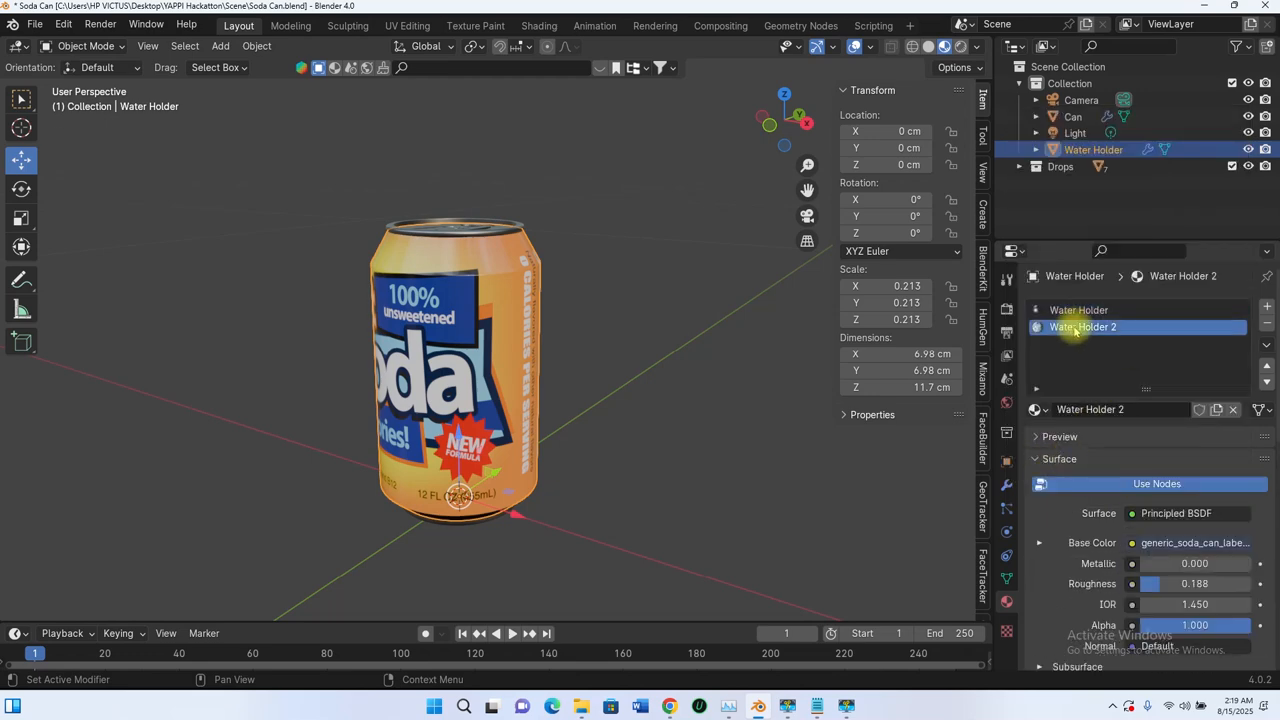
left_click(1170, 513)
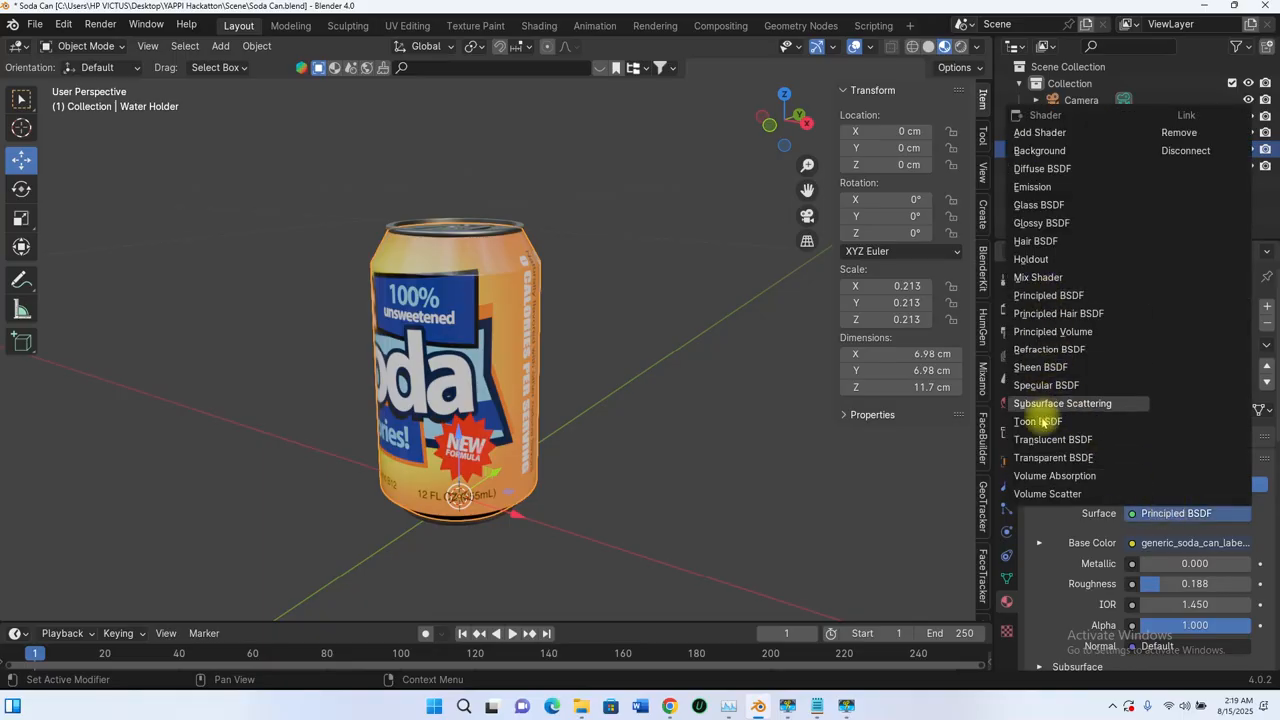
left_click(1055, 458)
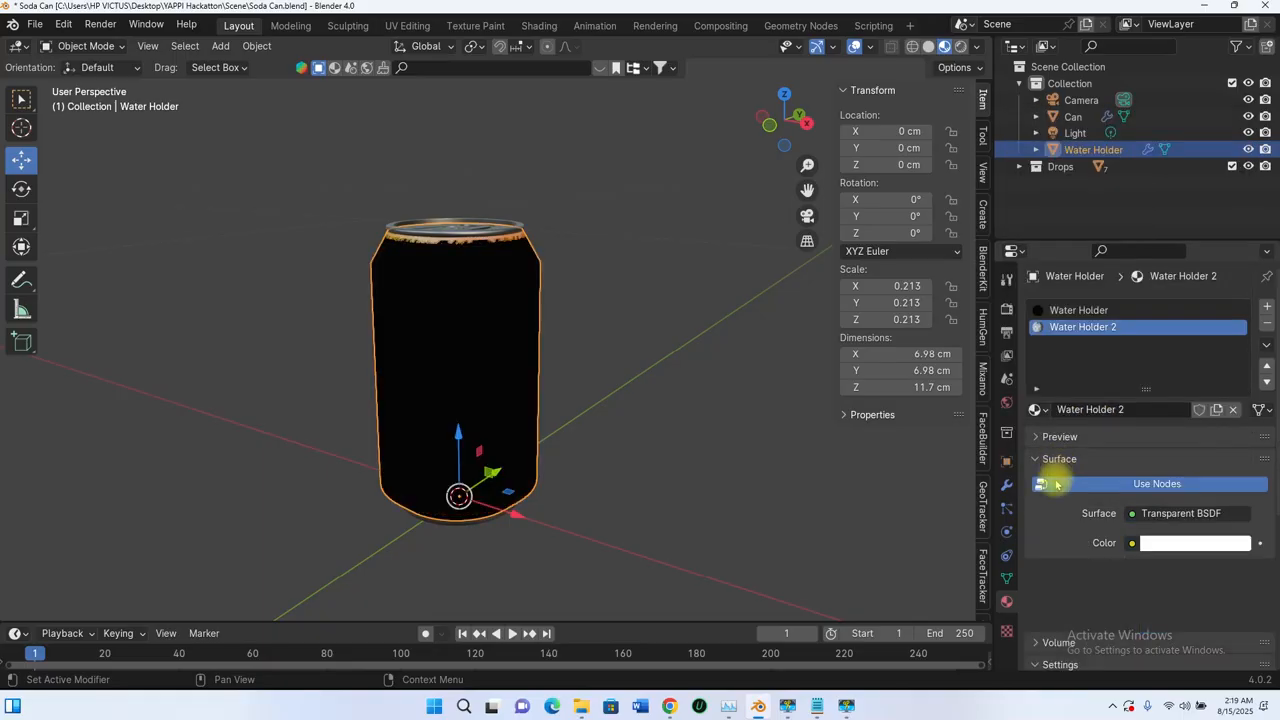
middle_click_drag(528, 314, 509, 340)
scroll(474, 317, "up", 5)
scroll(474, 317, "down", 3)
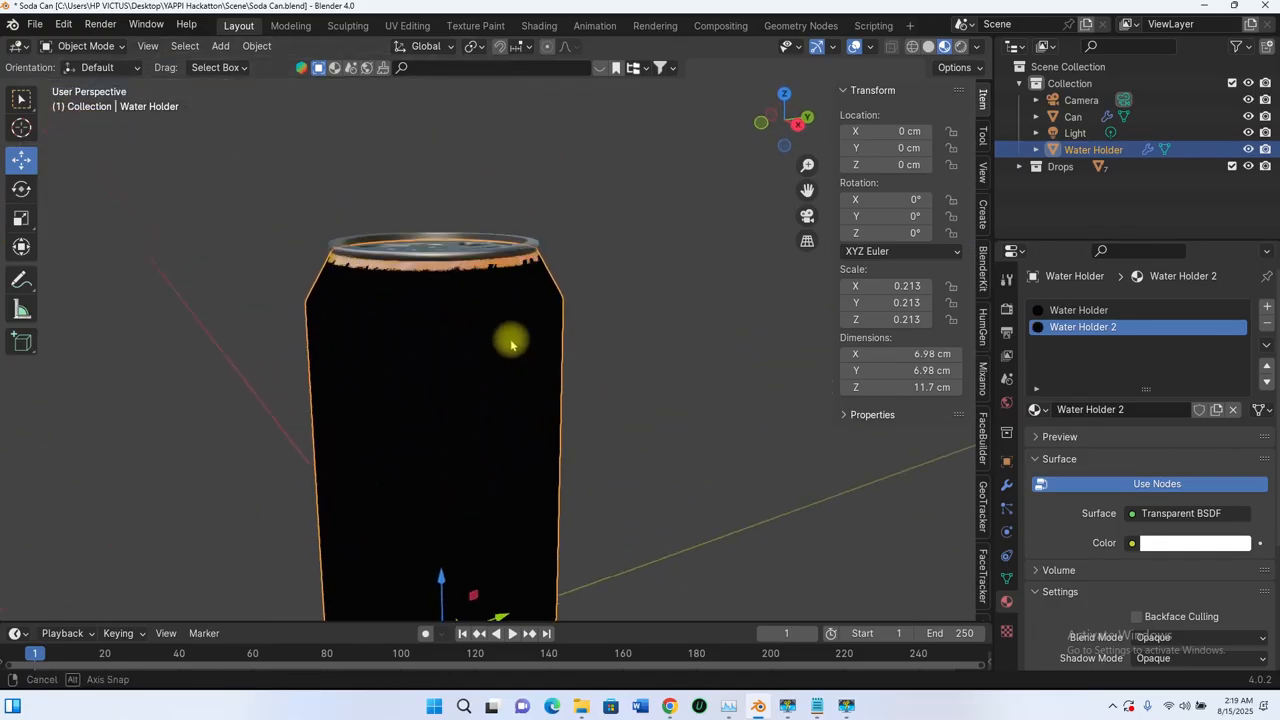
Step: Set the Water Holder material's blend mode to Alpha Blend and its shadow mode to None
left_click(1060, 311)
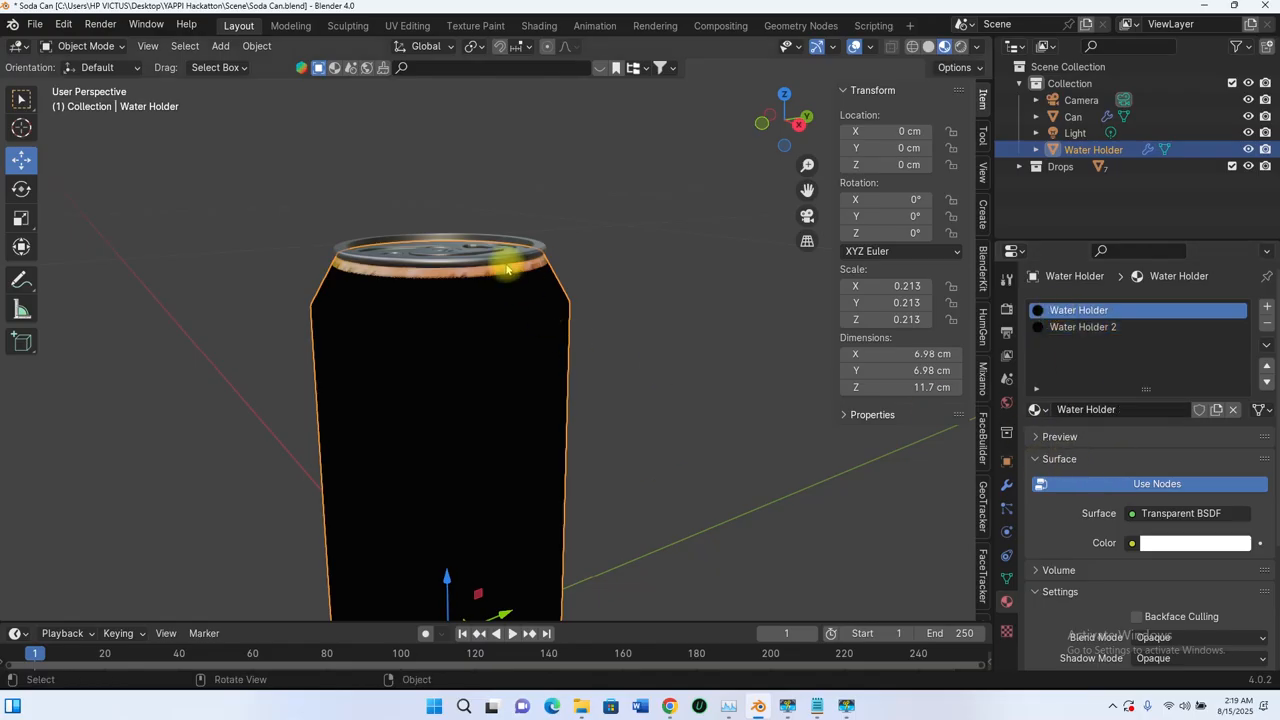
scroll(512, 290, "down", 3)
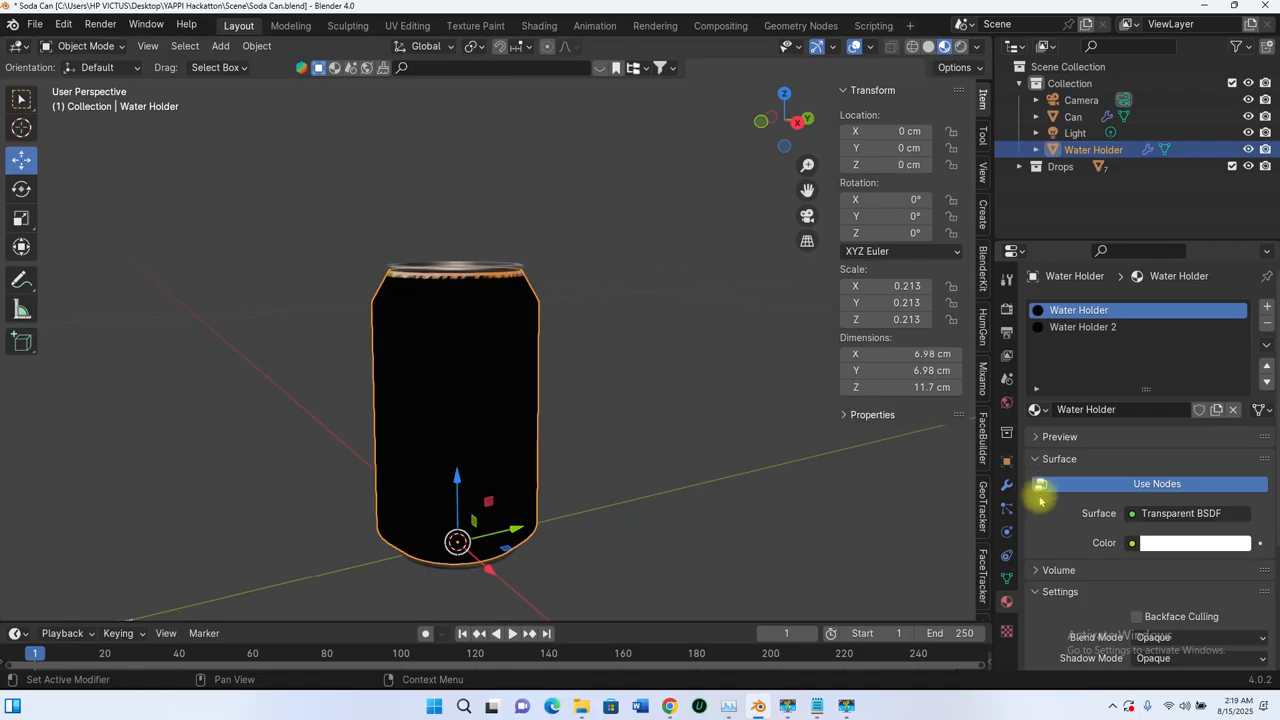
scroll(1040, 492, "down", 5)
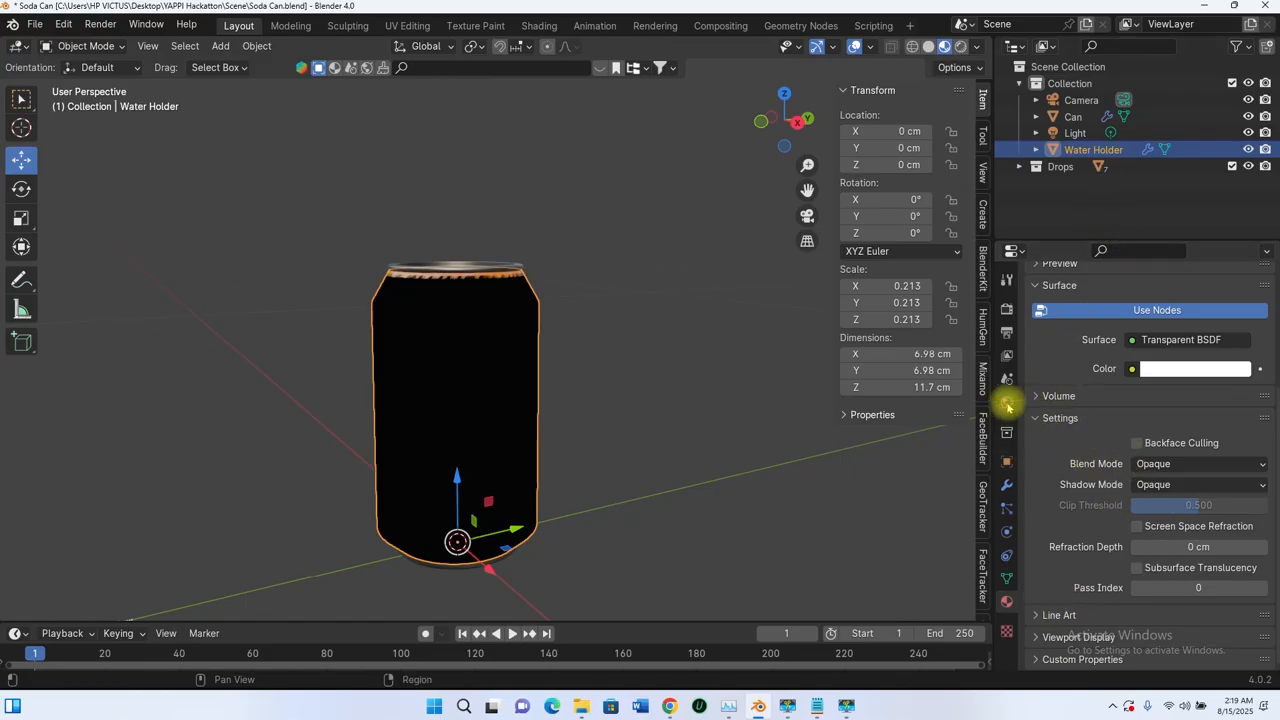
scroll(1079, 374, "up", 5)
scroll(1073, 520, "down", 3)
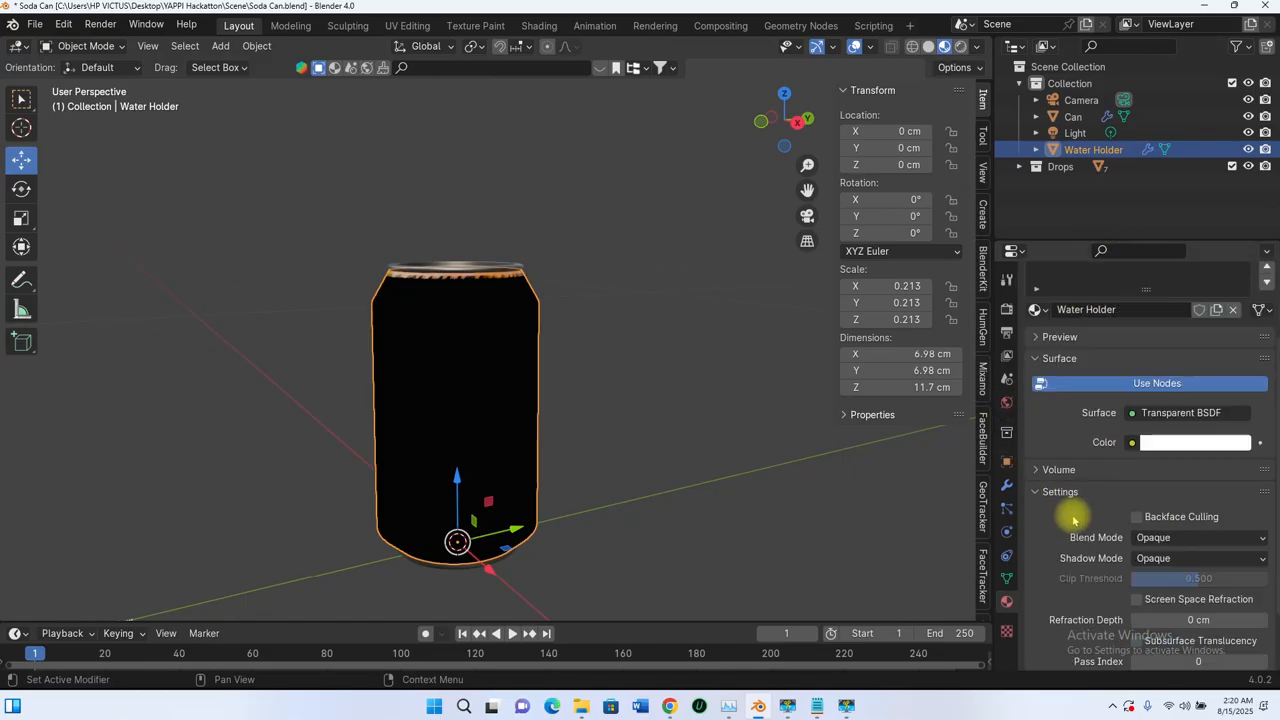
scroll(1050, 497, "down", 2)
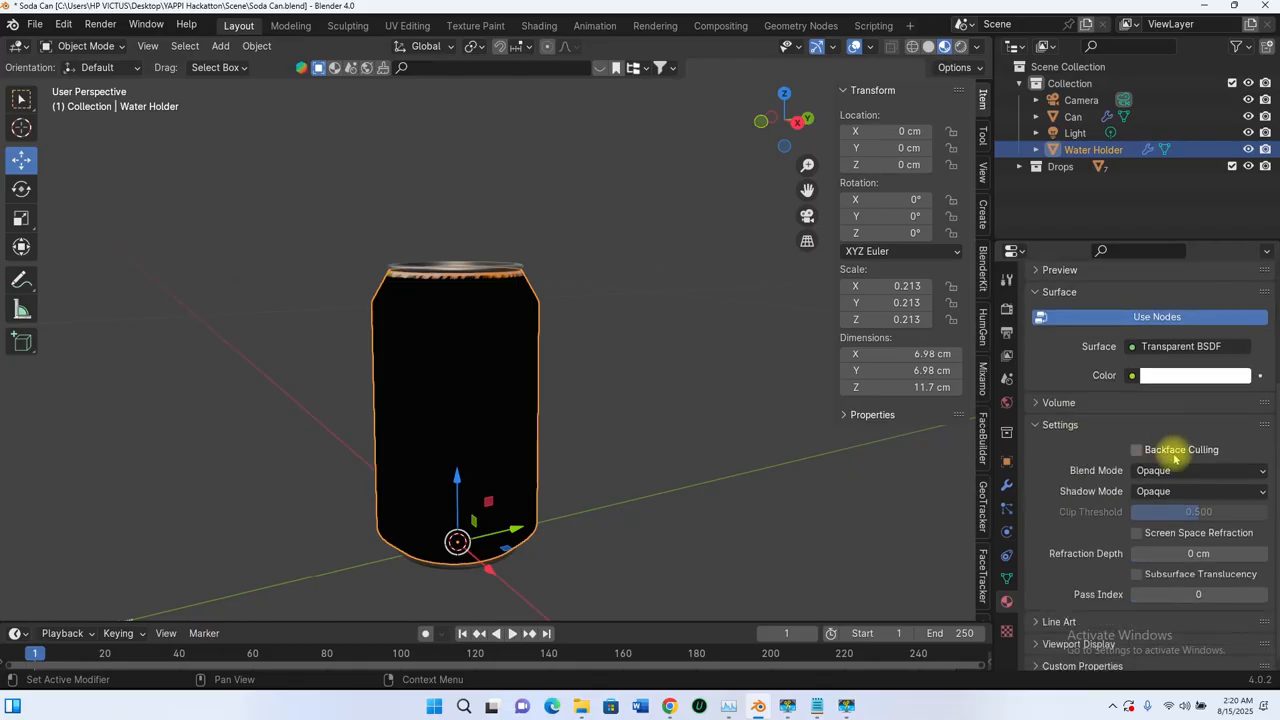
left_click(1177, 471)
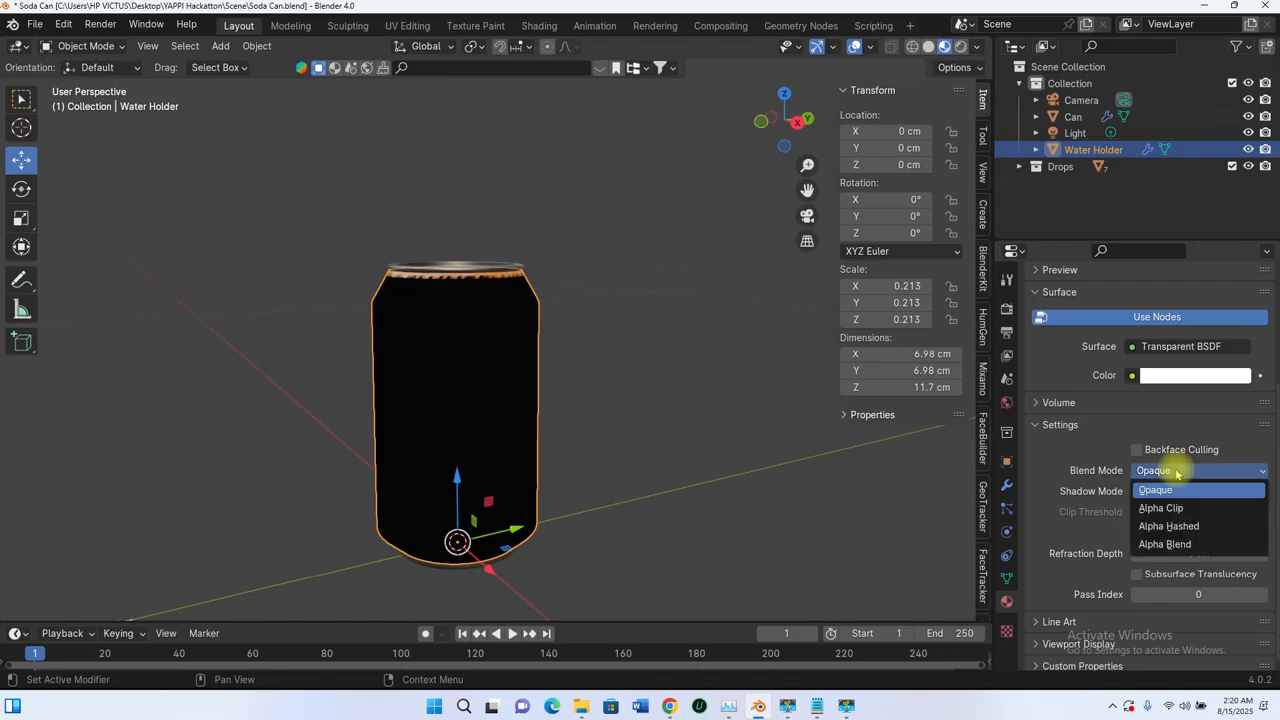
left_click(1162, 544)
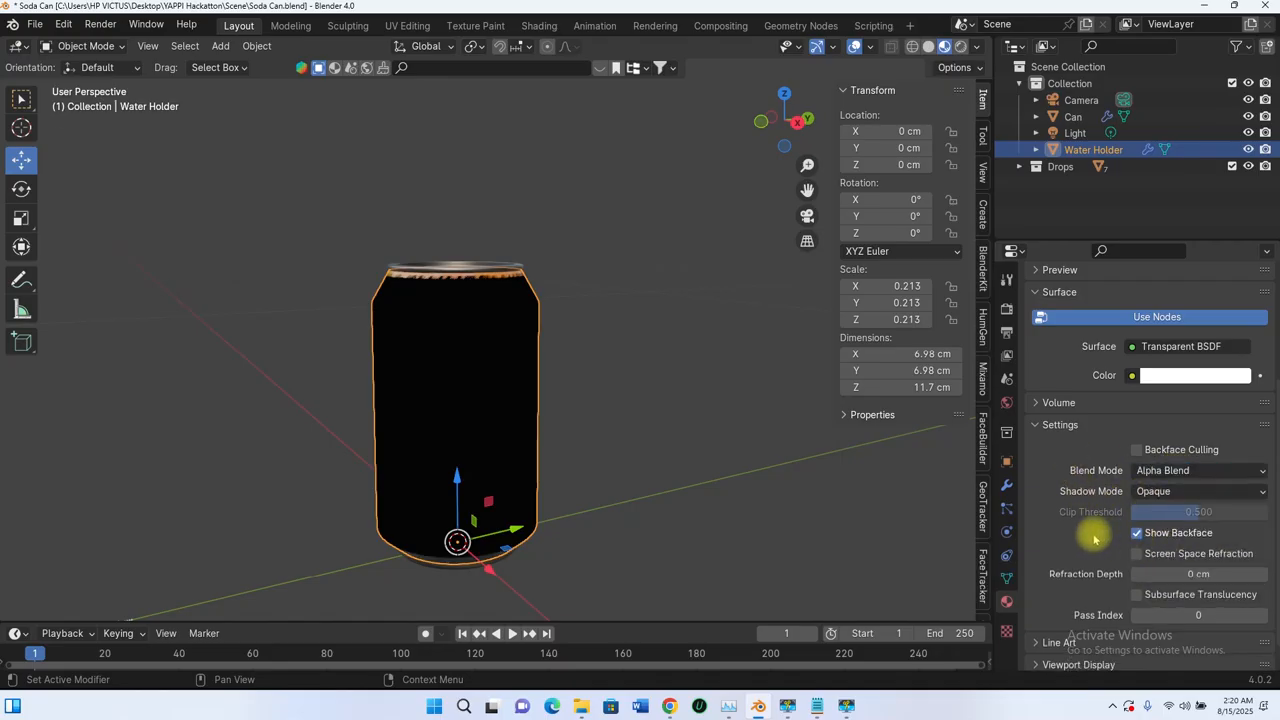
left_click(1140, 491)
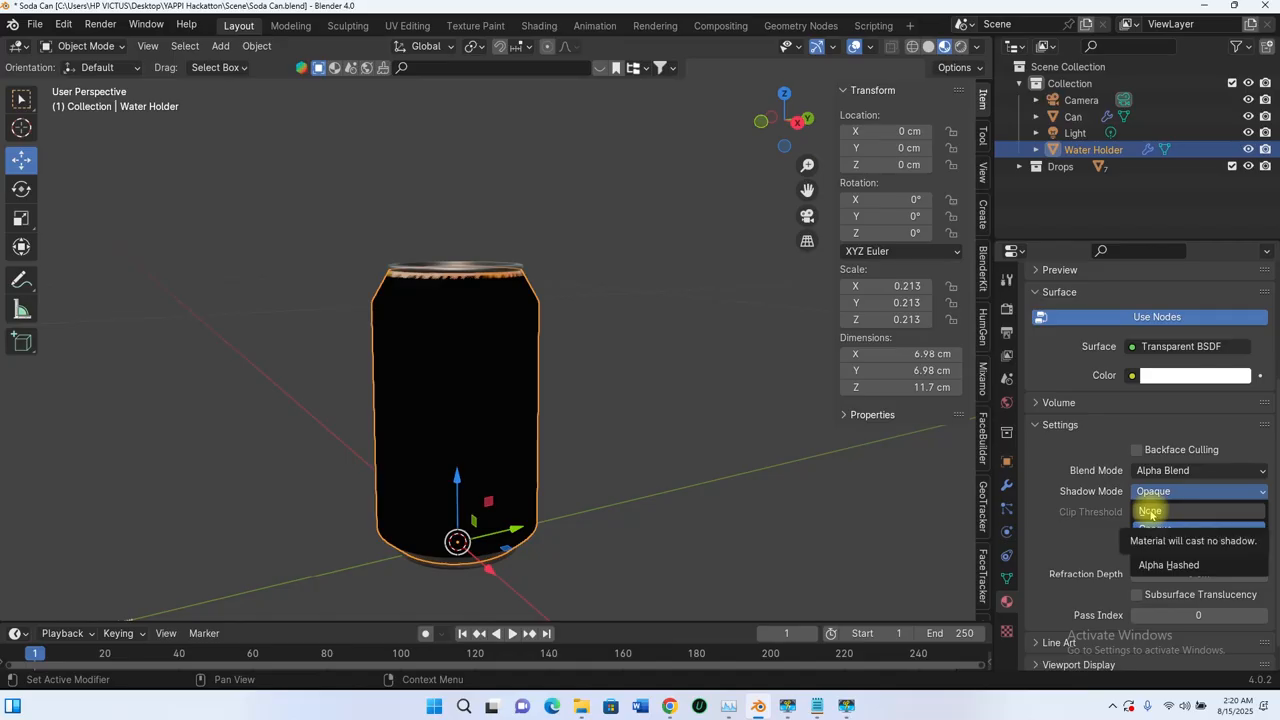
left_click(1150, 512)
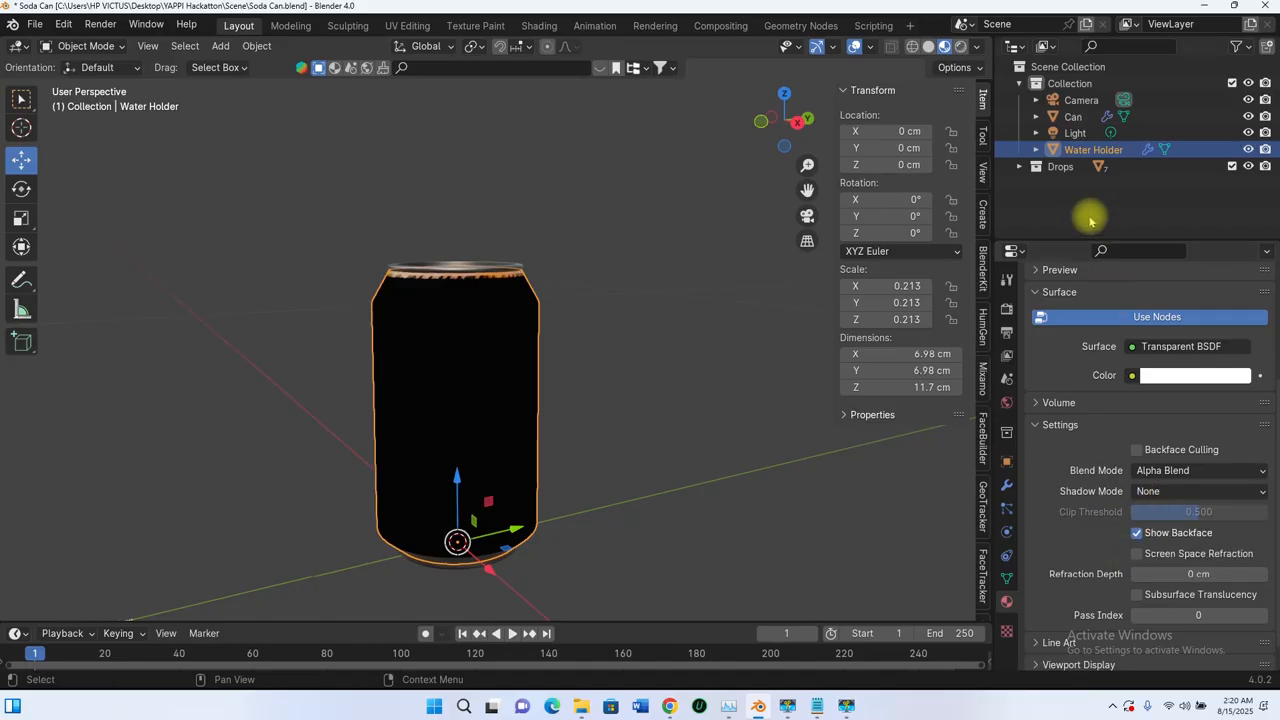
Step: Set the Water Holder 2 material's blend mode to Alpha Blend and its shadow mode to None
scroll(1082, 385, "up", 4)
left_click(1082, 295)
scroll(1100, 515, "down", 4)
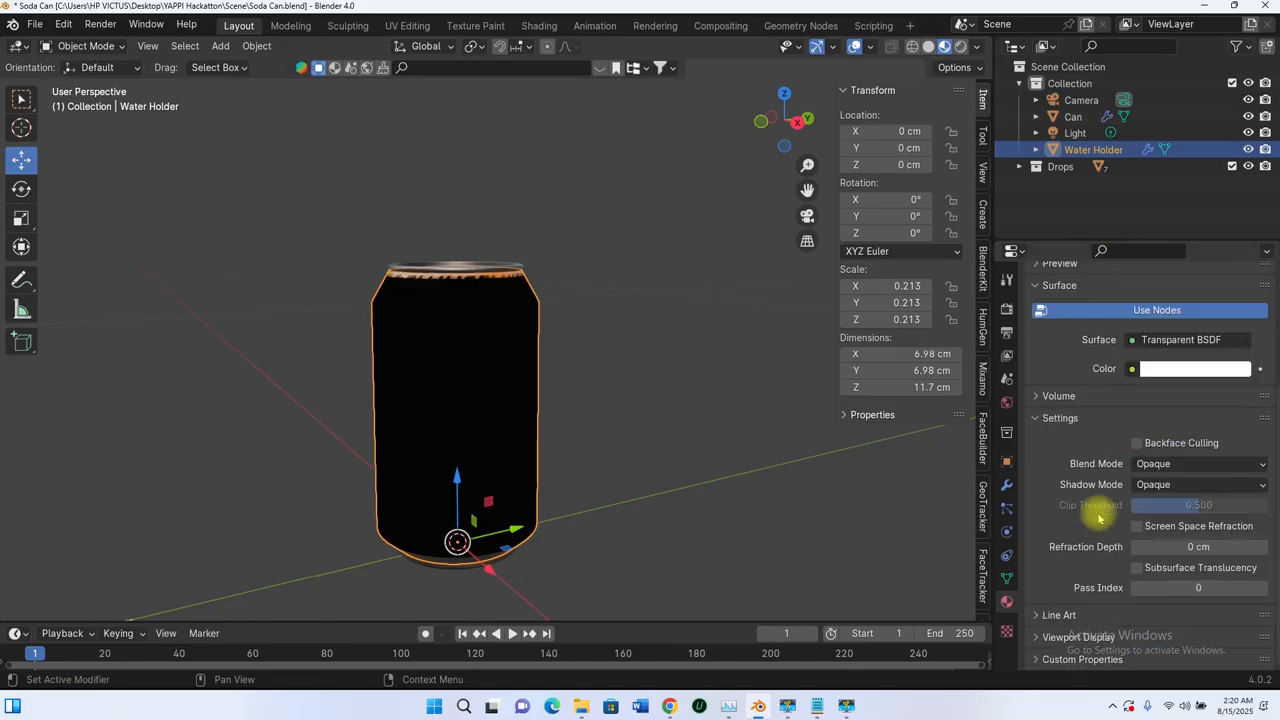
scroll(1088, 450, "up", 4)
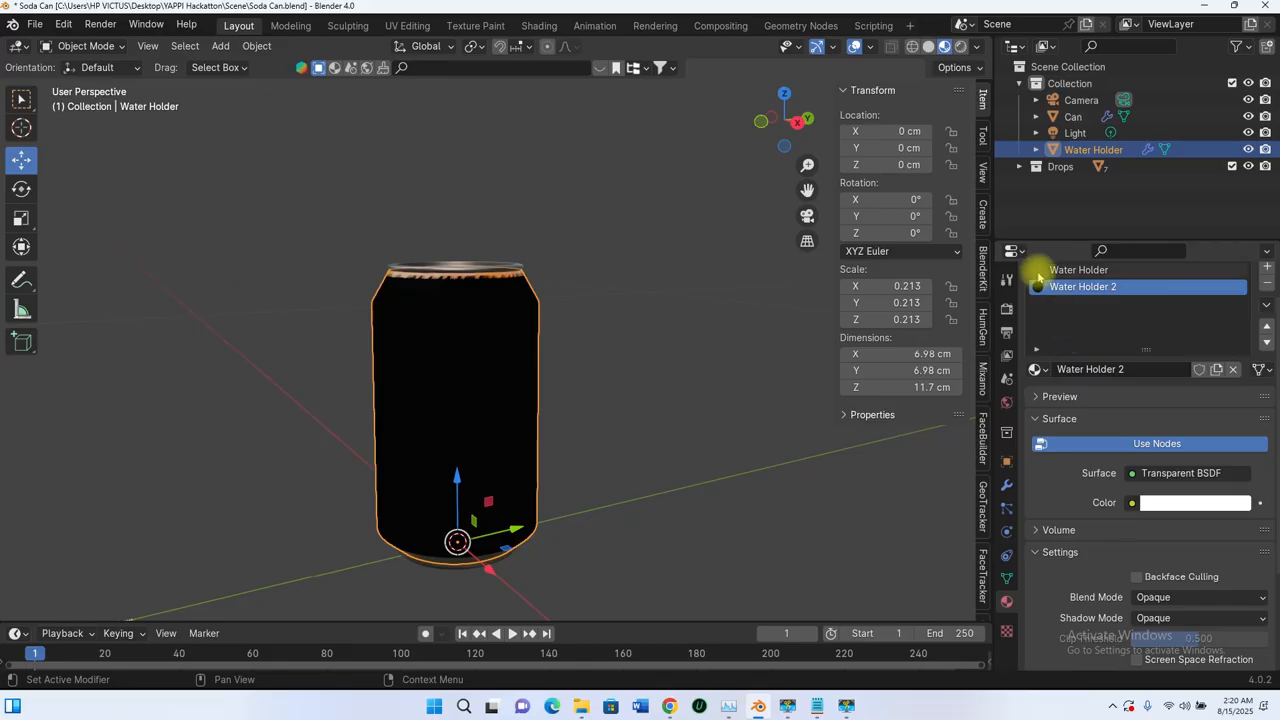
scroll(1050, 300, "down", 4)
left_click(1170, 463)
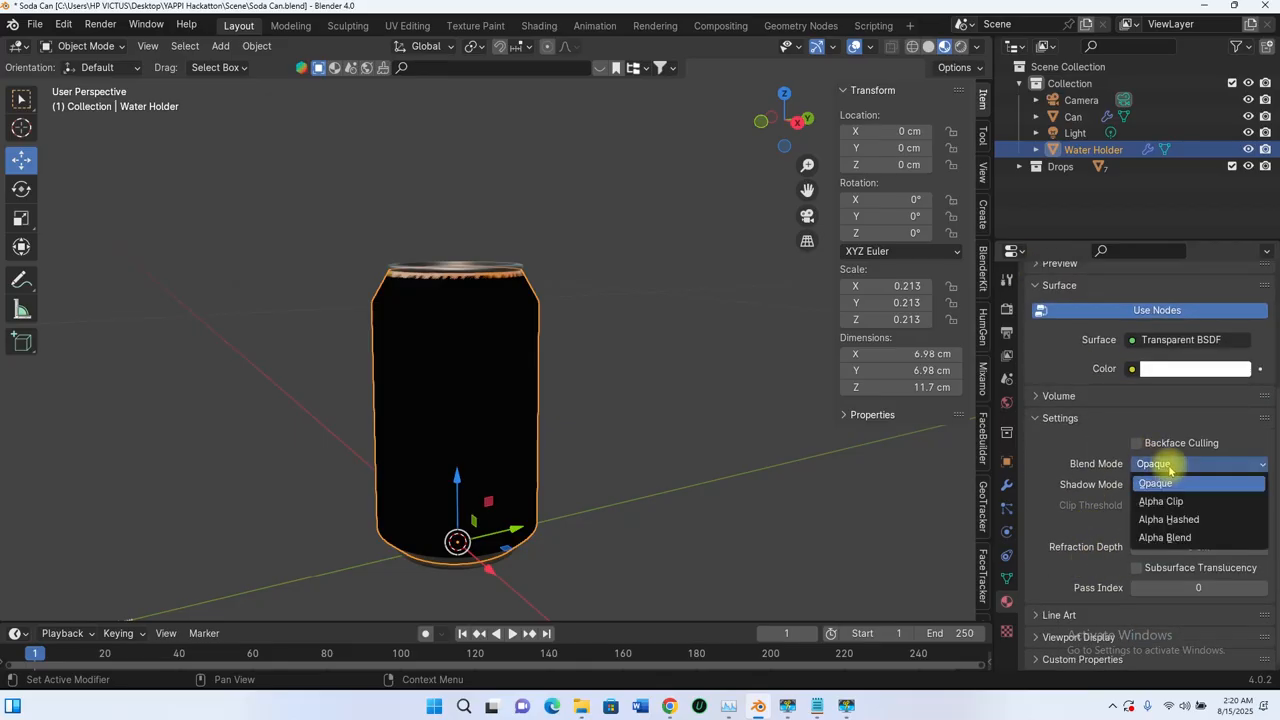
left_click(1168, 536)
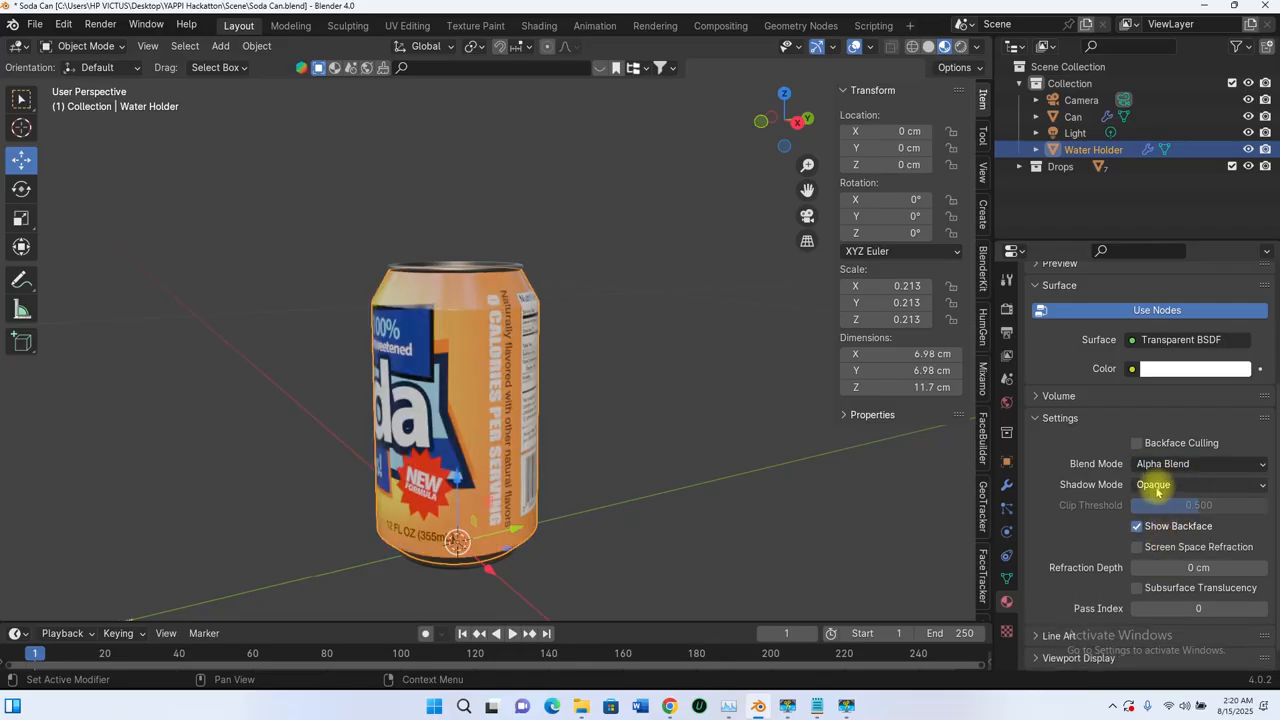
left_click(1157, 486)
left_click(1142, 530)
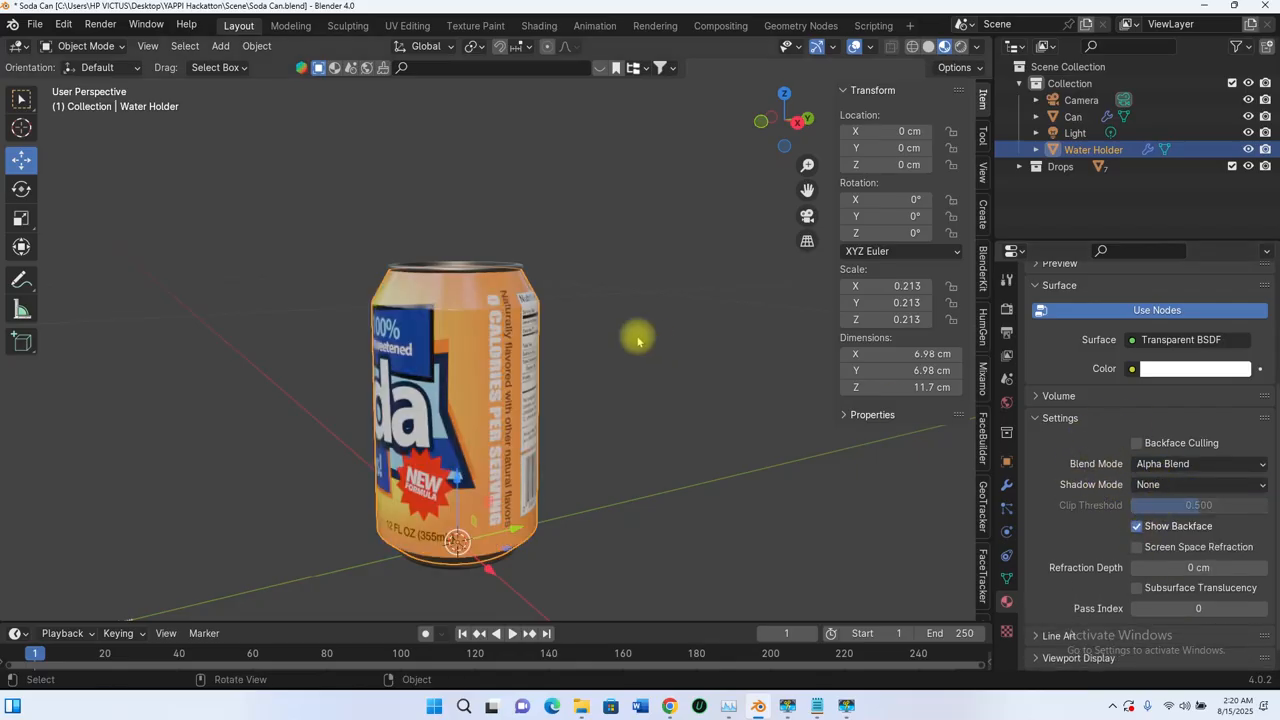
Step: Check the shell's transparency by moving it temporarily away from the can, and cancel the move
scroll(519, 314, "up", 4)
scroll(516, 318, "down", 4)
middle_click_drag(549, 345, 573, 358)
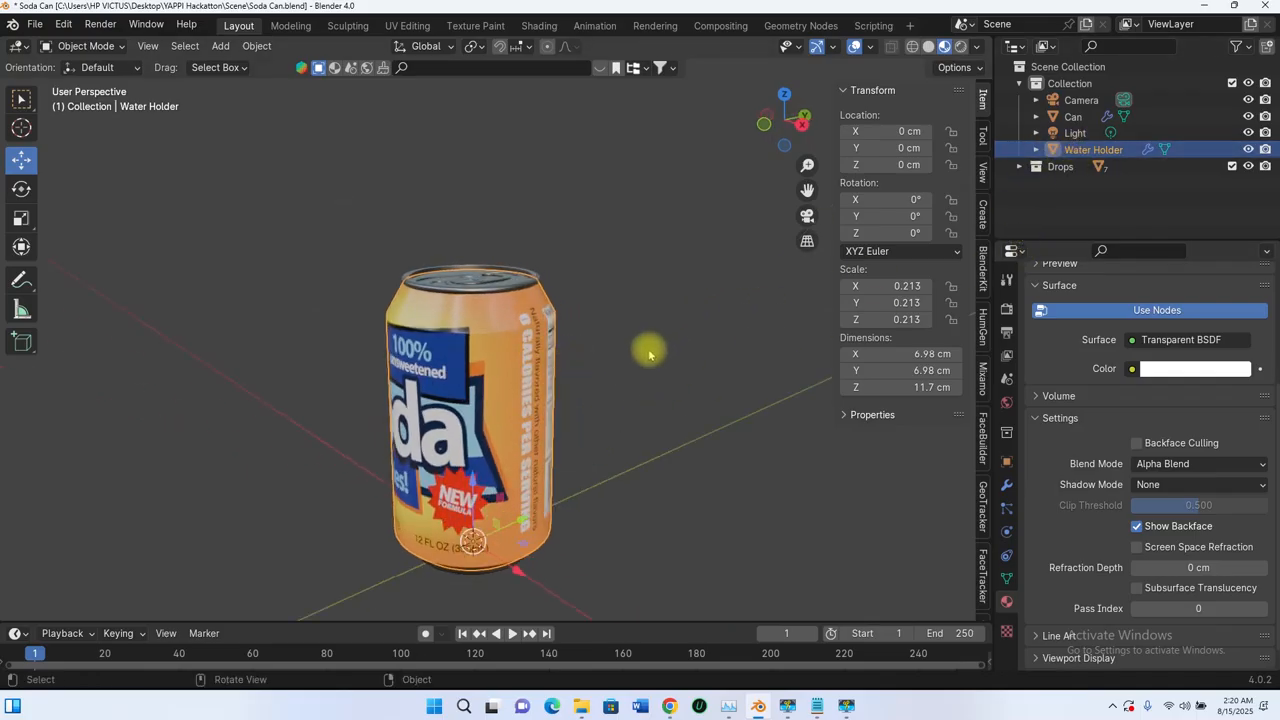
key("g")
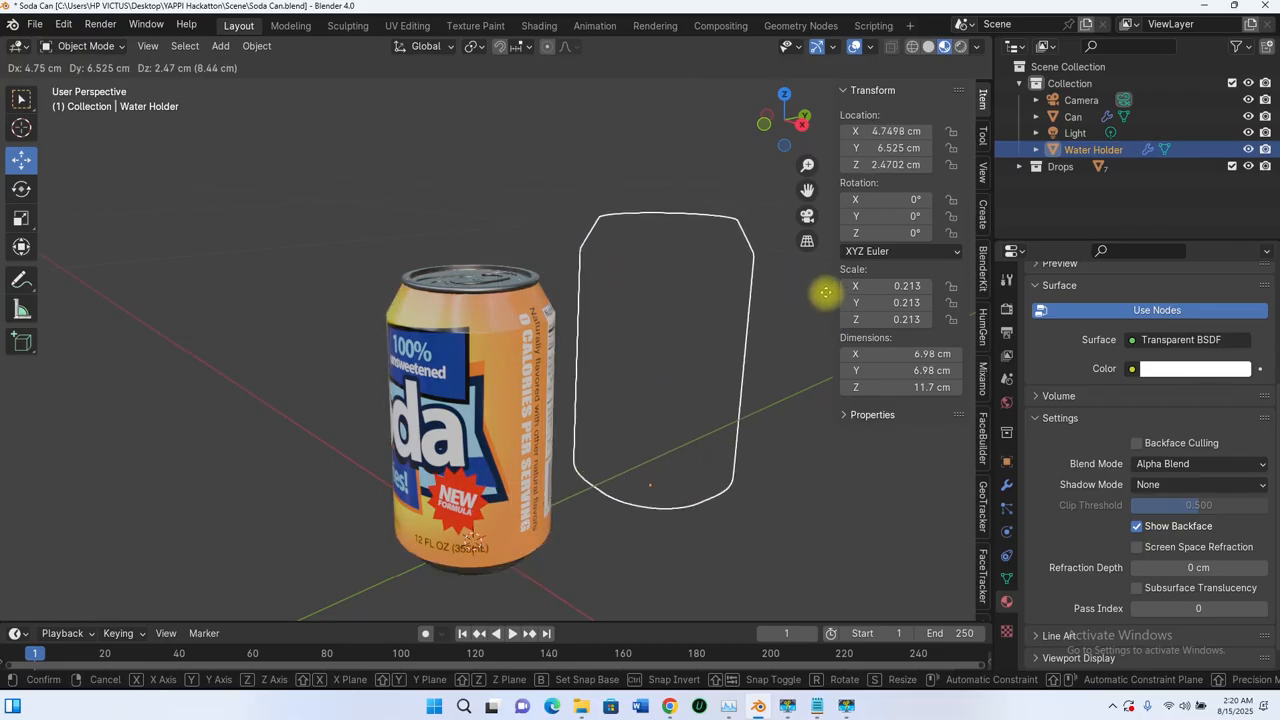
key("Escape")
Step: Deselect the Water Holder shell so that nothing in the scene is selected
middle_click_drag(674, 360, 631, 351)
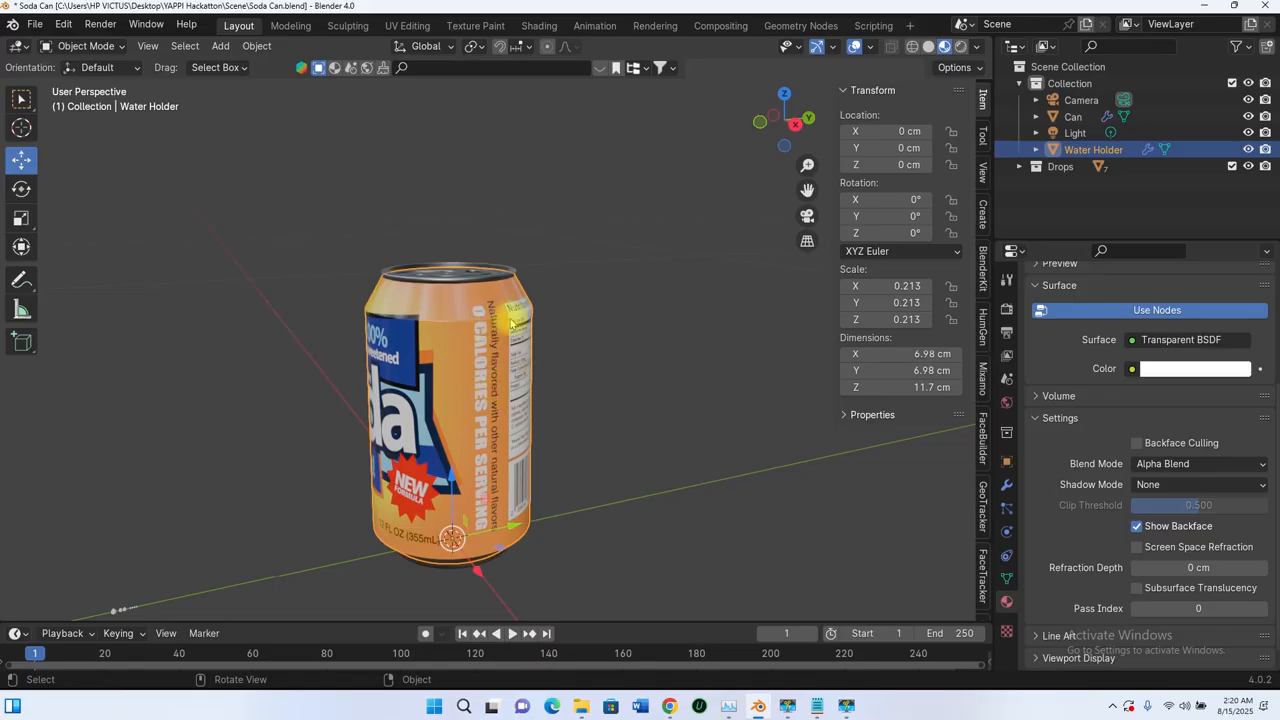
middle_click_drag(507, 374, 432, 410)
scroll(448, 278, "down", 3)
scroll(446, 340, "down", 3)
scroll(540, 340, "up", 4)
left_click(562, 357)
scroll(526, 423, "up", 3)
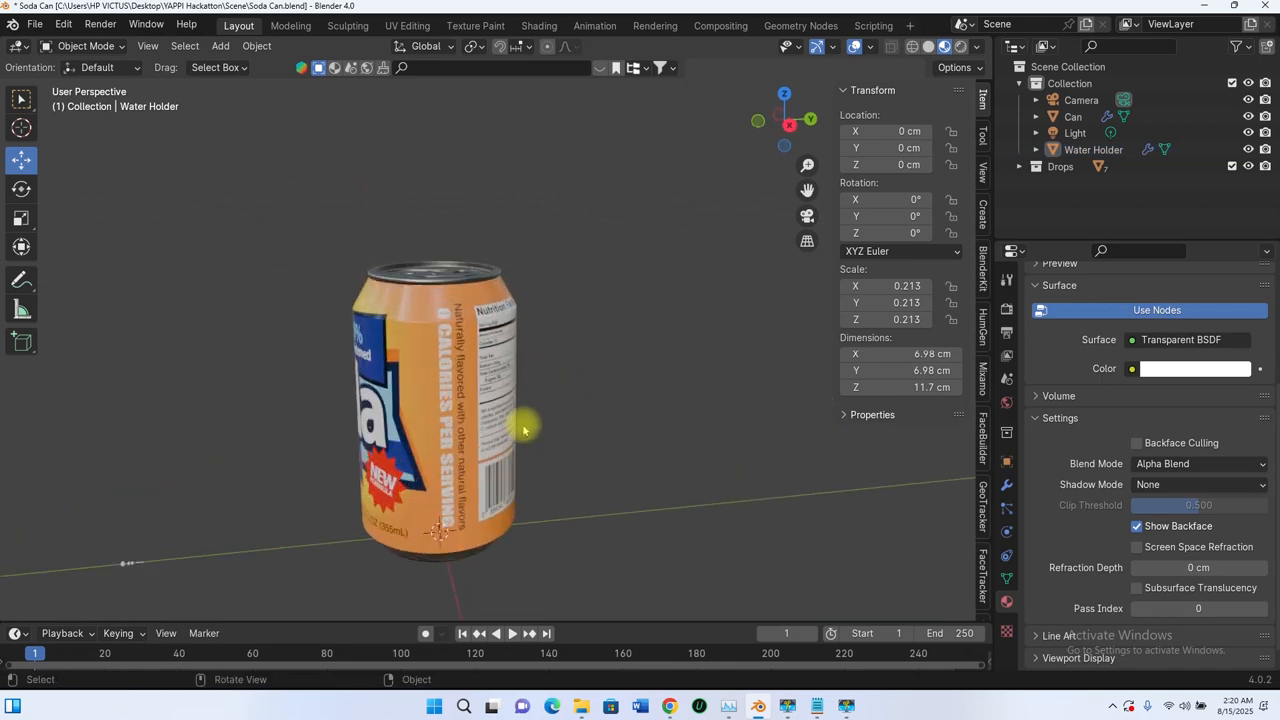
Step: Add an ico sphere mesh at the scene origin
key("shift+s")
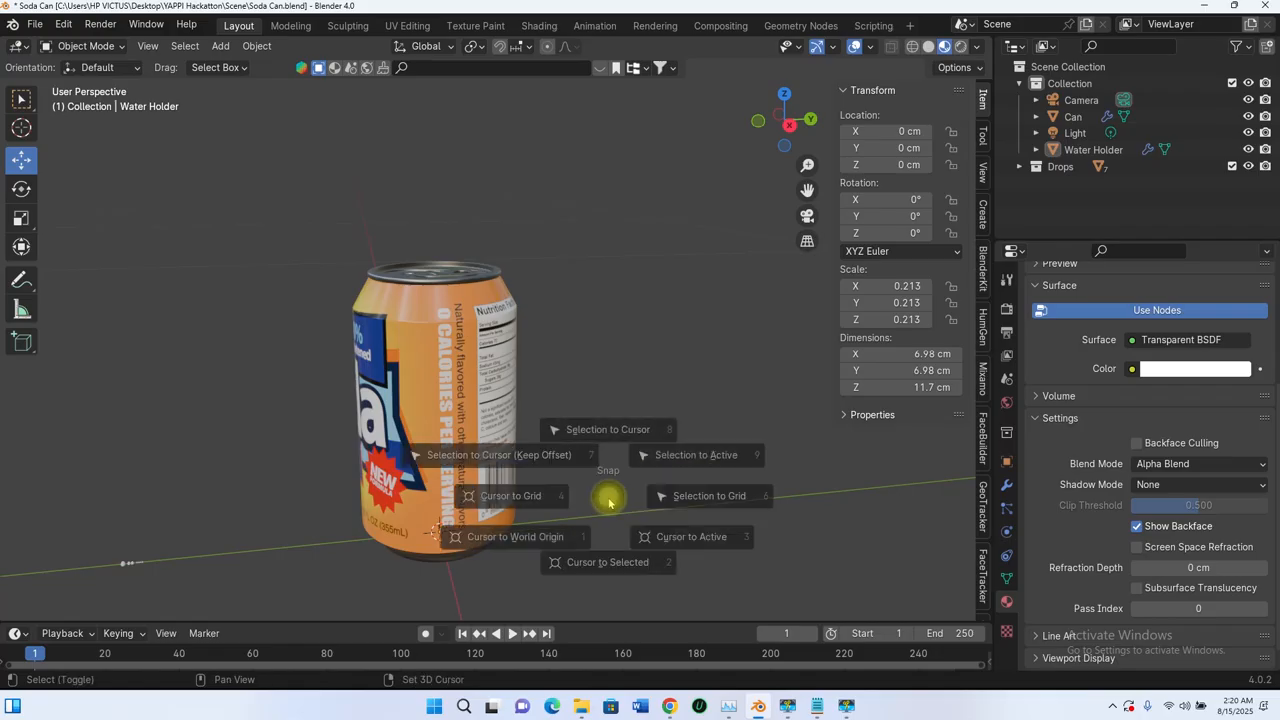
key("Escape")
key("shift+a")
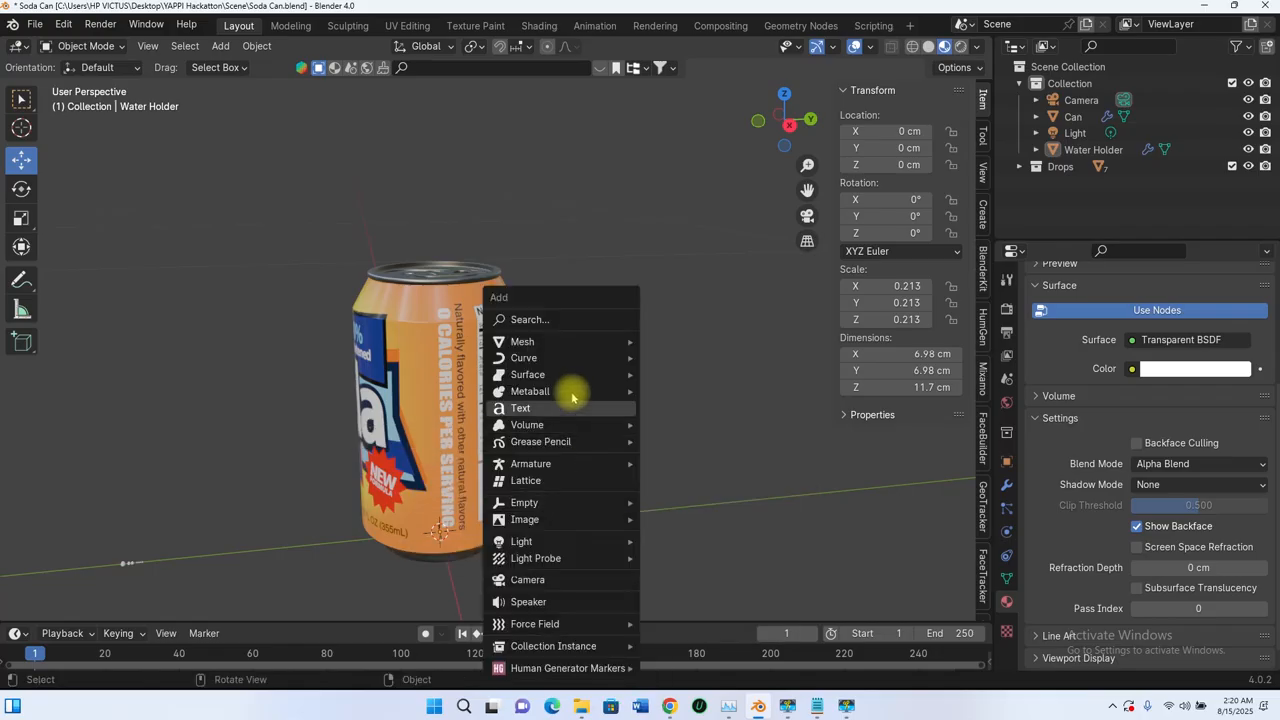
mouse_move(557, 341)
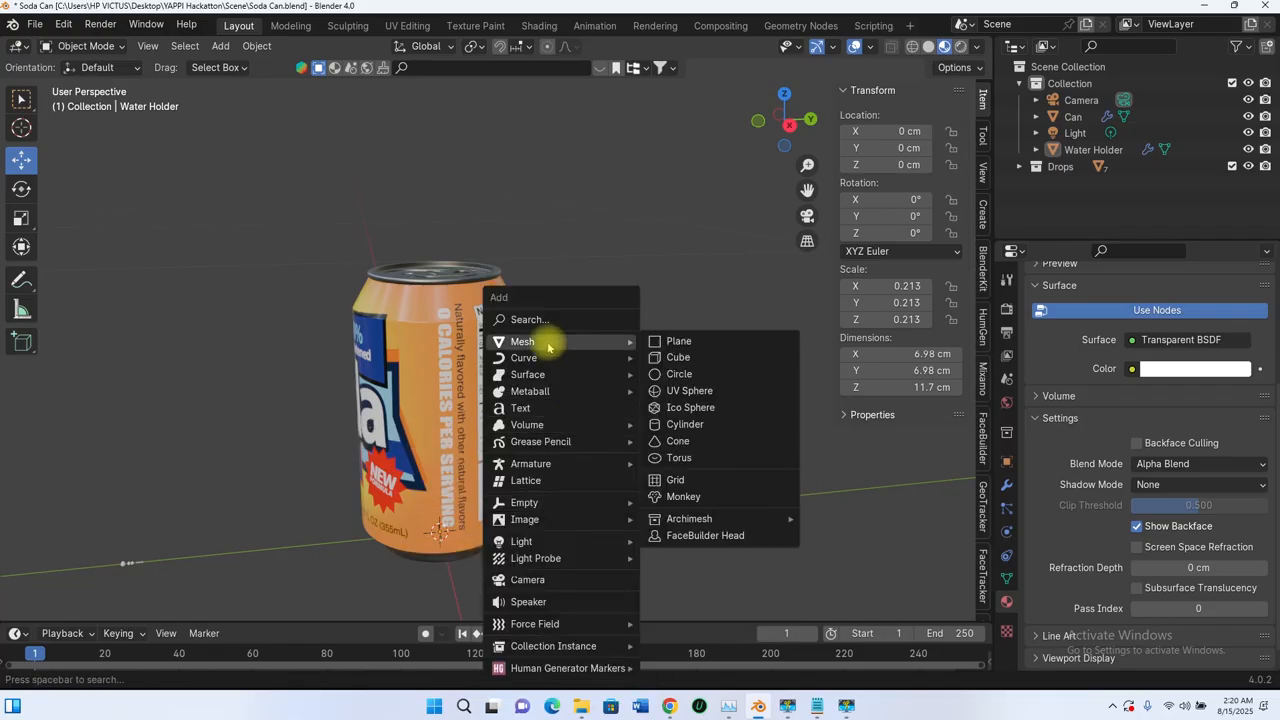
left_click(687, 408)
scroll(423, 449, "down", 4)
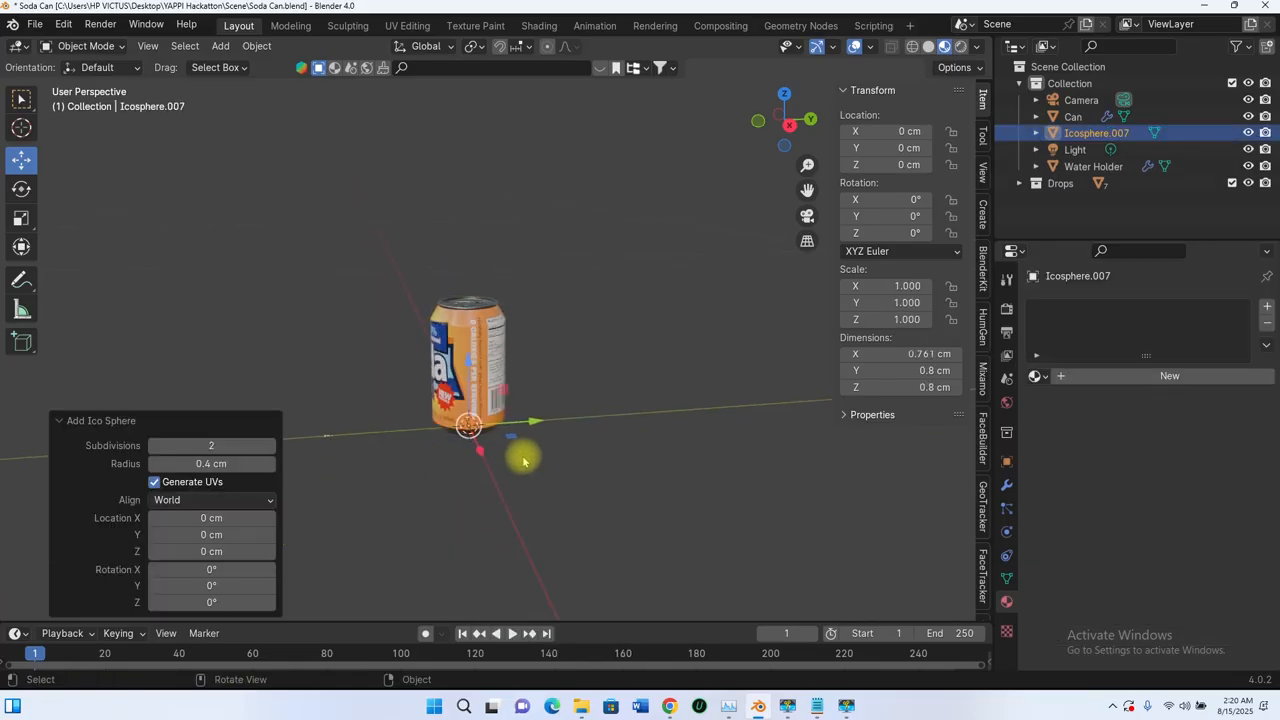
Step: Move the ico sphere about 10.7 cm along Y, beside the can, and scale it up uniformly about 11.5 times
key("g")
key("y")
left_click(648, 416)
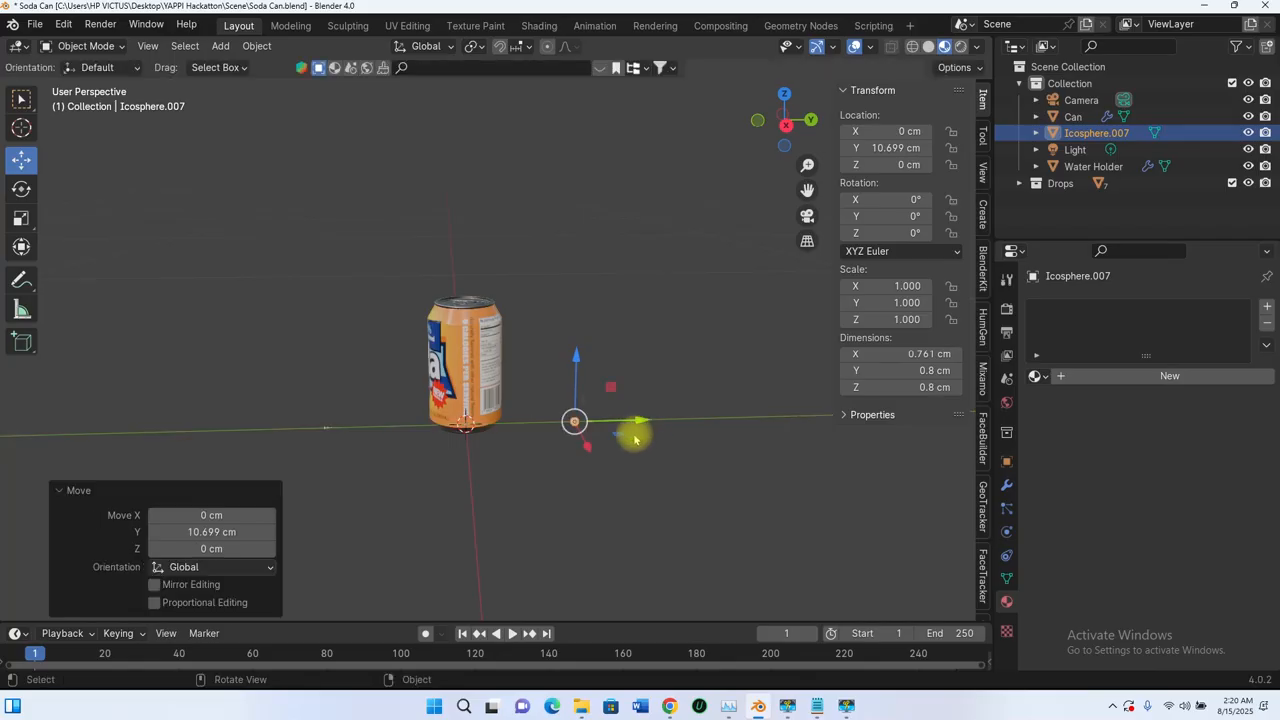
key("s")
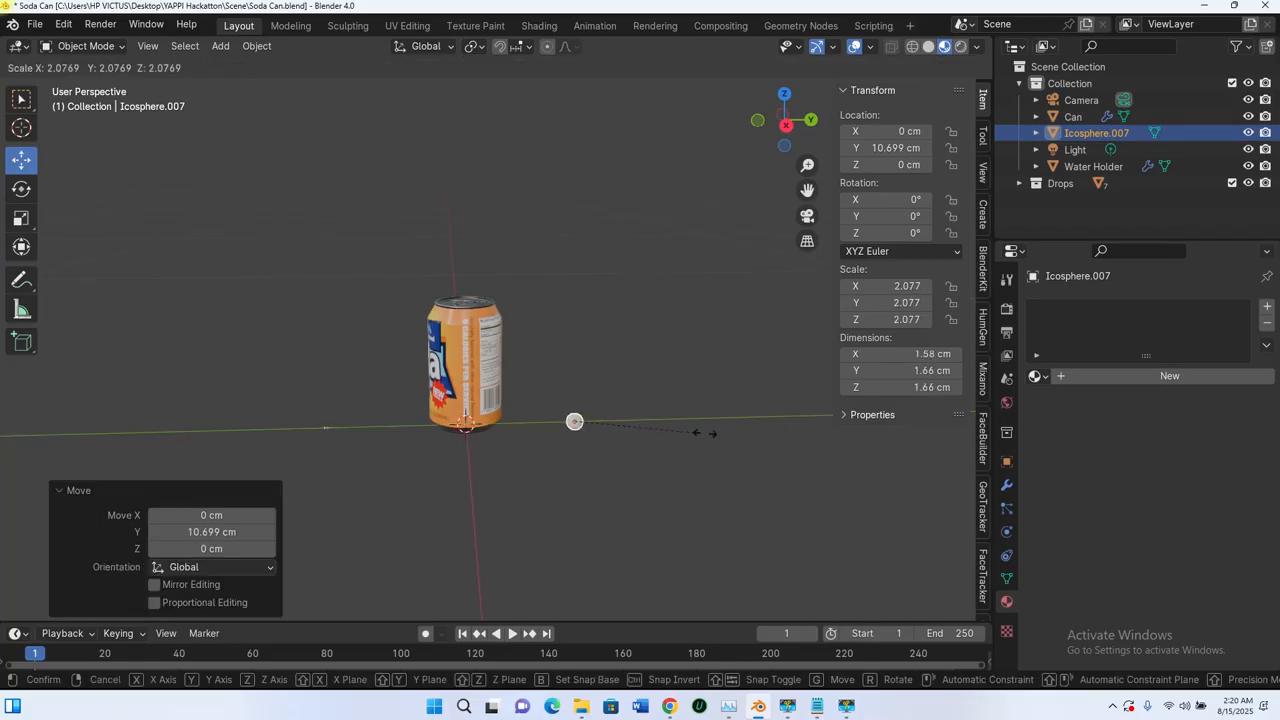
left_click(534, 466)
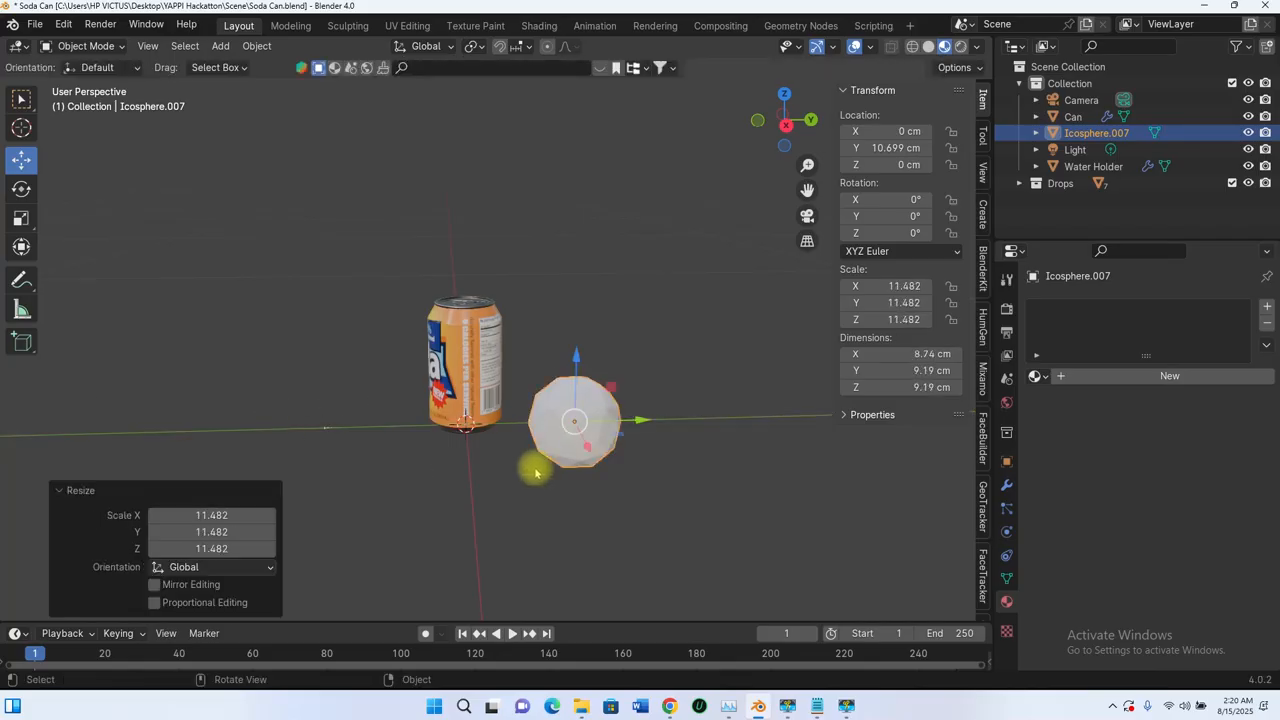
middle_click_drag(534, 466, 600, 449)
Step: Open the ico sphere for mesh editing and select its topmost vertex, viewed from the right side
key("Tab")
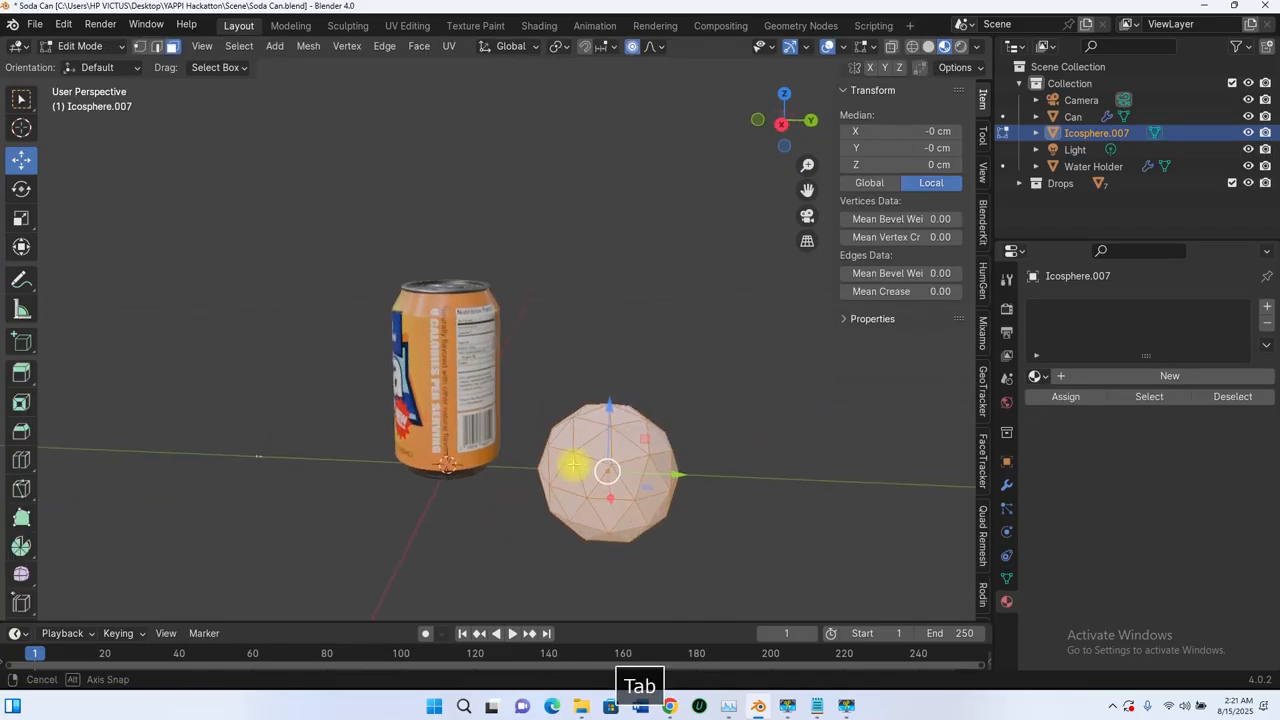
scroll(609, 436, "up", 5)
scroll(644, 388, "down", 3)
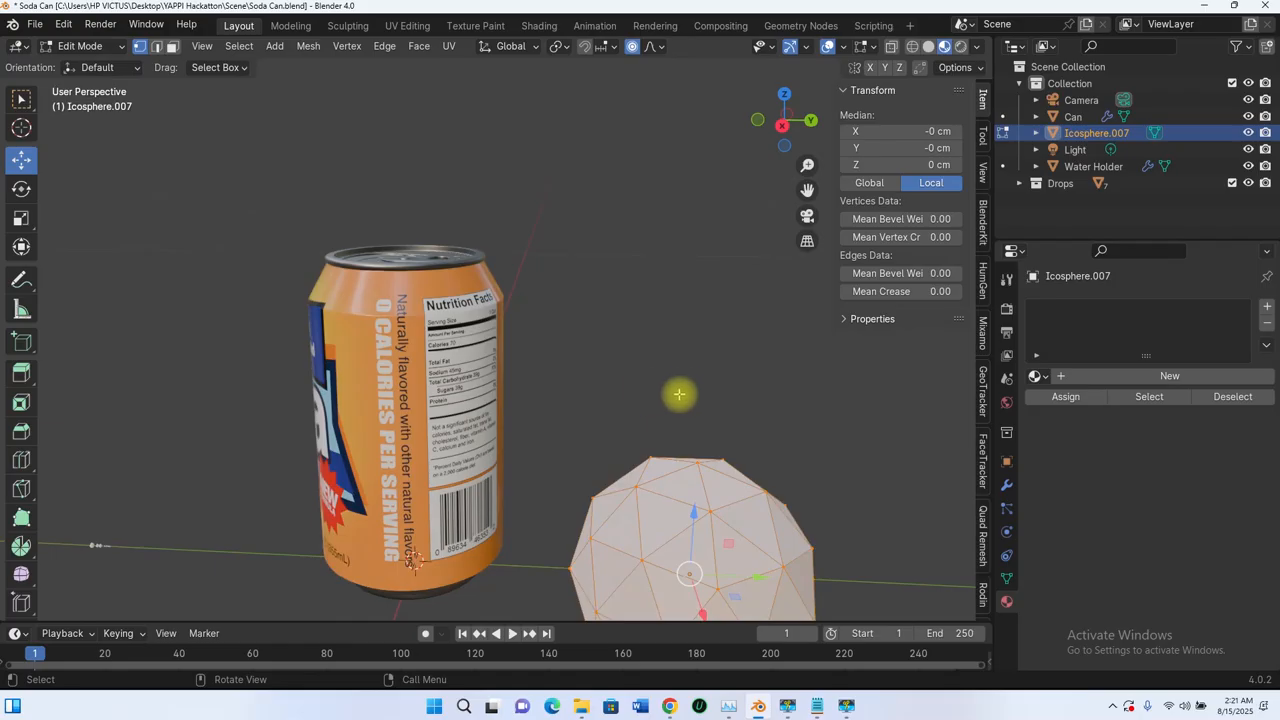
left_click(677, 394)
left_click(699, 461)
scroll(617, 398, "down", 4)
middle_click_drag(672, 433, 617, 370)
left_click(633, 47)
key("g")
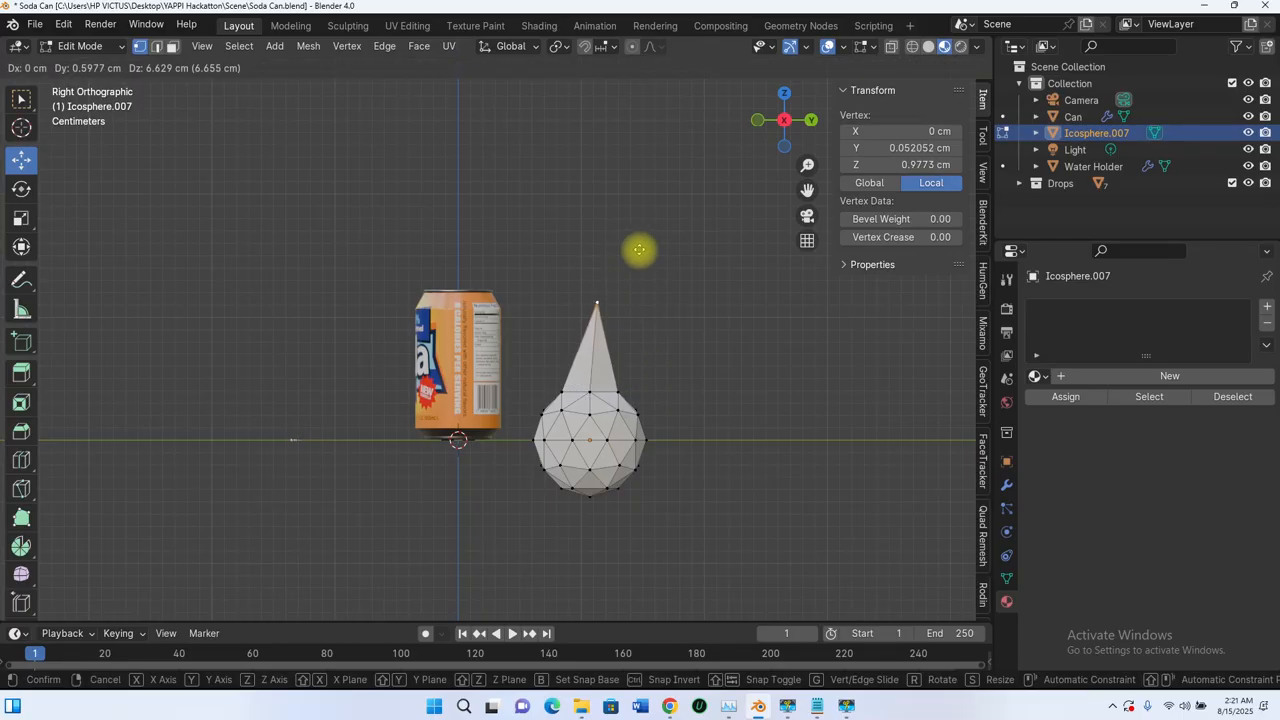
key("Escape")
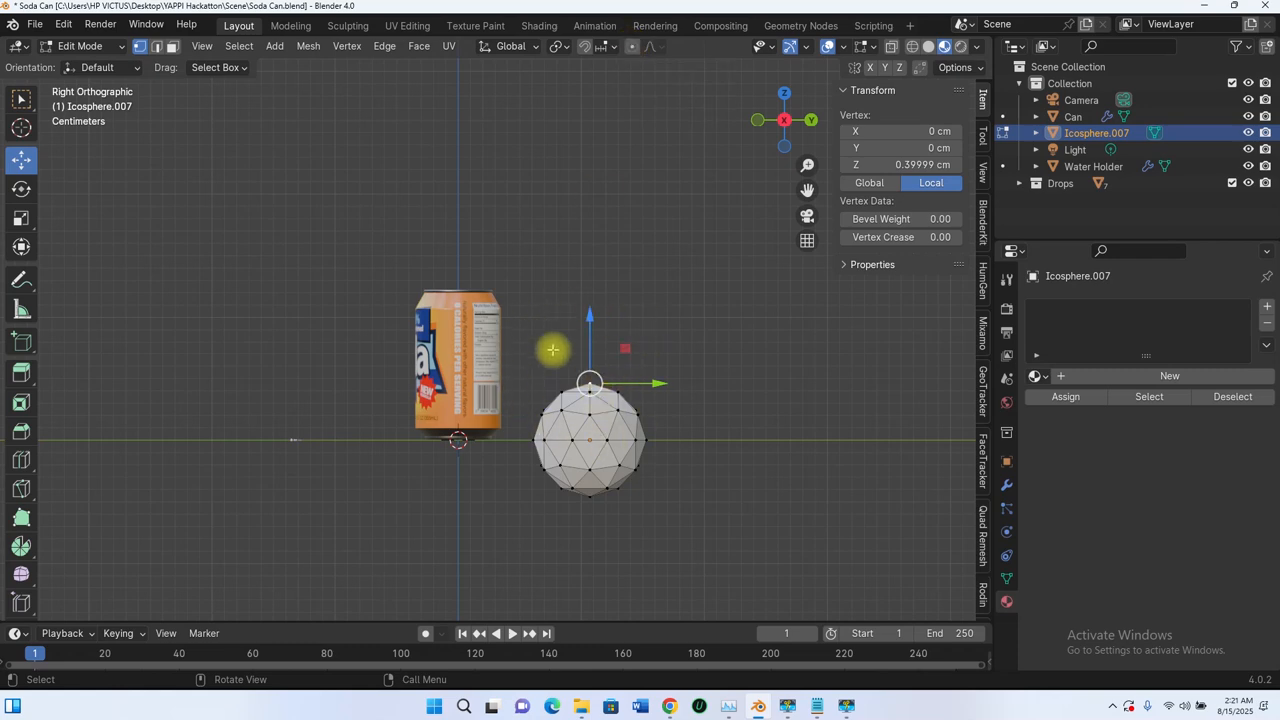
scroll(593, 390, "up", 3)
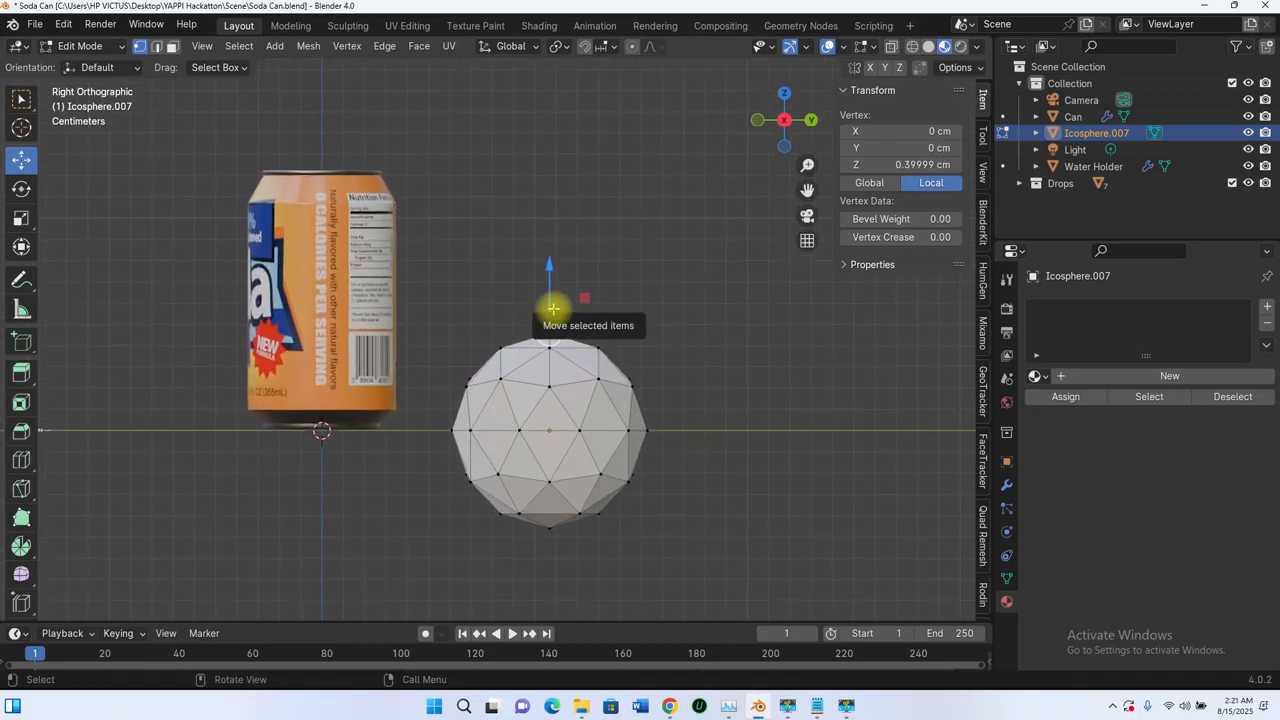
left_click(633, 49)
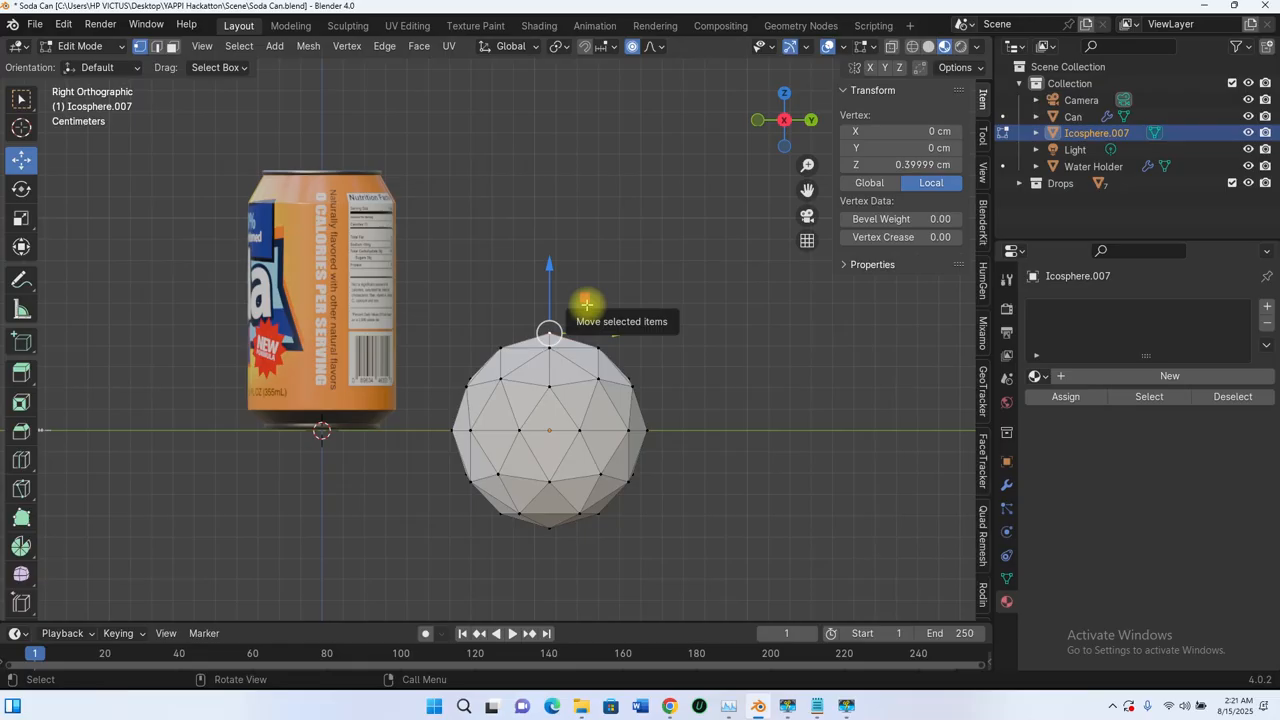
Step: Pull the topmost vertex up about 3.2 cm with smooth proportional editing at about 5.7 cm influence to form a teardrop
key("g")
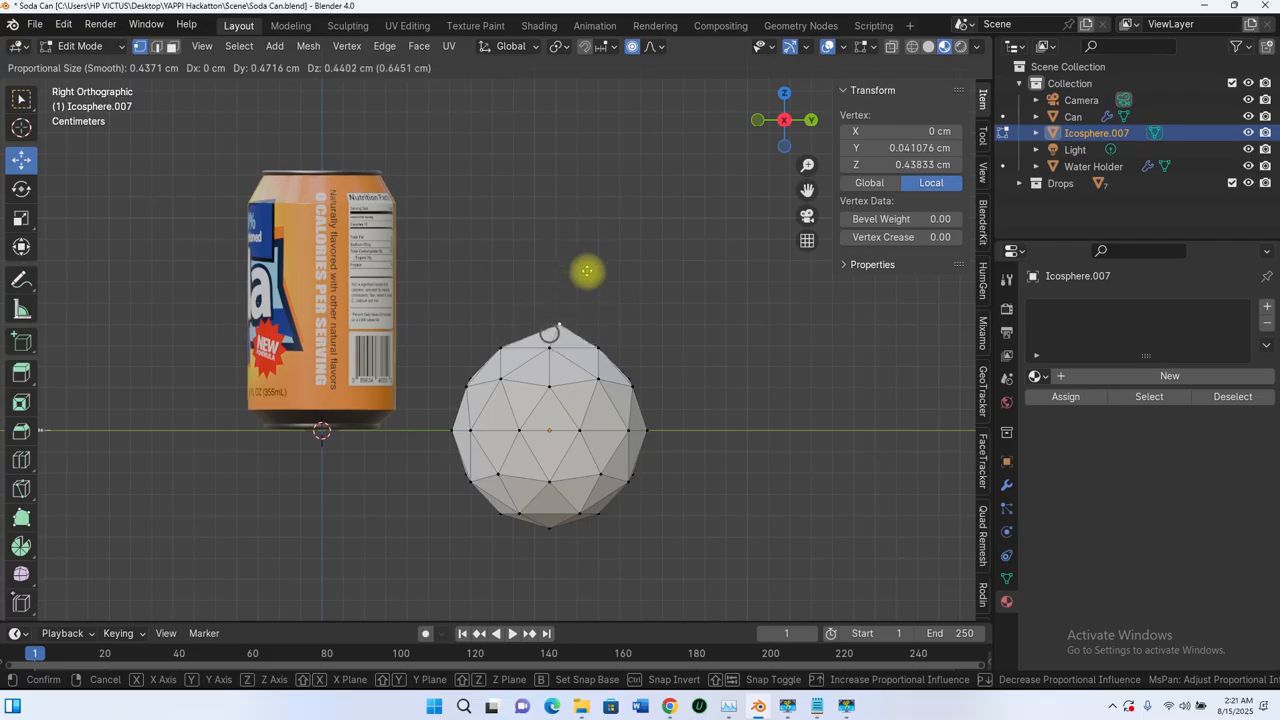
scroll(578, 281, "up", 3)
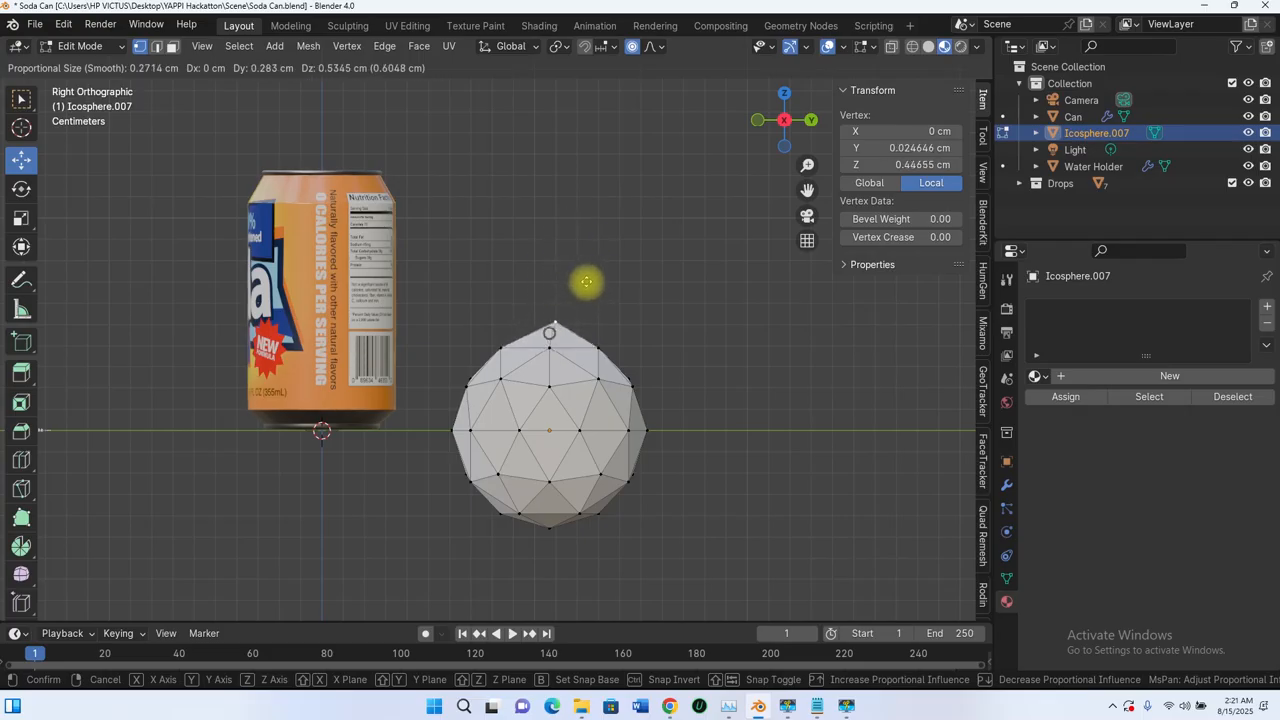
scroll(585, 281, "down", 20)
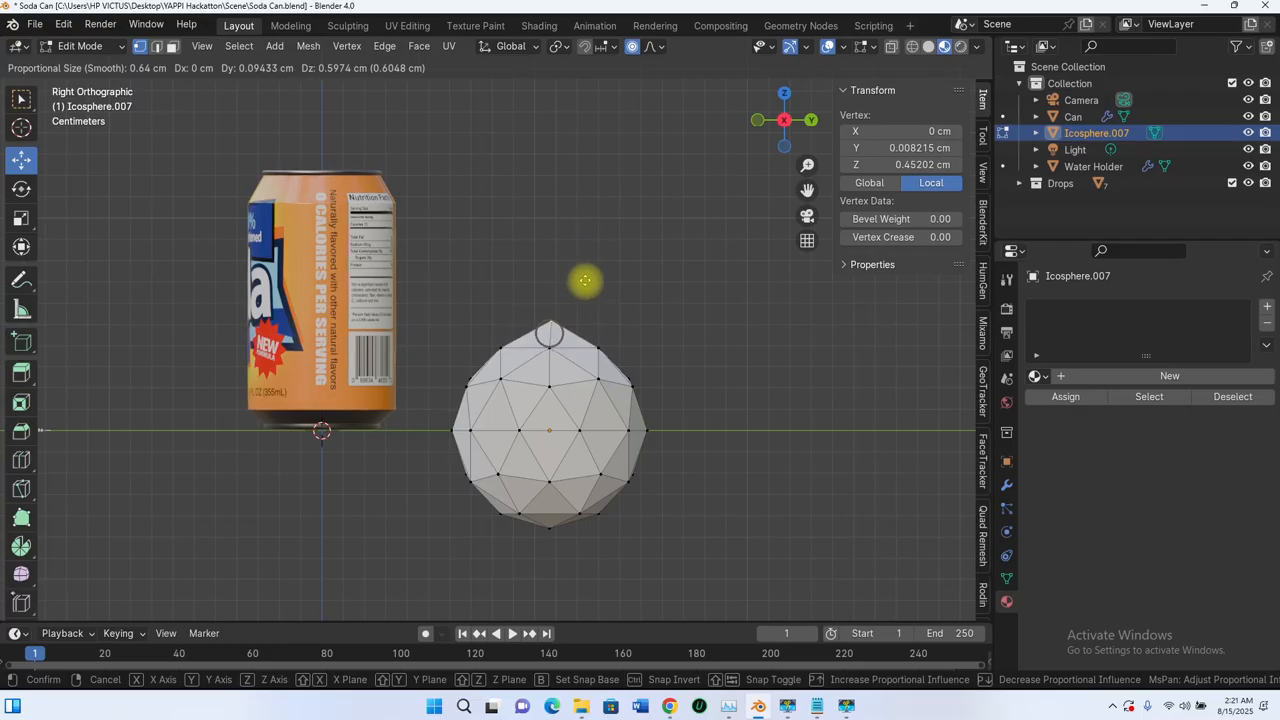
scroll(585, 281, "down", 20)
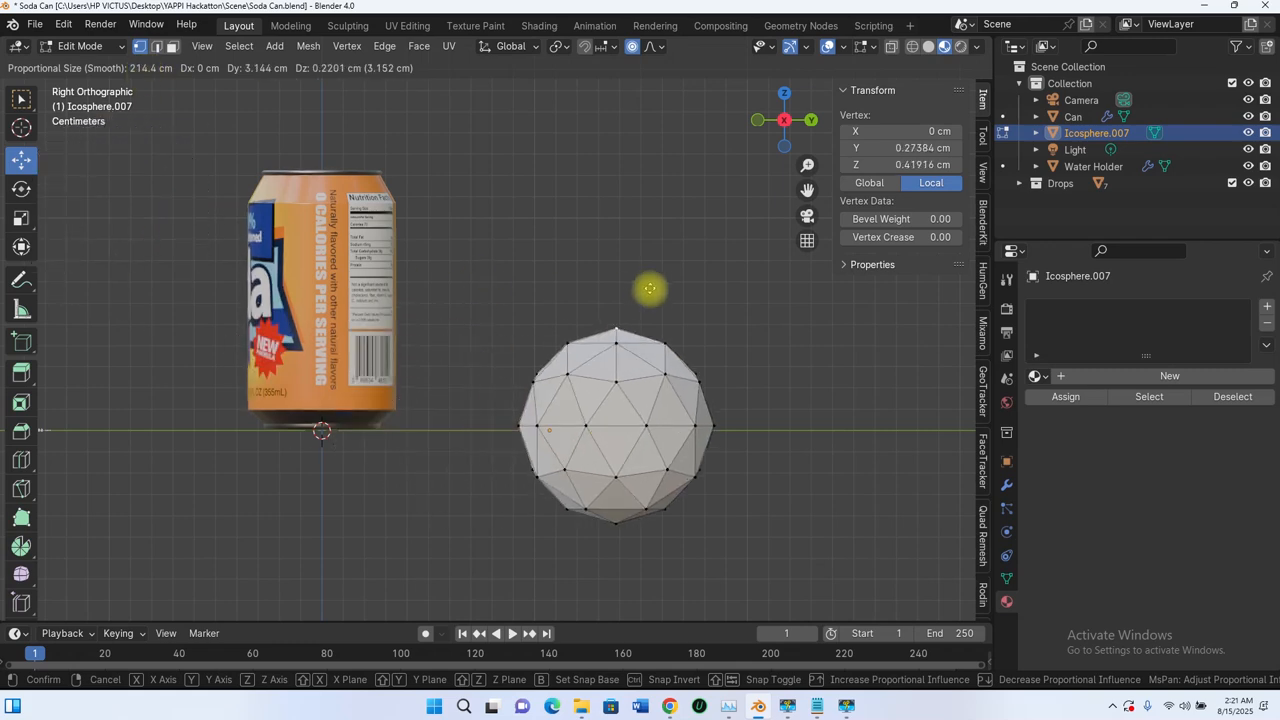
scroll(668, 298, "up", 3)
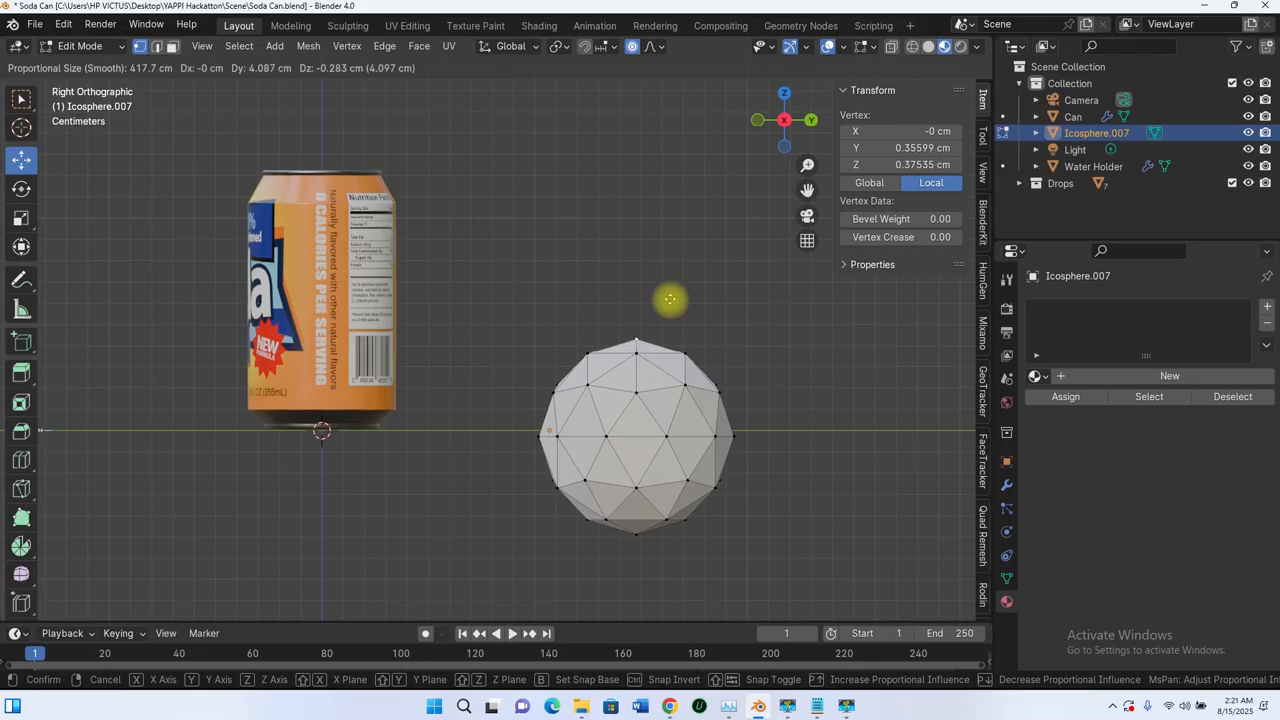
scroll(669, 298, "up", 3)
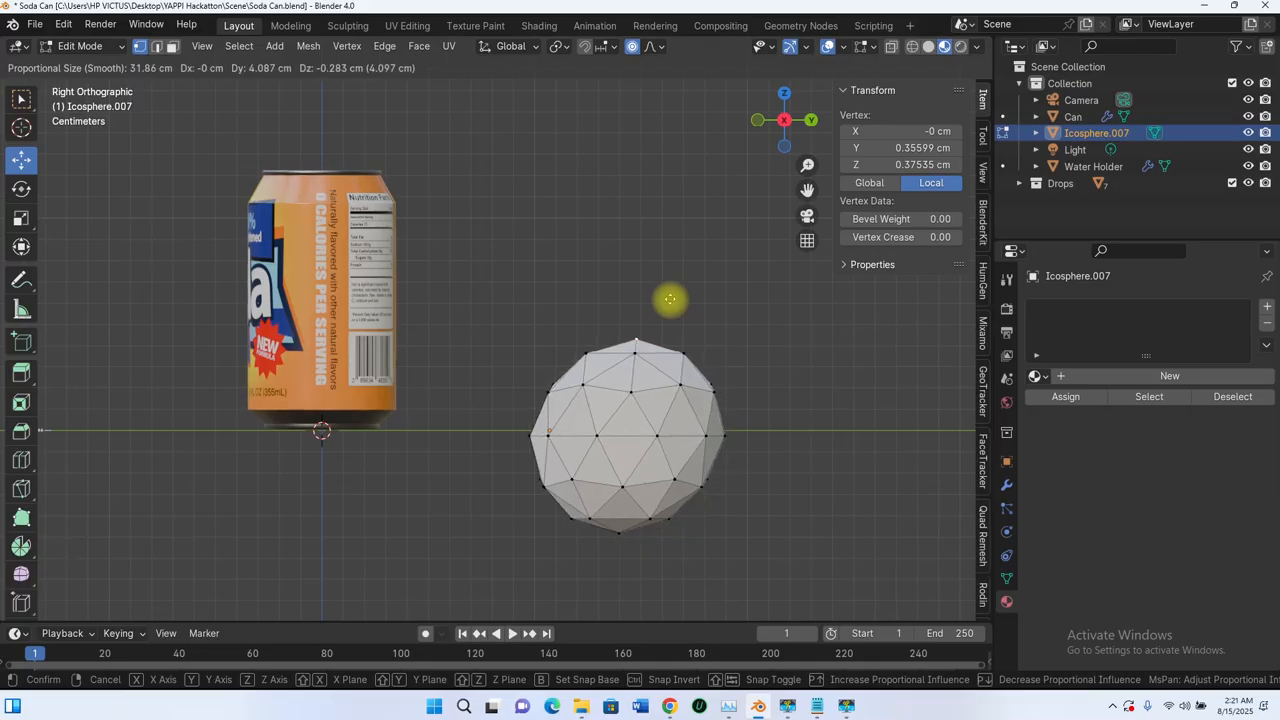
scroll(588, 292, "up", 9)
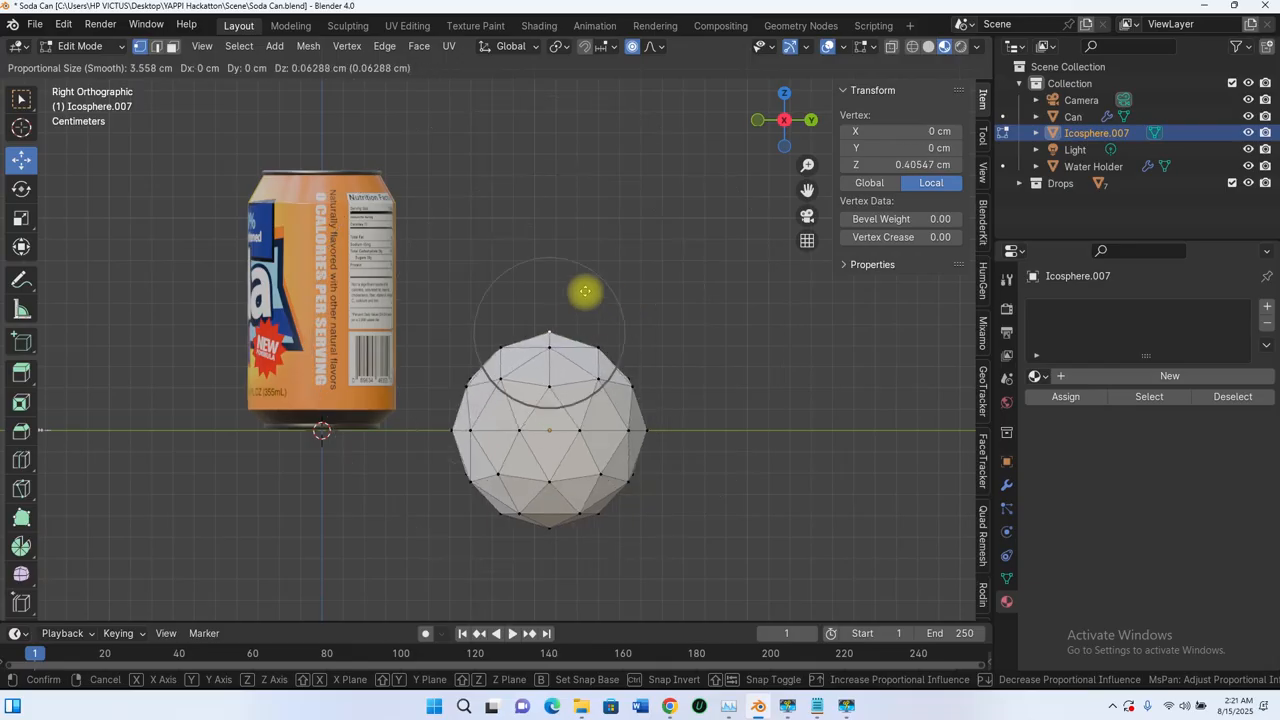
scroll(585, 289, "down", 9)
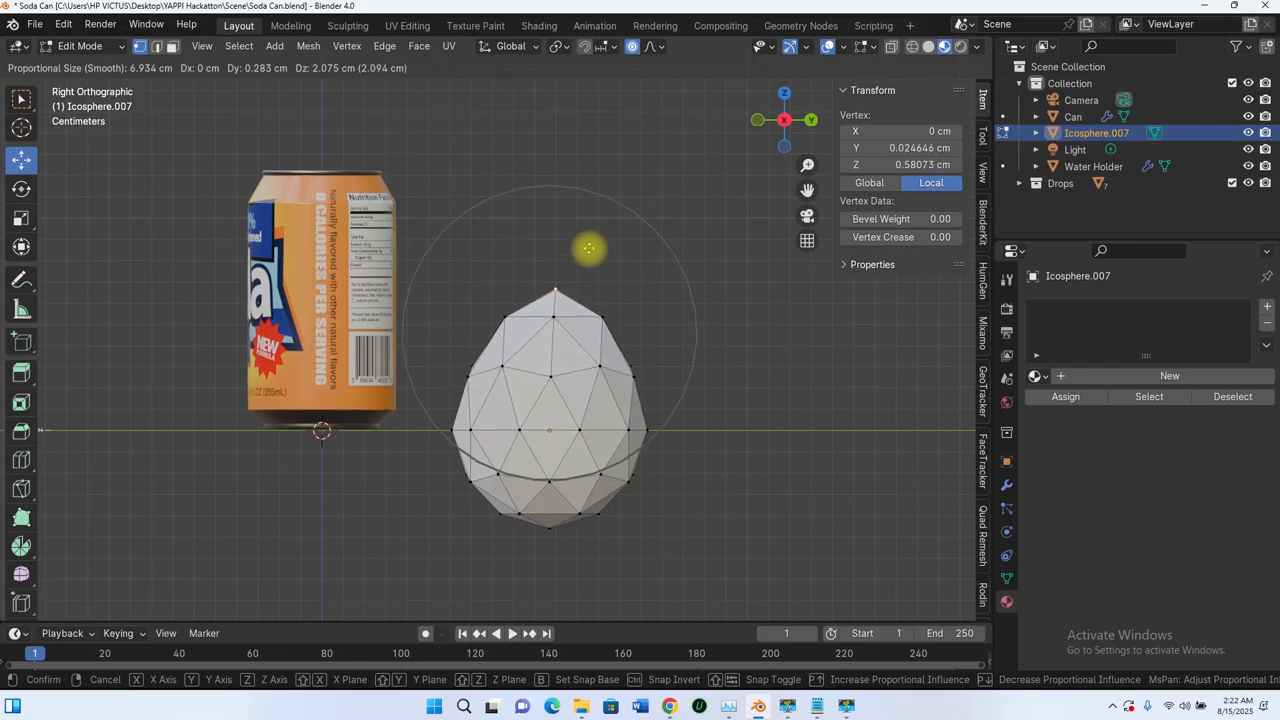
scroll(581, 225, "up", 2)
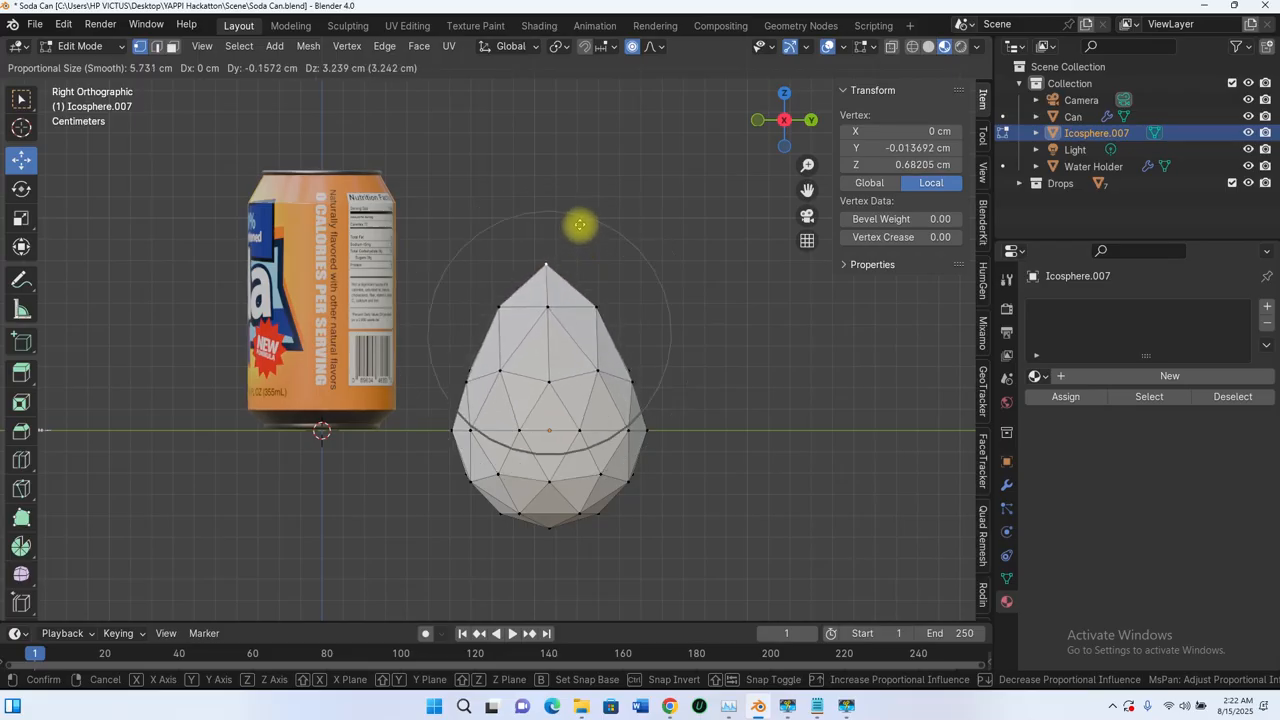
left_click(583, 224)
Step: Flatten the drop's negative-X side by moving its middle vertices inward about 1.3 cm along X with proportional editing, and fine-tune them along X
middle_click_drag(583, 224, 474, 436)
left_click(527, 394)
scroll(474, 437, "up", 2)
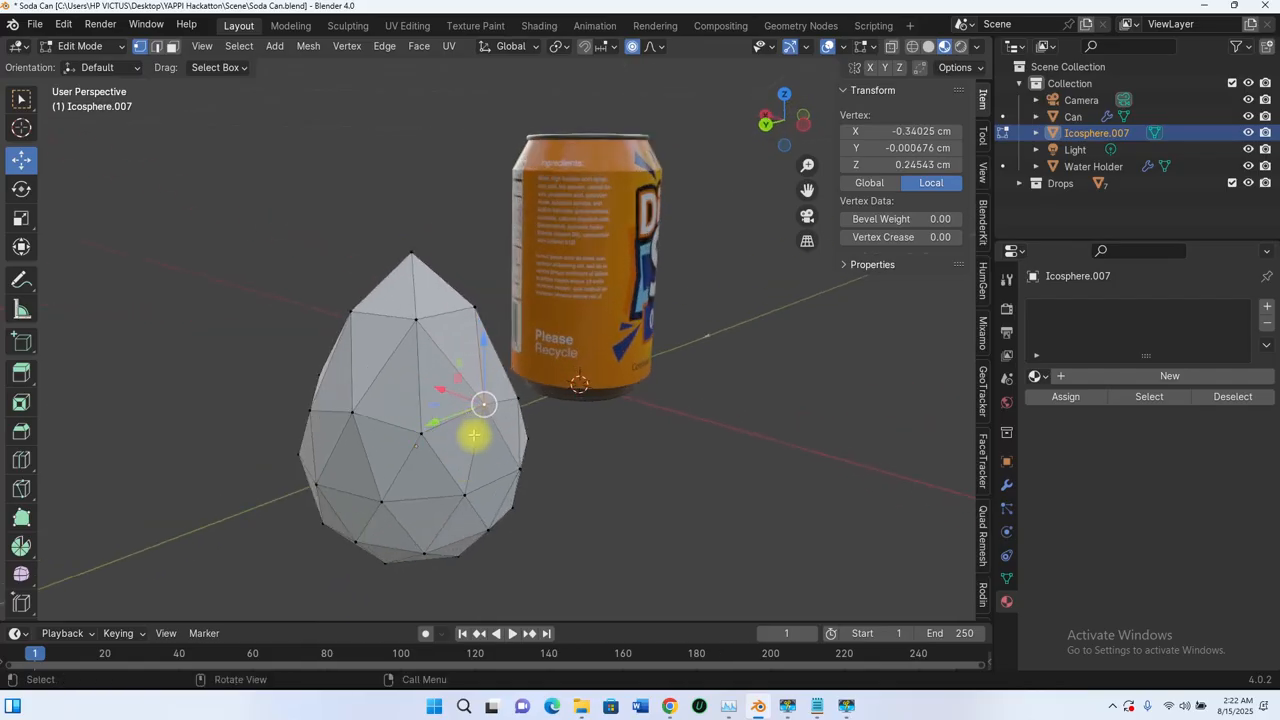
middle_click_drag(465, 510, 480, 471)
left_click(440, 526, "shift")
key("g")
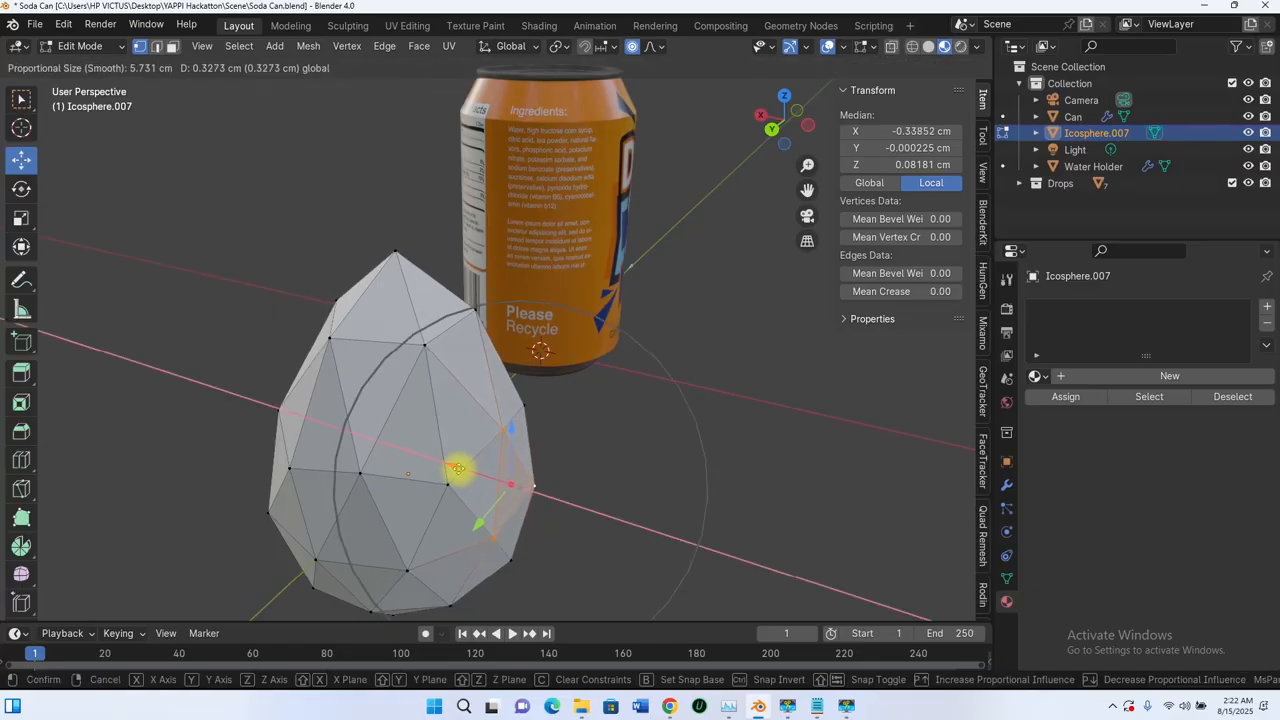
left_click(433, 456)
scroll(450, 440, "down", 3)
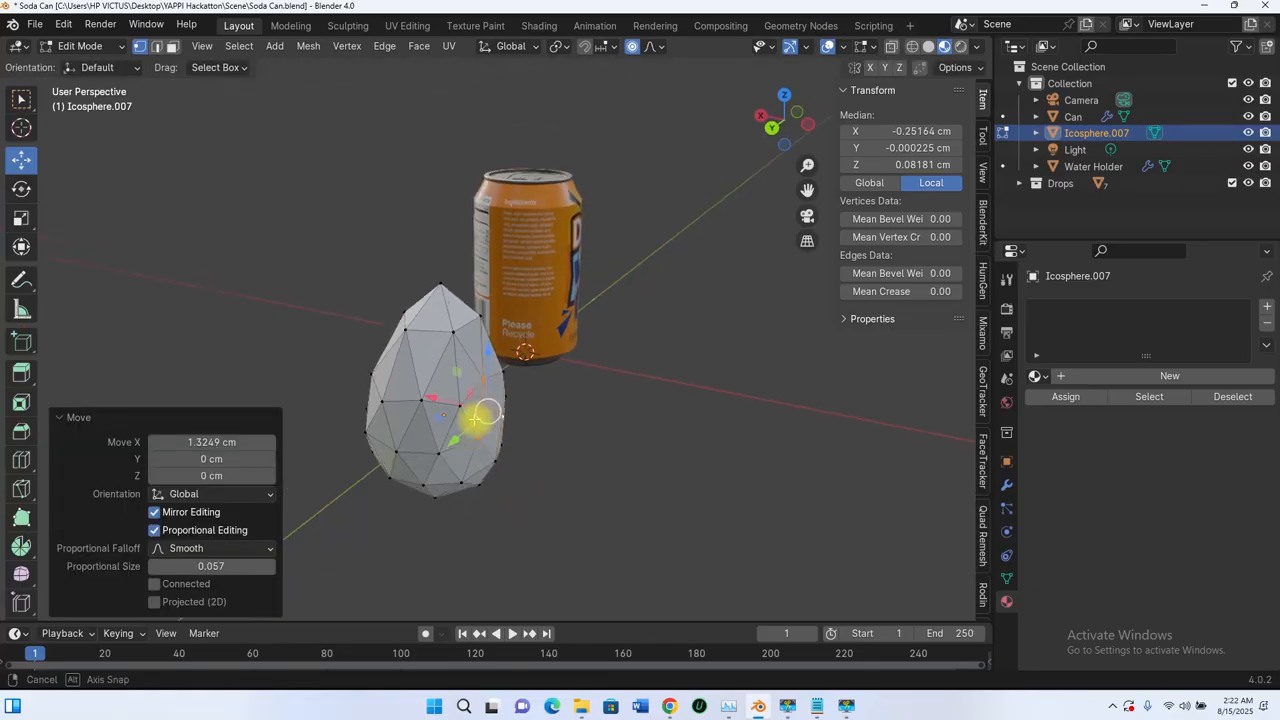
middle_click_drag(471, 420, 501, 446)
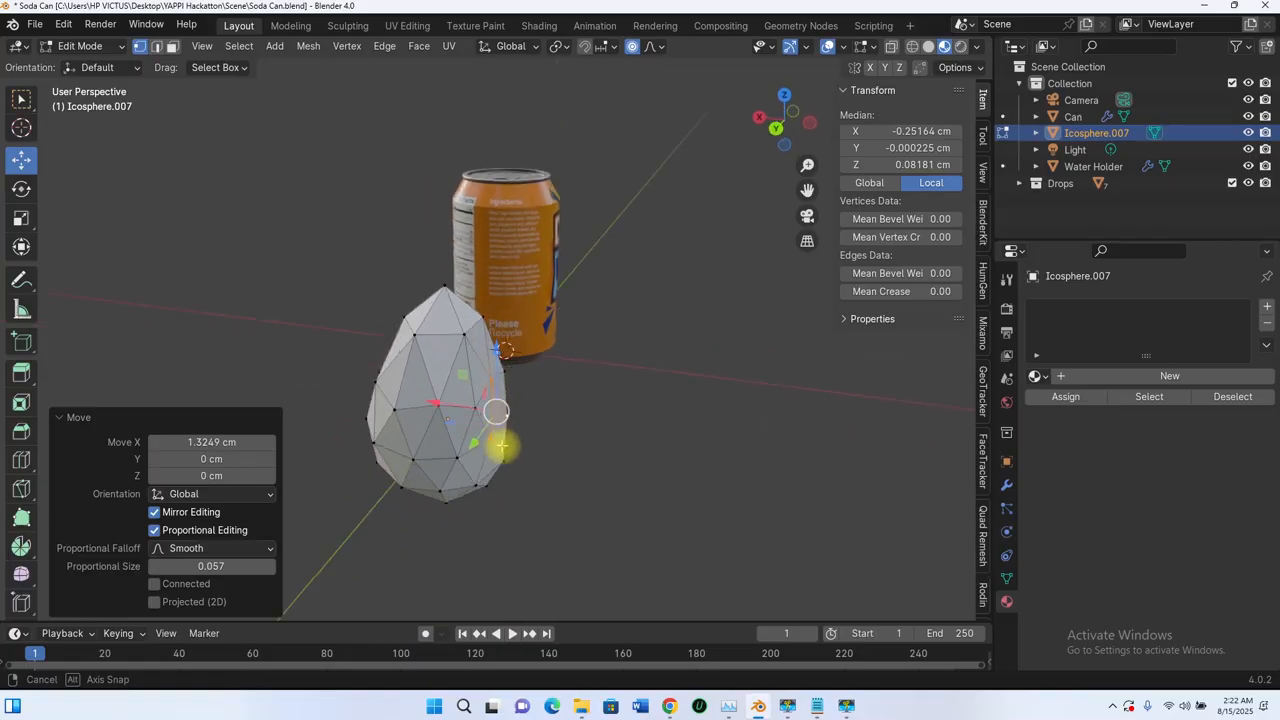
key("g")
key("x")
left_click(437, 406)
Step: Move the two upper vertices on the flattened side slightly inward along X and return to Object Mode
scroll(440, 340, "up", 3)
left_click(437, 340)
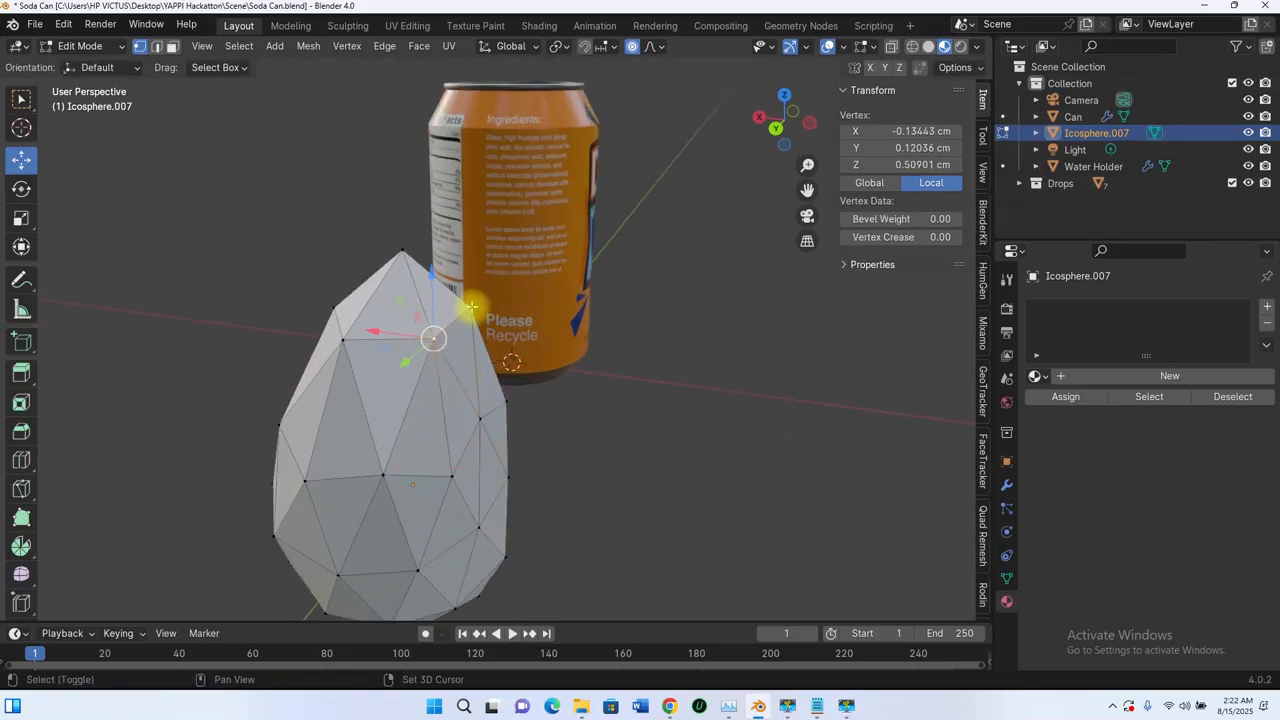
left_click(469, 306, "shift")
key("g")
key("x")
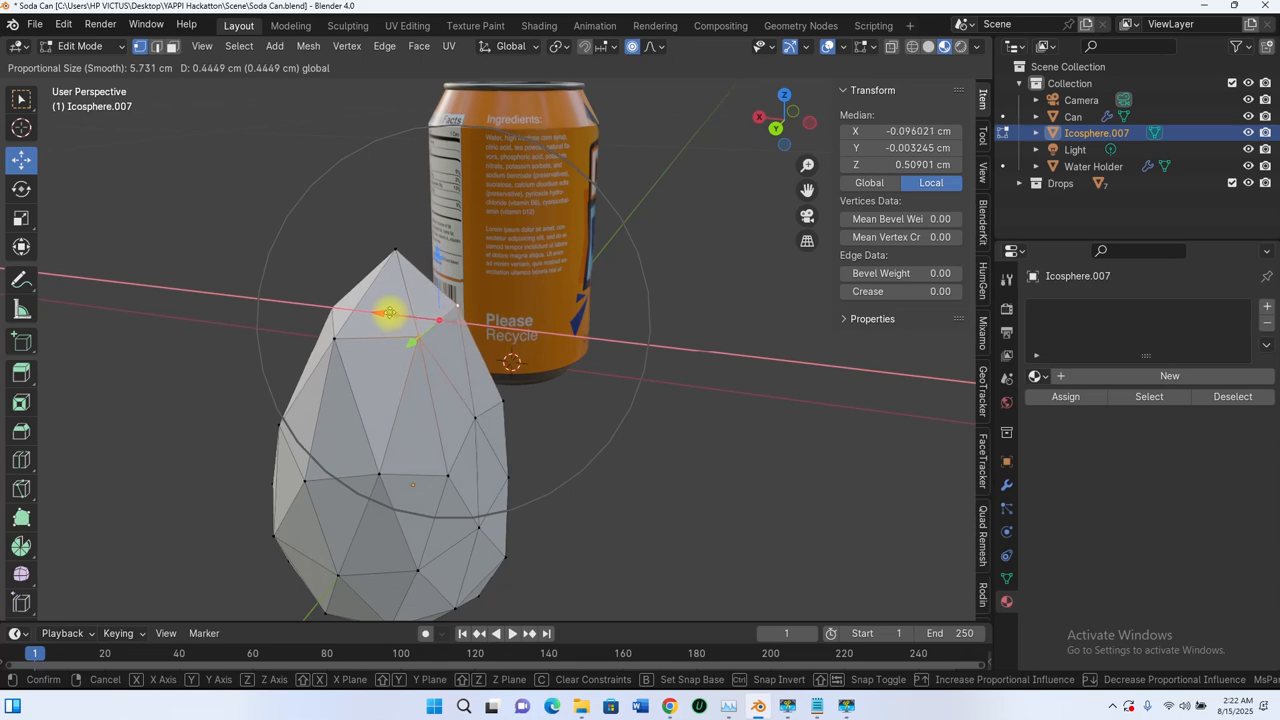
left_click(392, 318)
middle_click_drag(466, 400, 732, 378)
scroll(646, 380, "down", 2)
key("Tab")
scroll(543, 386, "down", 3)
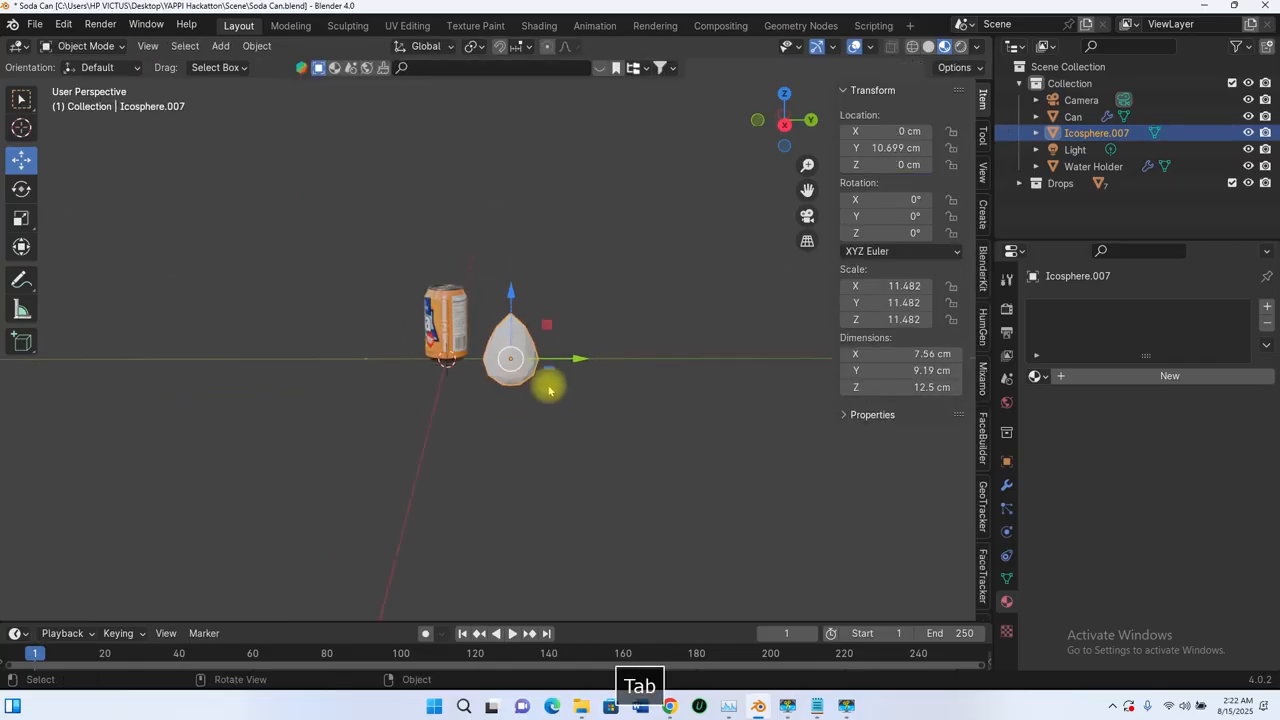
Step: Apply smooth shading to the teardrop mesh
scroll(490, 350, "up", 2)
right_click(507, 347)
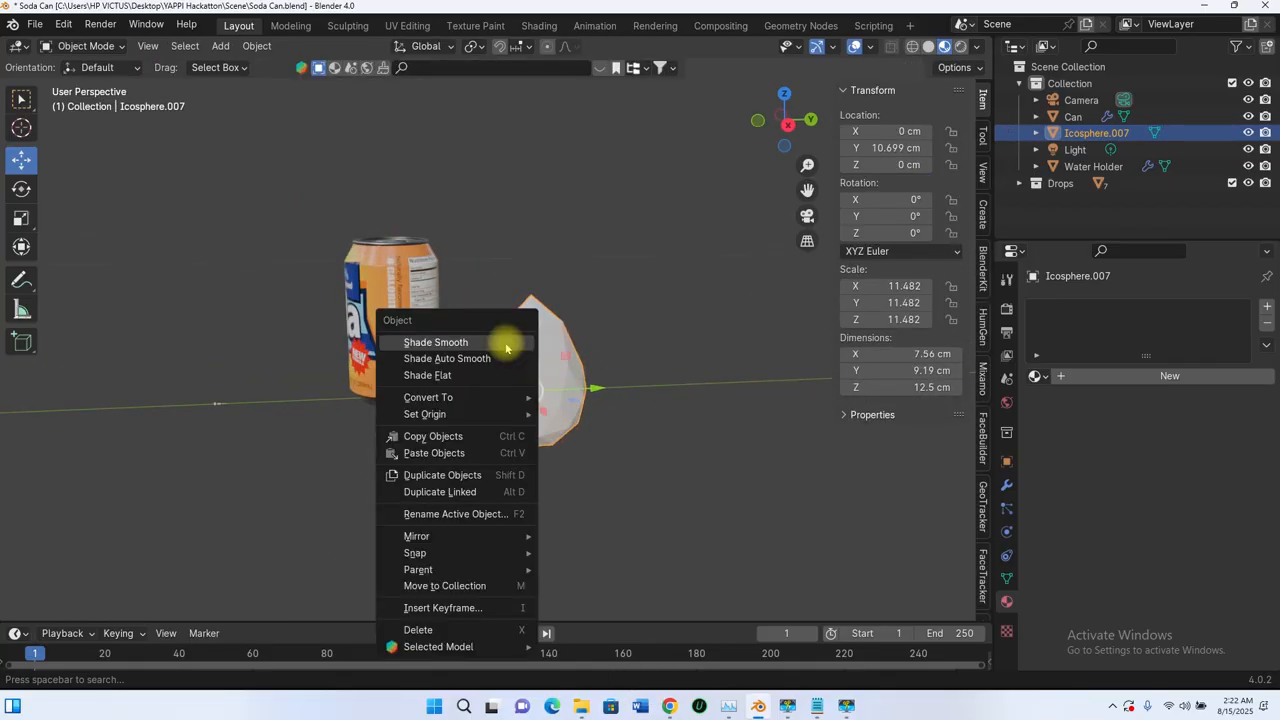
left_click(441, 346)
middle_click_drag(457, 363, 563, 408)
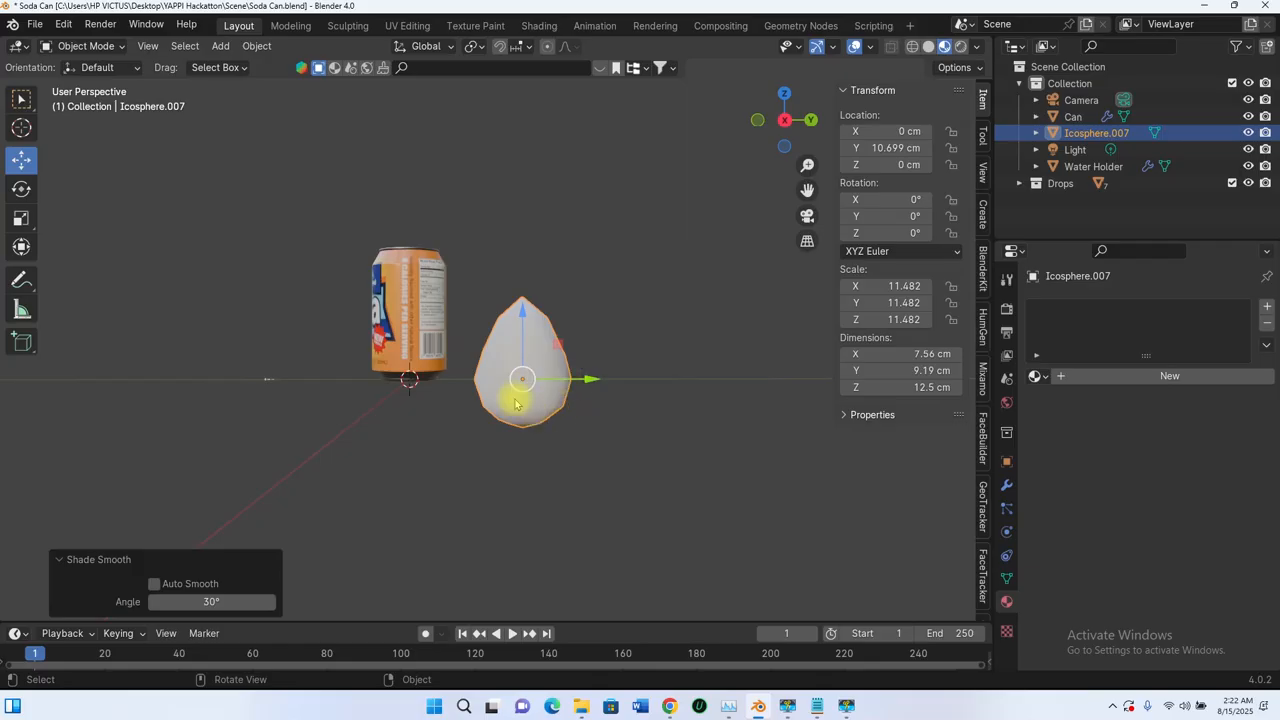
scroll(530, 405, "up", 3)
scroll(570, 430, "down", 2)
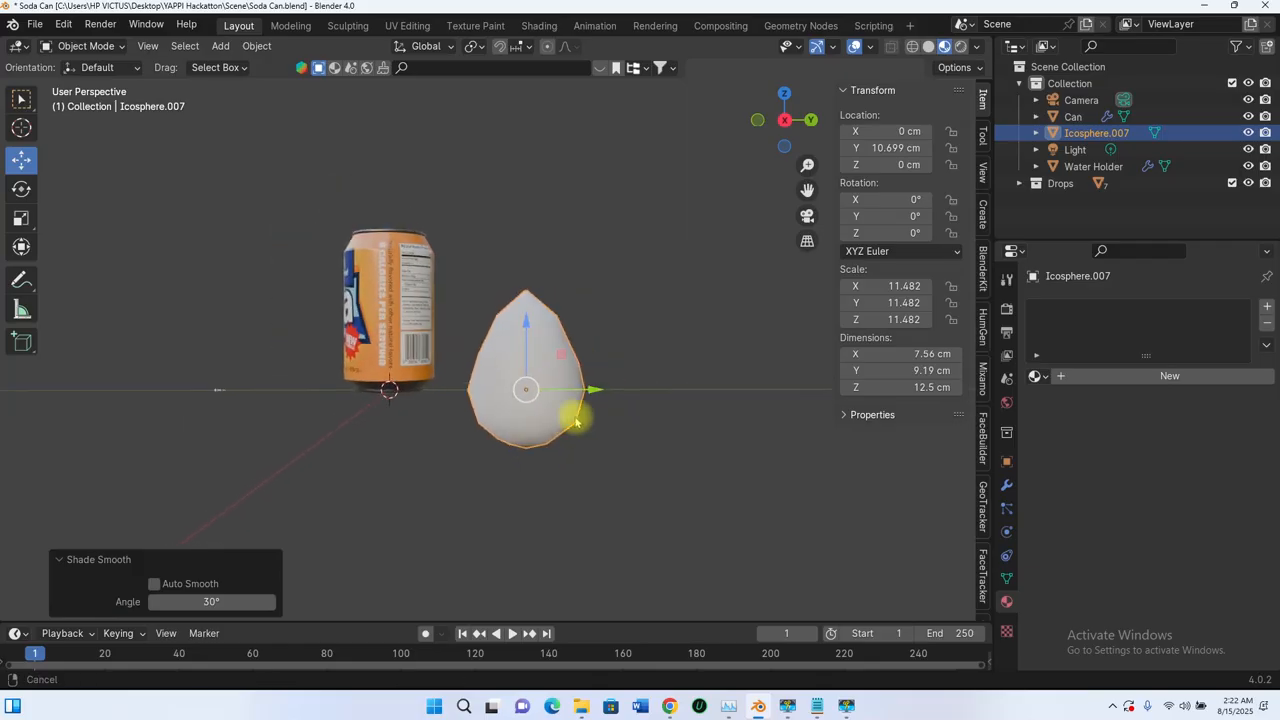
Step: Duplicate the teardrop about 10.6 cm along Y and scale the copy by about 0.54
middle_click_drag(571, 414, 423, 307, "shift")
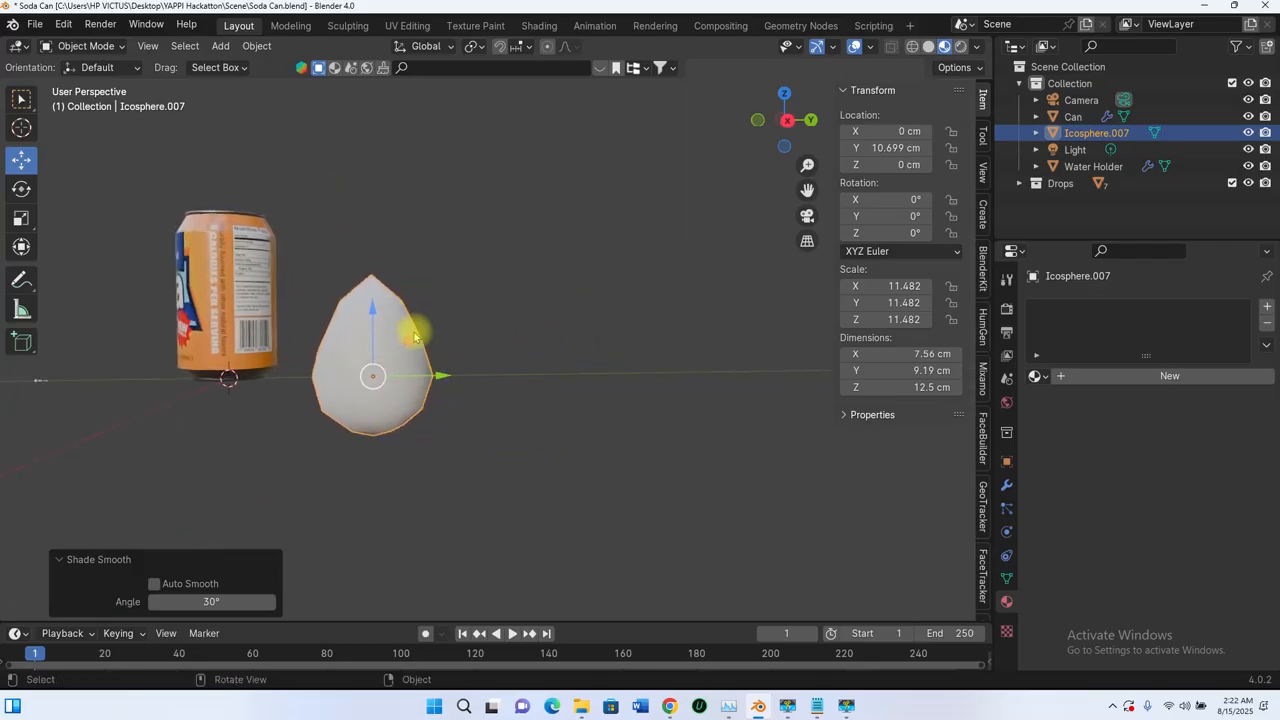
key("shift+d")
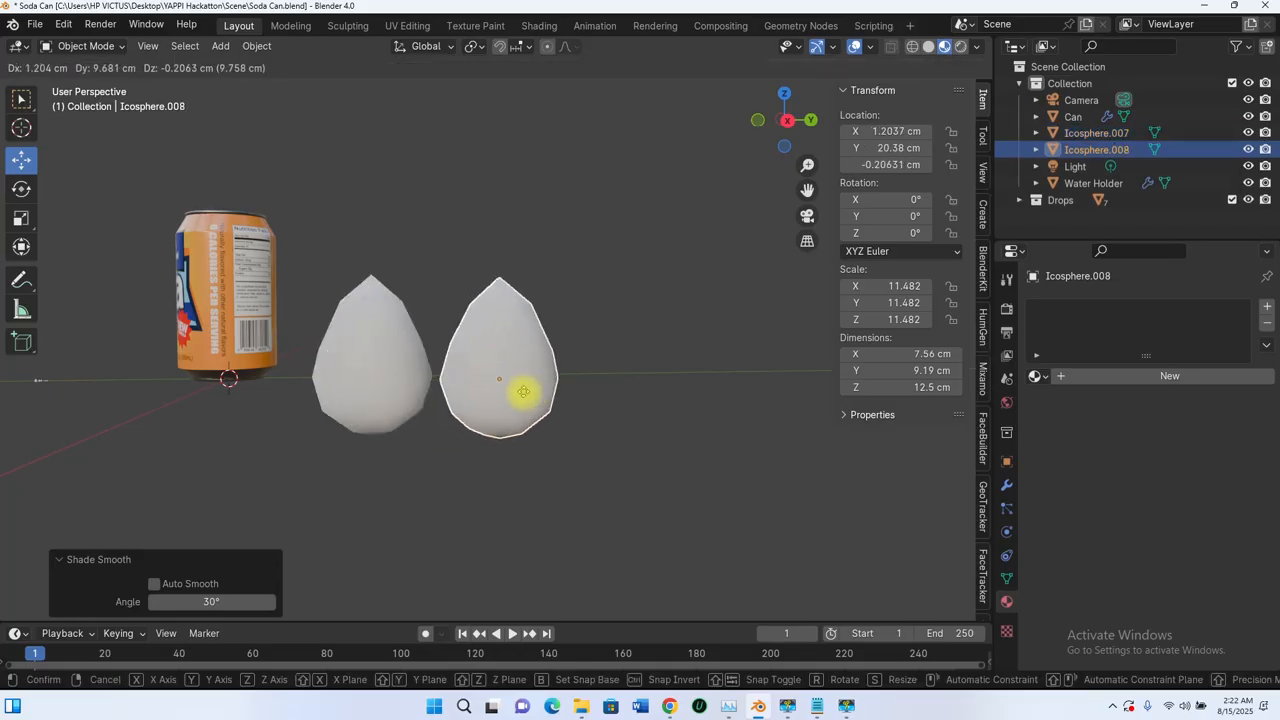
key("y")
left_click(529, 381)
key("s")
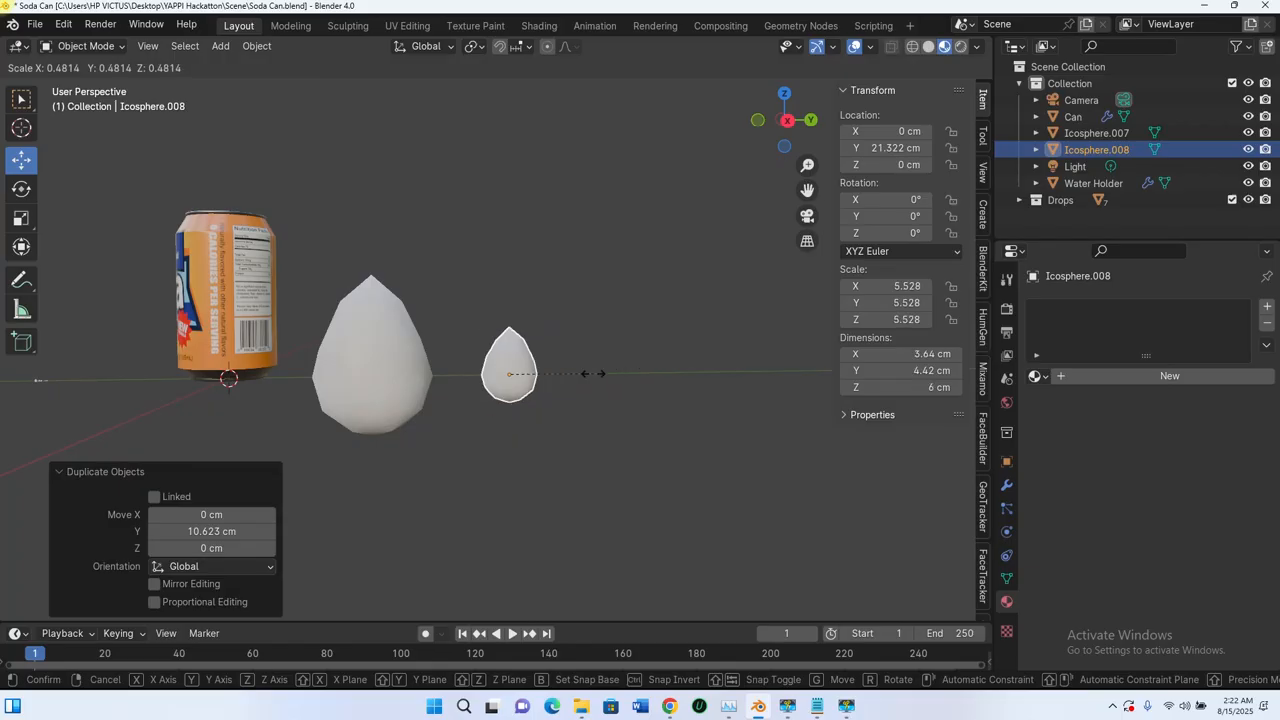
left_click(598, 375)
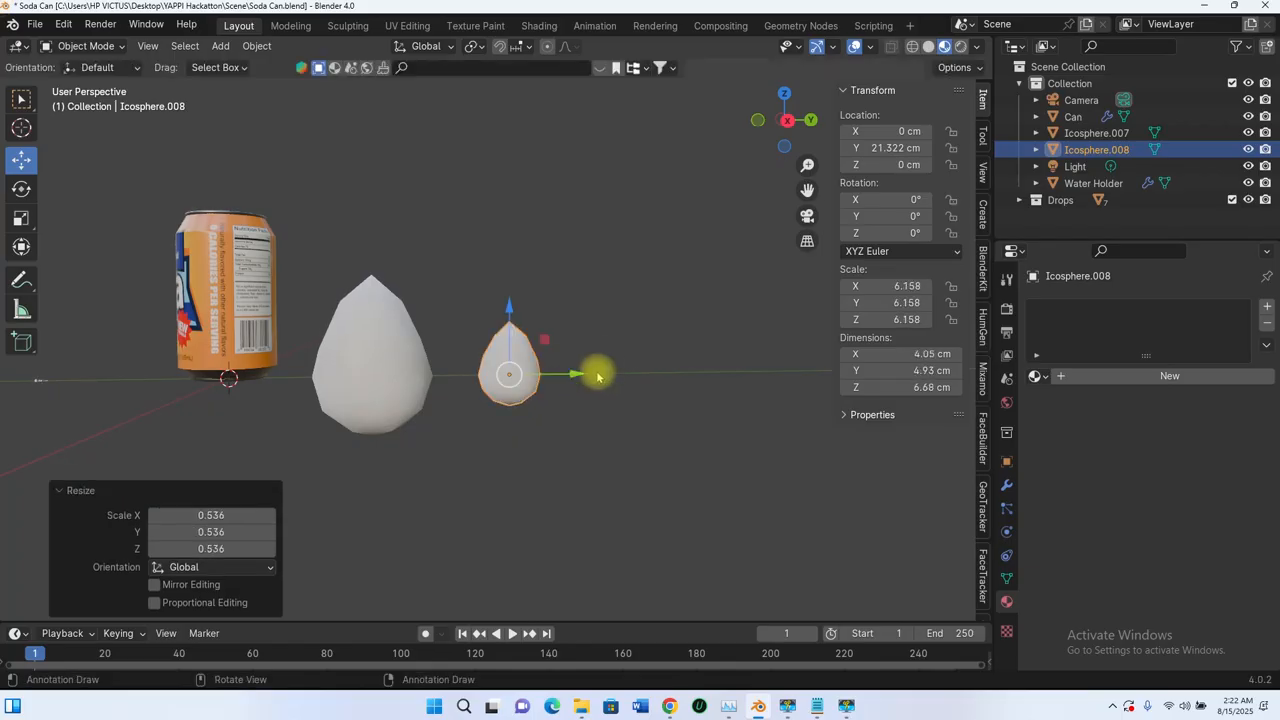
Step: Duplicate the smaller teardrop about 8.1 cm along Y and scale the new copy by about 0.35
key("shift+d")
key("y")
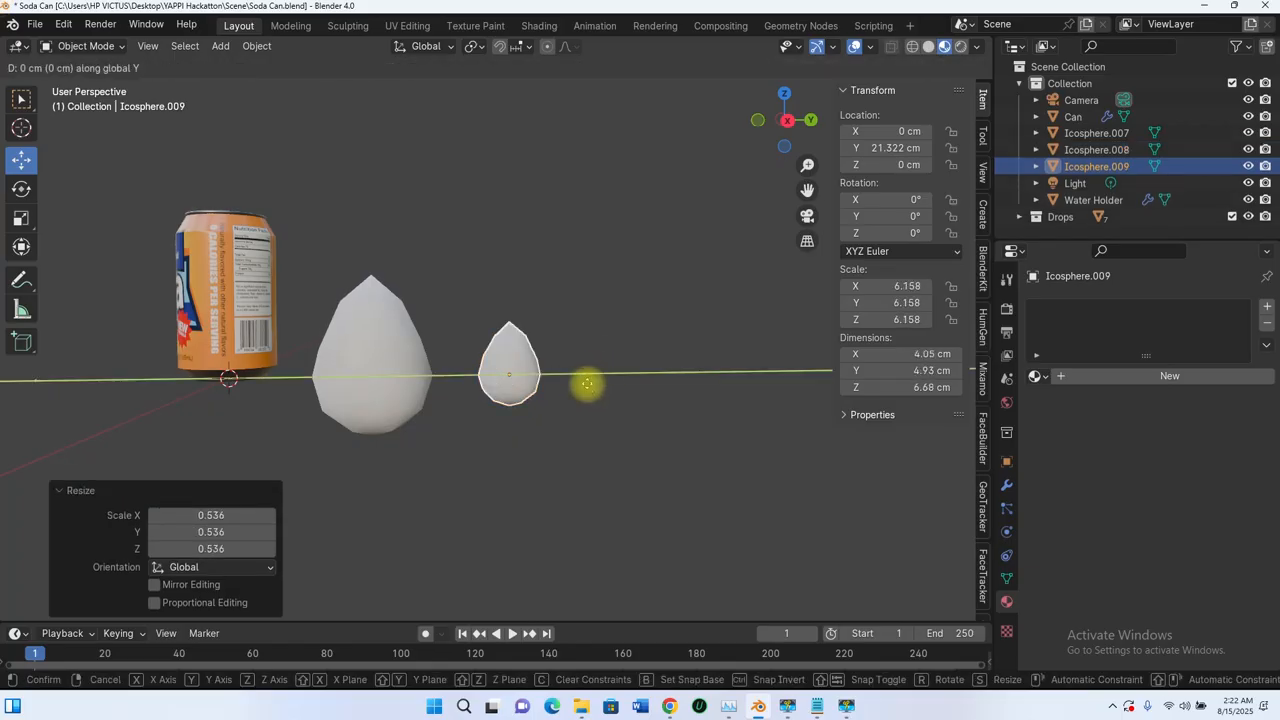
left_click(690, 376)
key("s")
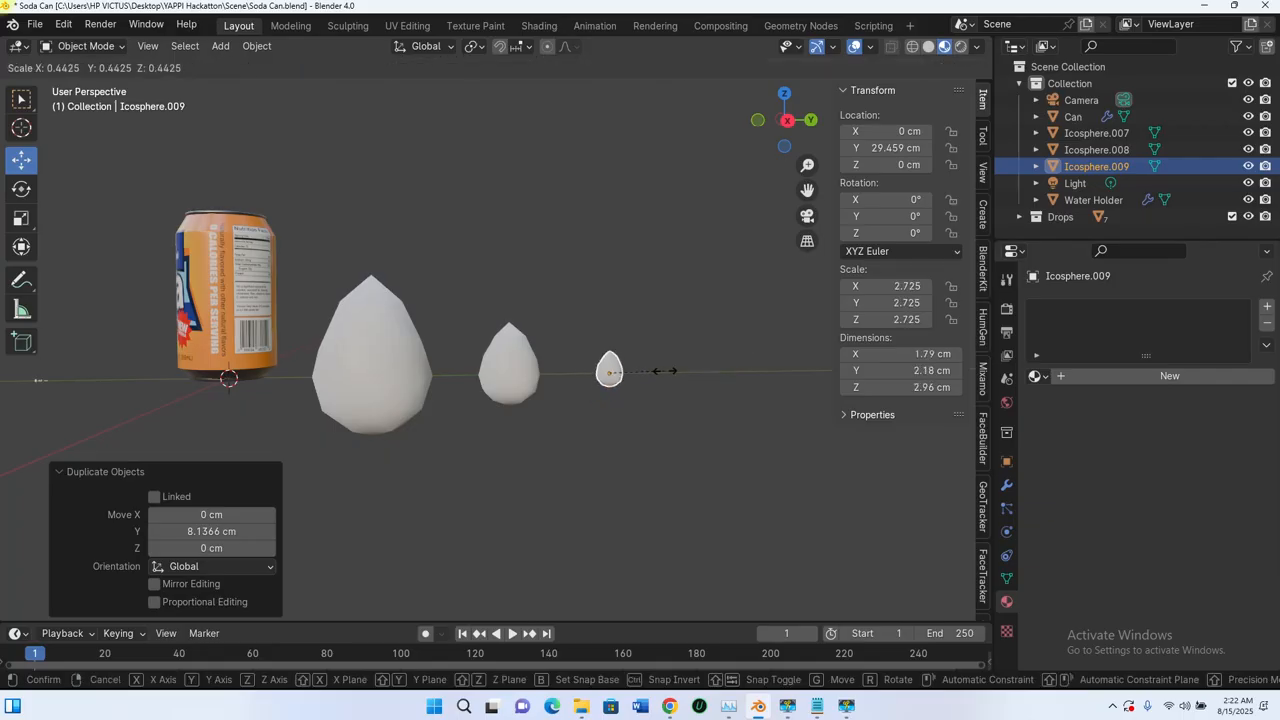
left_click(488, 453)
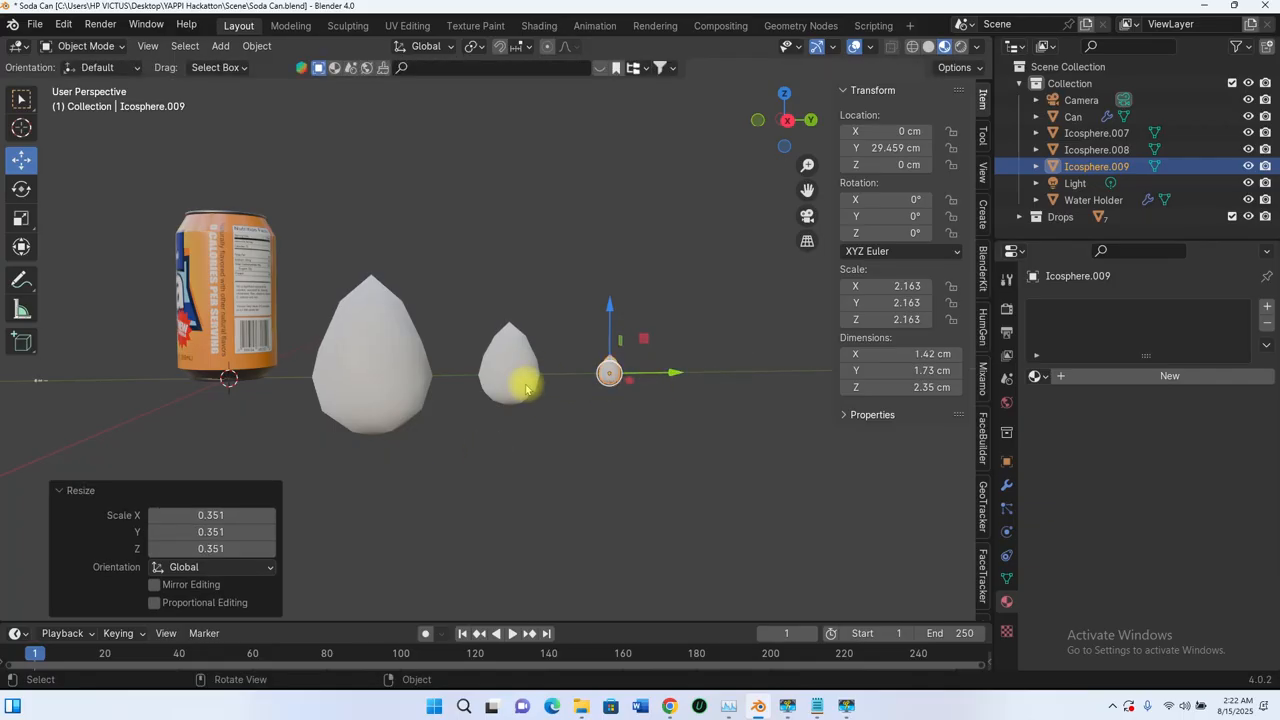
Step: Delete all three teardrops beside the can and undo the deletion
left_click(488, 390)
left_click(374, 369, "shift")
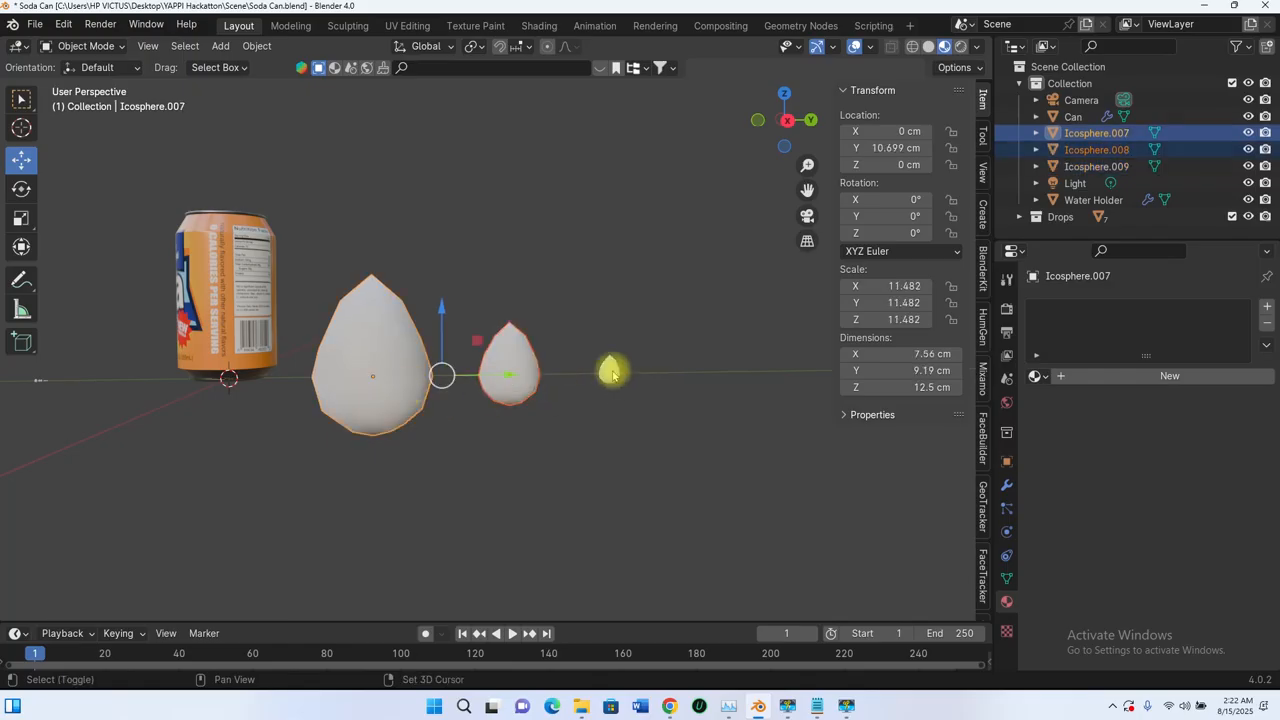
left_click(608, 372, "shift")
key("Delete")
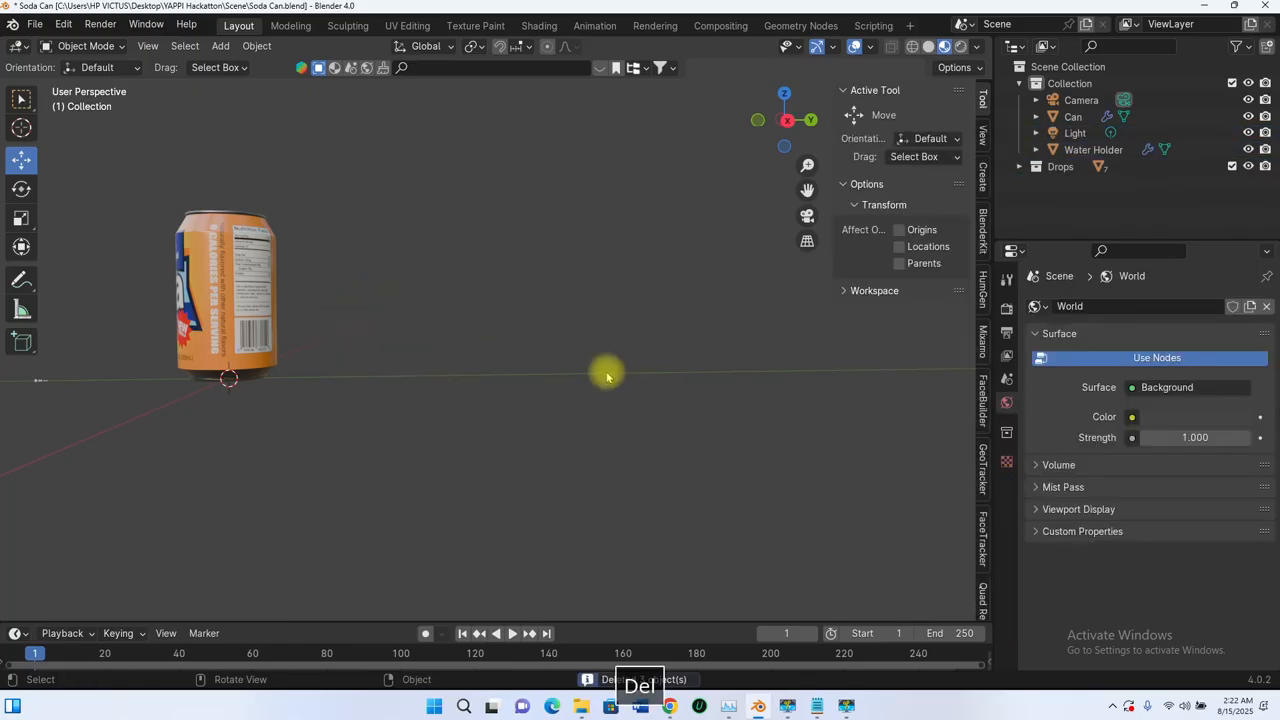
middle_click_drag(607, 376, 354, 400)
key("ctrl+z")
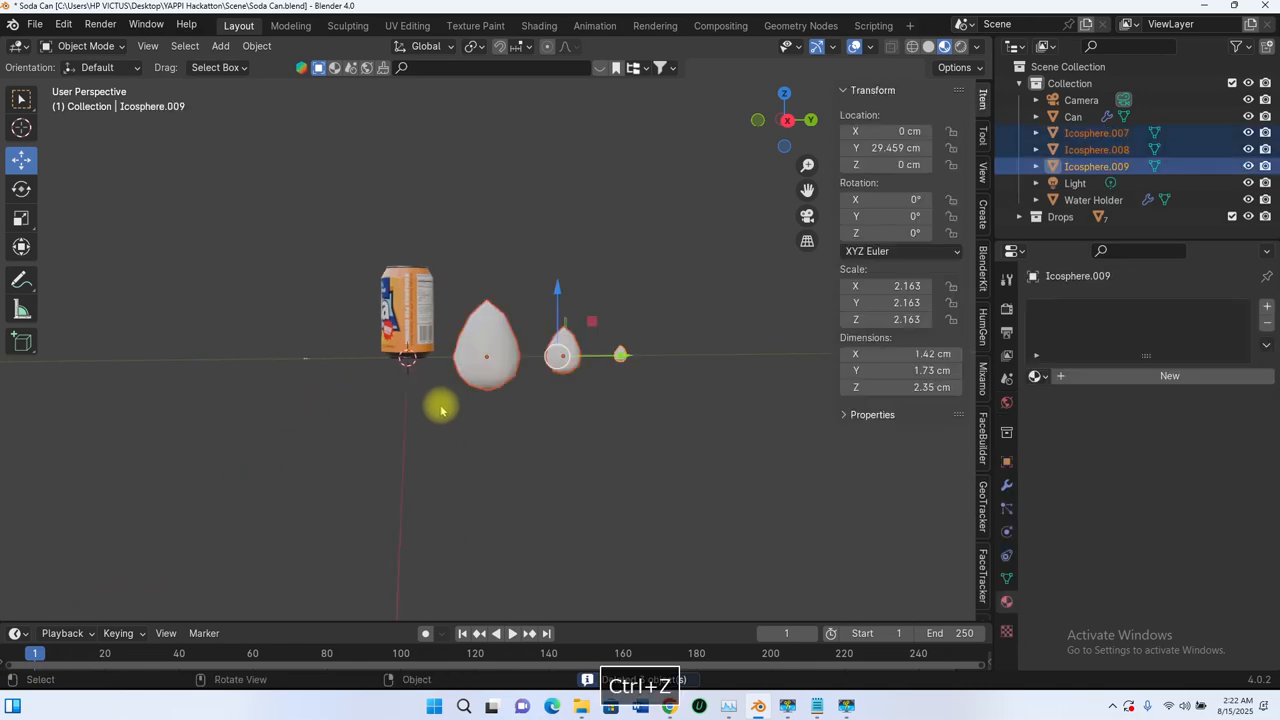
Step: Apply smooth shading to the seven tiny drops of the Drops collection on the can's negative-Y side
scroll(263, 368, "up", 2)
middle_click_drag(271, 377, 466, 389, "shift")
scroll(468, 390, "up", 1)
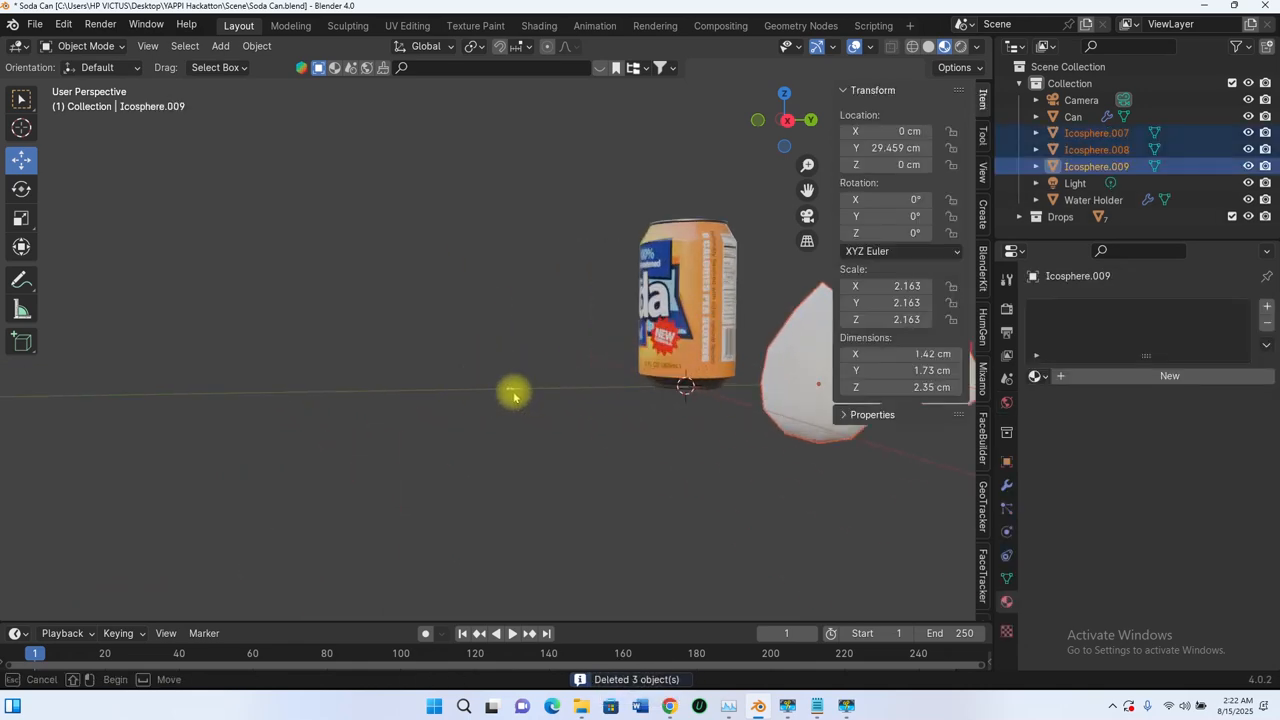
left_click_drag(474, 360, 541, 414)
key("KP_Decimal")
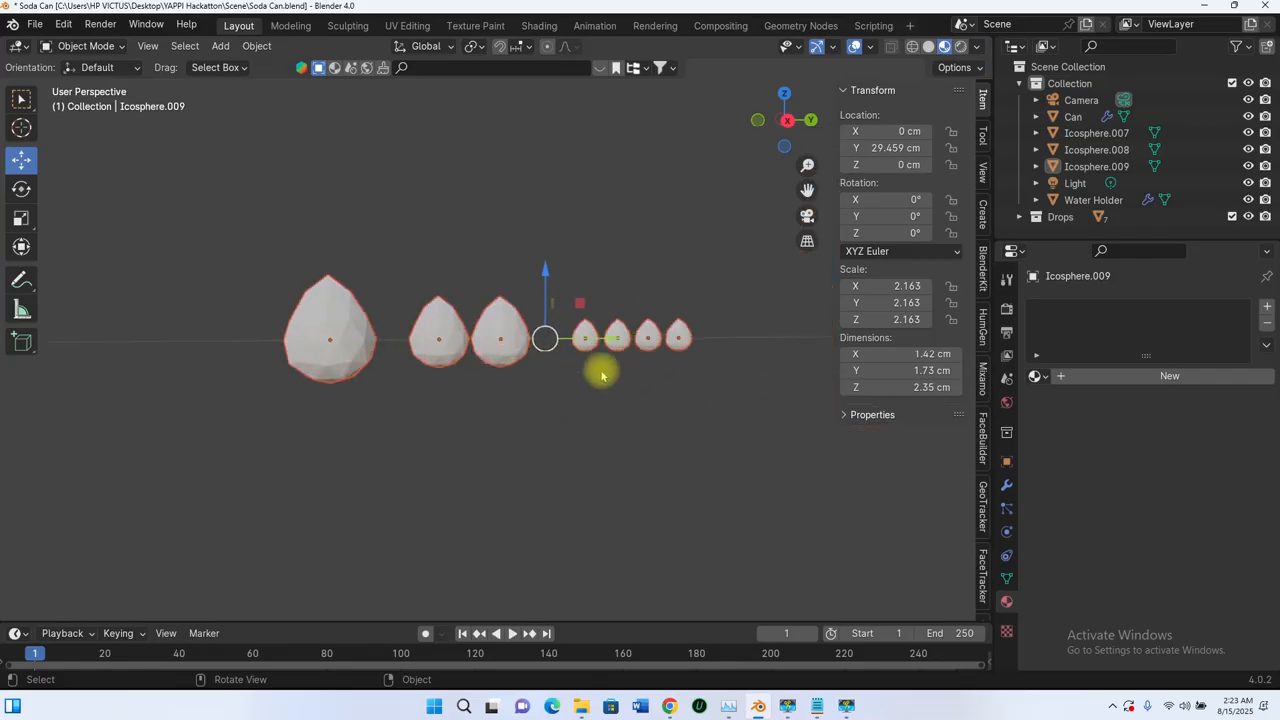
middle_click_drag(602, 374, 599, 399)
right_click(351, 337)
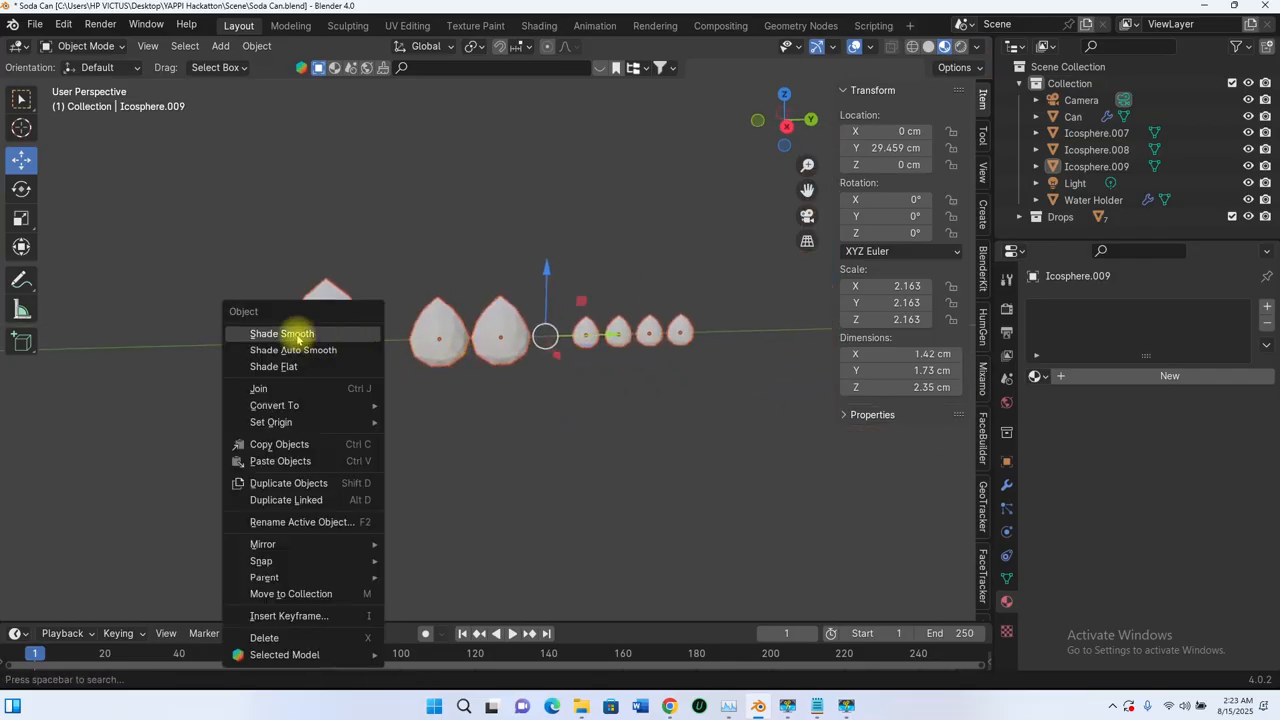
left_click(303, 331)
Step: Examine the smooth-shaded drops by selecting the large, medium and small ones by size
mouse_move(461, 376)
middle_mouse_down()
mouse_move(485, 367)
mouse_move(449, 394)
mouse_move(446, 382)
middle_mouse_up()
left_click(521, 198)
scroll(425, 381, "up", 2)
scroll(423, 383, "down", 2)
left_click(332, 342)
left_click(459, 339)
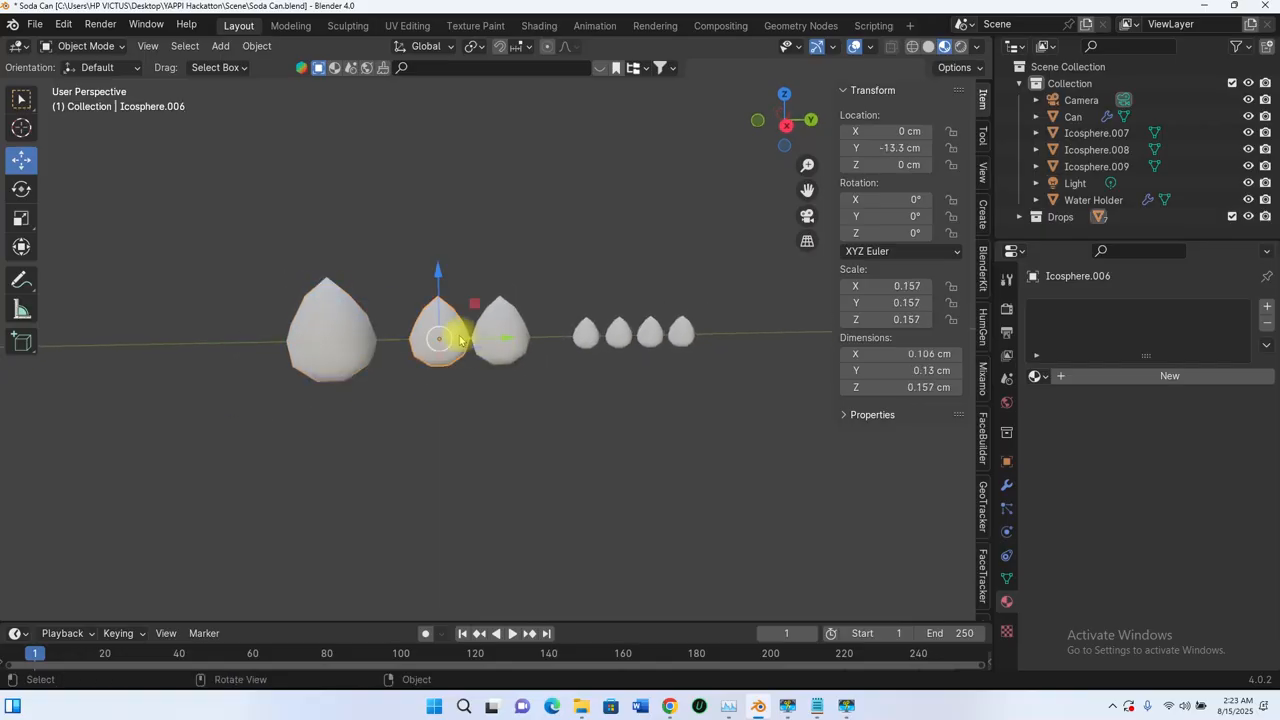
left_click_drag(722, 368, 577, 266)
scroll(638, 383, "down", 2)
scroll(638, 383, "up", 2)
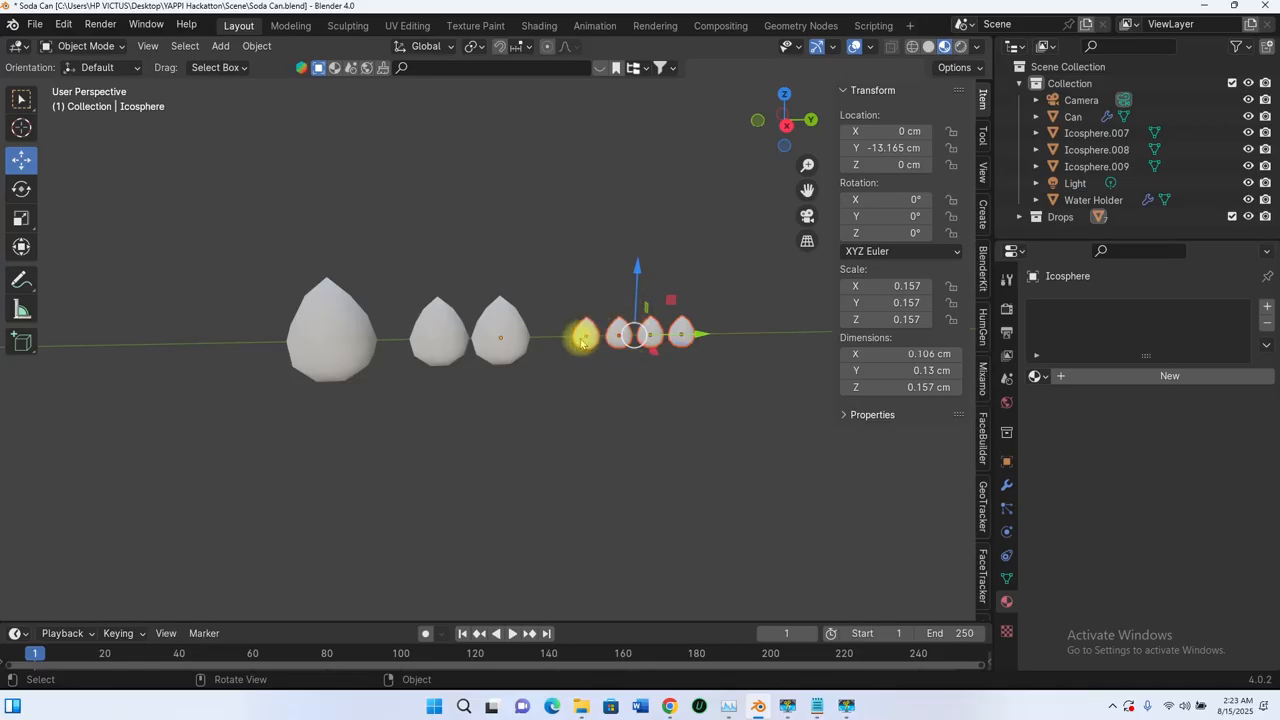
scroll(583, 342, "down", 1)
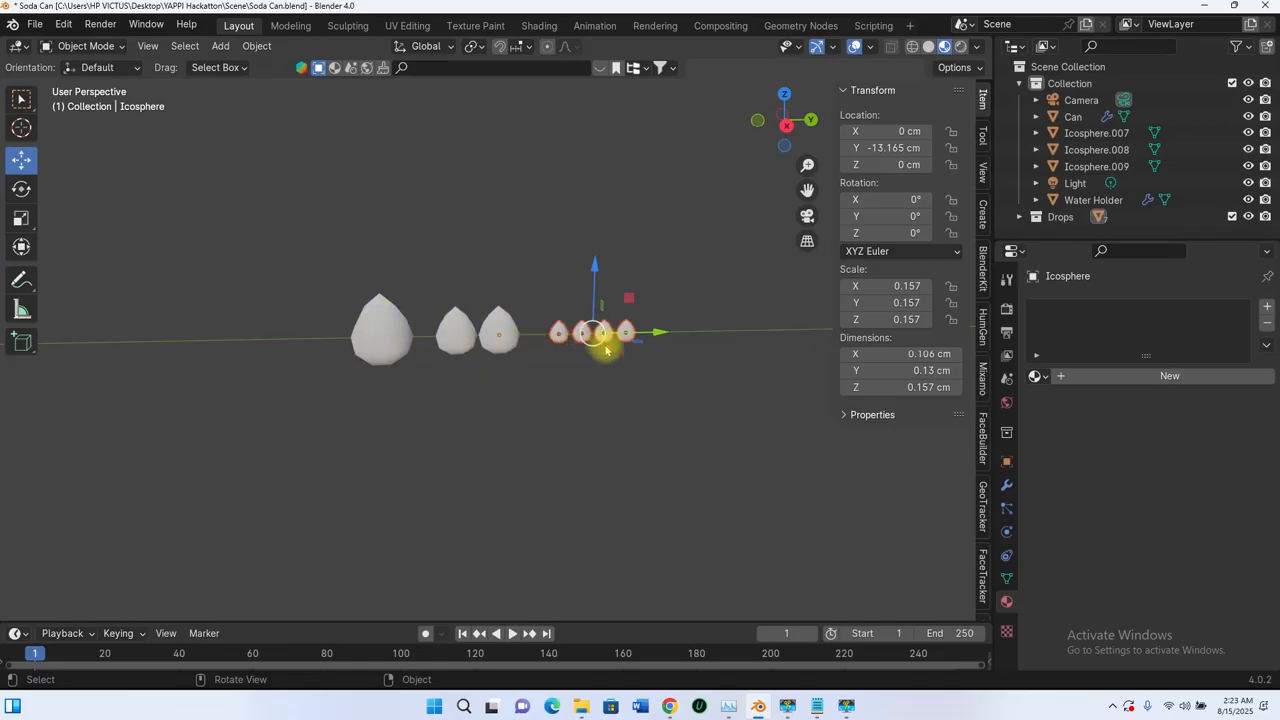
Step: Compare the tiny drops with the can and test teardrops, and inspect the contents of the Drops collection
middle_click_drag(606, 349, 358, 422)
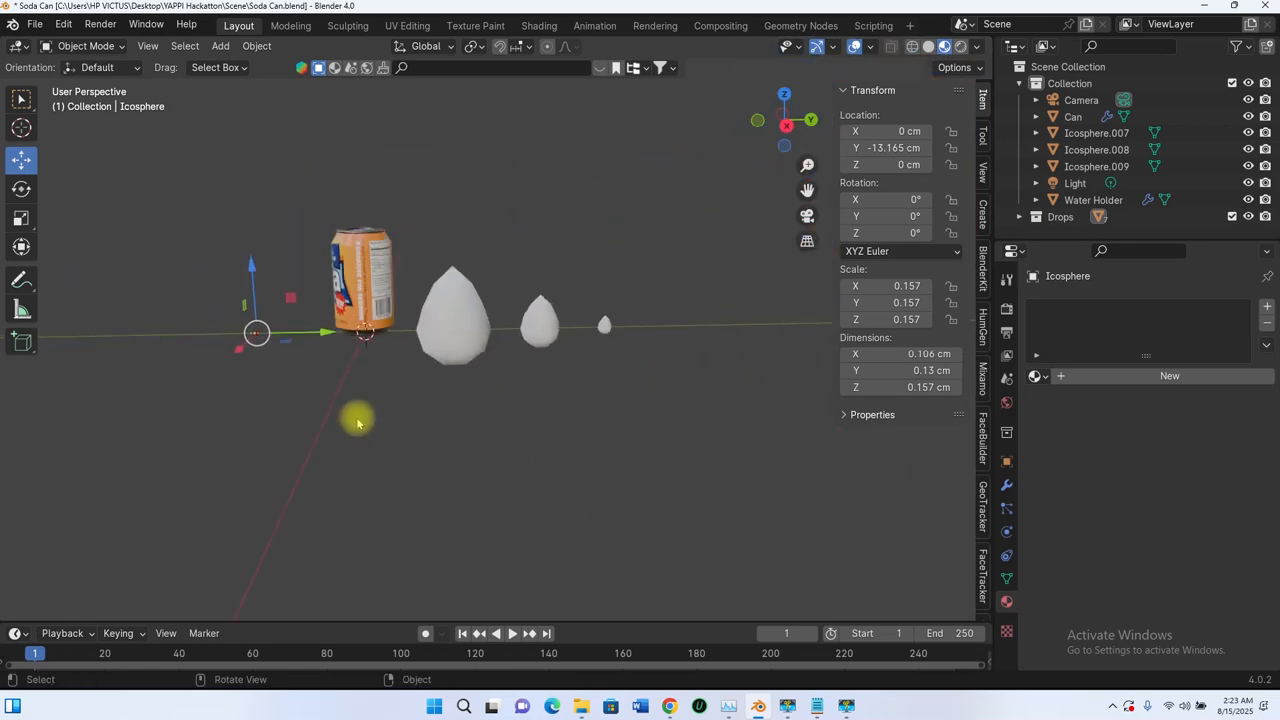
scroll(231, 375, "up", 5)
middle_click_drag(315, 352, 541, 357, "shift")
scroll(136, 352, "up", 4)
scroll(177, 356, "down", 3)
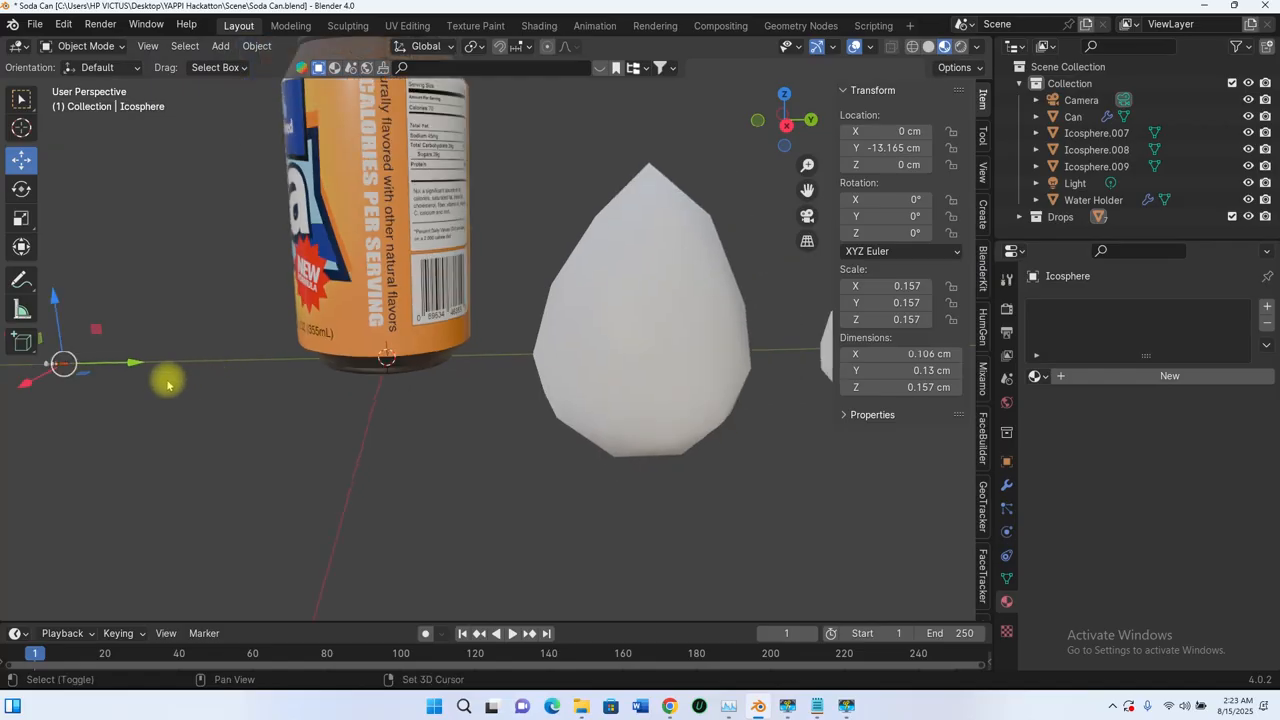
middle_click_drag(168, 385, 278, 376, "shift")
scroll(278, 376, "up", 2)
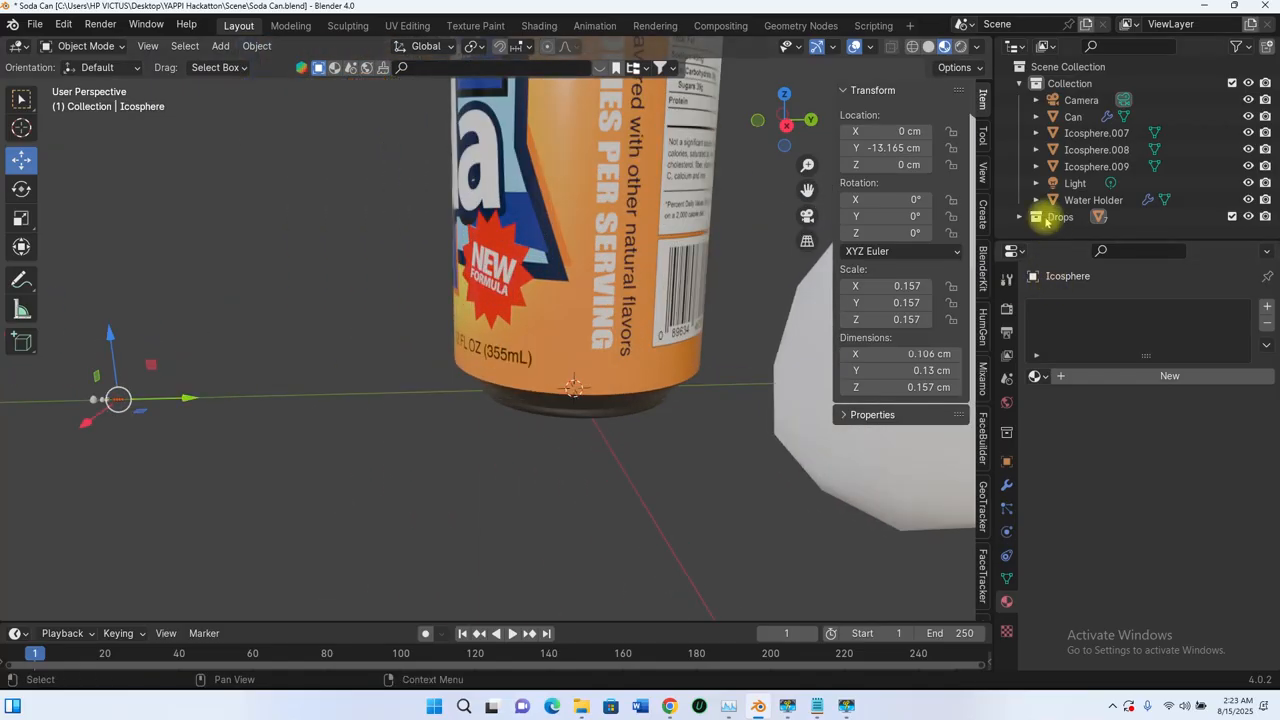
left_click(1020, 83)
middle_click_drag(277, 343, 223, 371)
left_click_drag(196, 355, 320, 440)
left_click(1020, 100)
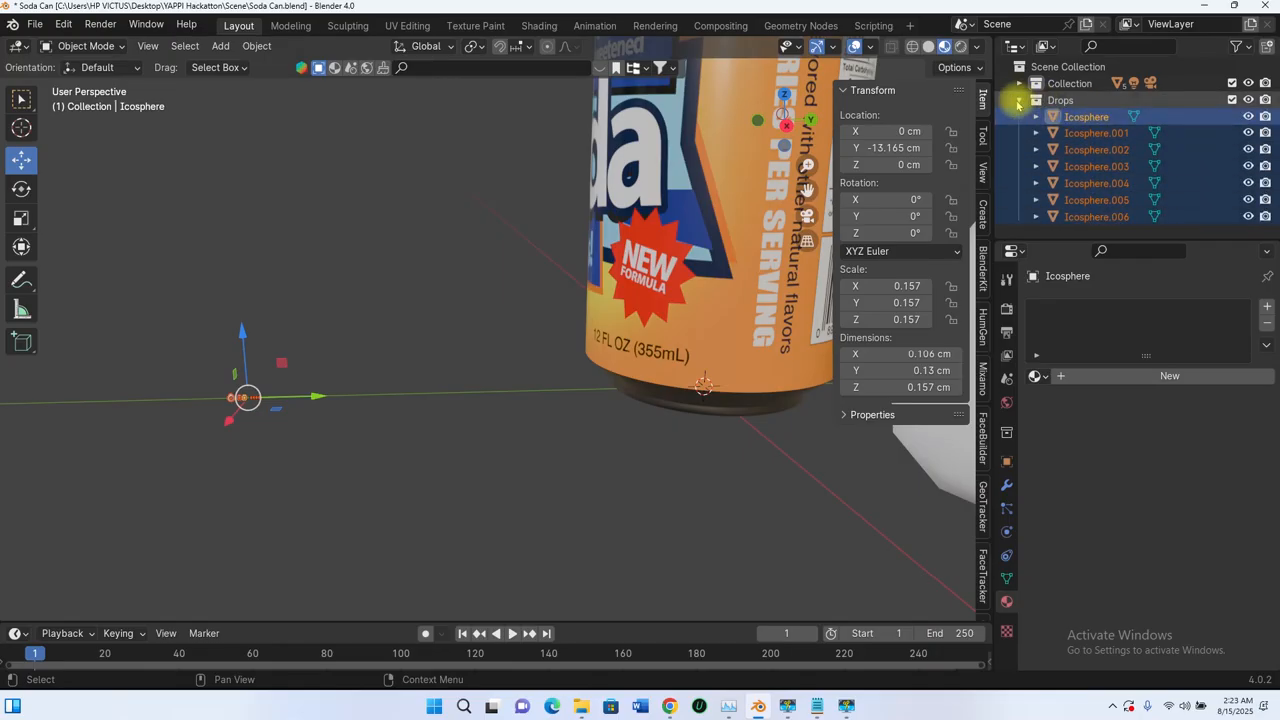
left_click(1018, 100)
middle_click_drag(366, 357, 333, 393)
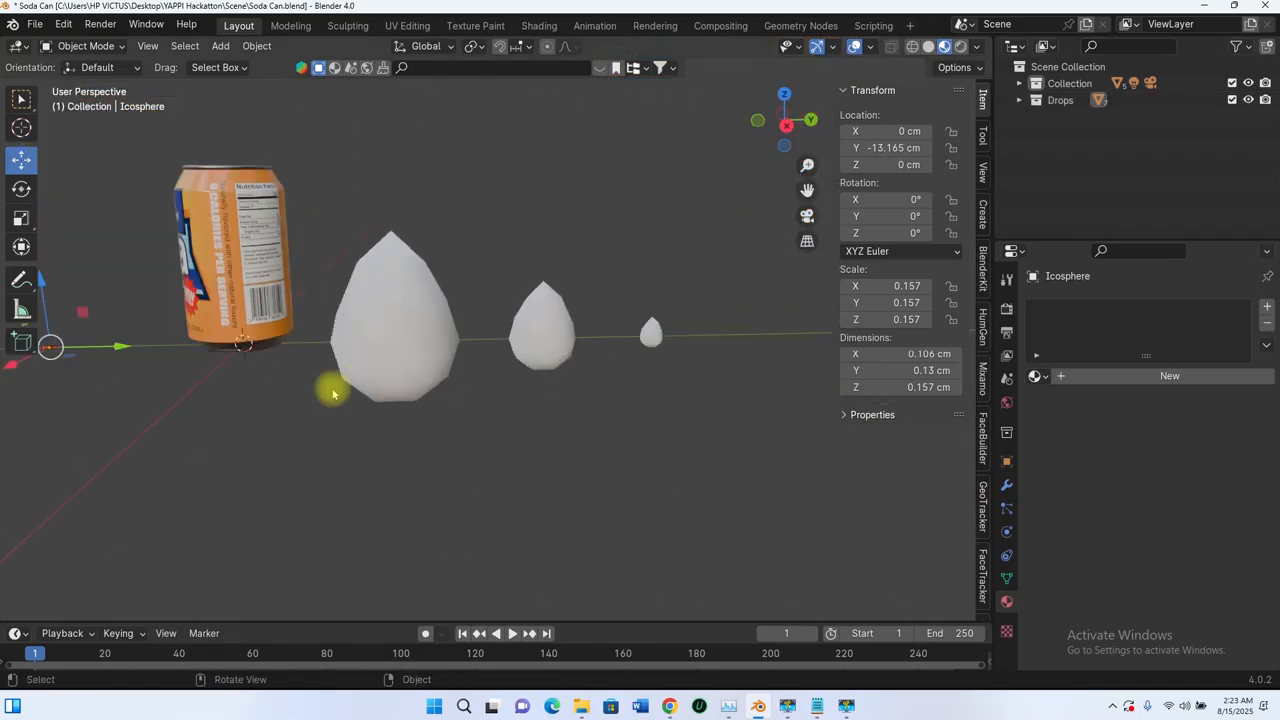
Step: Move the three large test teardrops beside the can into a new collection named "delete"
left_click_drag(737, 443, 340, 236)
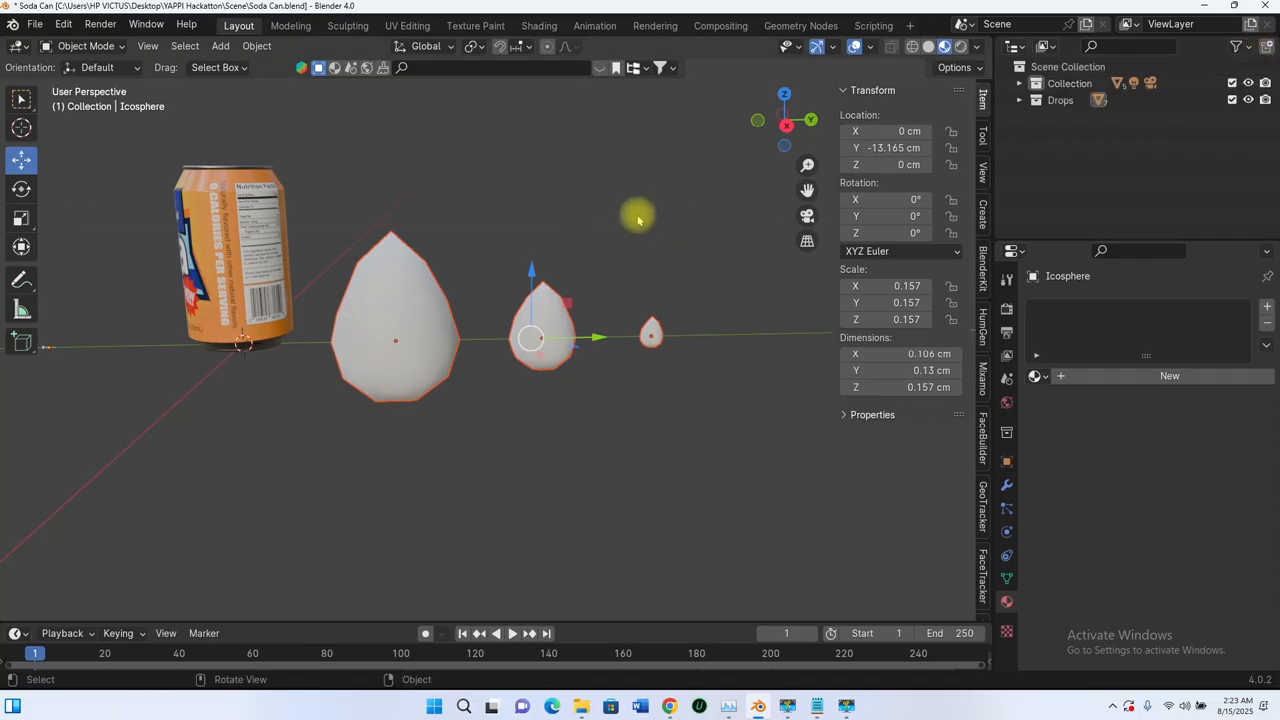
key("m")
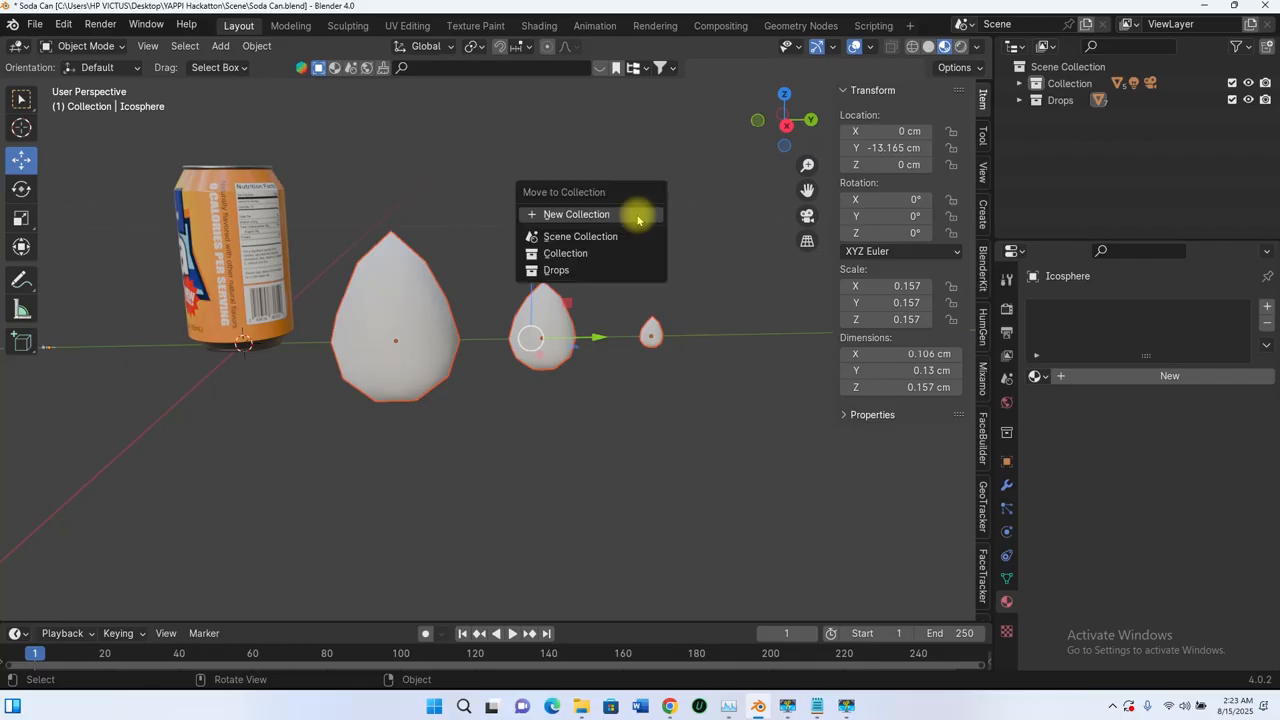
left_click(577, 215)
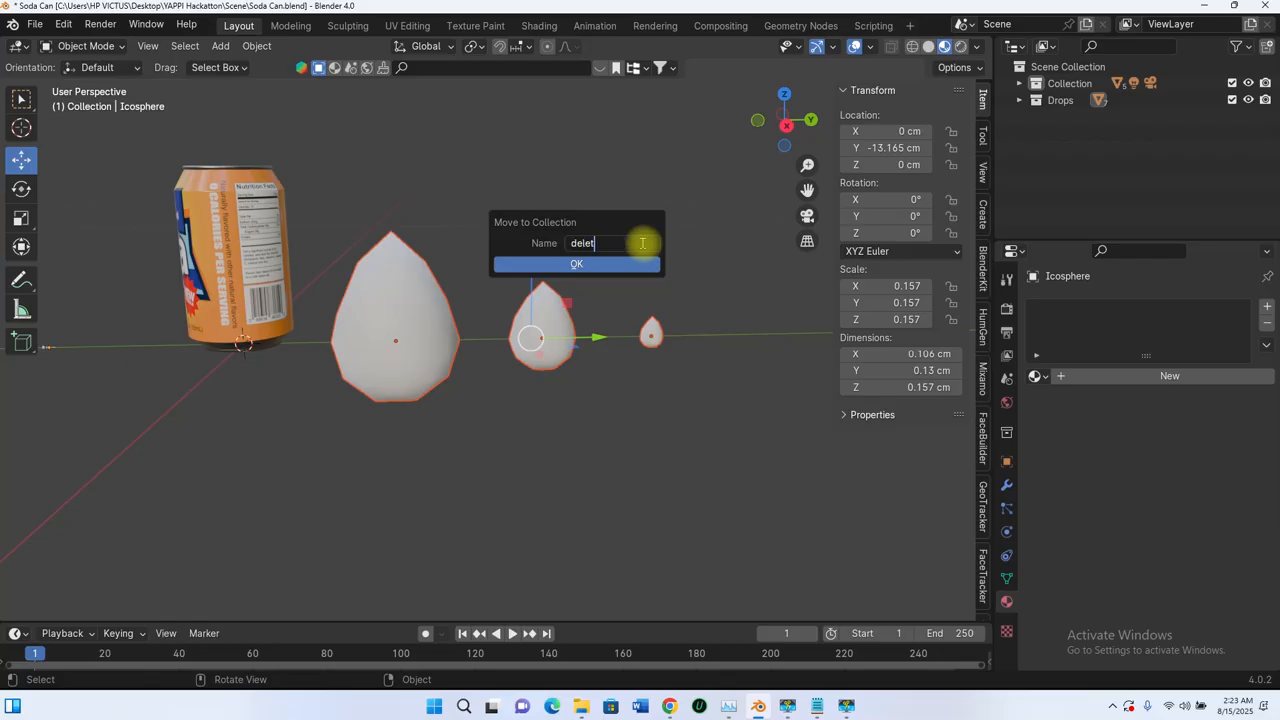
type("delete")
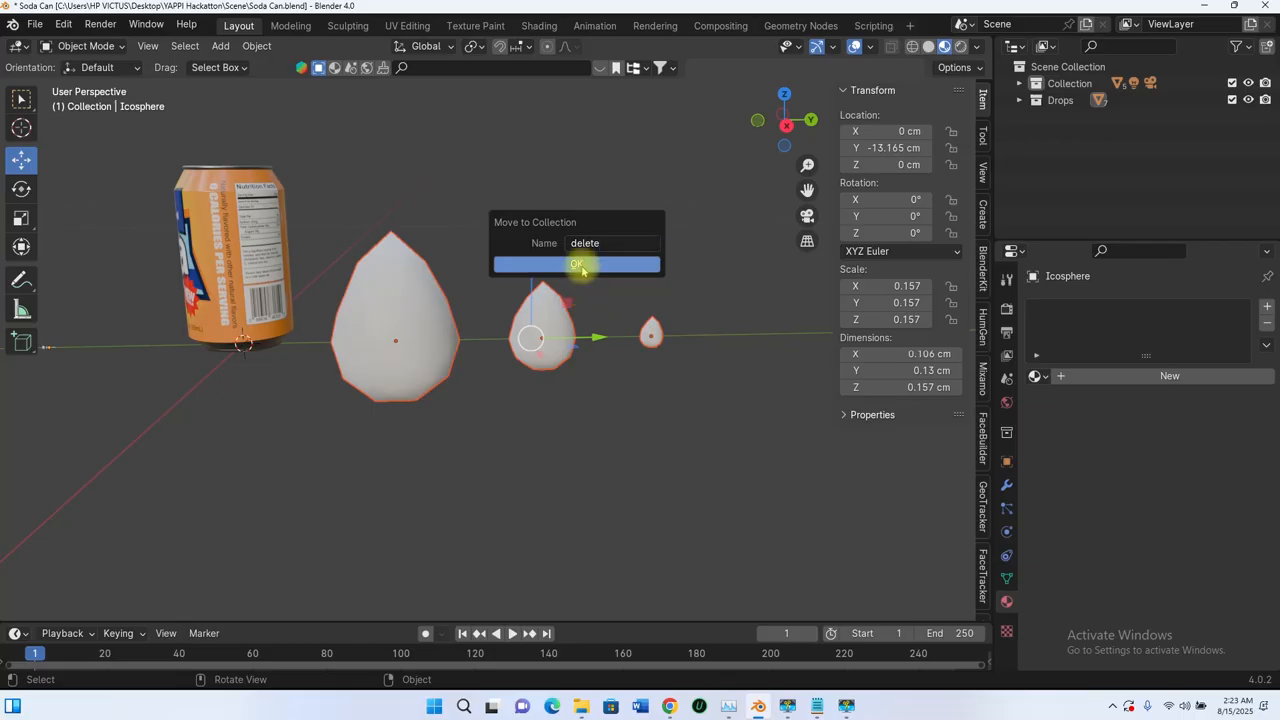
left_click(578, 264)
Step: Delete the "delete" collection together with its three test teardrops
left_click(1018, 118)
left_click(1069, 177)
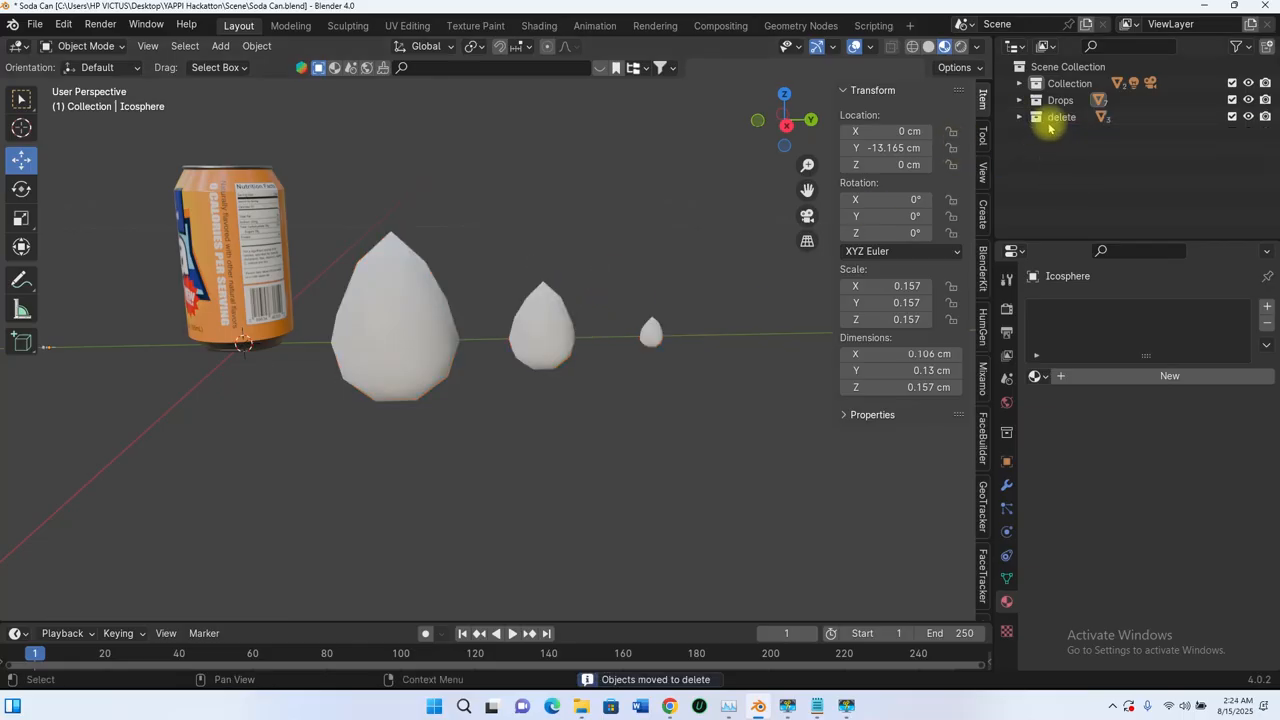
left_click(1019, 118)
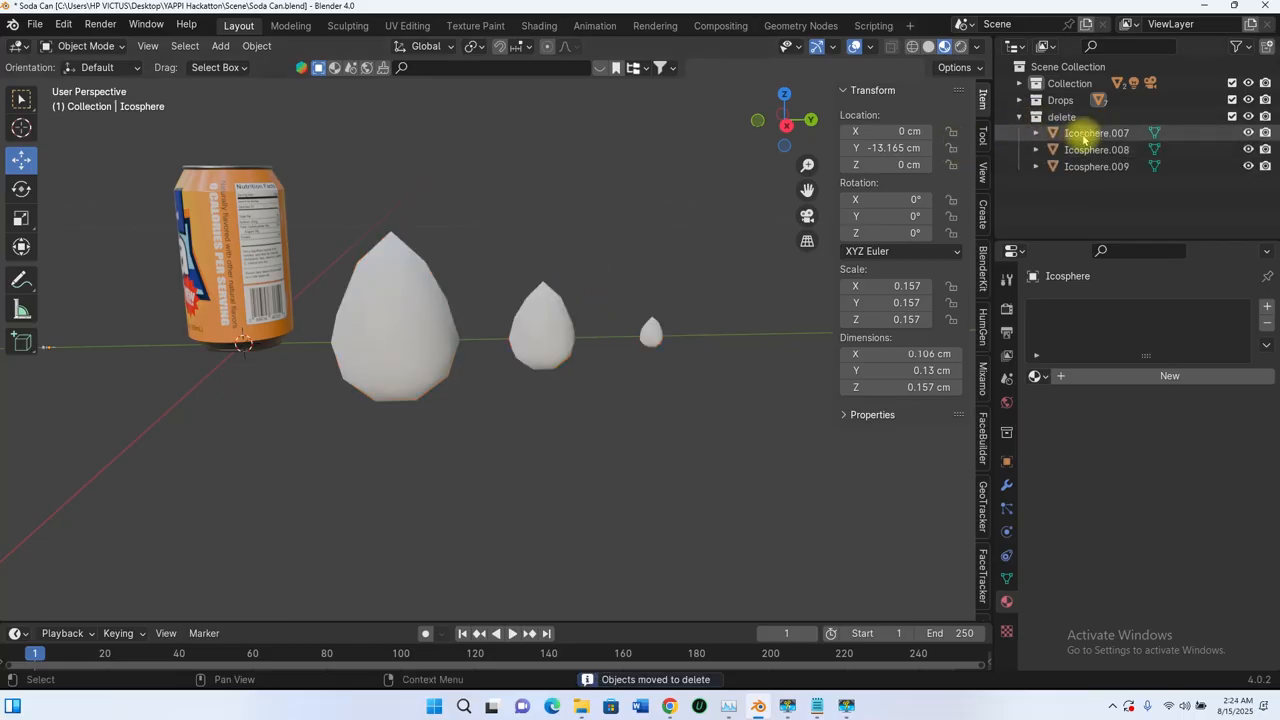
left_click(1056, 118)
key("Delete")
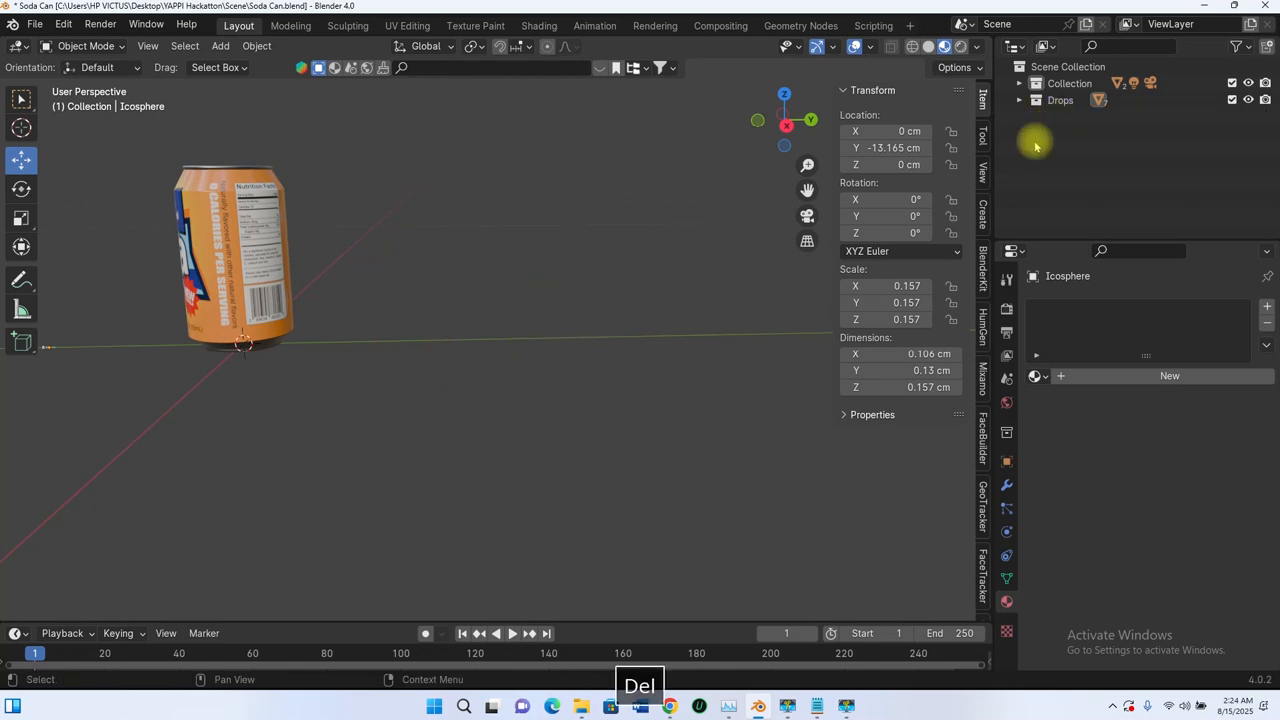
Step: Select the Water Holder shell around the can and add a particle system to it
scroll(711, 256, "down", 8)
middle_click_drag(375, 345, 466, 349, "shift")
scroll(500, 375, "up", 8)
middle_click_drag(573, 368, 615, 385)
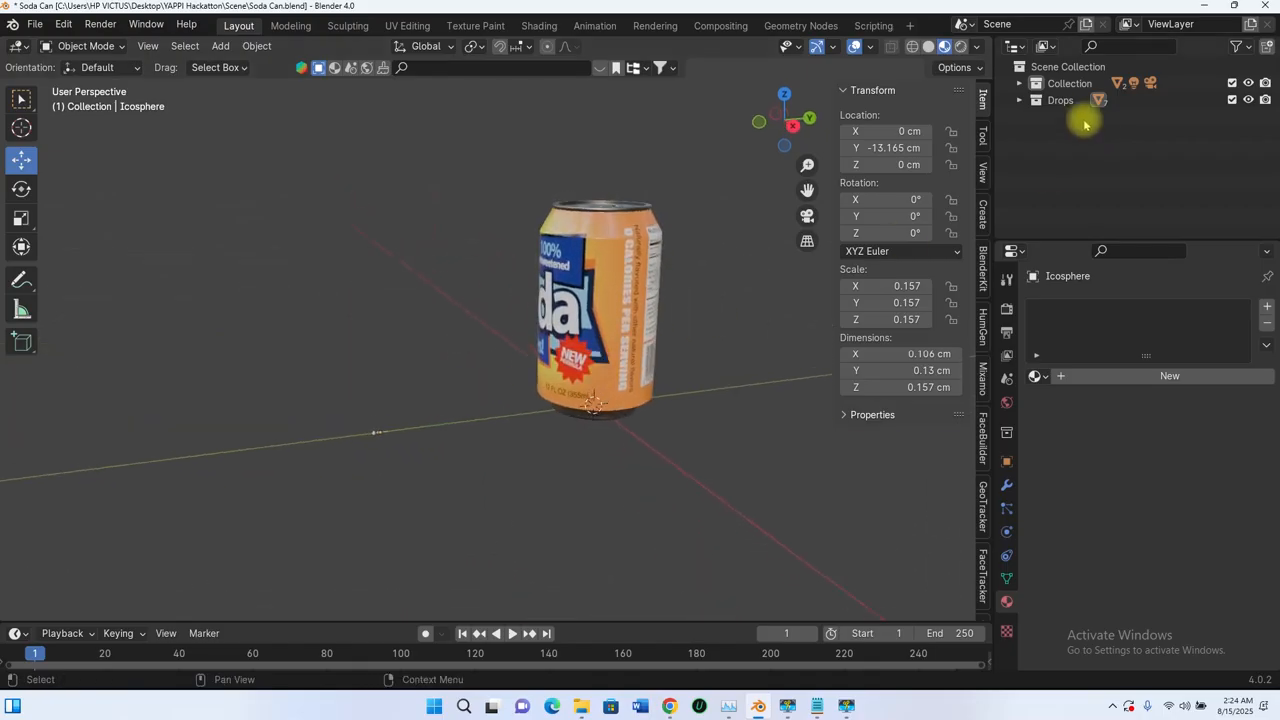
left_click(1019, 83)
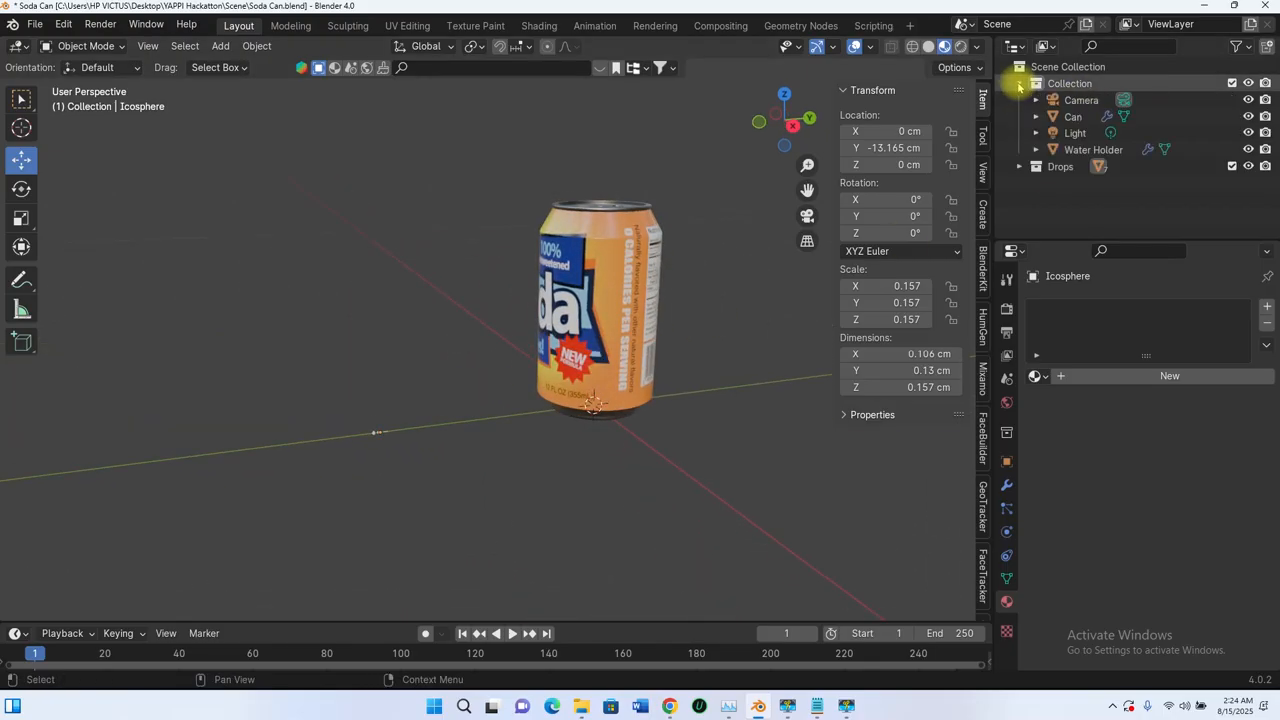
left_click(1068, 149)
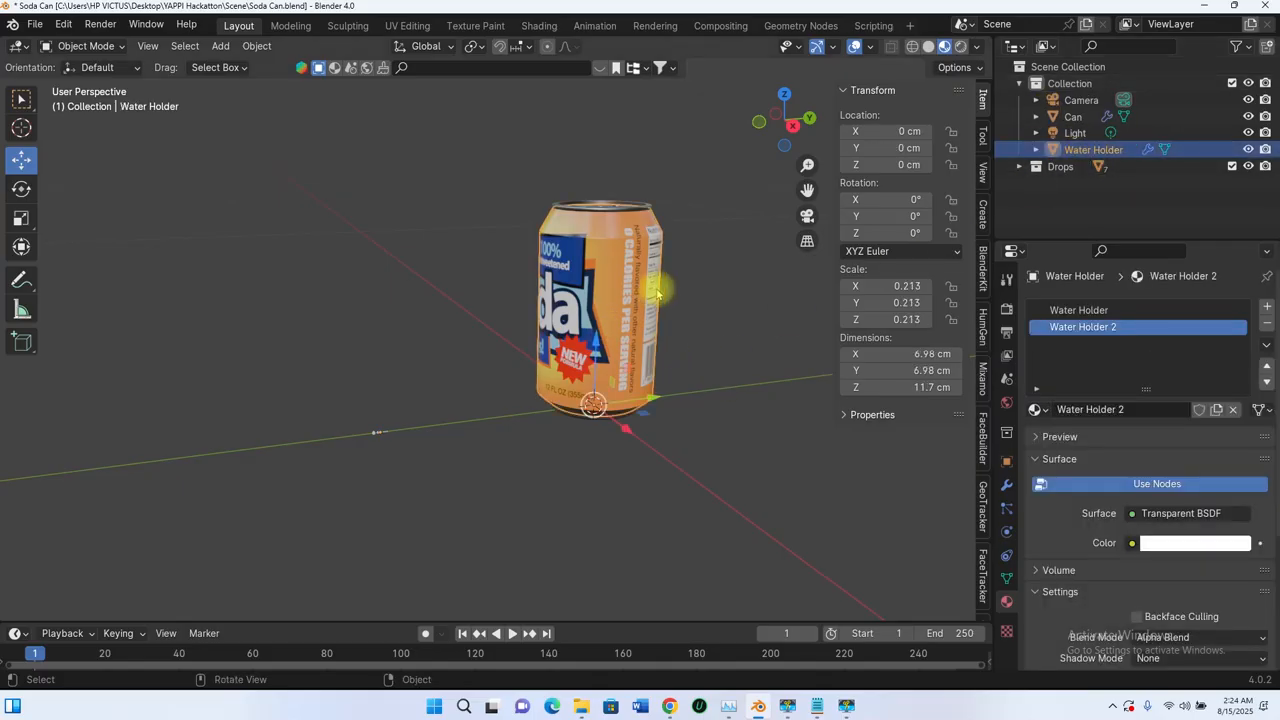
middle_click_drag(663, 303, 561, 352, "shift")
key("g")
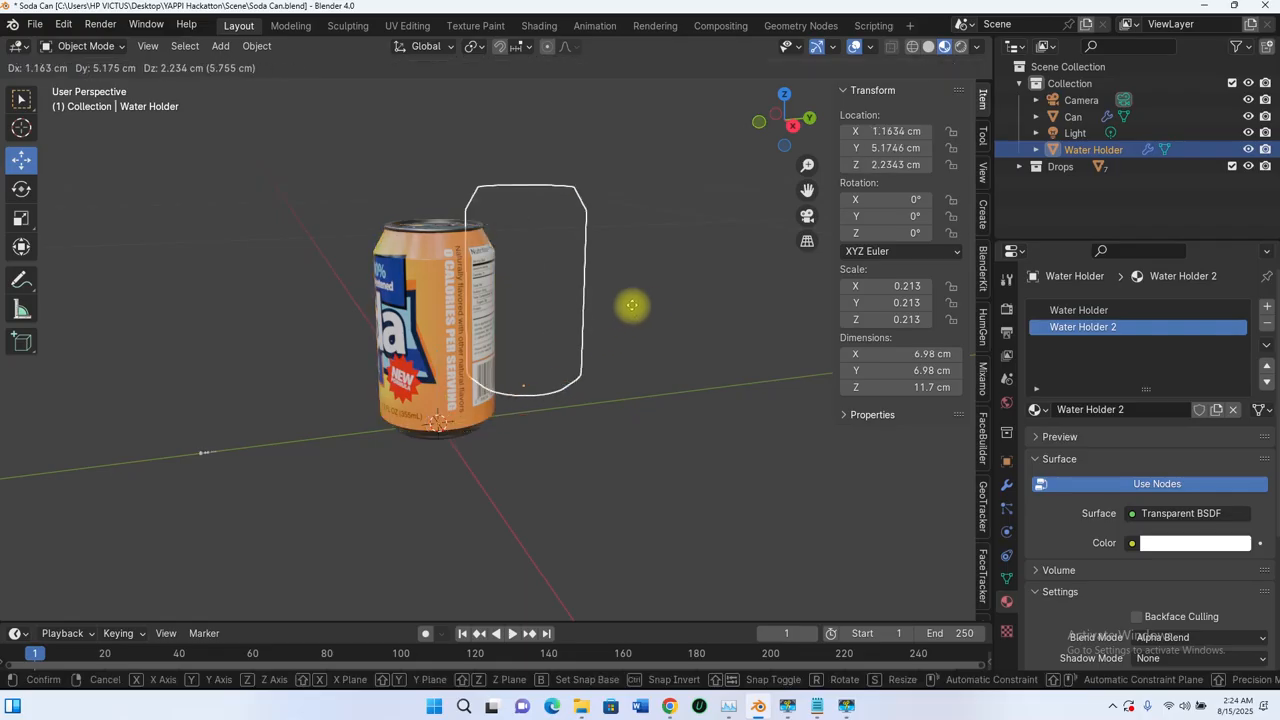
key("Escape")
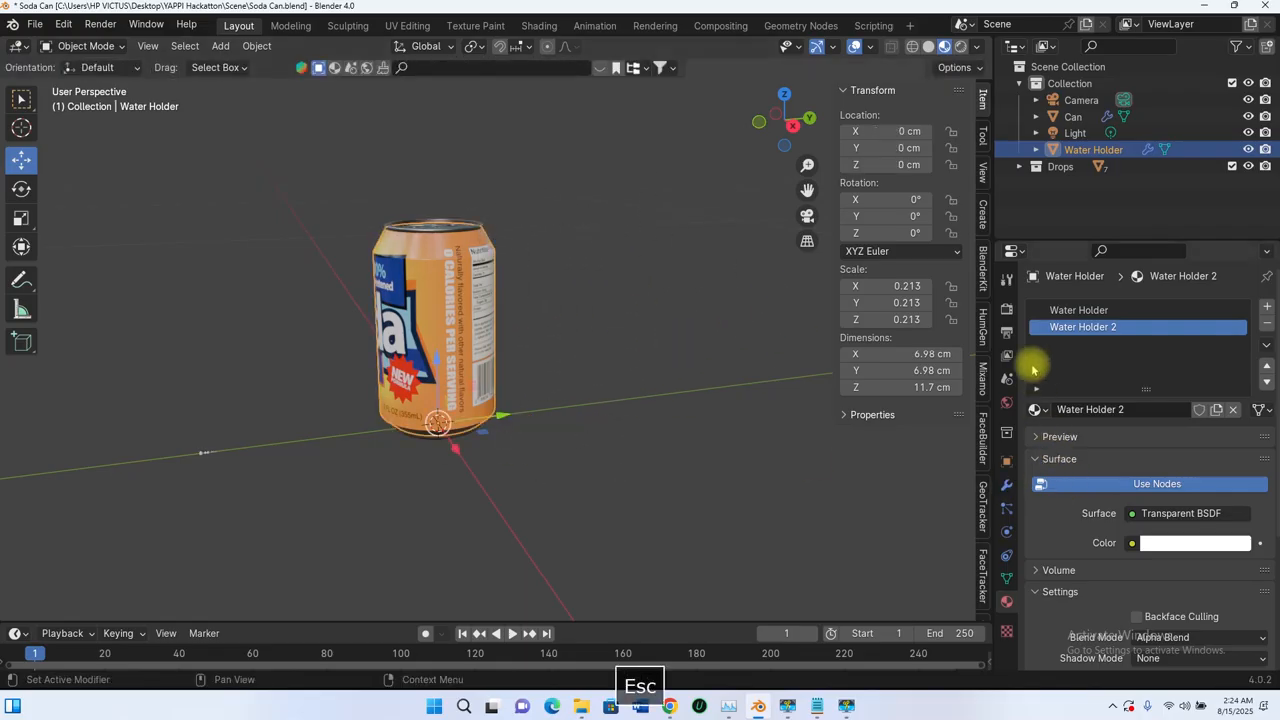
left_click(1007, 511)
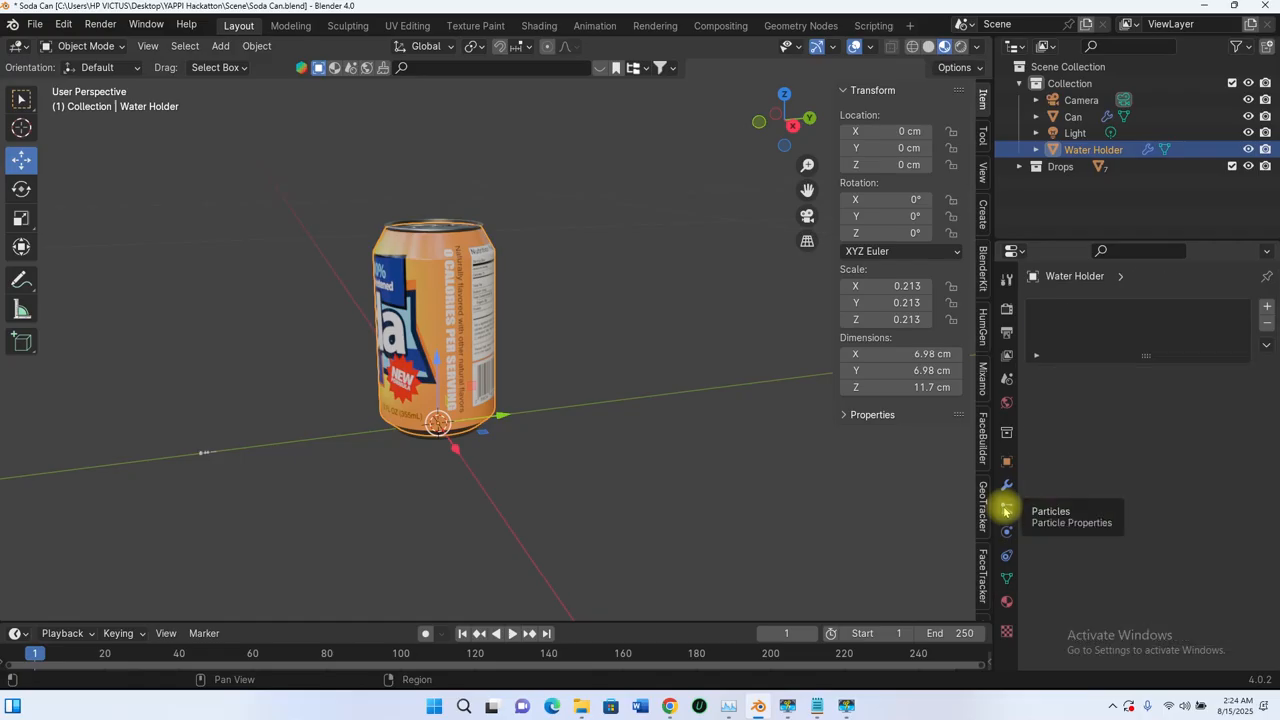
left_click(1267, 308)
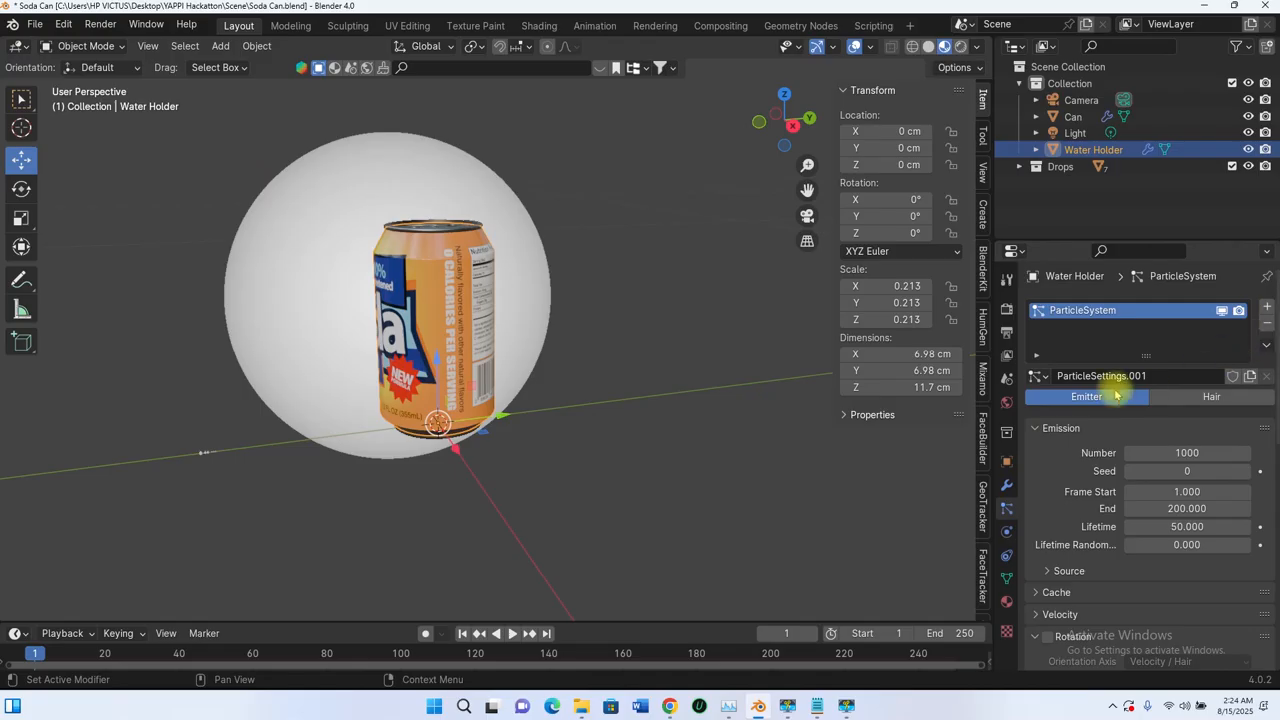
Step: Rename both the Water Holder's particle system and its particle settings to "Water Drops"
left_click(1085, 310)
type("Water Li")
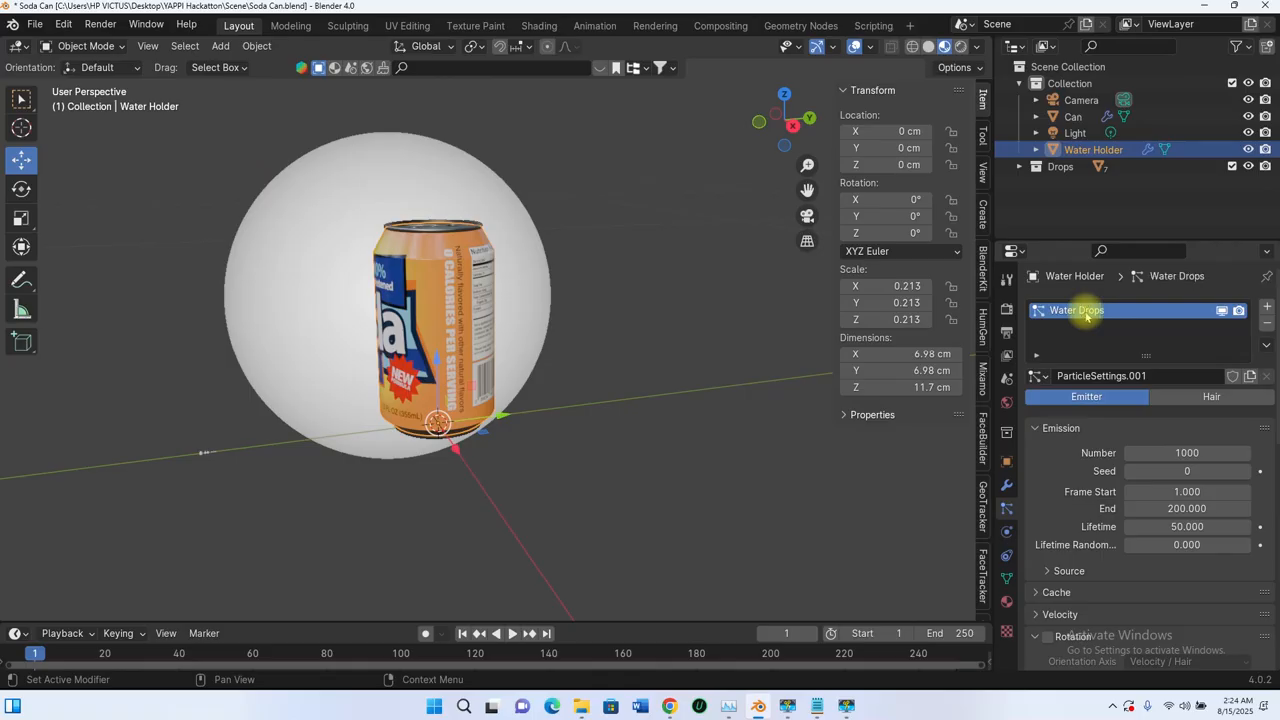
double_click(1045, 375)
type("Water Drops")
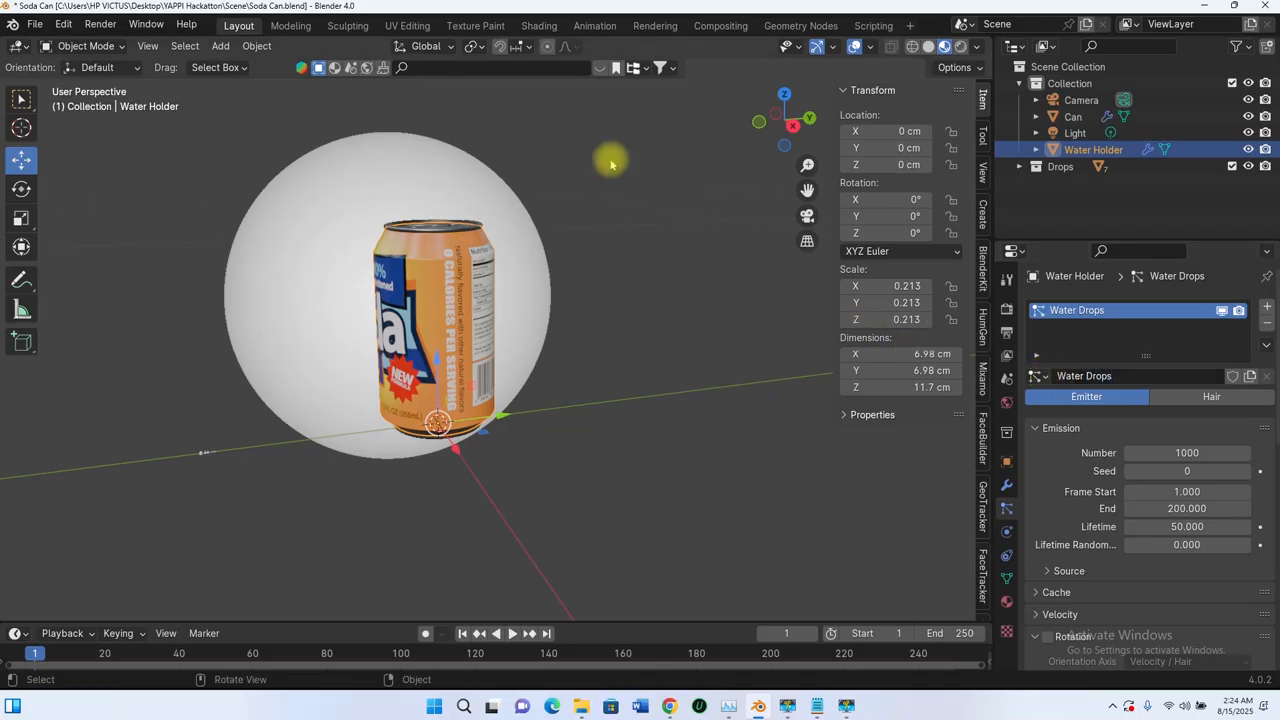
Step: Play the animation briefly to preview the particle emission from the Water Holder, and return to frame 1
scroll(431, 211, "down", 5)
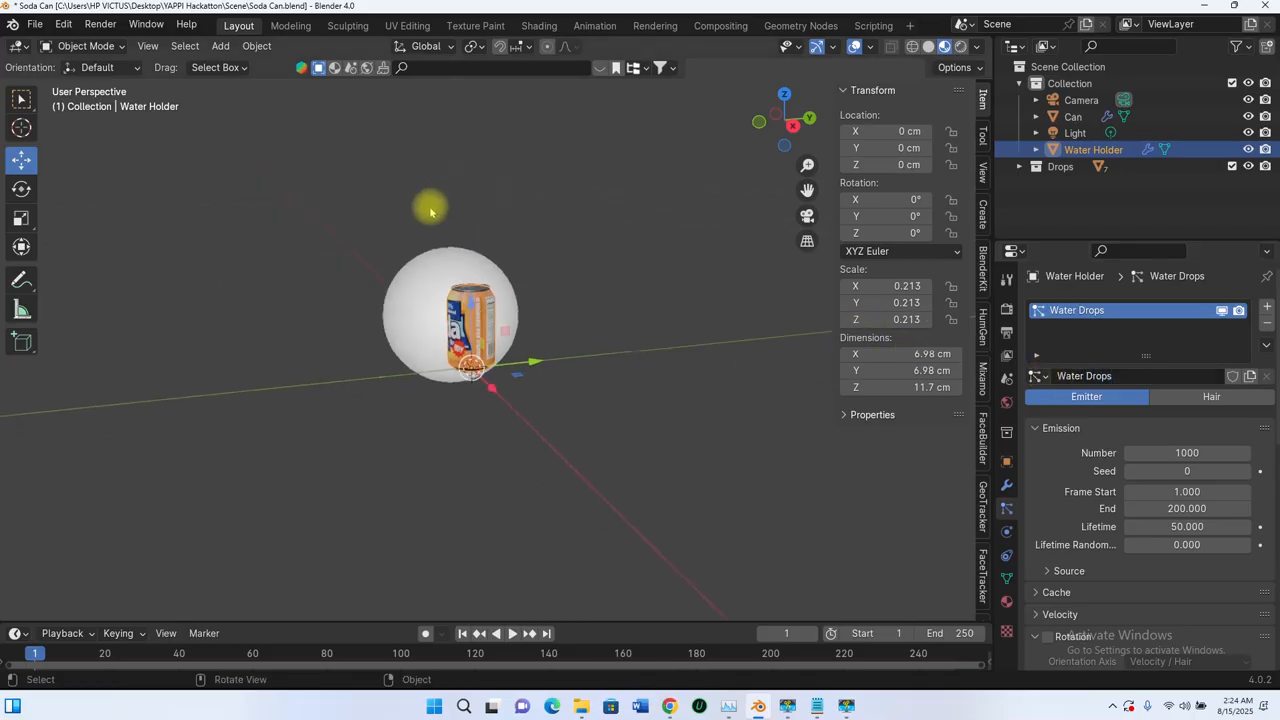
mouse_move(431, 211)
middle_mouse_down()
mouse_move(540, 237)
mouse_move(420, 189)
middle_mouse_up()
middle_click_drag(403, 317, 470, 380)
left_click(510, 633)
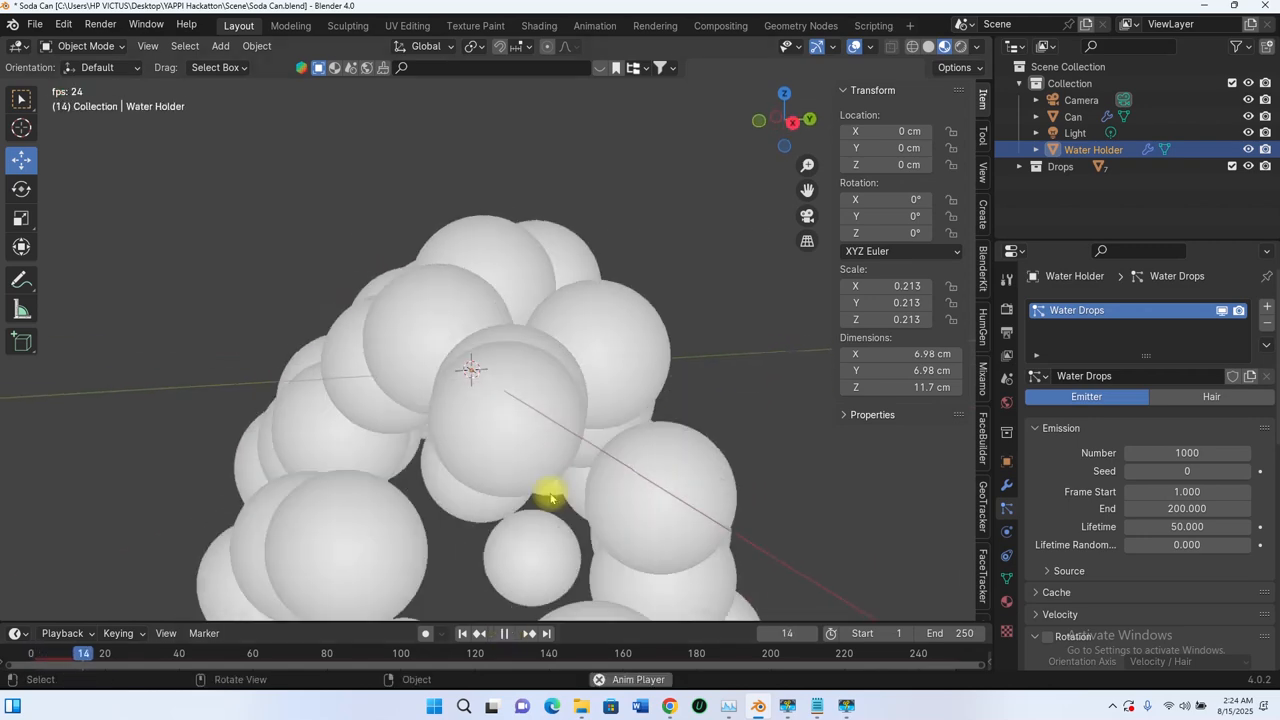
left_click(506, 633)
left_click(462, 633)
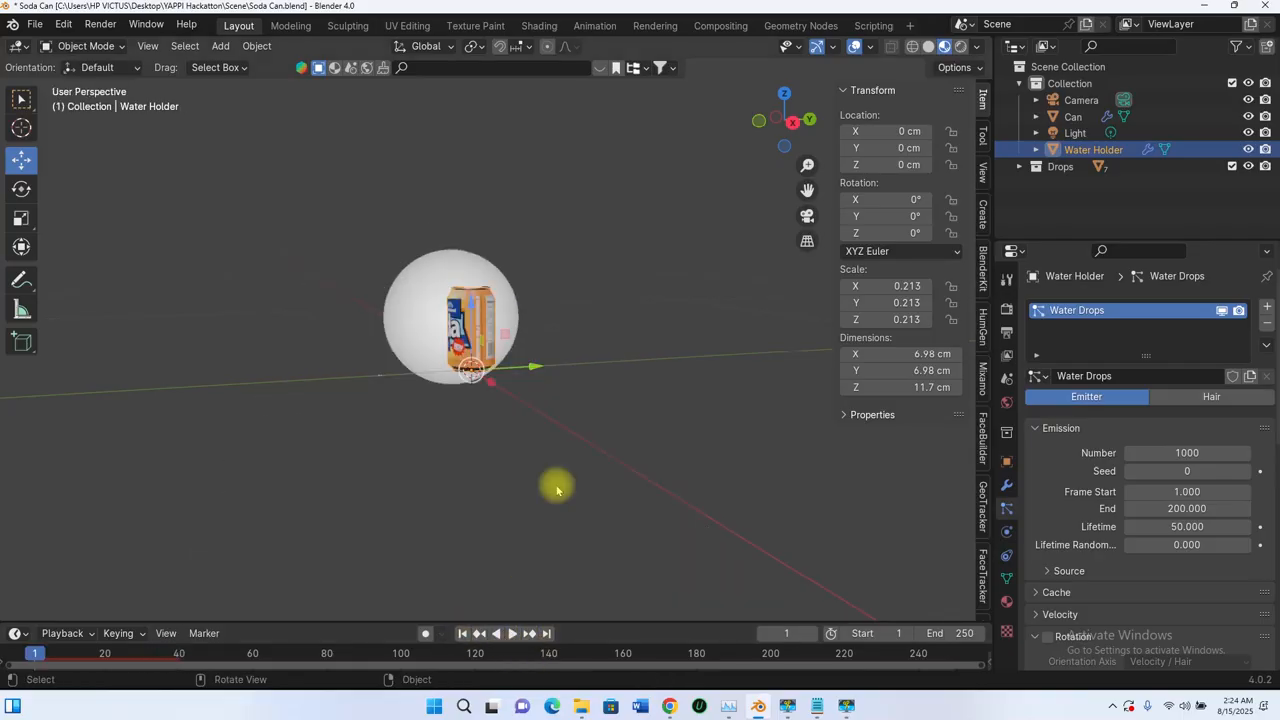
Step: Switch the Water Drops particle system from Emitter to Hair
scroll(478, 212, "up", 4)
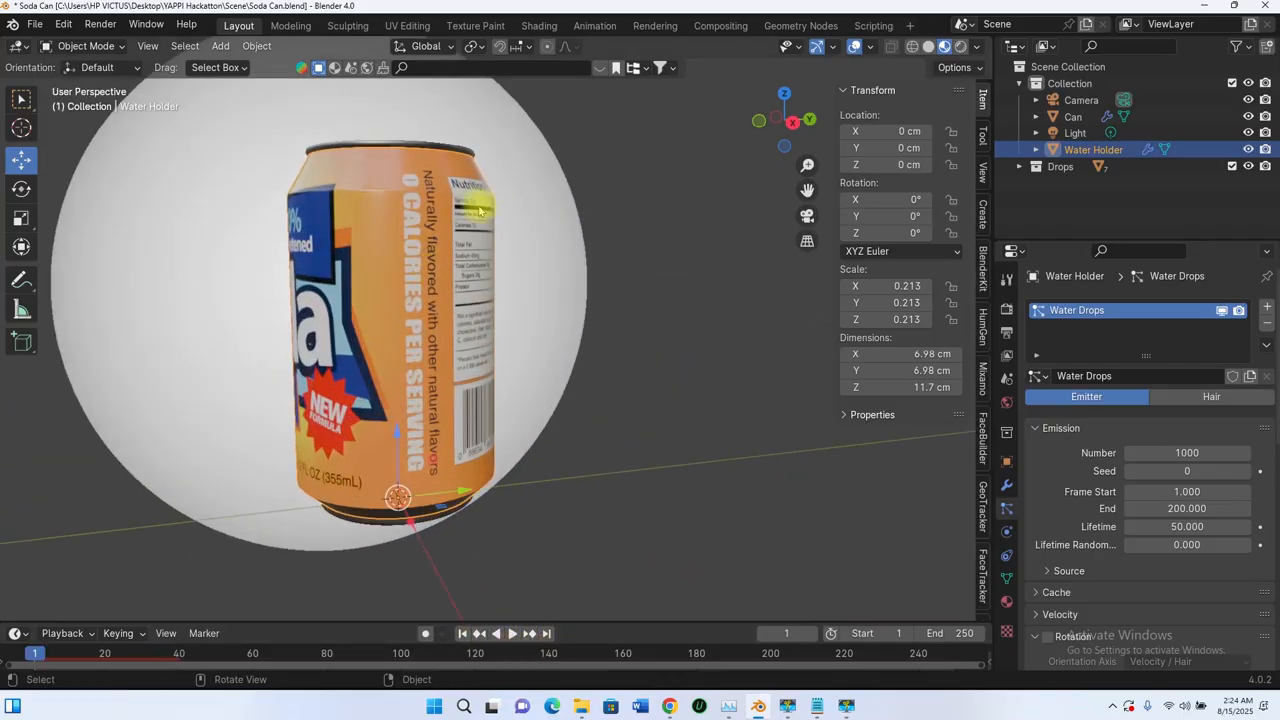
middle_click_drag(440, 208, 482, 230)
scroll(447, 210, "down", 4)
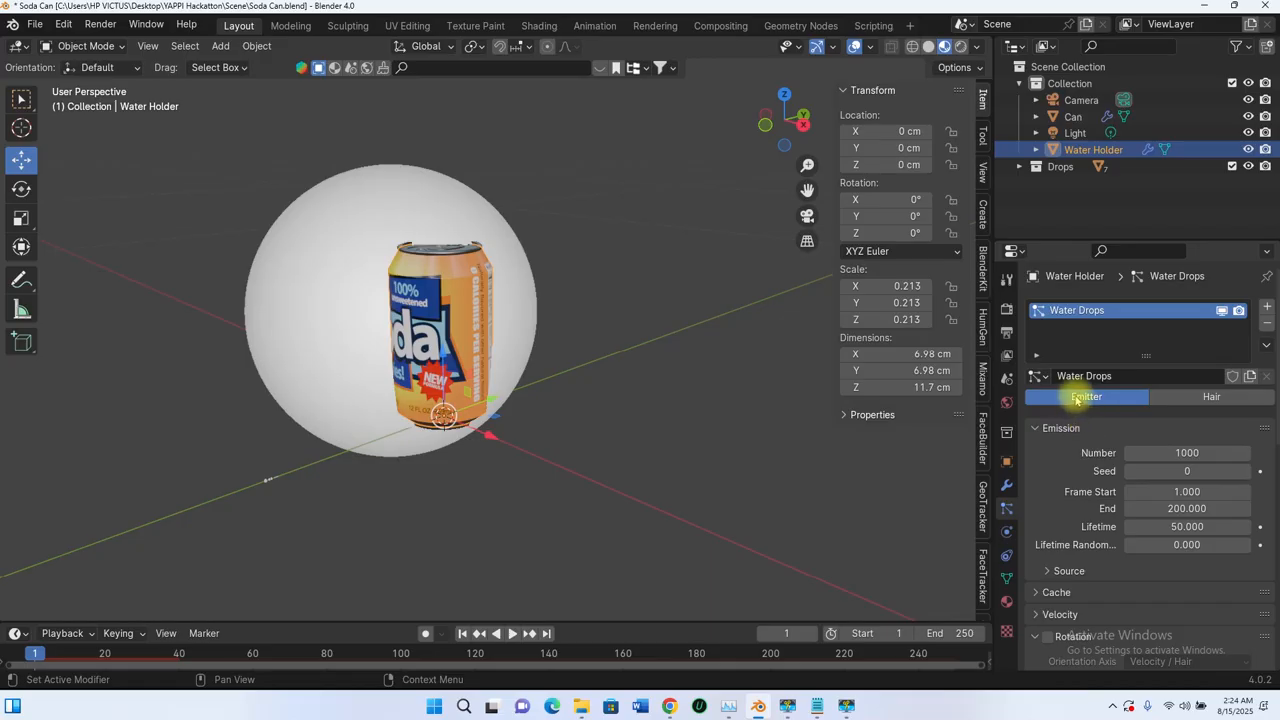
left_click(1200, 396)
Step: Examine the hair strands growing out of the can from several angles and distances
middle_click_drag(766, 380, 464, 248)
scroll(472, 310, "down", 4)
scroll(472, 308, "up", 7)
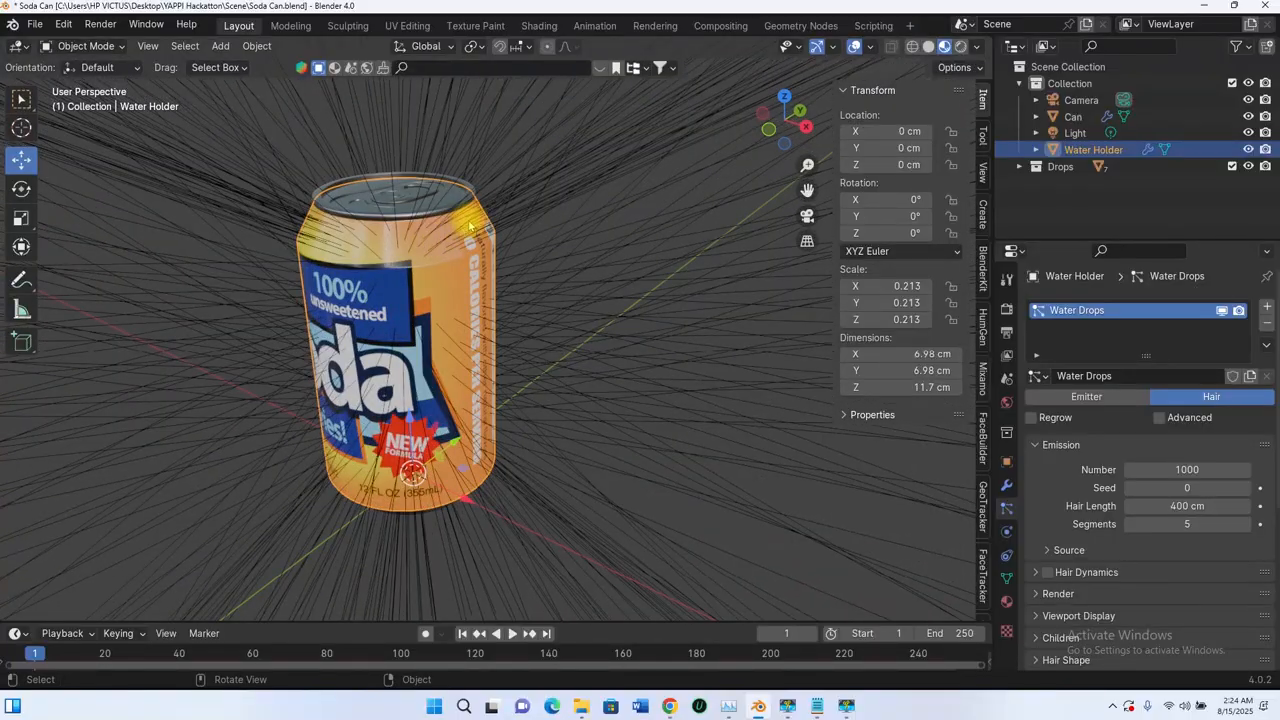
scroll(467, 247, "down", 5)
middle_click_drag(455, 258, 433, 272)
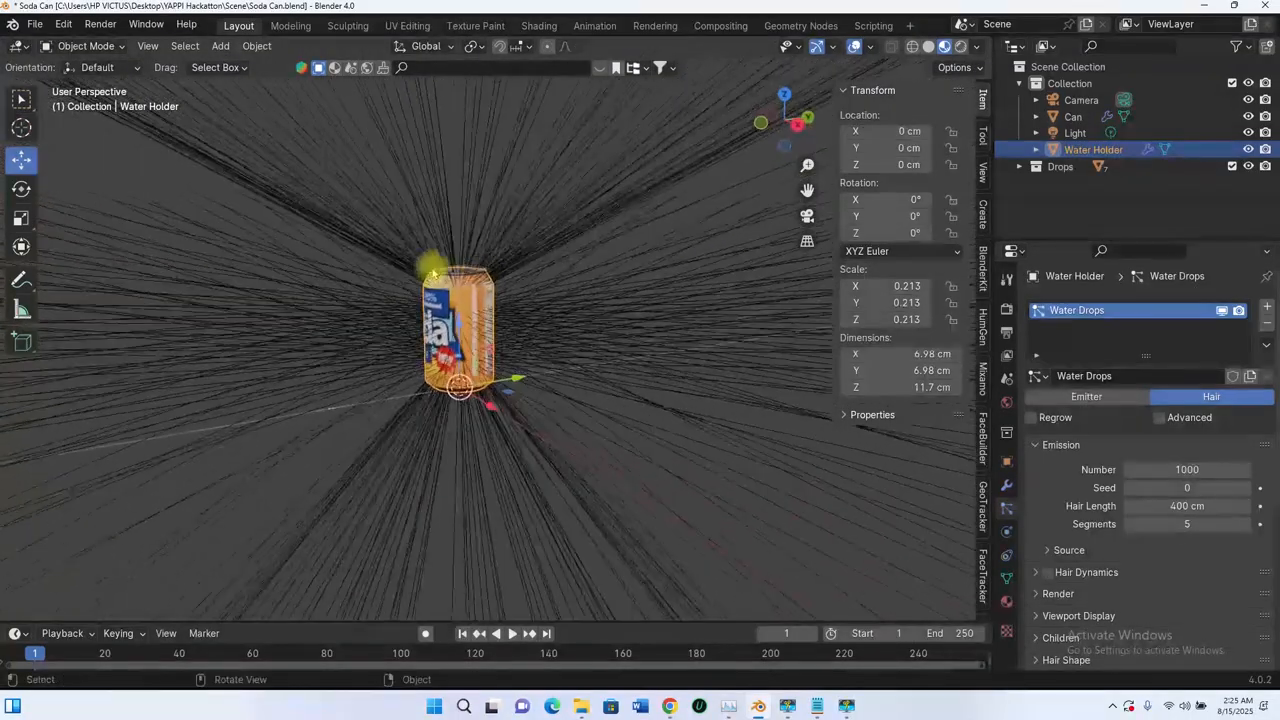
scroll(405, 364, "down", 3)
scroll(395, 383, "up", 3)
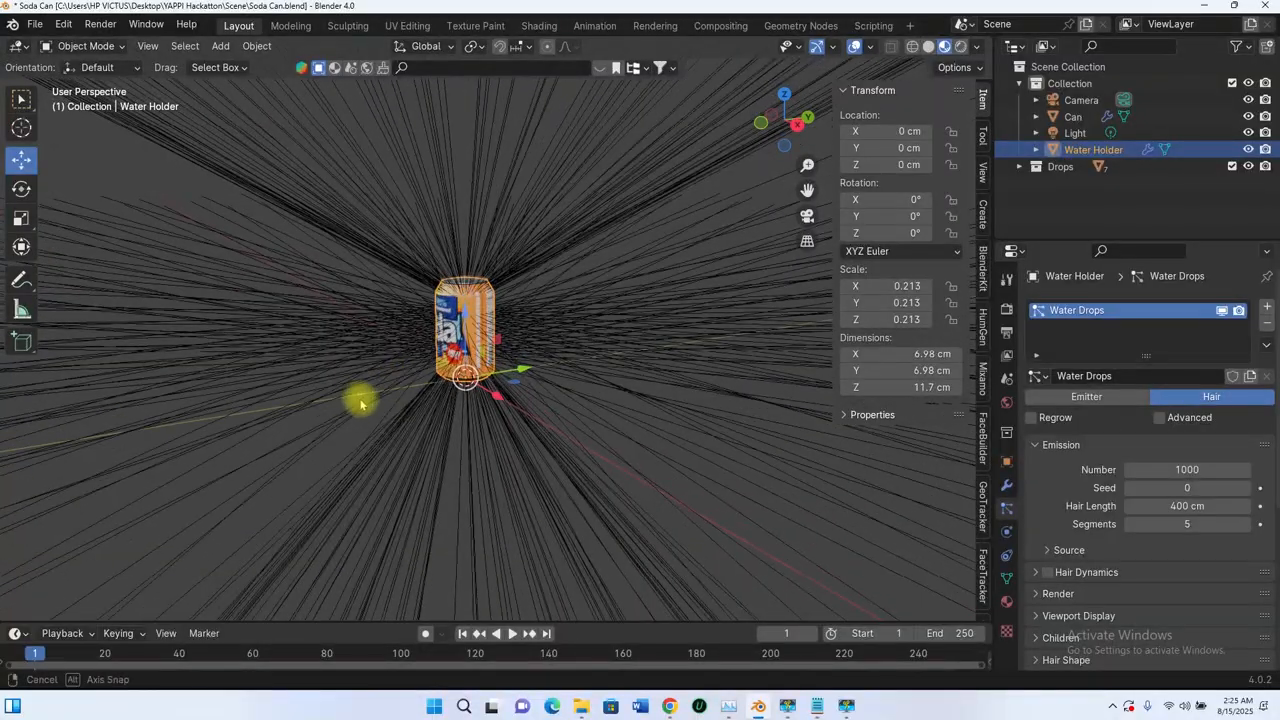
scroll(368, 410, "up", 3)
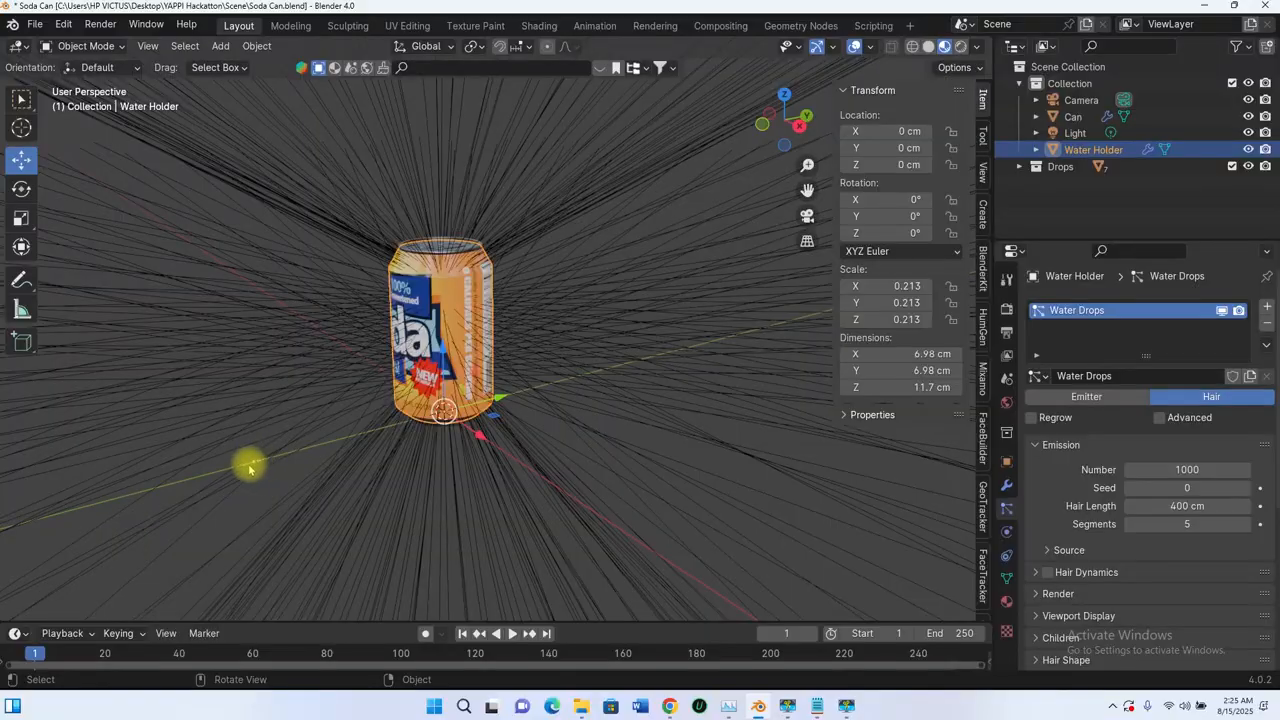
scroll(480, 317, "down", 4)
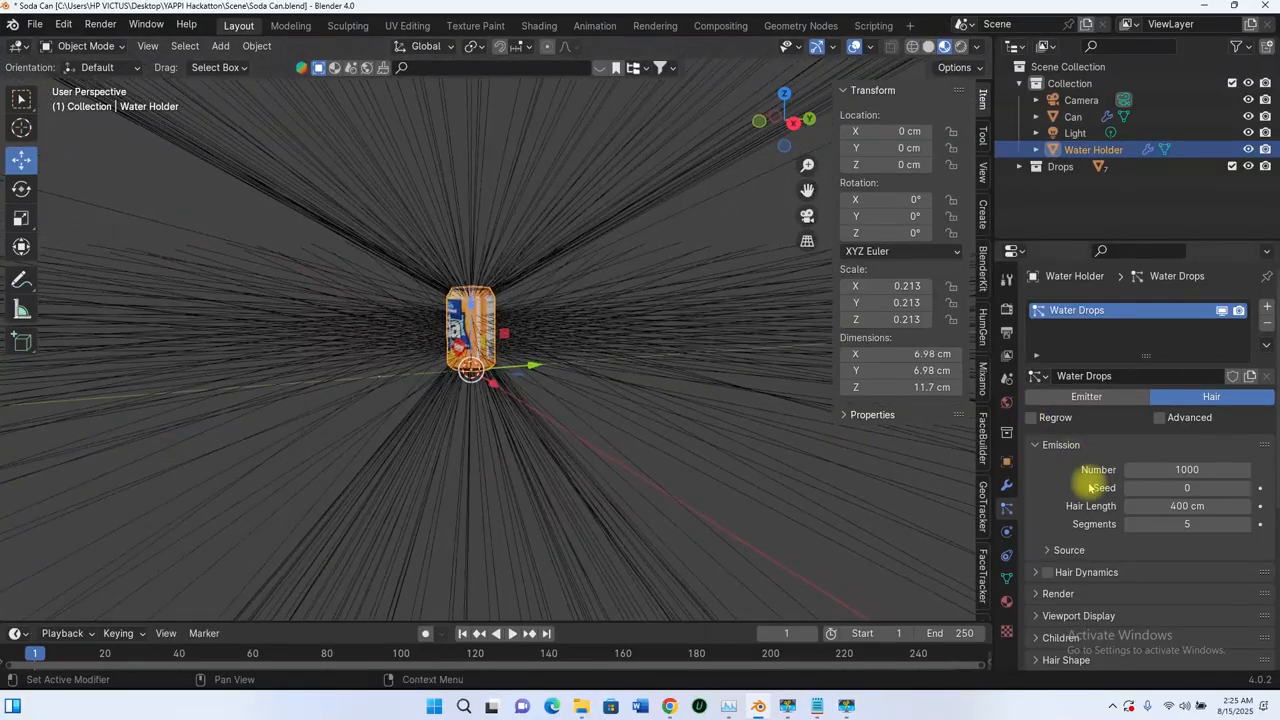
Step: Render the hair particles as a Collection and choose Drops as the instance collection
scroll(1075, 465, "down", 5)
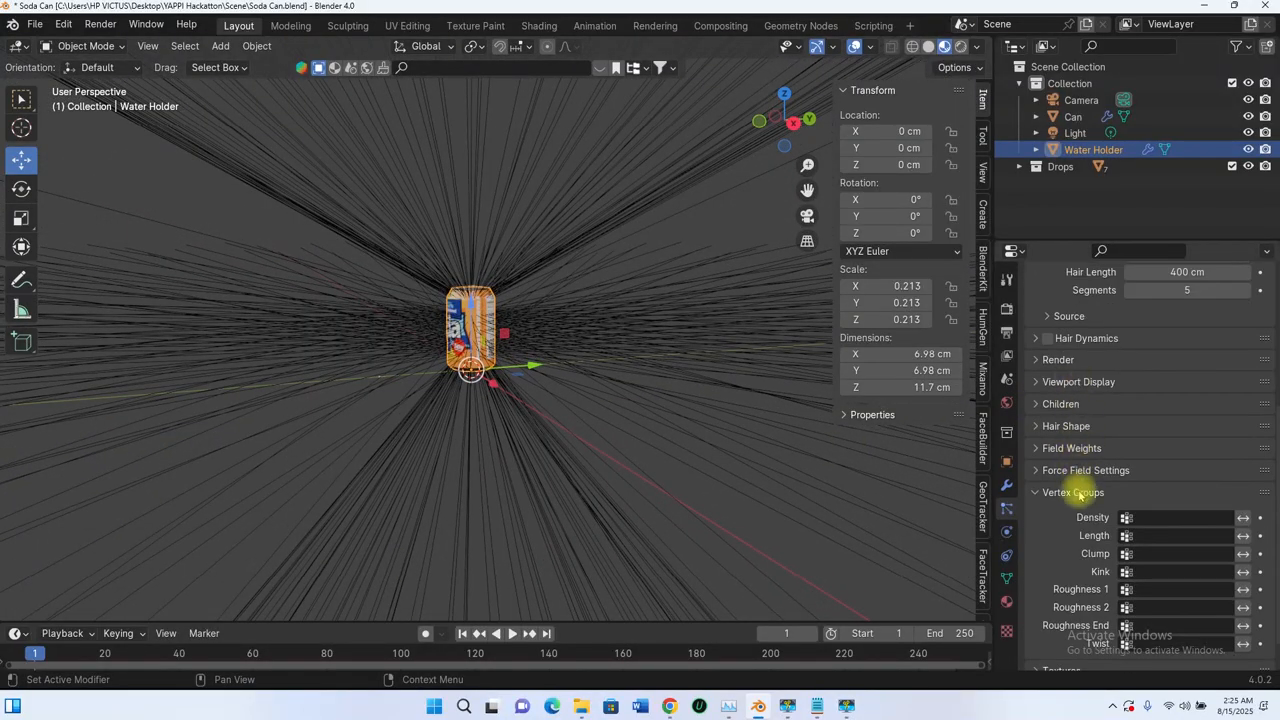
left_click(1043, 488)
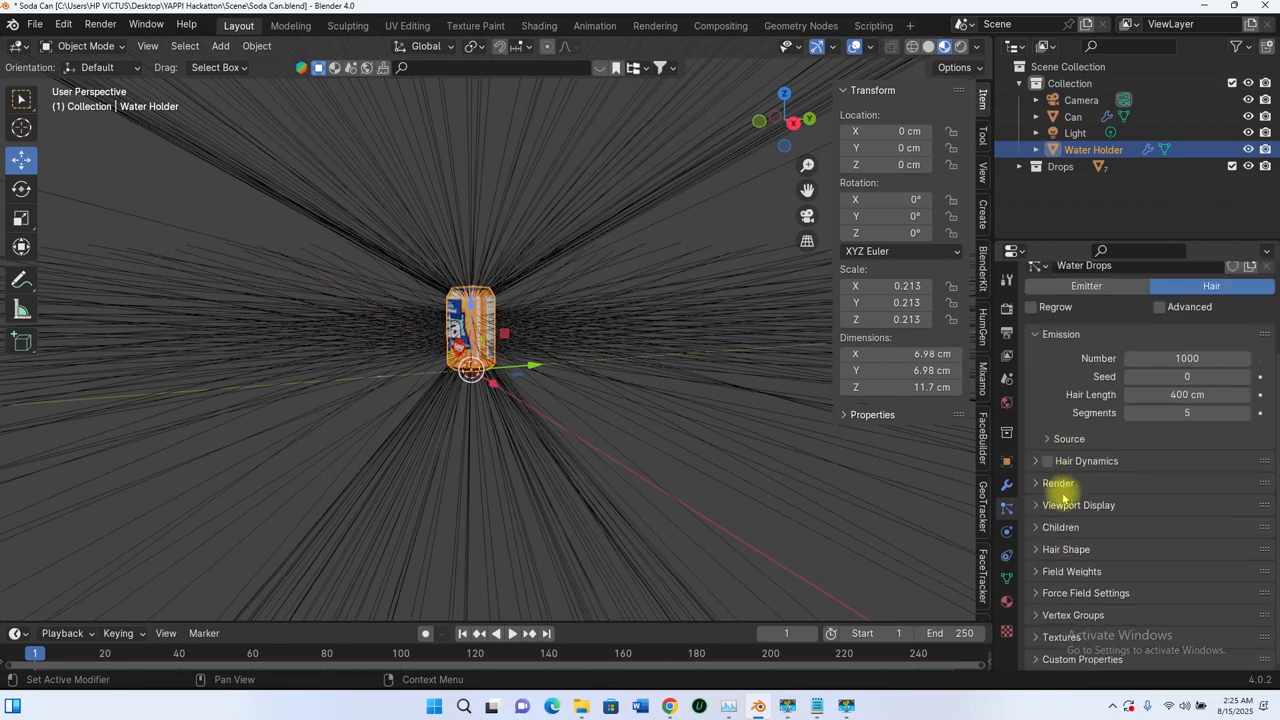
left_click(1043, 483)
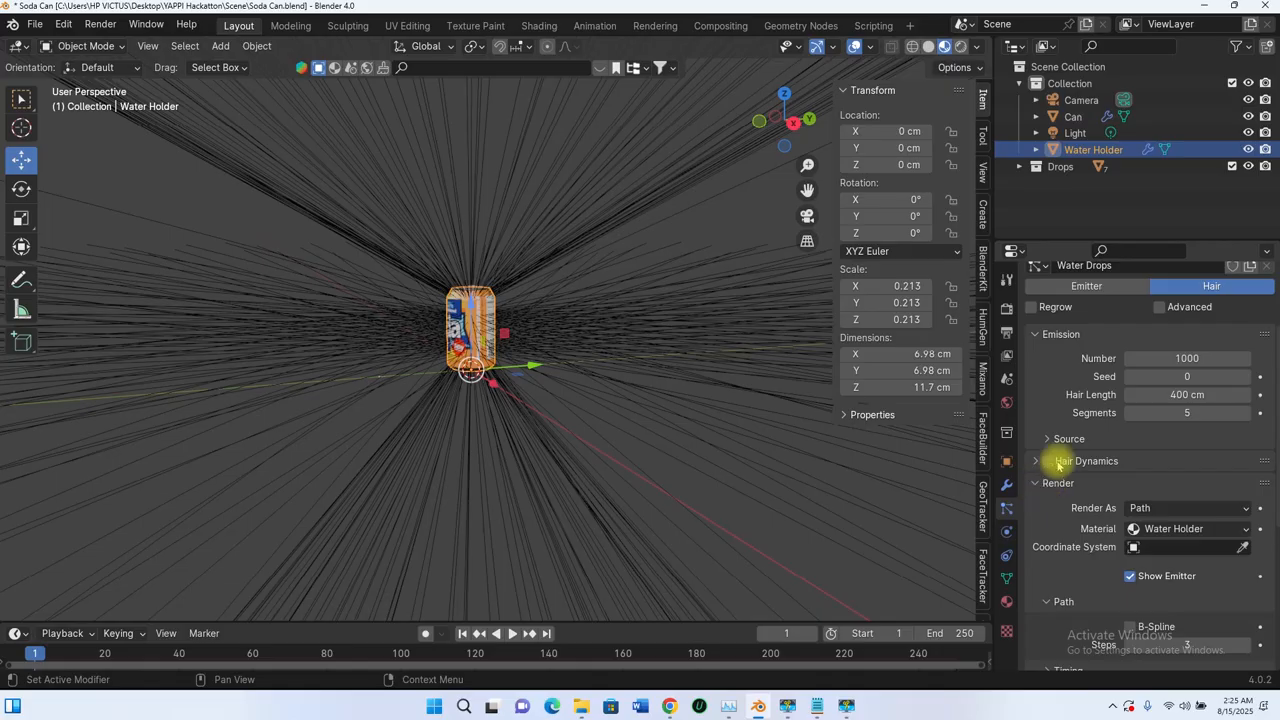
scroll(1110, 476, "down", 2)
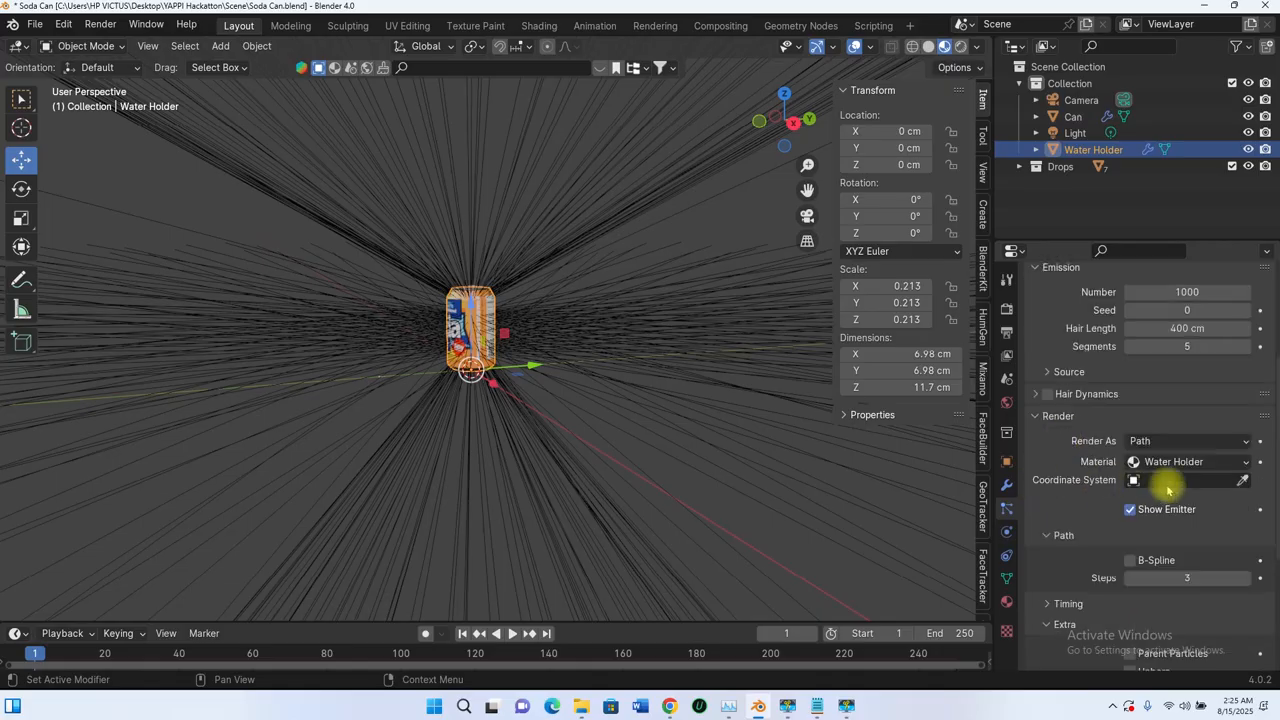
left_click(1243, 446)
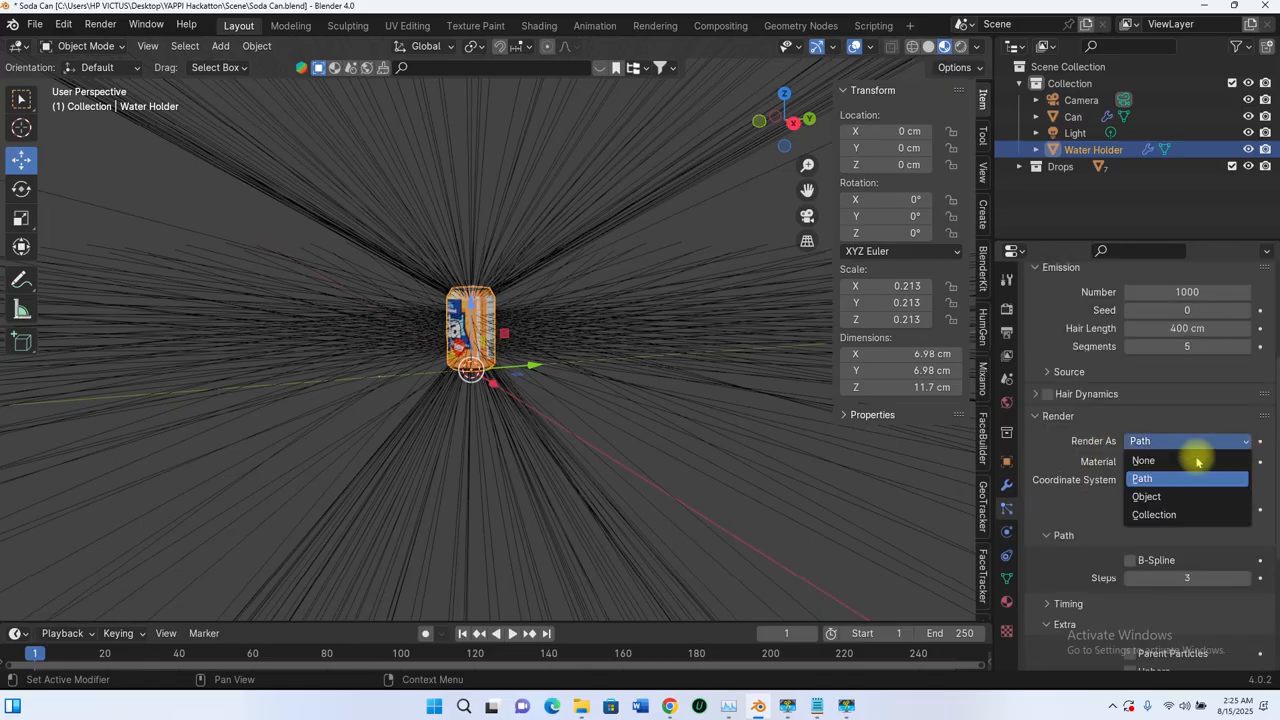
left_click(1143, 515)
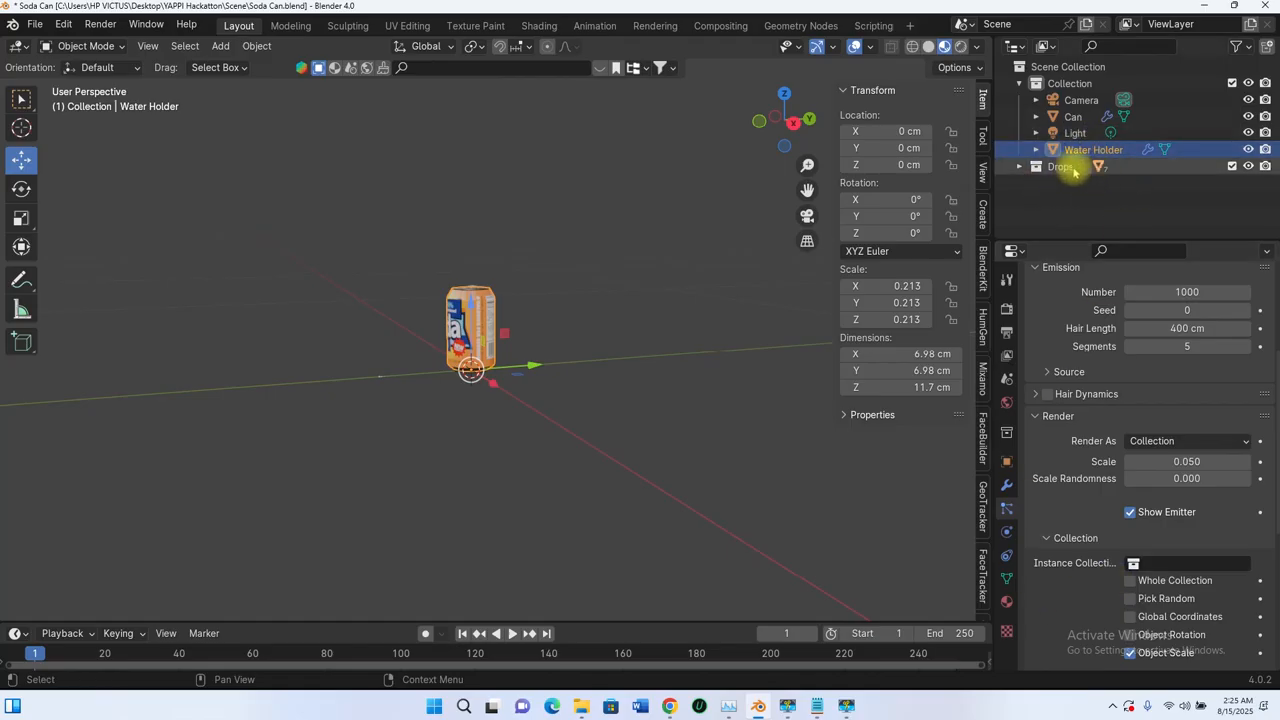
left_click(1152, 563)
left_click(1132, 405)
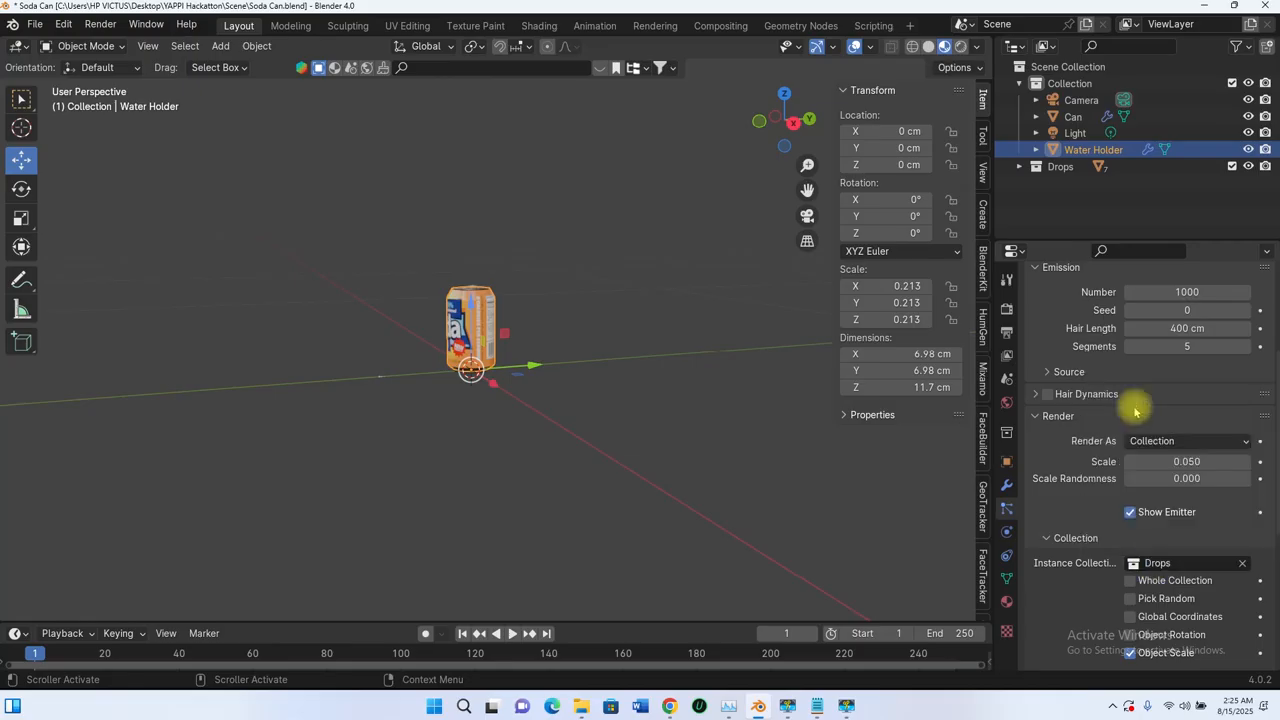
Step: Check the tiny drops on the can and raise their render scale to 0.365
scroll(493, 336, "up", 4)
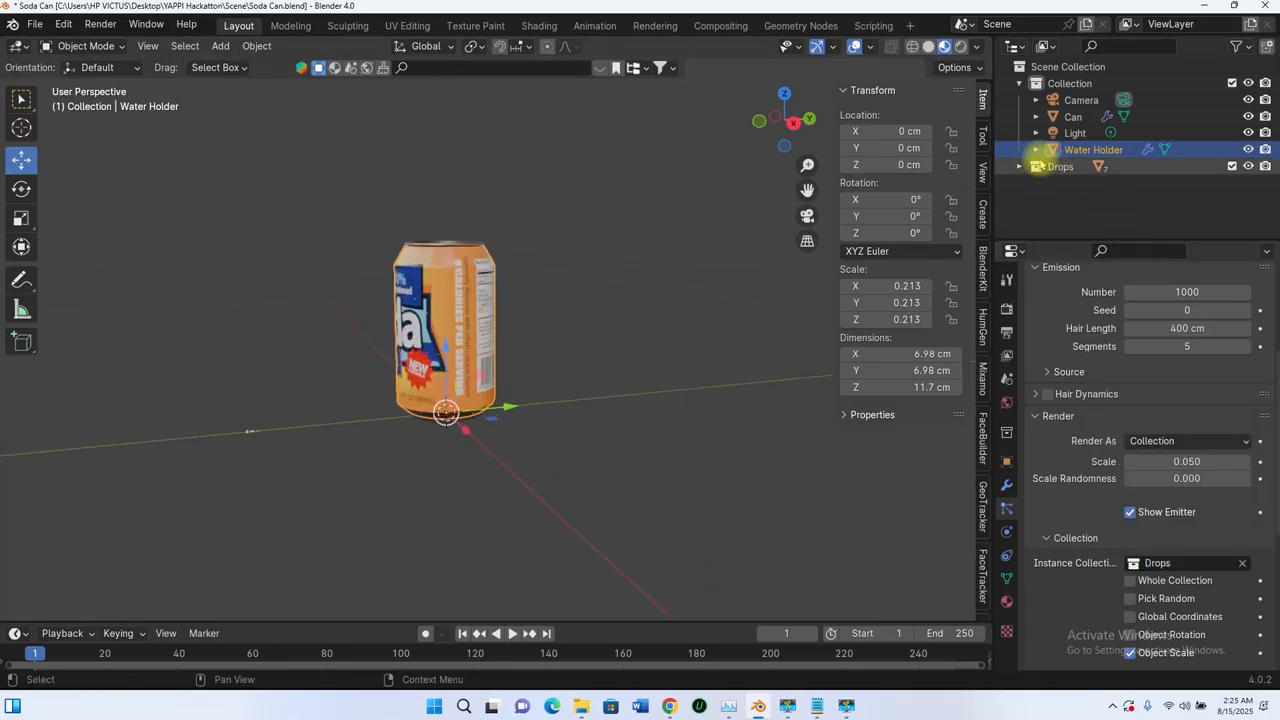
left_click(1021, 166)
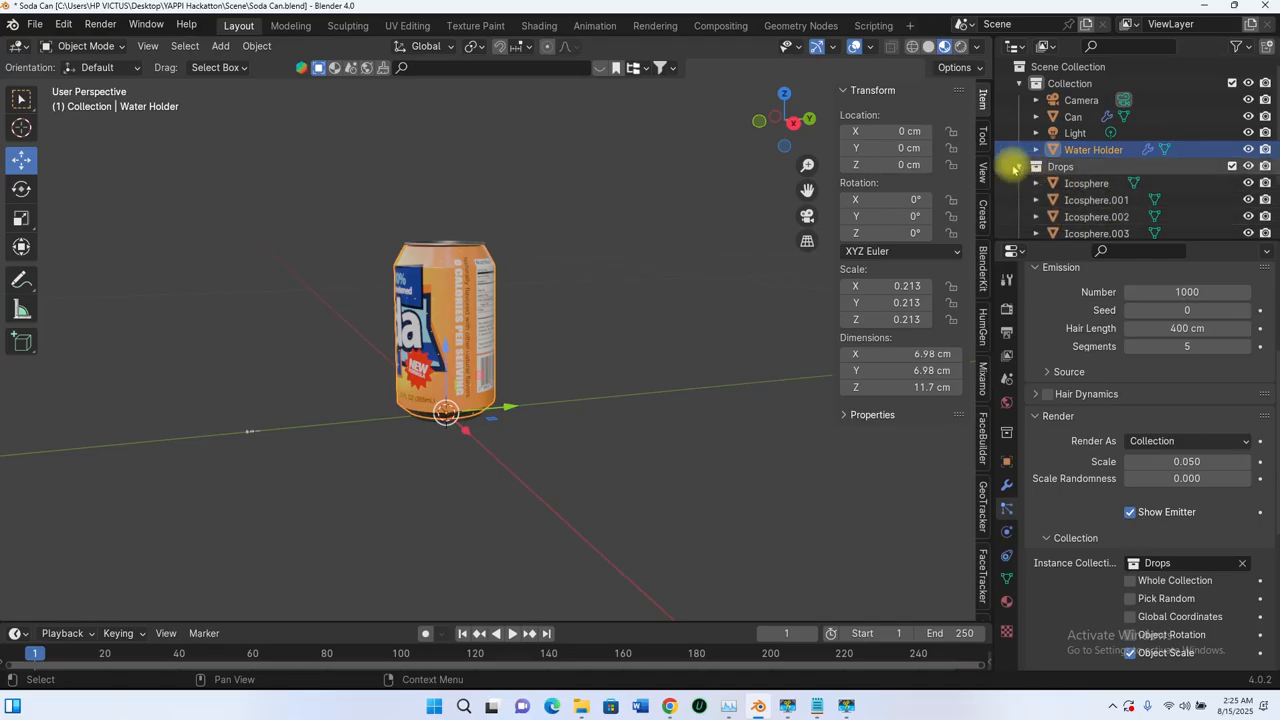
left_click(1019, 166)
scroll(478, 314, "up", 3)
scroll(631, 271, "up", 6)
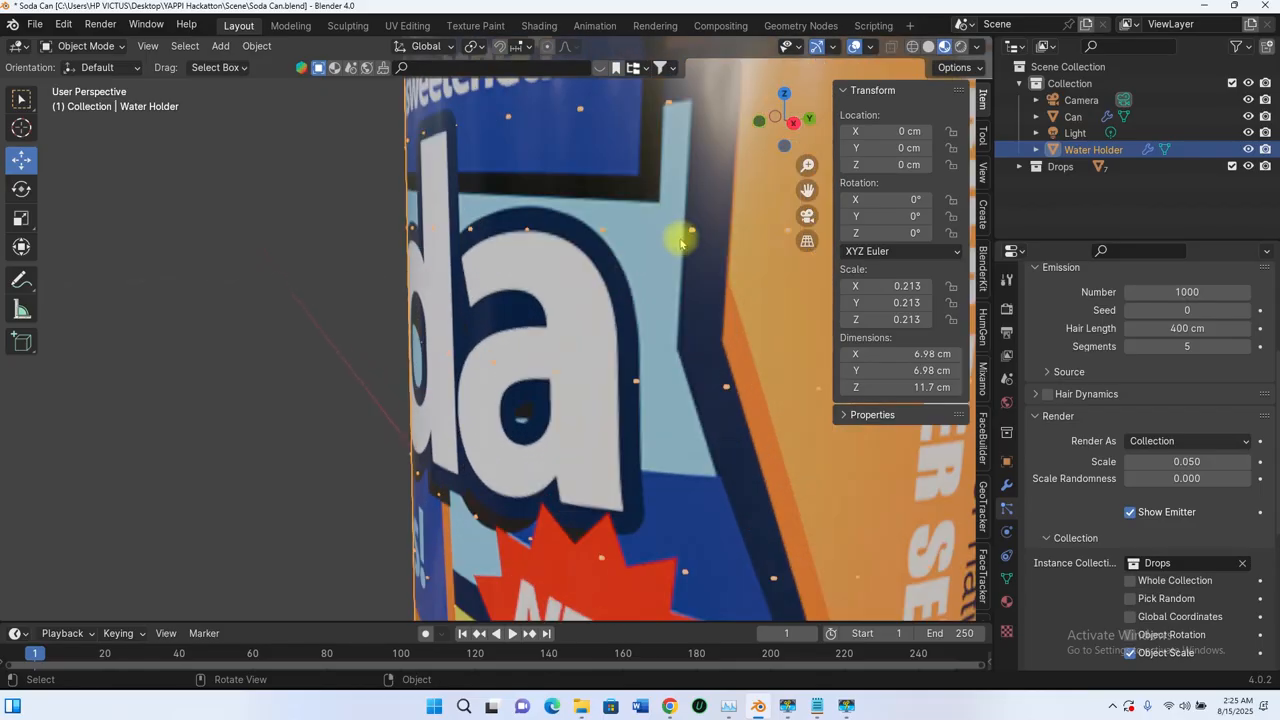
scroll(681, 243, "down", 7)
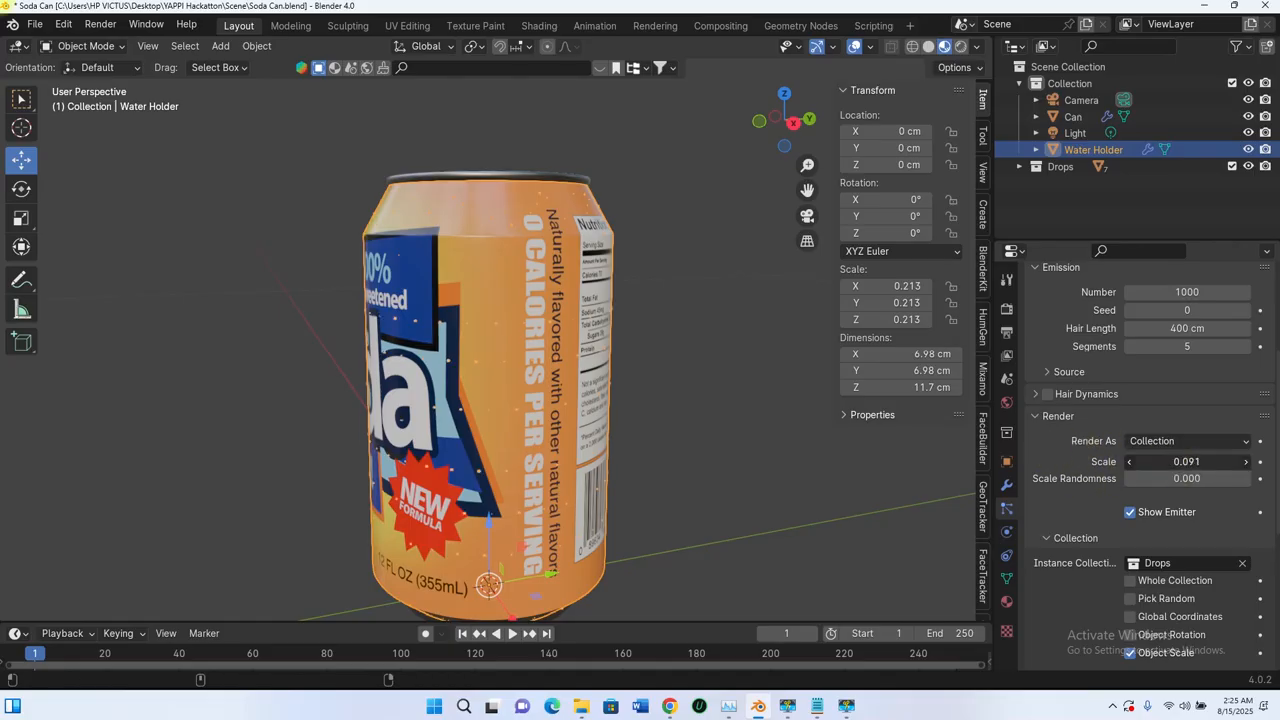
mouse_move(1187, 461)
left_mouse_down()
mouse_move(1230, 461)
mouse_move(1187, 461)
left_mouse_up()
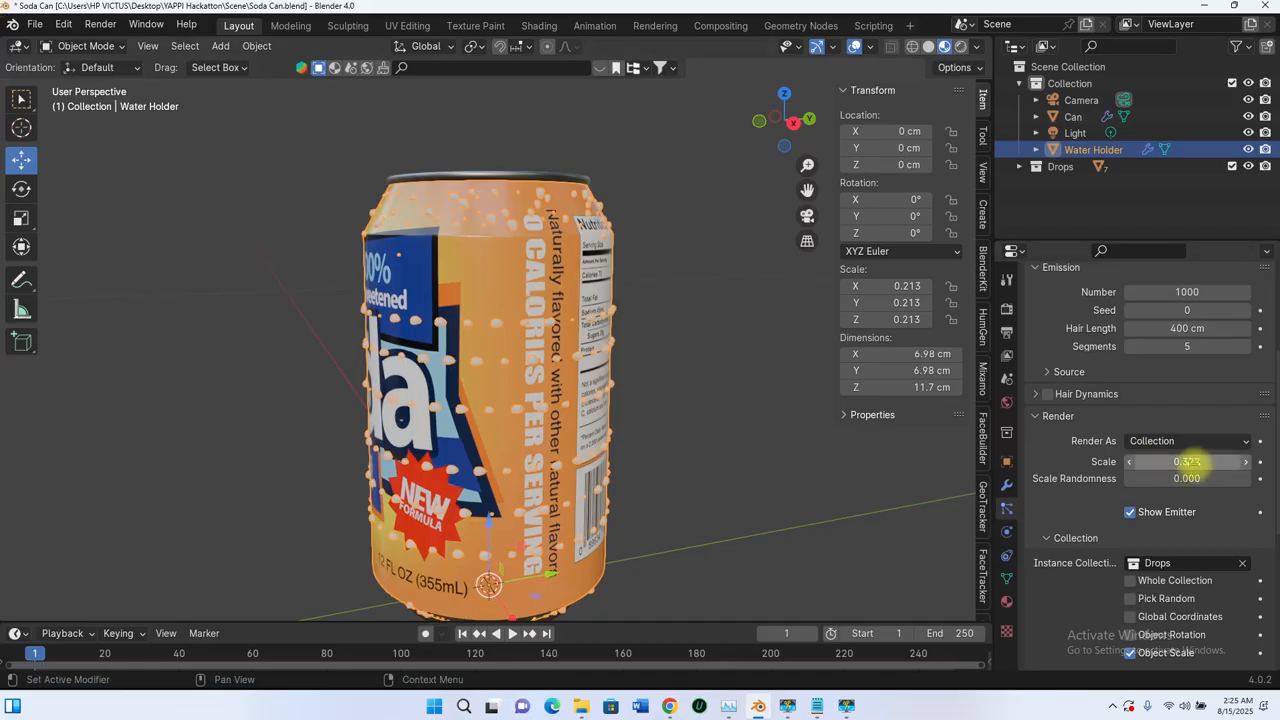
left_click_drag(1190, 461, 1193, 461)
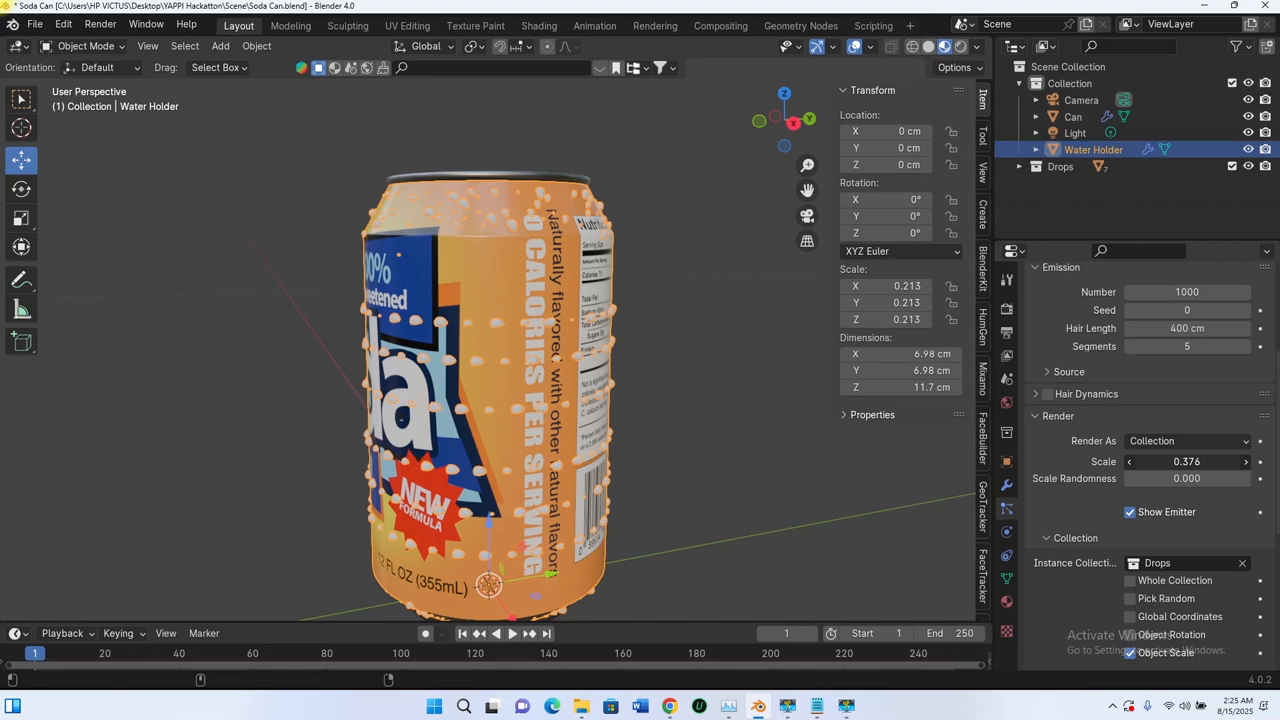
Step: Examine the size and orientation of the enlarged drops on the can's upper part
scroll(444, 230, "up", 2)
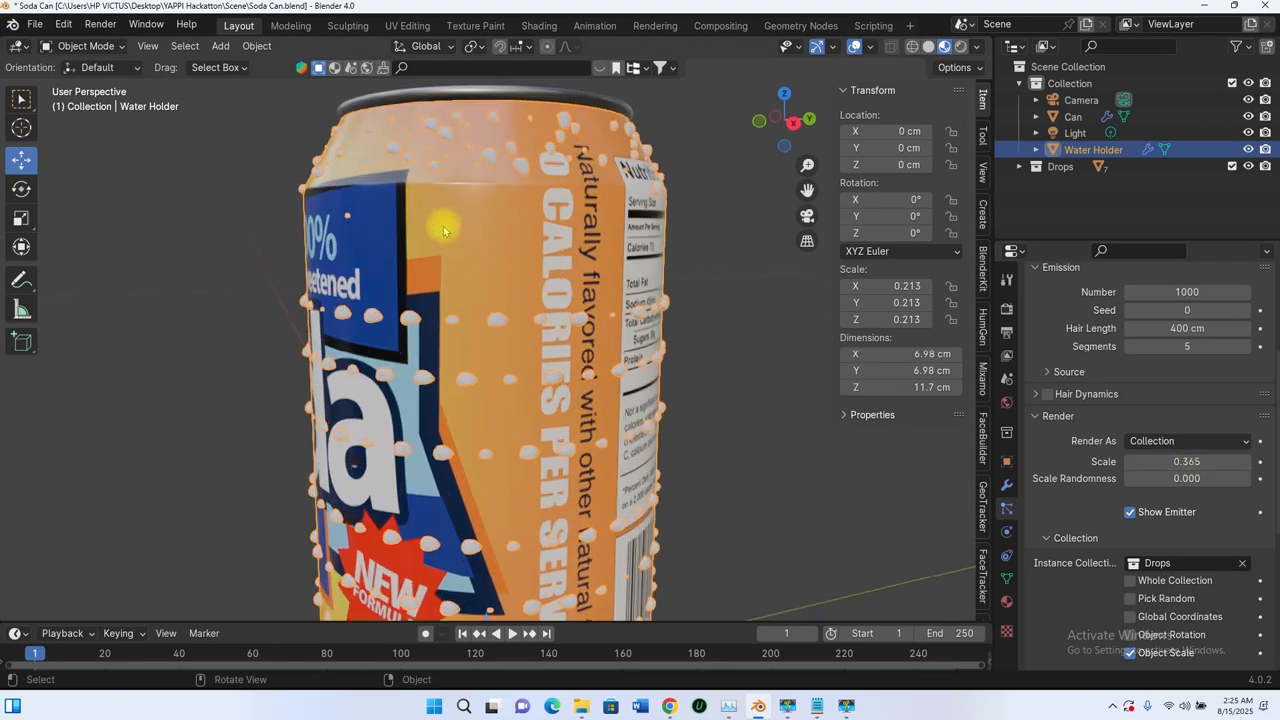
middle_click_drag(505, 222, 530, 268)
scroll(529, 268, "up", 3)
scroll(527, 258, "down", 2)
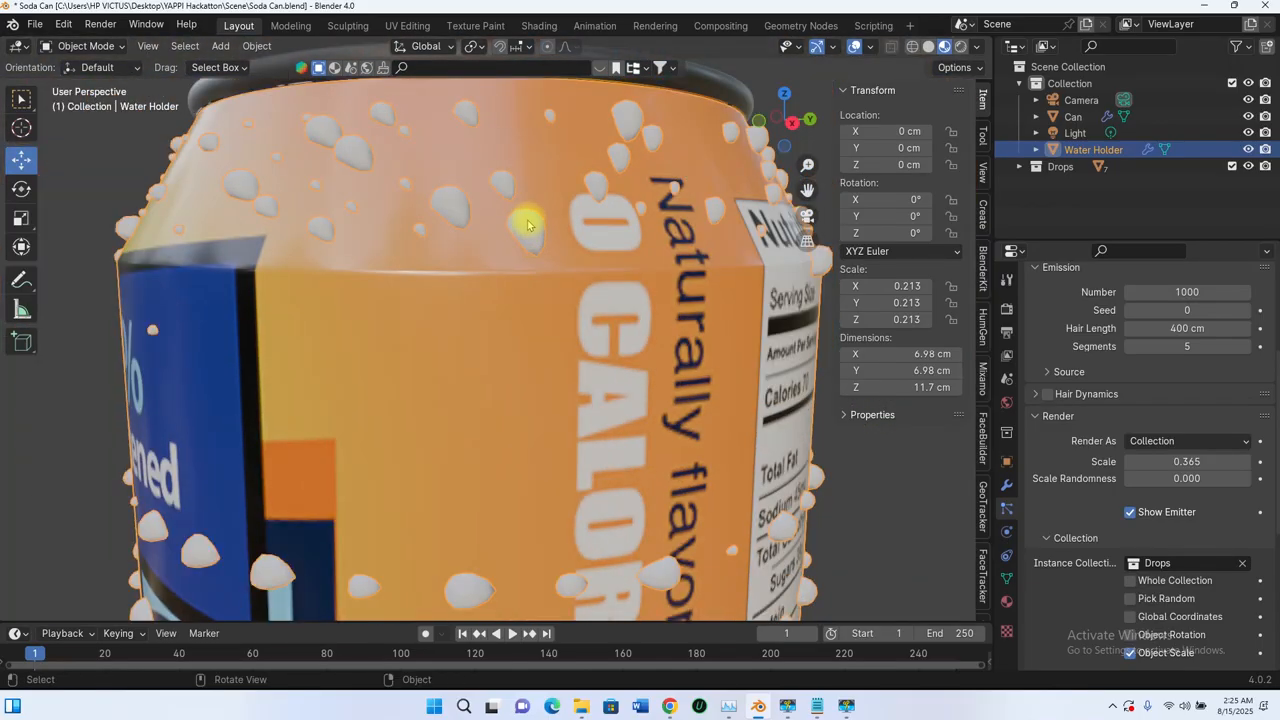
scroll(531, 257, "down", 2)
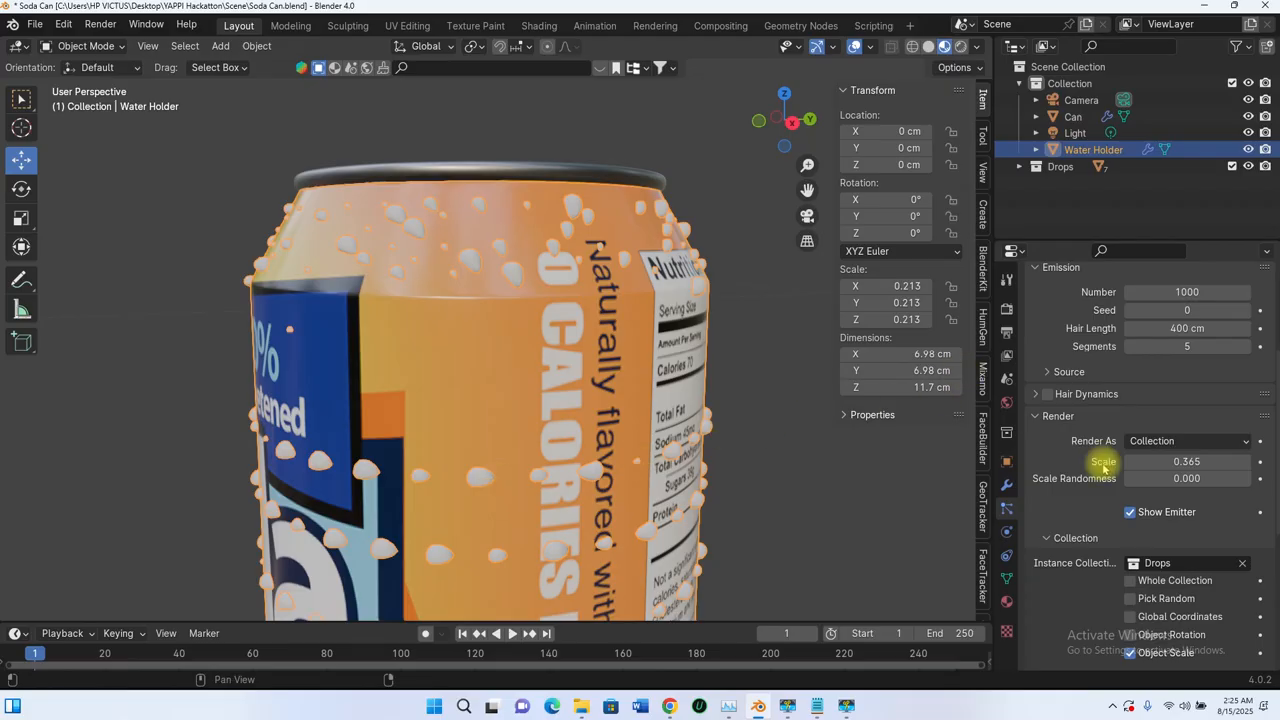
Step: Look through the Water Drops particle settings, enabling the Advanced options and disabling them again
scroll(1070, 440, "up", 3)
scroll(1070, 425, "up", 3)
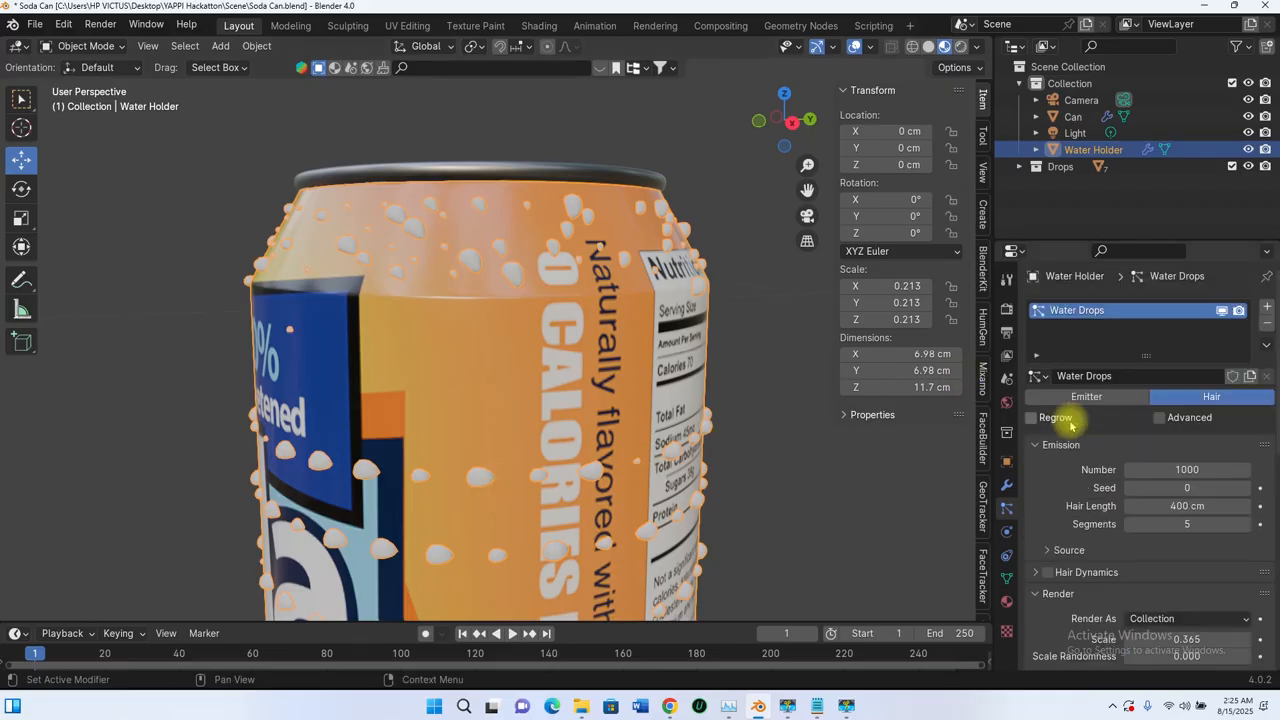
scroll(1064, 423, "down", 3)
scroll(1065, 440, "up", 3)
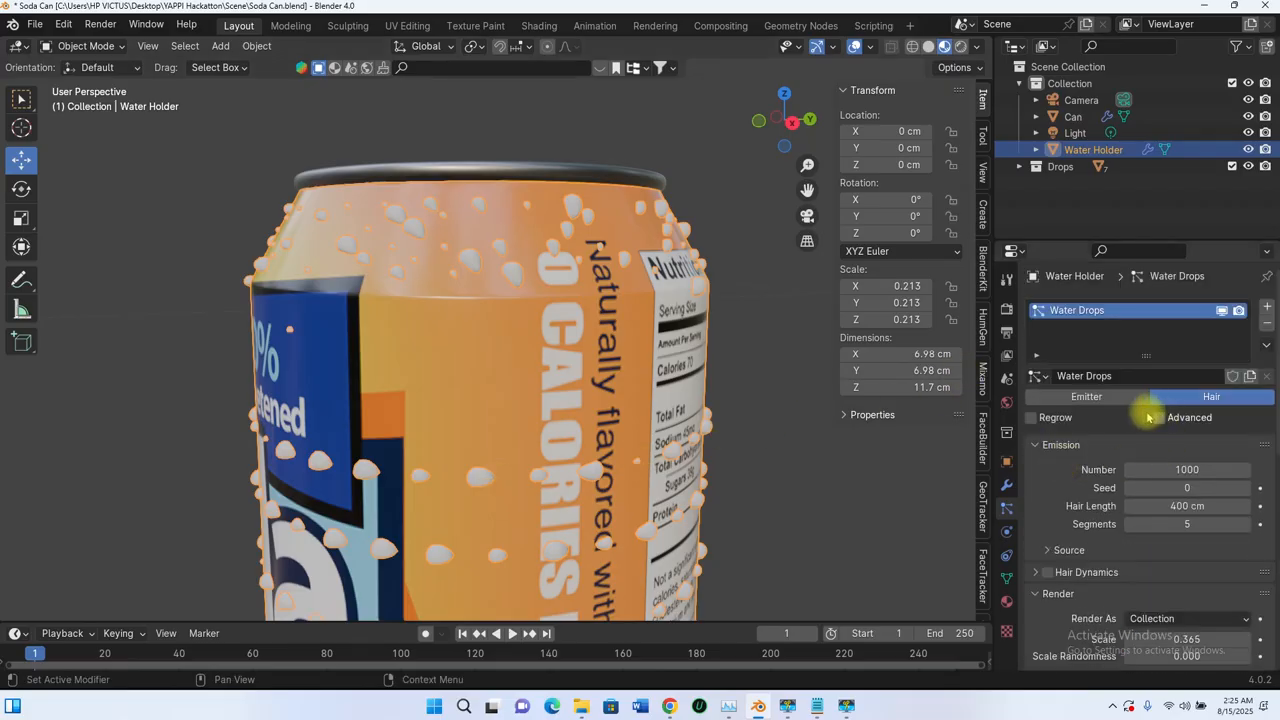
scroll(1100, 478, "down", 6)
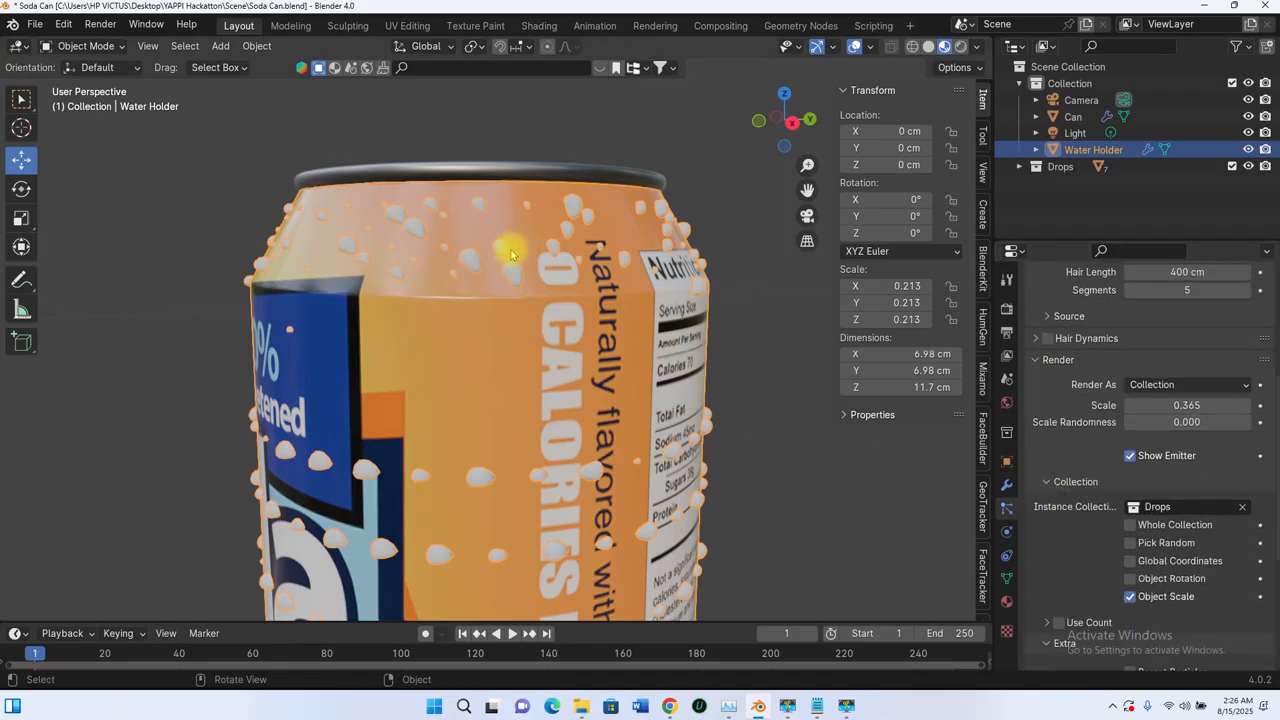
scroll(1072, 410, "down", 6)
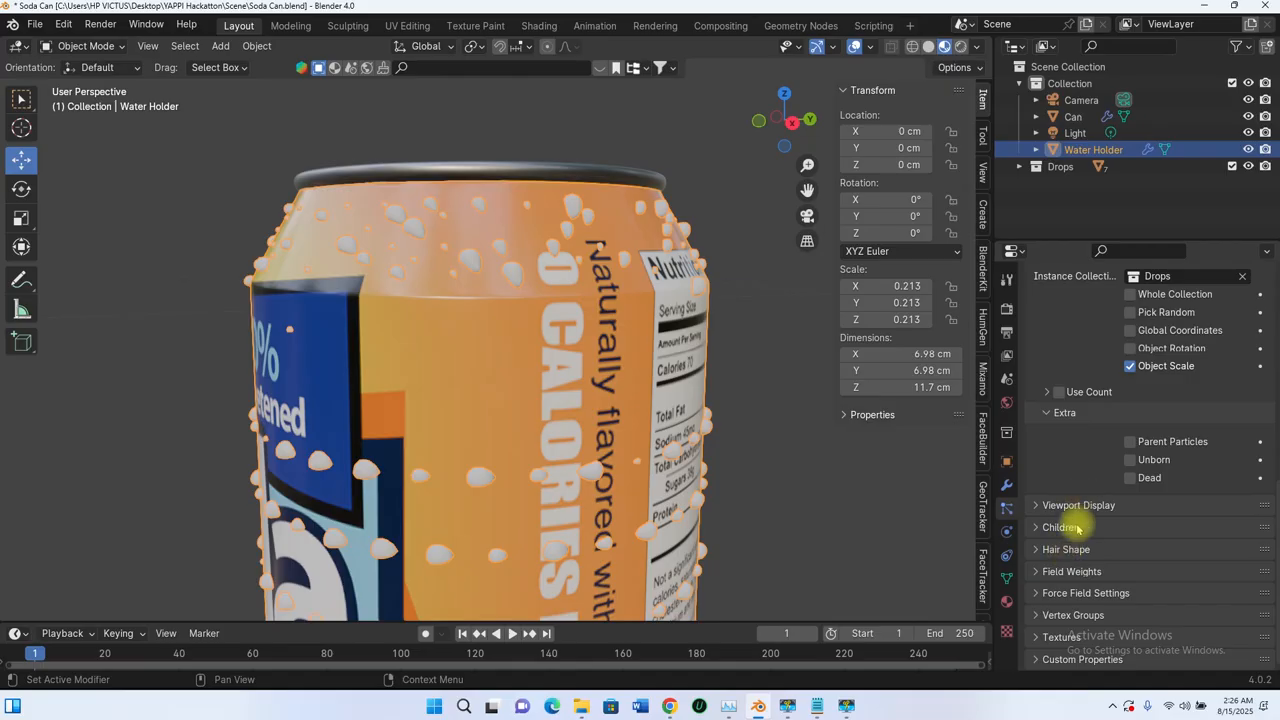
scroll(1086, 594, "up", 12)
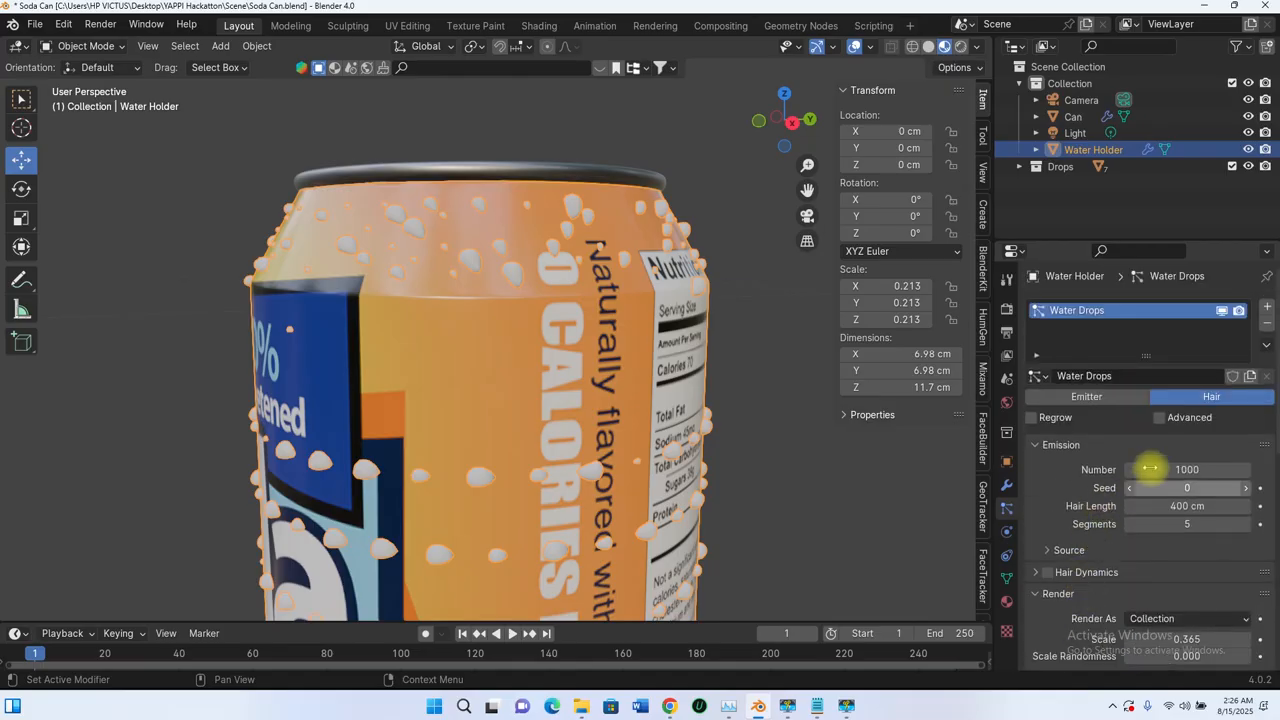
left_click(1158, 418)
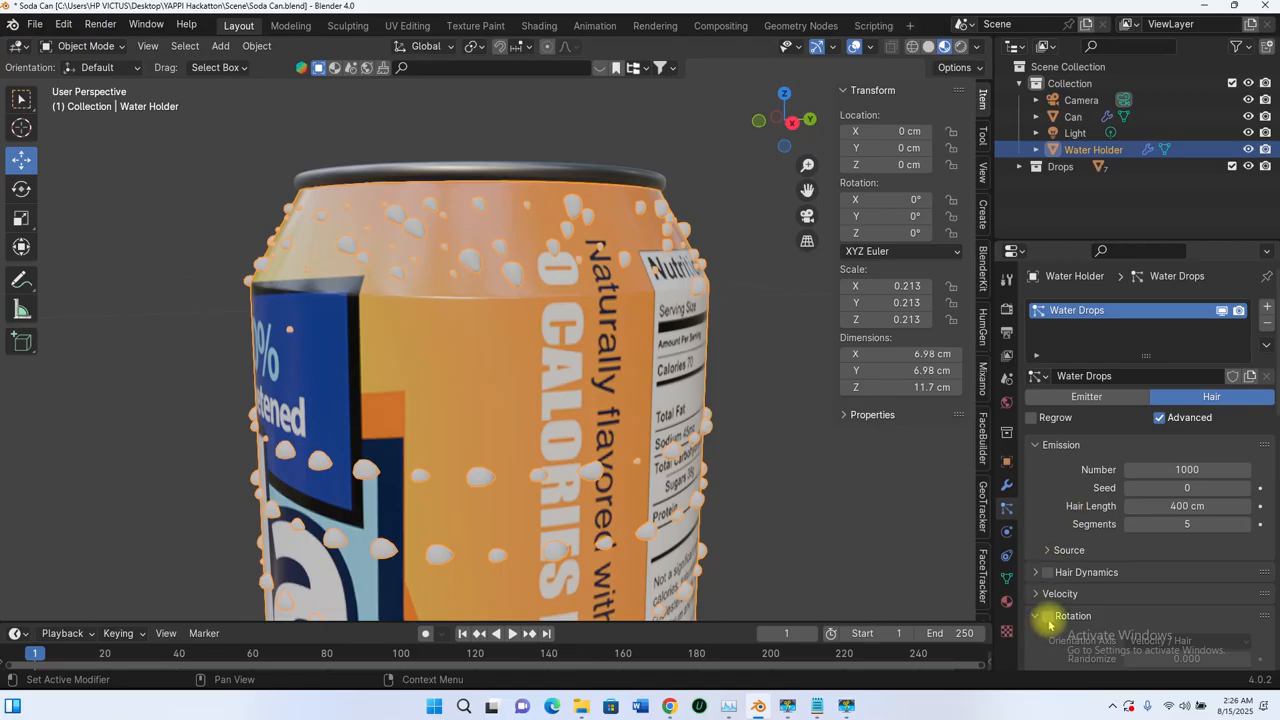
left_click(1160, 418)
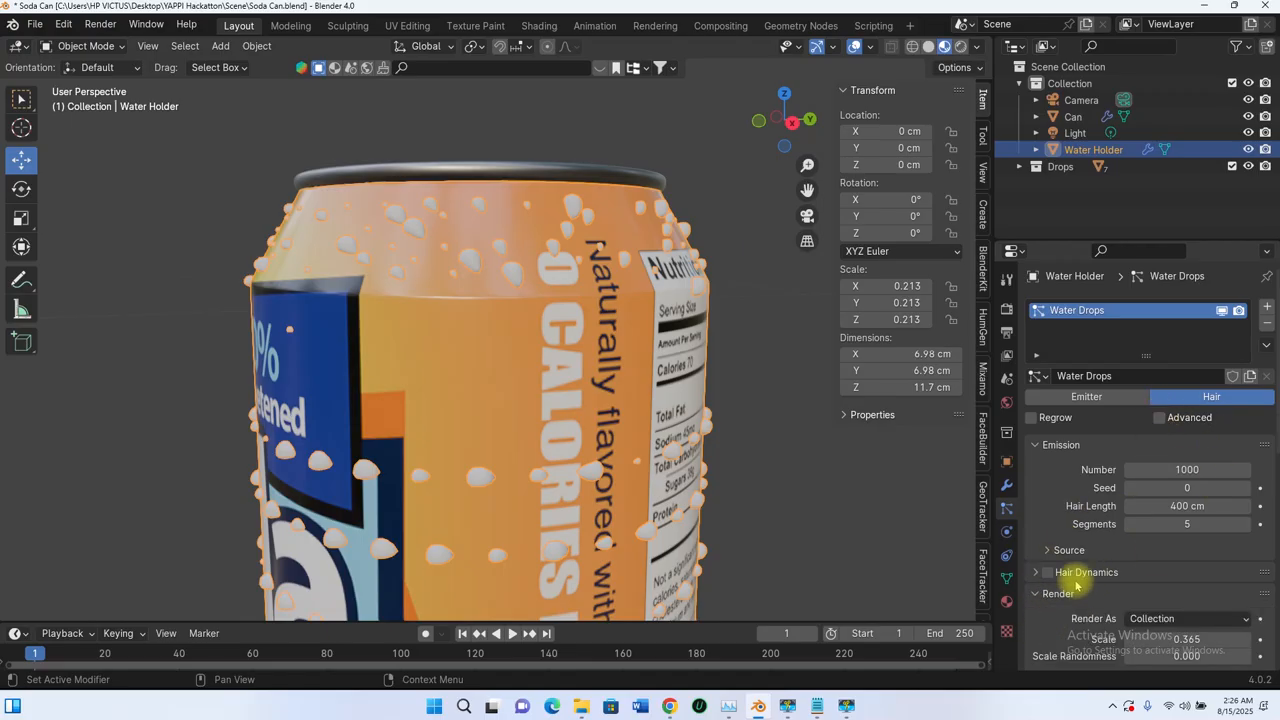
Step: Enable the Advanced hair options and Rotation for the Water Drops particles, and set the orientation axis to Normal
scroll(1077, 584, "down", 2)
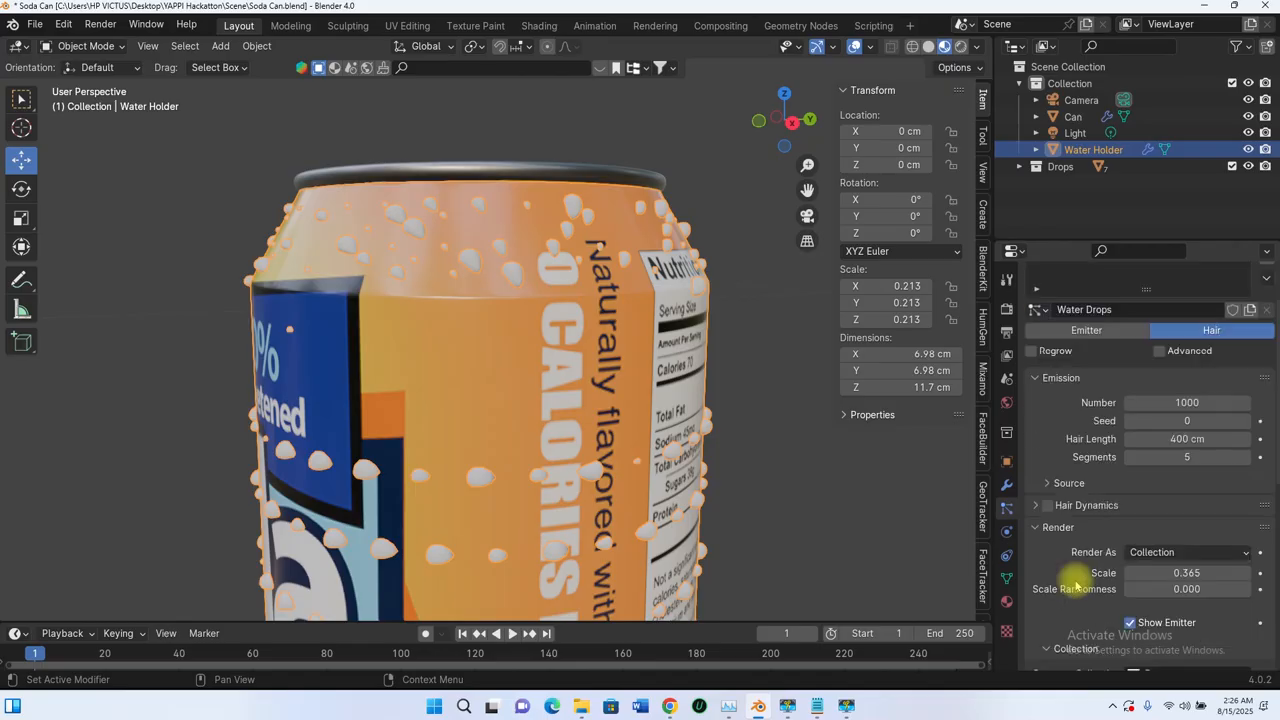
left_click(1160, 350)
scroll(1053, 517, "down", 4)
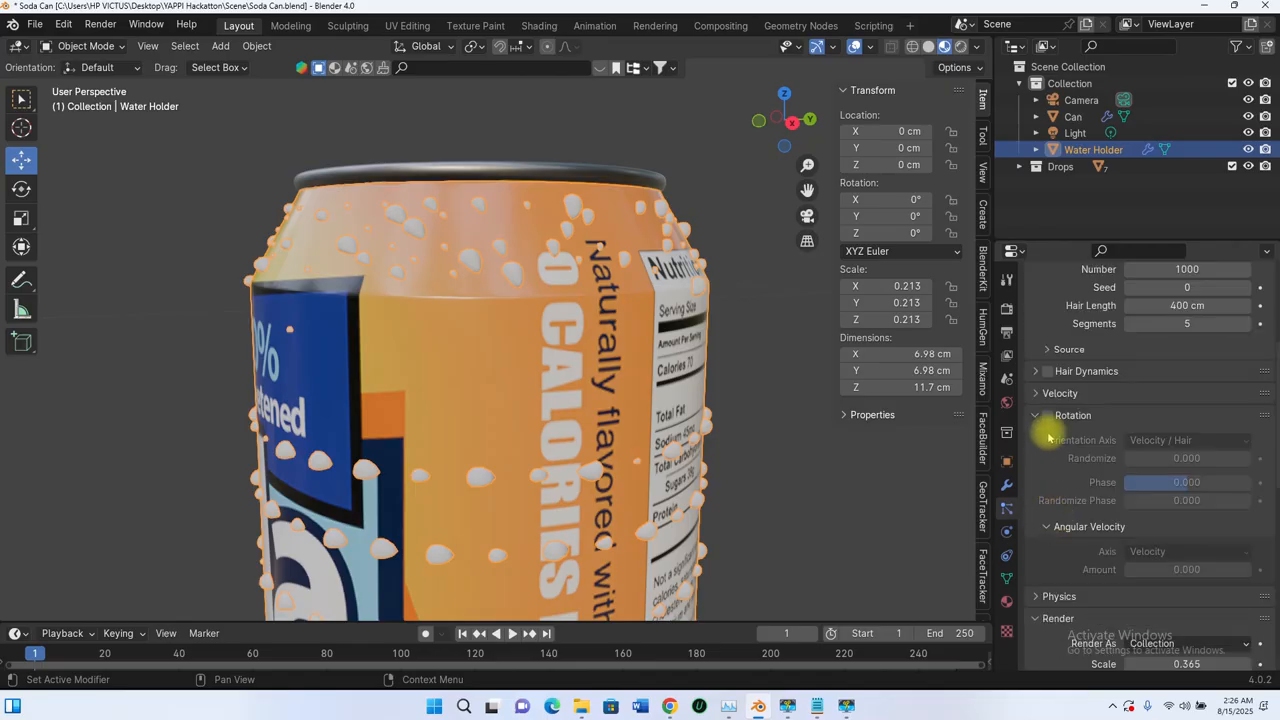
left_click(1048, 415)
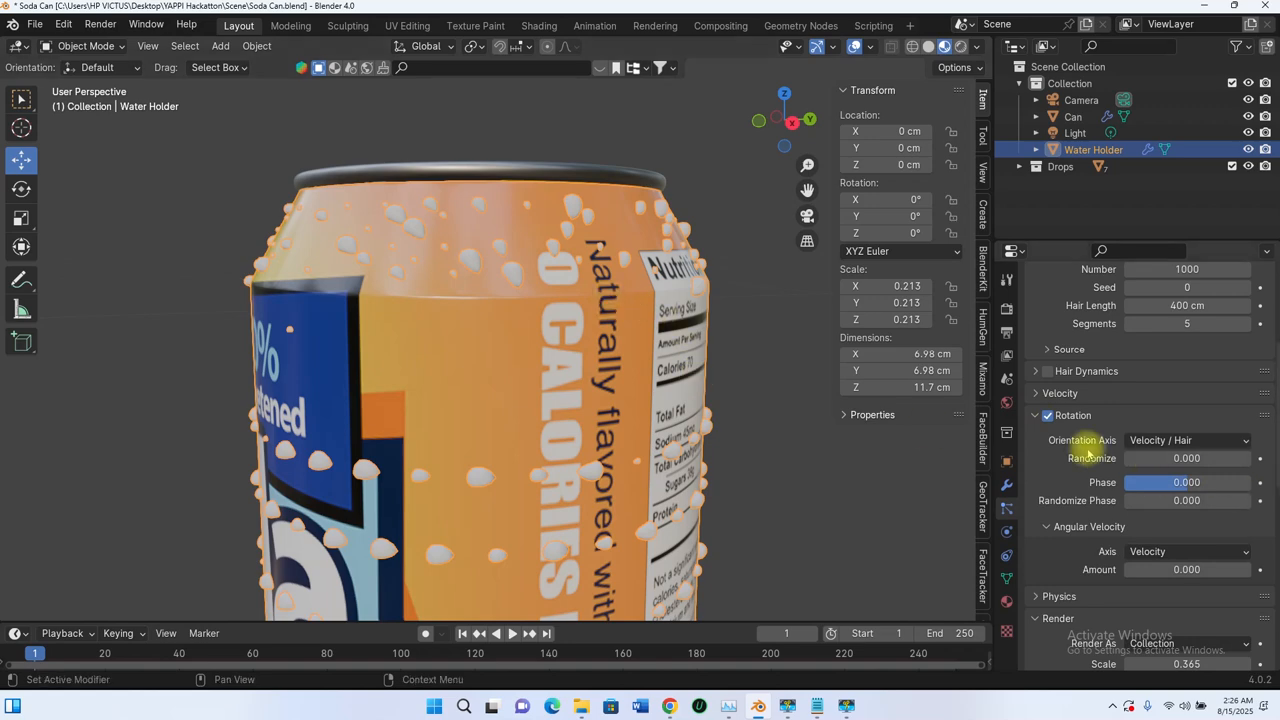
left_click(1186, 440)
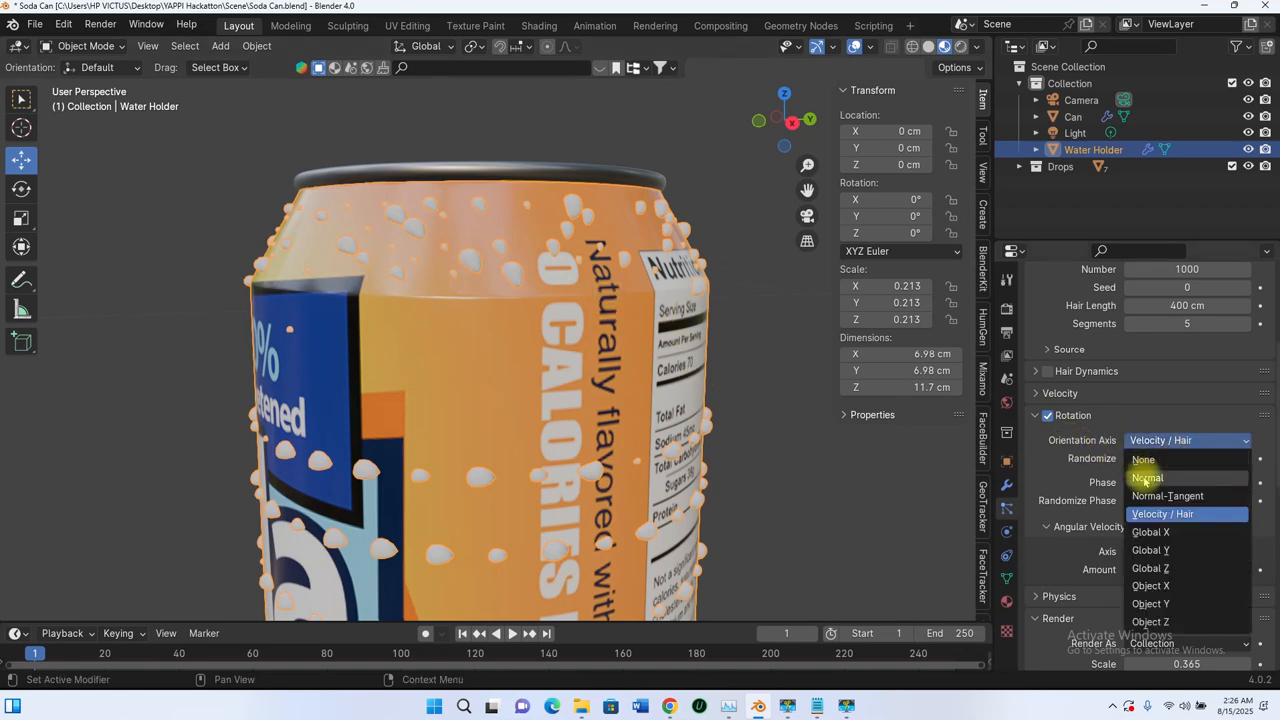
left_click(1147, 478)
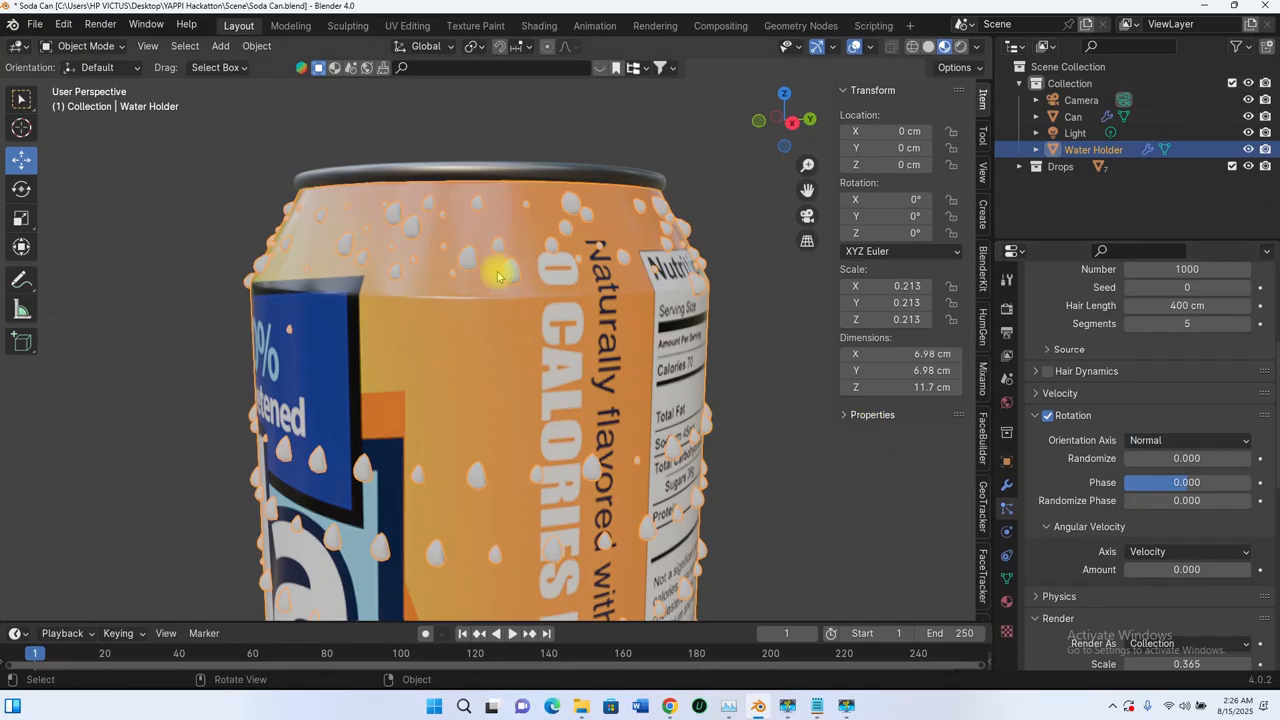
Step: Examine the drops' orientation and distribution around the front, shoulder and back of the can
middle_click_drag(510, 290, 588, 272)
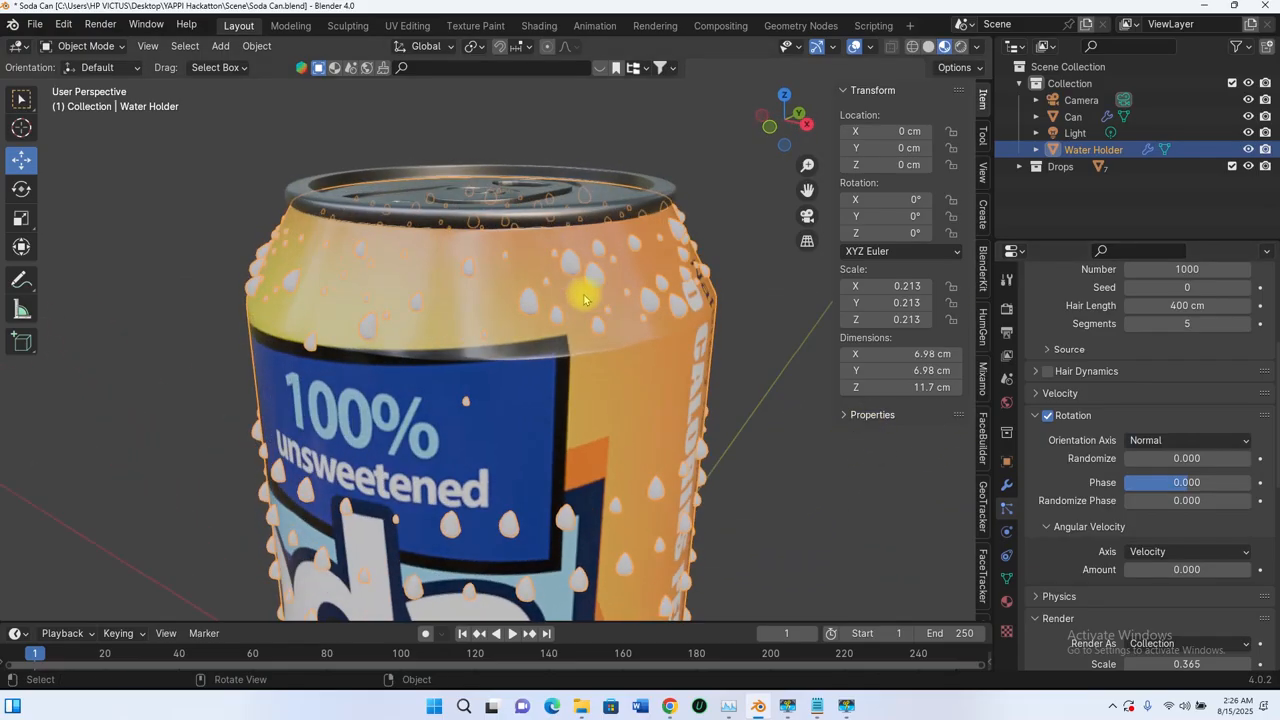
scroll(620, 245, "up", 5)
scroll(630, 195, "down", 8)
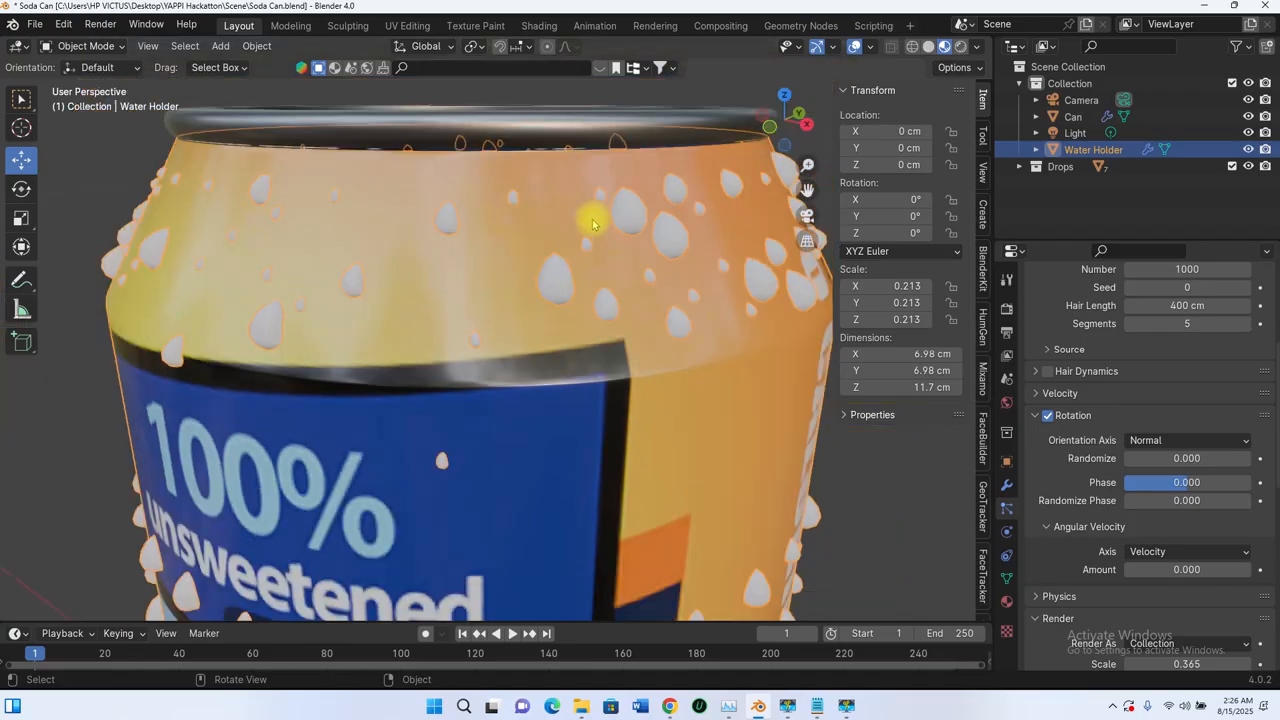
middle_click_drag(585, 260, 502, 384)
scroll(490, 383, "up", 4)
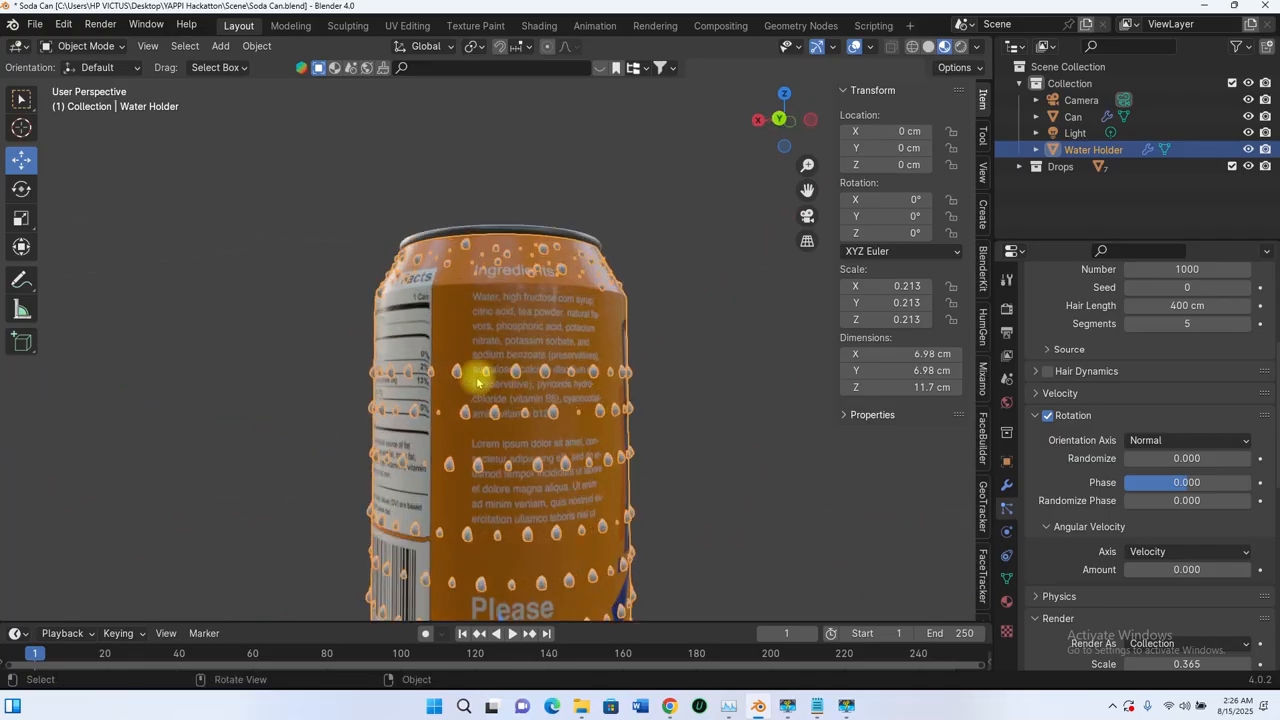
scroll(541, 411, "down", 3)
middle_click_drag(523, 306, 593, 298)
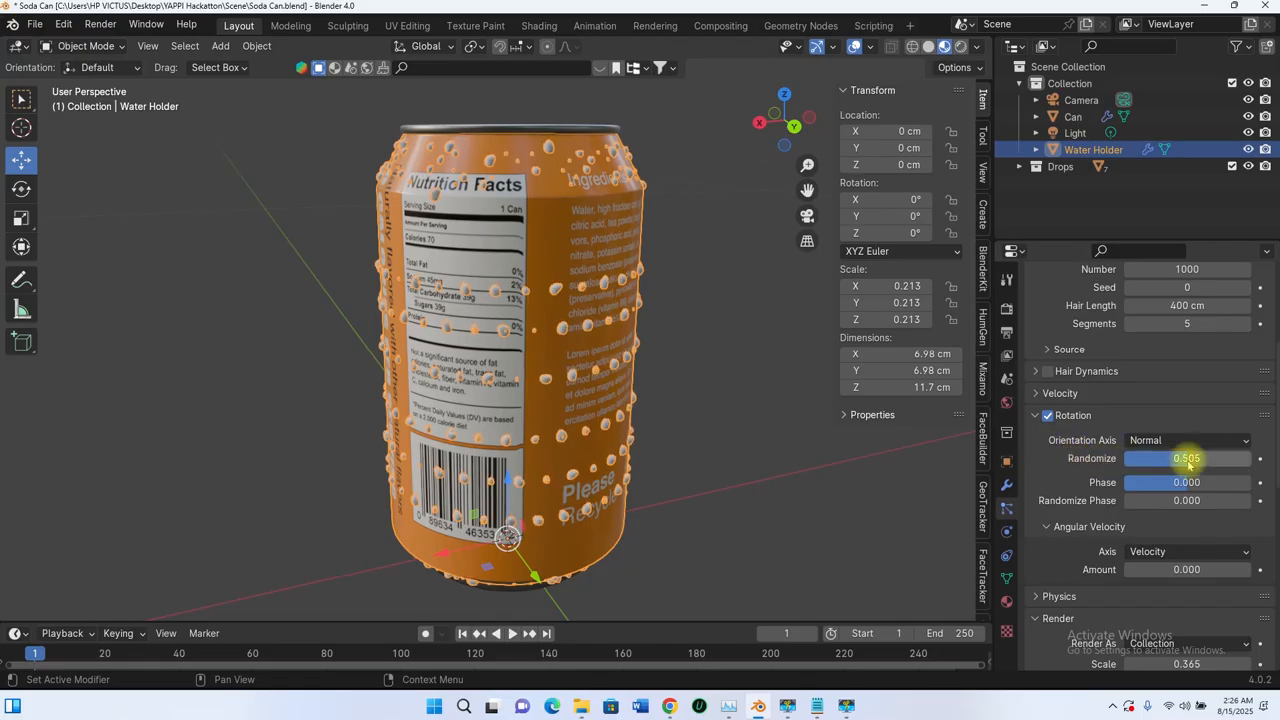
Step: Try randomizing the drops' rotation by 0.505 and their phase by 0.510, resetting each to 0
left_click_drag(1129, 458, 1123, 459)
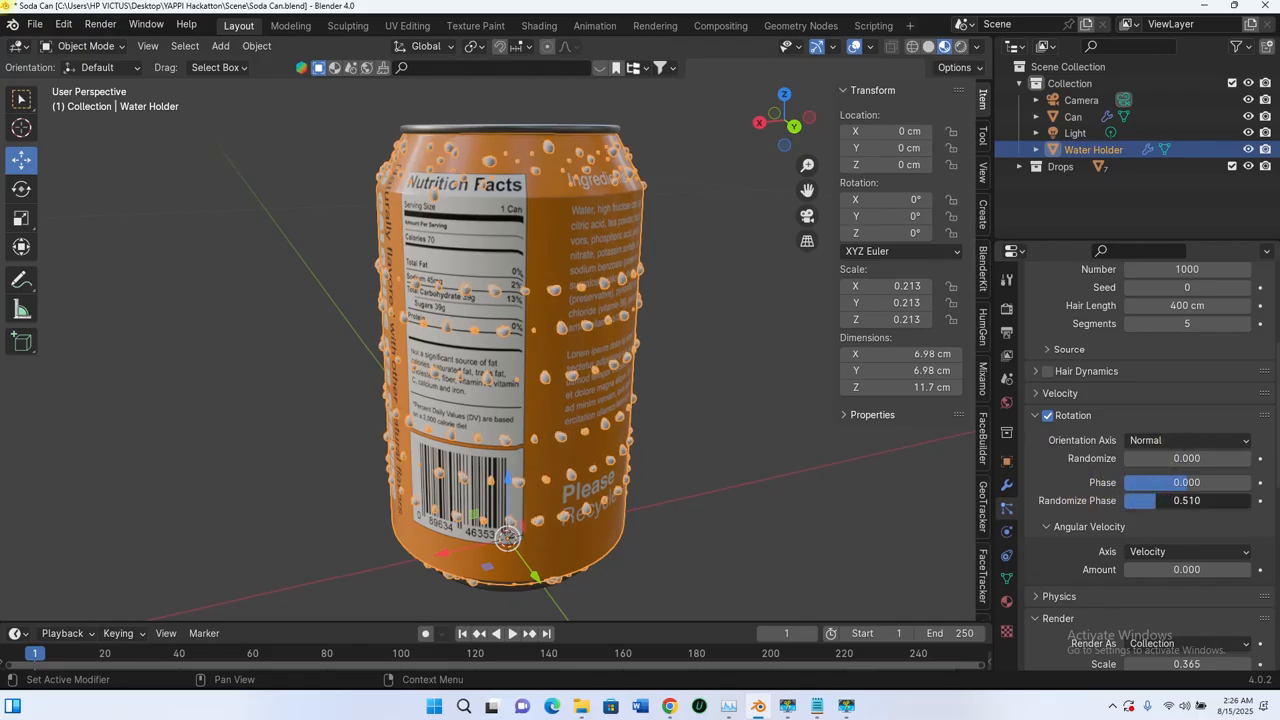
left_click_drag(1155, 500, 1124, 500)
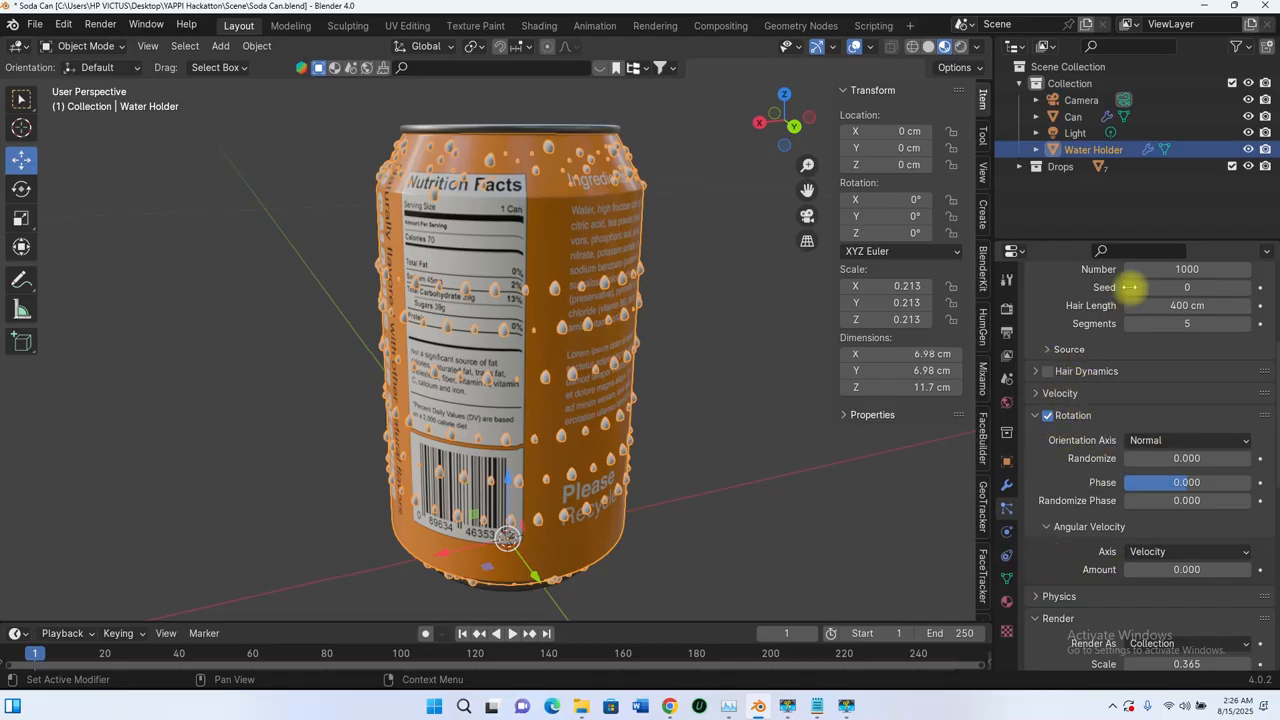
Step: Try emission seeds up to 3 for the drop layout and return the seed to 0
scroll(1094, 337, "up", 4)
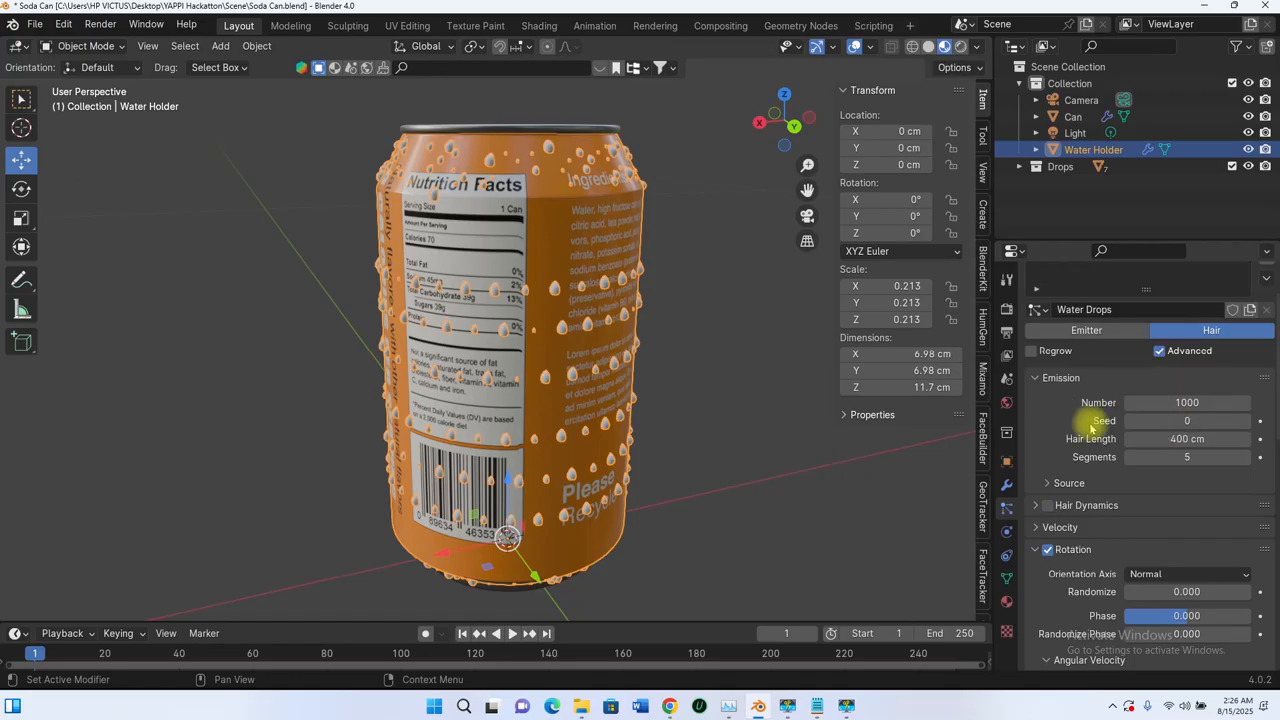
scroll(1090, 420, "down", 1)
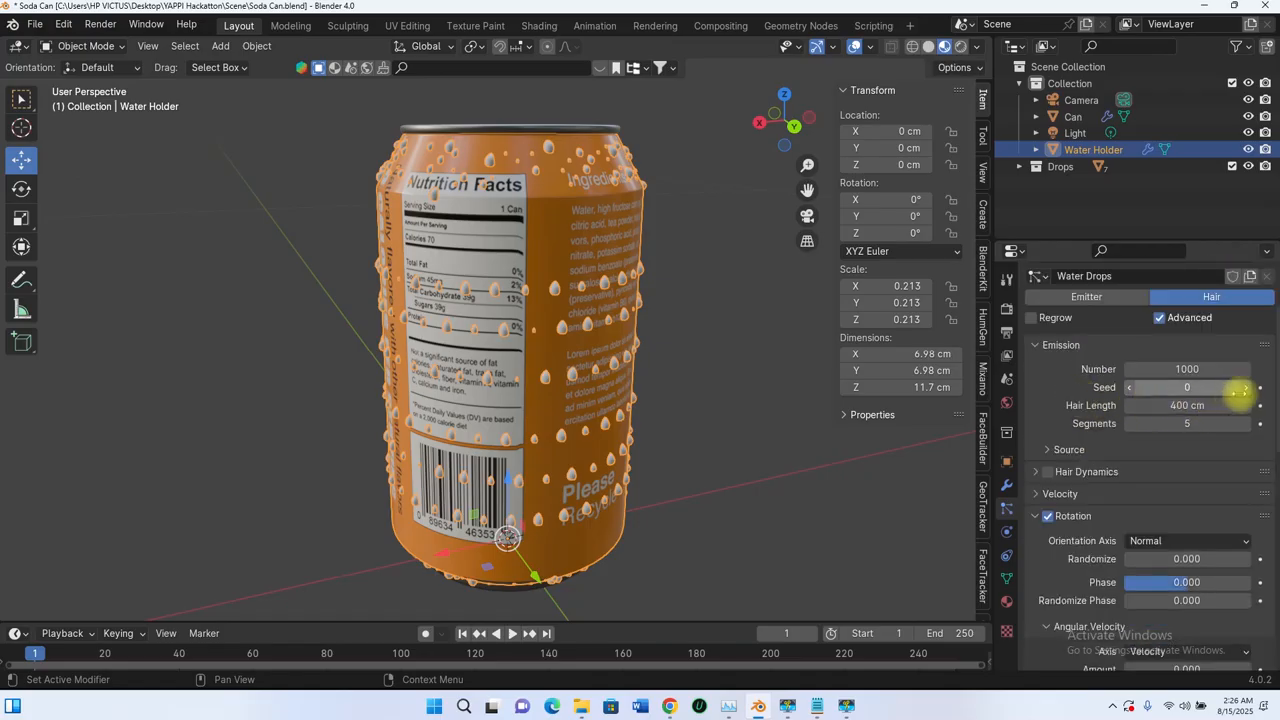
left_click(1244, 390)
left_click(1245, 391)
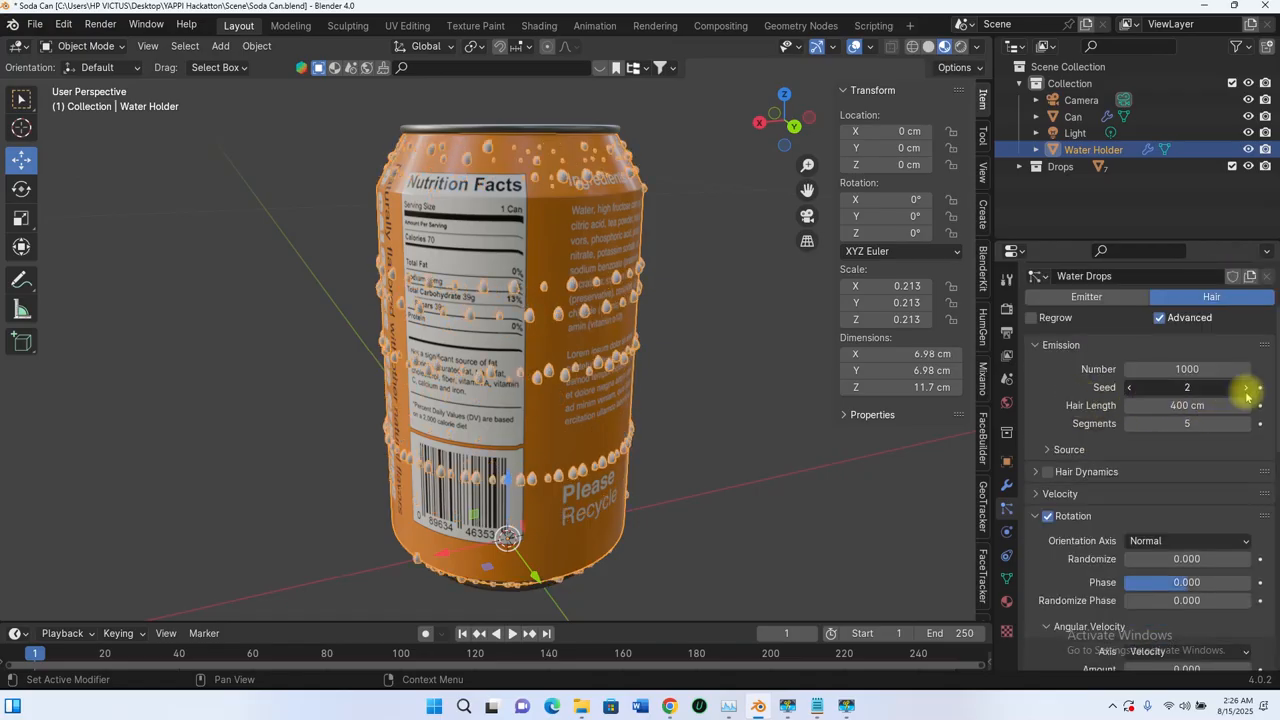
left_click(1246, 392)
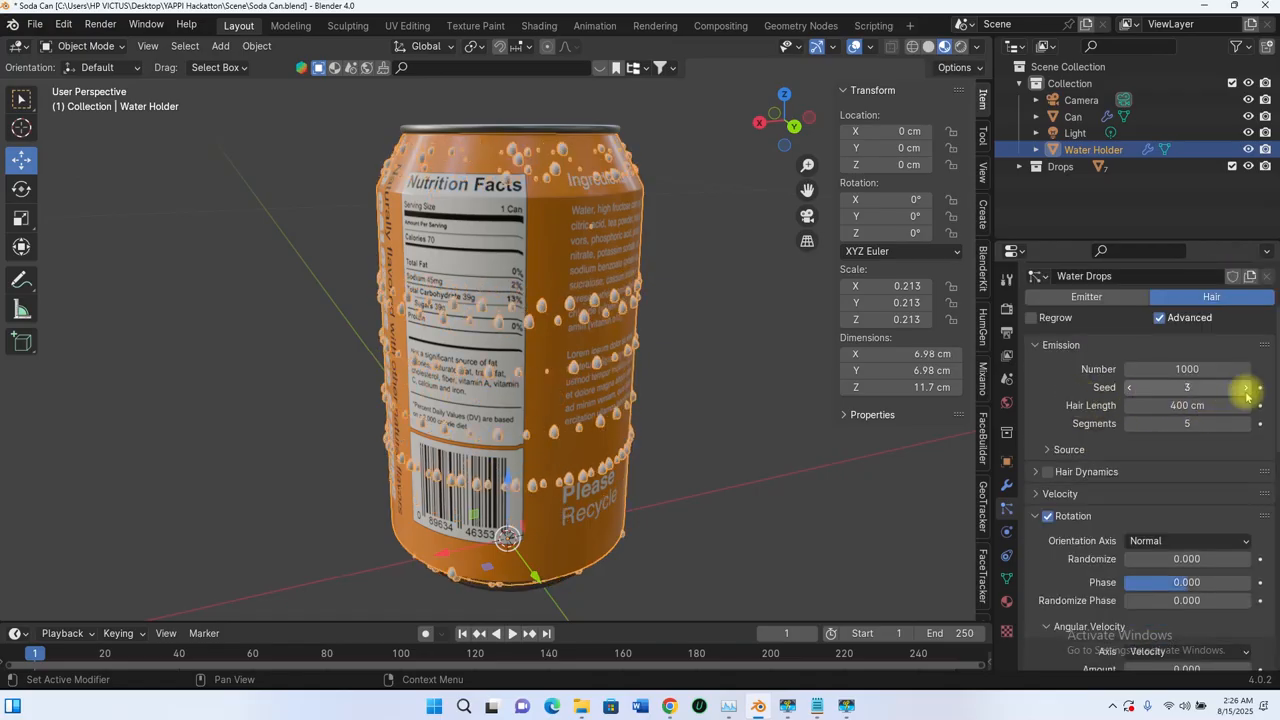
left_click(1128, 389)
left_click(1128, 389)
left_click(1128, 389)
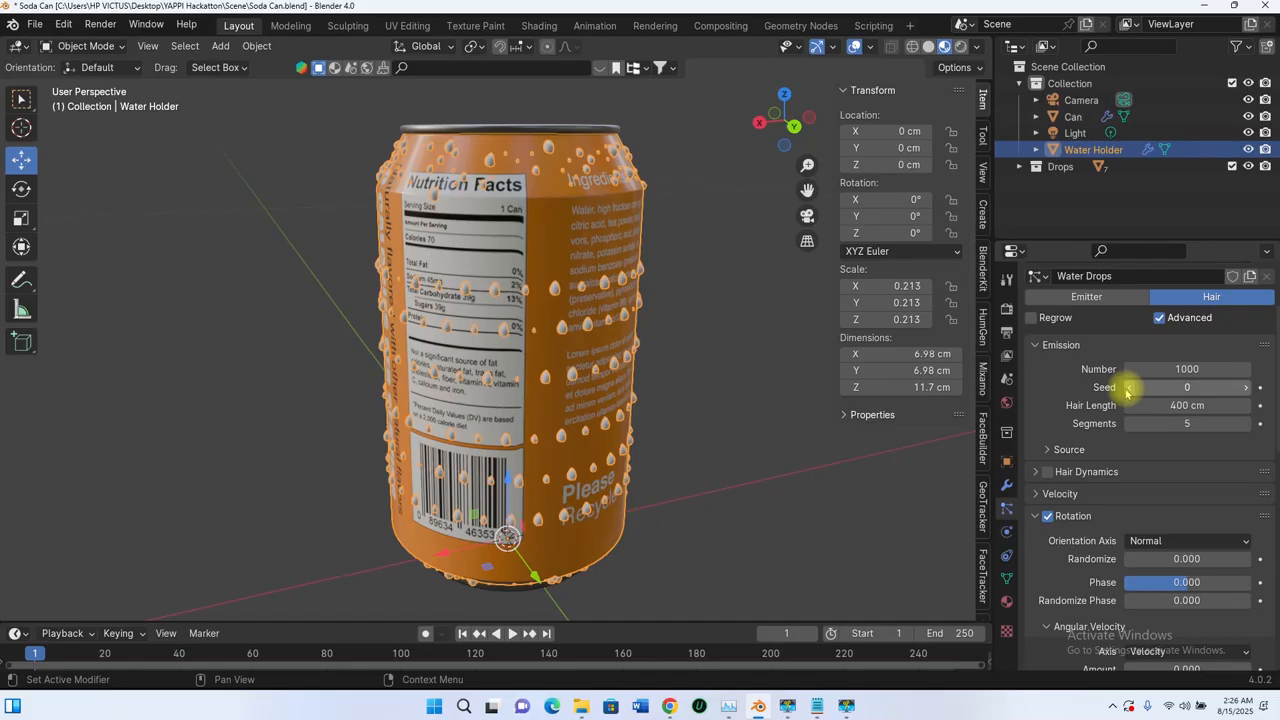
Step: Edit the Water Holder mesh from the back view and add 10 evenly spaced horizontal loop cuts along its straight wall
scroll(604, 290, "down", 3)
middle_click_drag(604, 290, 563, 289)
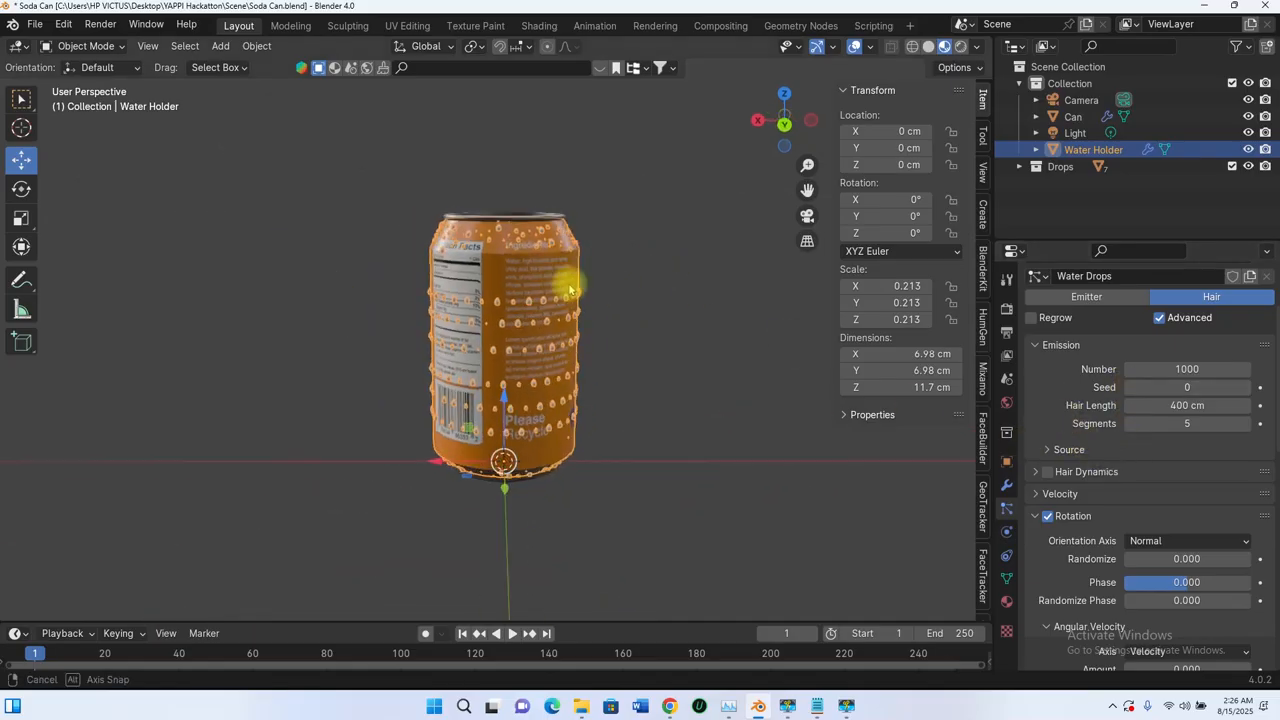
scroll(563, 300, "up", 5)
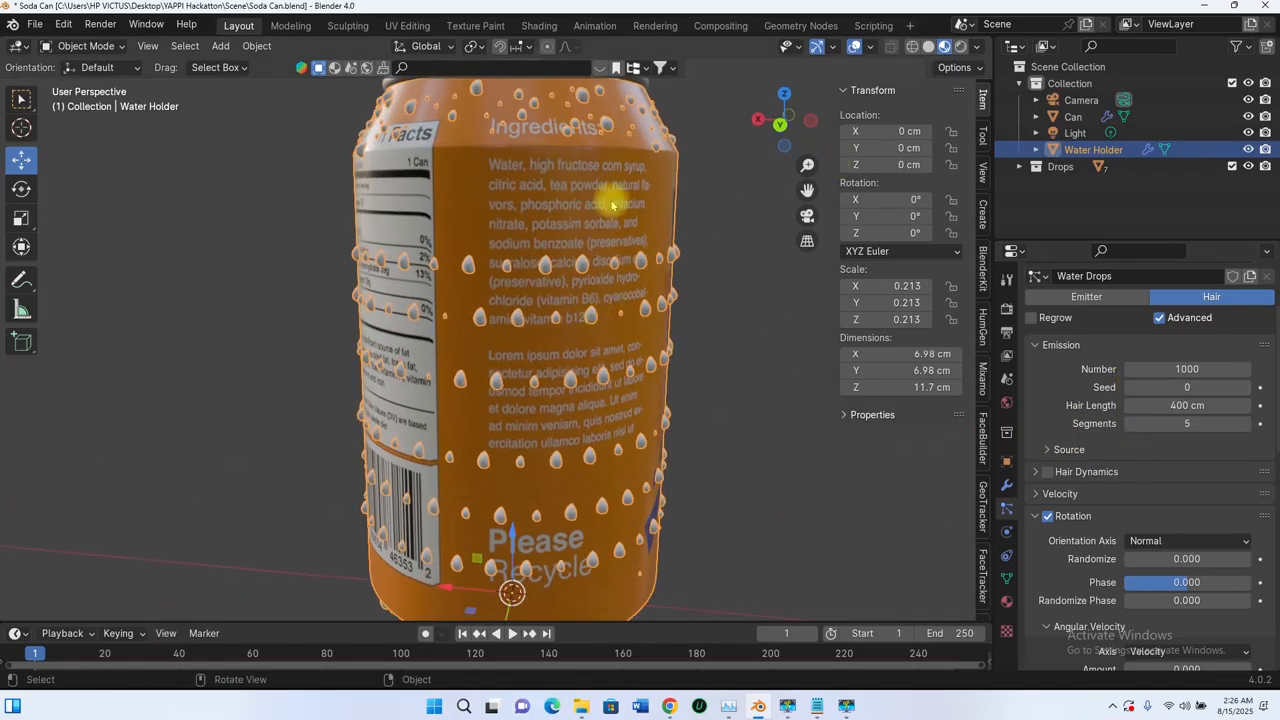
scroll(617, 295, "down", 4)
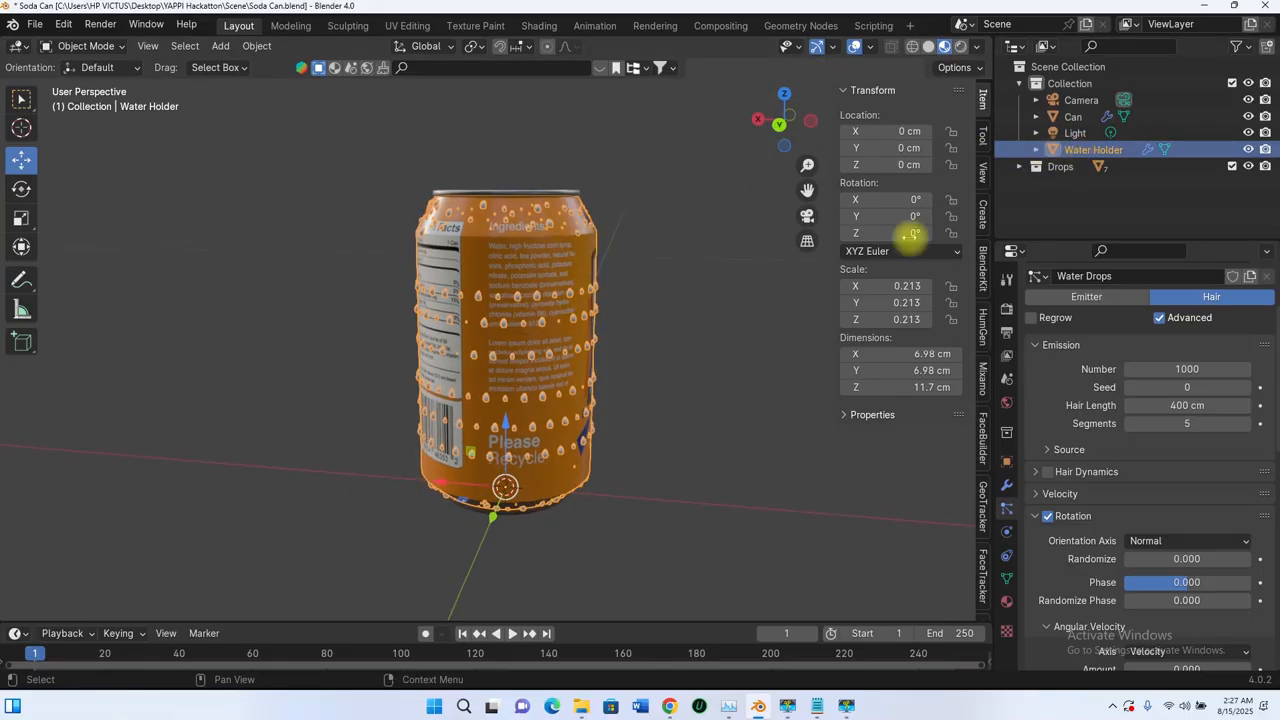
key("Tab")
middle_click_drag(543, 363, 515, 268)
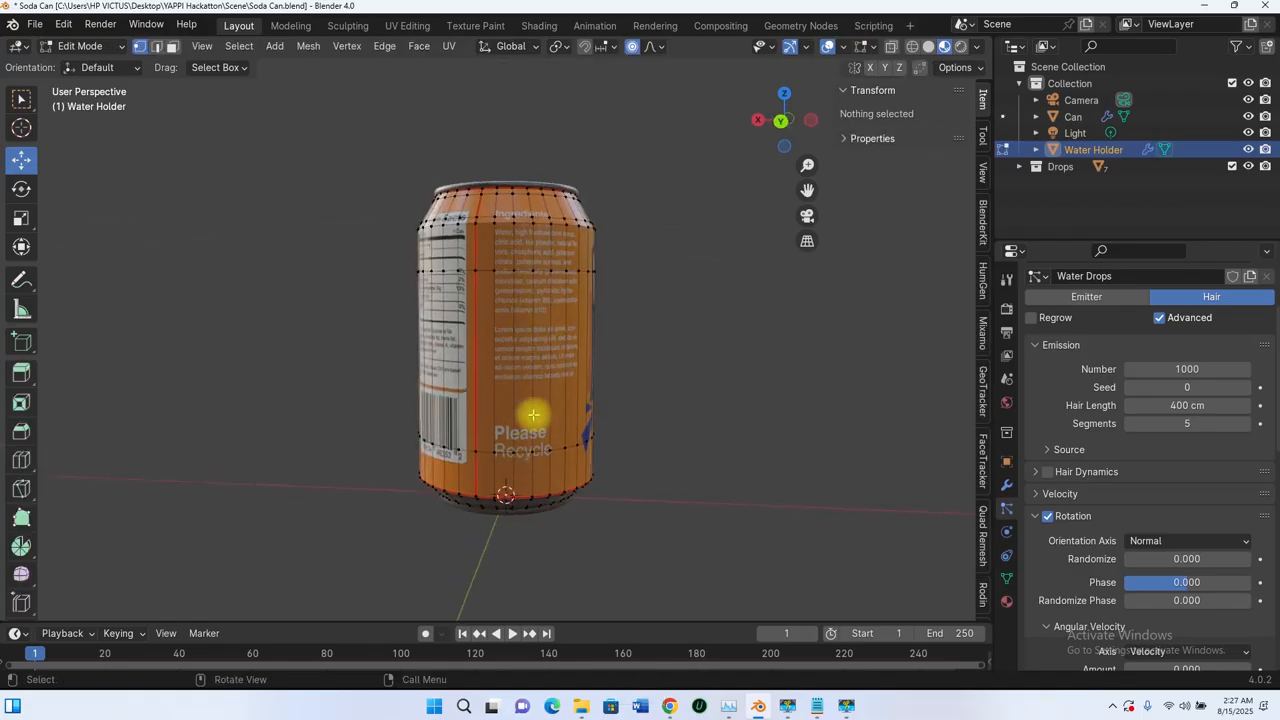
middle_click_drag(504, 330, 546, 360)
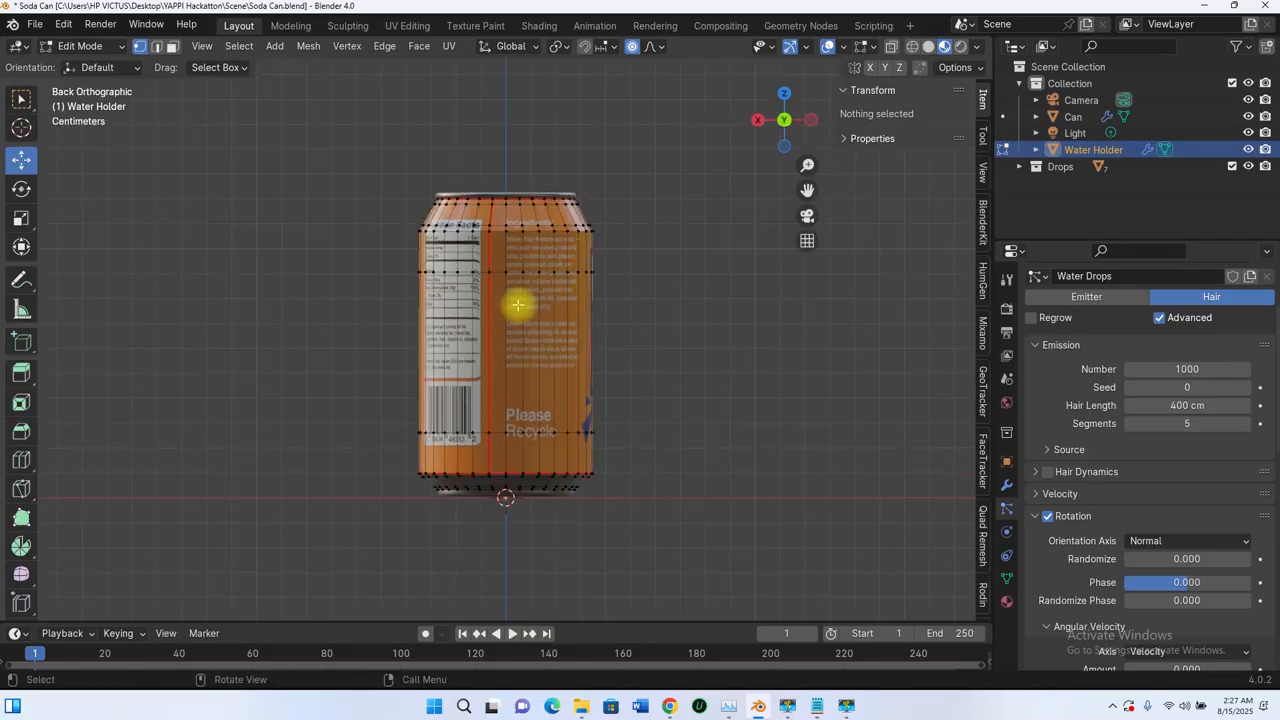
key("ctrl+r")
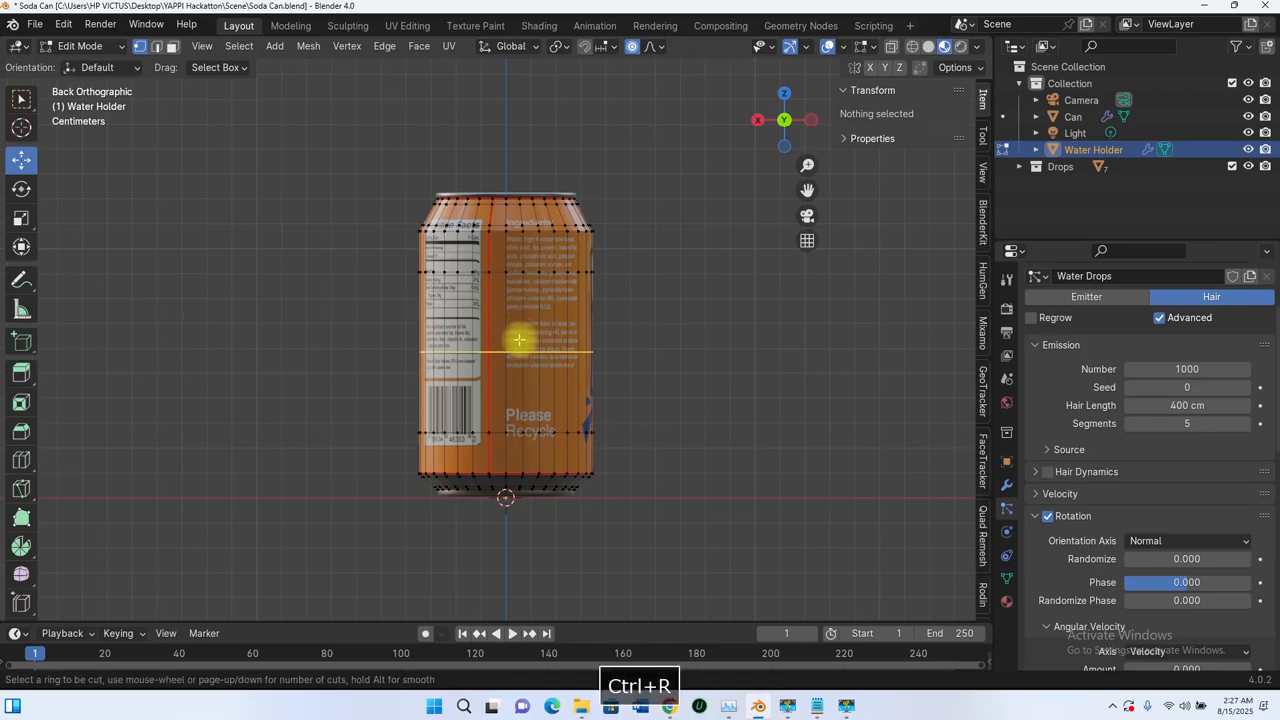
scroll(519, 340, "up", 3)
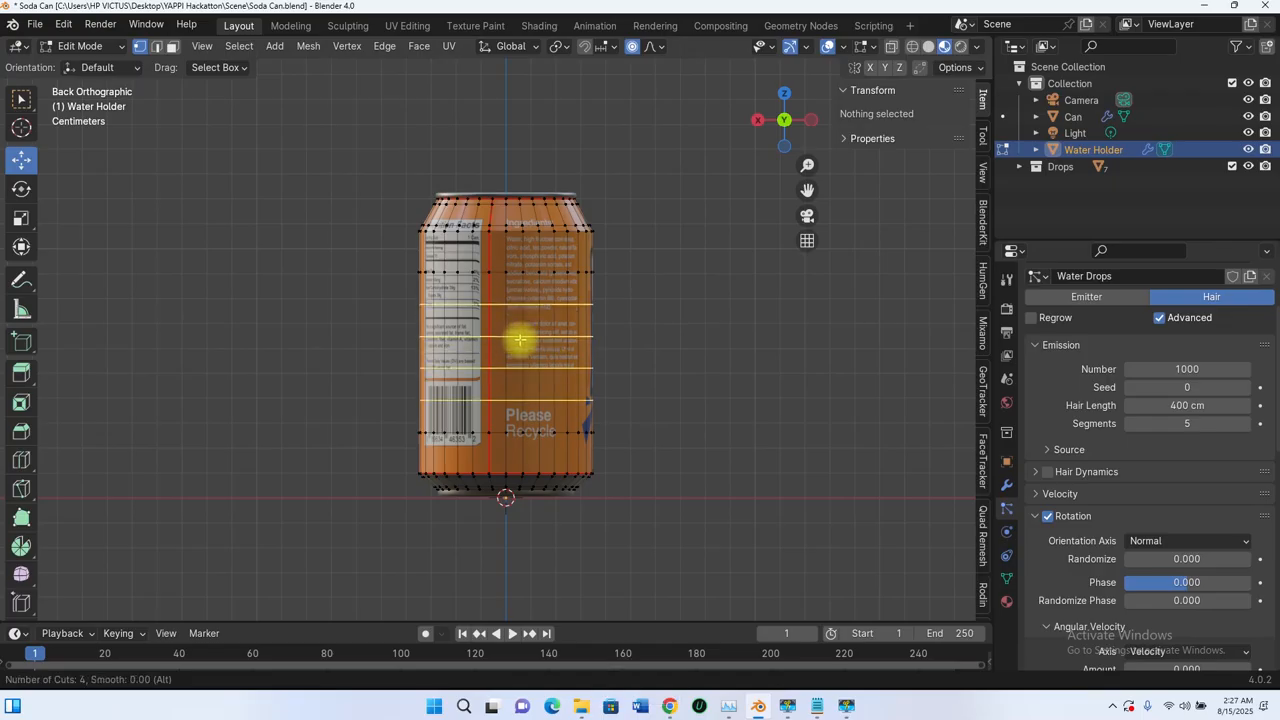
scroll(519, 340, "up", 6)
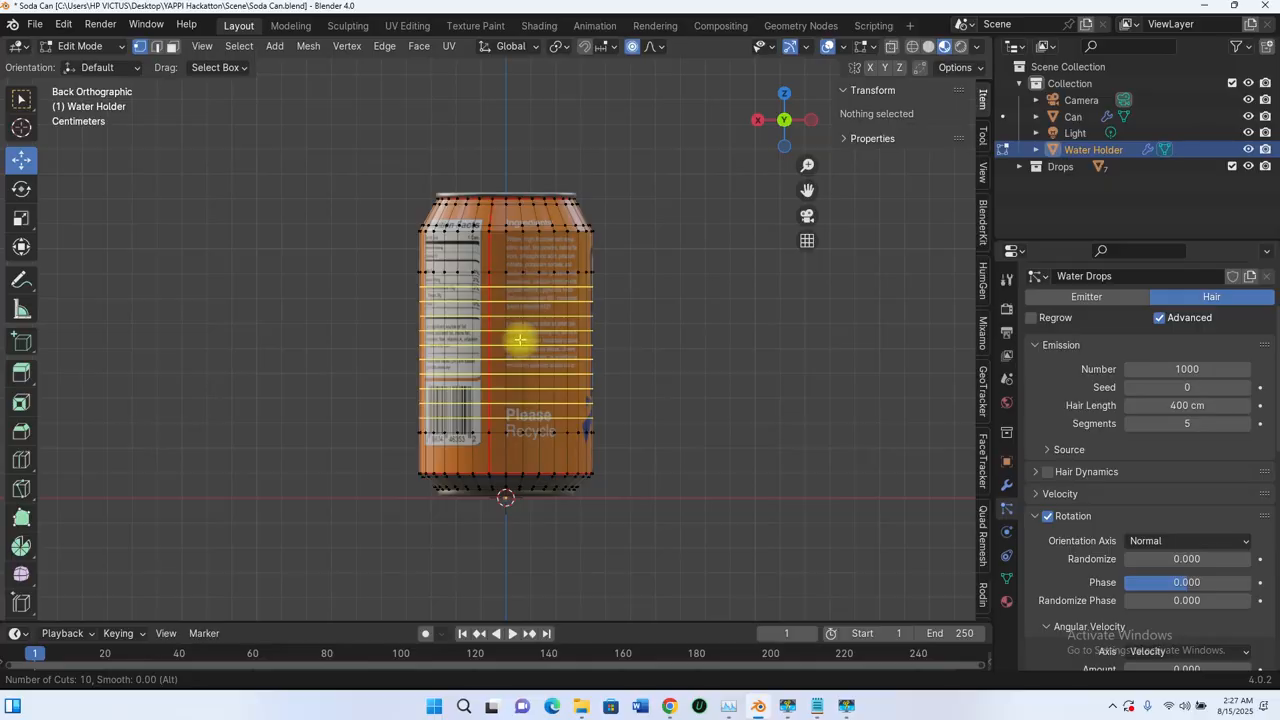
left_click(519, 340)
key("Escape")
Step: Add one centred loop cut just below the Water Holder's shoulder and another across the sloped shoulder
scroll(580, 200, "up", 3)
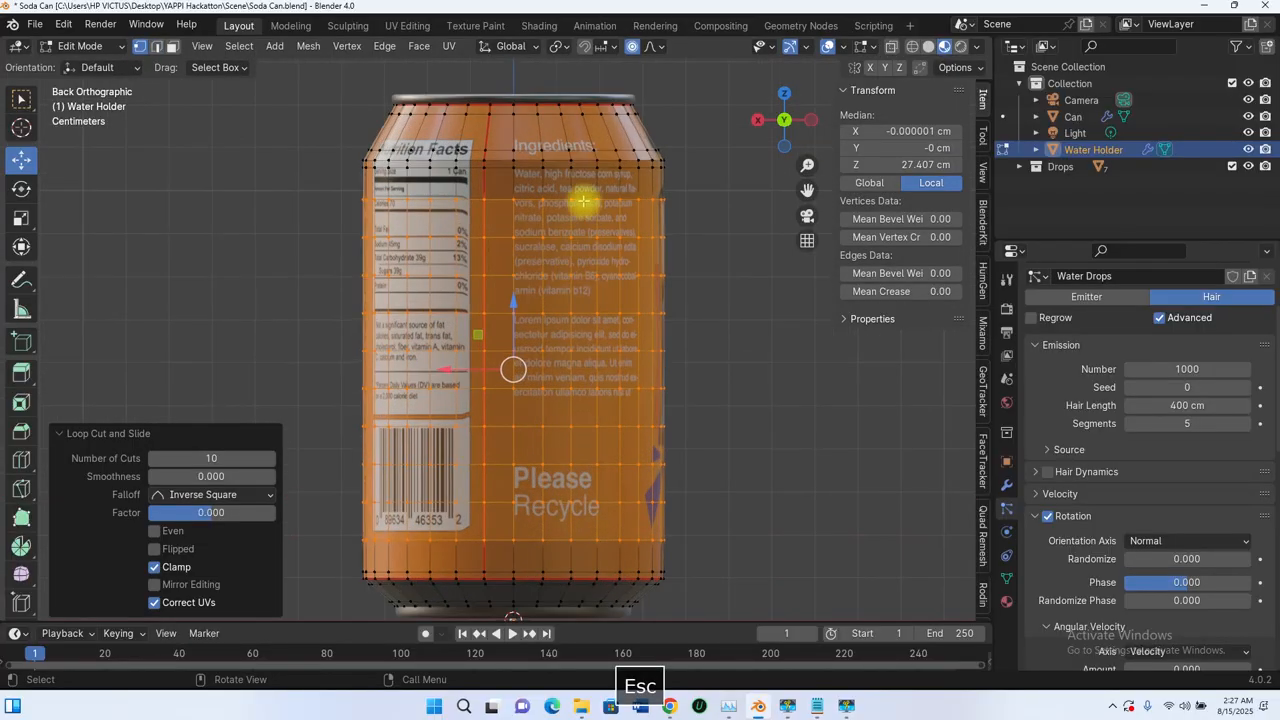
key("ctrl+r")
left_click(588, 186)
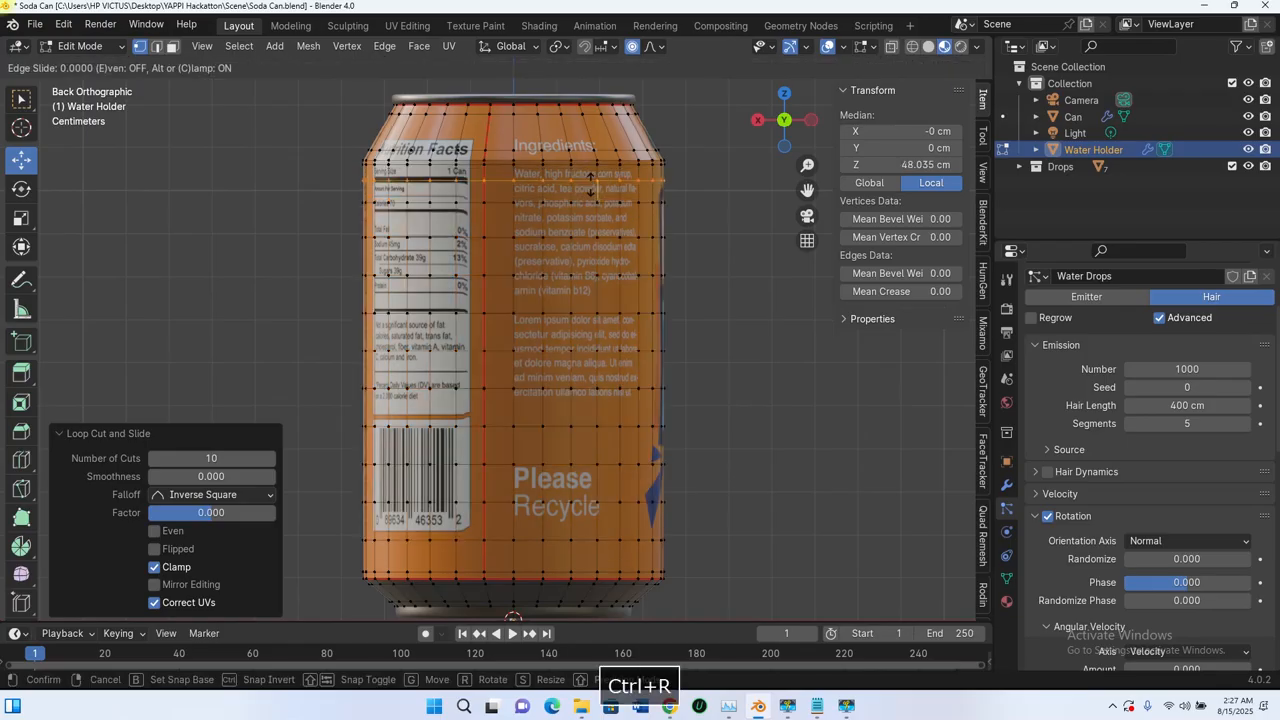
key("Escape")
key("ctrl+r")
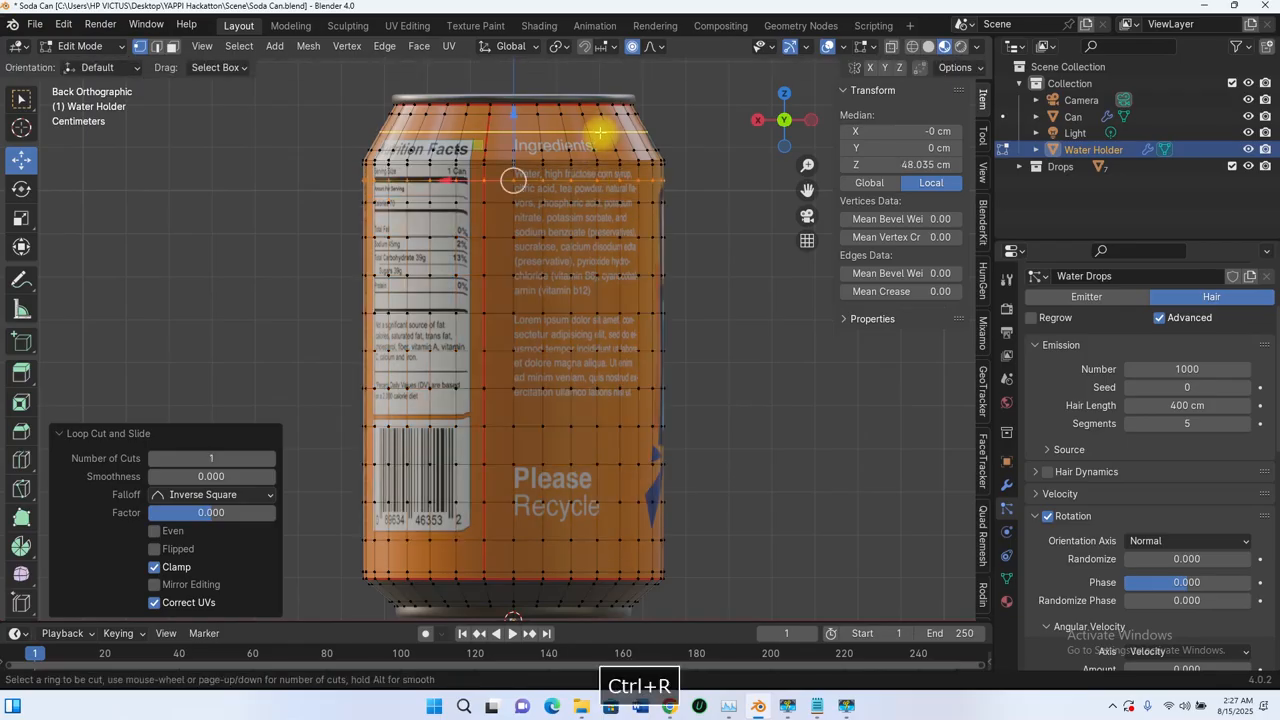
left_click(599, 130)
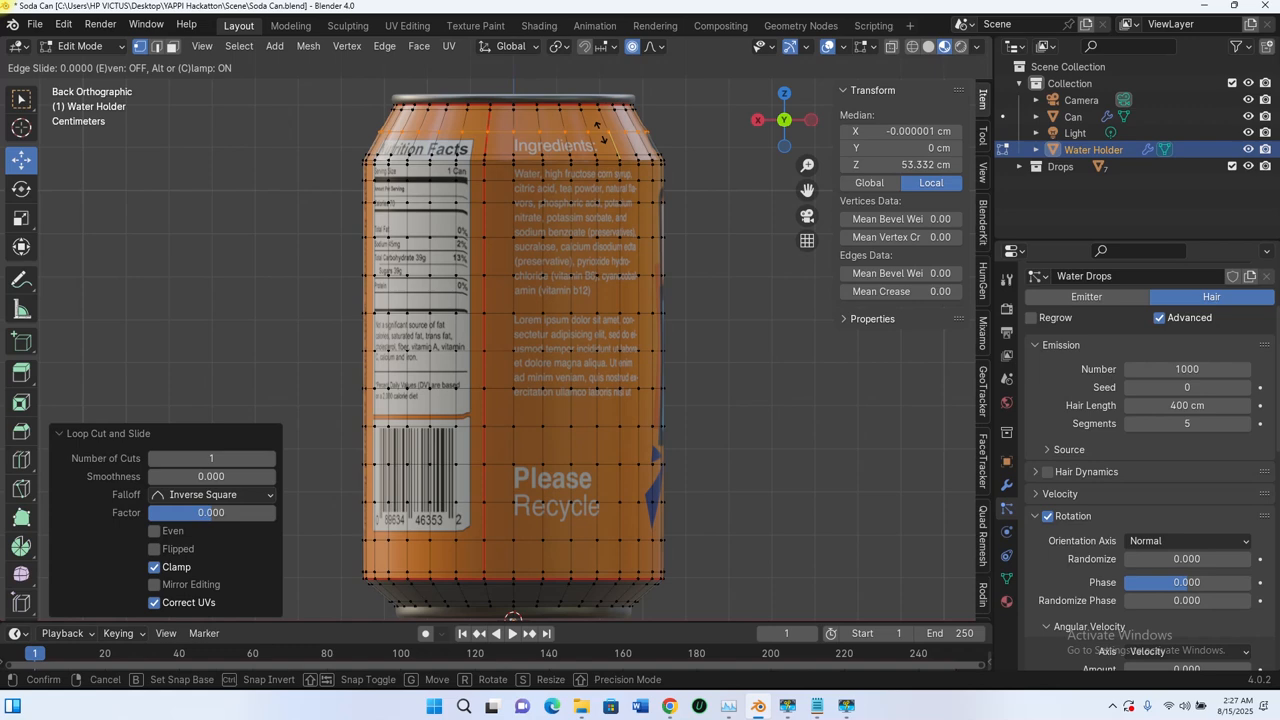
key("Escape")
Step: Add a centred loop cut around the Water Holder's tapered base and return to Object Mode
scroll(588, 374, "down", 3)
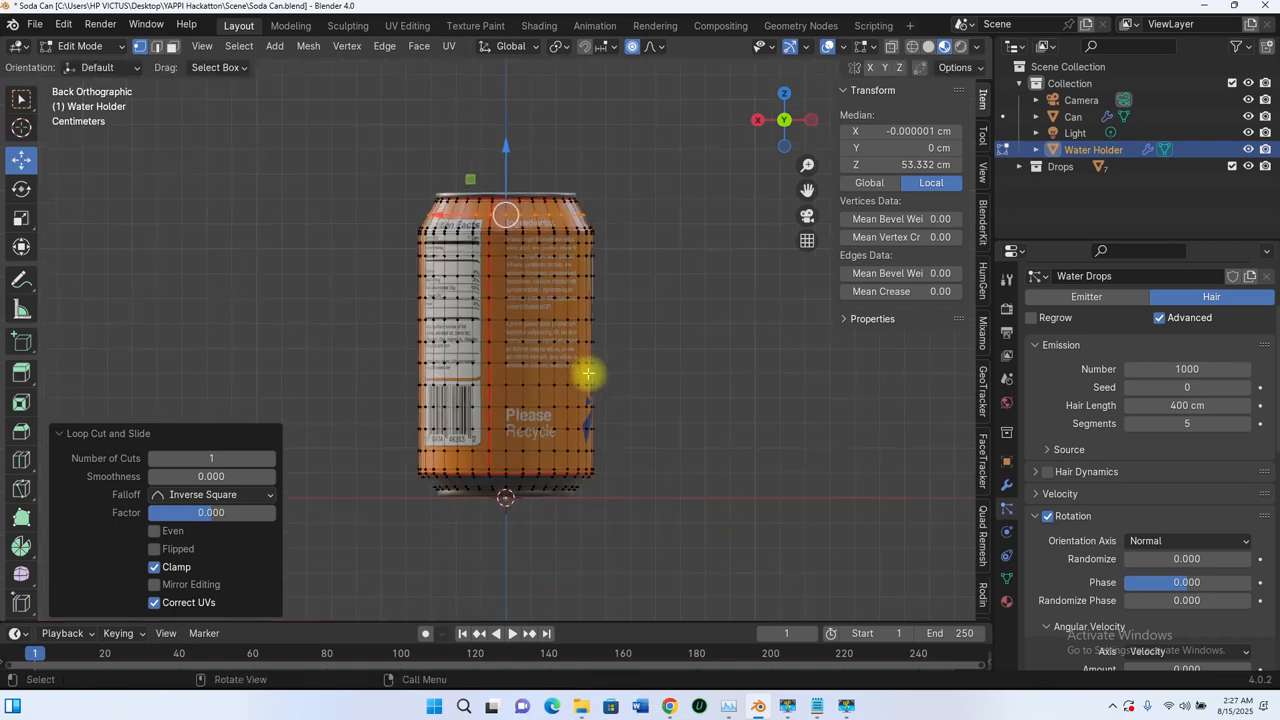
middle_click_drag(597, 385, 609, 285, "shift")
scroll(607, 377, "up", 3)
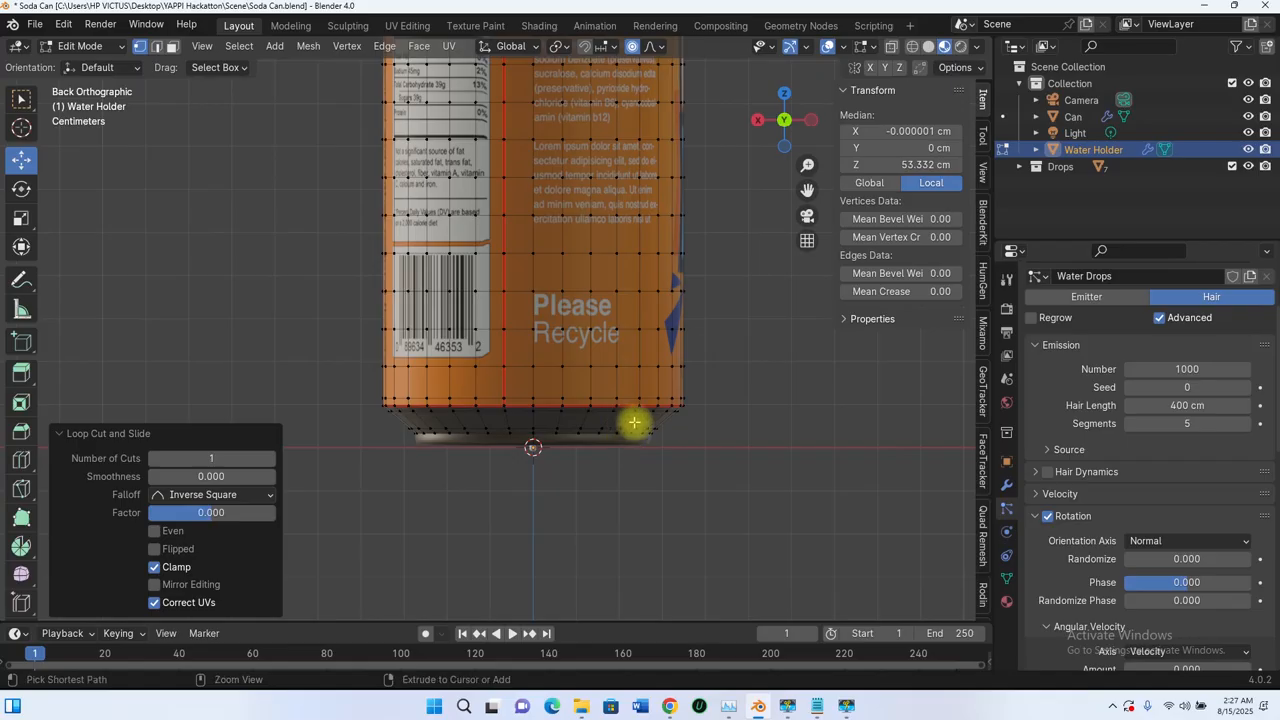
key("ctrl+r")
left_click(634, 422)
key("Escape")
scroll(635, 422, "down", 3)
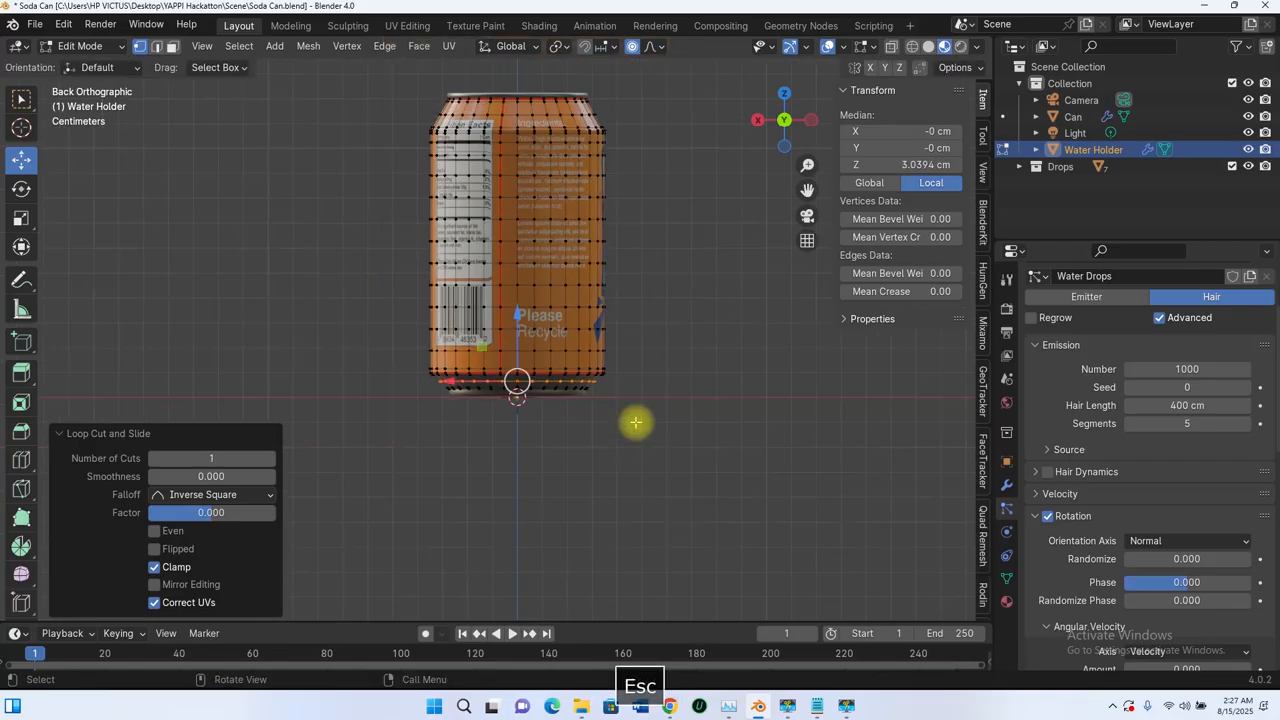
middle_click_drag(635, 422, 586, 271)
scroll(576, 283, "up", 3)
scroll(586, 271, "down", 3)
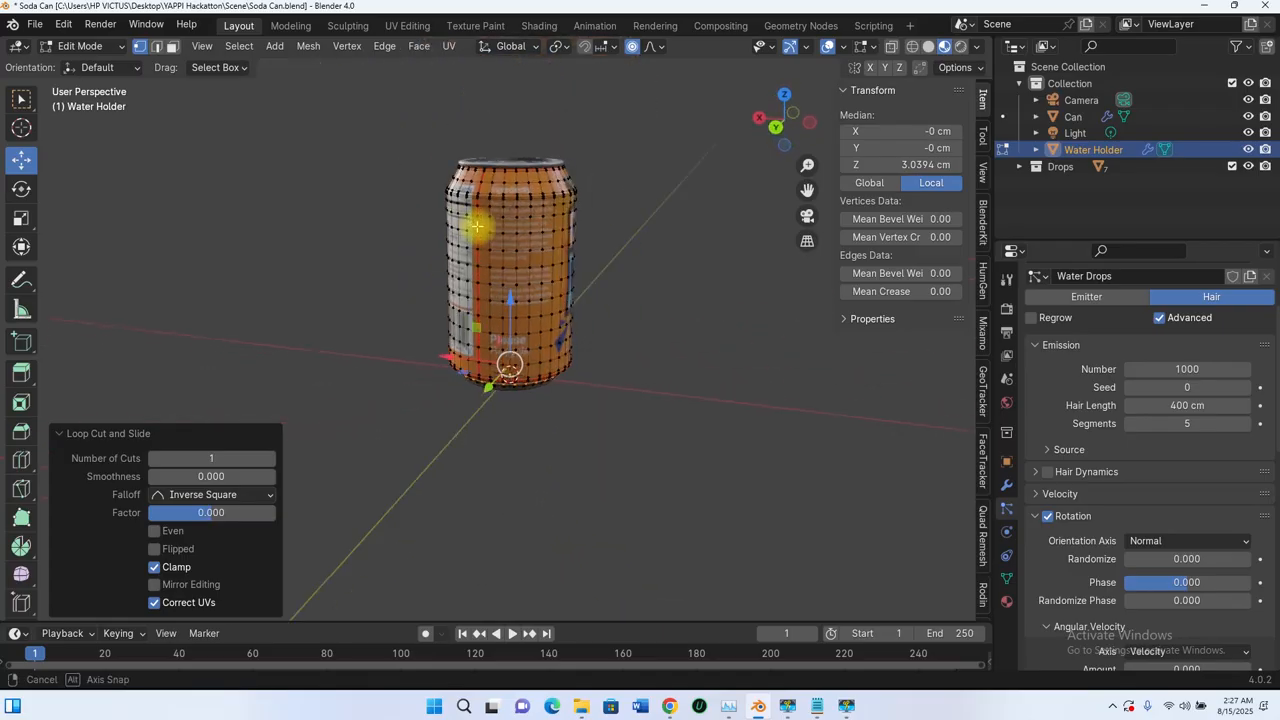
middle_click_drag(563, 220, 645, 325)
key("Tab")
Step: Examine how the drops are distributed over the subdivided Water Holder from close up and from farther away
scroll(584, 362, "up", 4)
scroll(586, 323, "down", 3)
scroll(547, 308, "up", 4)
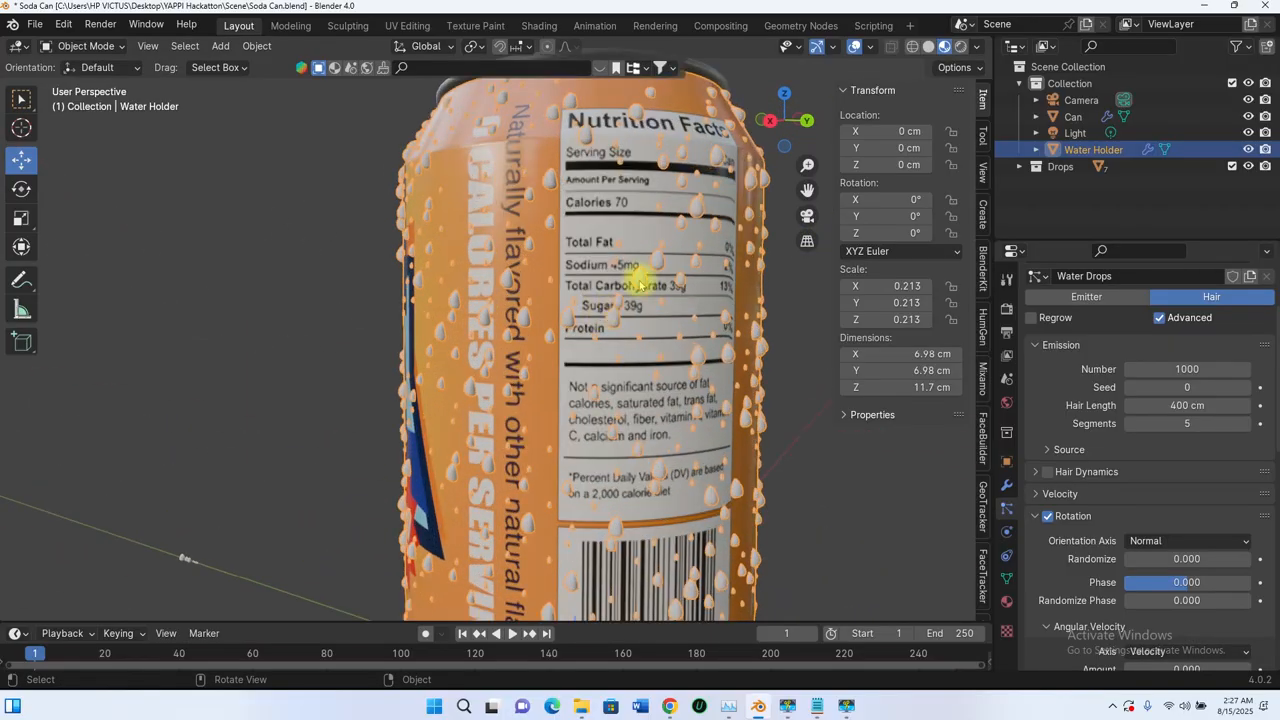
scroll(594, 374, "down", 4)
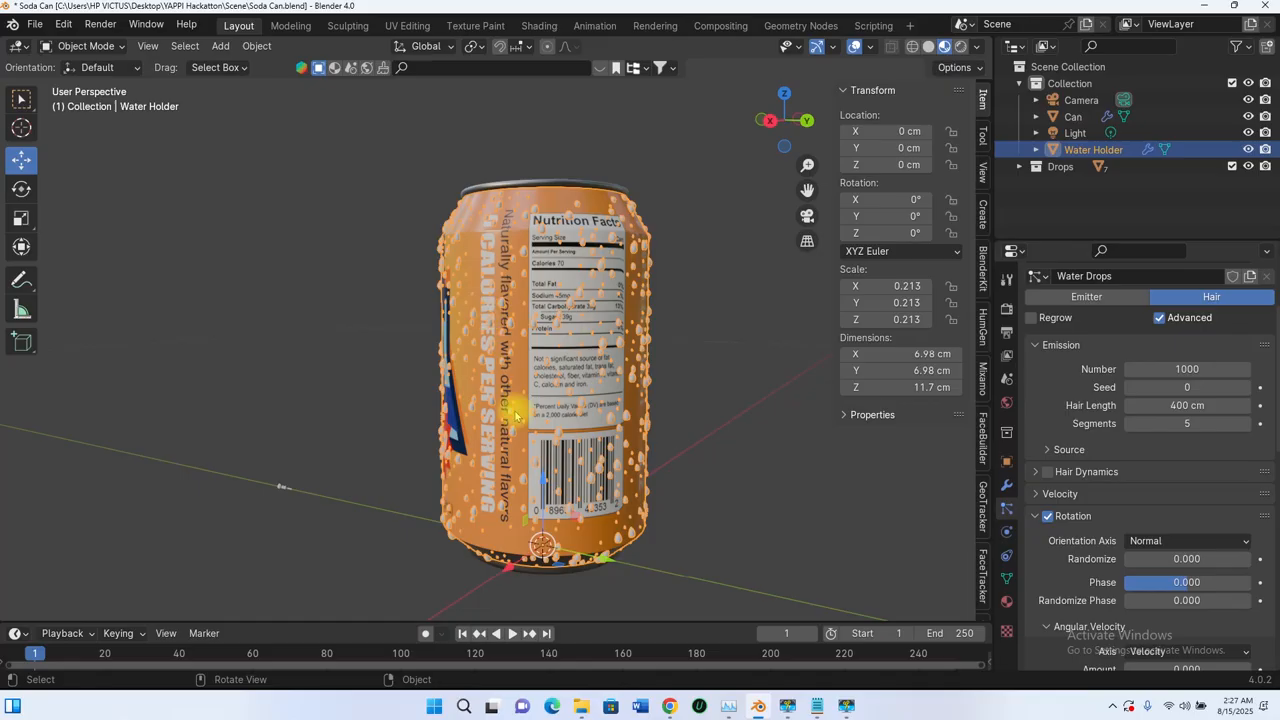
scroll(516, 416, "down", 3)
middle_click_drag(516, 416, 540, 390)
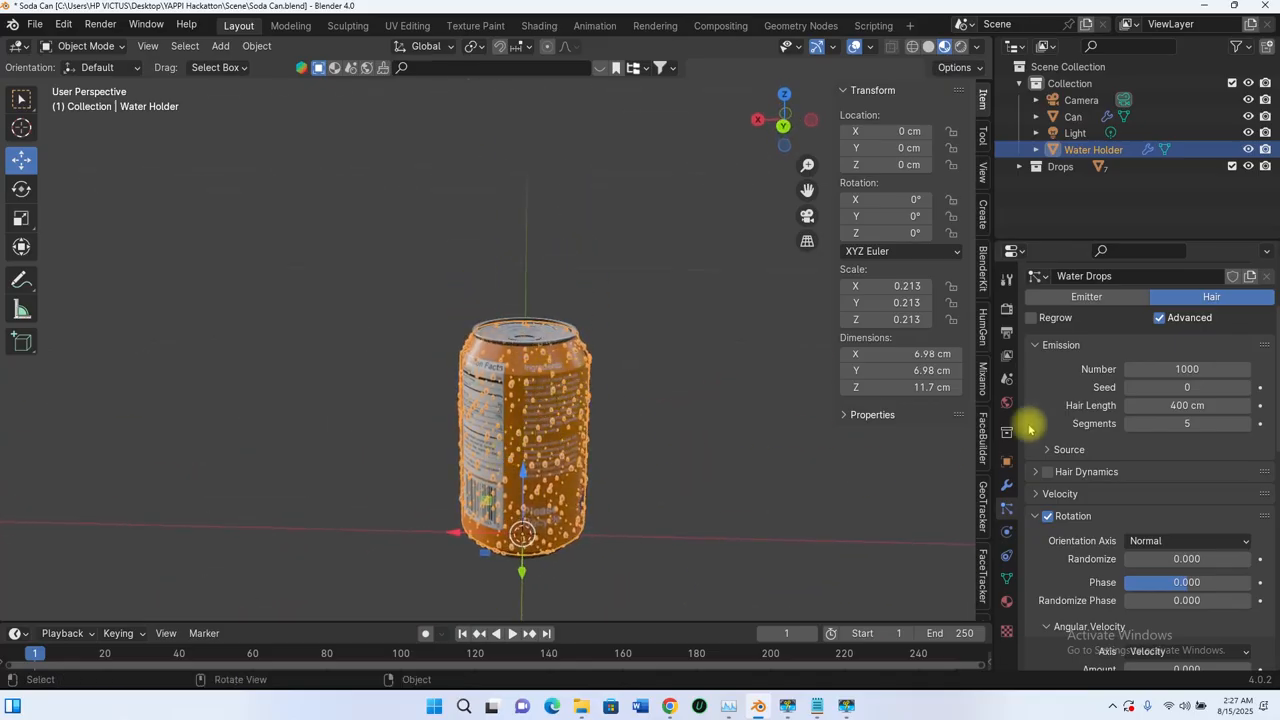
Step: Reduce the hair length of the Water Drops particle system to 300 cm
scroll(550, 428, "up", 3)
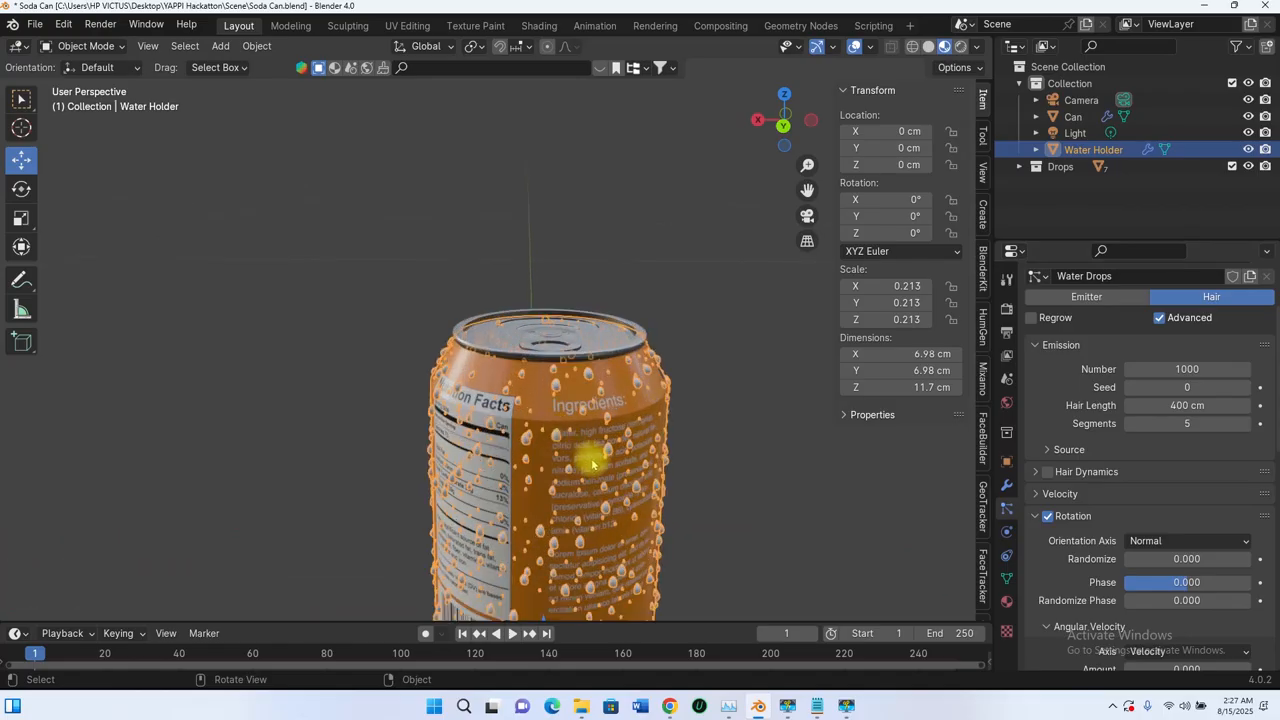
middle_click_drag(592, 470, 536, 336, "shift")
middle_click_drag(536, 336, 541, 307)
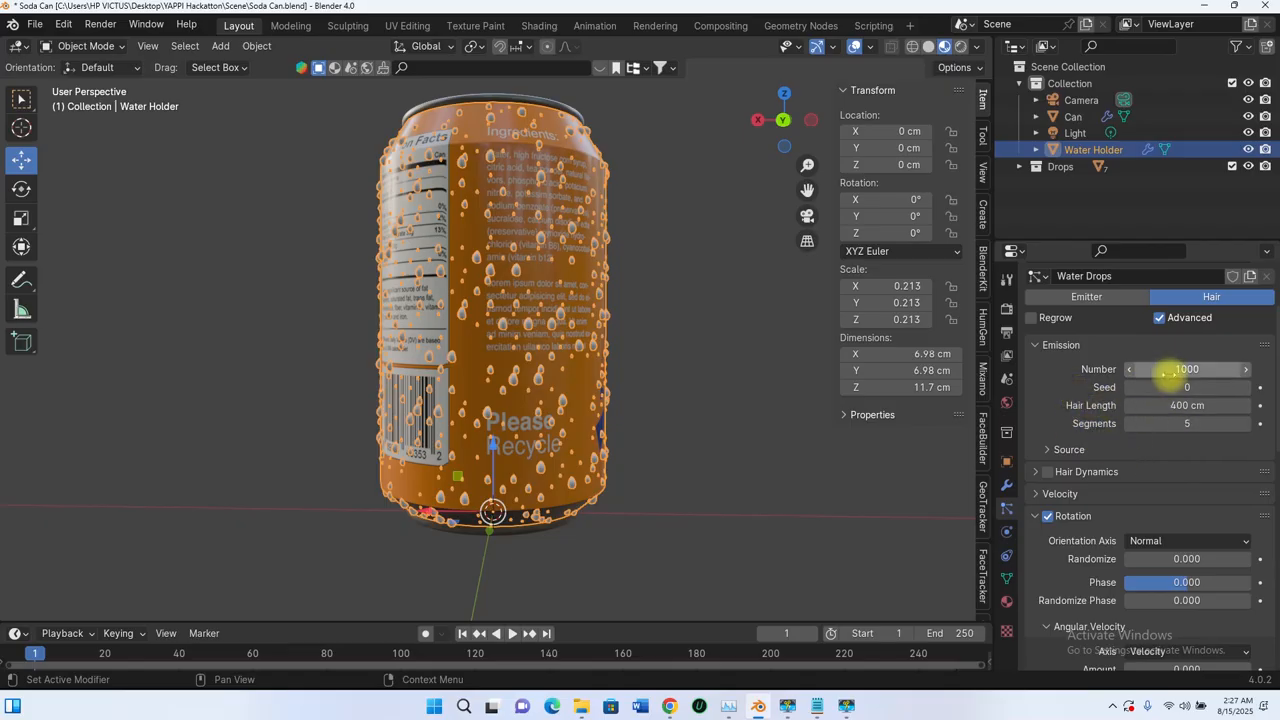
left_click_drag(1186, 406, 1150, 406)
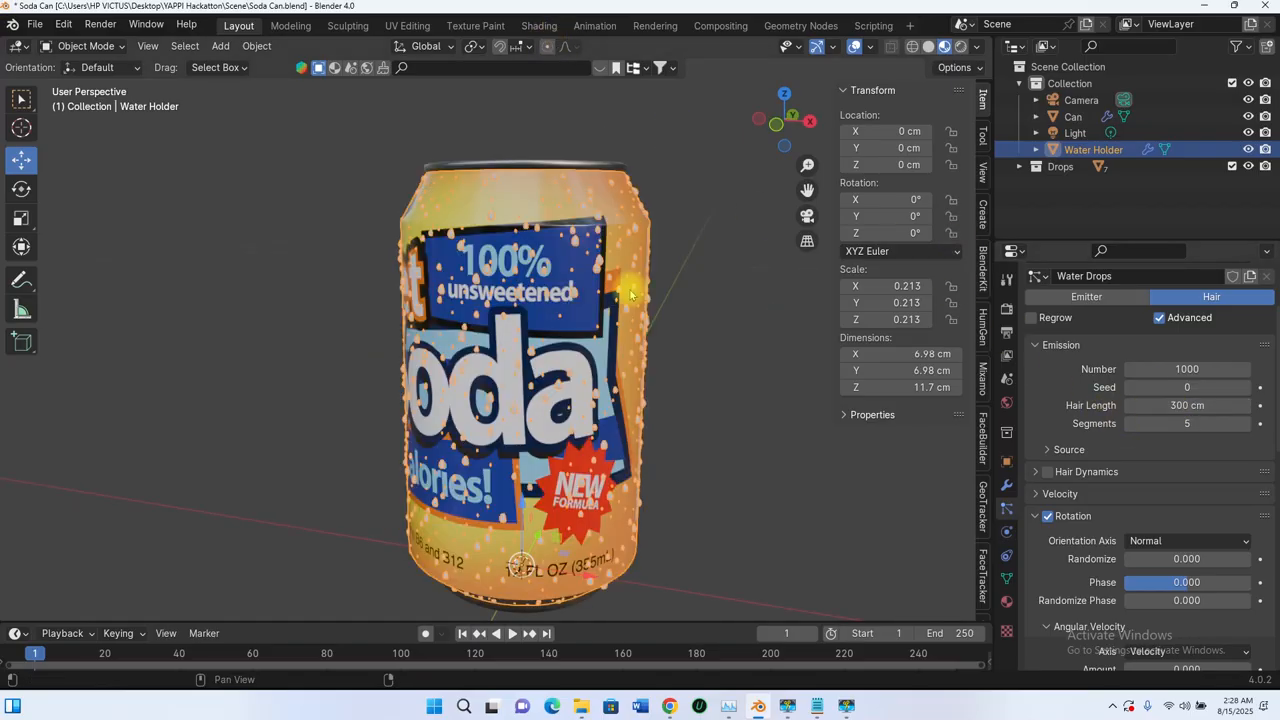
middle_click_drag(405, 311, 594, 272)
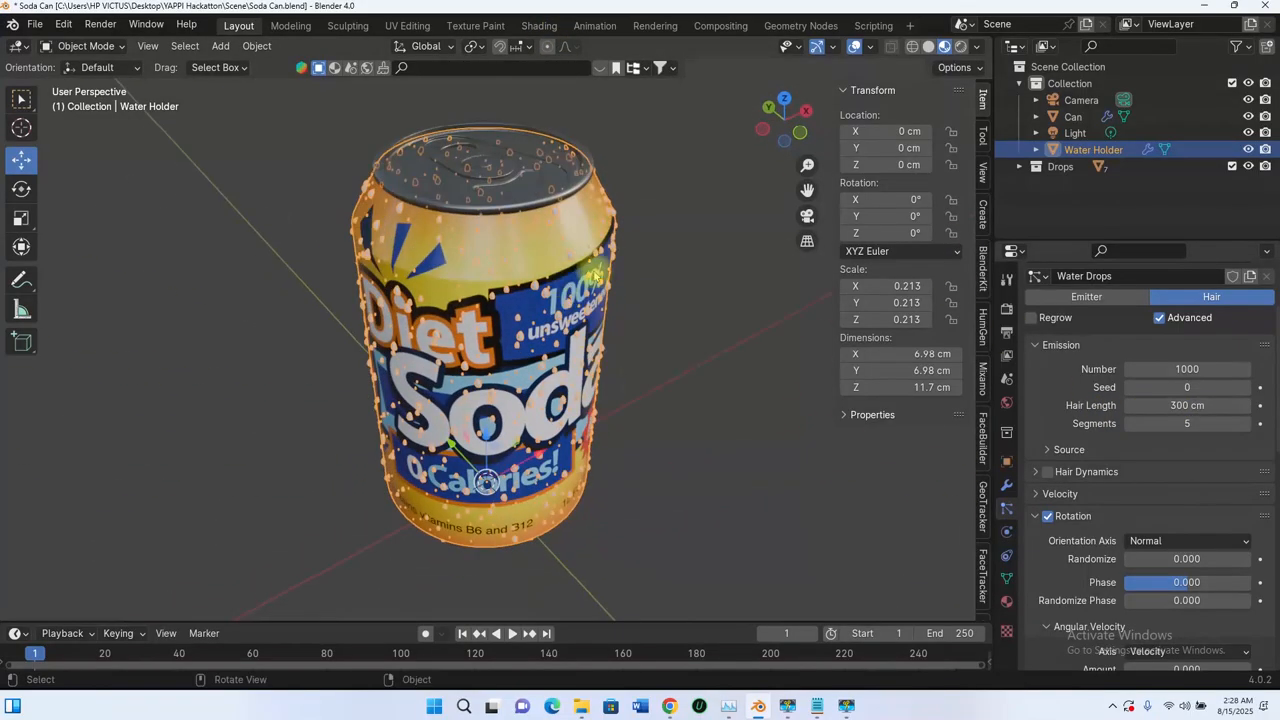
Step: Try a particle count of 1500 for the drops on the Water Holder
left_click(1176, 369)
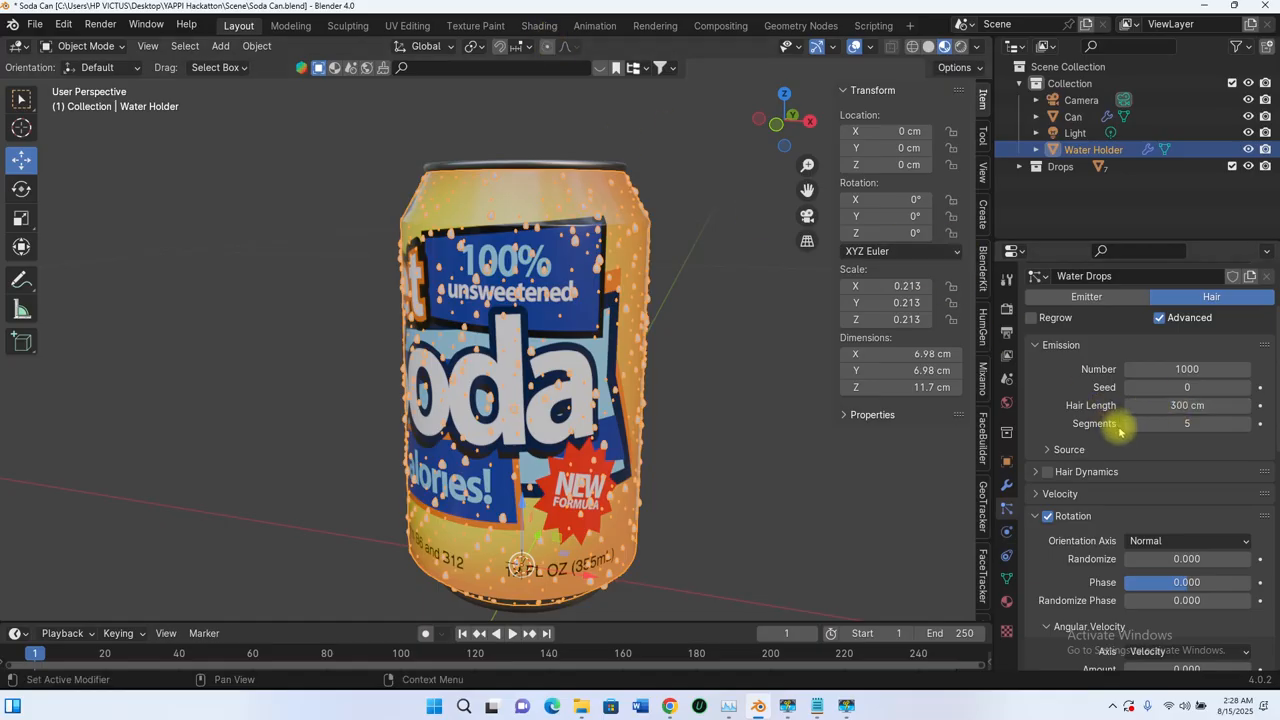
middle_click_drag(478, 328, 596, 352)
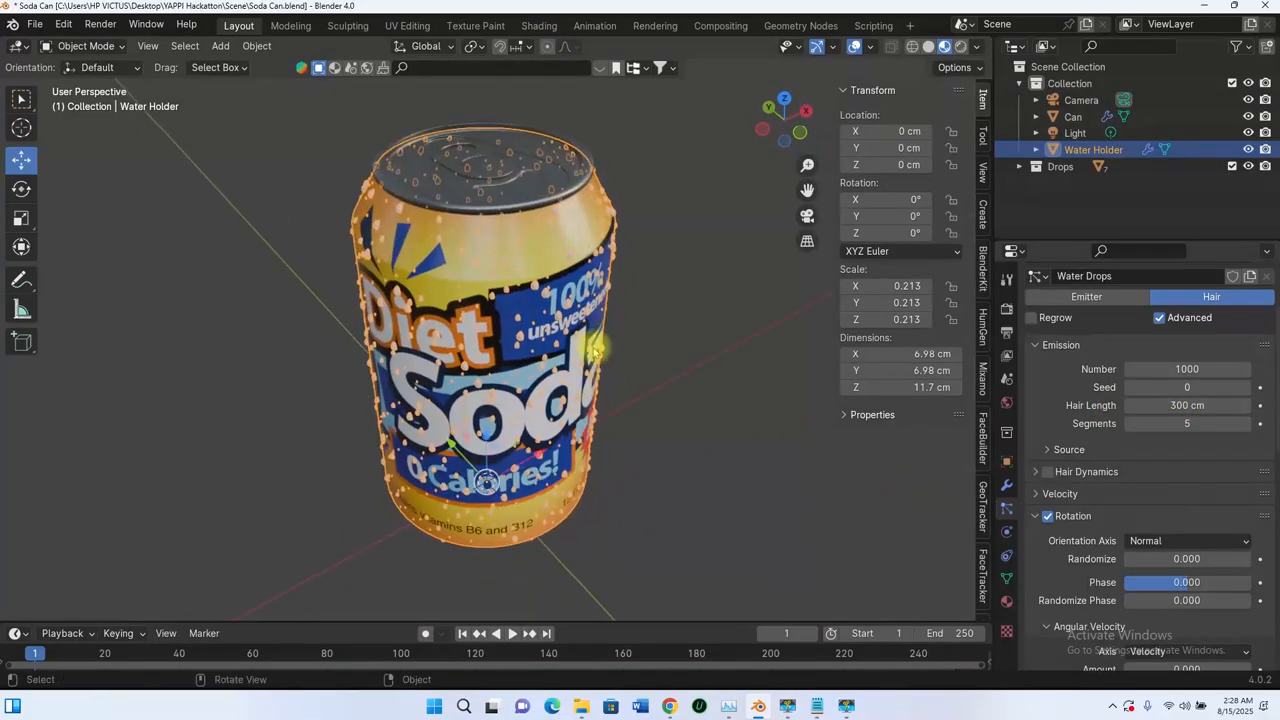
left_click(1220, 372)
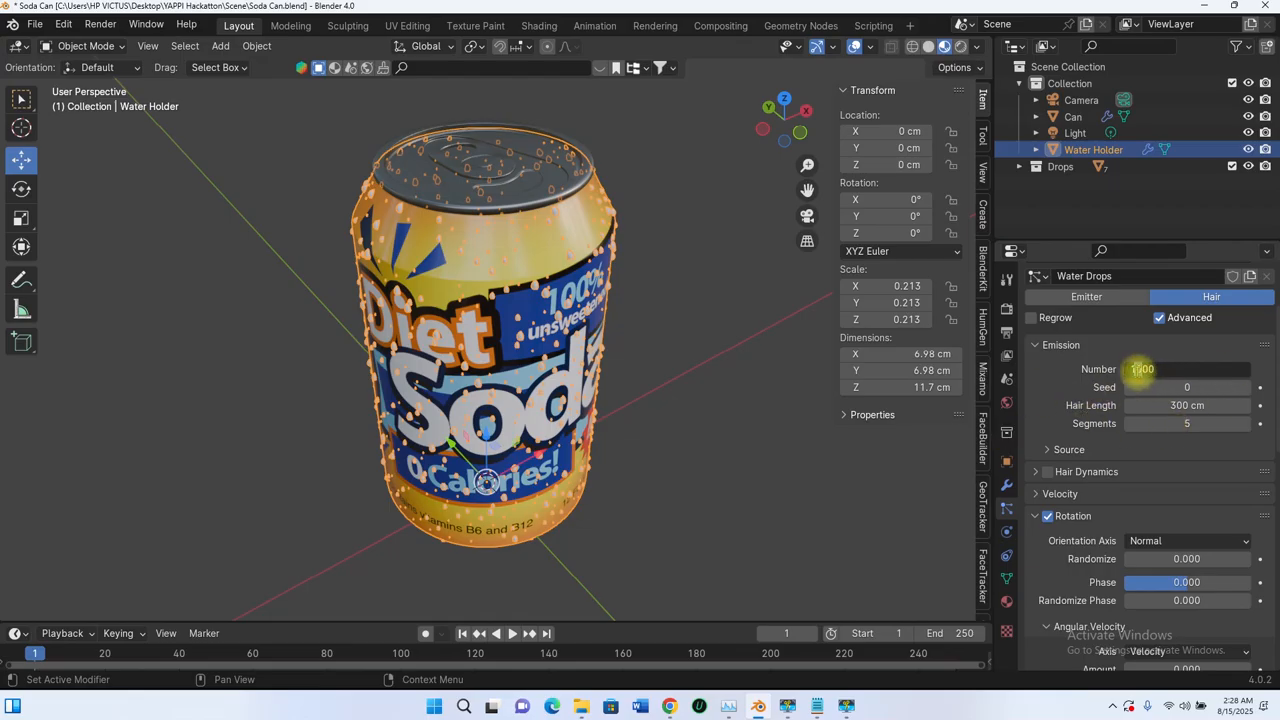
type("1500")
key("Return")
middle_click_drag(608, 386, 600, 331)
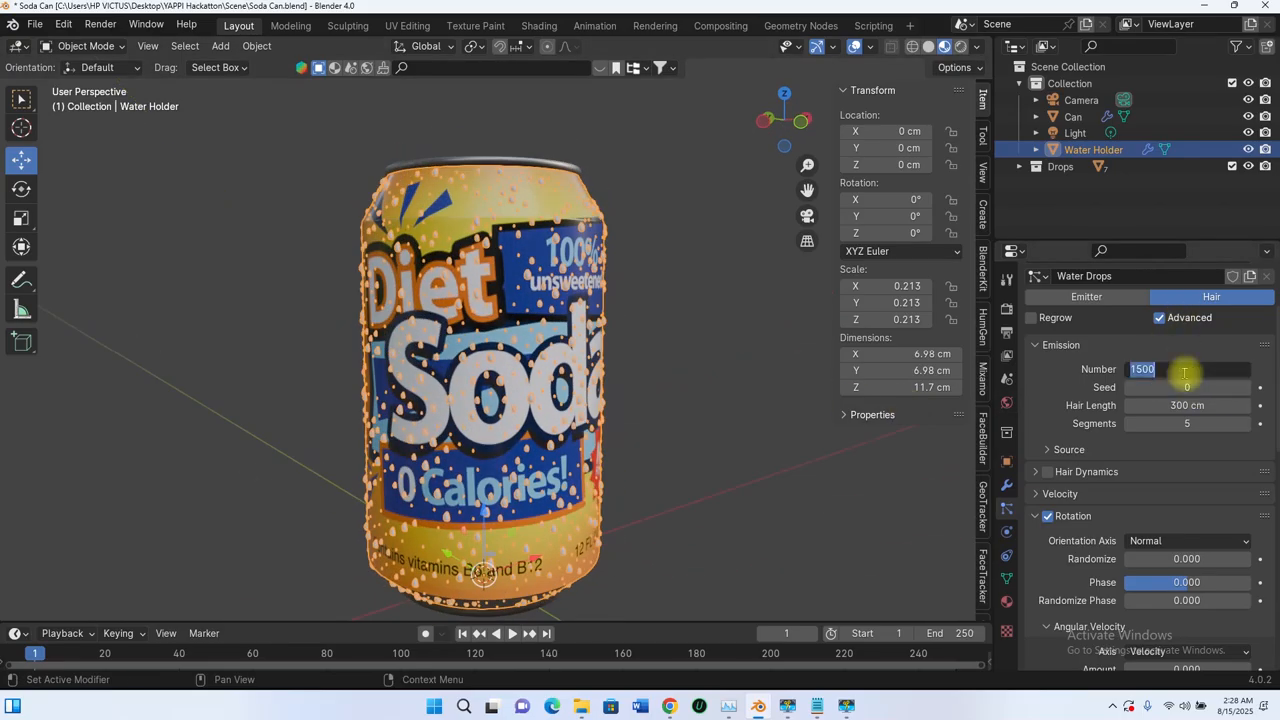
Step: Set the Water Drops particle count to 2000 and check the coverage on the can
type("200")
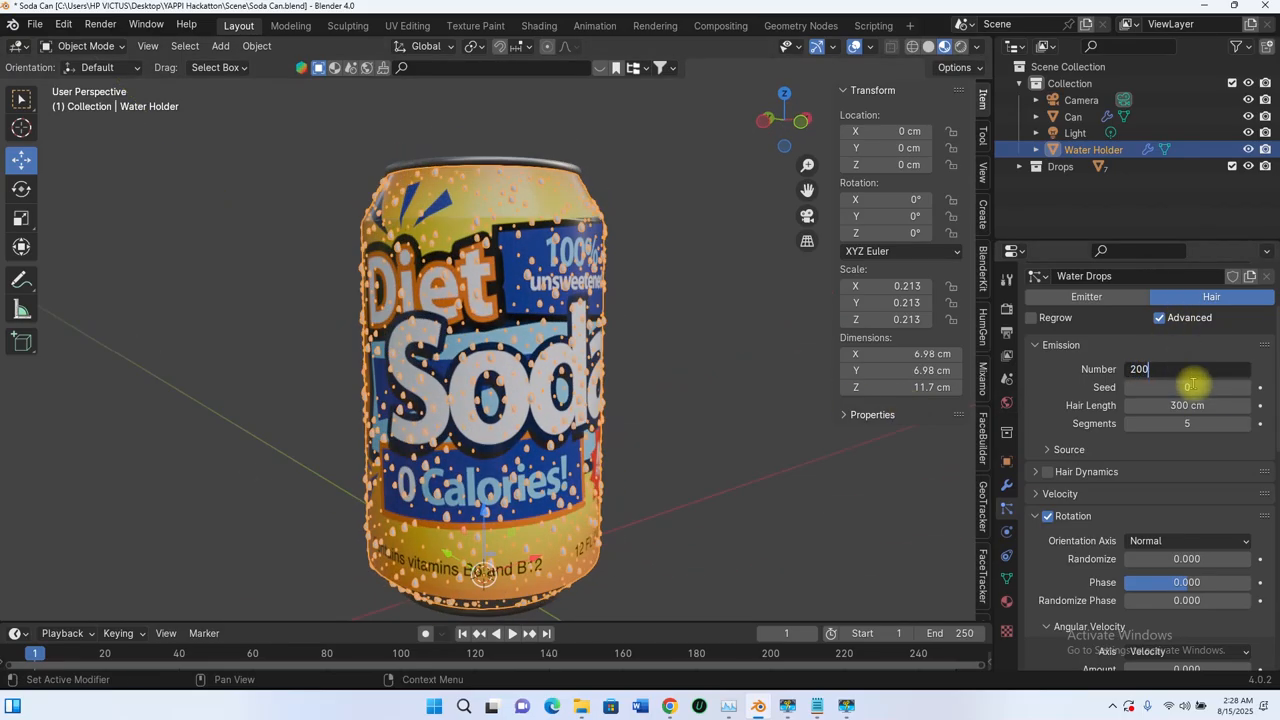
type("0")
key("Return")
middle_click_drag(533, 290, 392, 350)
scroll(486, 320, "down", 3)
mouse_move(550, 345)
middle_mouse_down()
mouse_move(531, 411)
mouse_move(548, 333)
middle_mouse_up()
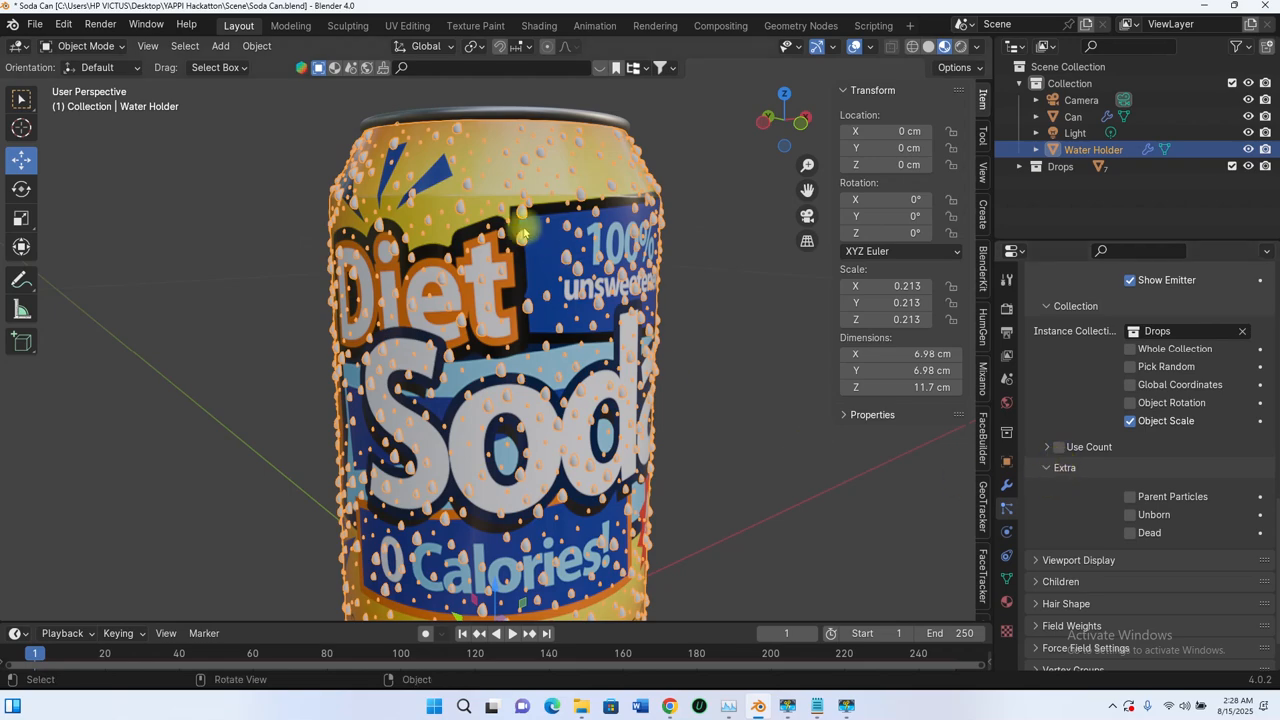
scroll(530, 242, "up", 3)
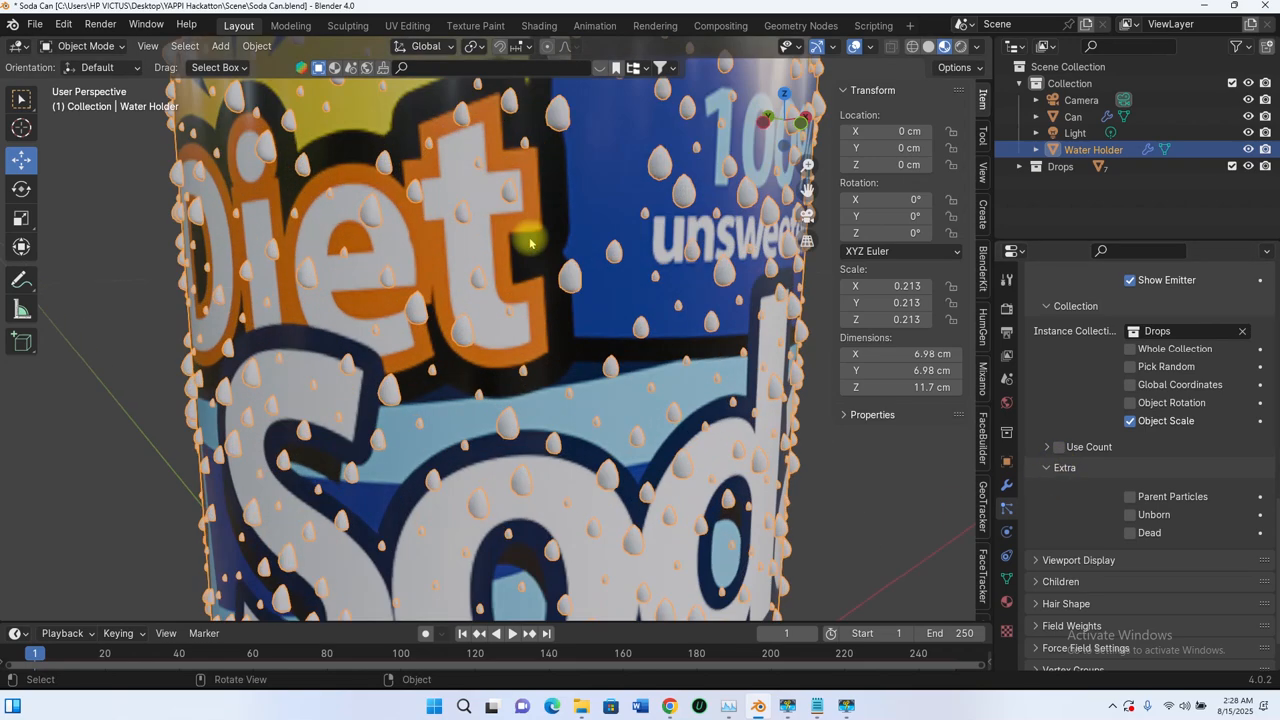
scroll(530, 242, "down", 5)
scroll(1065, 403, "up", 10)
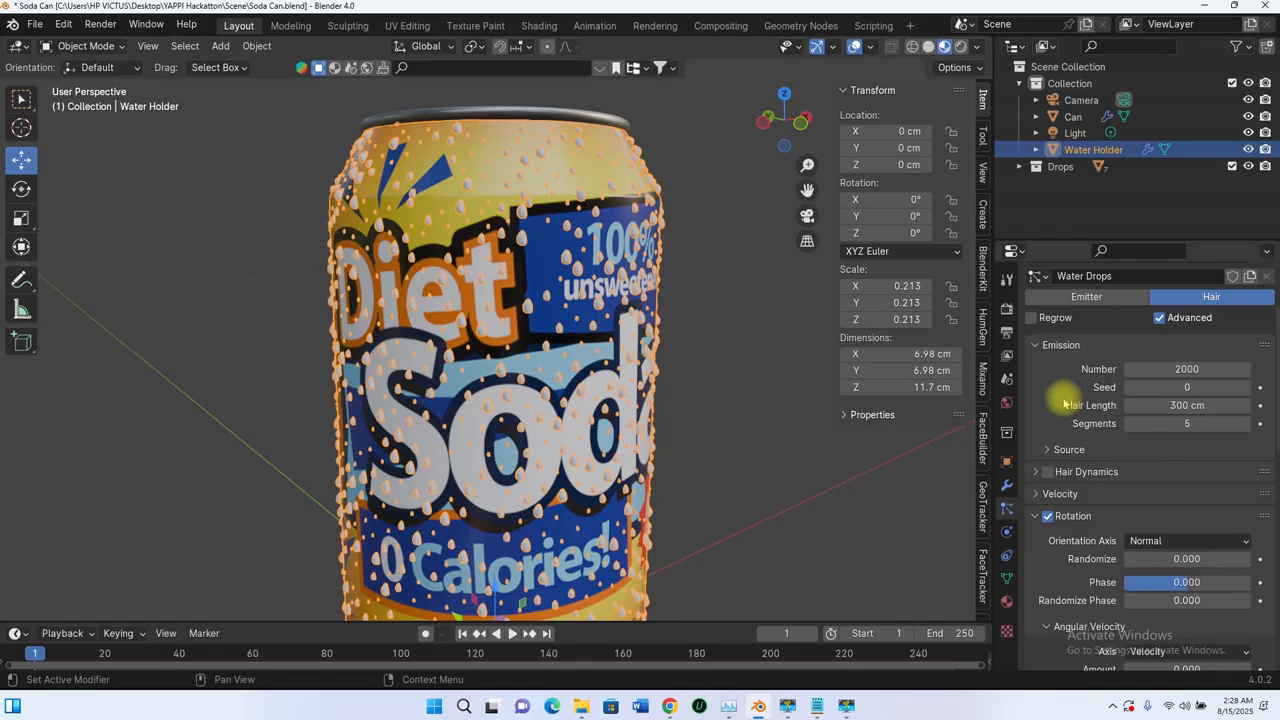
Step: Turn on interpolated child particles for the Water Drops system
scroll(1065, 403, "down", 10)
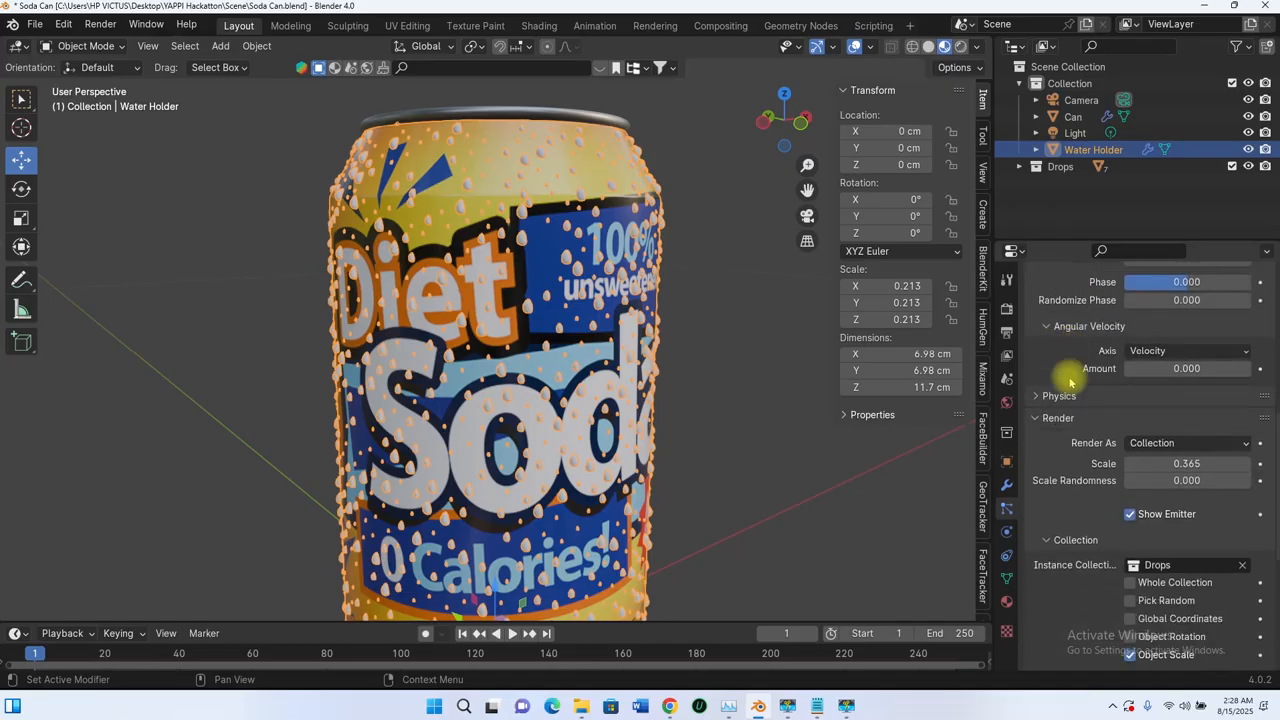
scroll(1054, 408, "down", 4)
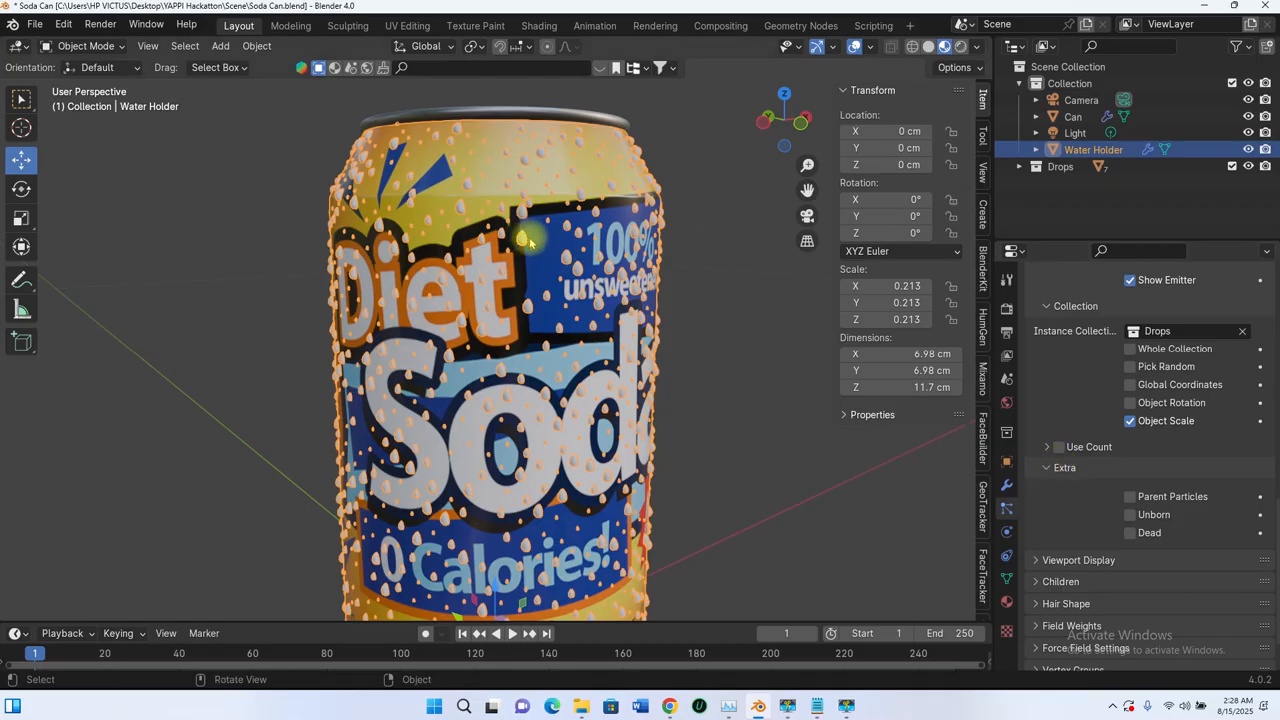
scroll(530, 240, "down", 3)
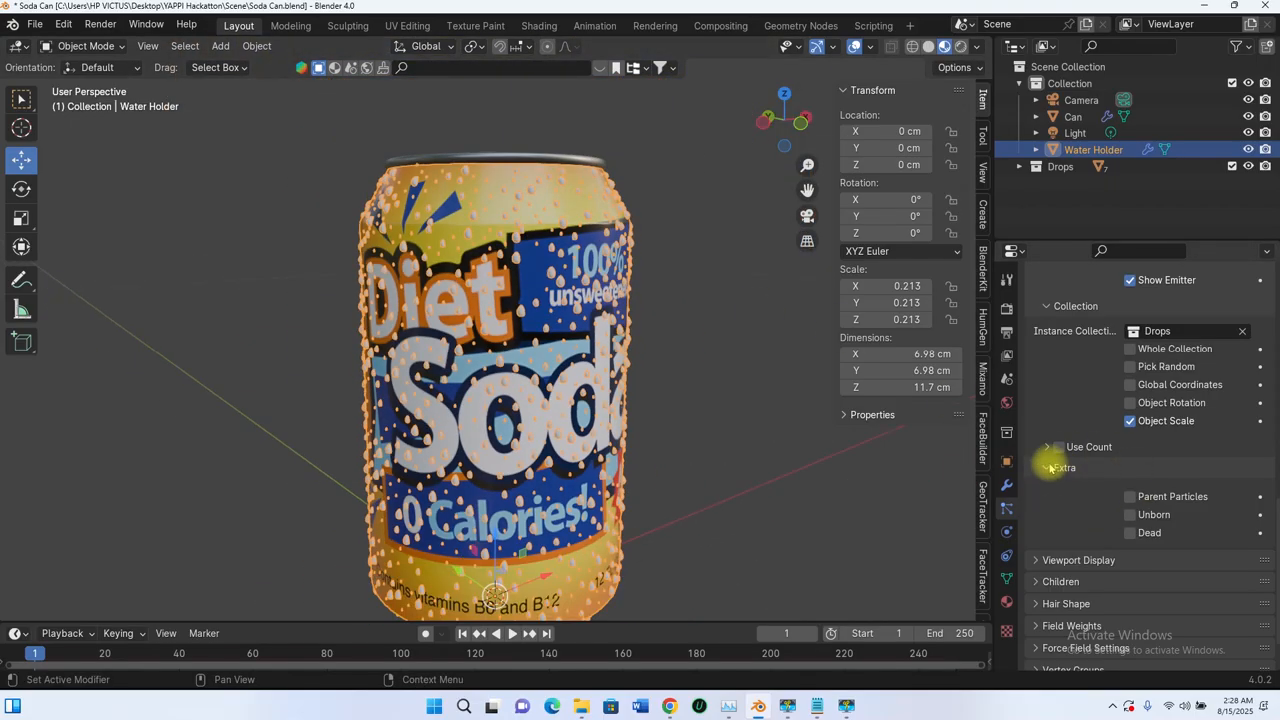
scroll(1050, 467, "up", 2)
scroll(1051, 394, "down", 4)
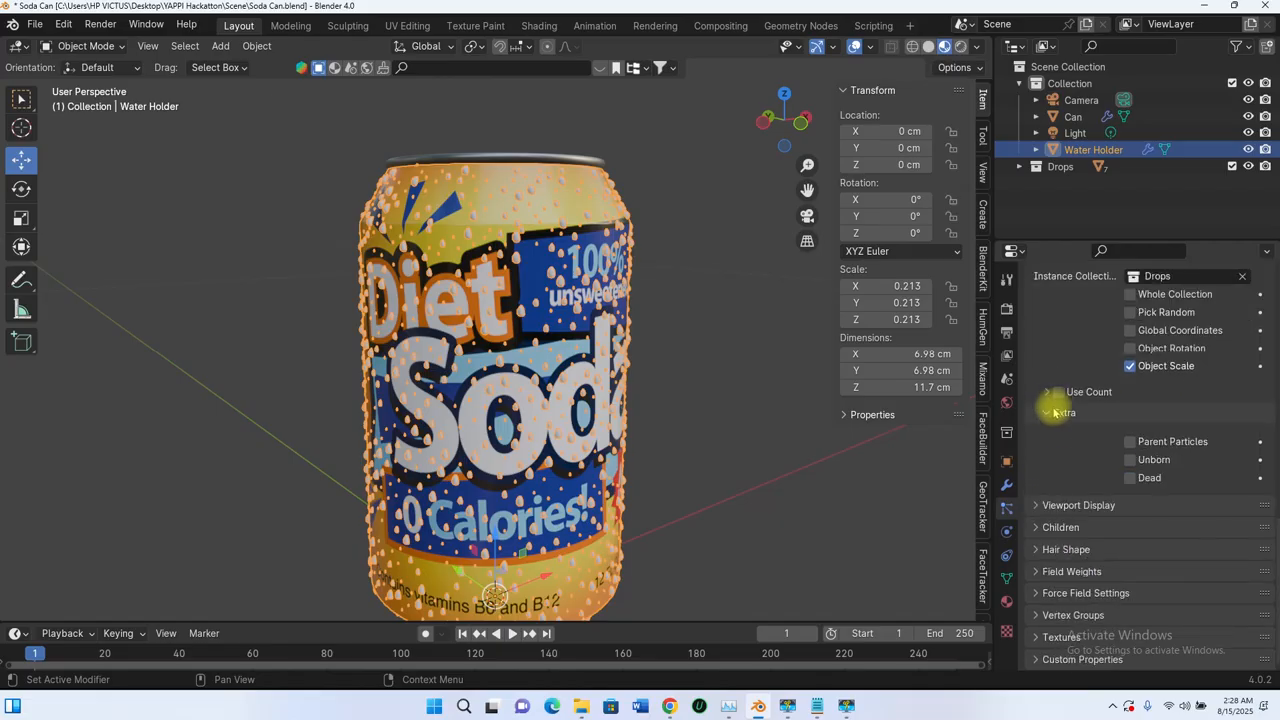
left_click(1035, 527)
scroll(1130, 525, "down", 1)
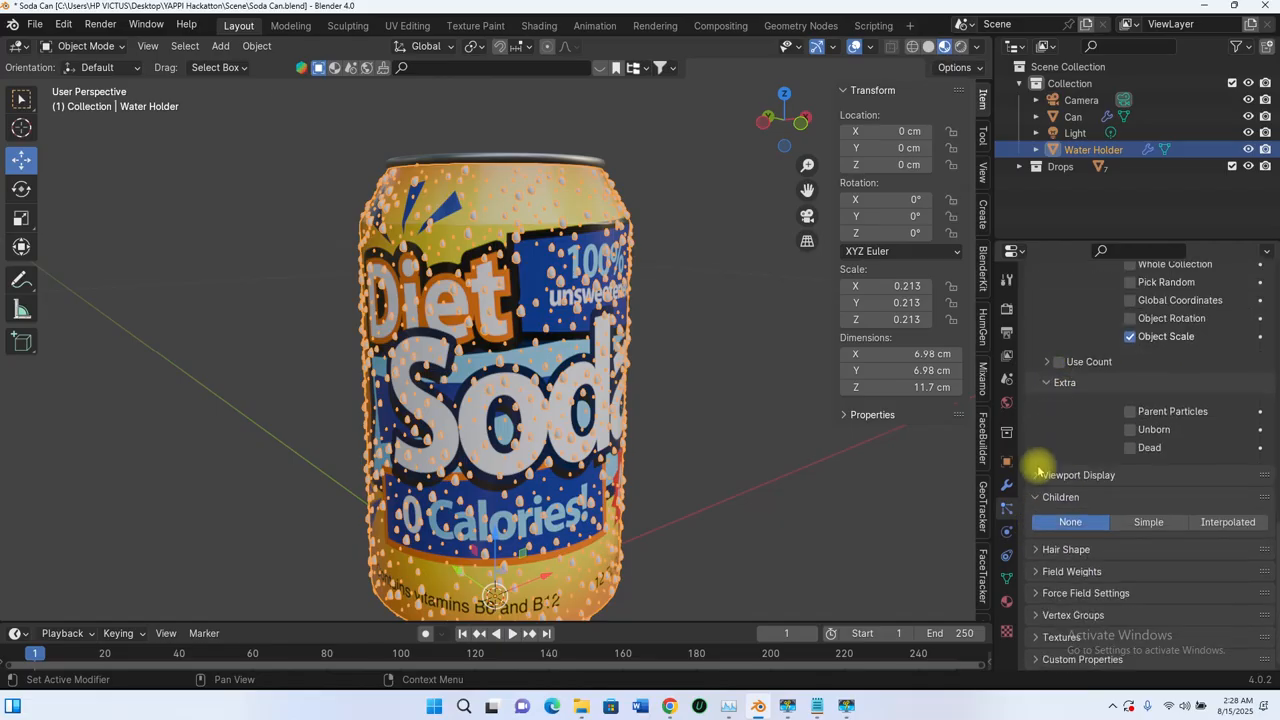
left_click(1227, 524)
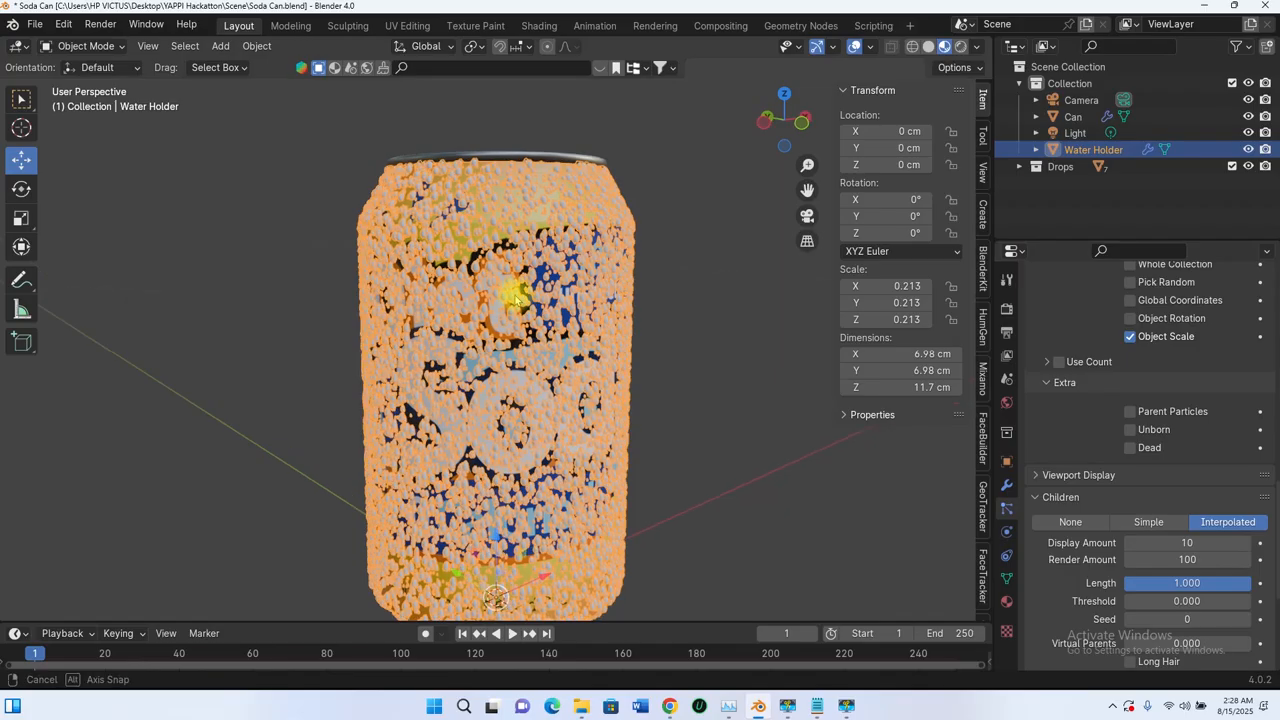
middle_click_drag(514, 294, 550, 425)
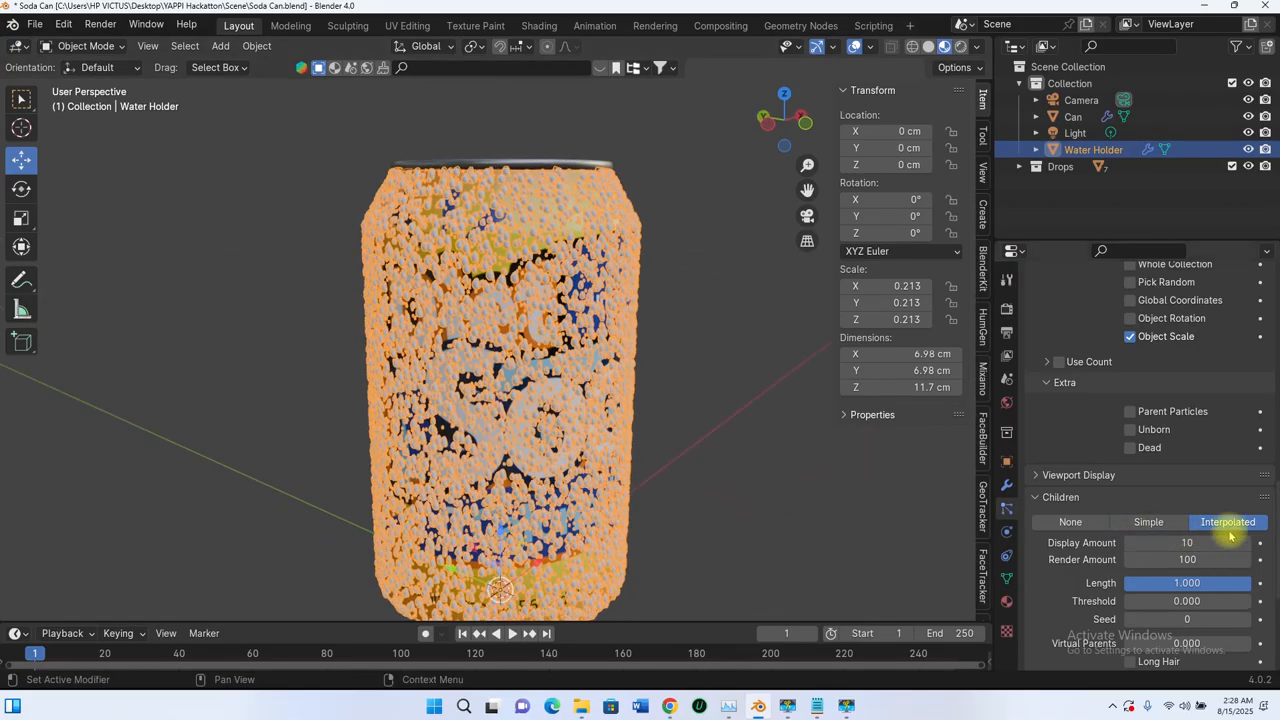
Step: Widen the properties editor so the particle settings have more room beside the 3D view
scroll(1060, 375, "up", 15)
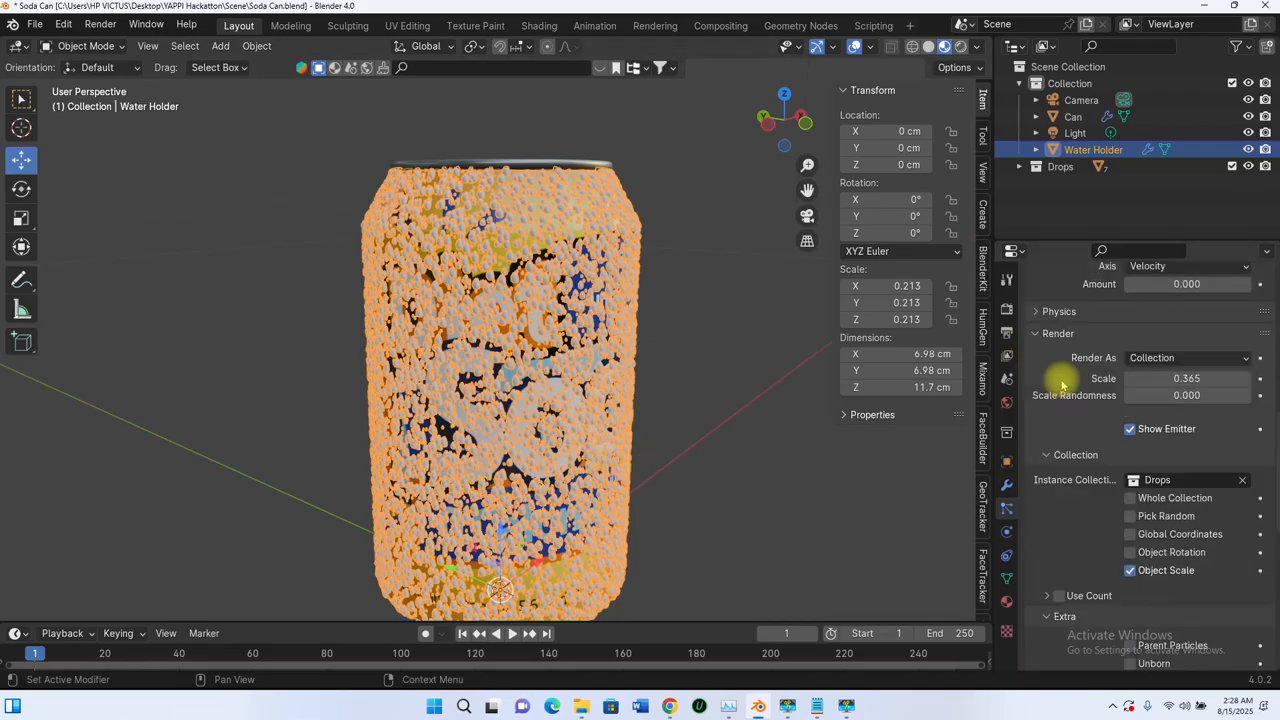
scroll(1150, 420, "up", 5)
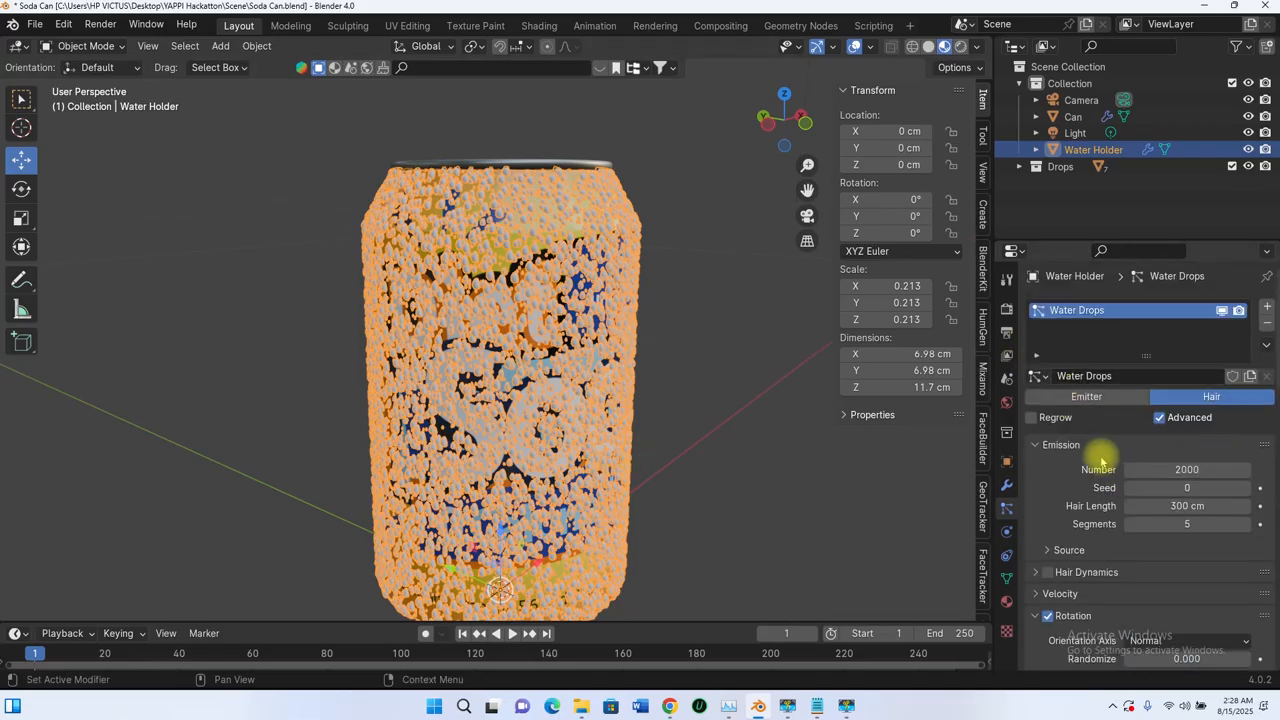
scroll(1120, 455, "down", 8)
scroll(1068, 452, "down", 10)
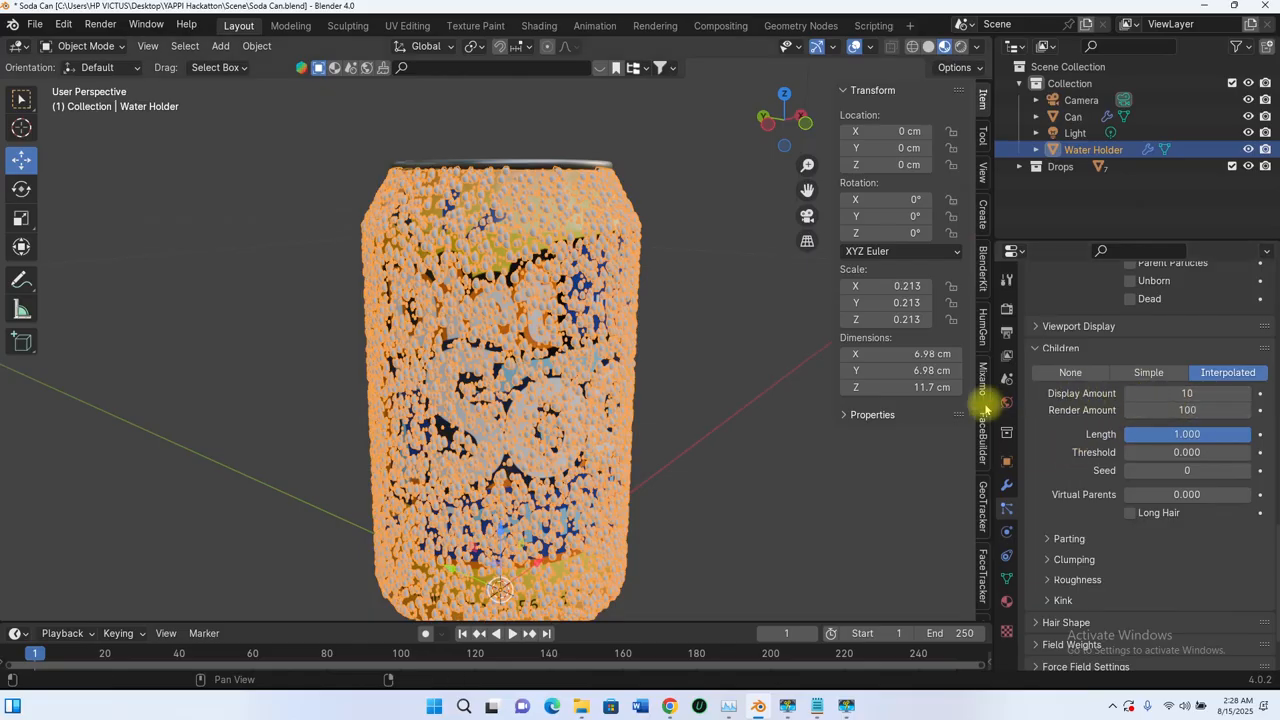
left_click_drag(990, 404, 929, 404)
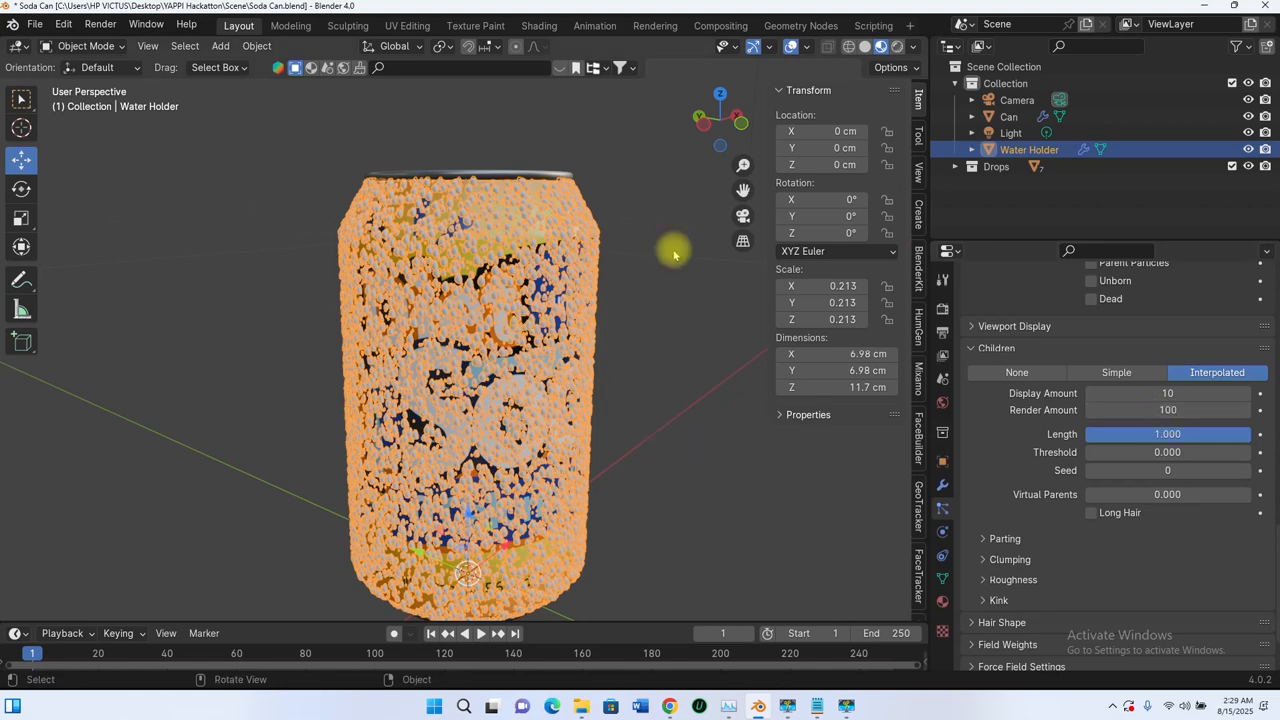
Step: Set both the display amount and the render amount of the interpolated children to 2
scroll(1000, 390, "up", 15)
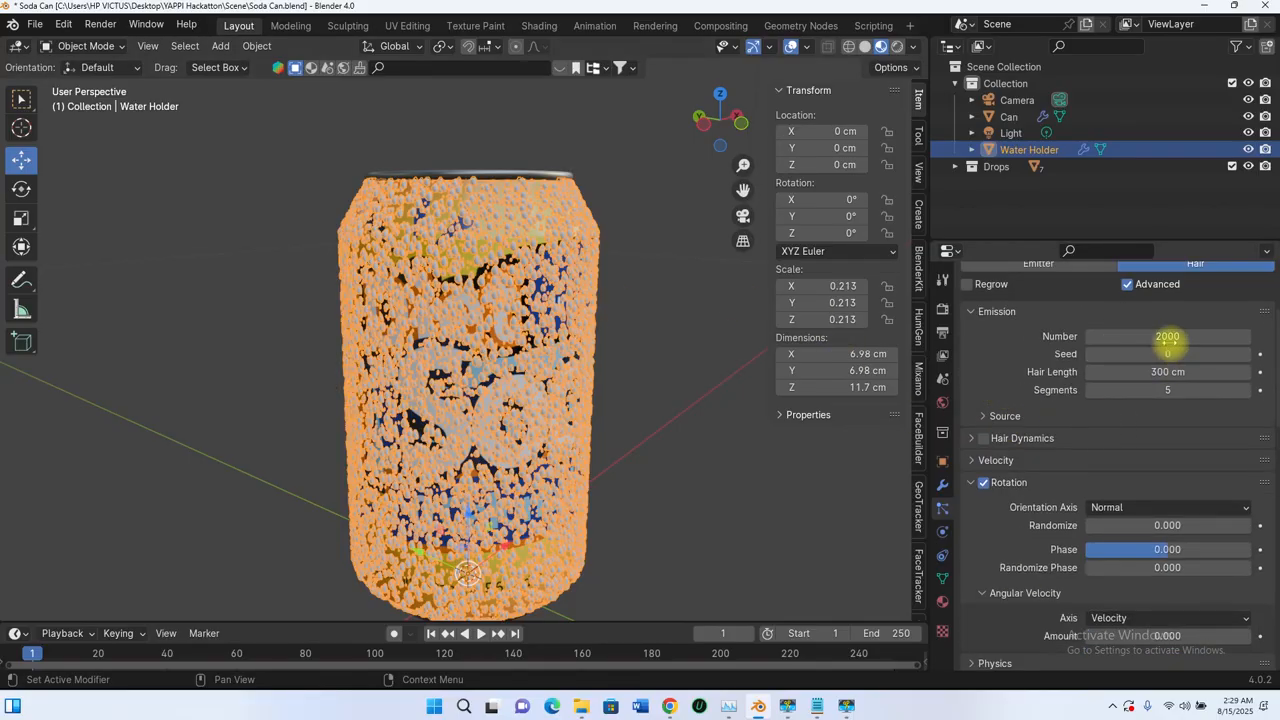
scroll(990, 500, "down", 15)
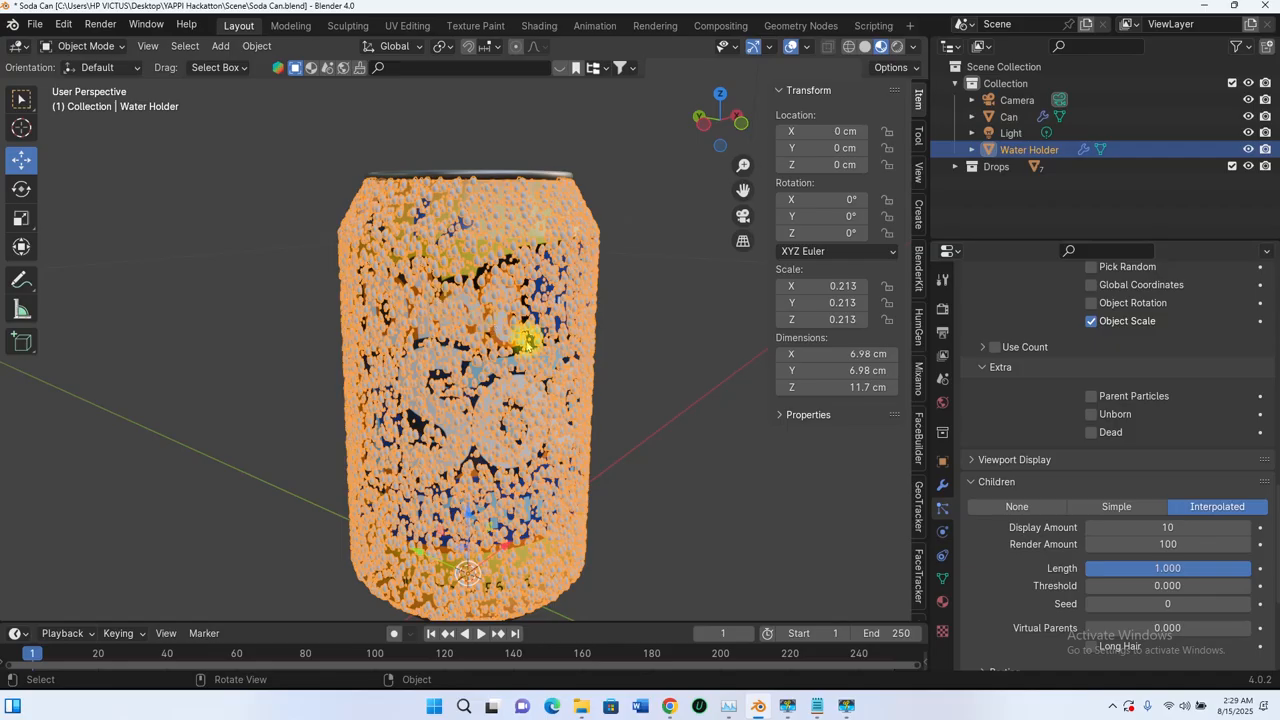
middle_click_drag(525, 342, 563, 425)
scroll(460, 220, "up", 5)
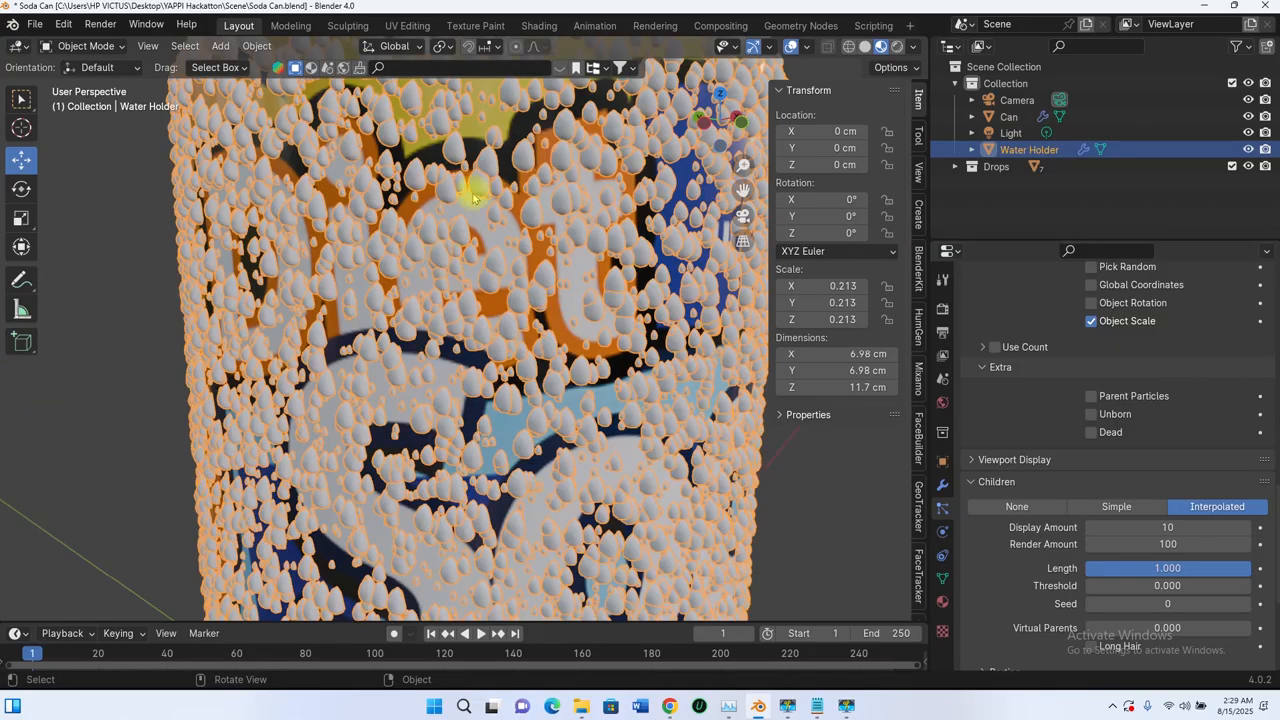
scroll(528, 271, "down", 5)
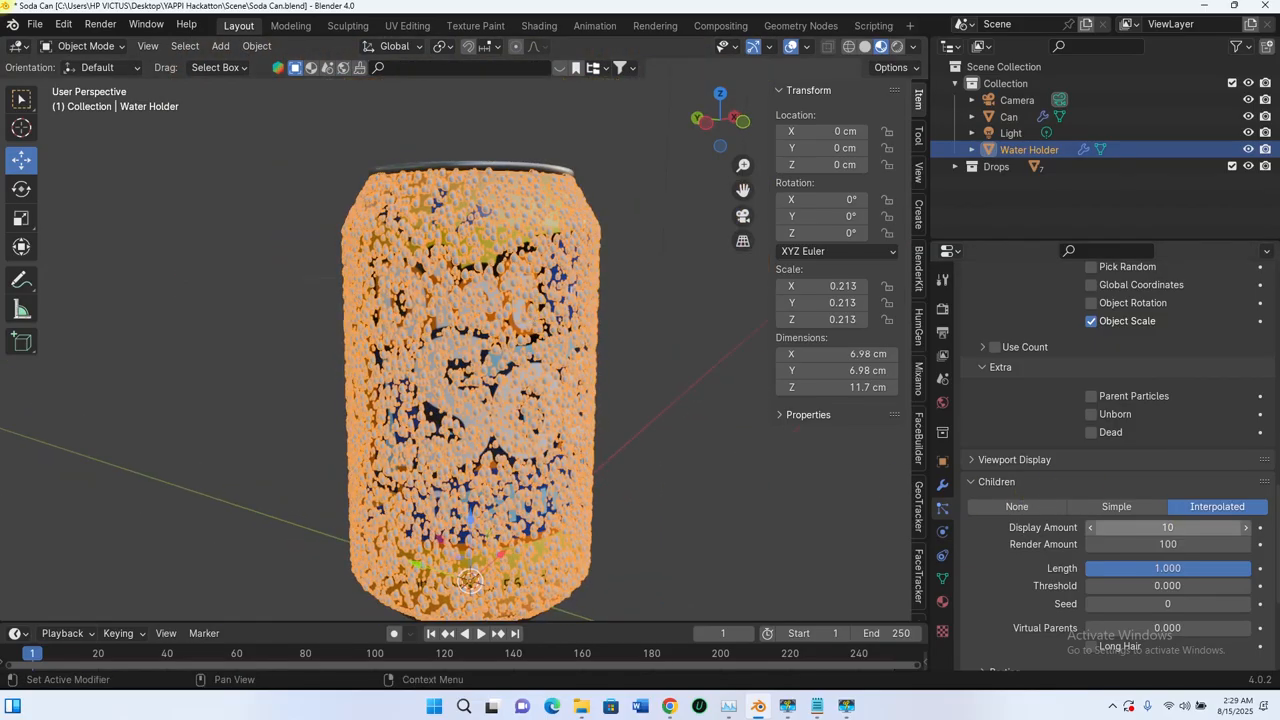
left_click(1160, 530)
type("2")
key("Return")
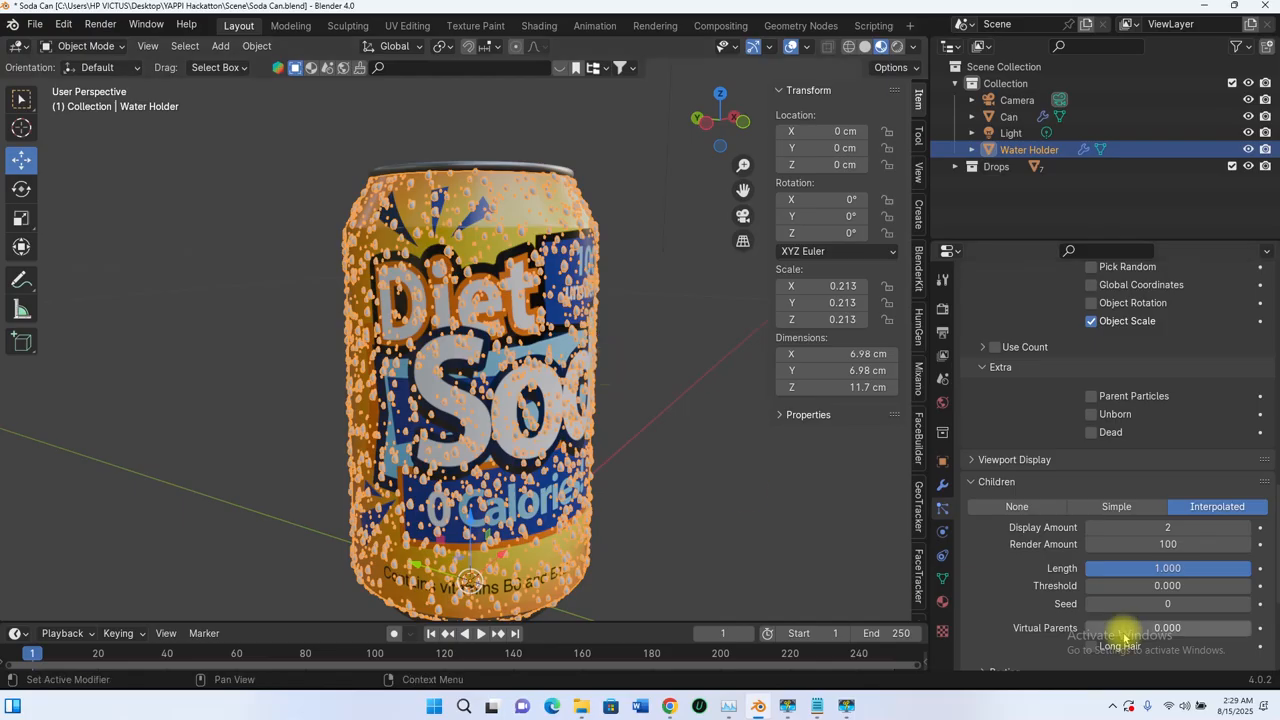
left_click(1156, 546)
type("2")
key("Return")
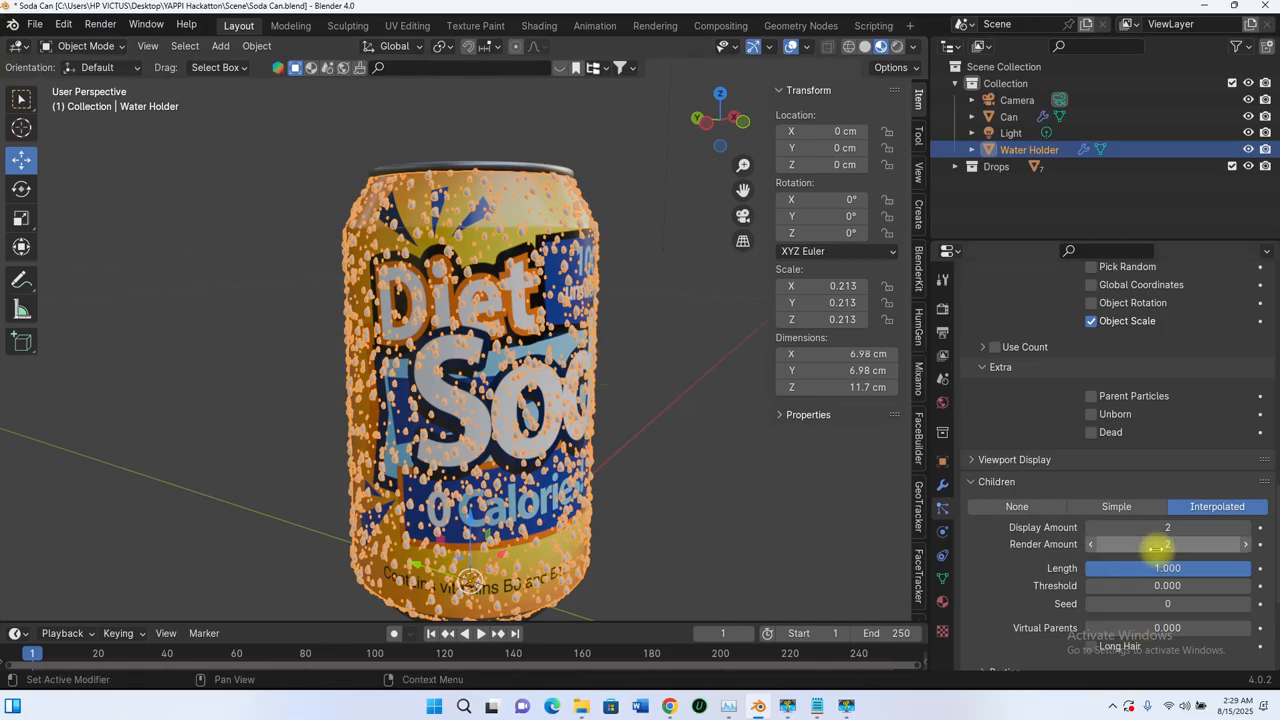
Step: Reduce the render scale of the instanced drops to 0.275 and check their size on the can
middle_click_drag(482, 398, 575, 345)
scroll(404, 360, "down", 4)
scroll(514, 296, "up", 4)
middle_click_drag(514, 296, 565, 302)
scroll(565, 302, "down", 3)
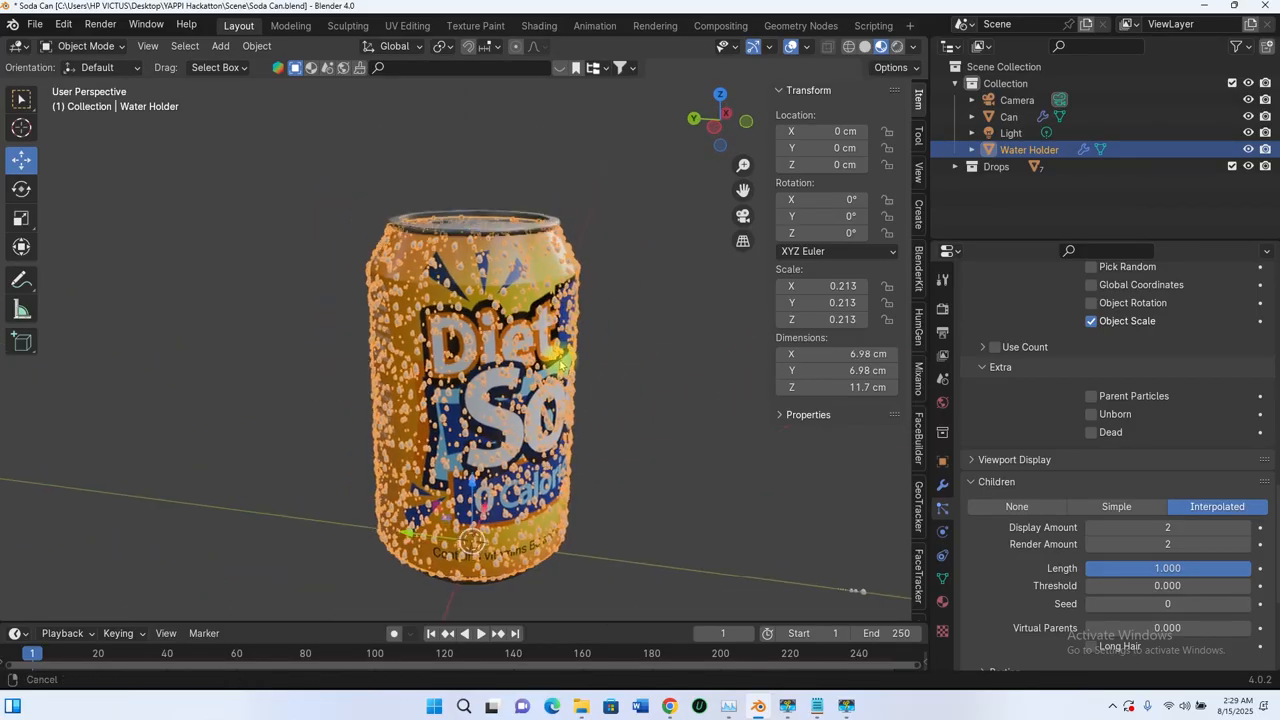
scroll(1022, 394, "down", 8)
scroll(1030, 400, "up", 8)
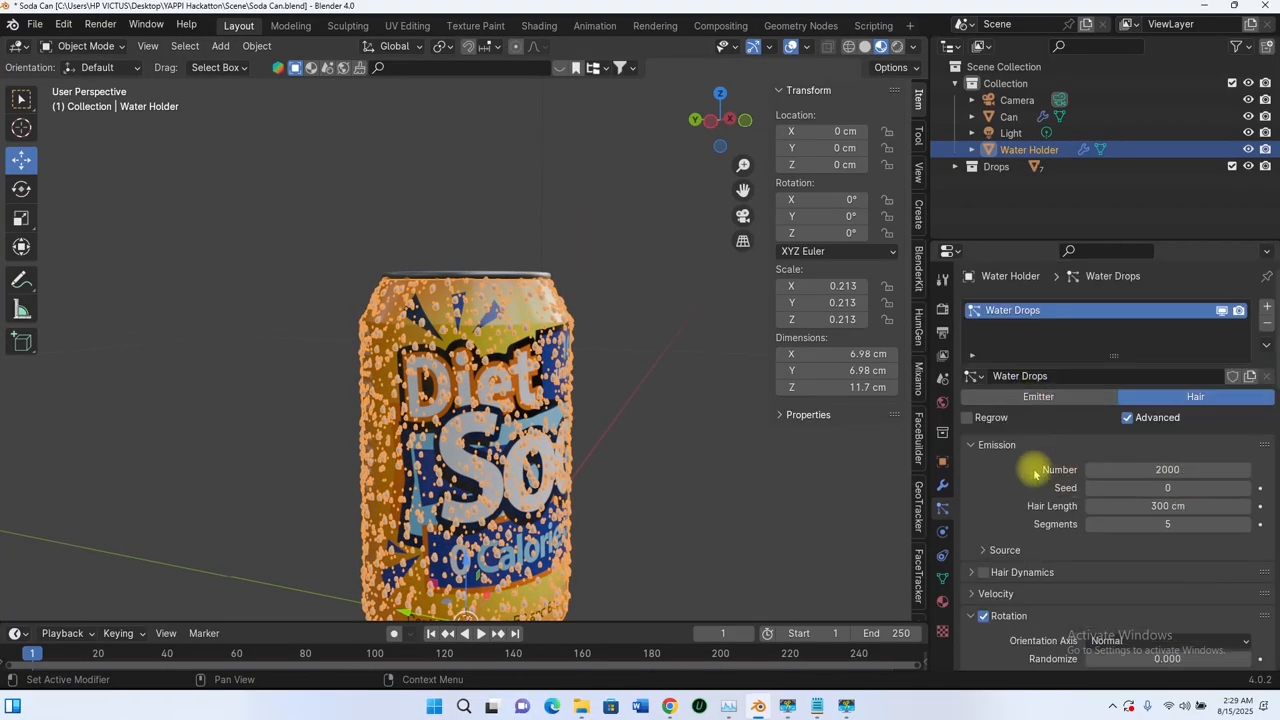
scroll(1080, 486, "down", 10)
scroll(600, 412, "up", 6)
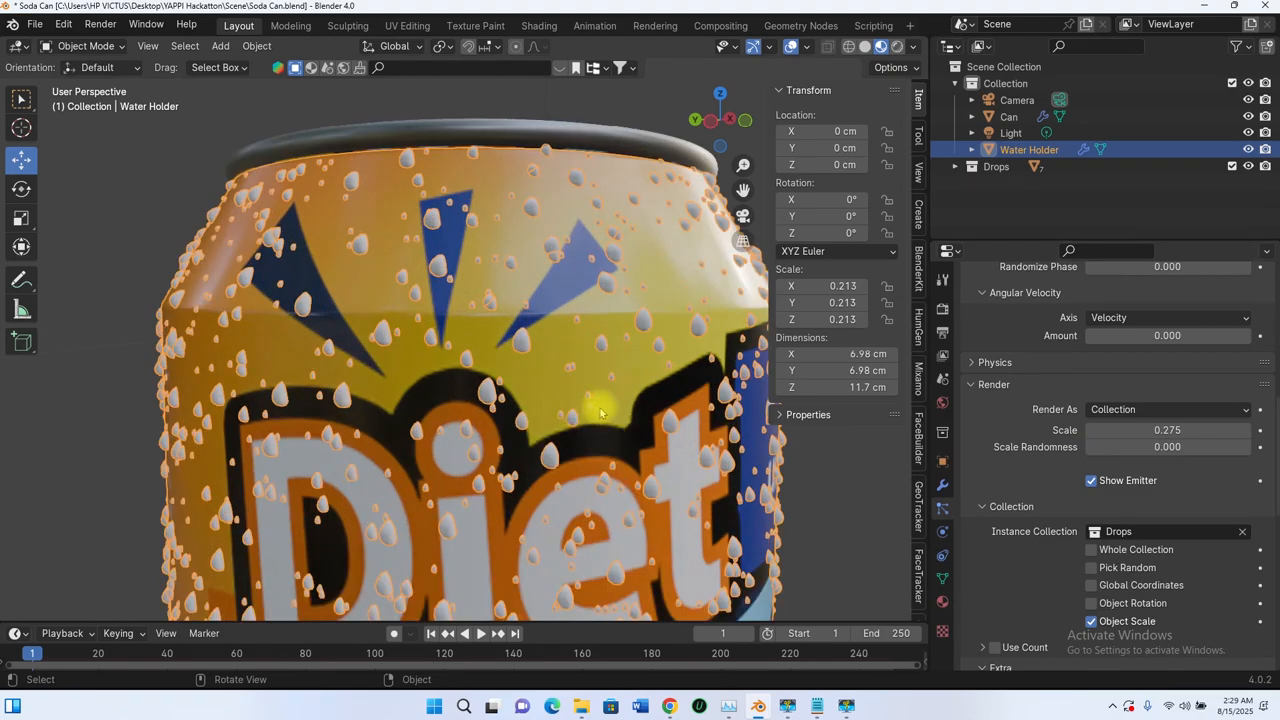
scroll(600, 412, "down", 3)
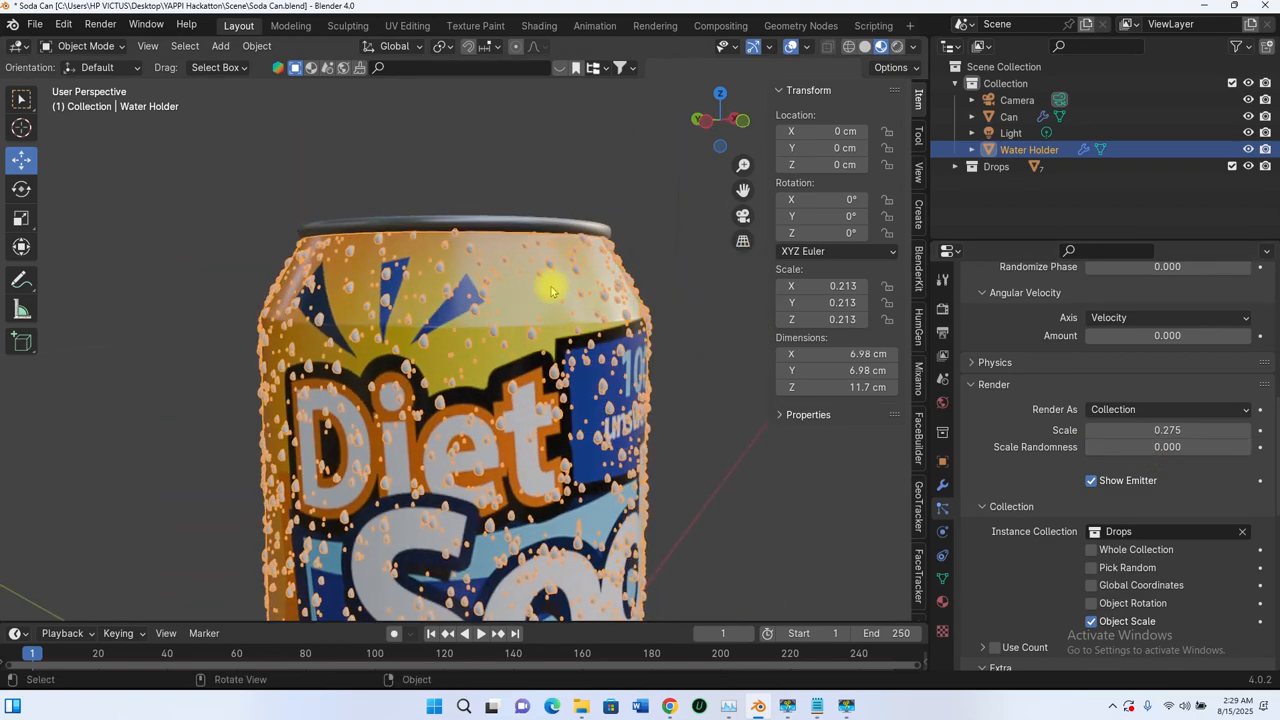
scroll(551, 291, "down", 3)
mouse_move(1167, 430)
left_mouse_down()
mouse_move(1200, 430)
mouse_move(1145, 430)
left_mouse_up()
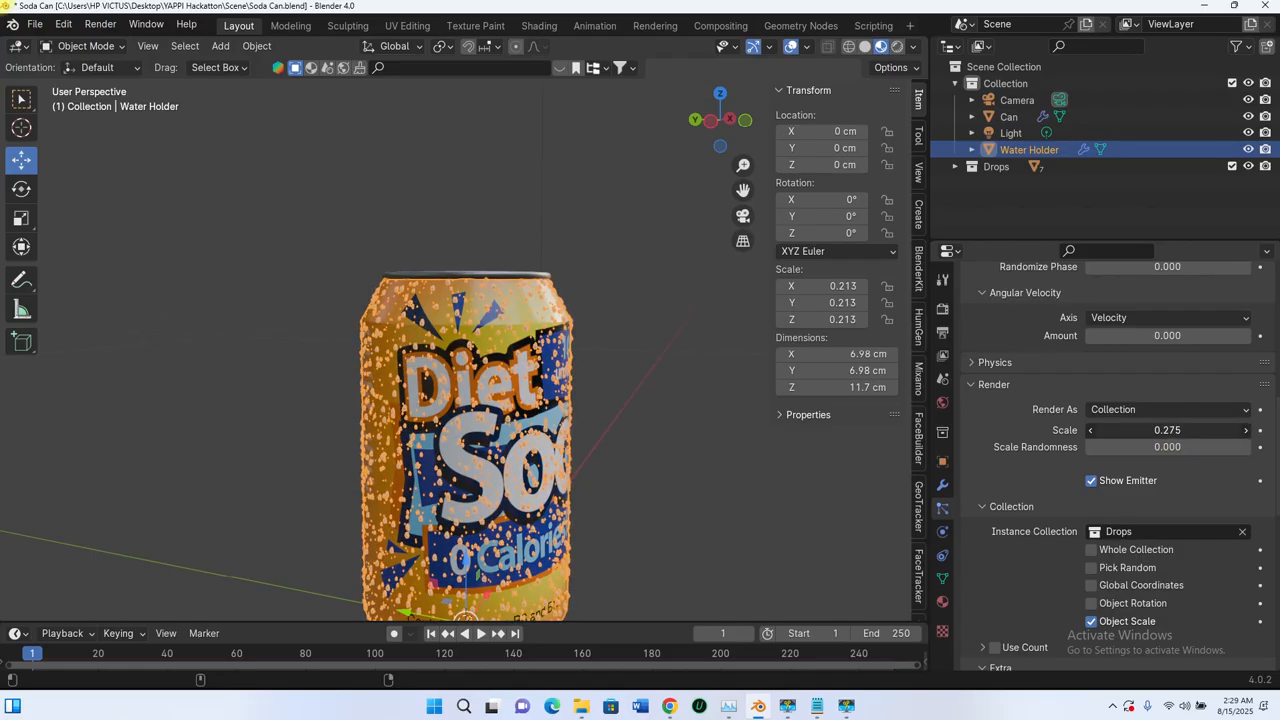
scroll(590, 414, "up", 6)
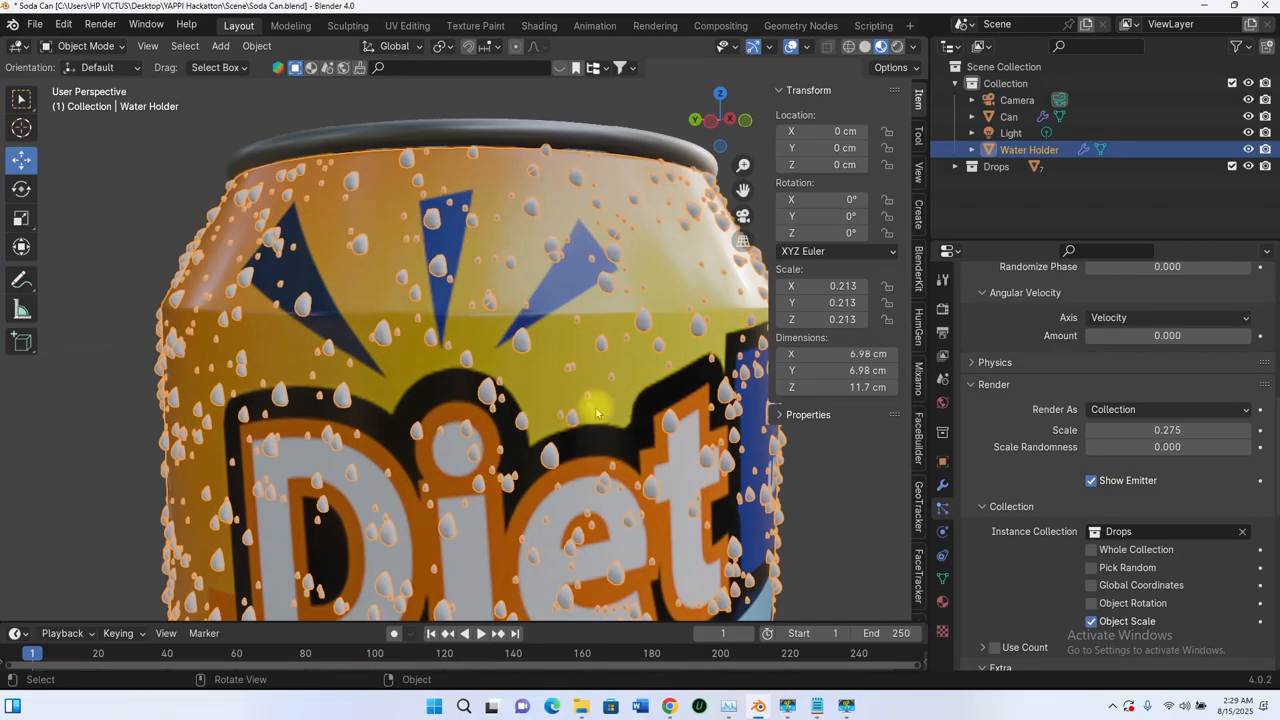
Step: Set the scale randomness of the instanced water drops to 0.280
scroll(596, 413, "down", 3)
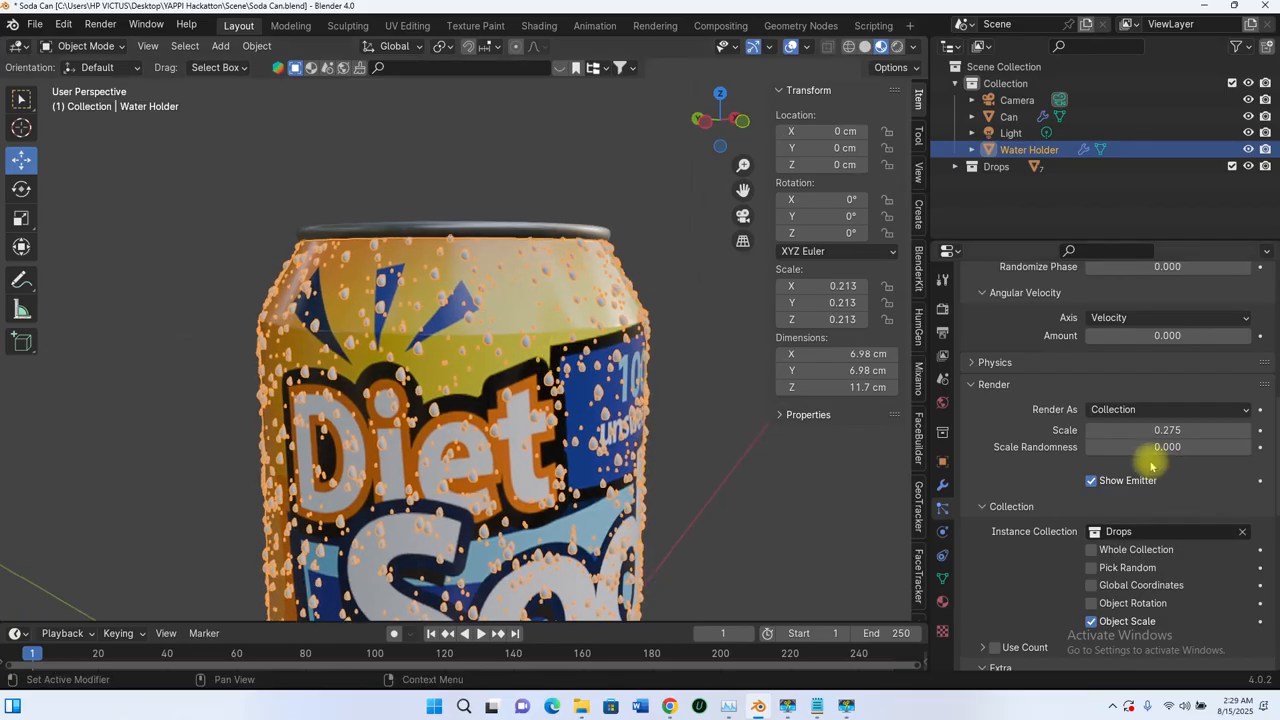
mouse_move(1148, 447)
left_mouse_down()
mouse_move(1196, 447)
mouse_move(1129, 447)
mouse_move(1166, 430)
left_mouse_up()
scroll(603, 420, "down", 4)
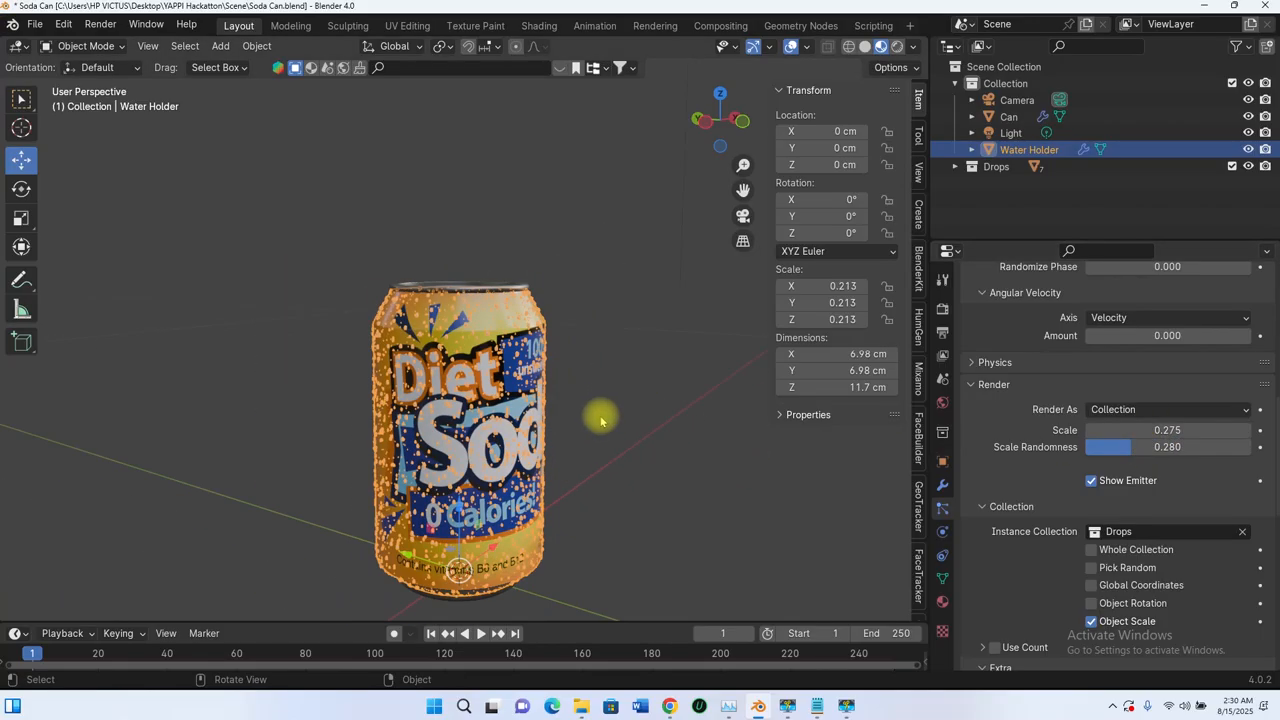
Step: Deselect the Water Holder and check the drops' size variation without the selection outline
middle_click_drag(603, 420, 590, 363)
left_click(588, 366)
middle_click_drag(540, 420, 397, 398)
scroll(459, 391, "up", 4)
scroll(472, 360, "down", 3)
scroll(457, 340, "up", 5)
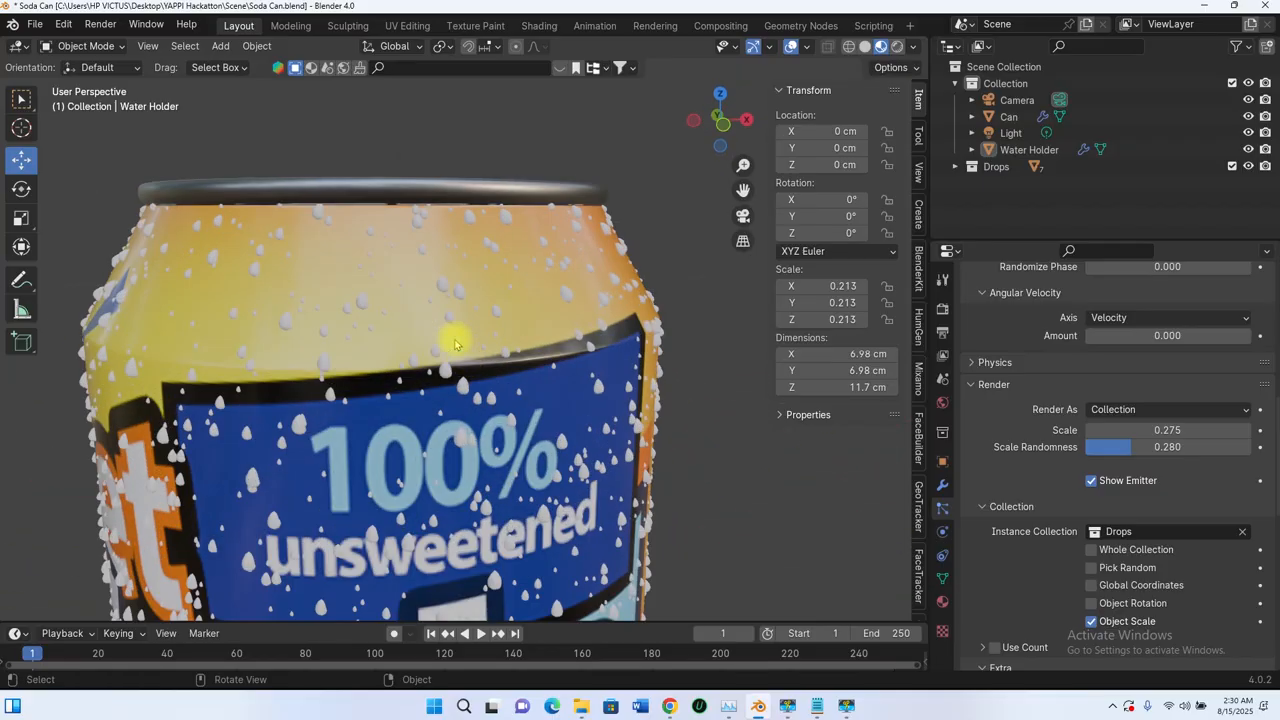
Step: Reduce the render scale of the instanced water drops to 0.256
scroll(462, 345, "down", 1)
left_click_drag(1174, 432, 1141, 432)
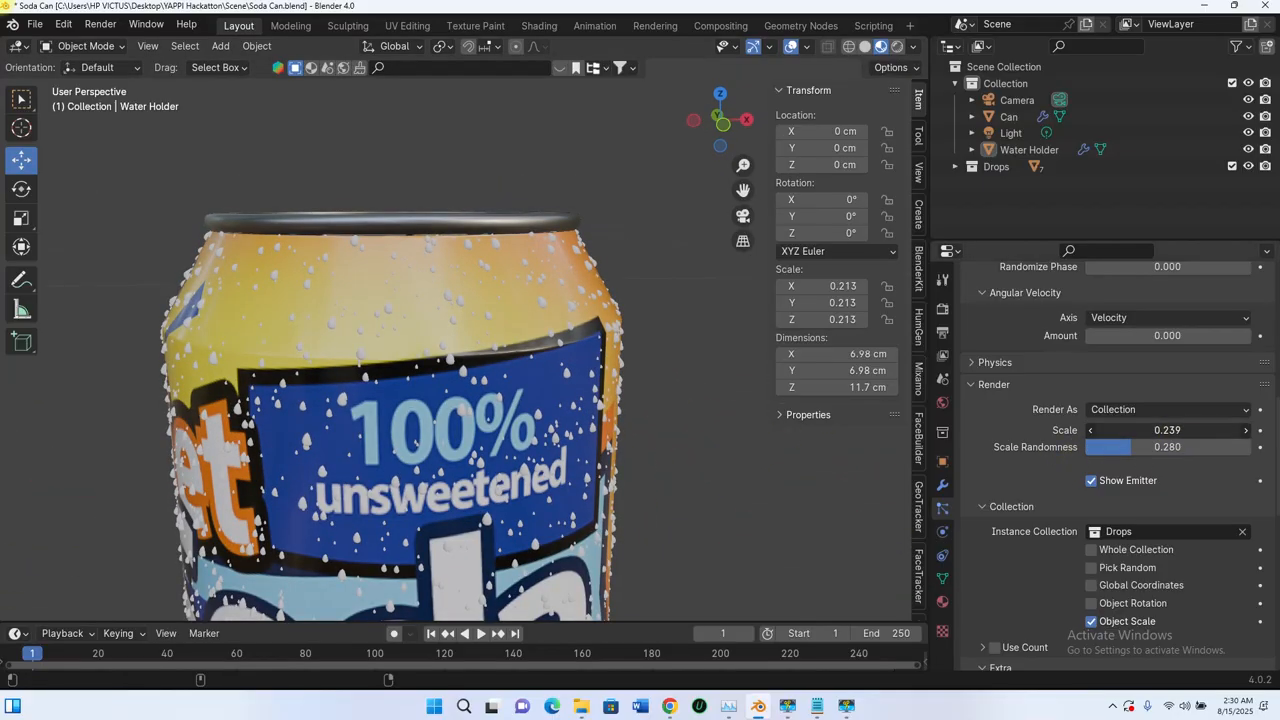
scroll(580, 416, "down", 3)
middle_click_drag(580, 416, 473, 413)
scroll(512, 385, "down", 3)
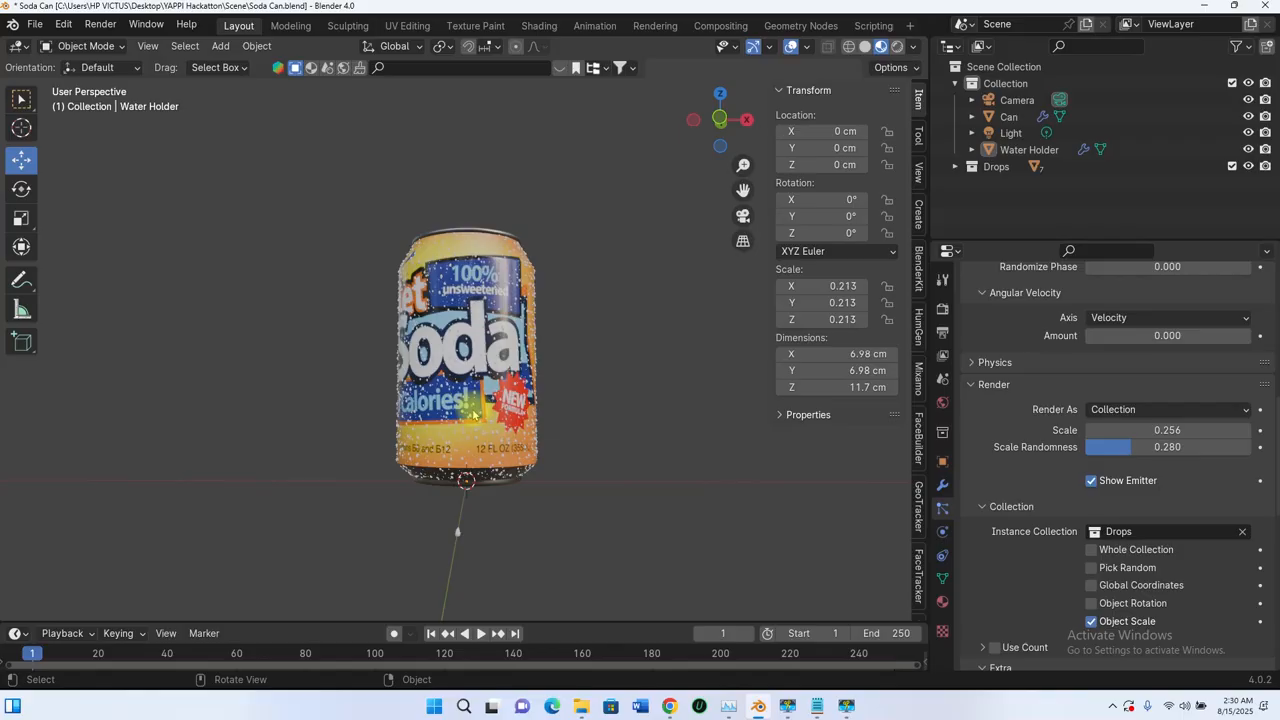
Step: Examine the drops' size and coverage around the can, from the top rim down to the base
middle_click_drag(484, 327, 481, 321)
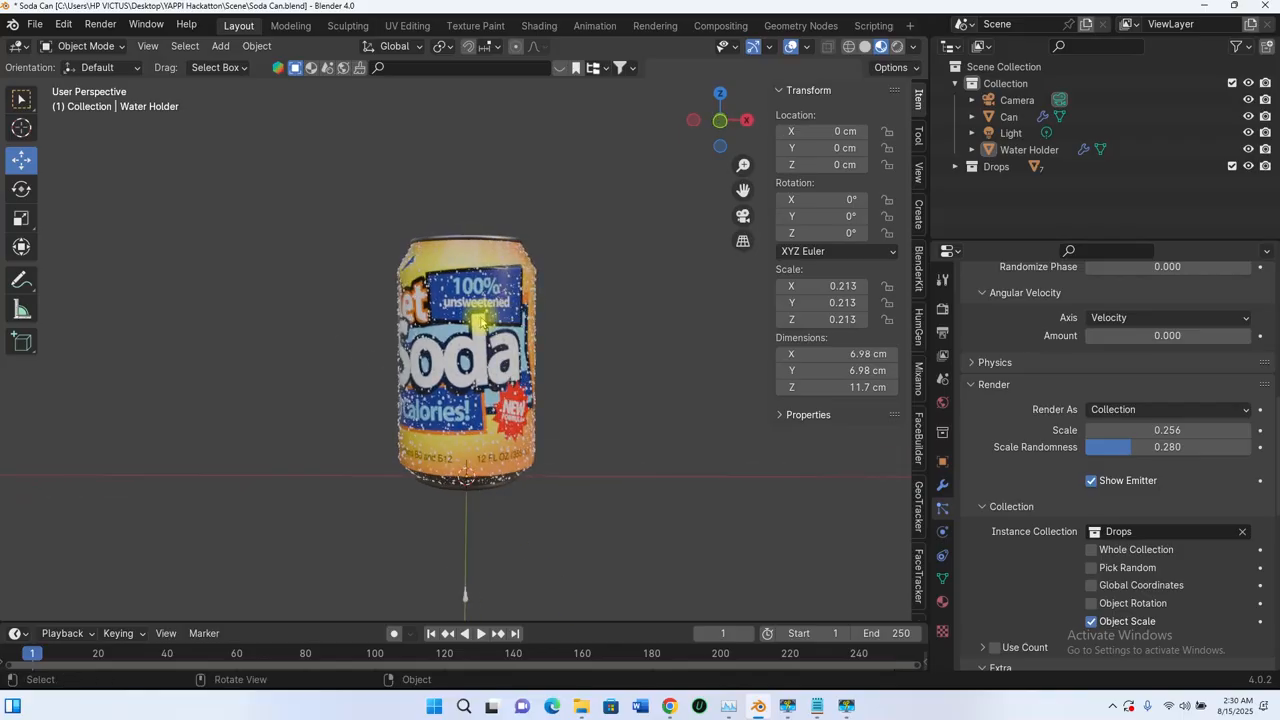
scroll(488, 246, "up", 4)
middle_click_drag(504, 190, 554, 290, "shift")
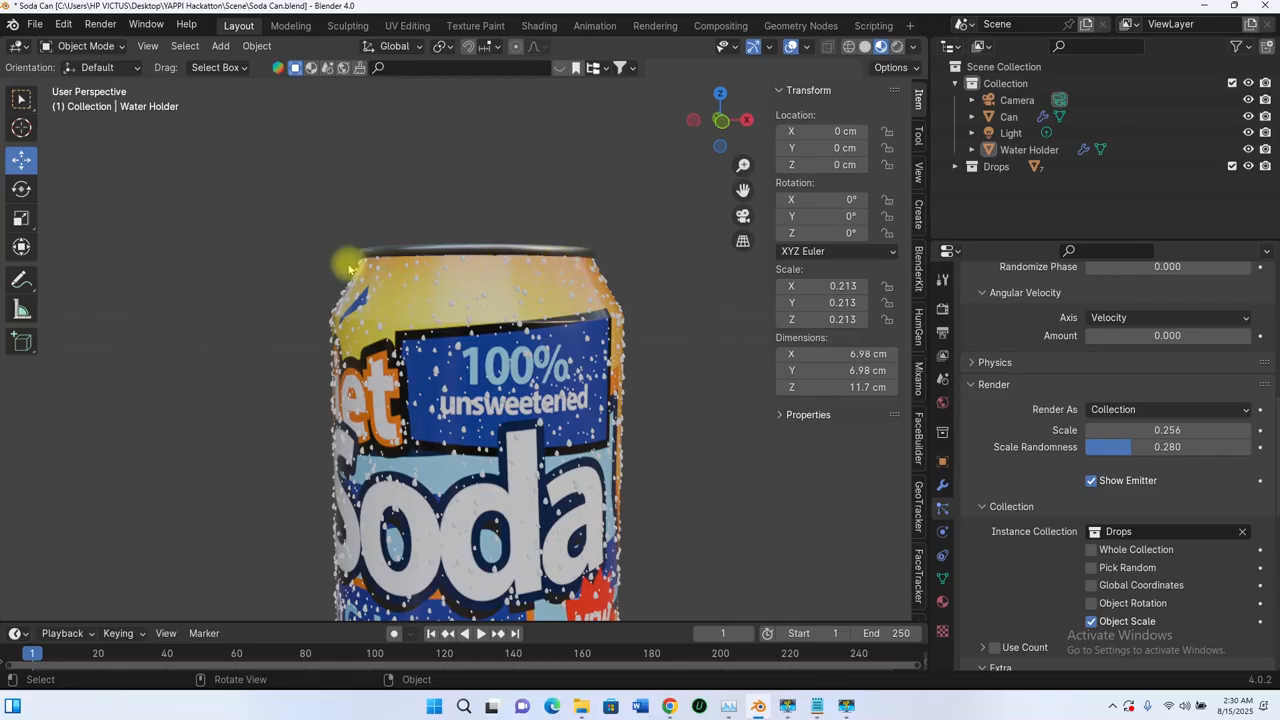
middle_click_drag(522, 286, 551, 313)
scroll(544, 313, "up", 2)
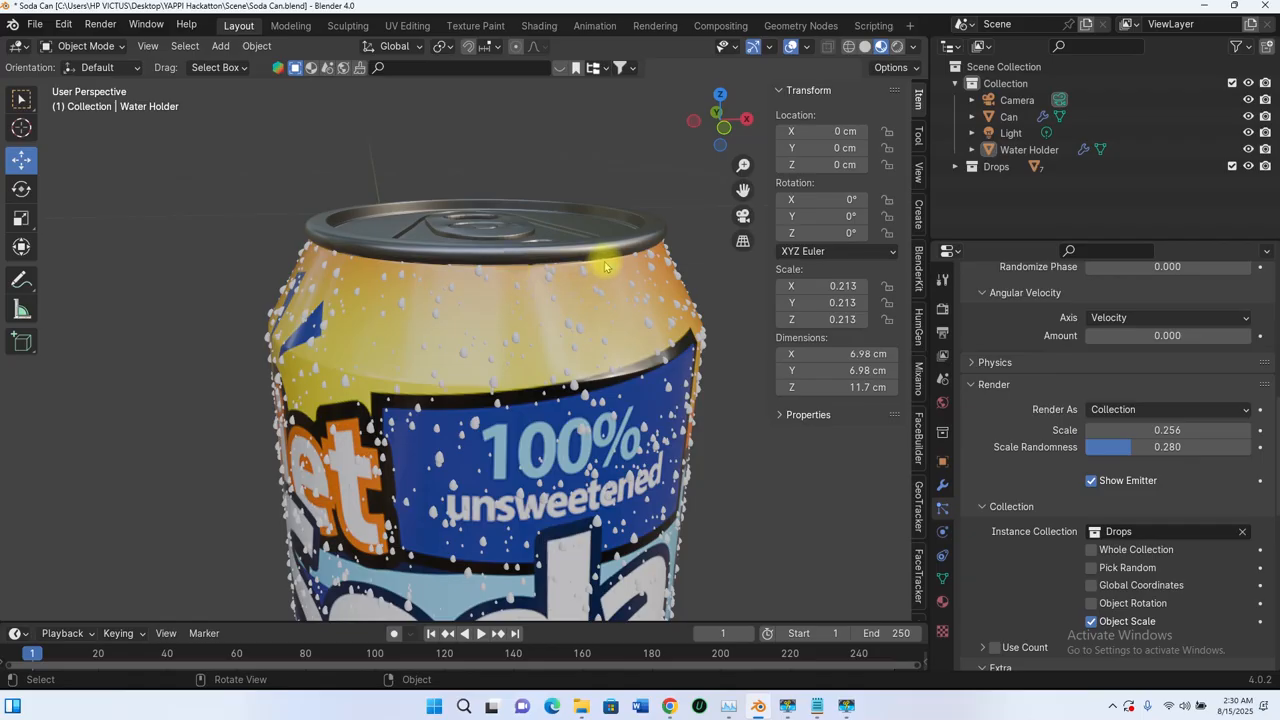
scroll(586, 351, "down", 3)
middle_click_drag(586, 351, 531, 387)
scroll(601, 403, "up", 4)
scroll(601, 403, "down", 4)
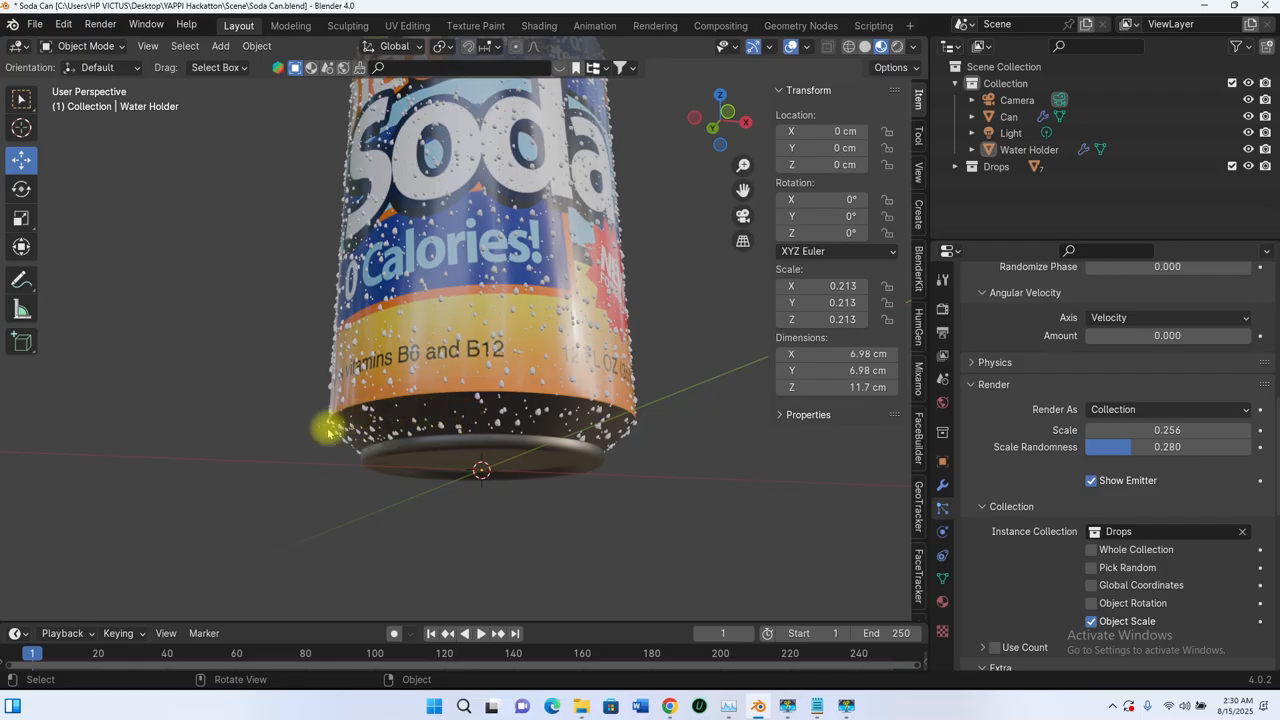
middle_click_drag(610, 280, 551, 212)
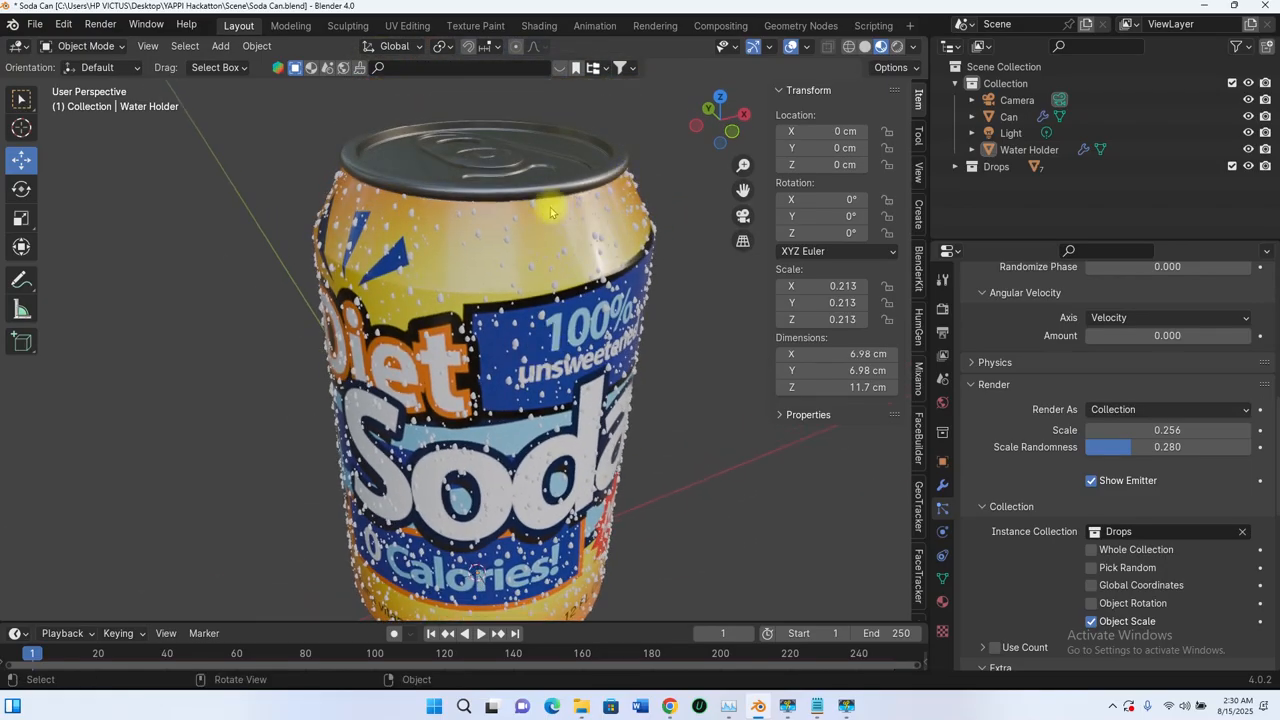
scroll(484, 228, "down", 4)
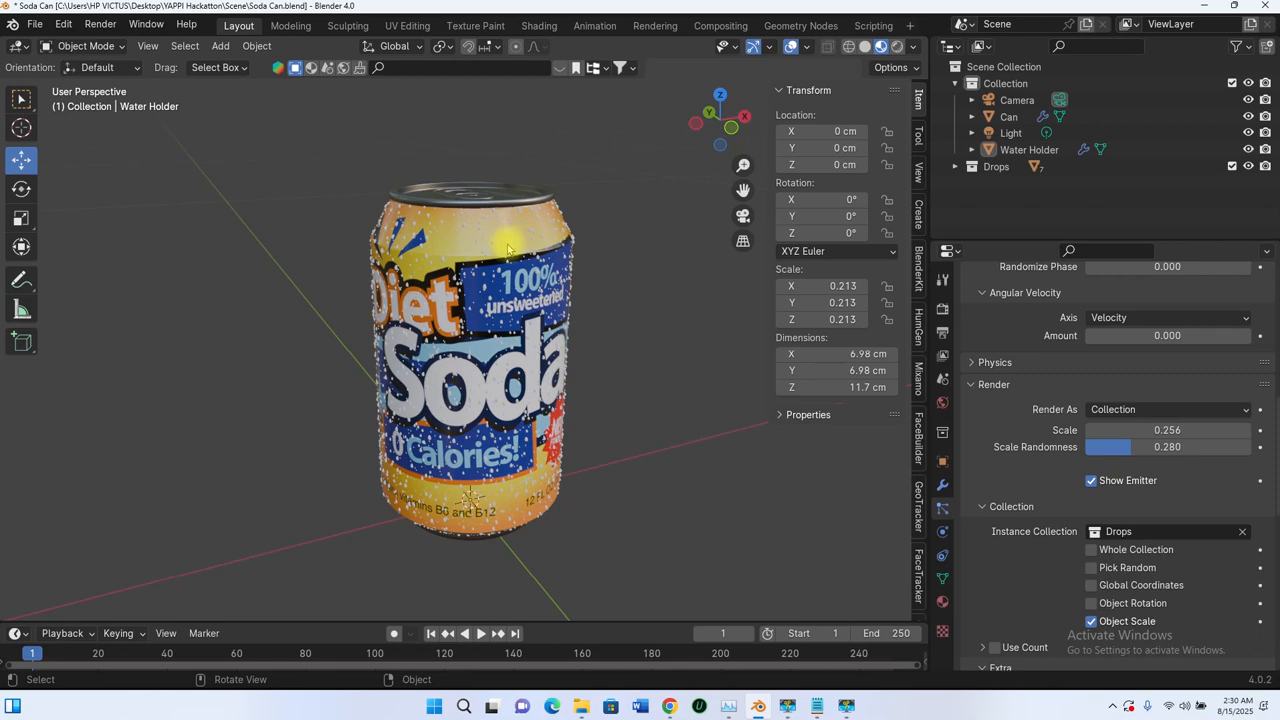
middle_click_drag(516, 425, 513, 329)
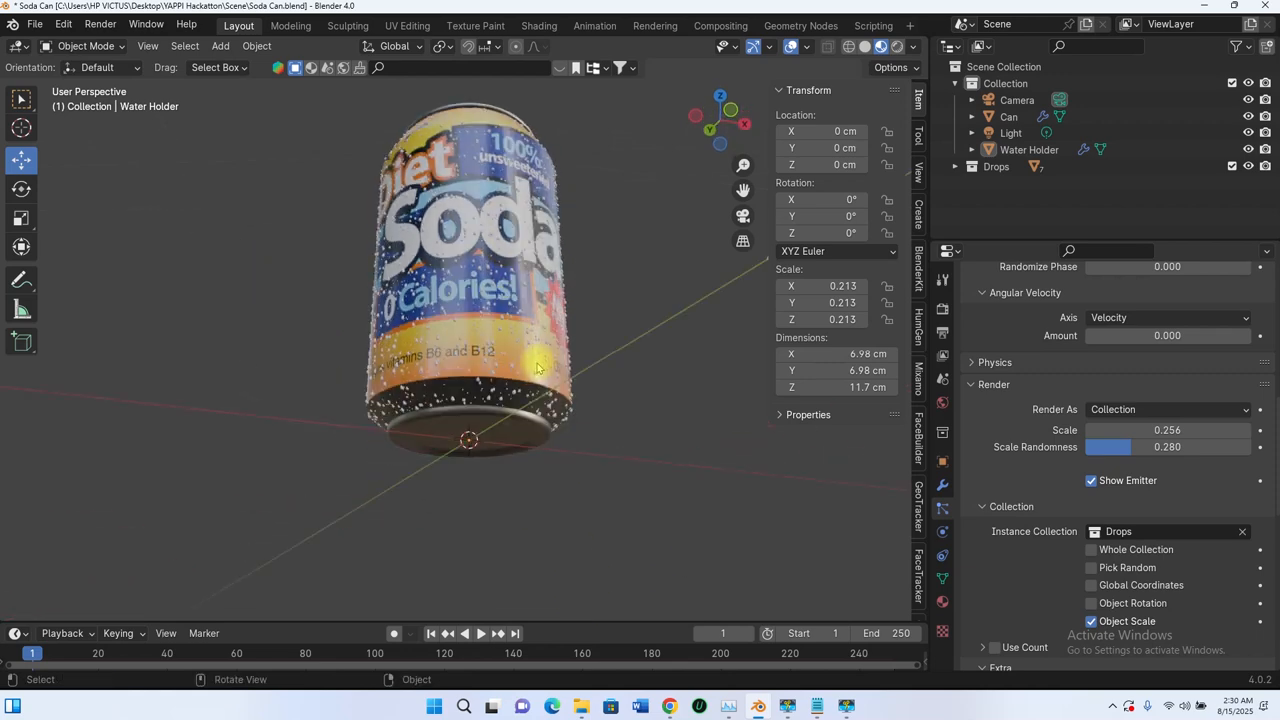
Step: Switch to the front orthographic view and check the drop distribution over the whole can
scroll(495, 250, "down", 1)
mouse_move(495, 250)
middle_mouse_down()
mouse_move(571, 314)
mouse_move(445, 292)
mouse_move(470, 250)
middle_mouse_up()
middle_click_drag(495, 171, 529, 218, "shift")
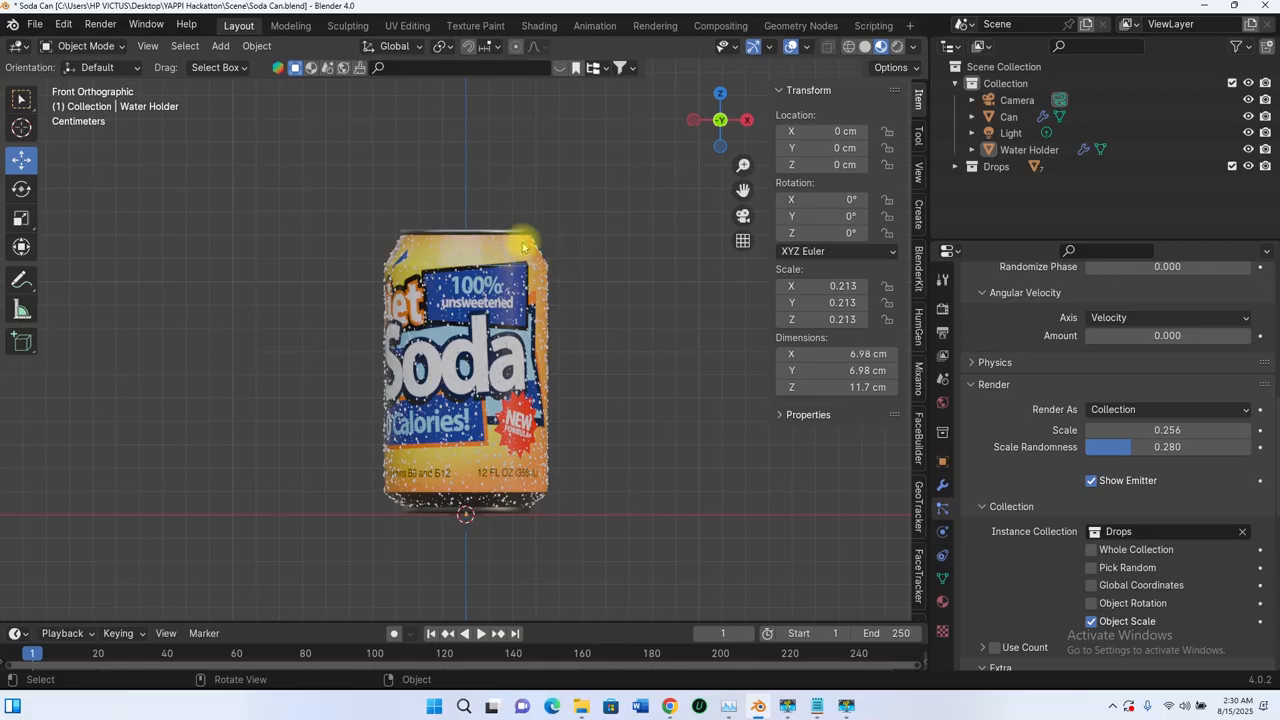
scroll(468, 252, "up", 6)
scroll(468, 252, "down", 5)
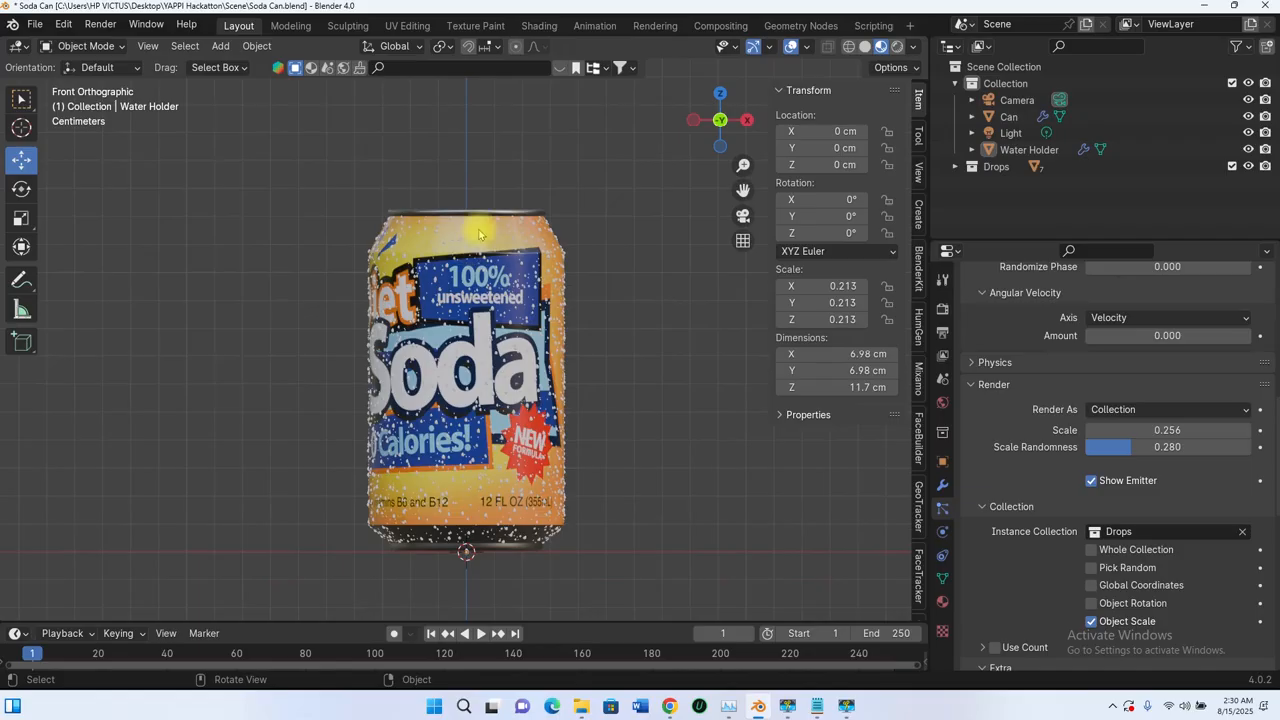
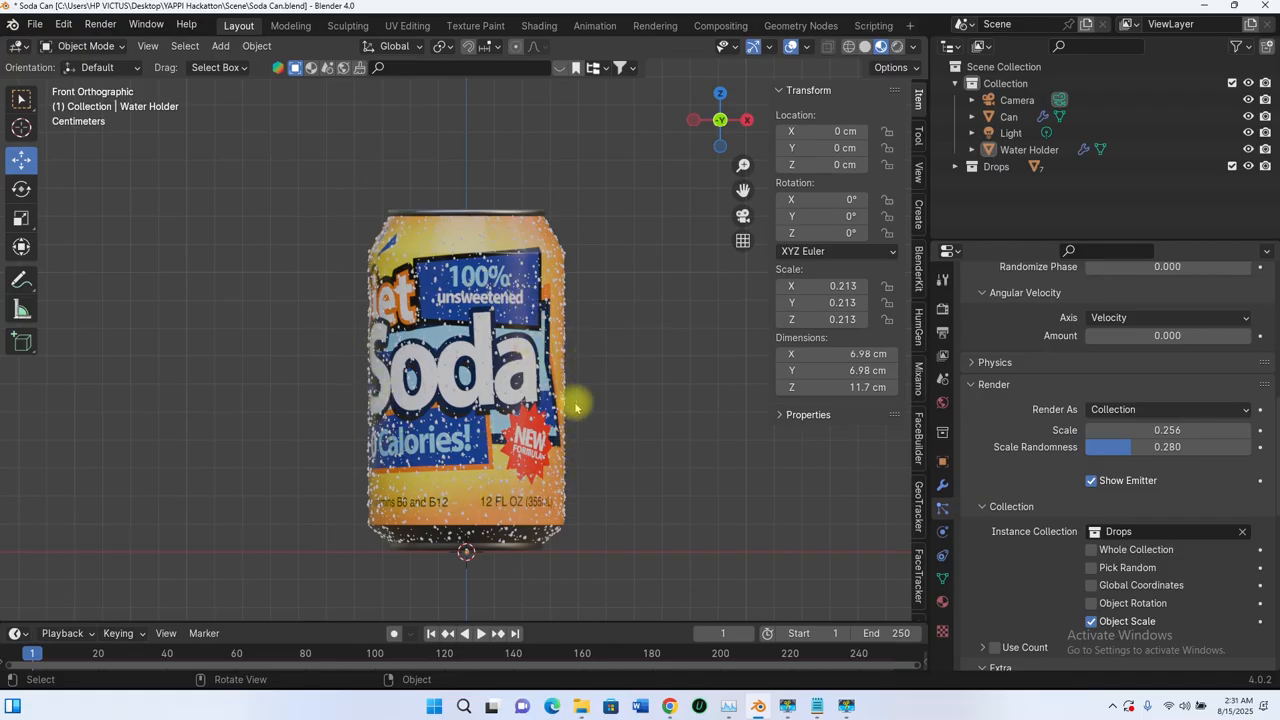
Step: Select the Water Holder and isolate it in local view
left_click(1030, 149)
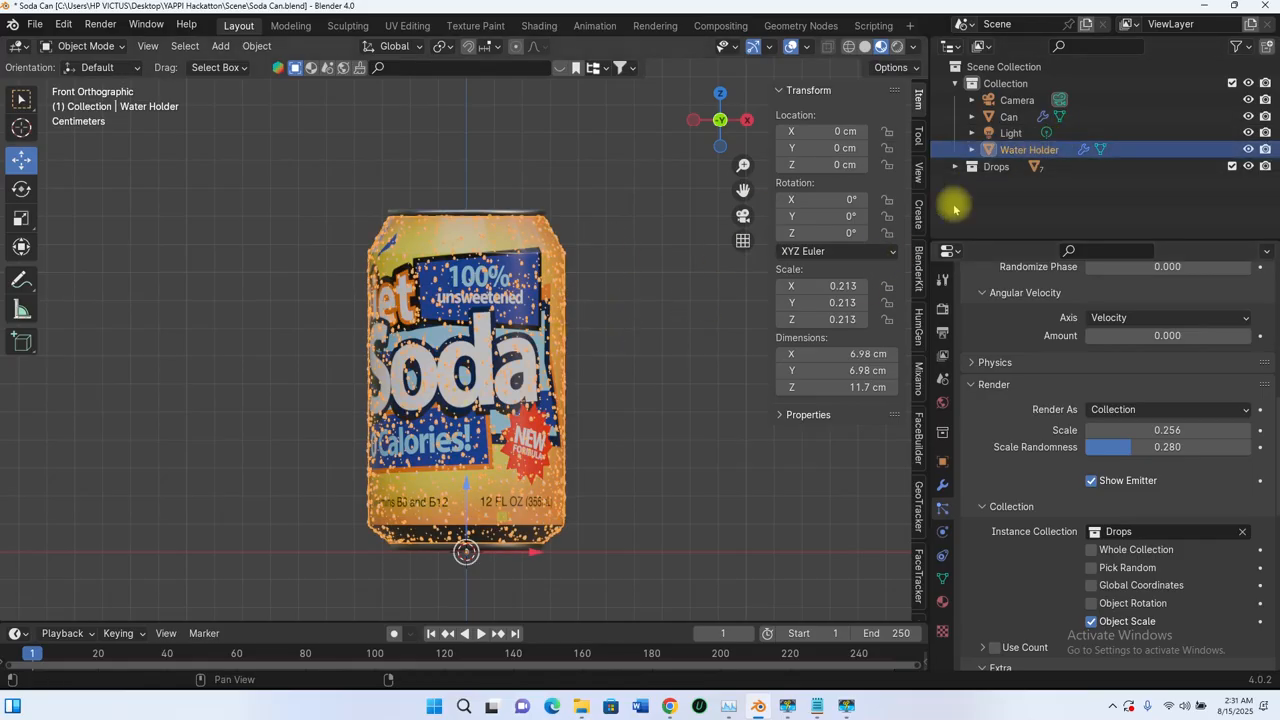
key("KP_Divide")
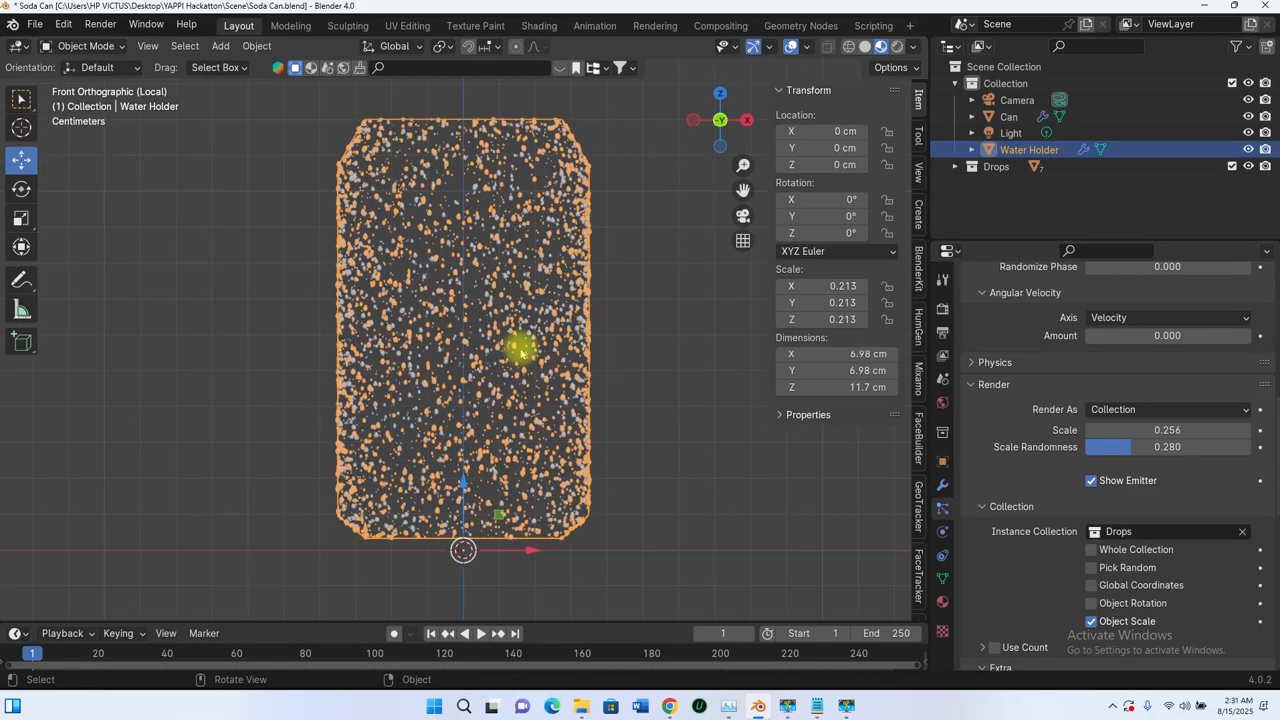
scroll(515, 367, "down", 3)
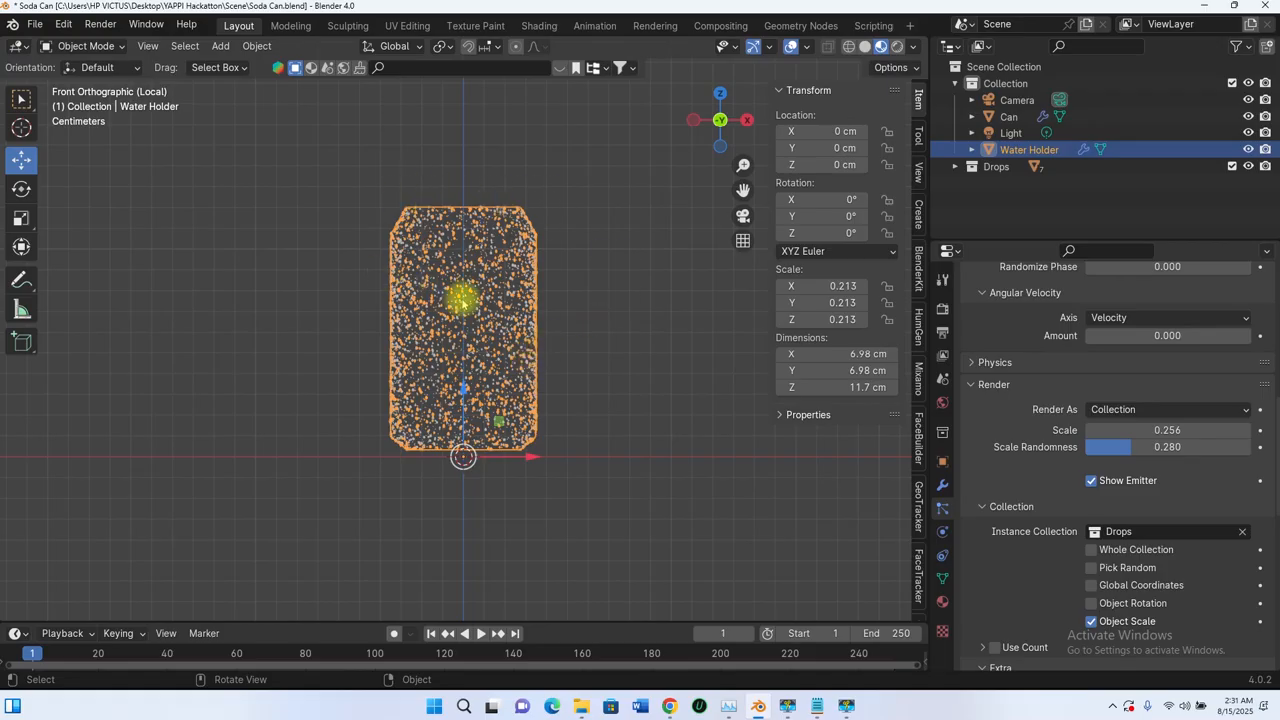
scroll(1000, 450, "down", 6)
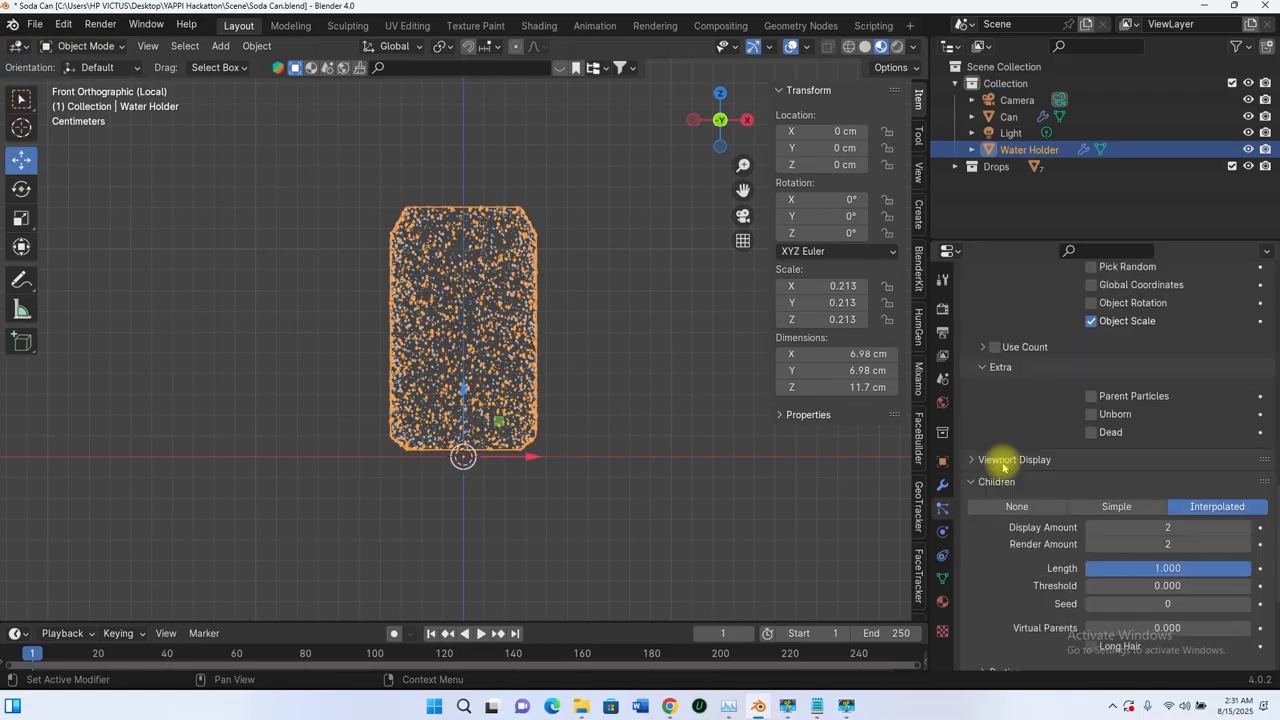
scroll(1003, 465, "up", 2)
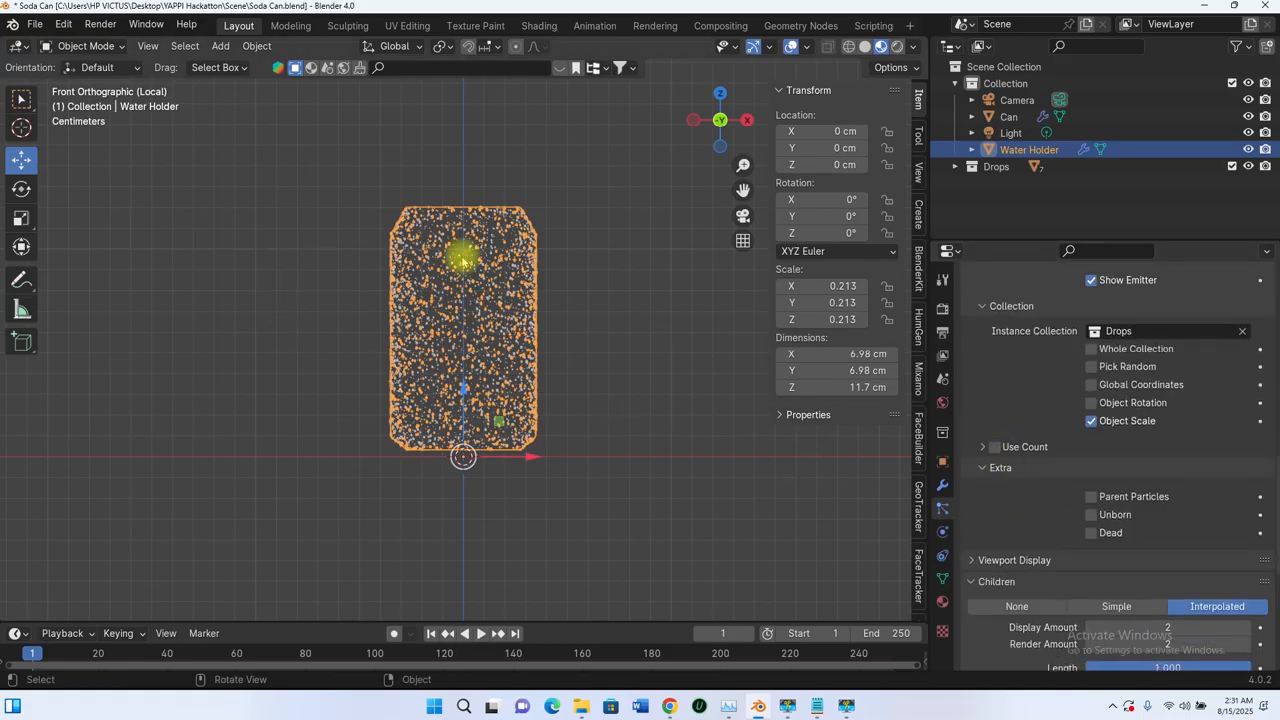
Step: Switch the Water Holder to Weight Paint mode and choose the Draw brush
middle_click_drag(449, 251, 457, 329, "shift")
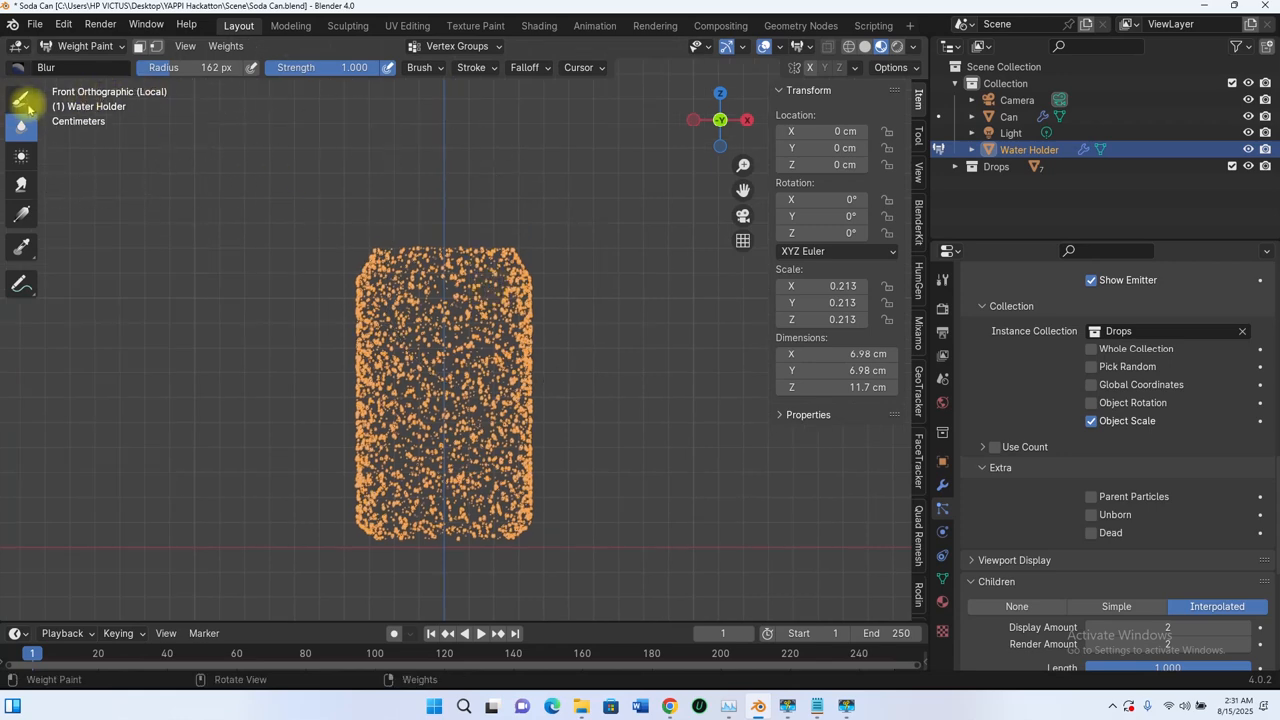
left_click(20, 98)
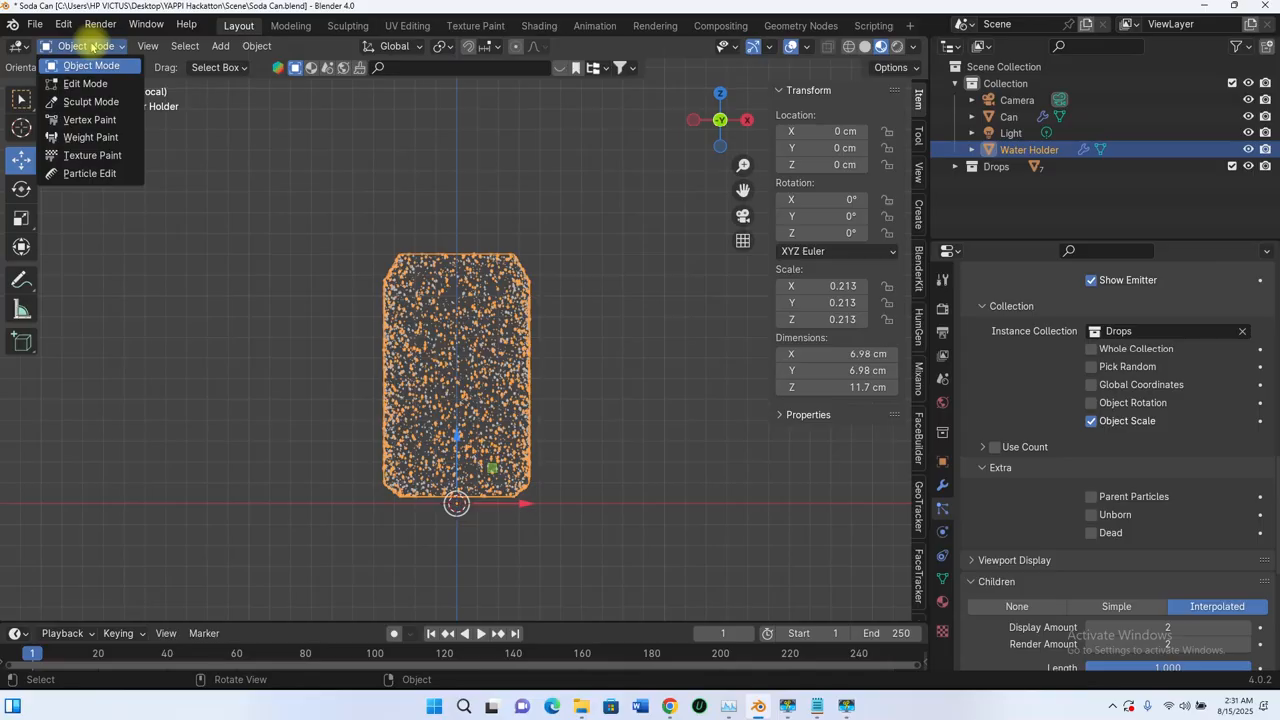
left_click(89, 138)
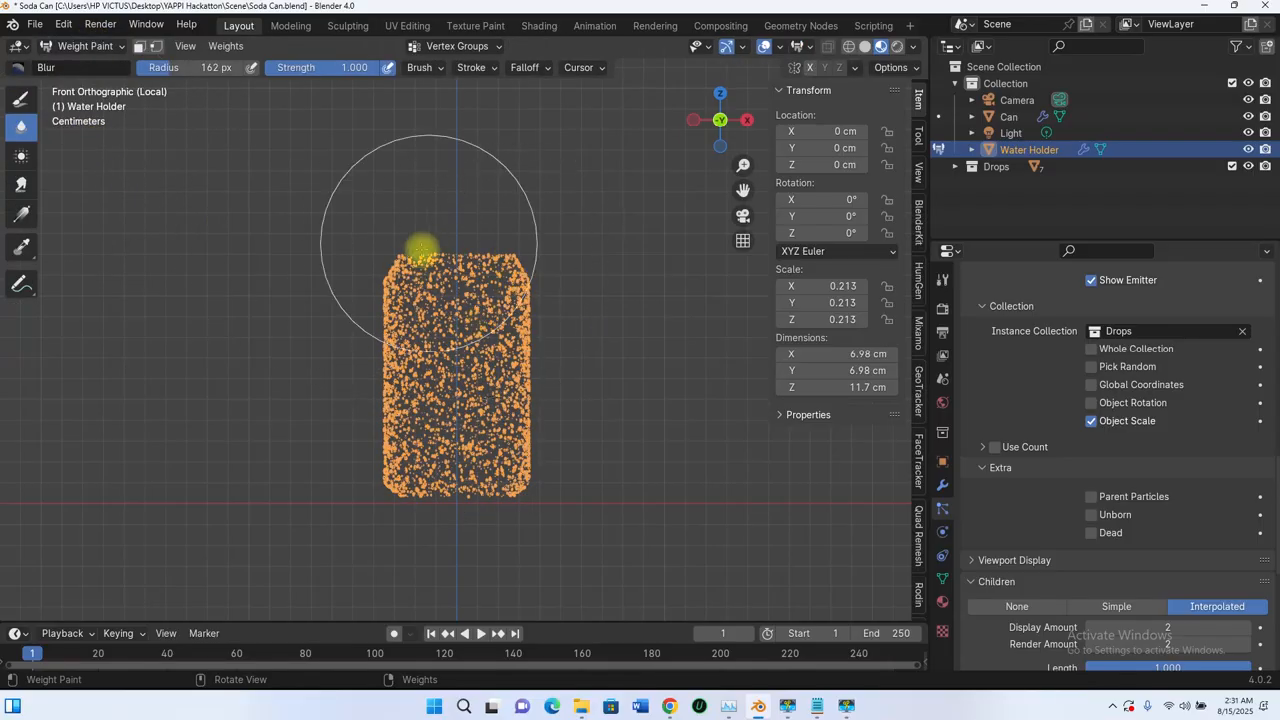
scroll(520, 277, "up", 3)
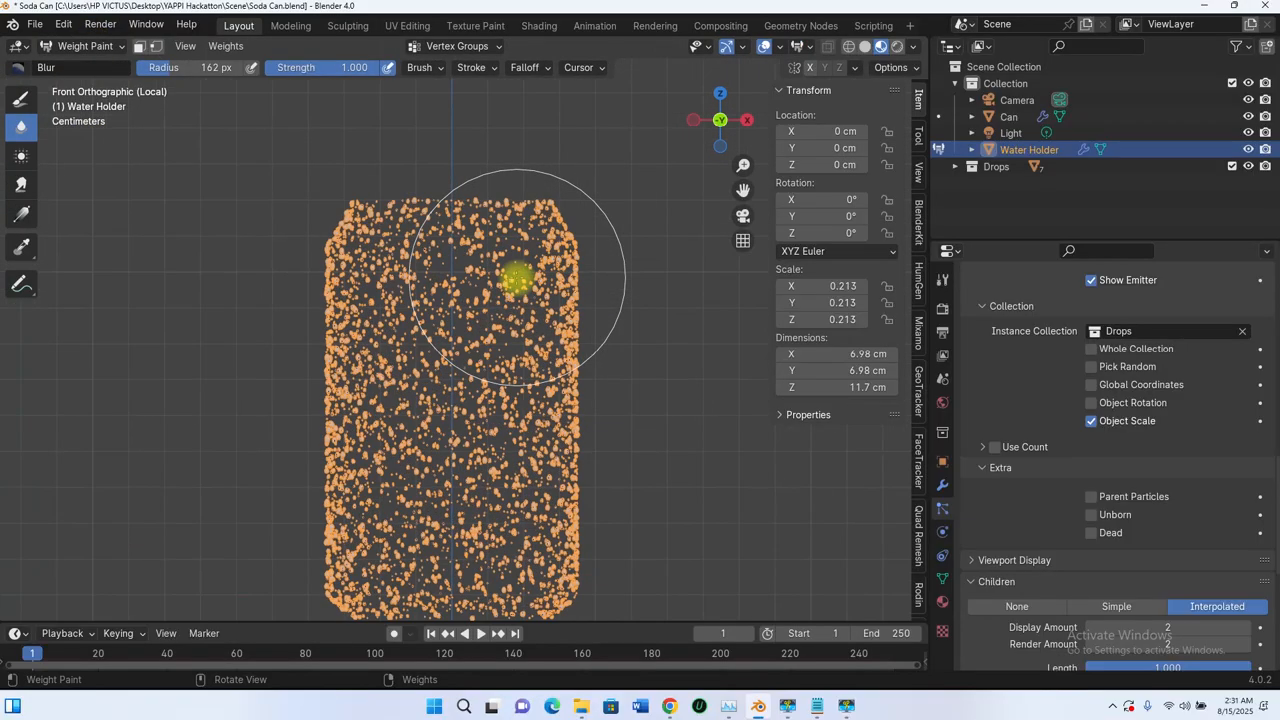
scroll(517, 278, "down", 2)
middle_click_drag(504, 277, 492, 286, "shift")
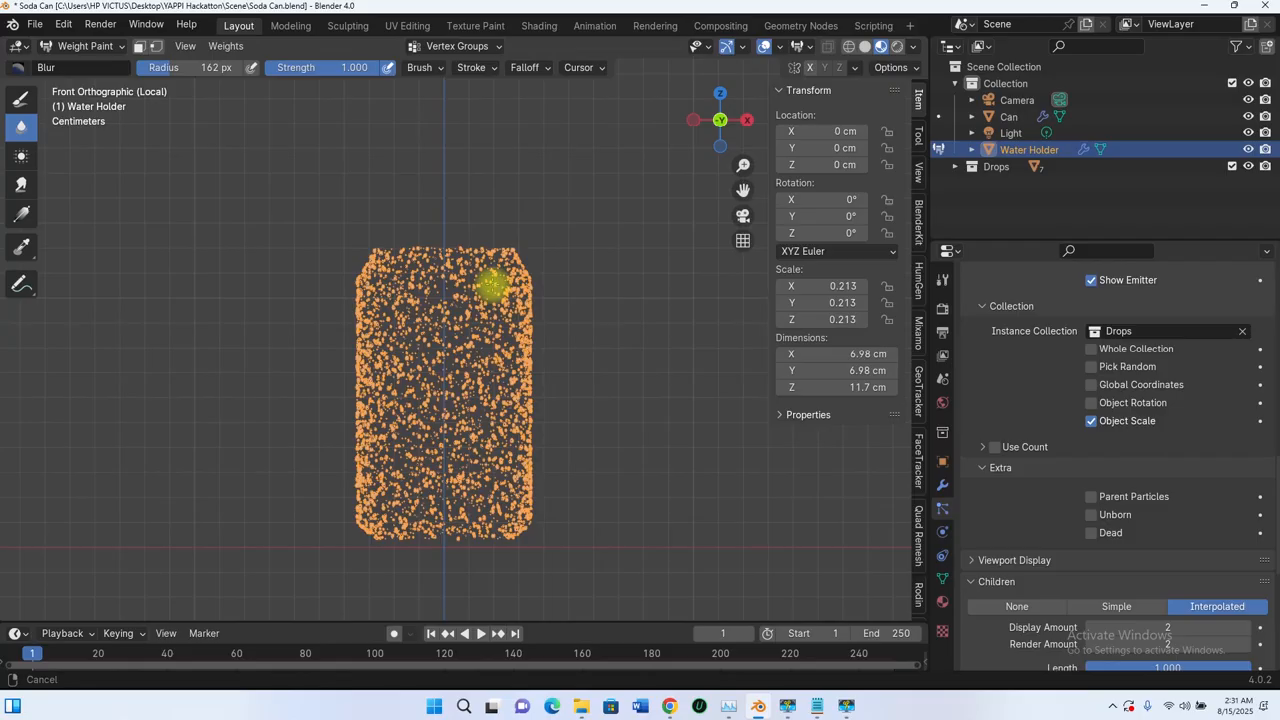
left_click(21, 99)
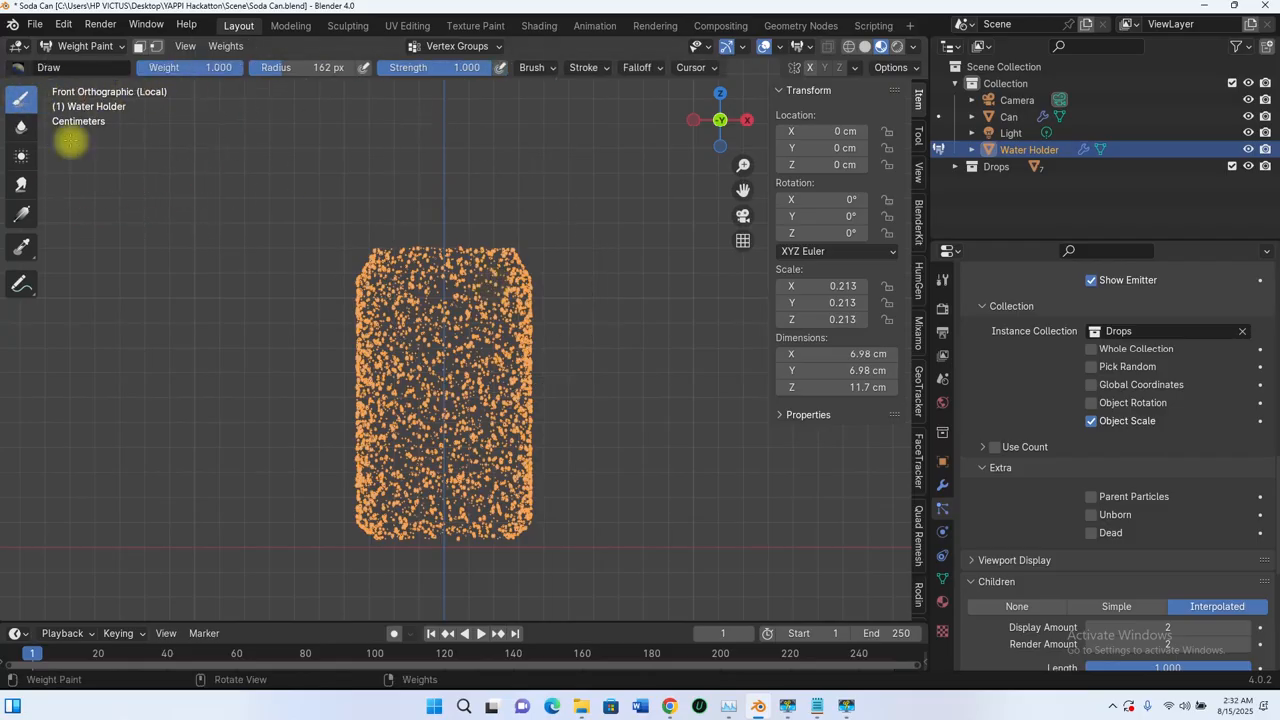
Step: Add a vertex group named Drop to the Water Holder and set the brush radius to 84 px
left_click(491, 50)
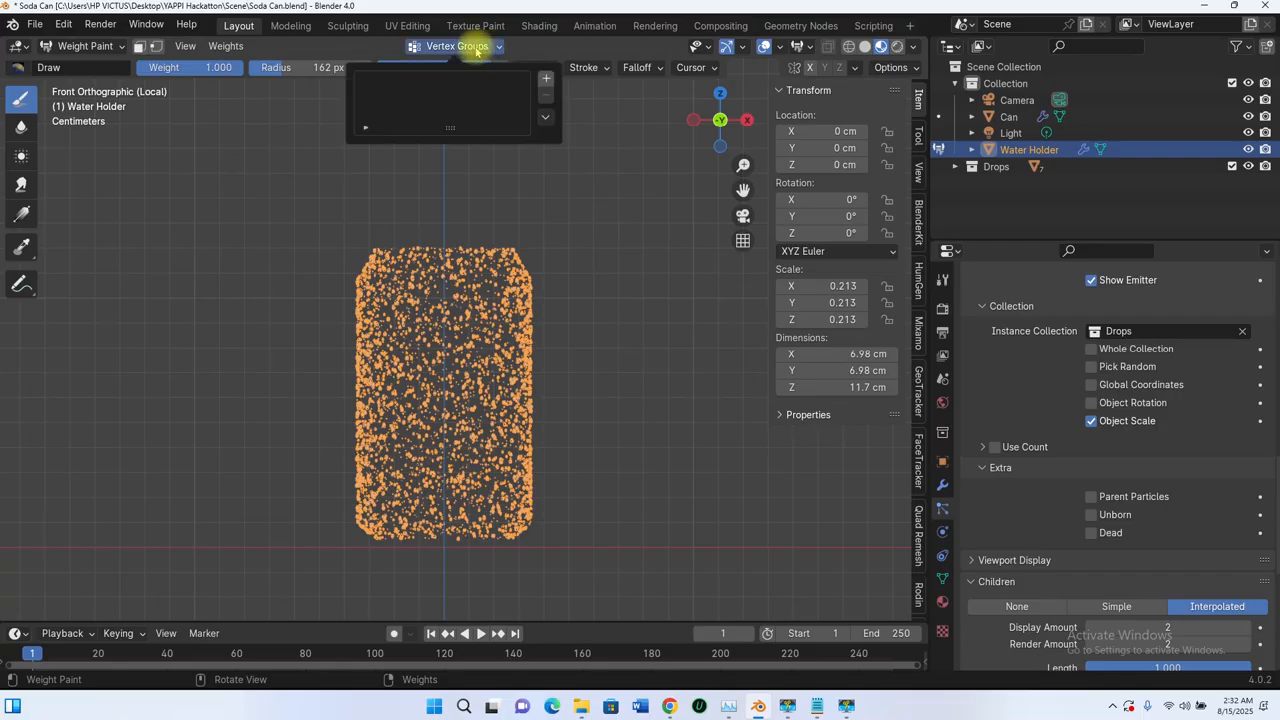
left_click(546, 79)
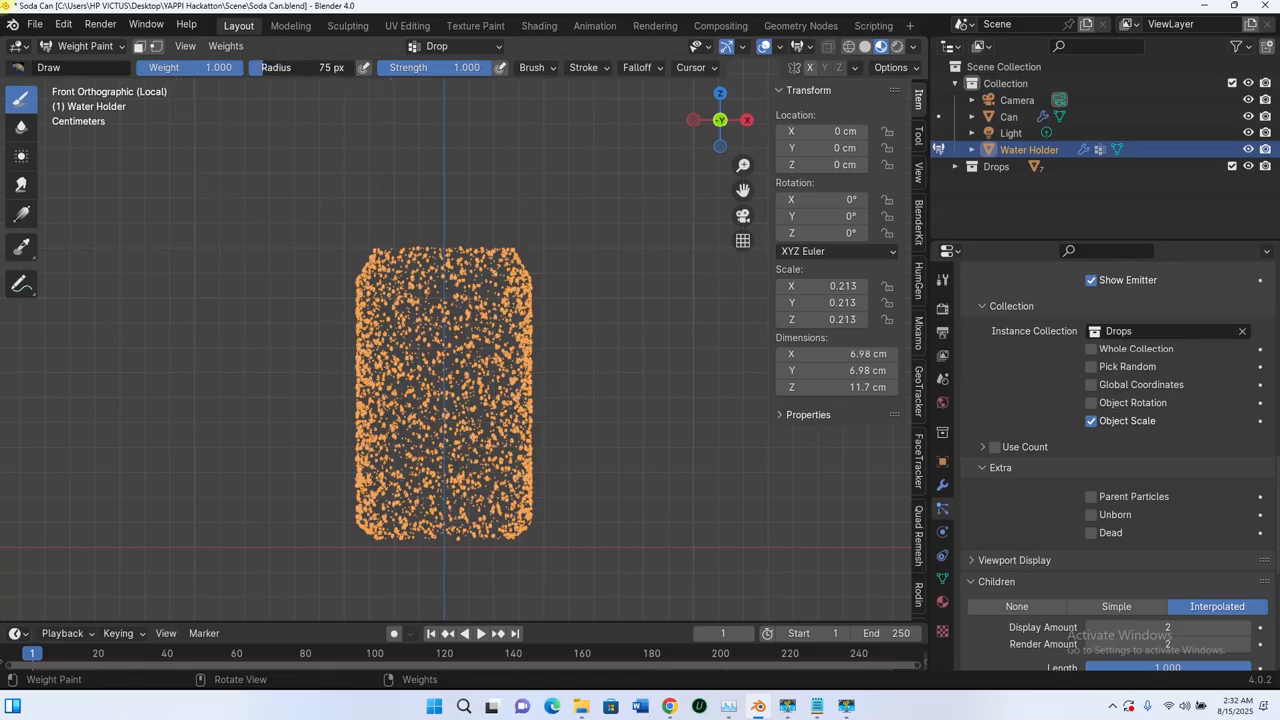
left_click_drag(287, 100, 288, 100)
key("f")
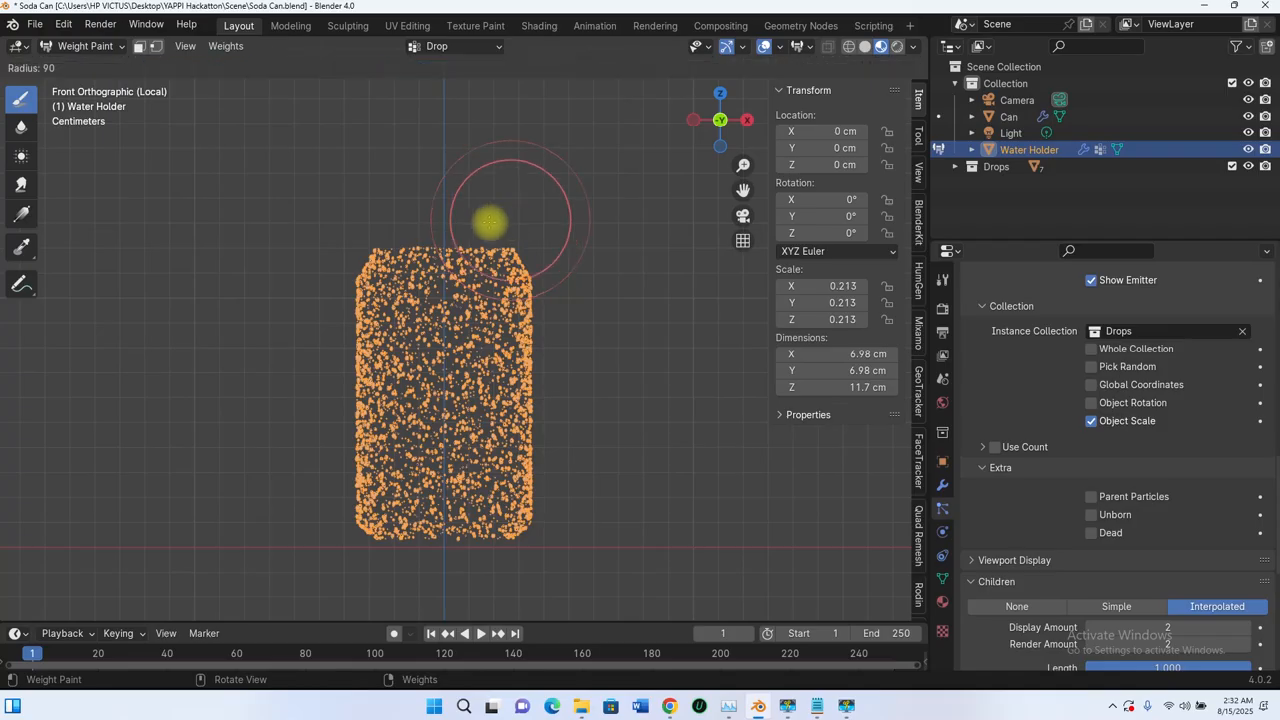
left_click(486, 224)
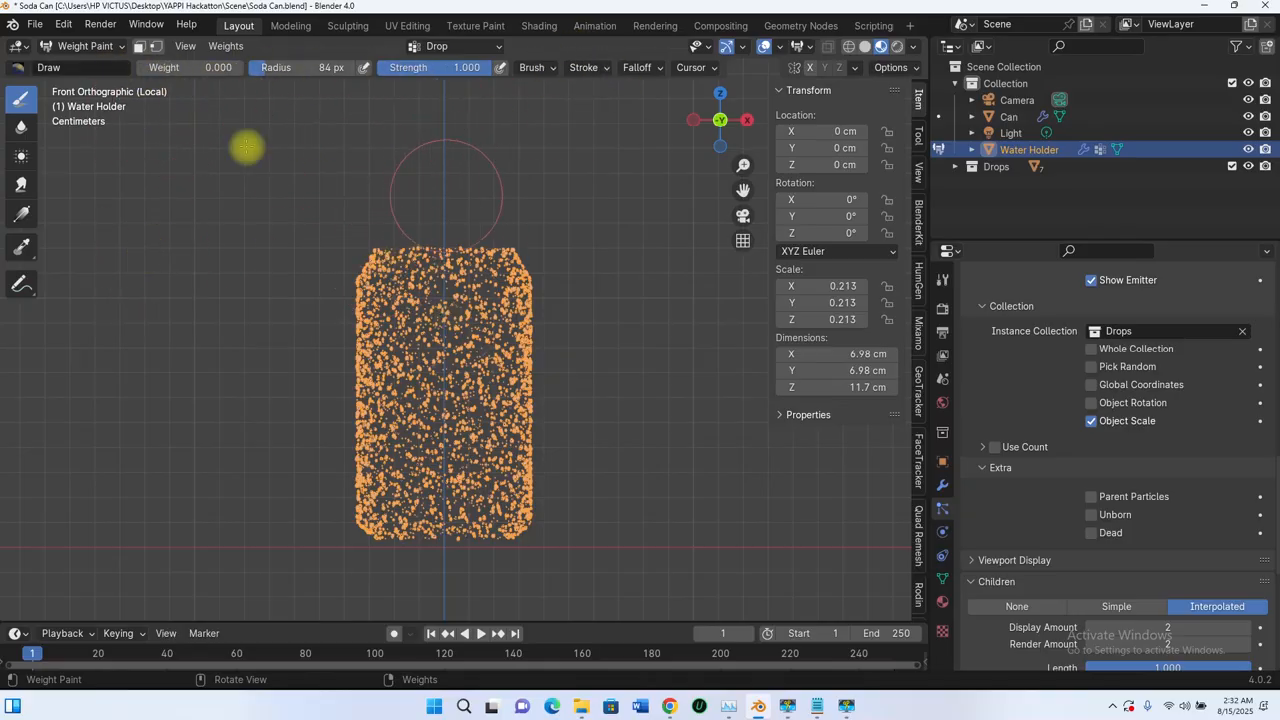
Step: Paint weight 0 over the whole Water Holder from all sides with a 397 px brush
left_click(214, 69)
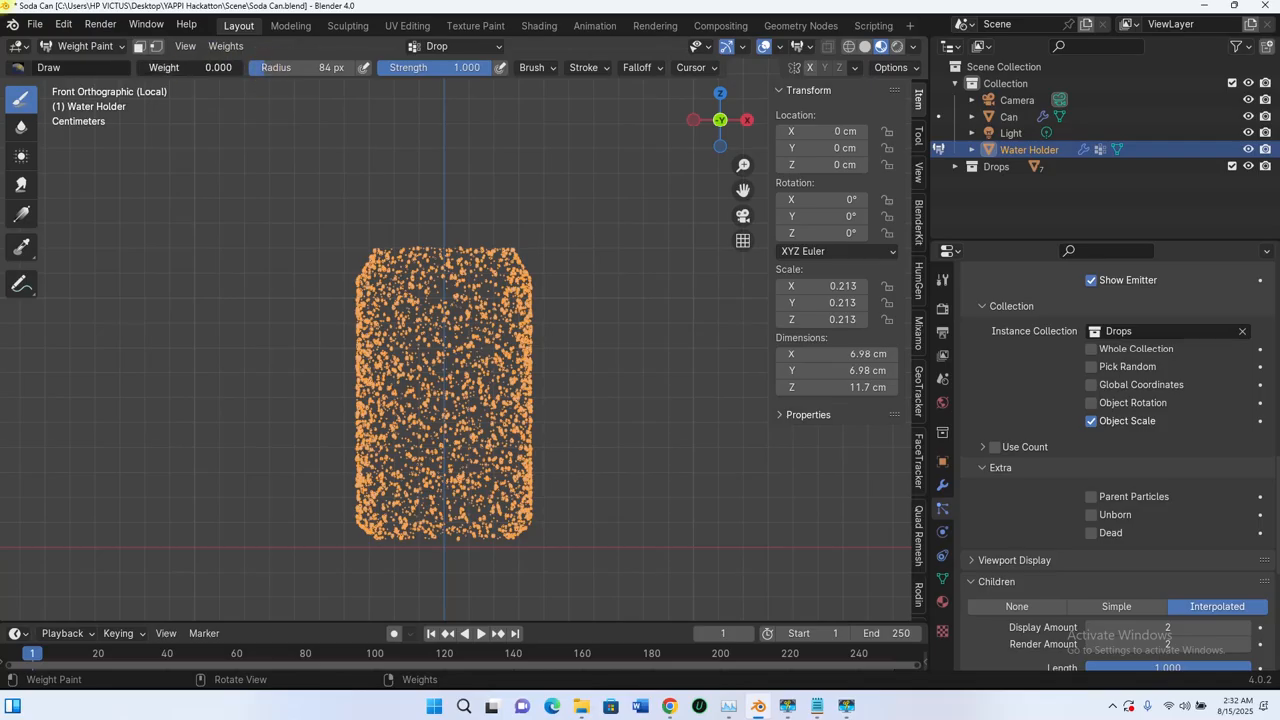
left_click(278, 71)
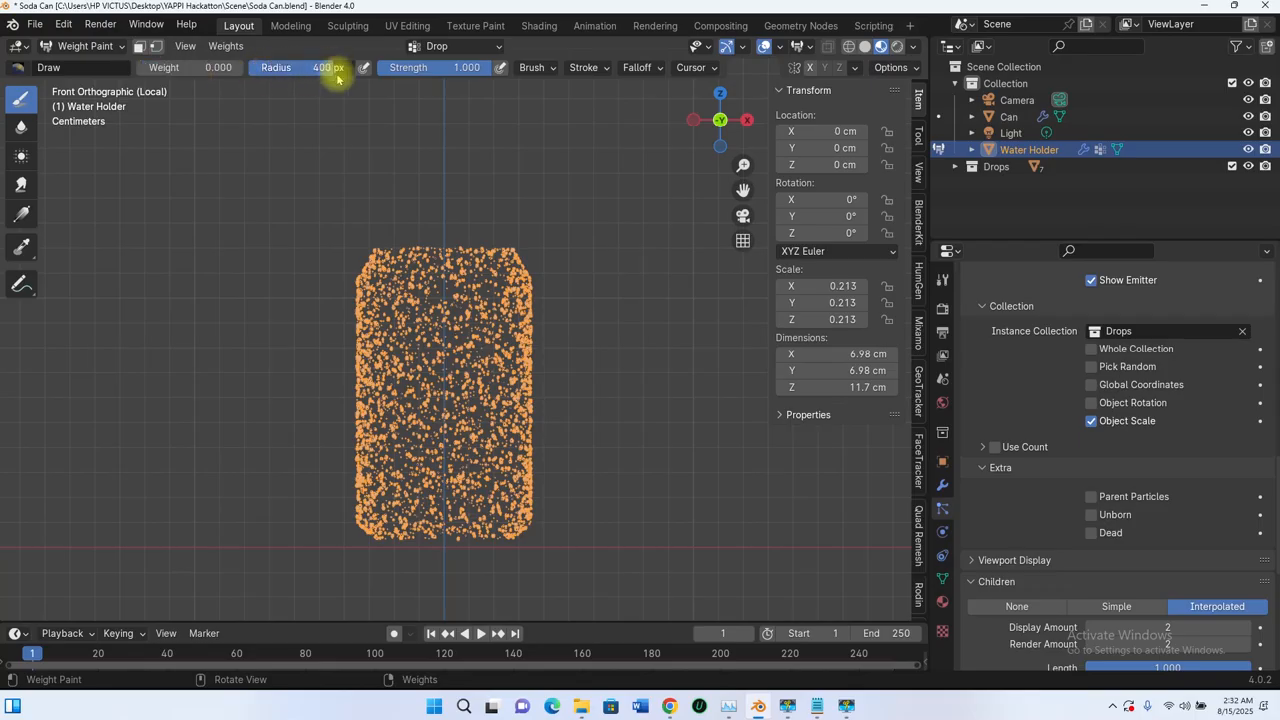
left_click_drag(486, 70, 466, 68)
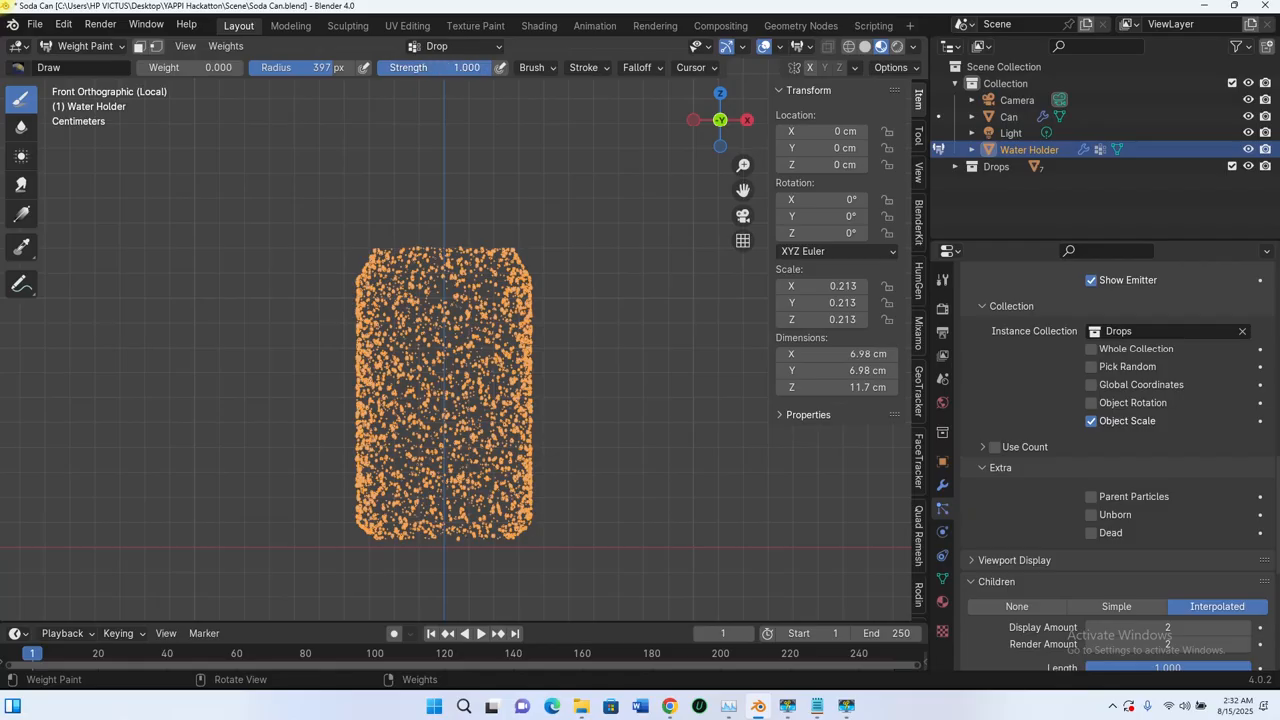
left_click(432, 298)
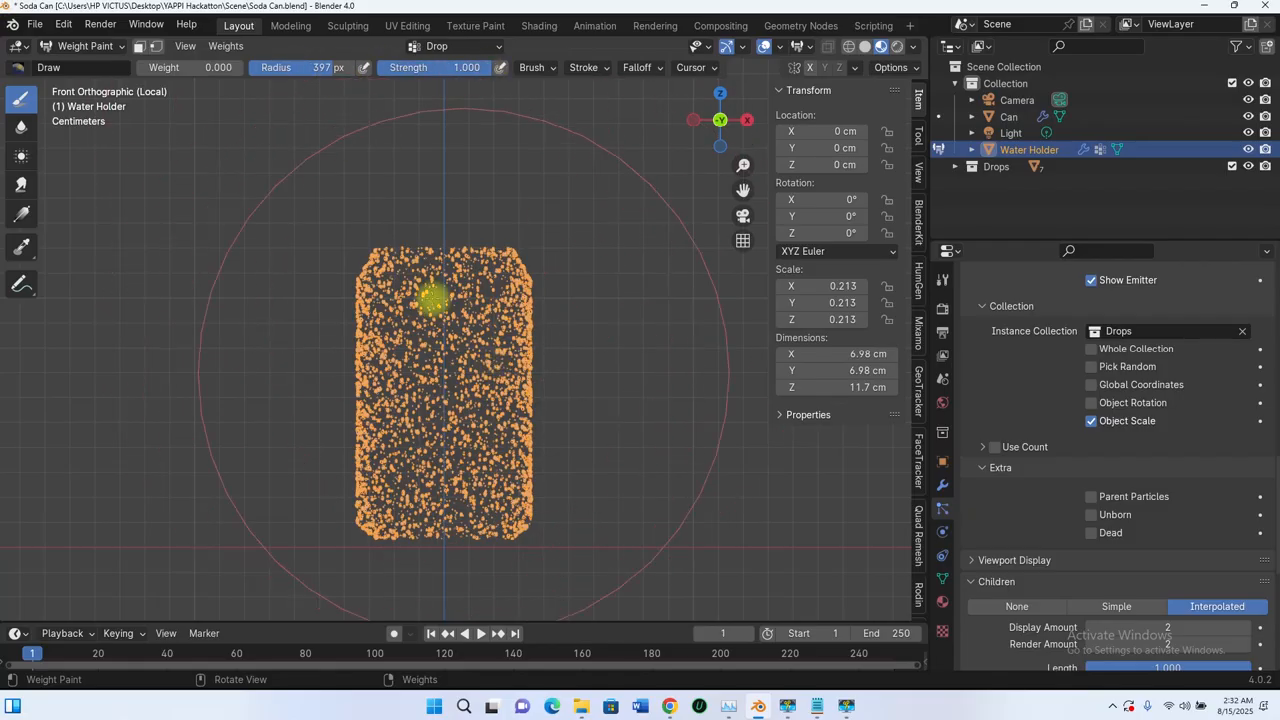
mouse_move(432, 298)
left_mouse_down()
mouse_move(553, 299)
mouse_move(528, 346)
left_mouse_up()
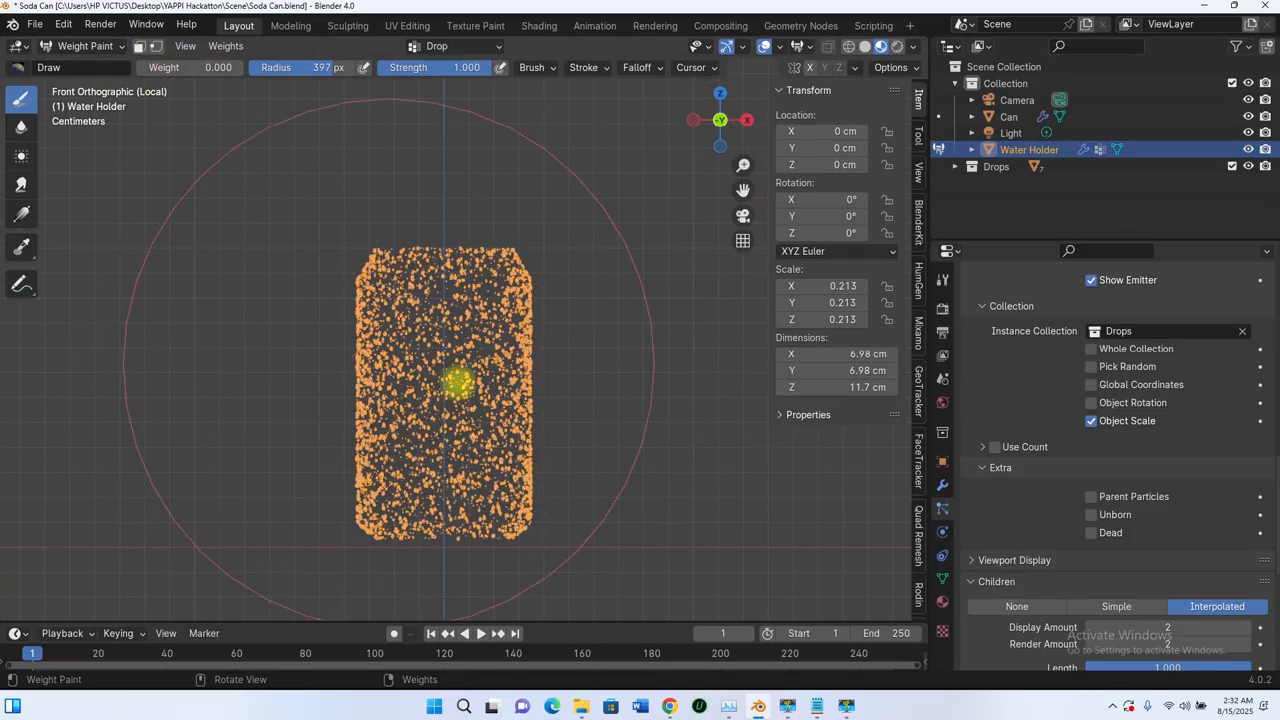
mouse_move(426, 356)
left_mouse_down()
mouse_move(357, 290)
mouse_move(377, 235)
mouse_move(384, 355)
mouse_move(447, 378)
left_mouse_up()
middle_click_drag(447, 378, 500, 229)
mouse_move(677, 351)
middle_mouse_down()
mouse_move(363, 434)
mouse_move(487, 447)
mouse_move(531, 320)
mouse_move(434, 343)
mouse_move(563, 286)
mouse_move(400, 380)
middle_mouse_up()
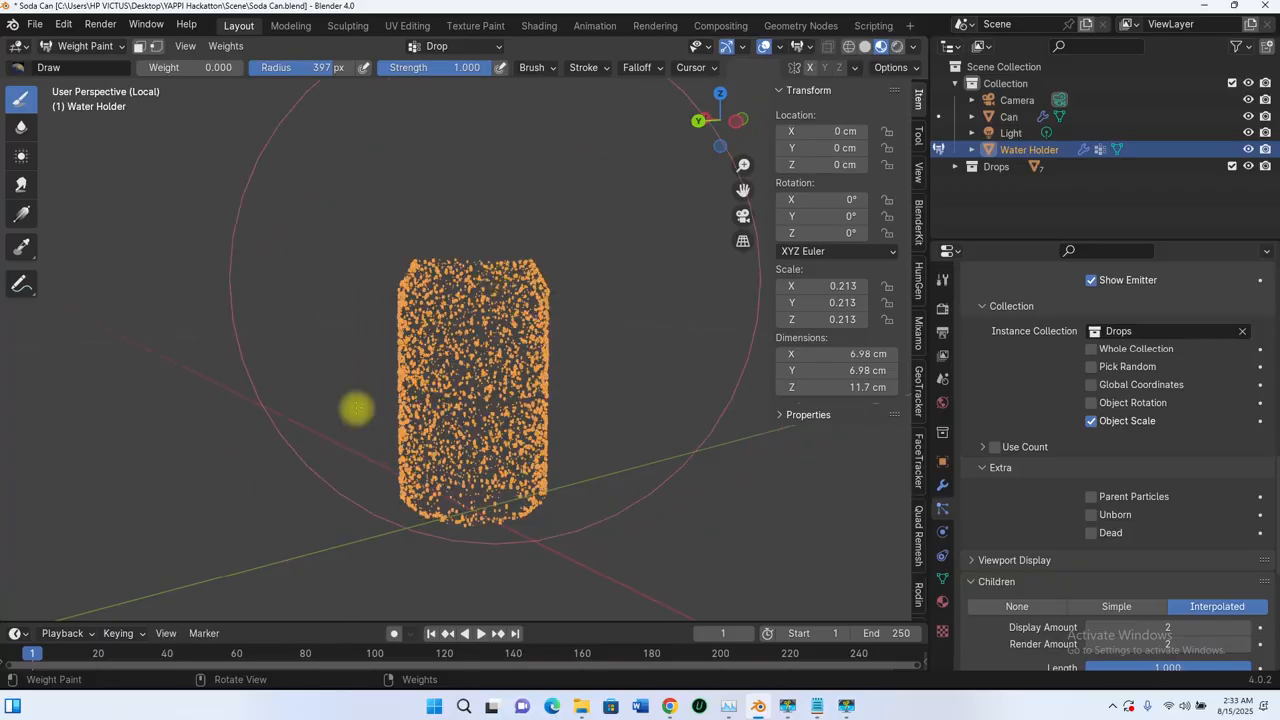
middle_click_drag(537, 285, 357, 434)
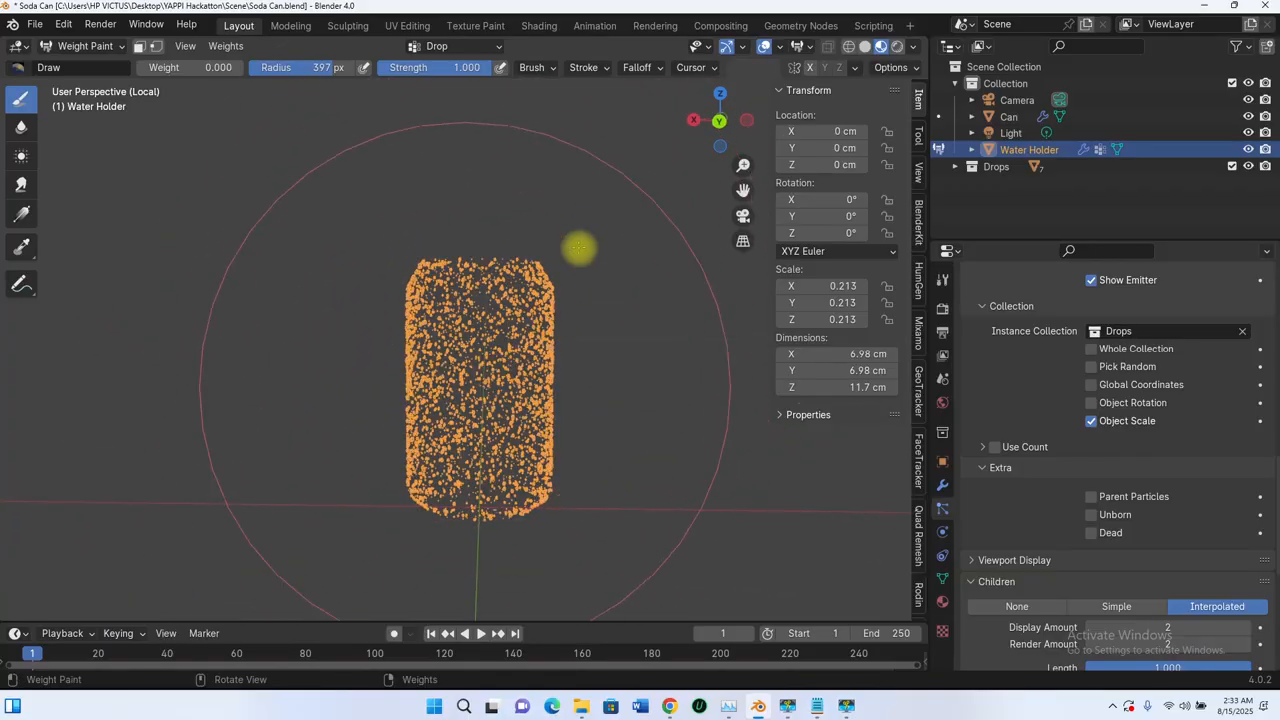
mouse_move(580, 249)
middle_mouse_down()
mouse_move(460, 443)
mouse_move(437, 263)
mouse_move(480, 451)
mouse_move(429, 494)
mouse_move(300, 418)
middle_mouse_up()
Step: Set the Draw brush to weight 1 and reduce its radius to 65 px
left_click(160, 67)
type("1")
key("Return")
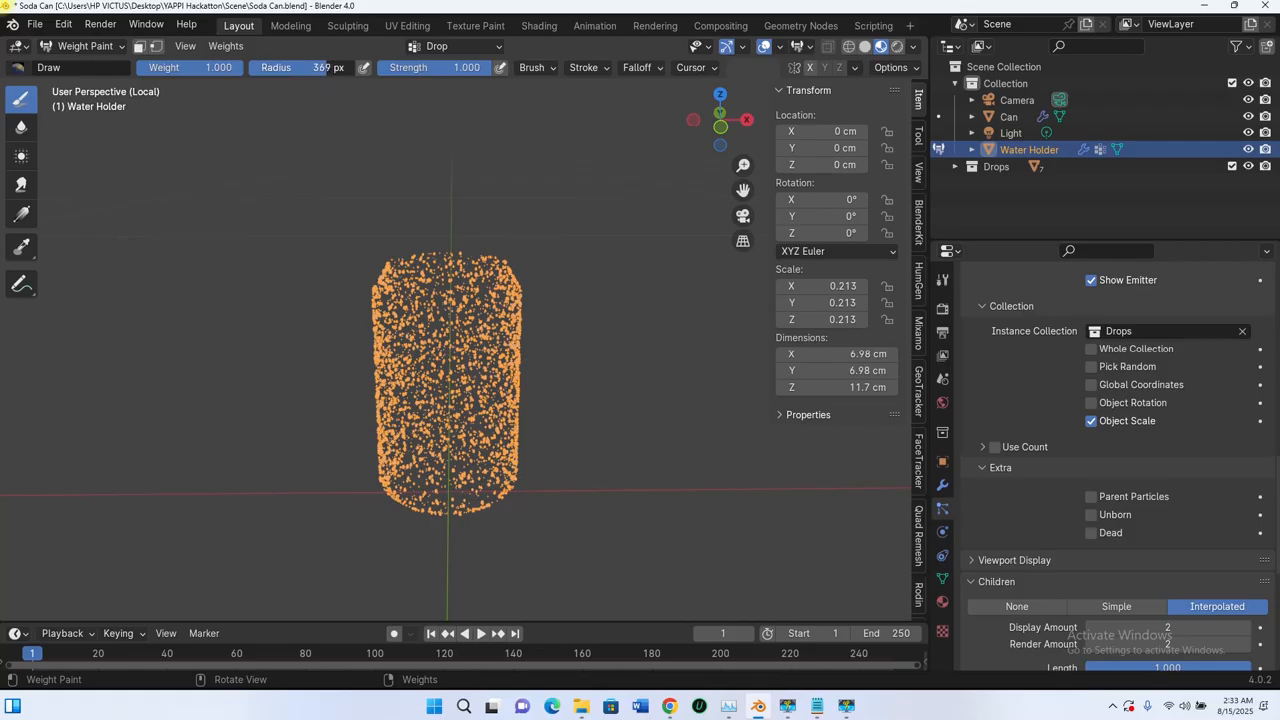
left_click_drag(291, 67, 285, 67)
middle_click_drag(468, 346, 476, 329)
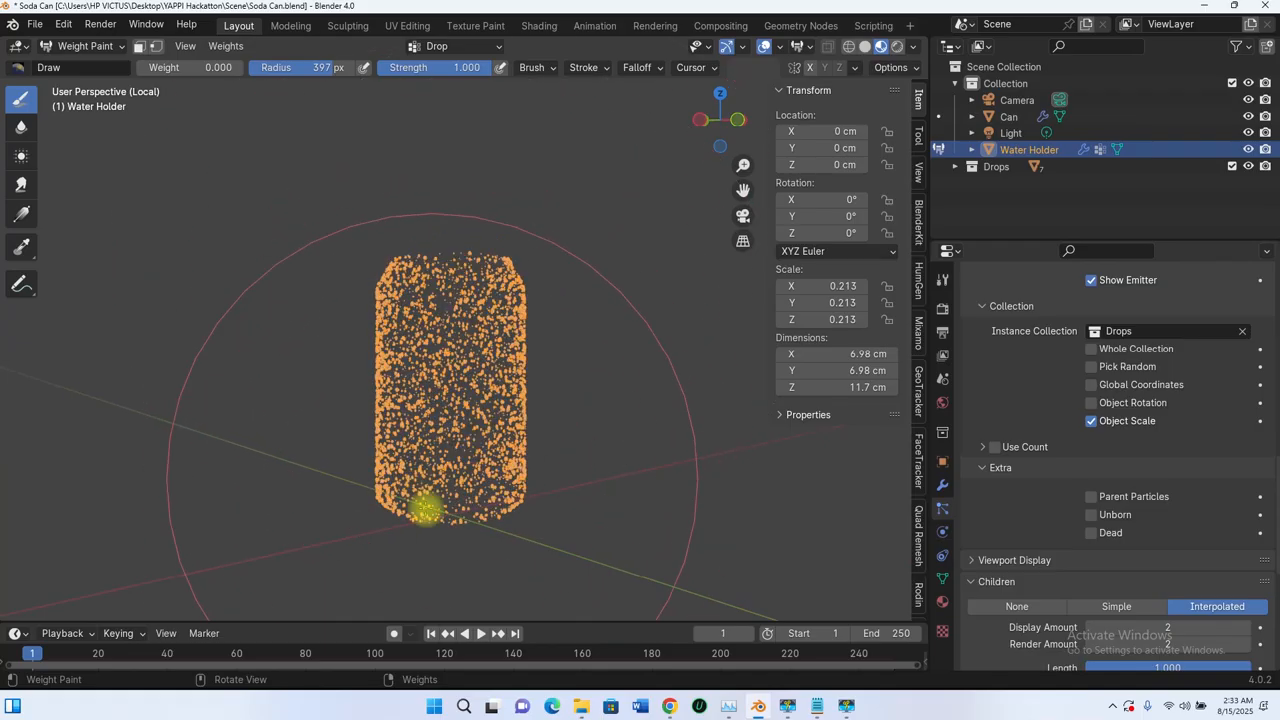
middle_click_drag(422, 463, 301, 418)
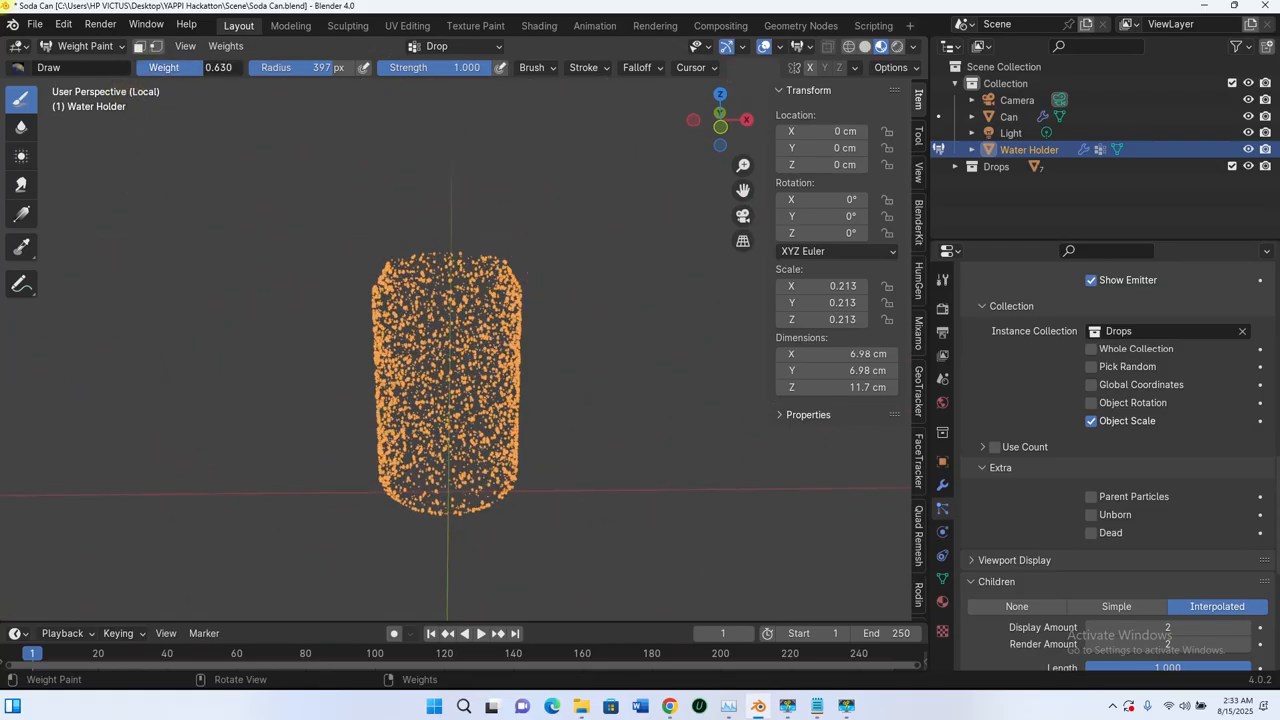
left_click_drag(204, 67, 243, 67)
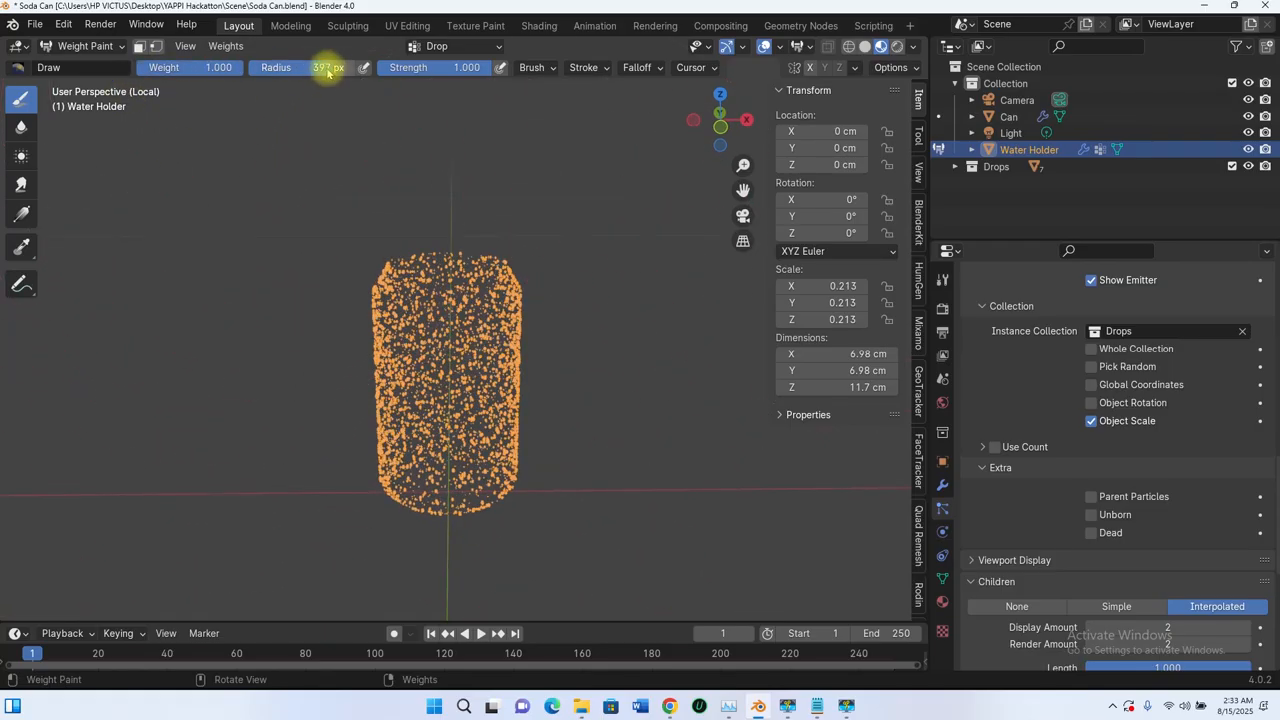
middle_click_drag(471, 349, 480, 327)
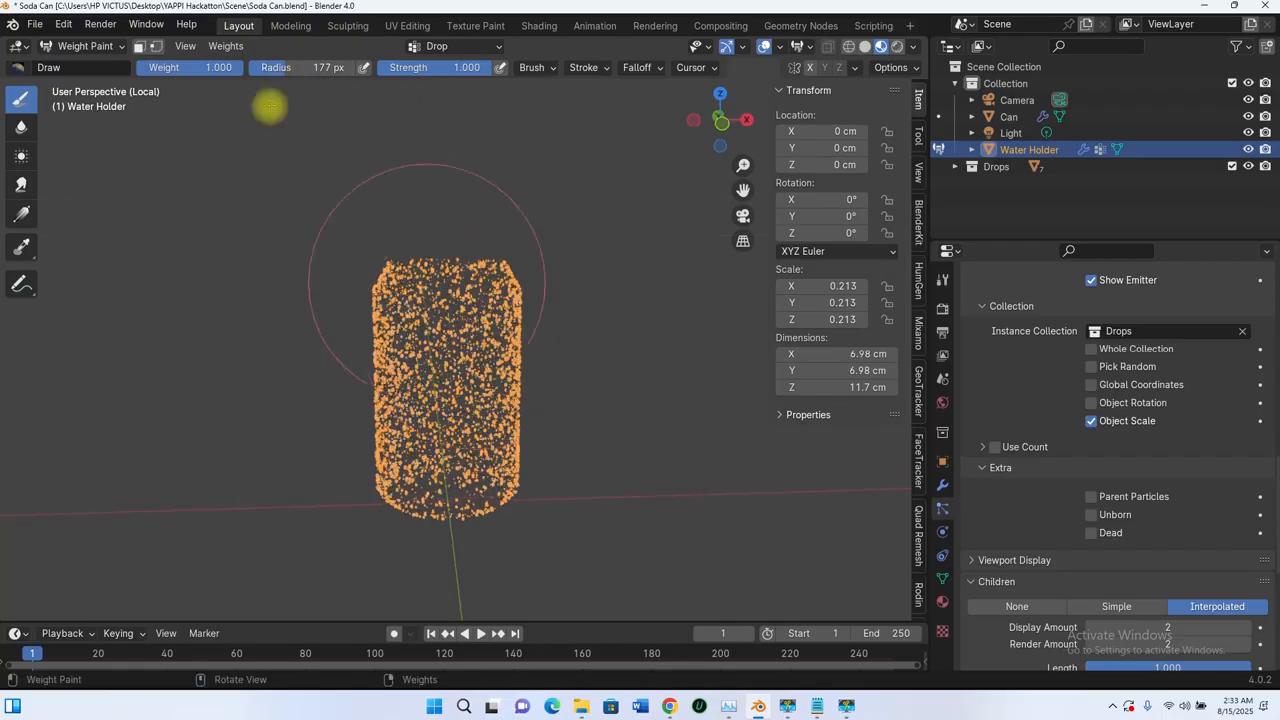
left_click_drag(267, 67, 262, 67)
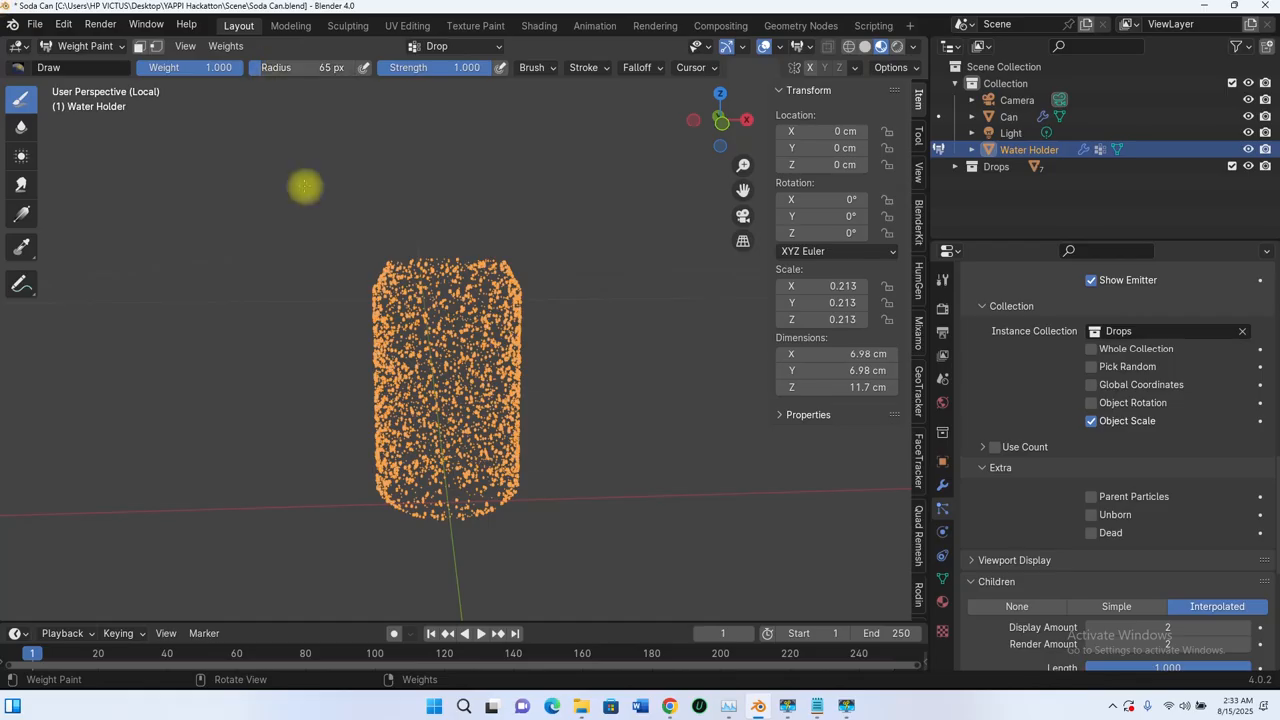
Step: Paint a full-weight horizontal band around the middle of the Water Holder, working round all its sides
middle_click_drag(453, 372, 466, 362)
left_click_drag(387, 385, 475, 389)
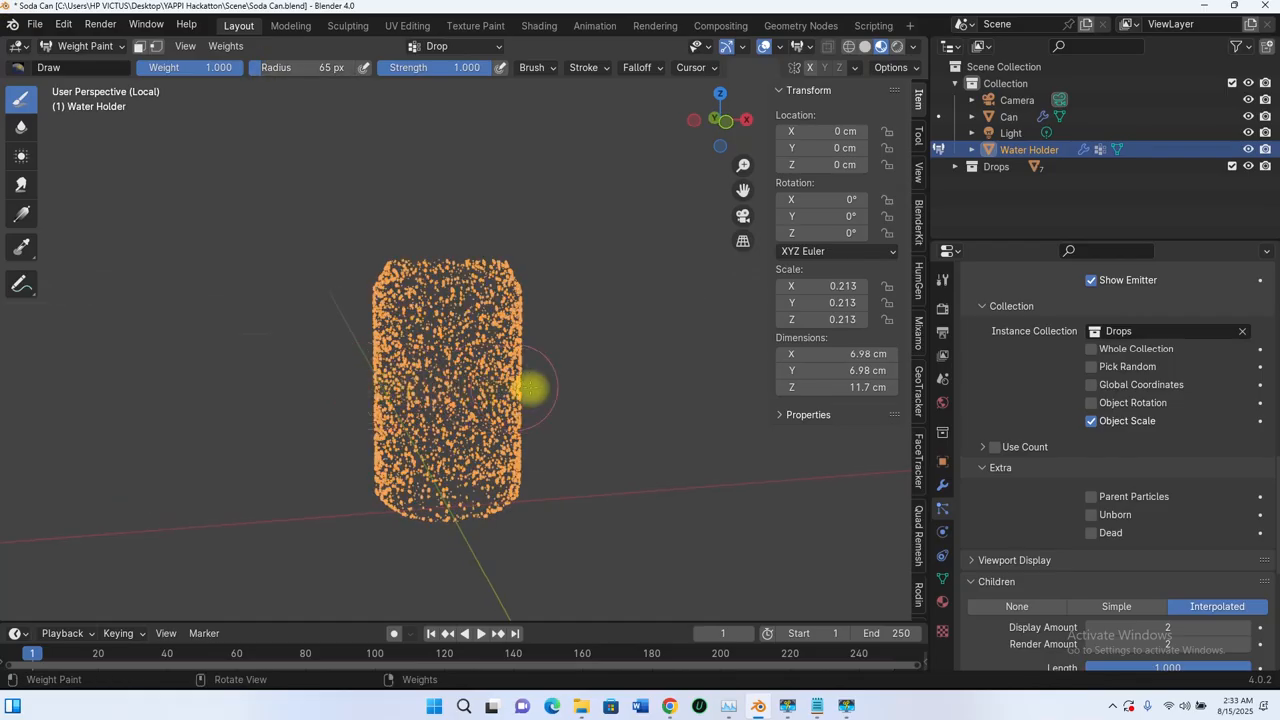
middle_click_drag(557, 384, 398, 365)
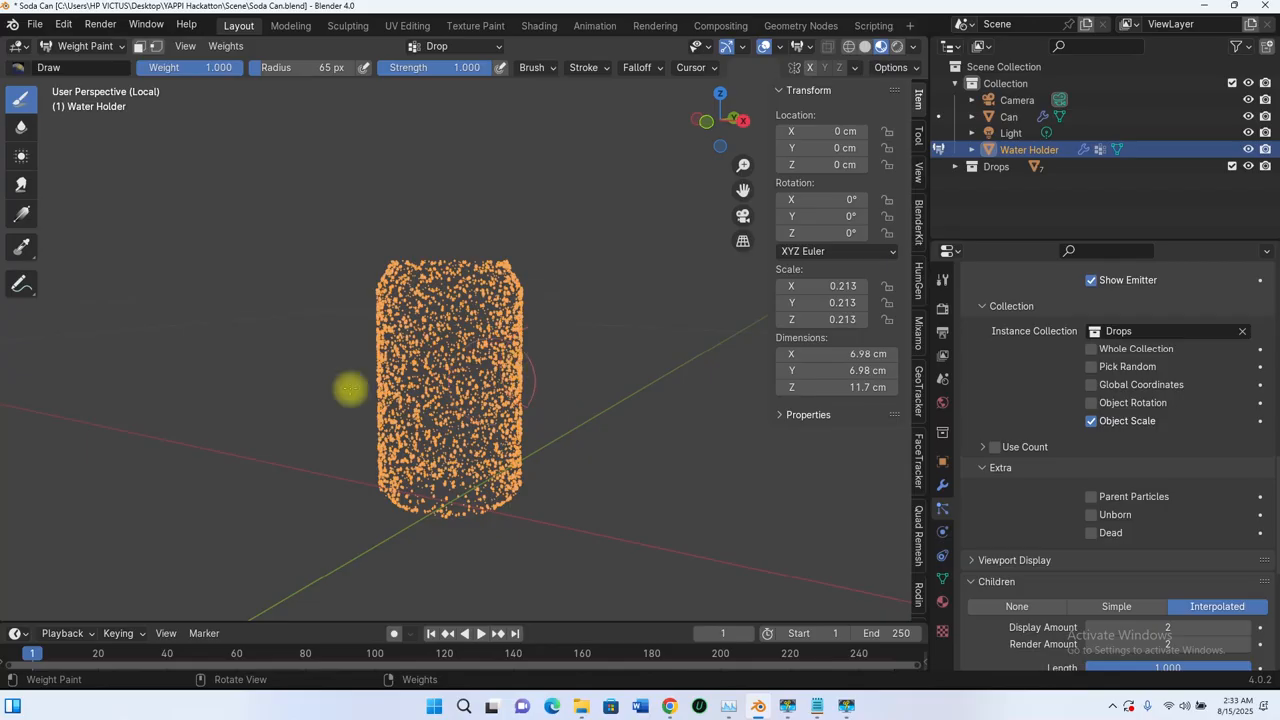
mouse_move(546, 399)
middle_mouse_down()
mouse_move(409, 400)
mouse_move(537, 376)
middle_mouse_up()
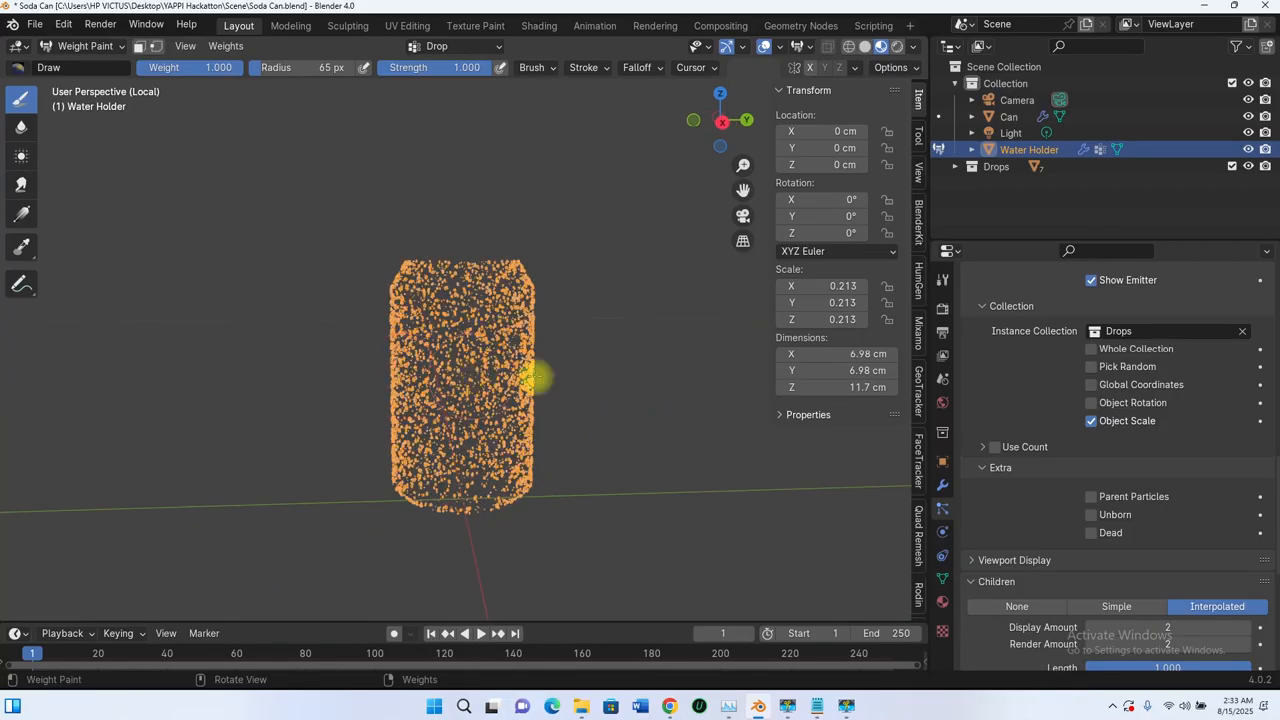
middle_click_drag(378, 385, 443, 377)
middle_click_drag(358, 401, 406, 374)
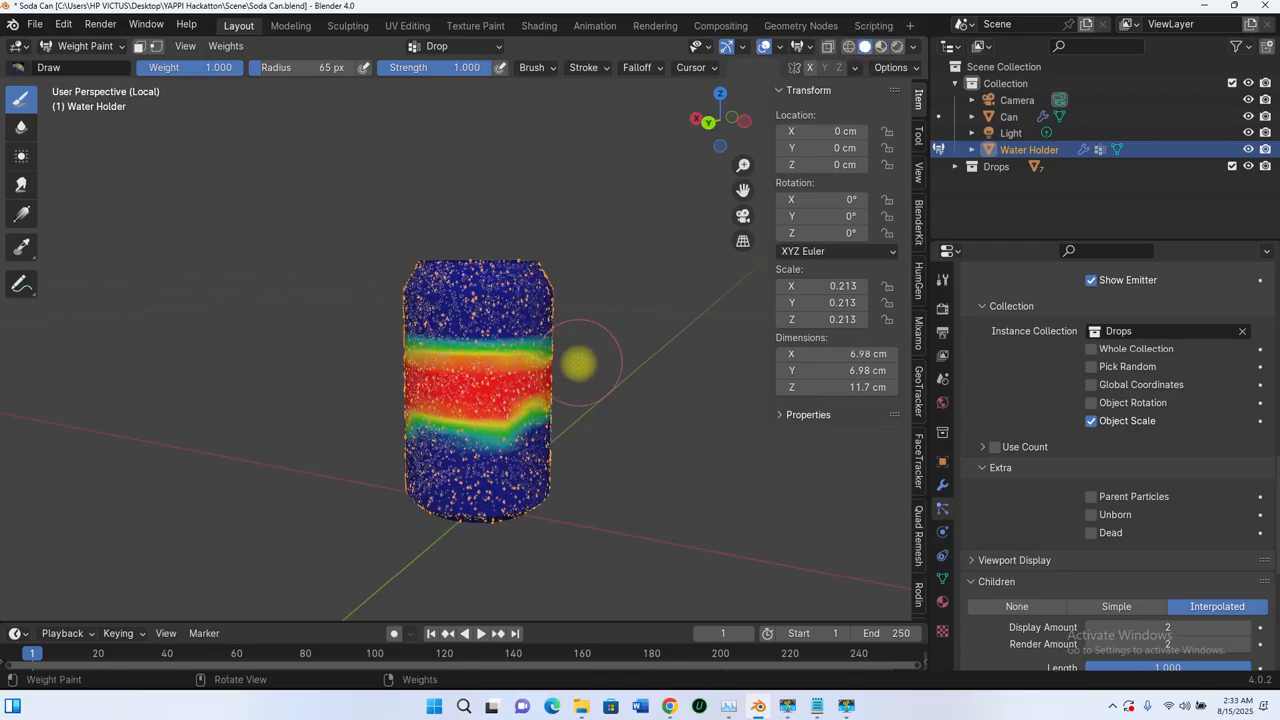
Step: Extend the full-weight band on the Water Holder downward and even out its lower edge around all sides
middle_click_drag(580, 363, 560, 398)
left_click_drag(405, 405, 505, 400)
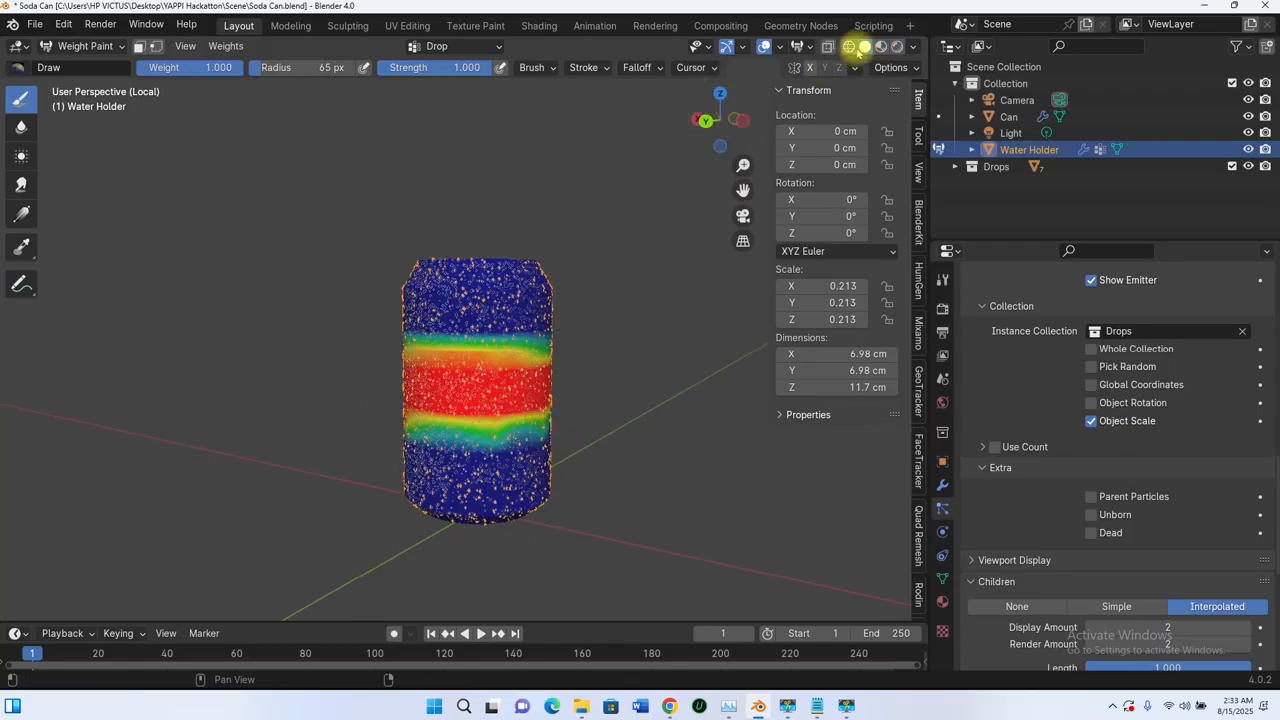
middle_click_drag(588, 352, 449, 365)
mouse_move(561, 357)
middle_mouse_down()
mouse_move(505, 300)
mouse_move(409, 417)
middle_mouse_up()
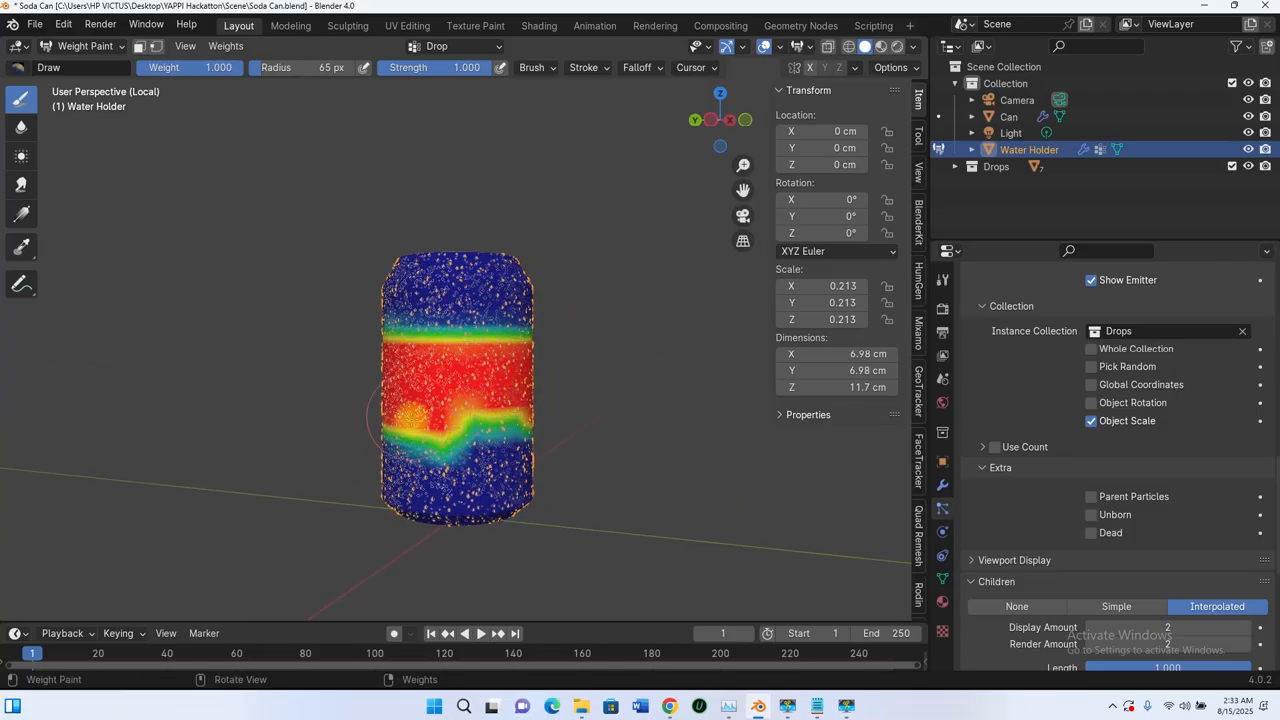
mouse_move(611, 421)
middle_mouse_down()
mouse_move(520, 400)
mouse_move(398, 425)
middle_mouse_up()
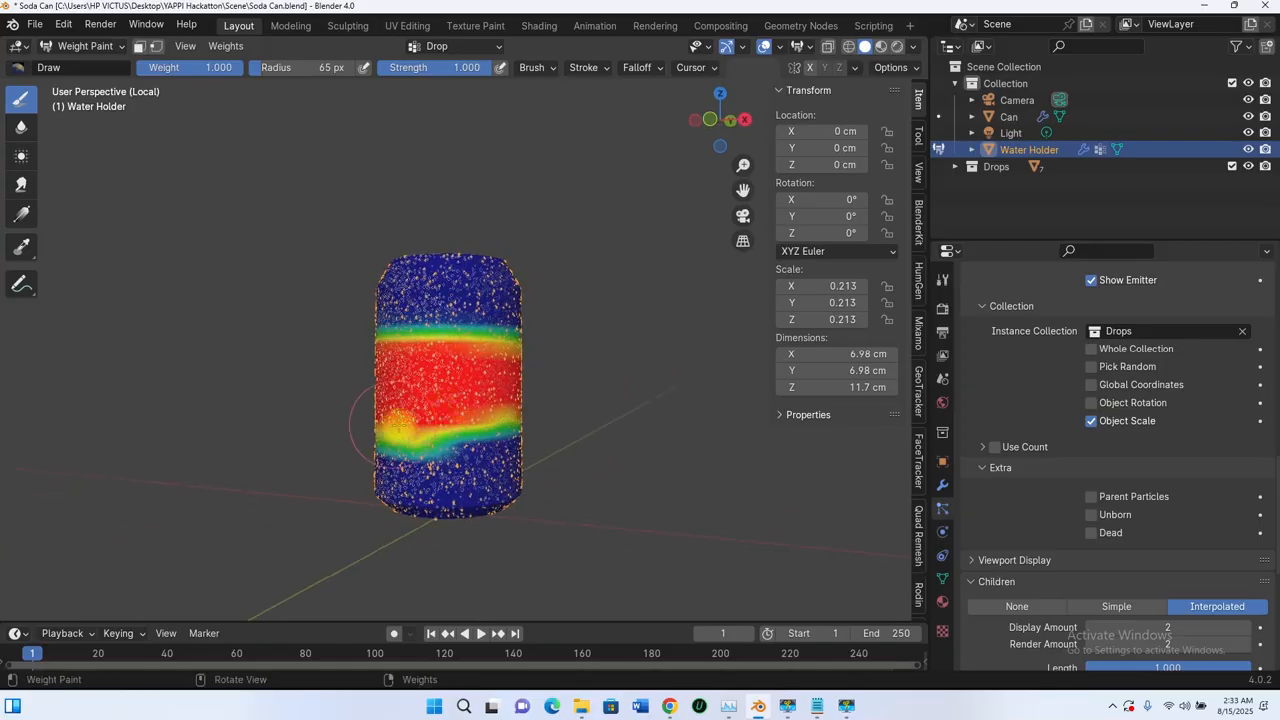
middle_click_drag(573, 422, 397, 428)
middle_click_drag(585, 428, 437, 420)
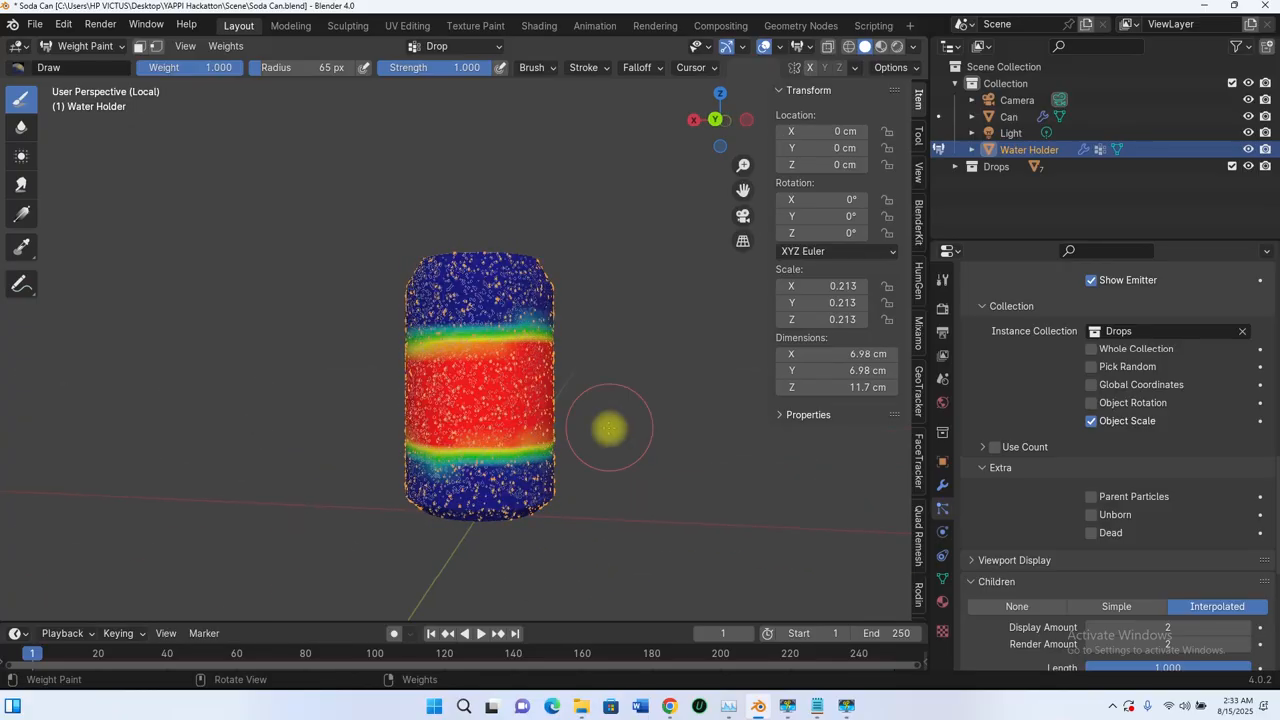
middle_click_drag(609, 428, 417, 430)
middle_click_drag(613, 425, 505, 390)
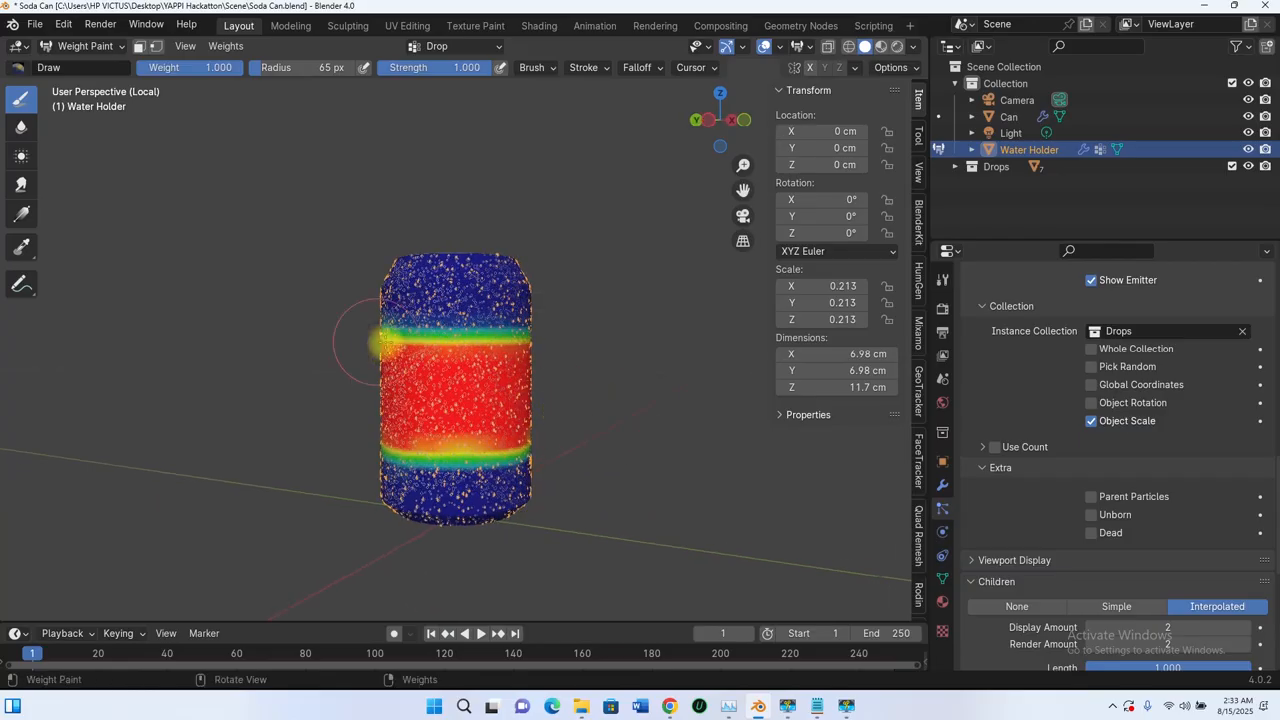
Step: Extend the full-weight band's upper edge toward the top of the Water Holder on all sides
middle_click_drag(558, 335, 392, 344)
mouse_move(558, 346)
middle_mouse_down()
mouse_move(415, 355)
mouse_move(508, 351)
mouse_move(391, 343)
middle_mouse_up()
mouse_move(609, 356)
middle_mouse_down()
mouse_move(472, 356)
mouse_move(695, 353)
mouse_move(380, 351)
mouse_move(570, 362)
middle_mouse_up()
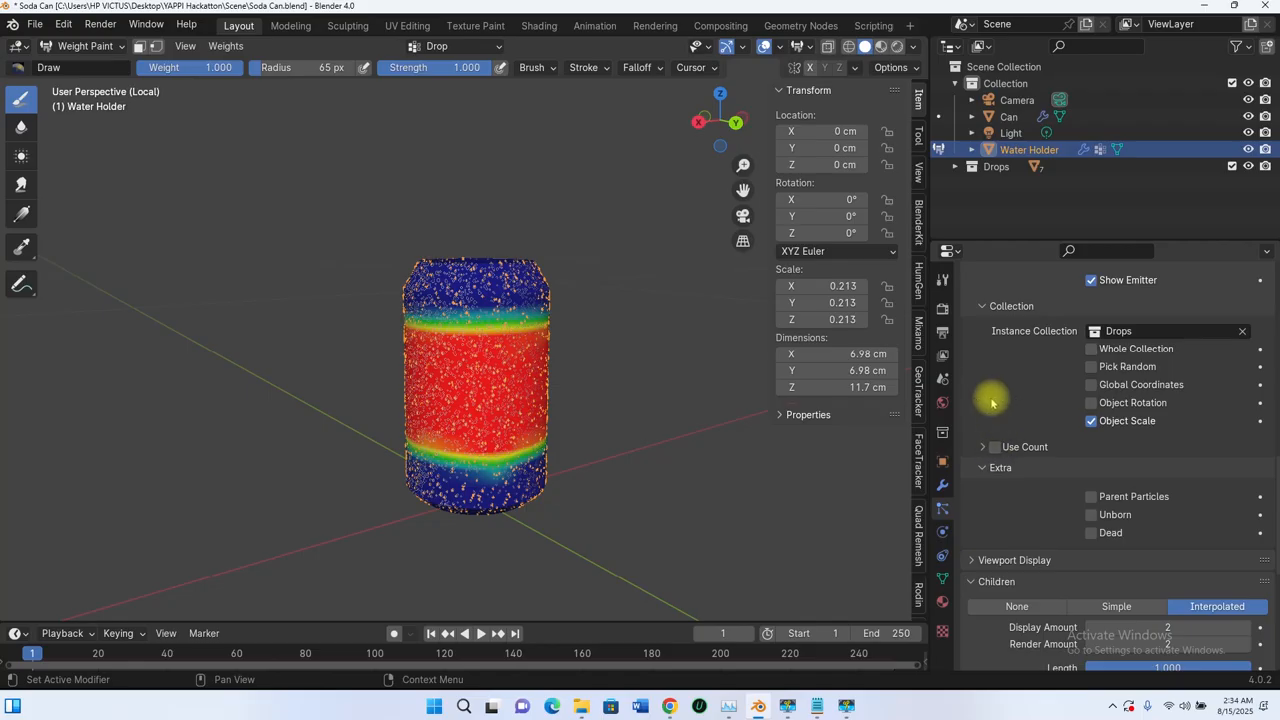
Step: Assign the Drop vertex group to Density in the Water Holder's particle settings
scroll(986, 440, "down", 4)
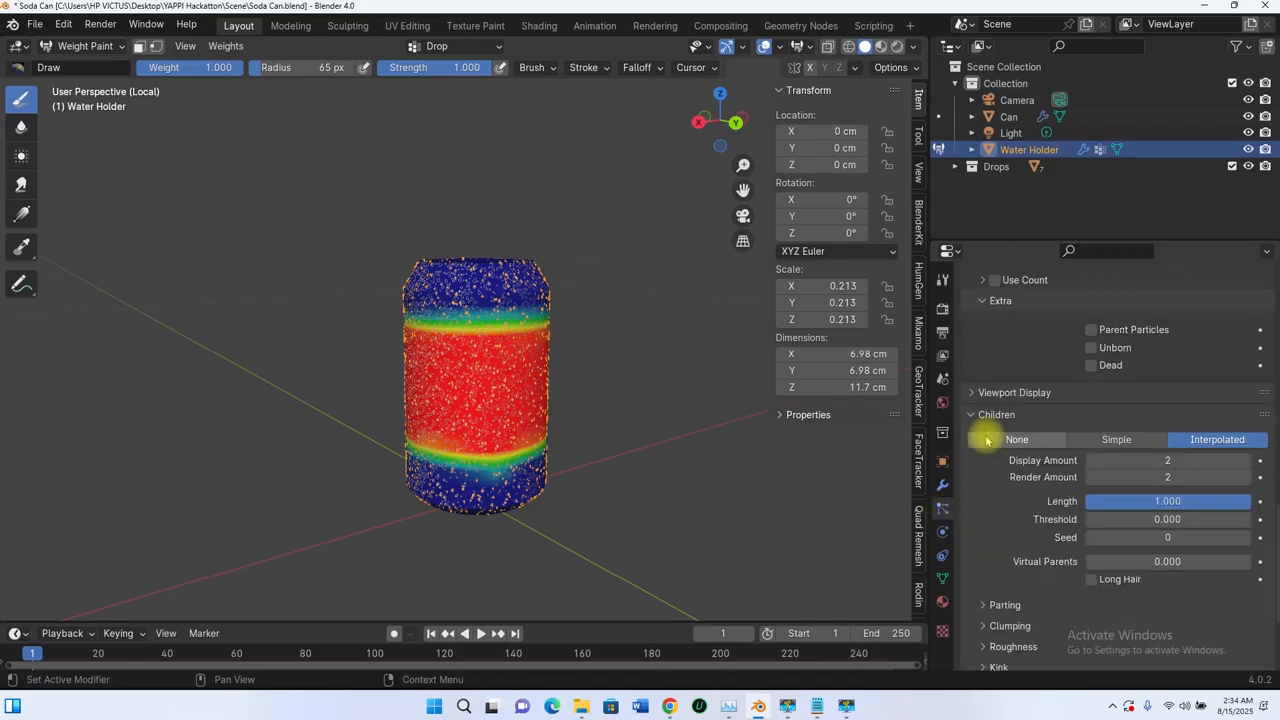
scroll(986, 440, "down", 3)
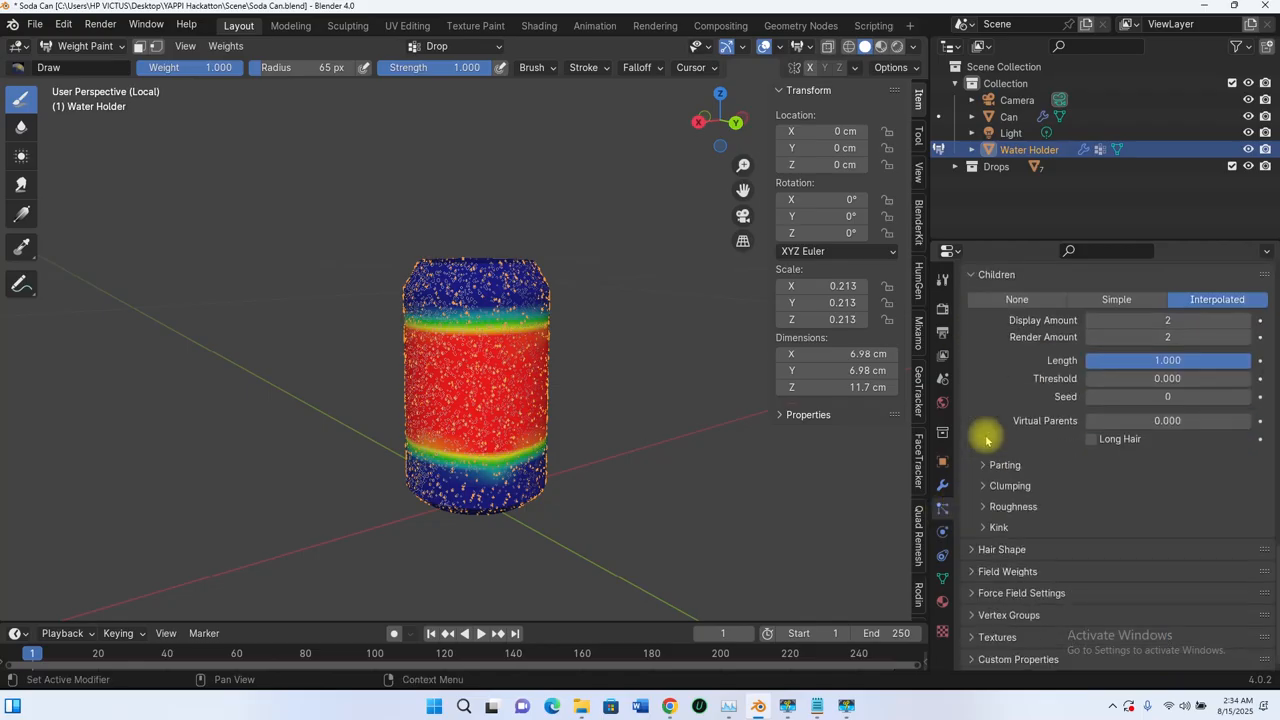
left_click(973, 615)
scroll(986, 517, "down", 4)
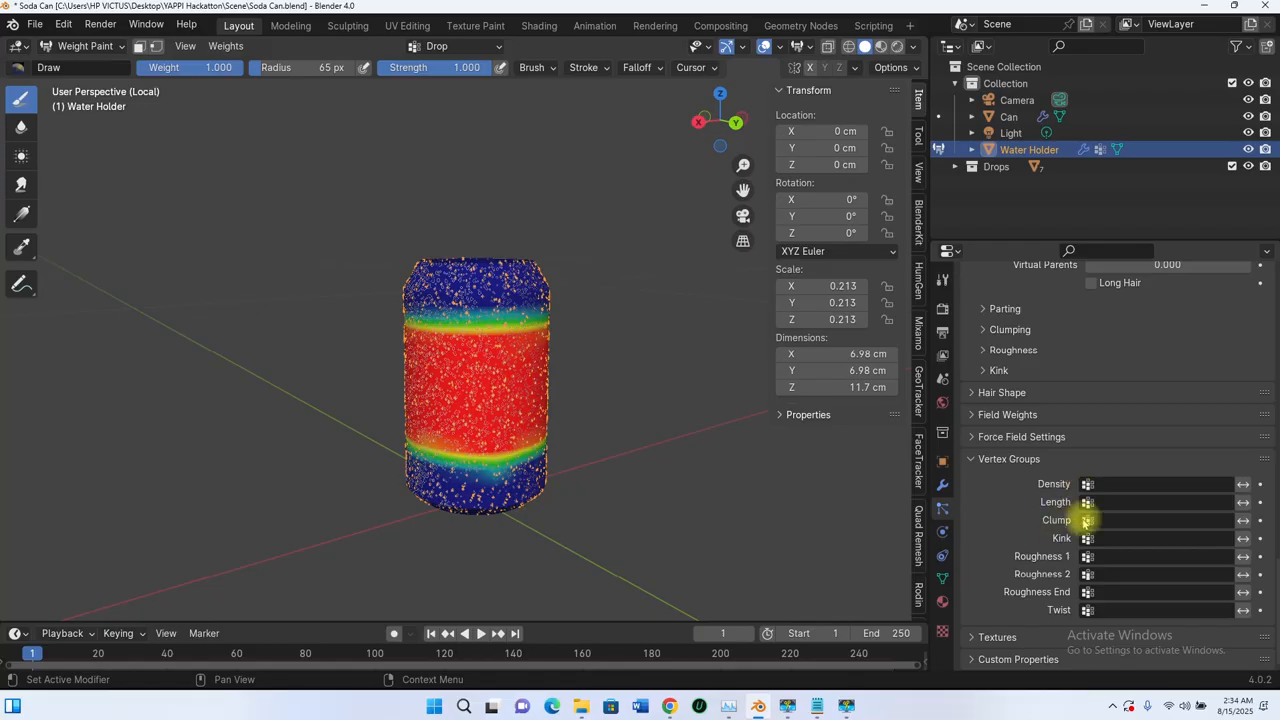
left_click(1121, 486)
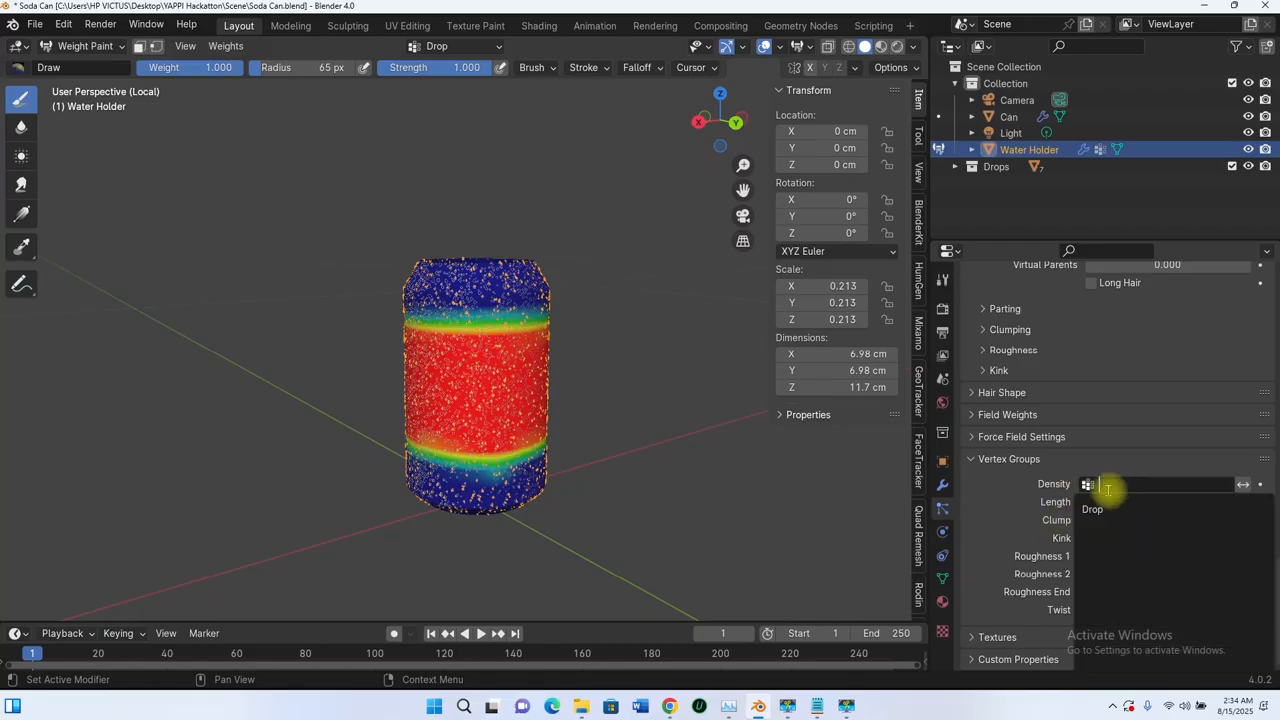
left_click(1092, 511)
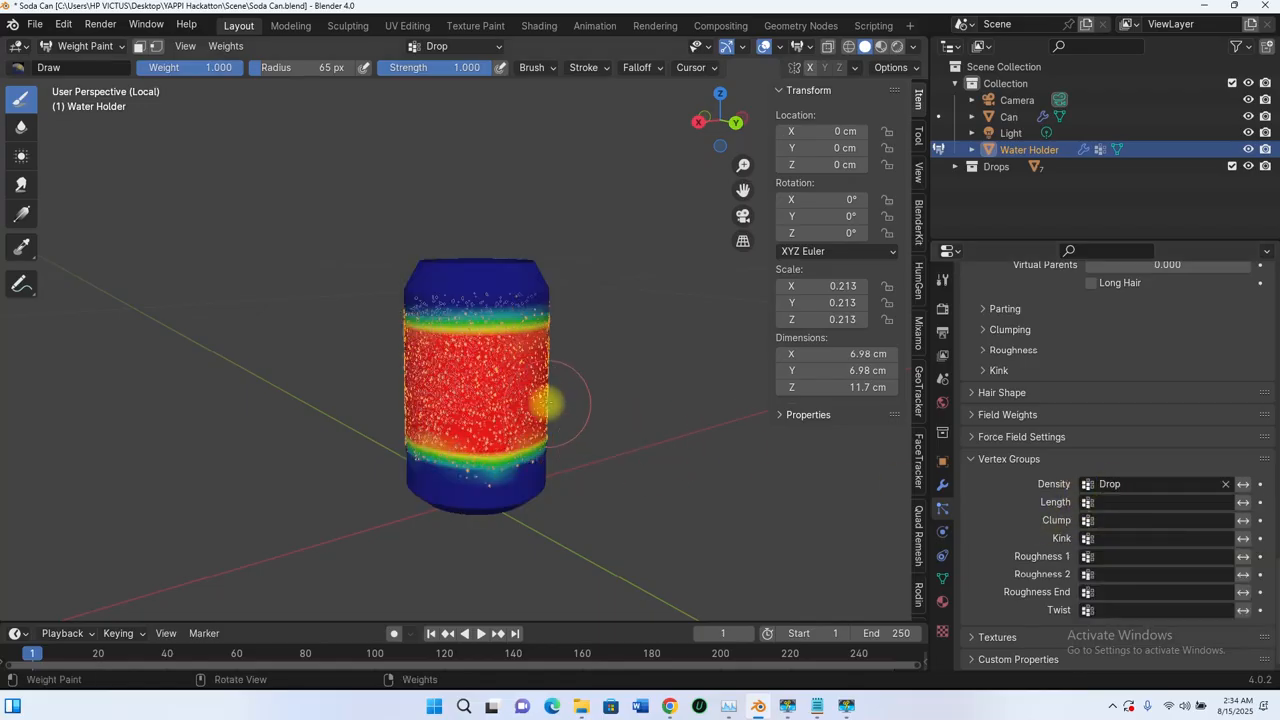
scroll(543, 400, "up", 3)
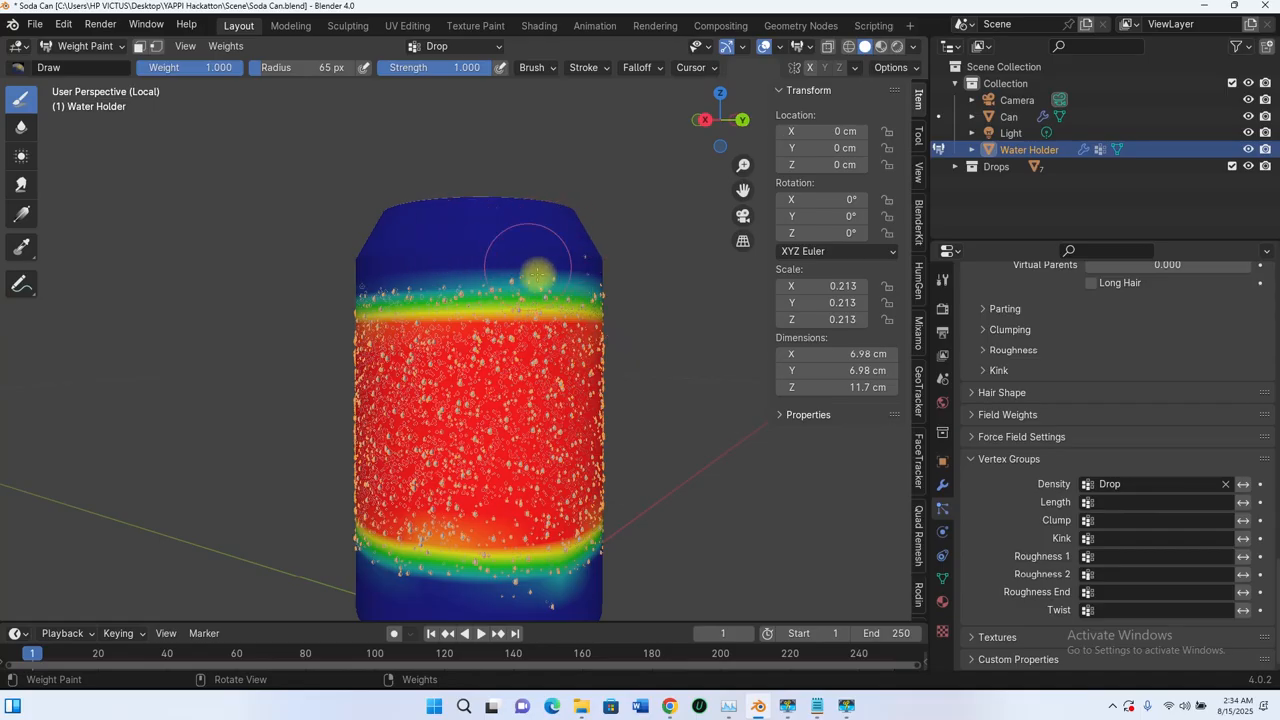
middle_click_drag(523, 293, 506, 297)
Step: Assign the Drop vertex group to the particle Length as well and inspect the drops on the band
left_click(1131, 510)
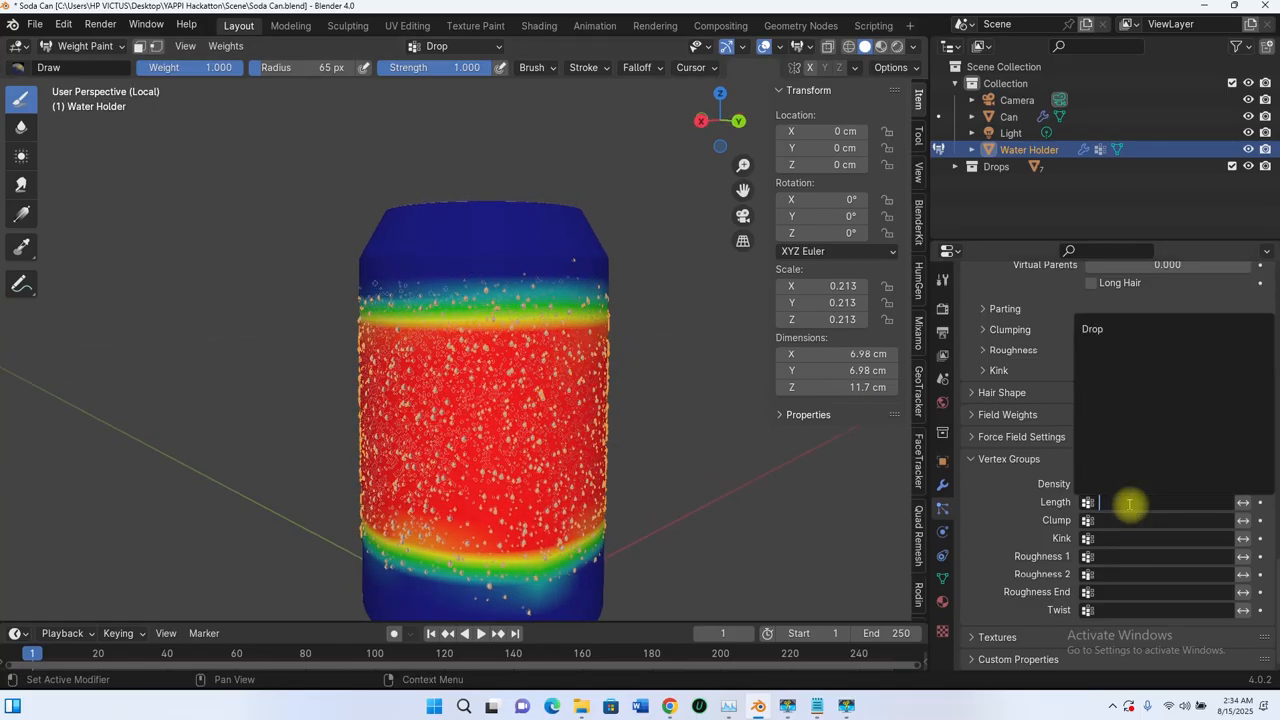
left_click(1096, 332)
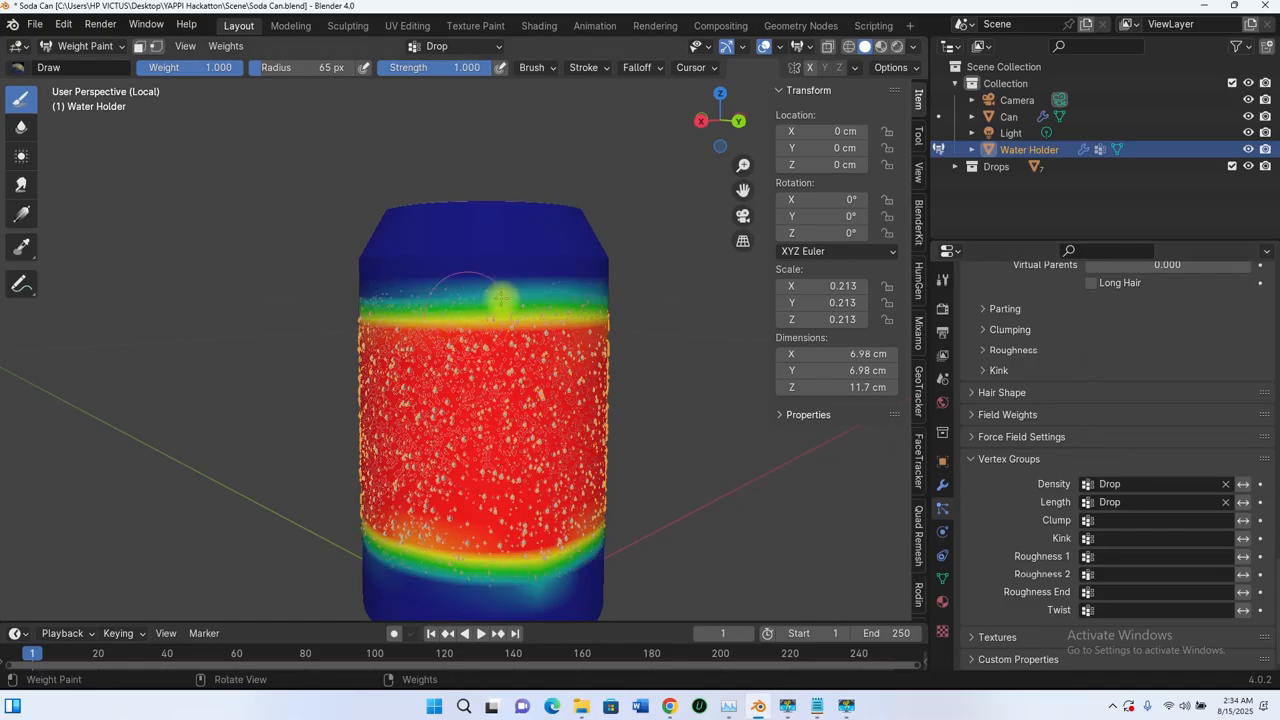
middle_click_drag(536, 257, 663, 249)
Step: Clear the Drop vertex group from particle Density and then from Length, checking the drop distribution each time
left_click(1225, 487)
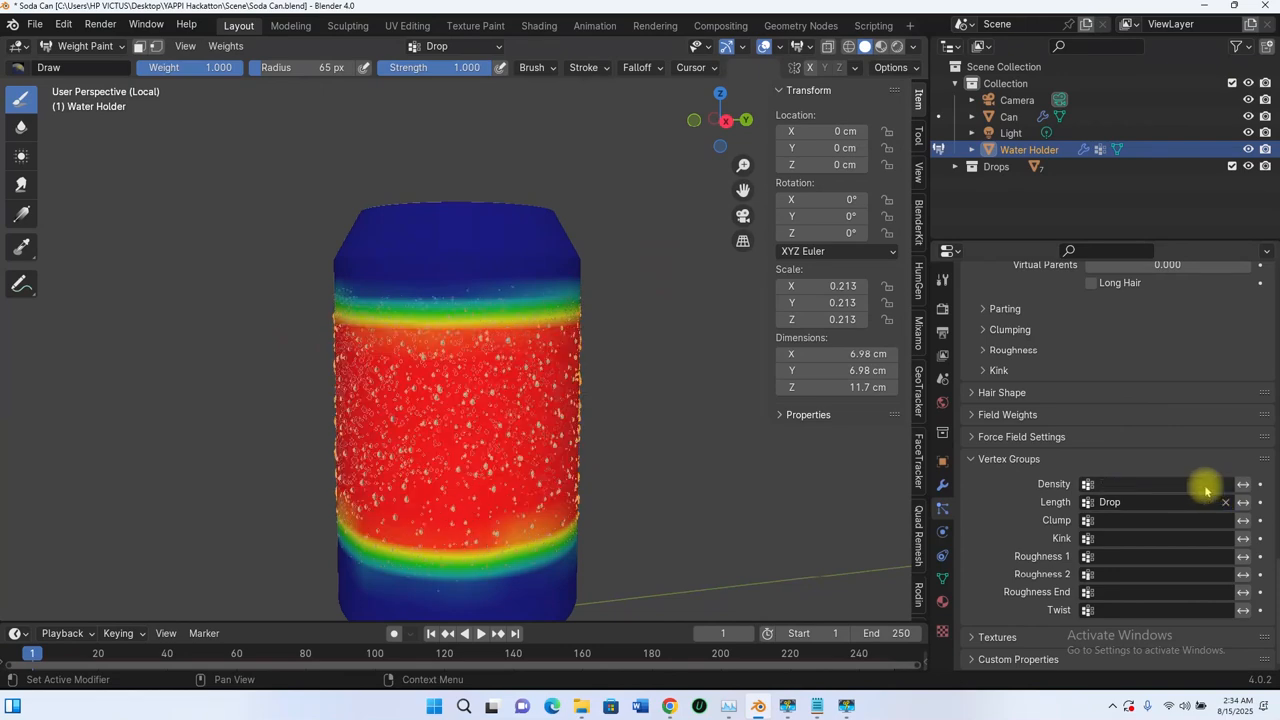
middle_click_drag(506, 291, 525, 295)
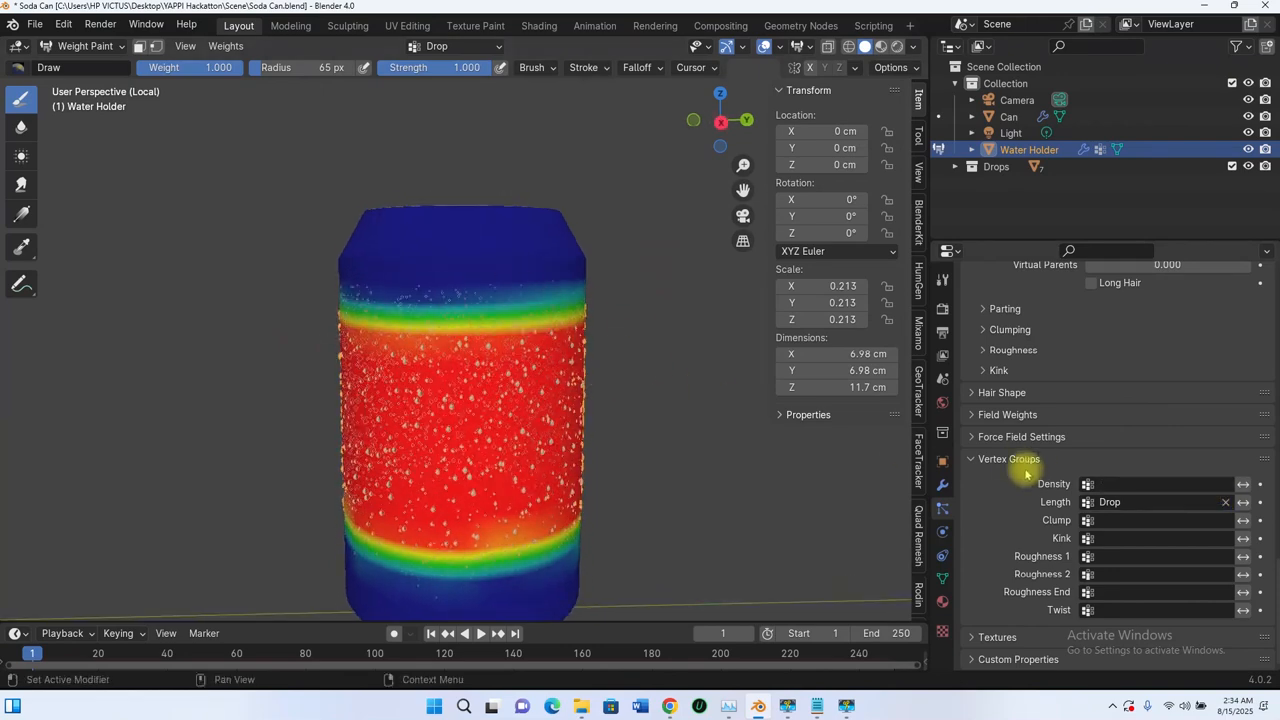
left_click(1225, 503)
middle_click_drag(620, 291, 500, 266)
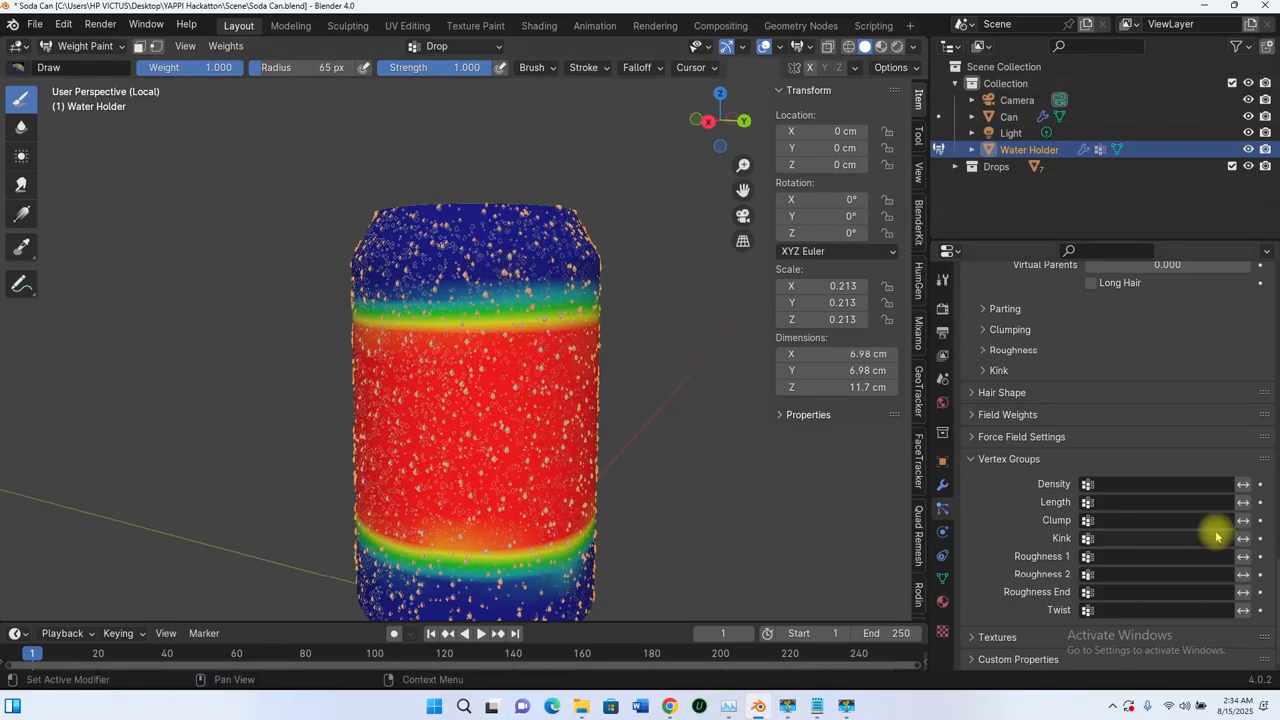
Step: Assign the Drop vertex group to particle Length, check the drops, and assign it to Density too
left_click(1171, 503)
left_click(1090, 331)
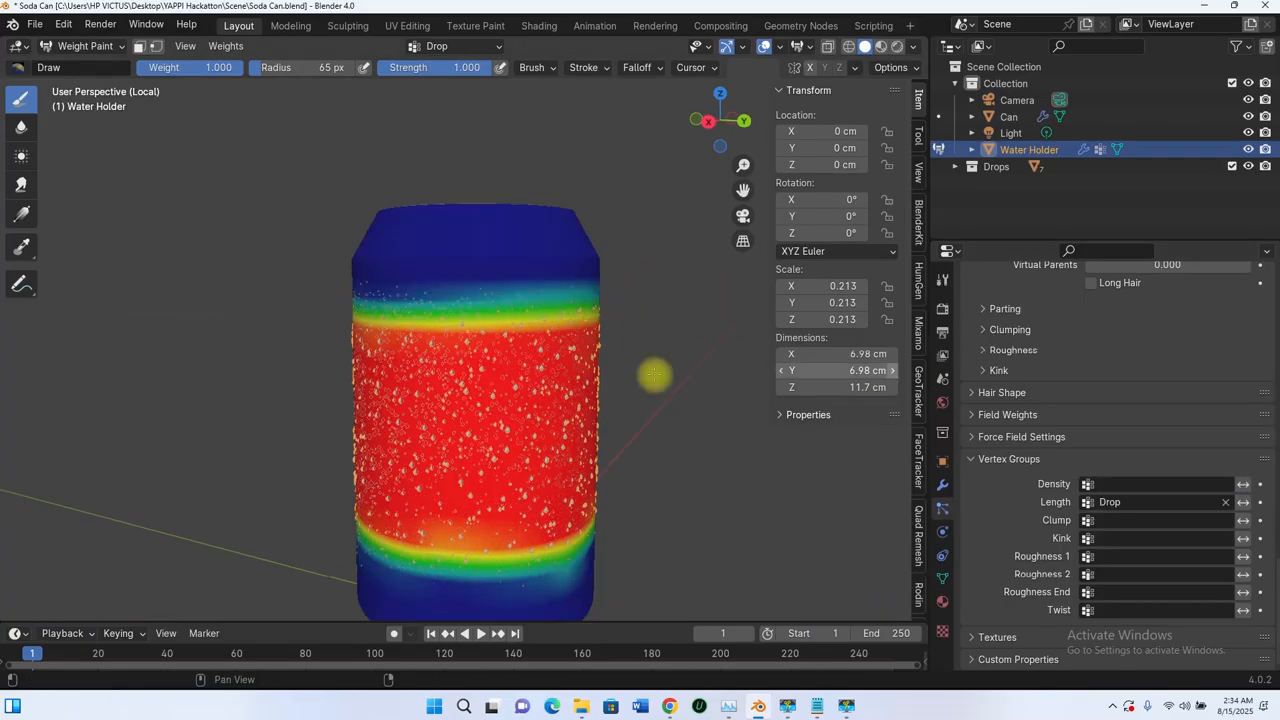
middle_click_drag(653, 374, 534, 366)
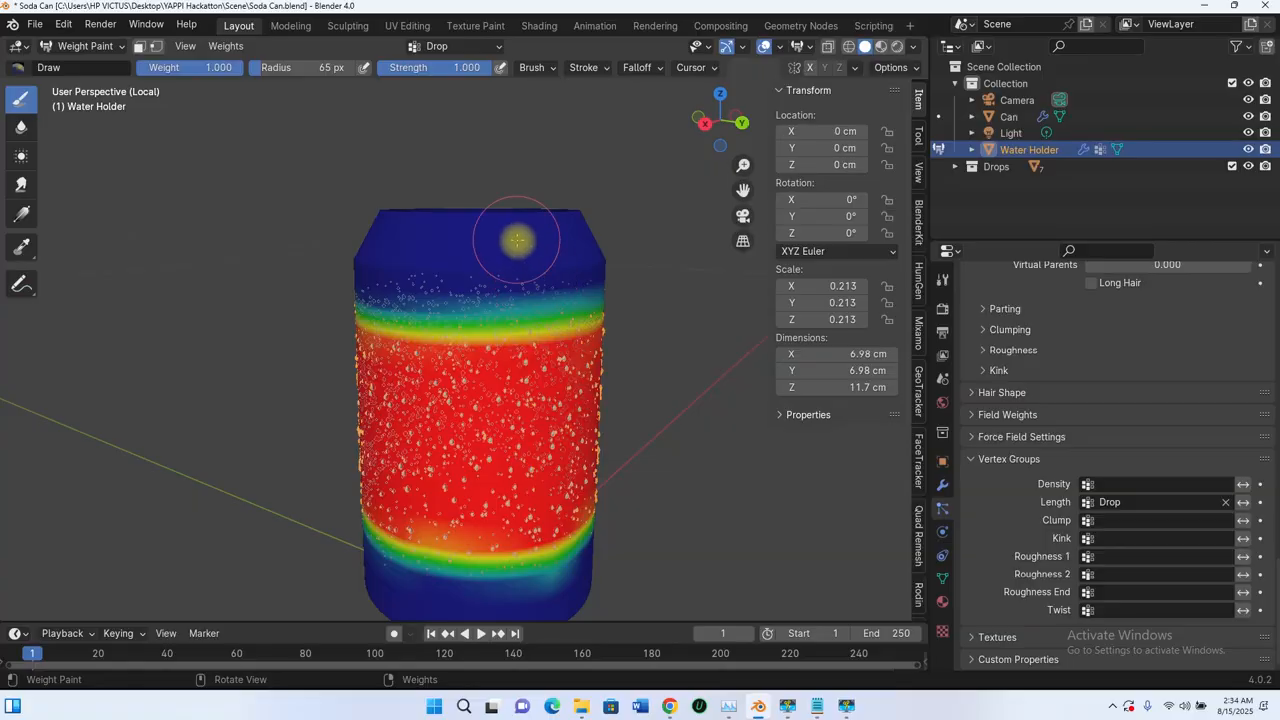
left_click(1134, 485)
left_click(1080, 517)
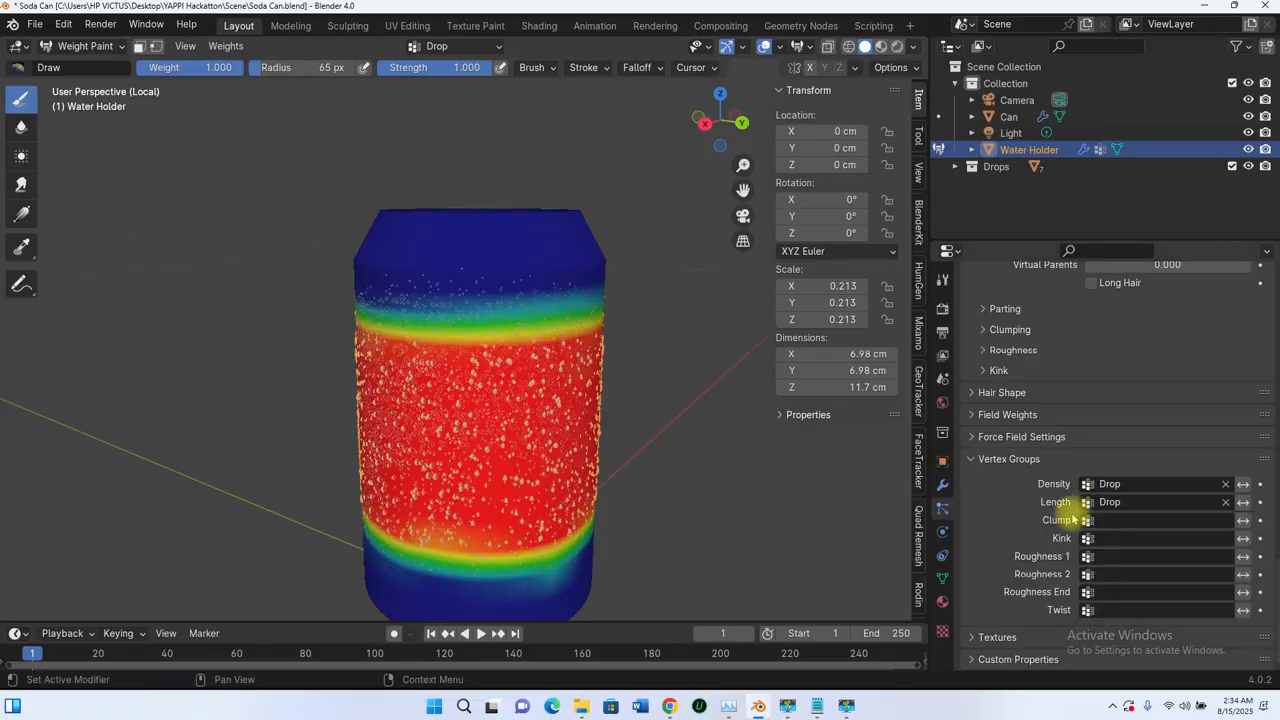
Step: Extend the full-weight area up to the shoulder and down near the base on all sides of the Water Holder
middle_click_drag(507, 405, 530, 355)
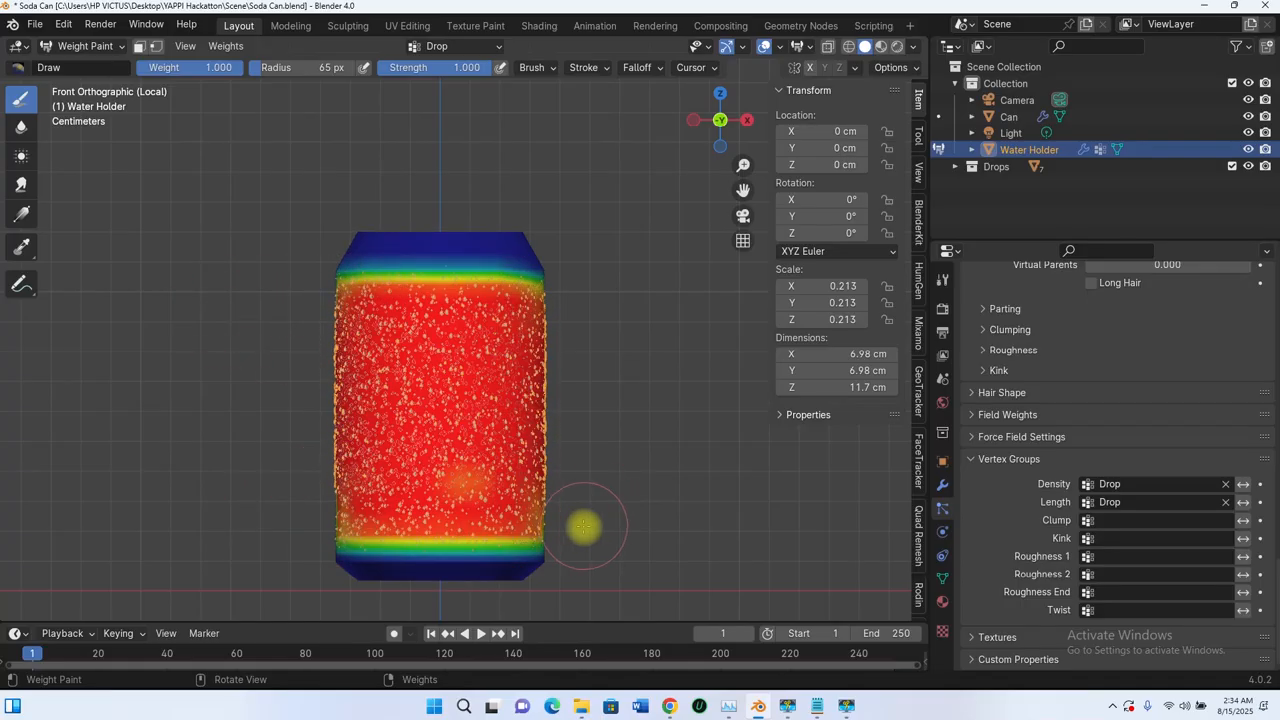
middle_click_drag(597, 409, 397, 408)
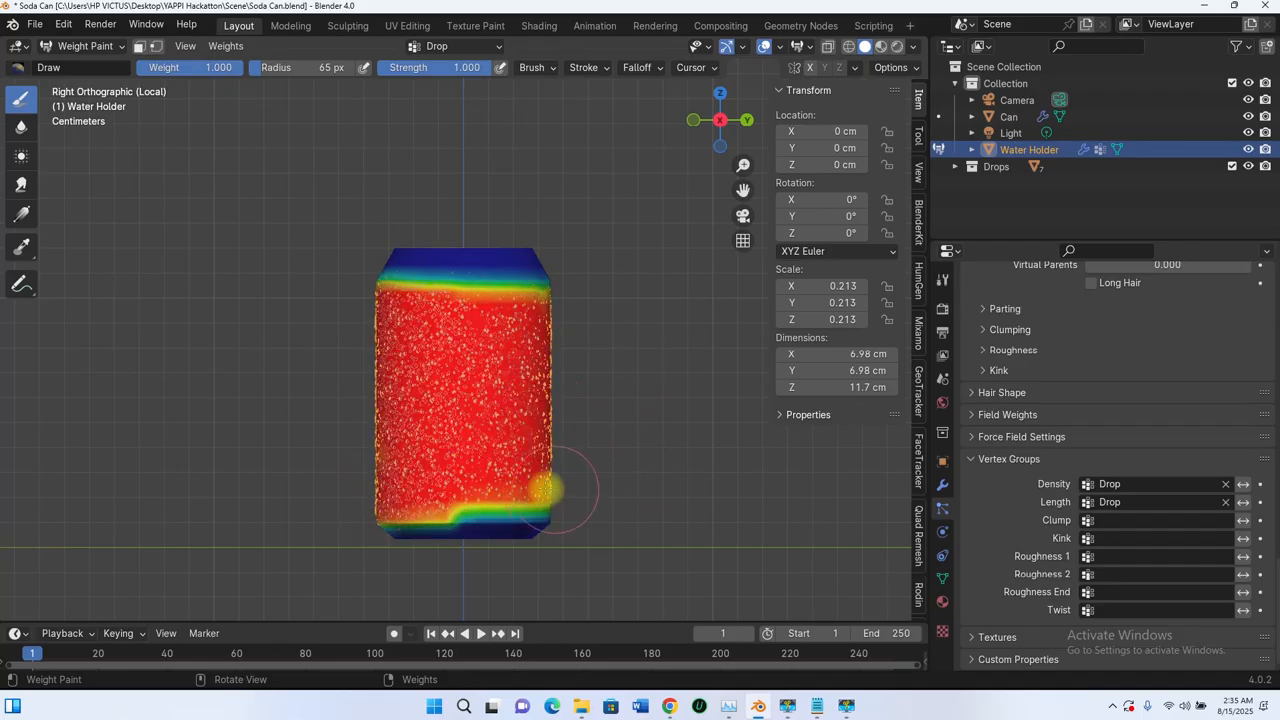
middle_click_drag(544, 489, 459, 365)
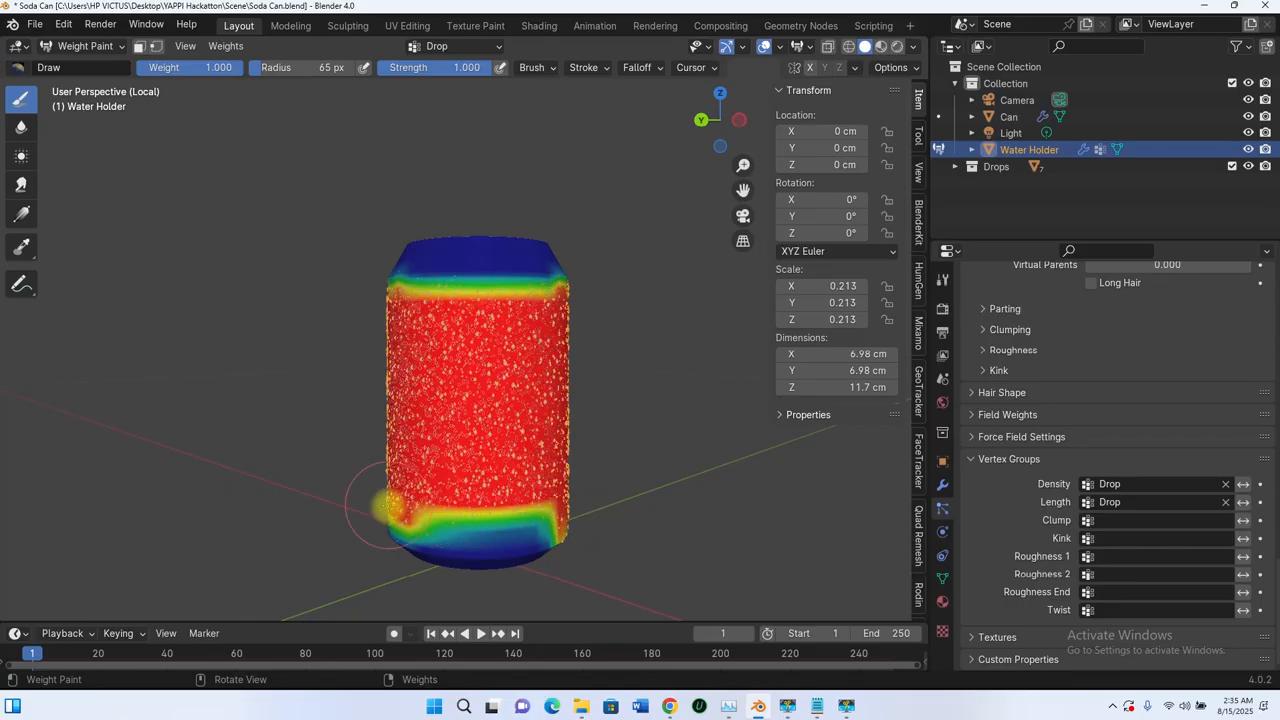
middle_click_drag(569, 499, 588, 484)
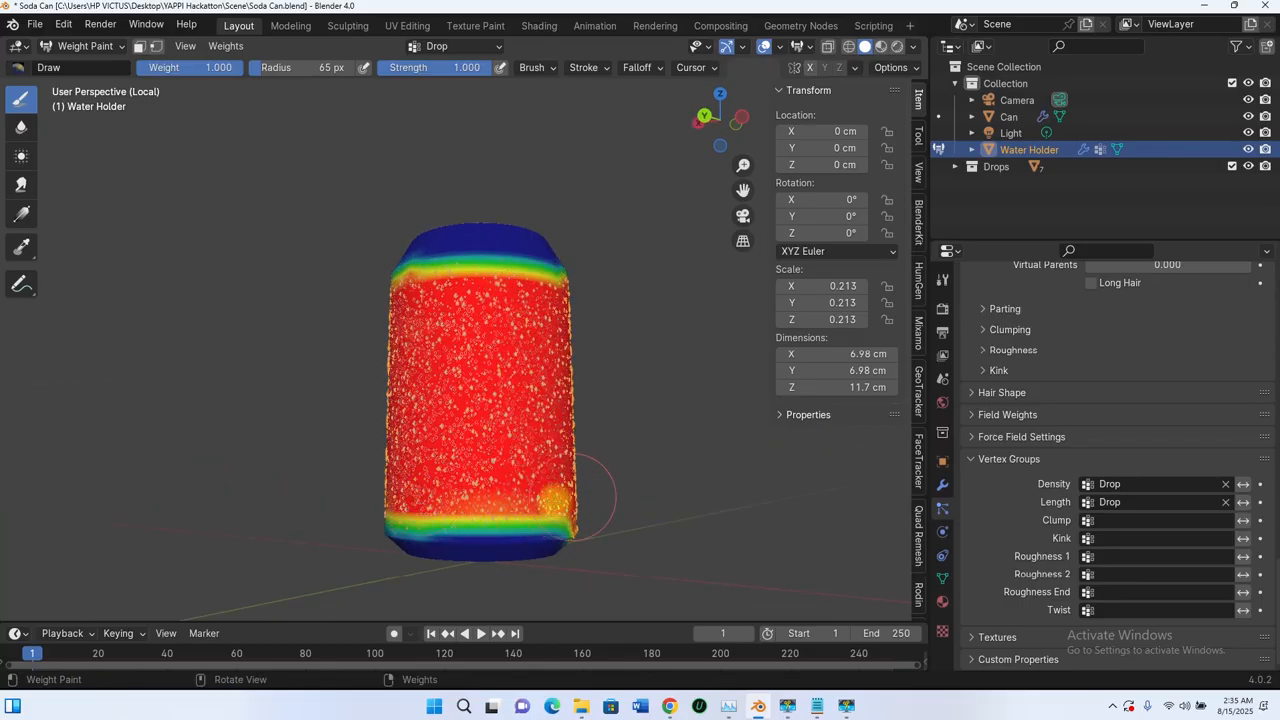
mouse_move(567, 466)
middle_mouse_down()
mouse_move(491, 451)
mouse_move(534, 457)
mouse_move(508, 494)
middle_mouse_up()
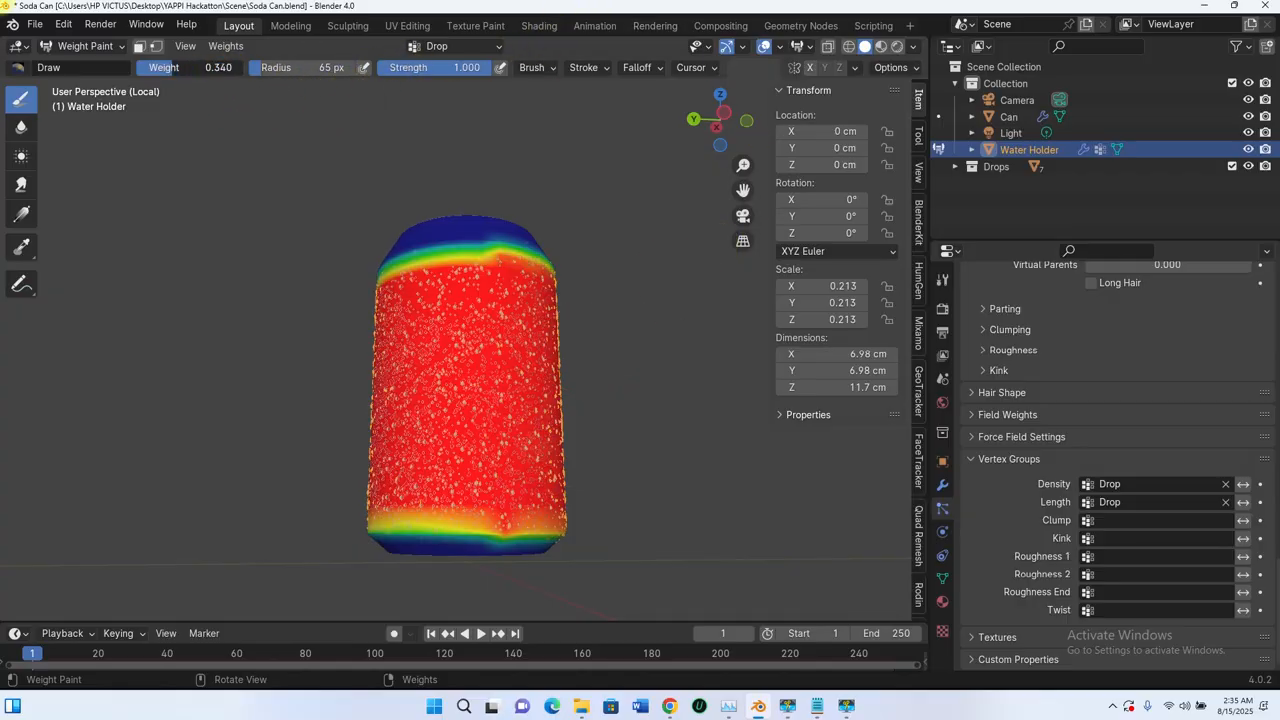
Step: Set the brush weight to 0.296, paint around the Water Holder's upper shoulder on all sides, and undo the stroke at the lower back
middle_click_drag(526, 240, 654, 273, "alt")
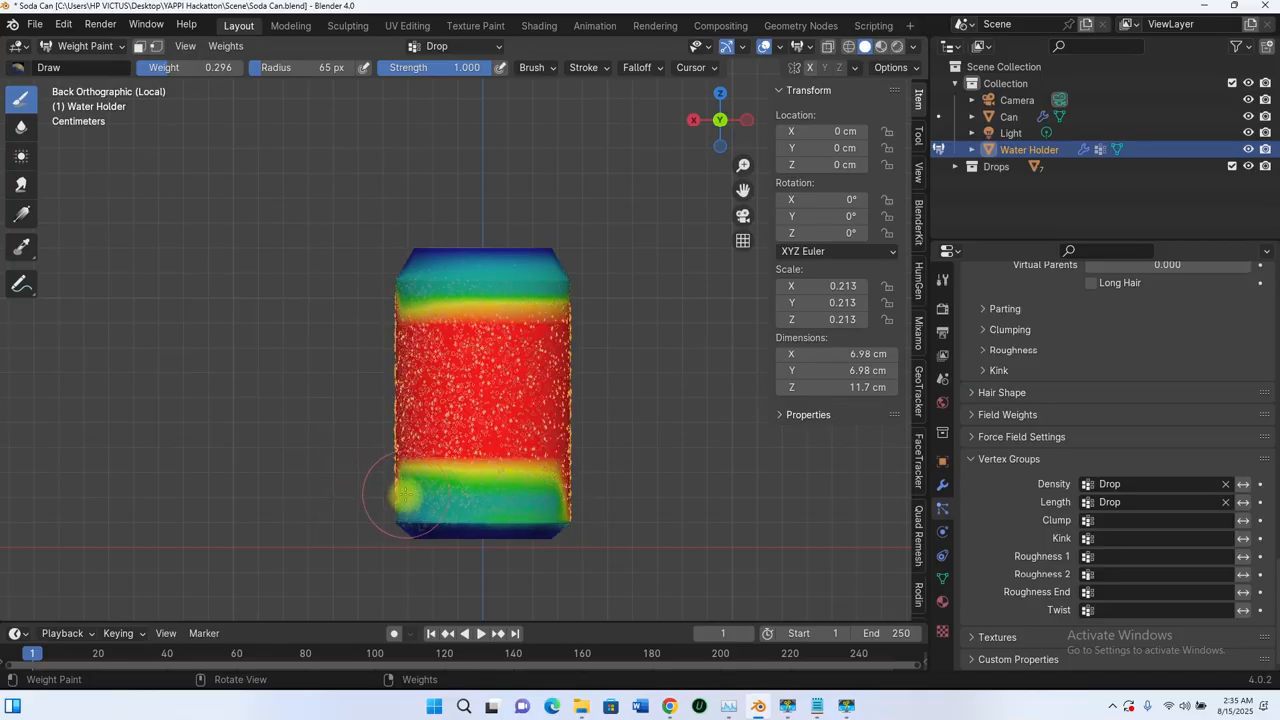
key("ctrl+z")
mouse_move(455, 508)
middle_mouse_down()
mouse_move(528, 386)
mouse_move(683, 400)
mouse_move(571, 343)
mouse_move(610, 326)
middle_mouse_up()
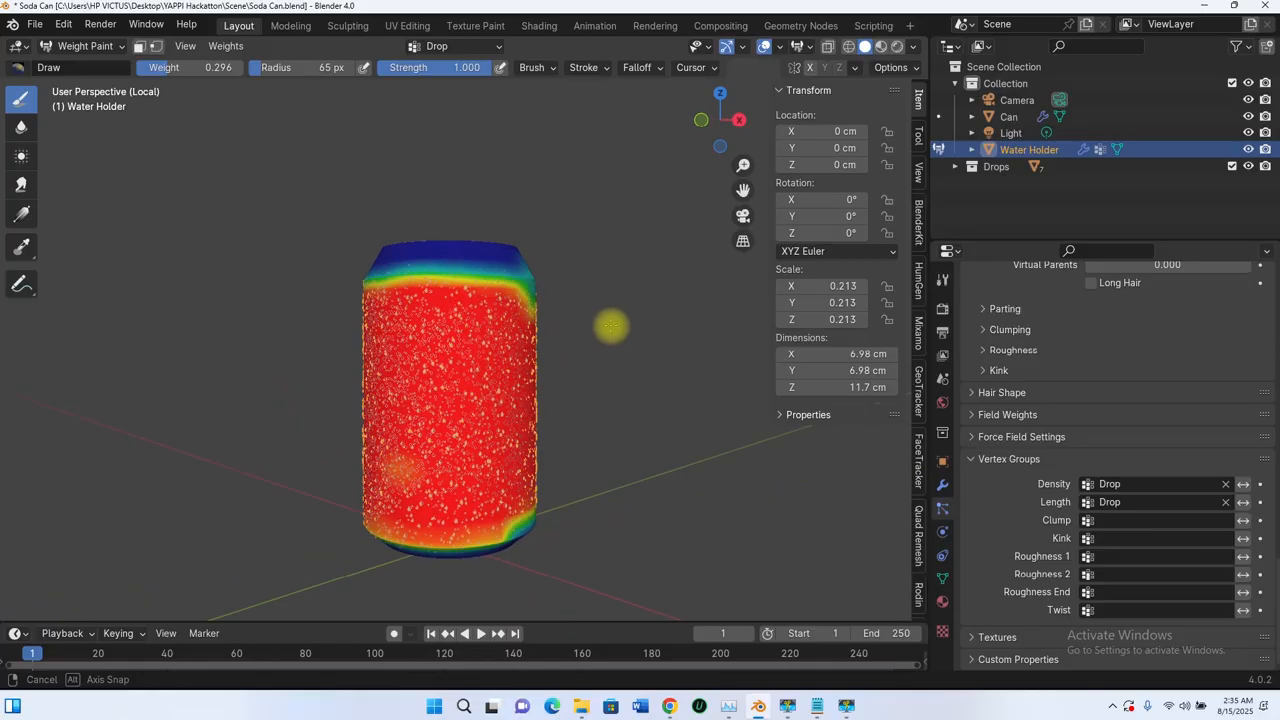
mouse_move(553, 281)
middle_mouse_down()
mouse_move(326, 274)
mouse_move(612, 321)
middle_mouse_up()
mouse_move(560, 295)
left_mouse_down()
mouse_move(500, 277)
mouse_move(346, 278)
mouse_move(605, 263)
left_mouse_up()
middle_click_drag(449, 305, 680, 310)
scroll(590, 372, "down", 3)
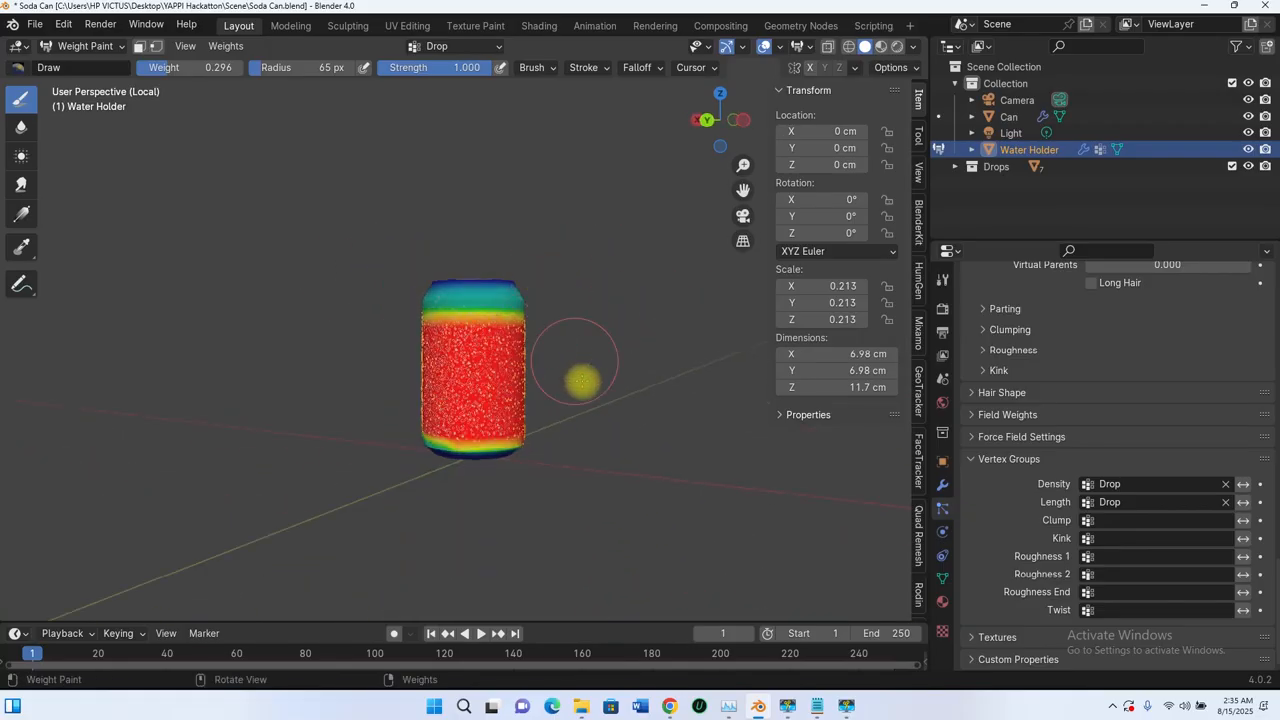
Step: Paint weight 0.296 along the Water Holder's lower edge from the back, front and right views
middle_click_drag(515, 440, 397, 327, "alt")
scroll(602, 348, "up", 7)
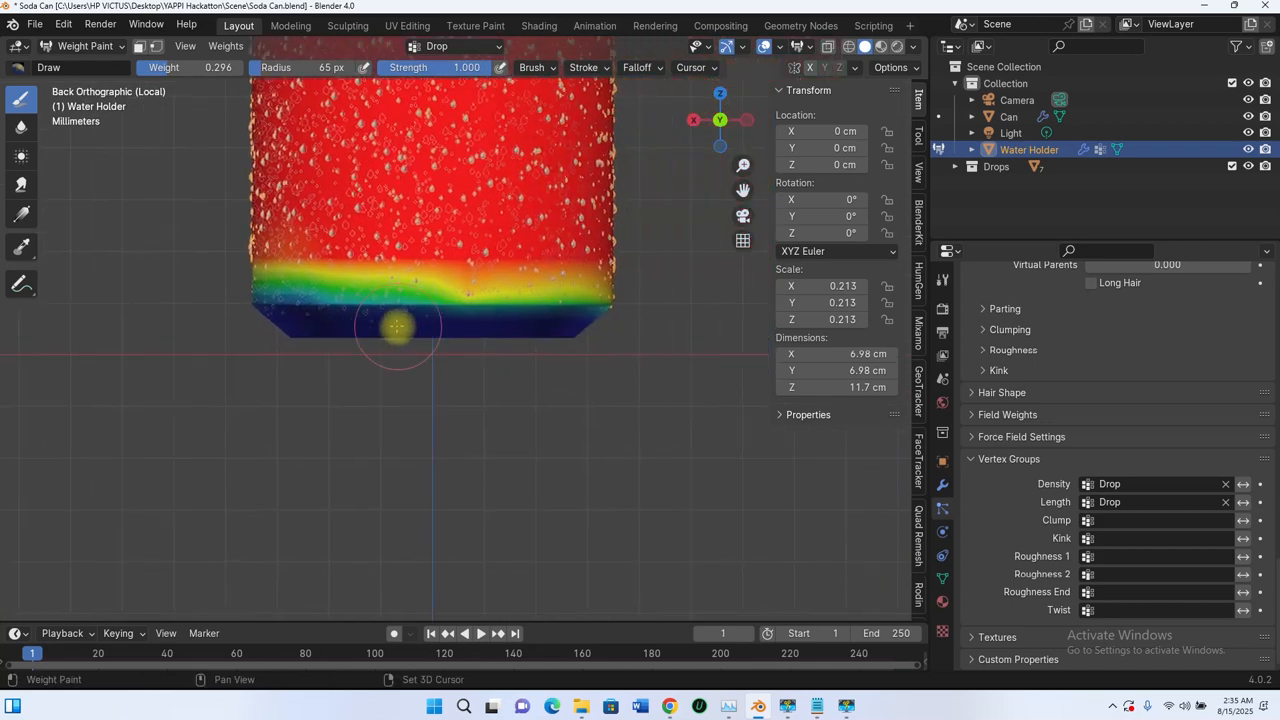
scroll(461, 324, "up", 1)
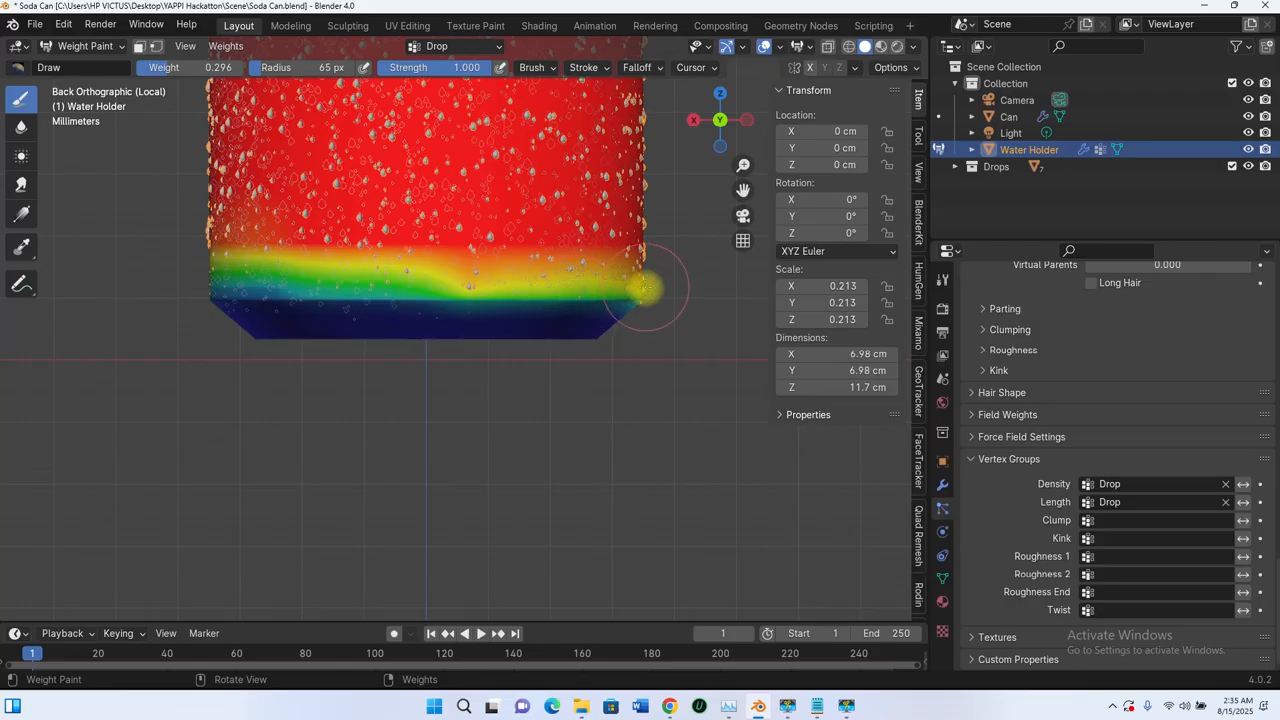
middle_click_drag(645, 289, 376, 320)
mouse_move(519, 343)
middle_mouse_down()
mouse_move(314, 286)
mouse_move(657, 280)
mouse_move(456, 284)
middle_mouse_up()
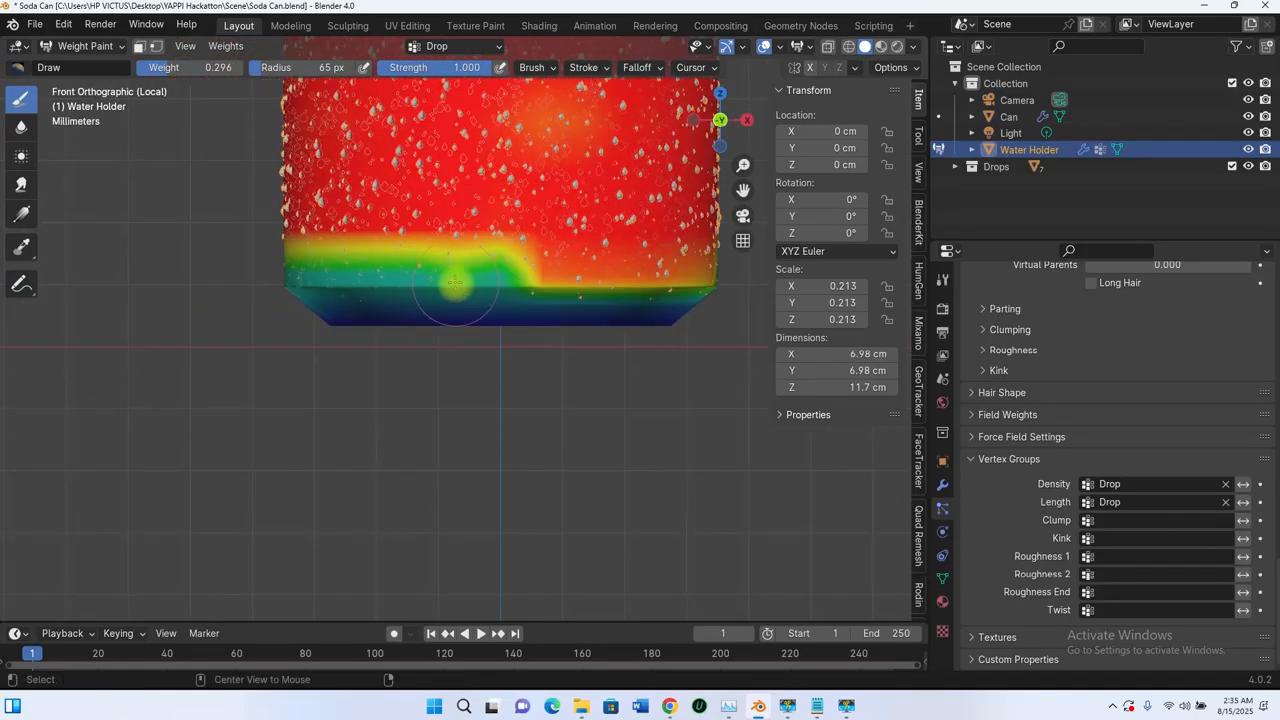
middle_click_drag(543, 288, 393, 282, "shift")
middle_click_drag(620, 274, 434, 283)
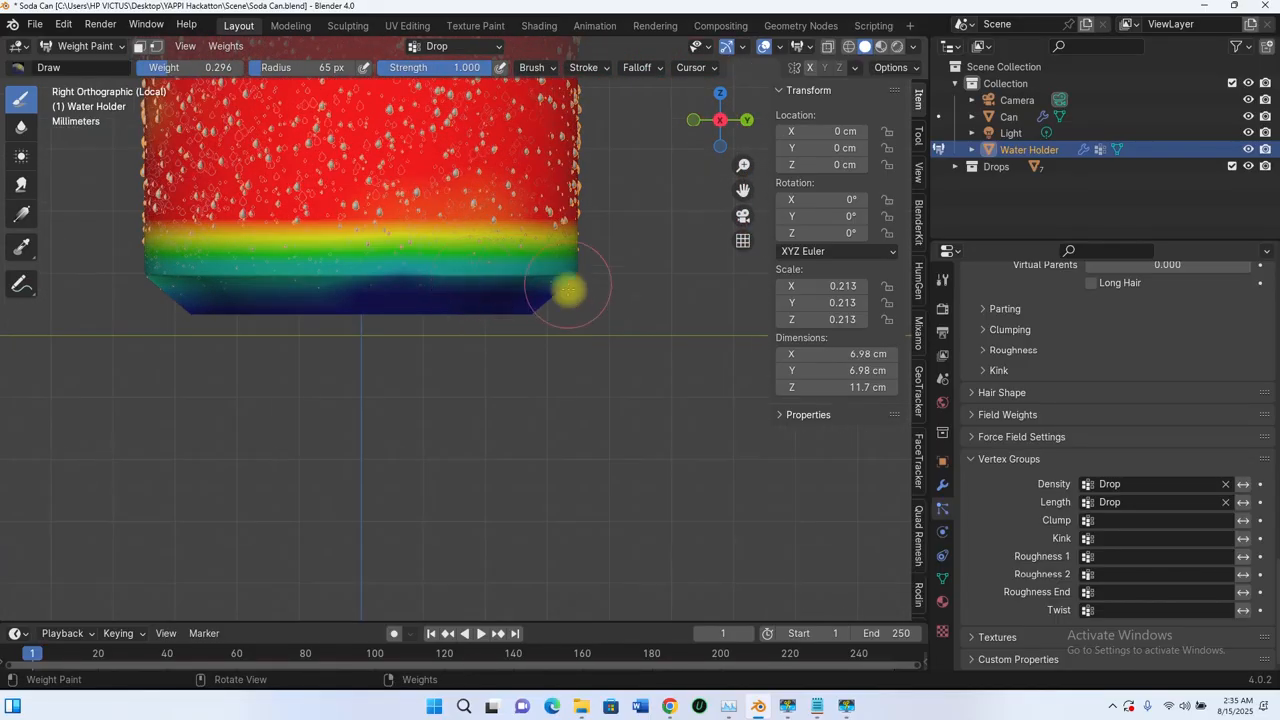
Step: Blur the weight transition below the Water Holder's upper shoulder with the Blur brush in the right view
scroll(590, 326, "down", 4)
scroll(547, 308, "down", 3)
middle_click_drag(548, 252, 584, 335, "shift")
scroll(517, 263, "up", 4)
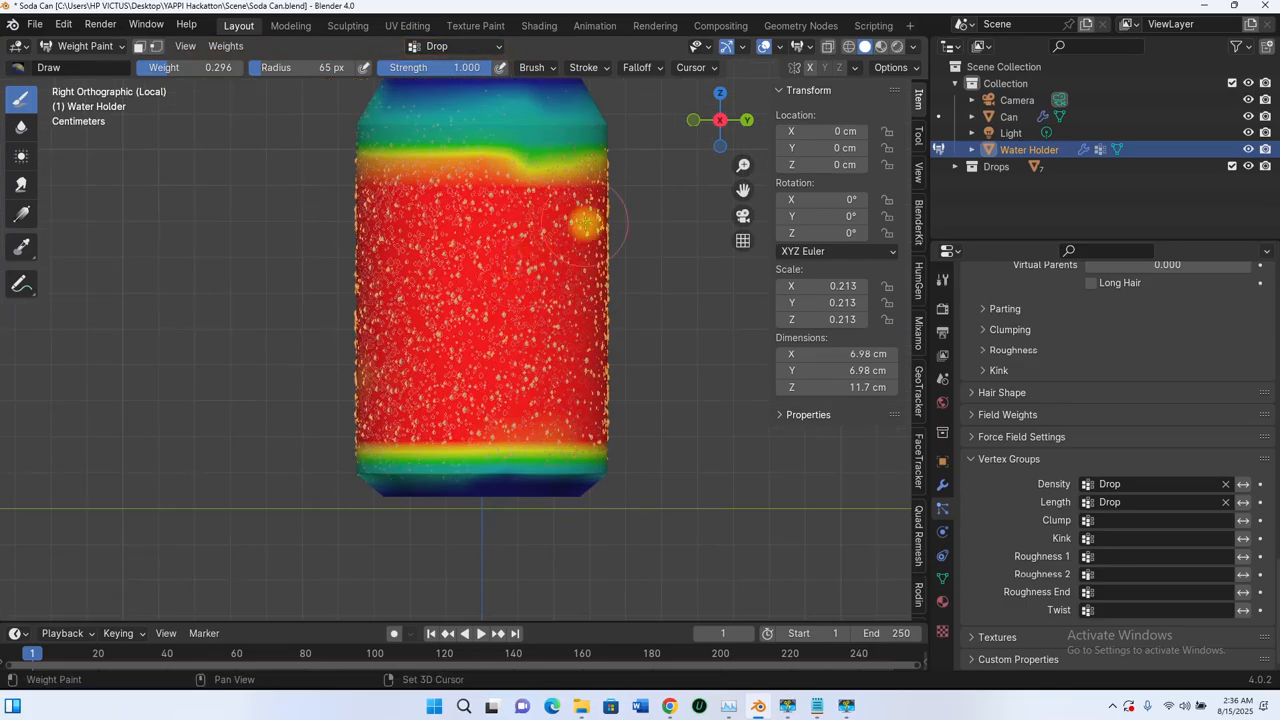
middle_click_drag(587, 233, 586, 297, "shift")
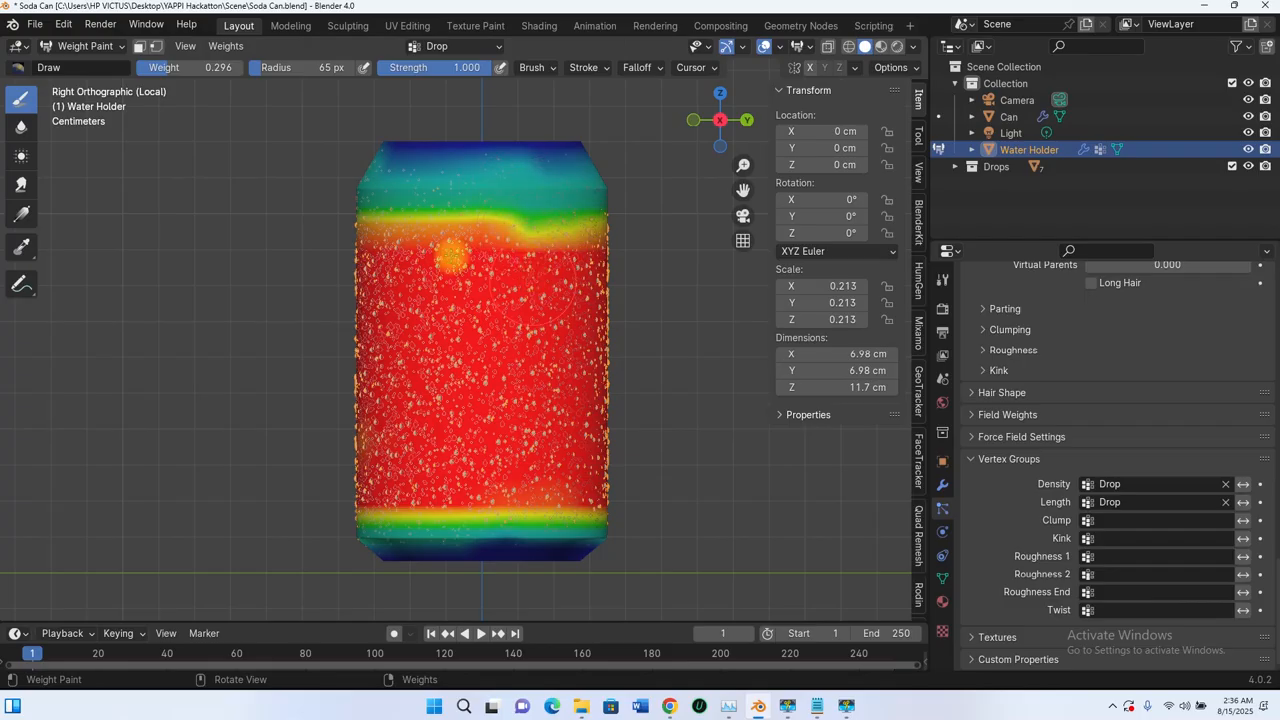
left_click(21, 129)
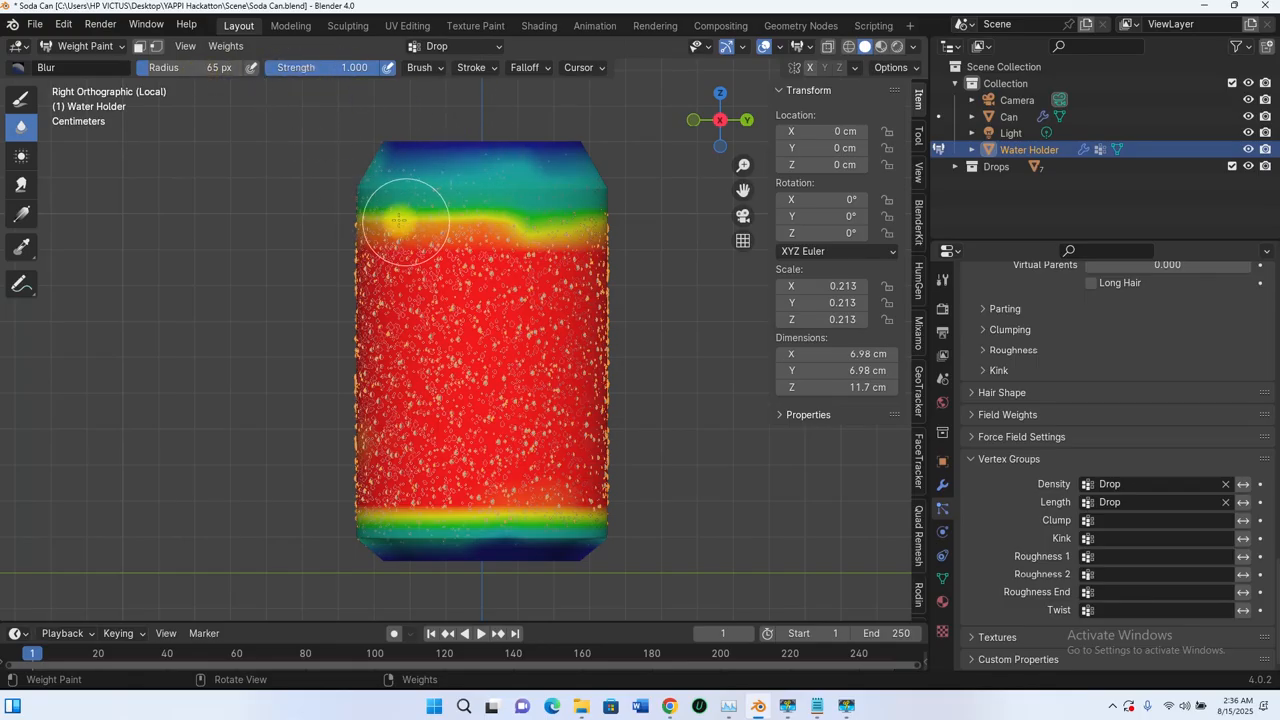
mouse_move(398, 220)
left_mouse_down()
mouse_move(614, 223)
mouse_move(659, 134)
mouse_move(563, 163)
mouse_move(466, 143)
mouse_move(466, 163)
mouse_move(442, 157)
mouse_move(571, 134)
mouse_move(354, 160)
mouse_move(470, 215)
mouse_move(410, 236)
mouse_move(491, 214)
mouse_move(522, 521)
mouse_move(451, 520)
mouse_move(543, 491)
left_mouse_up()
middle_click_drag(543, 398, 540, 205, "shift")
Step: Blur the weights along the Water Holder's lower edge across the full width of the right view
scroll(567, 270, "up", 1)
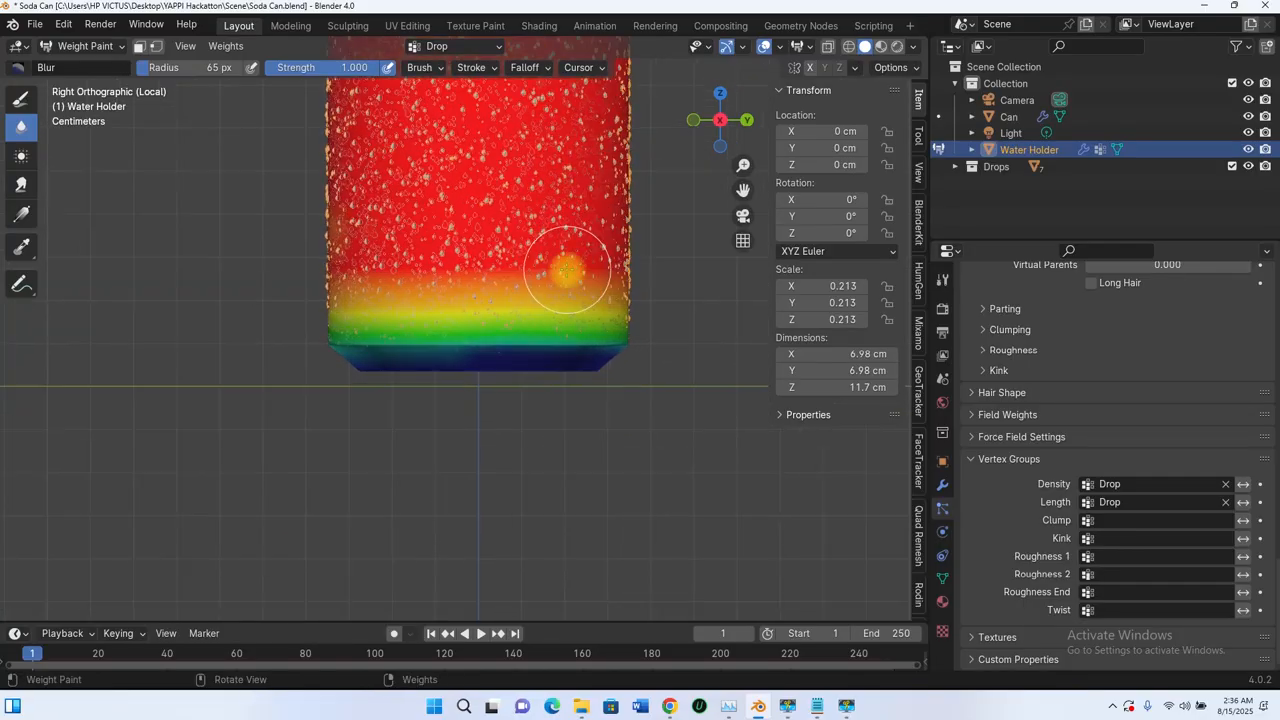
scroll(583, 382, "up", 2)
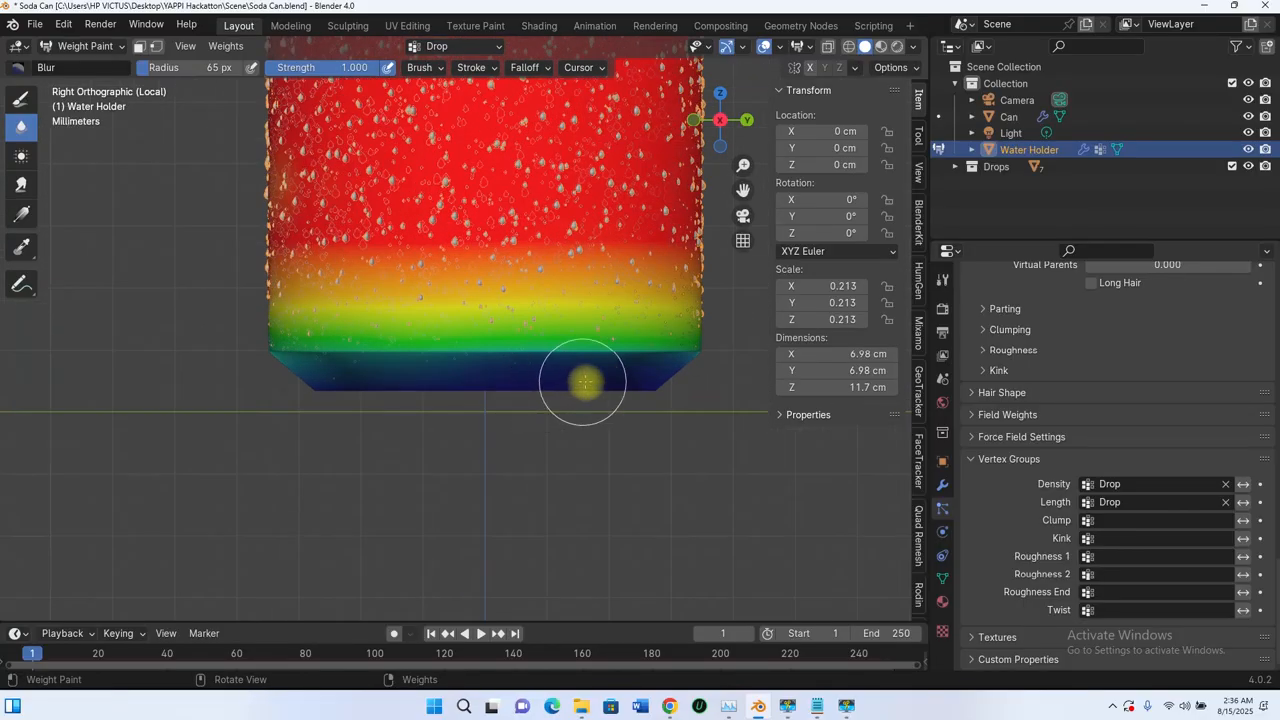
scroll(585, 382, "up", 1)
middle_click_drag(514, 316, 468, 246, "shift")
mouse_move(681, 303)
left_mouse_down()
mouse_move(474, 309)
mouse_move(131, 229)
mouse_move(374, 315)
left_mouse_up()
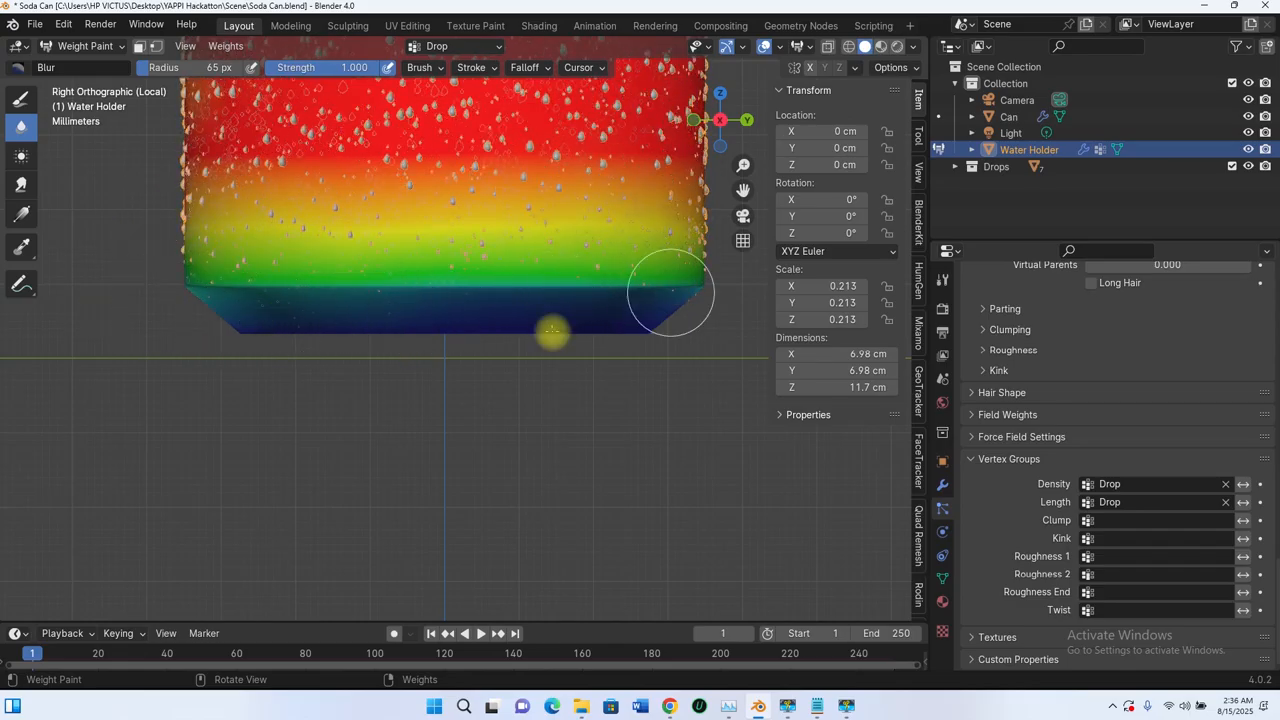
mouse_move(670, 292)
left_mouse_down()
mouse_move(677, 214)
mouse_move(251, 177)
mouse_move(345, 325)
left_mouse_up()
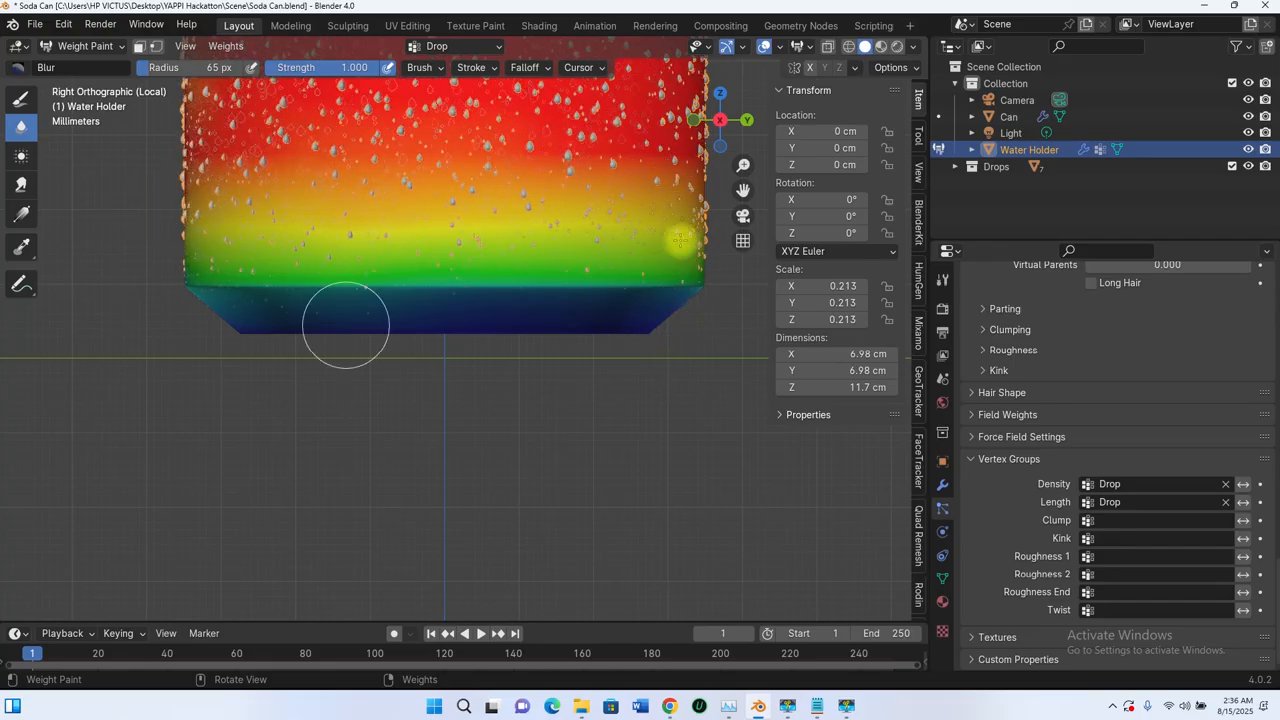
scroll(492, 330, "down", 3)
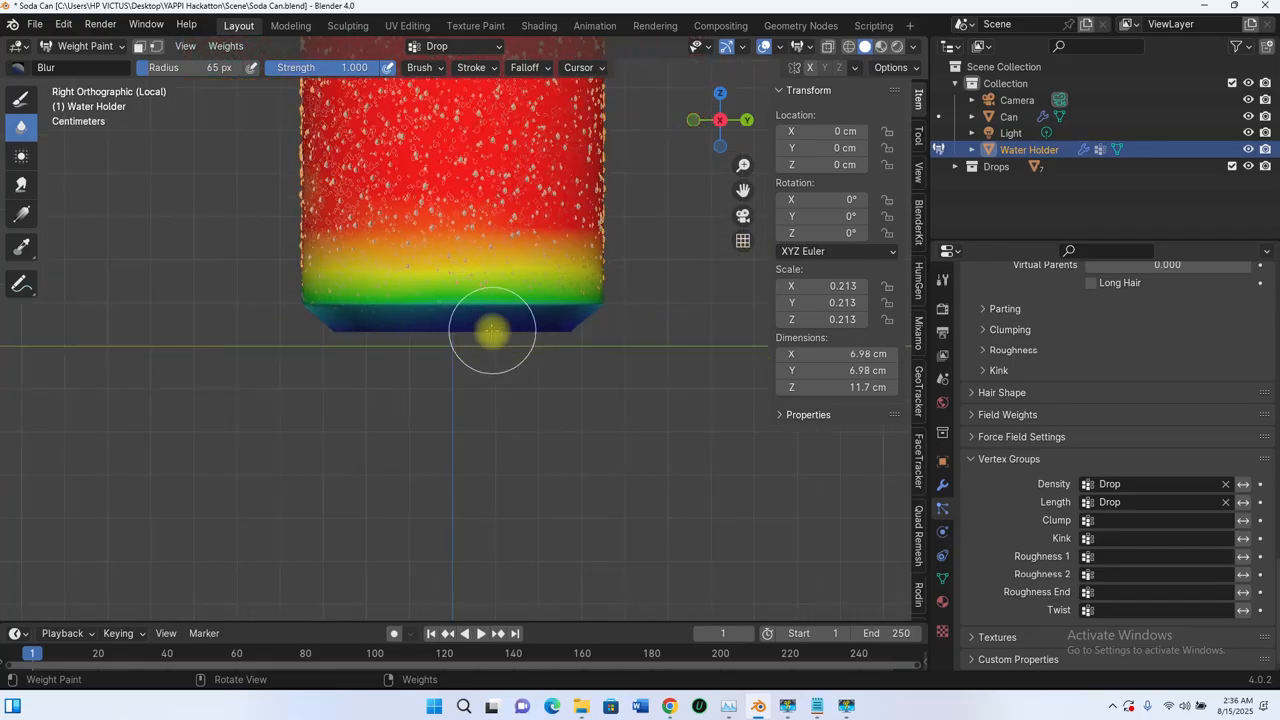
Step: Enlarge the Blur brush radius to 195 px and smooth the upper and lower weight transitions on all sides of the Water Holder
key("f")
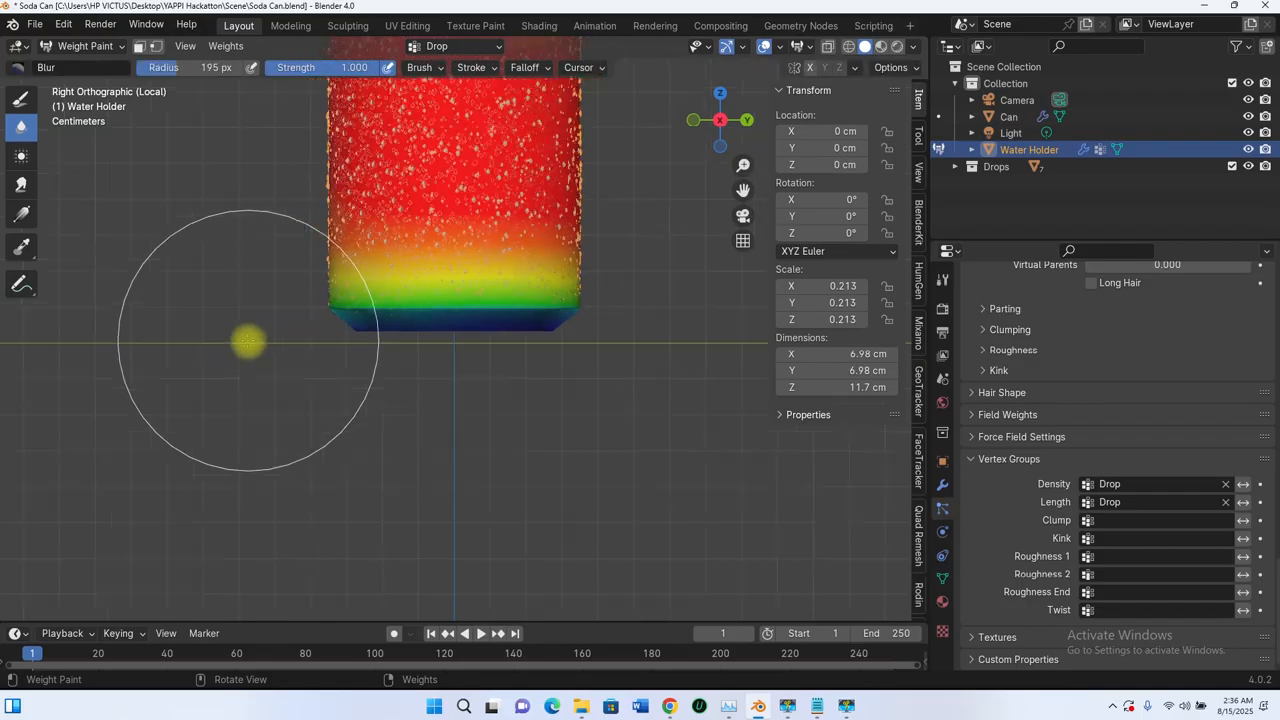
middle_click_drag(249, 343, 606, 343)
left_click_drag(606, 343, 397, 306)
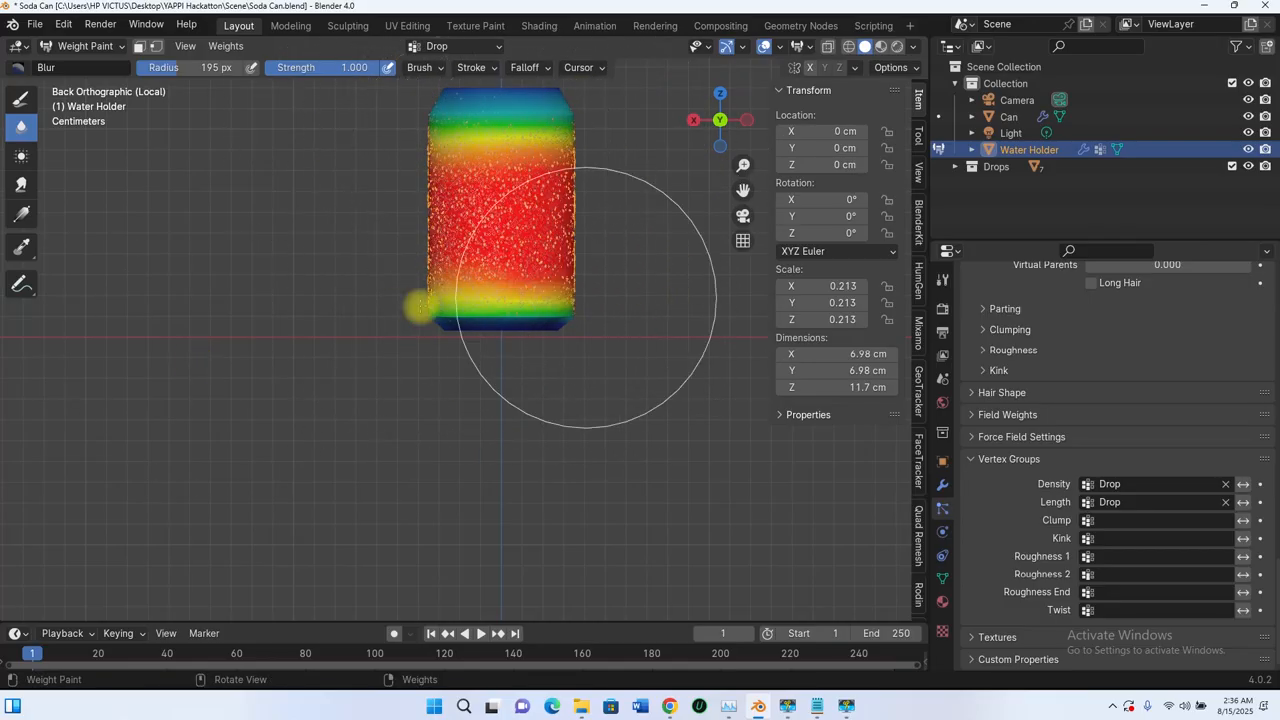
middle_click_drag(418, 306, 498, 295)
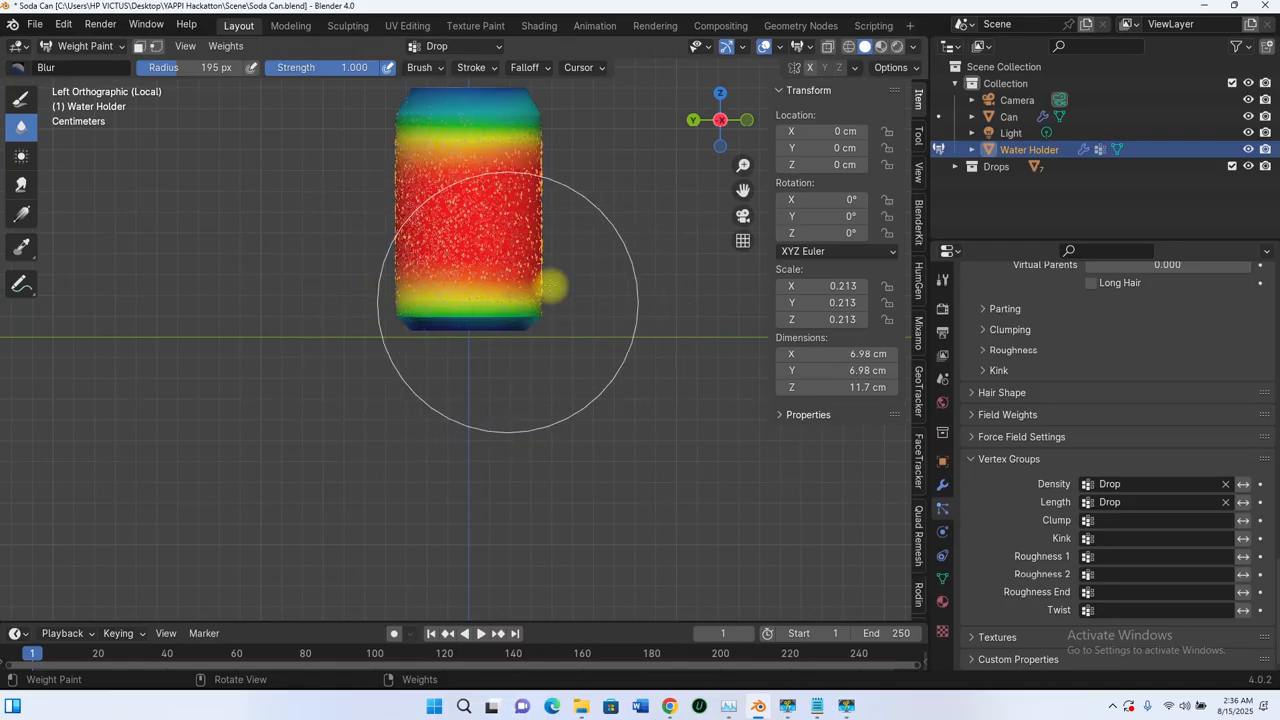
mouse_move(551, 286)
middle_mouse_down()
mouse_move(457, 314)
mouse_move(323, 306)
middle_mouse_up()
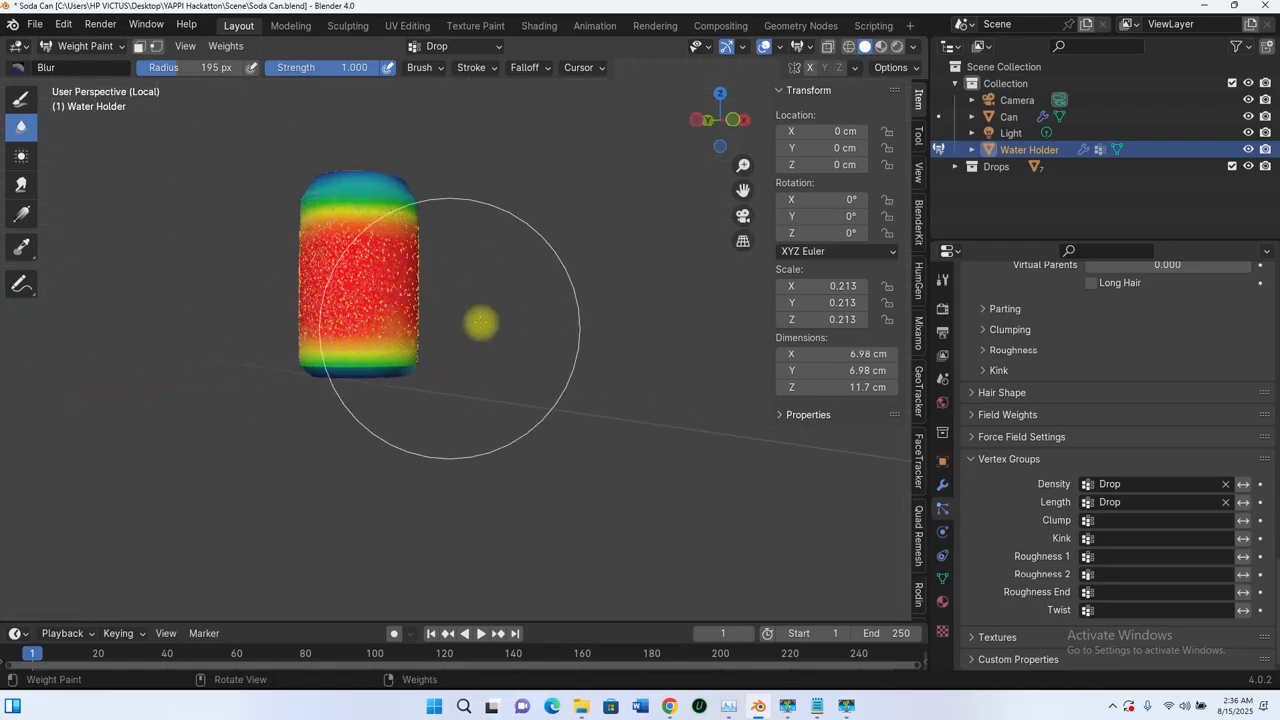
mouse_move(423, 374)
middle_mouse_down("shift")
mouse_move(698, 335)
mouse_move(689, 357)
mouse_move(709, 363)
mouse_move(657, 337)
middle_mouse_up("shift")
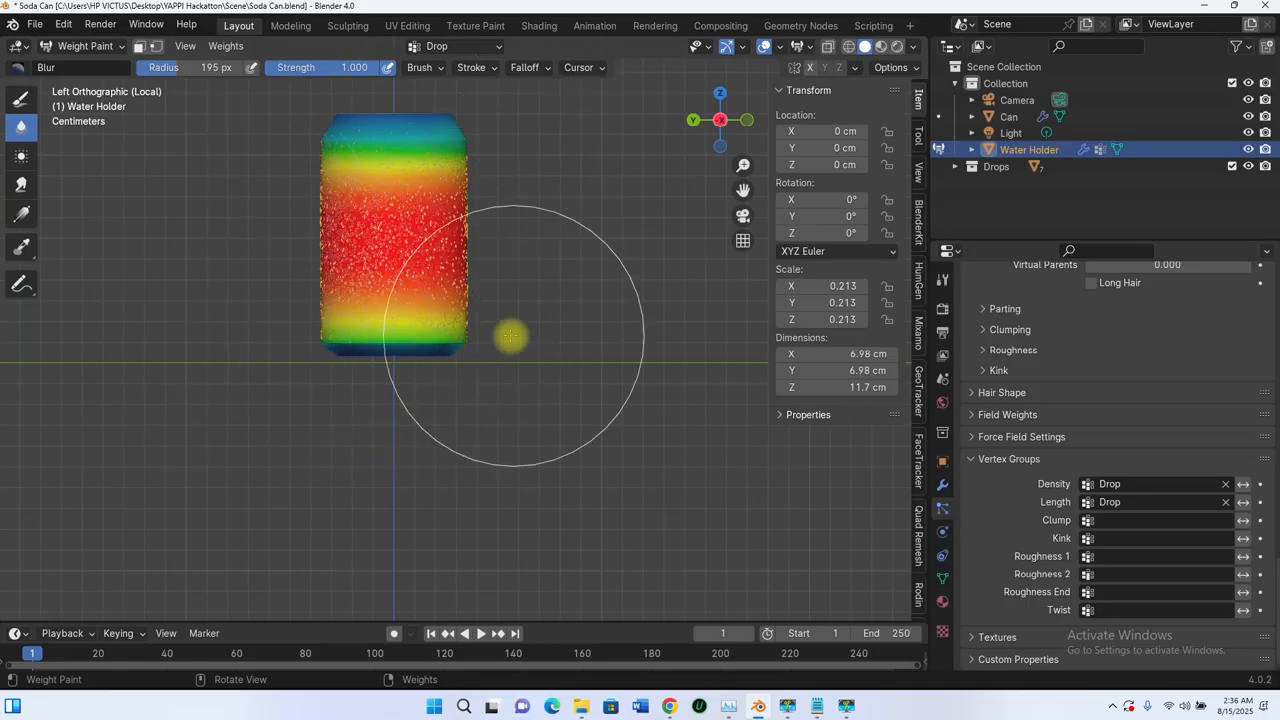
middle_click_drag(509, 337, 325, 331)
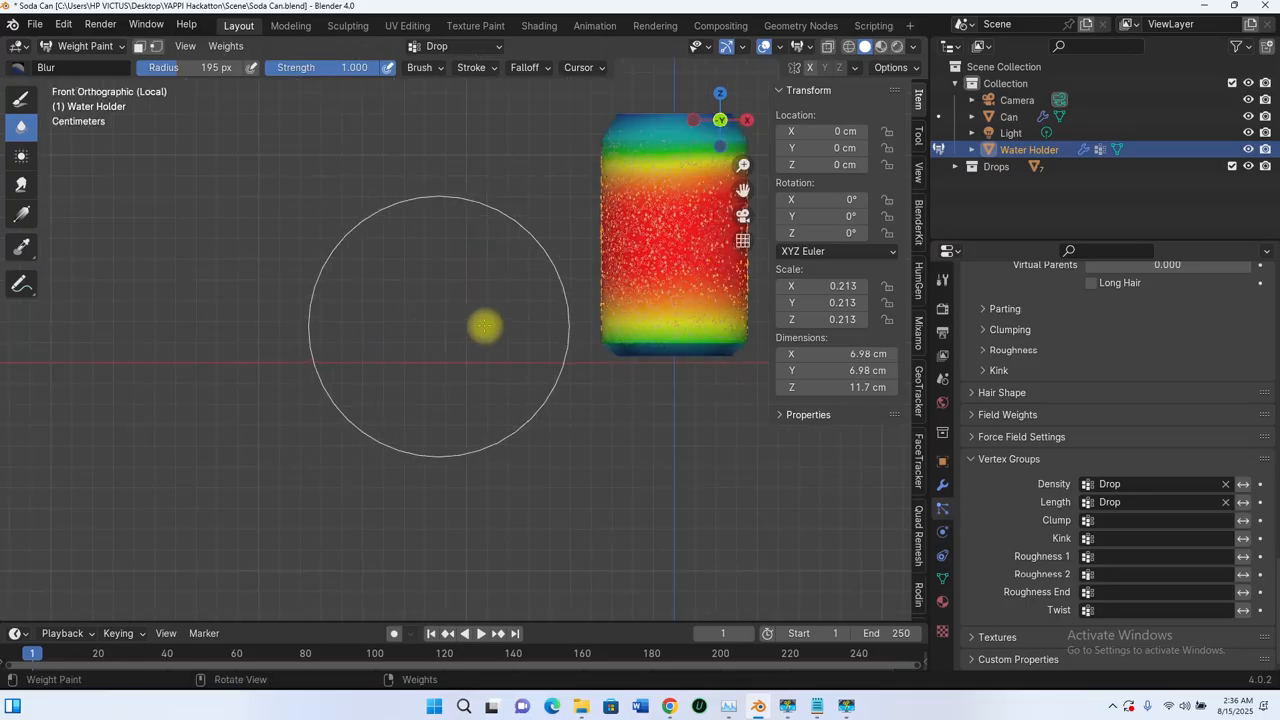
middle_click_drag(560, 326, 282, 322, "shift")
mouse_move(274, 344)
left_mouse_down()
mouse_move(372, 352)
mouse_move(446, 317)
mouse_move(346, 135)
mouse_move(535, 183)
left_mouse_up()
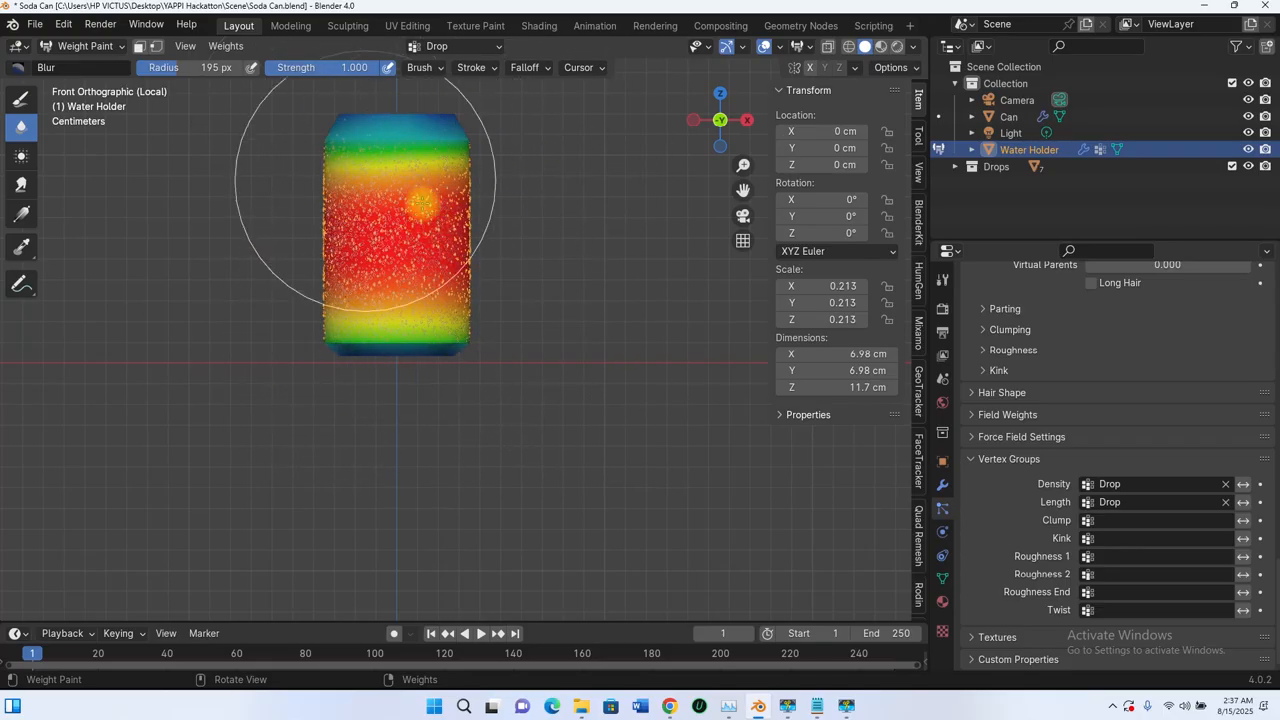
middle_click_drag(520, 235, 686, 357)
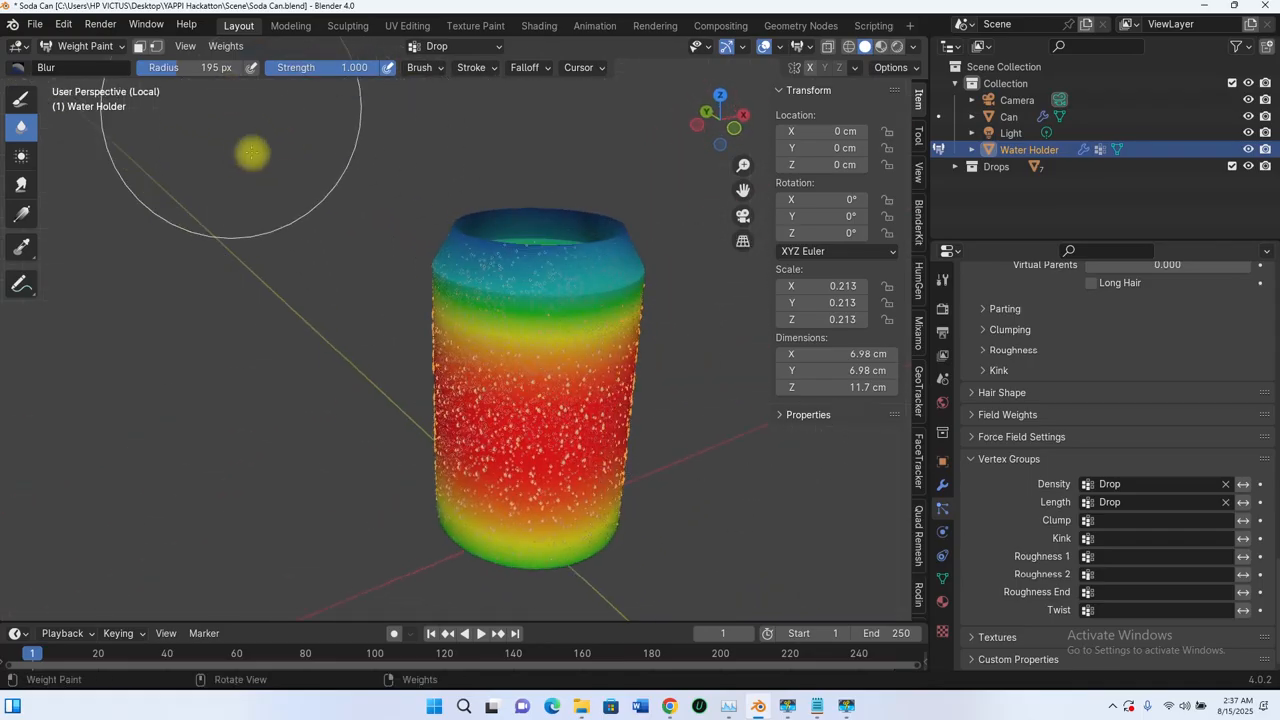
Step: Switch the Water Holder to Object Mode and inspect how the drops are distributed from shoulder to base
left_click(85, 46)
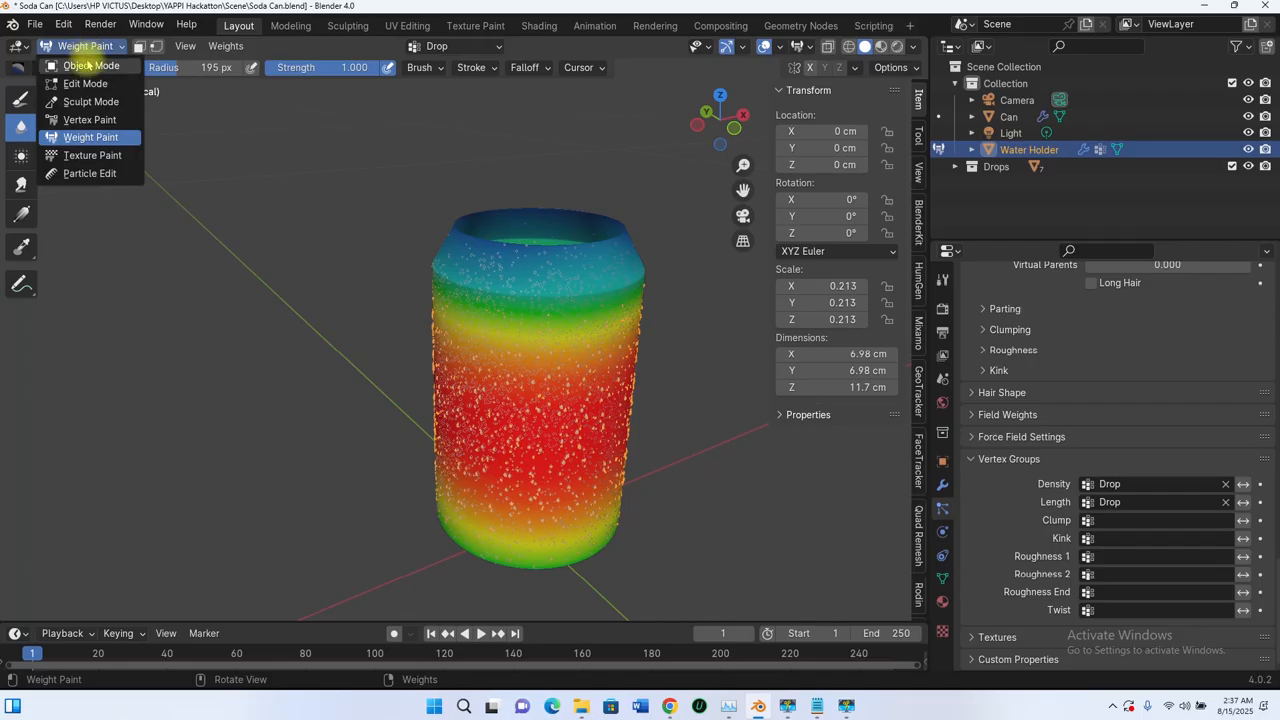
left_click(88, 66)
middle_click_drag(414, 297, 528, 298)
scroll(534, 258, "up", 3)
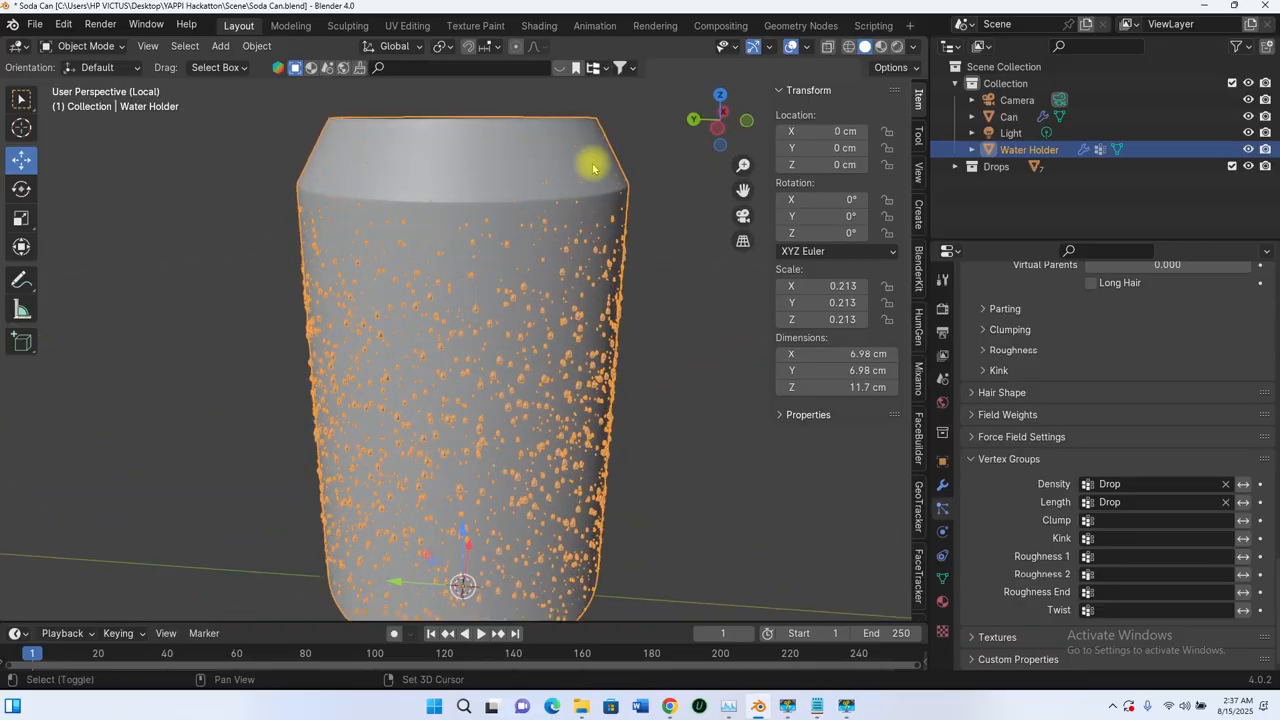
scroll(543, 237, "up", 3)
scroll(542, 145, "down", 4)
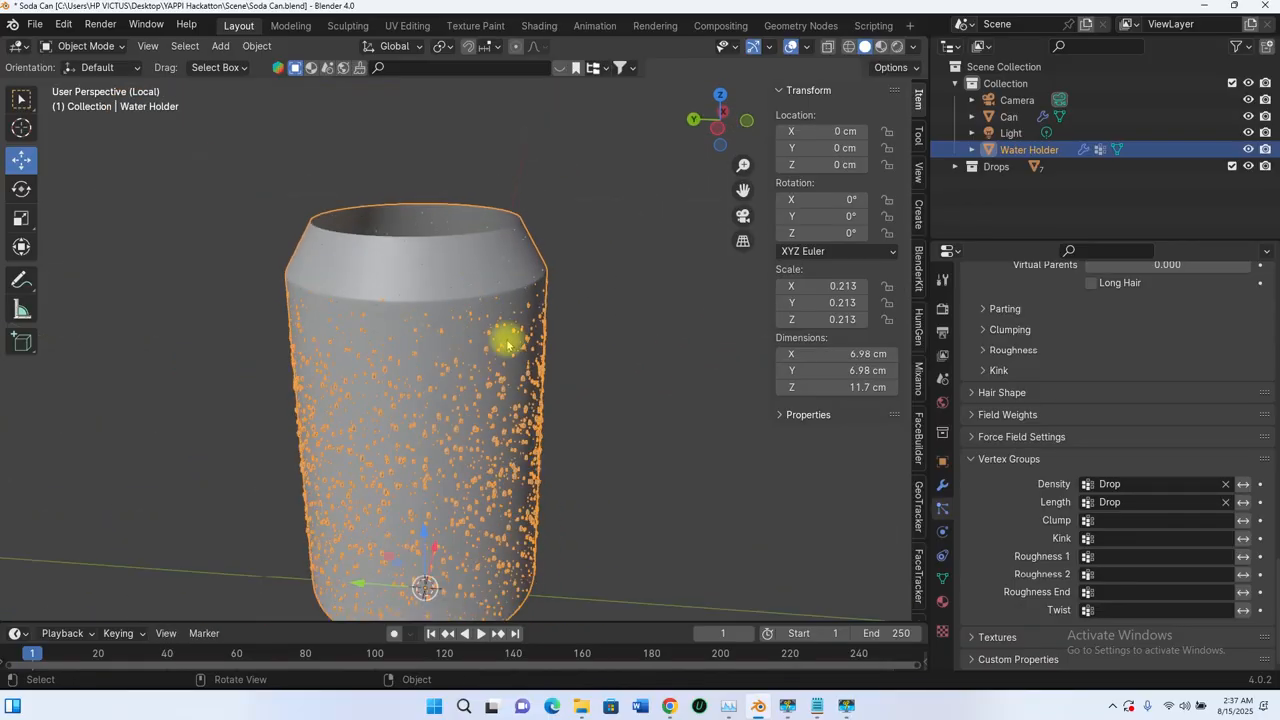
mouse_move(509, 337)
middle_mouse_down()
mouse_move(514, 257)
mouse_move(509, 343)
mouse_move(507, 287)
mouse_move(520, 340)
middle_mouse_up()
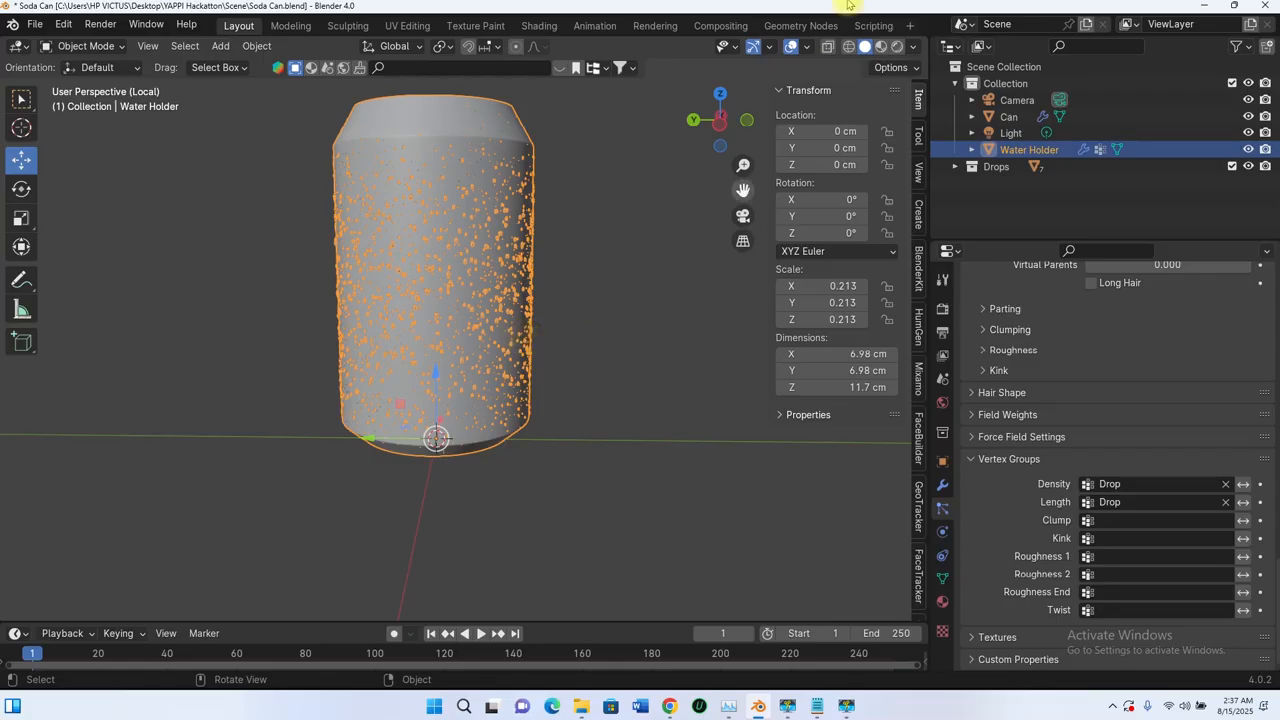
Step: Switch to Material Preview shading, leave local view and check the drops against the soda can's label
left_click(881, 46)
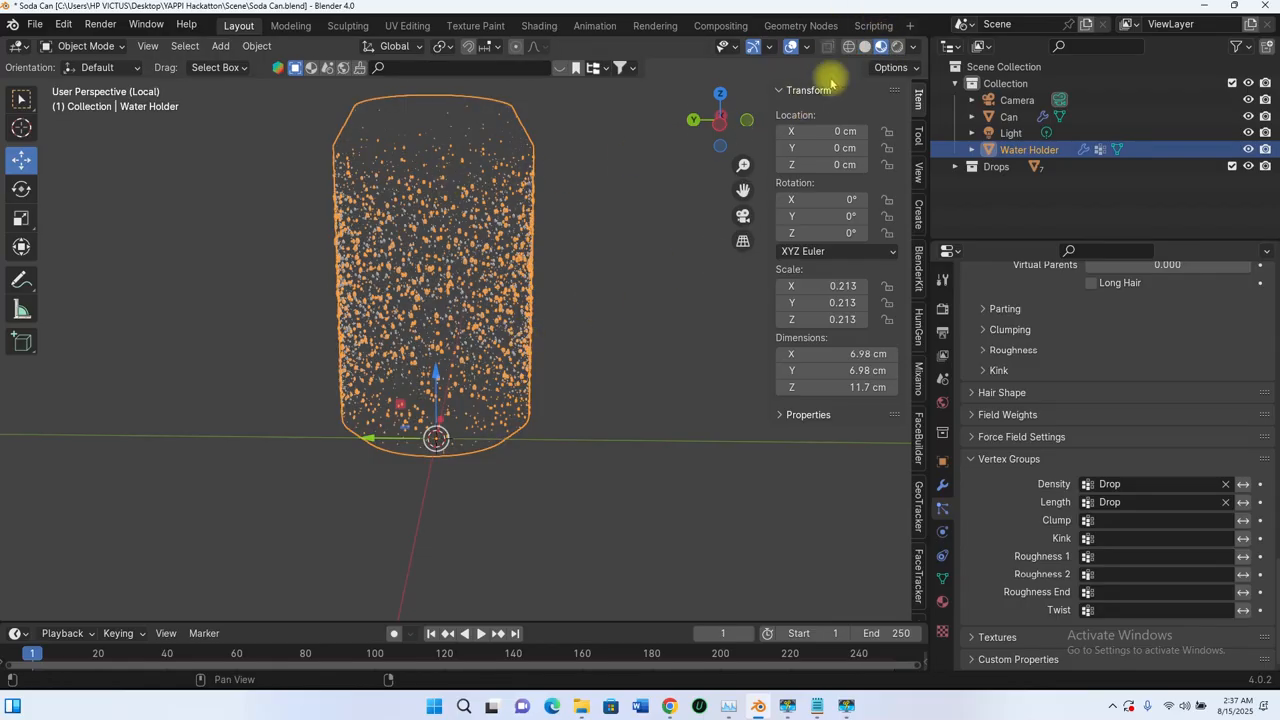
key("KP_1")
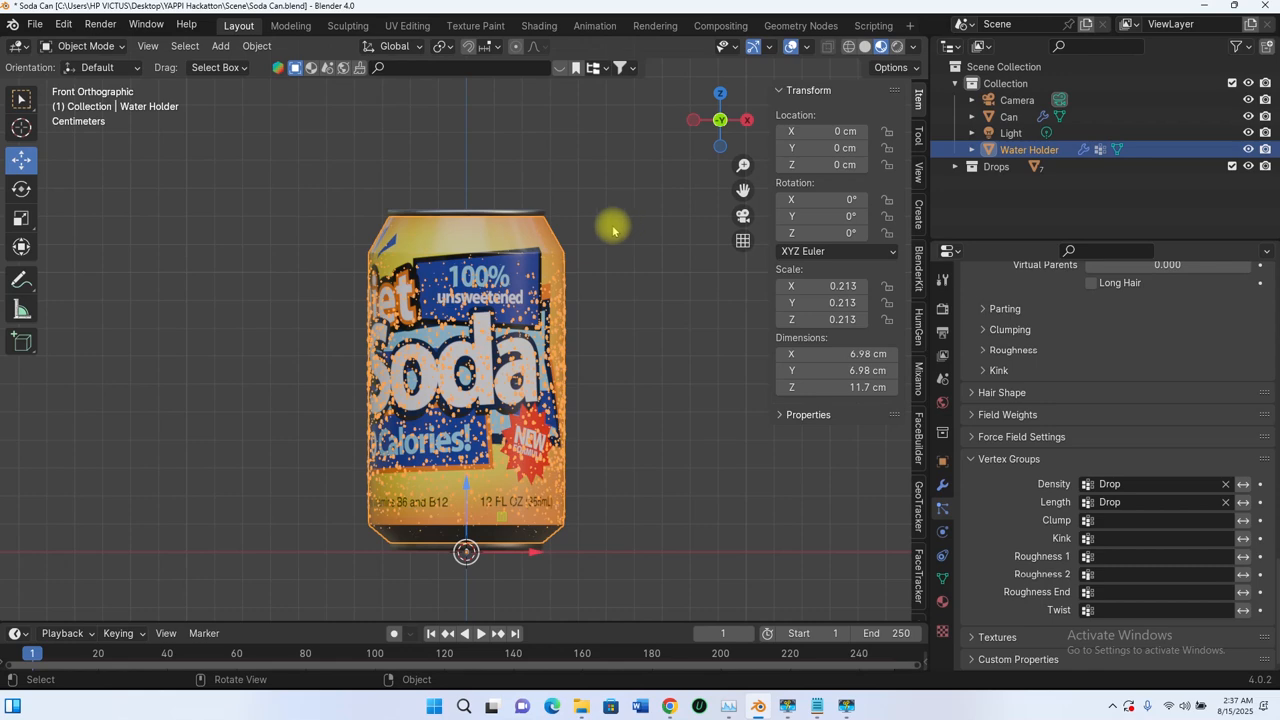
middle_click_drag(537, 290, 516, 264)
scroll(546, 306, "up", 3)
scroll(523, 253, "down", 3)
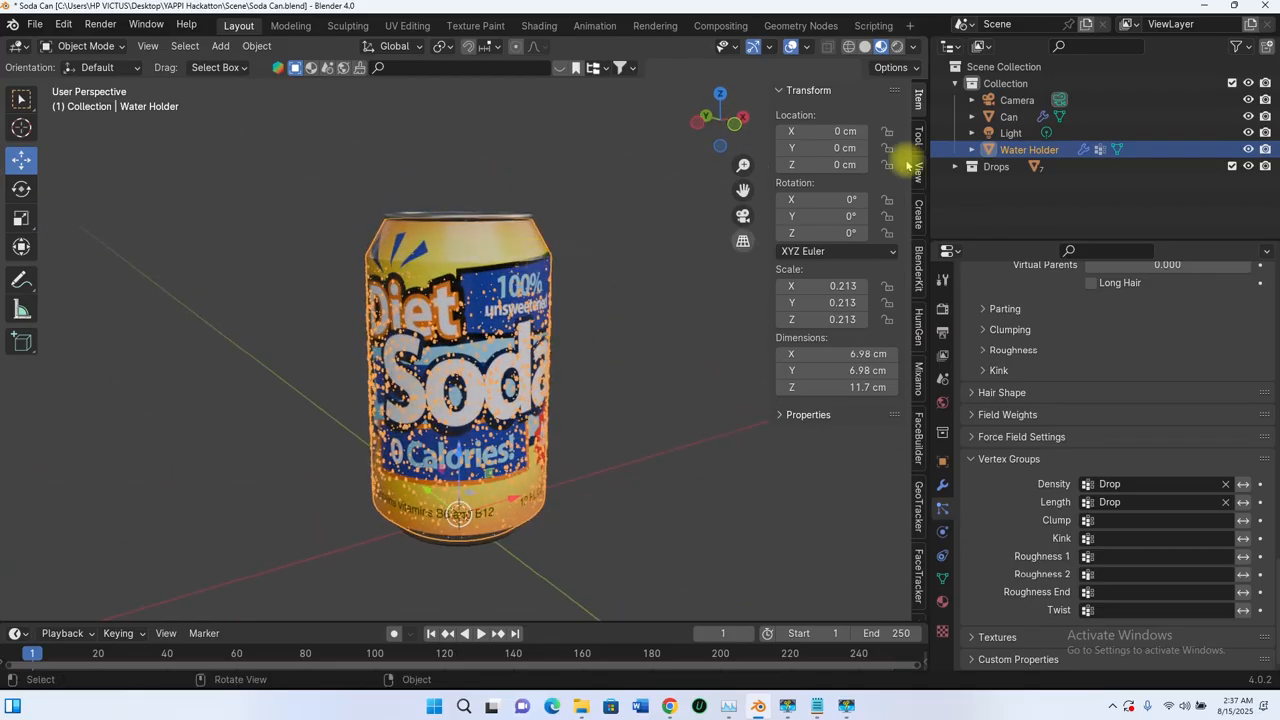
Step: Return the Water Holder to Weight Paint mode with Solid viewport shading
left_click(86, 46)
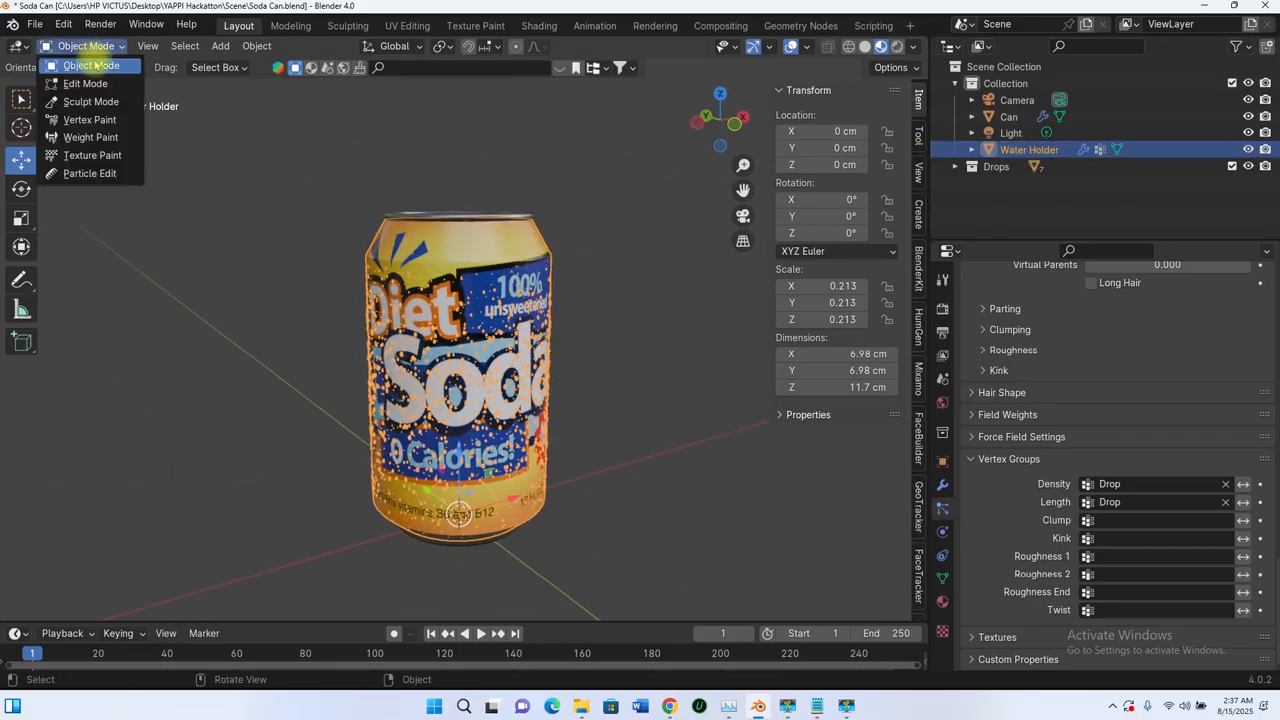
left_click(90, 138)
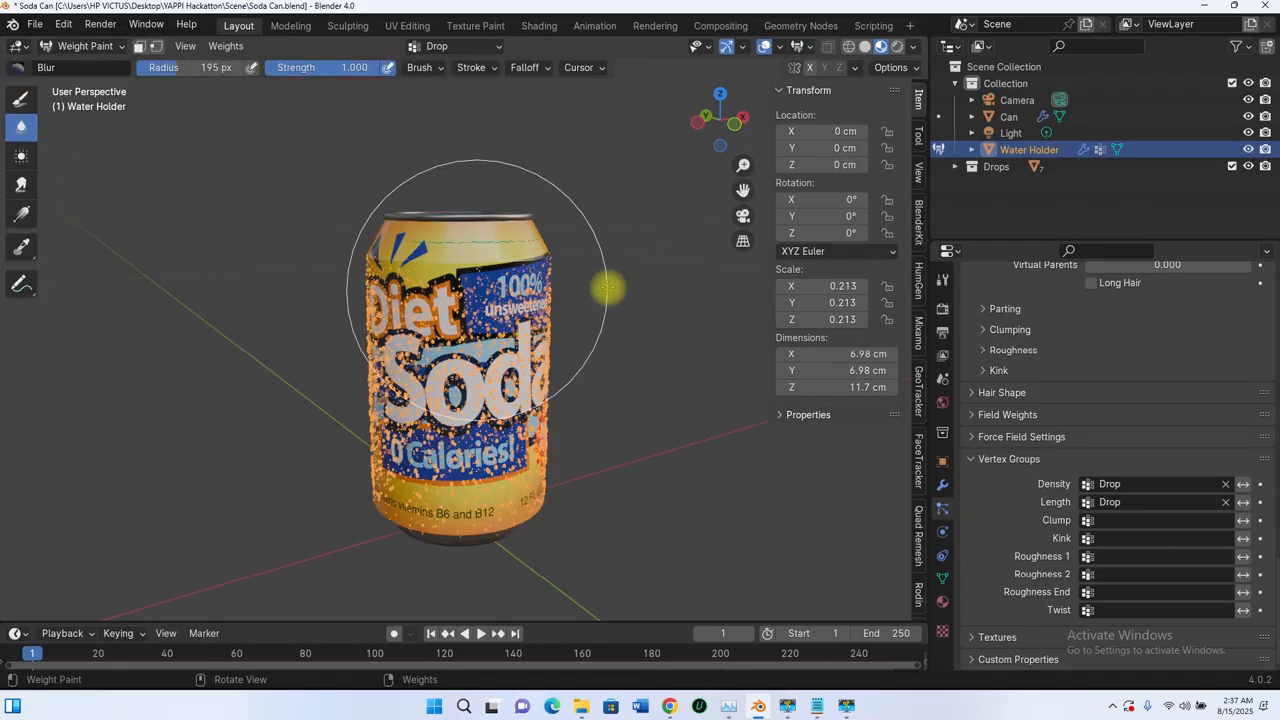
left_click(865, 46)
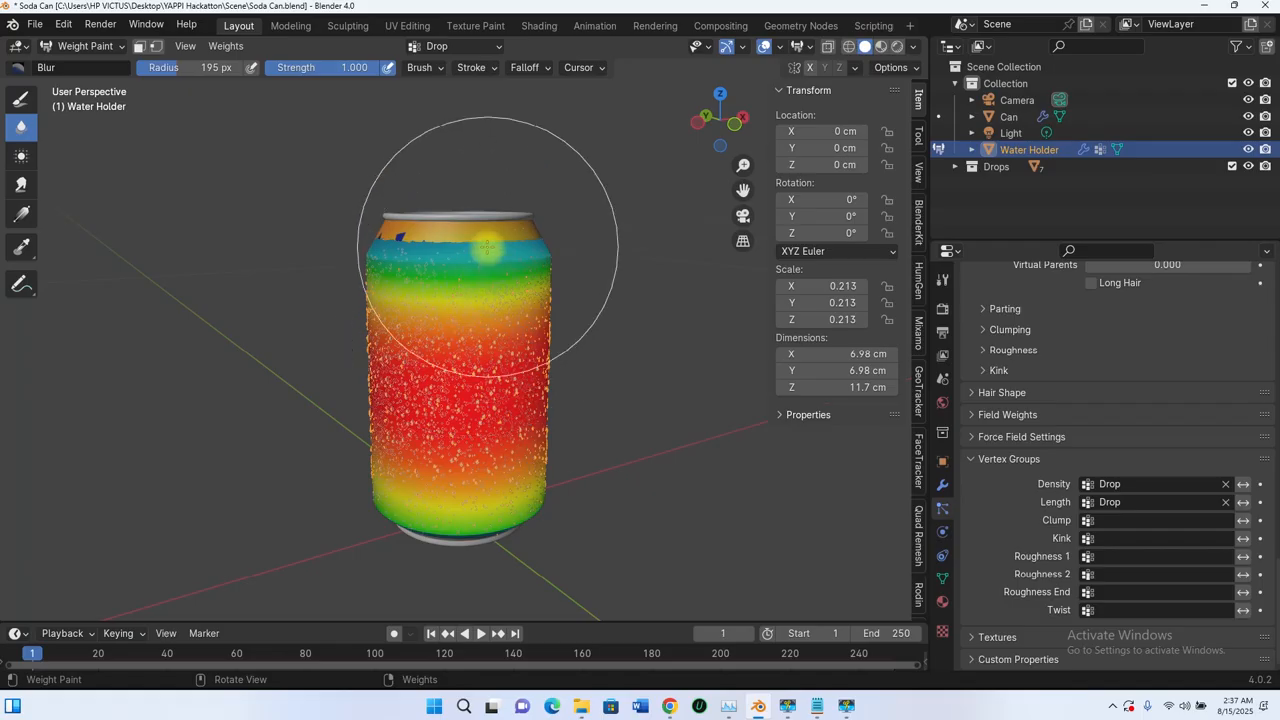
scroll(487, 246, "up", 2)
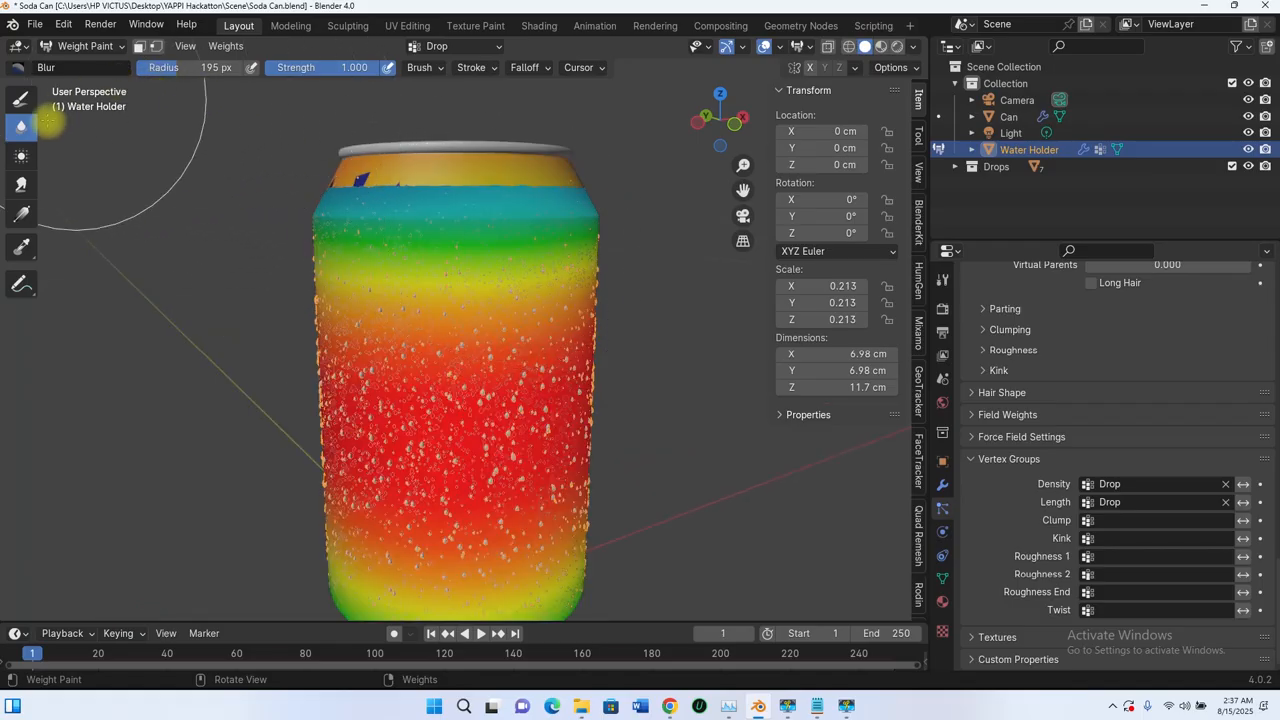
Step: Set the Draw brush to weight 0.556 and radius 80 px, and paint around the Water Holder's shoulder and lower edge
left_click(22, 97)
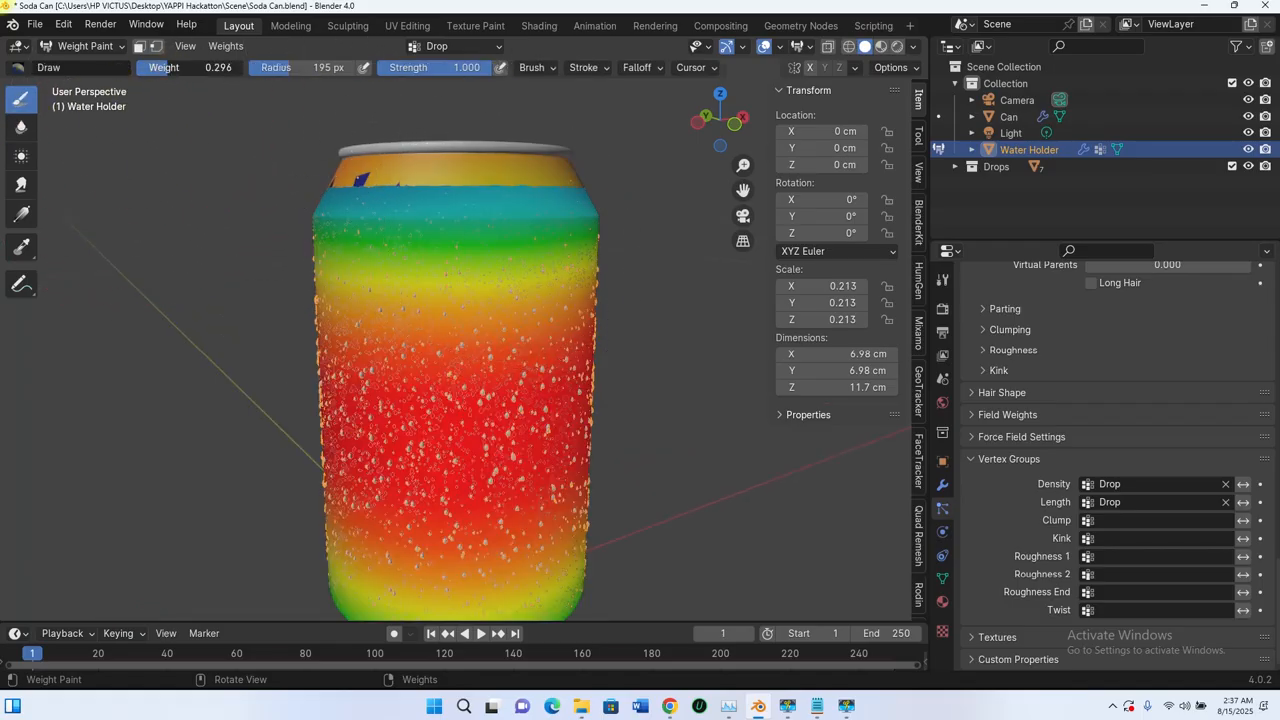
left_click_drag(187, 68, 191, 68)
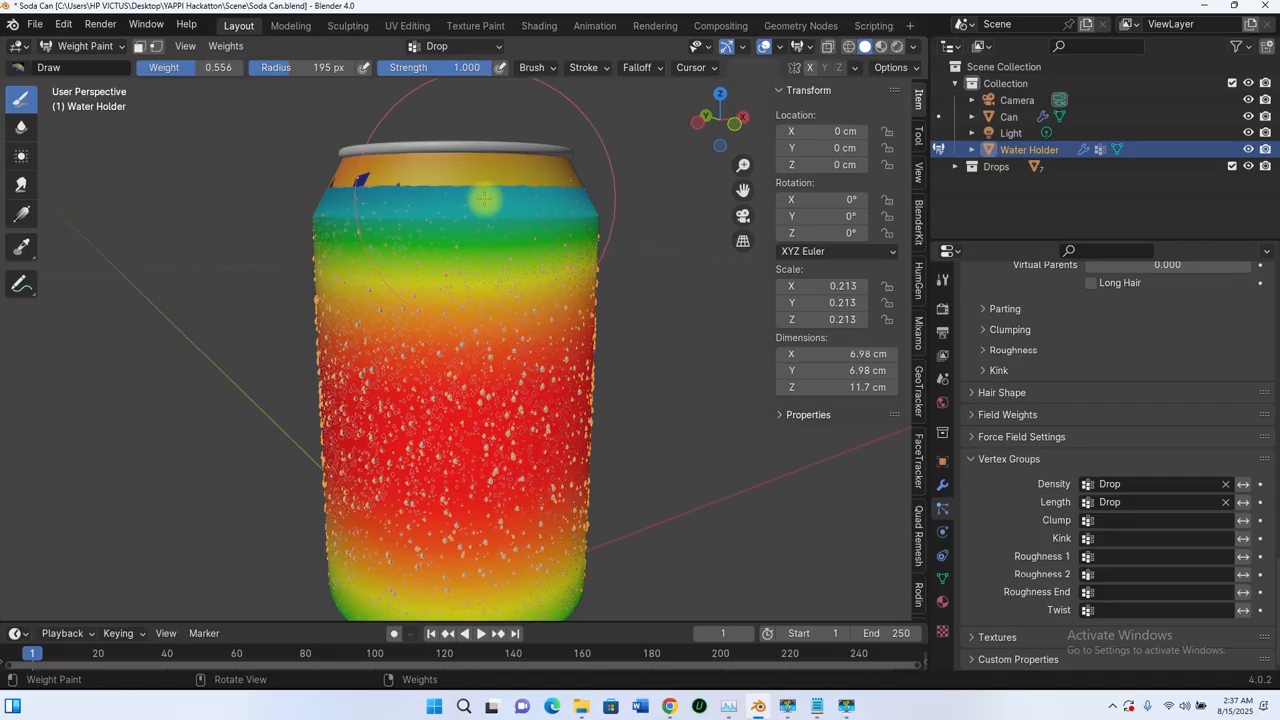
key("f")
left_click(407, 205)
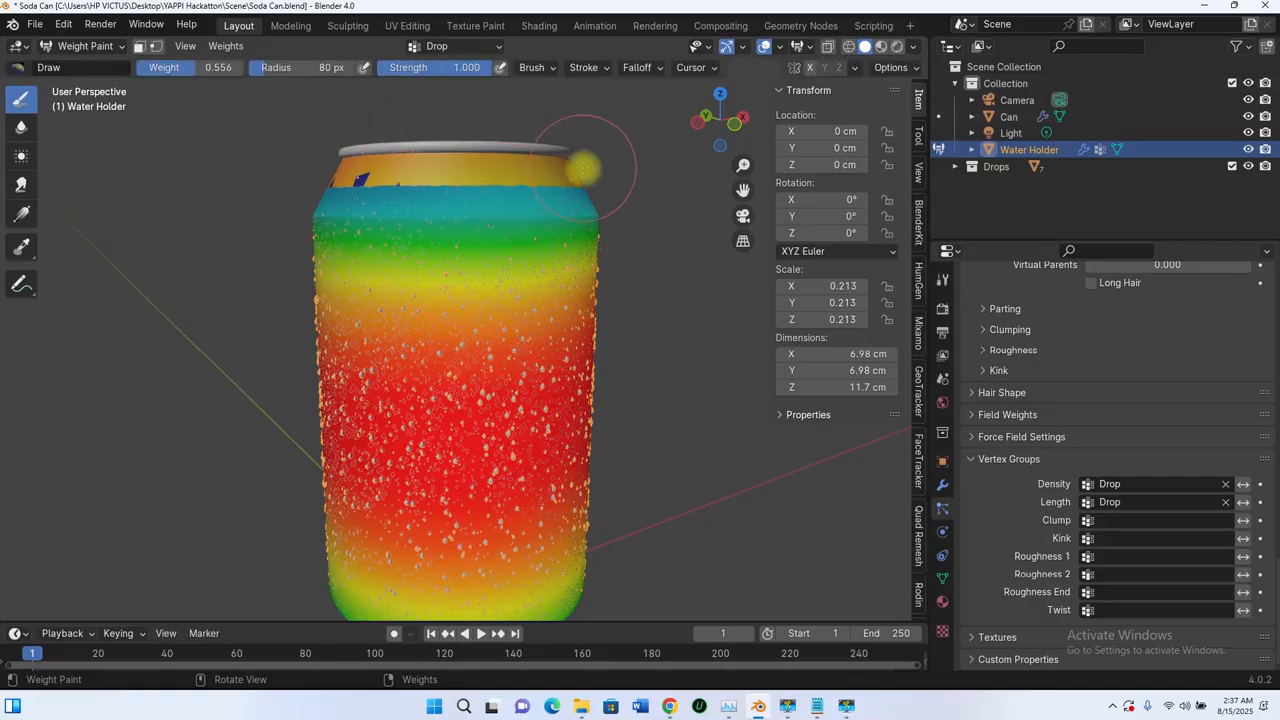
mouse_move(229, 174)
middle_mouse_down()
mouse_move(366, 206)
mouse_move(481, 213)
mouse_move(609, 183)
mouse_move(383, 200)
mouse_move(551, 206)
mouse_move(483, 175)
mouse_move(571, 190)
mouse_move(519, 176)
middle_mouse_up()
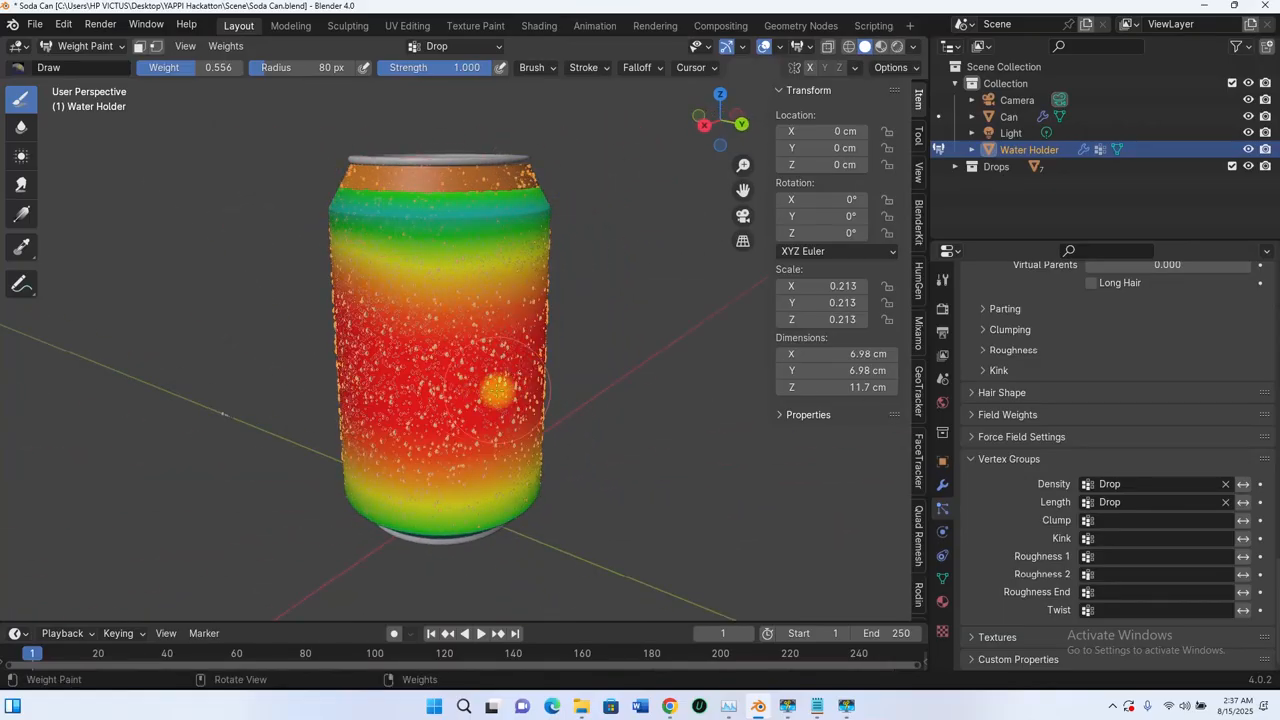
mouse_move(500, 300)
middle_mouse_down()
mouse_move(500, 429)
mouse_move(509, 251)
mouse_move(529, 317)
mouse_move(586, 386)
mouse_move(345, 385)
mouse_move(543, 271)
mouse_move(657, 414)
mouse_move(620, 230)
mouse_move(472, 418)
mouse_move(565, 412)
middle_mouse_up()
middle_click_drag(430, 420, 454, 297)
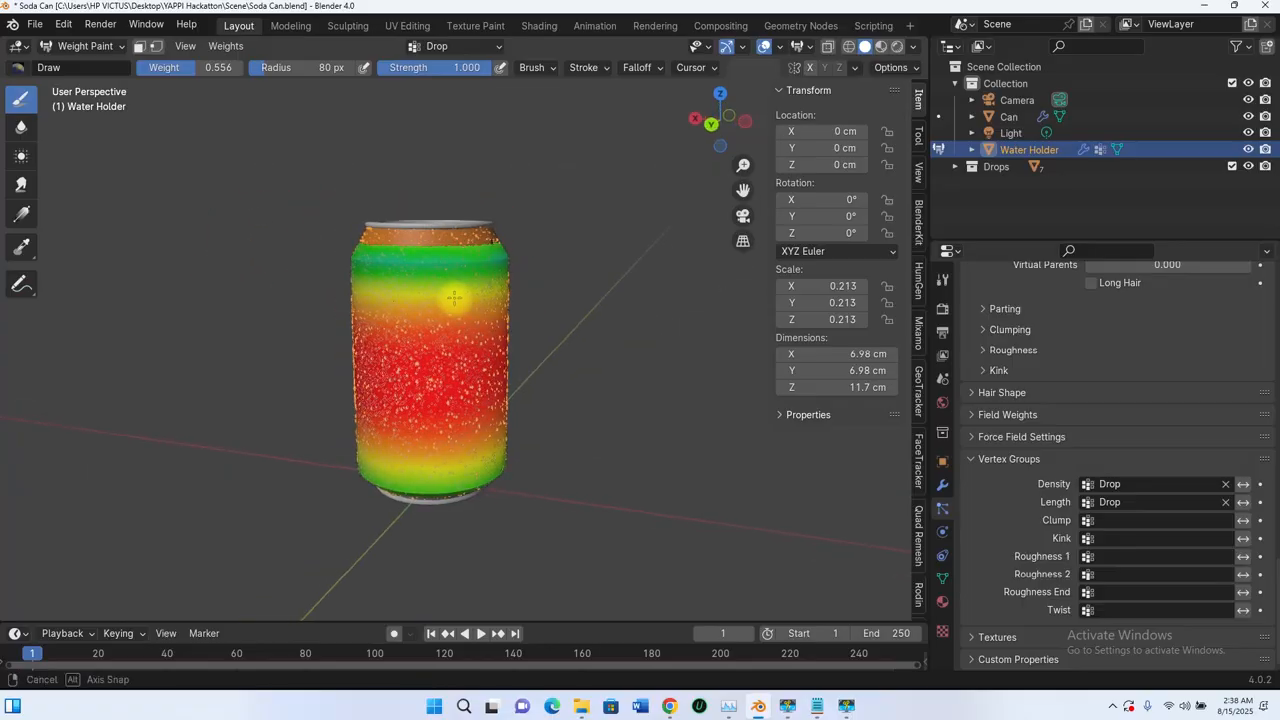
Step: Choose the Blur brush at radius 80 px and strength 1.000, and soften the weights around the Water Holder's lower edge
left_click(21, 127)
scroll(520, 263, "up", 2)
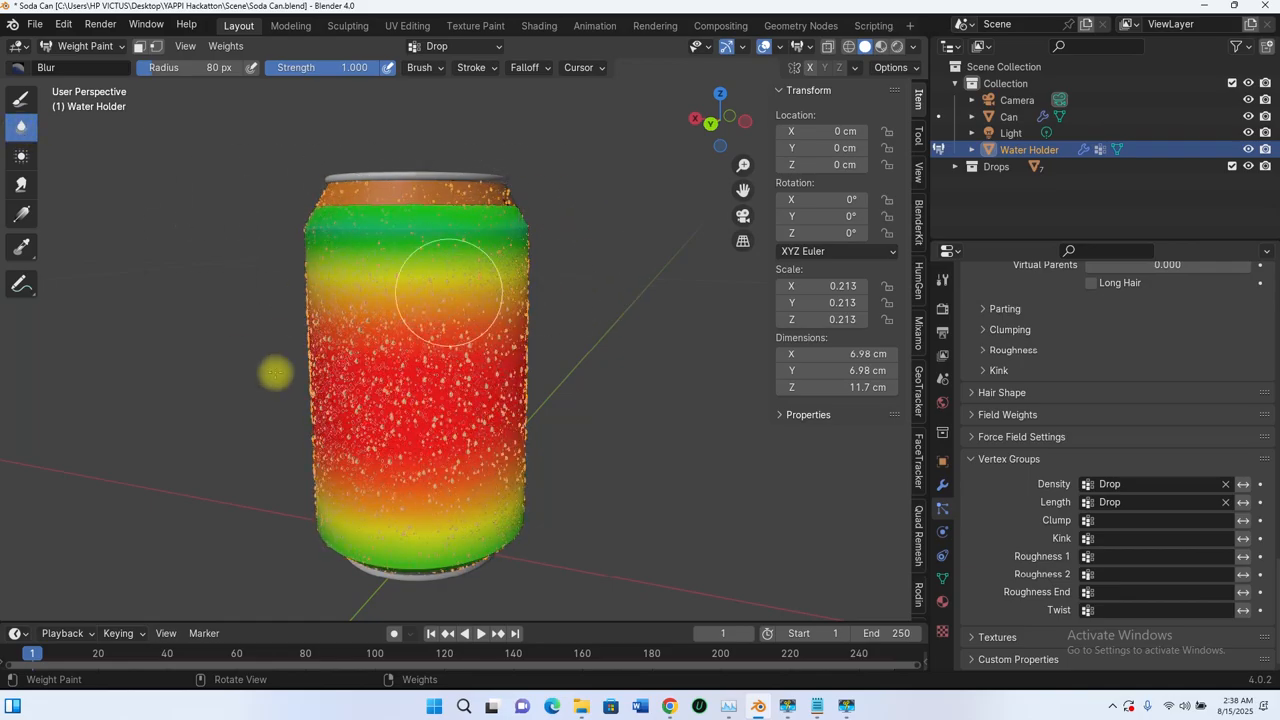
middle_click_drag(414, 528, 527, 420)
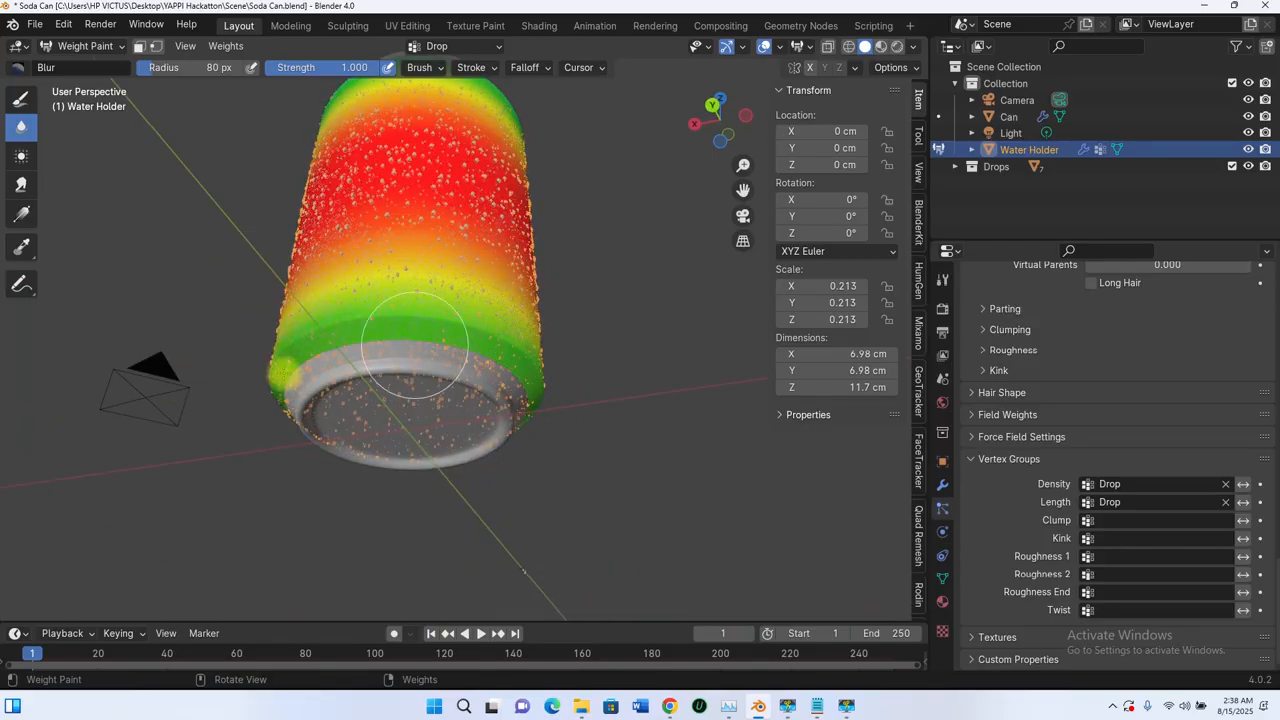
middle_click_drag(414, 355, 664, 409)
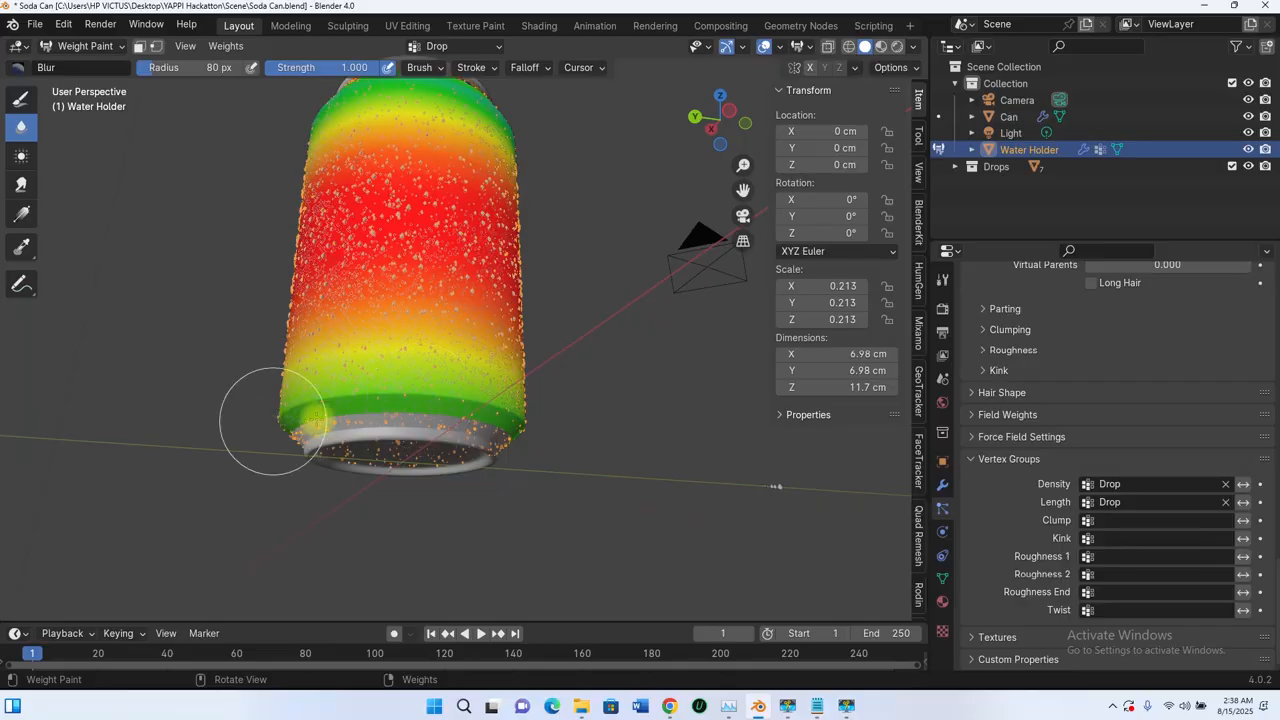
middle_click_drag(388, 150, 575, 305)
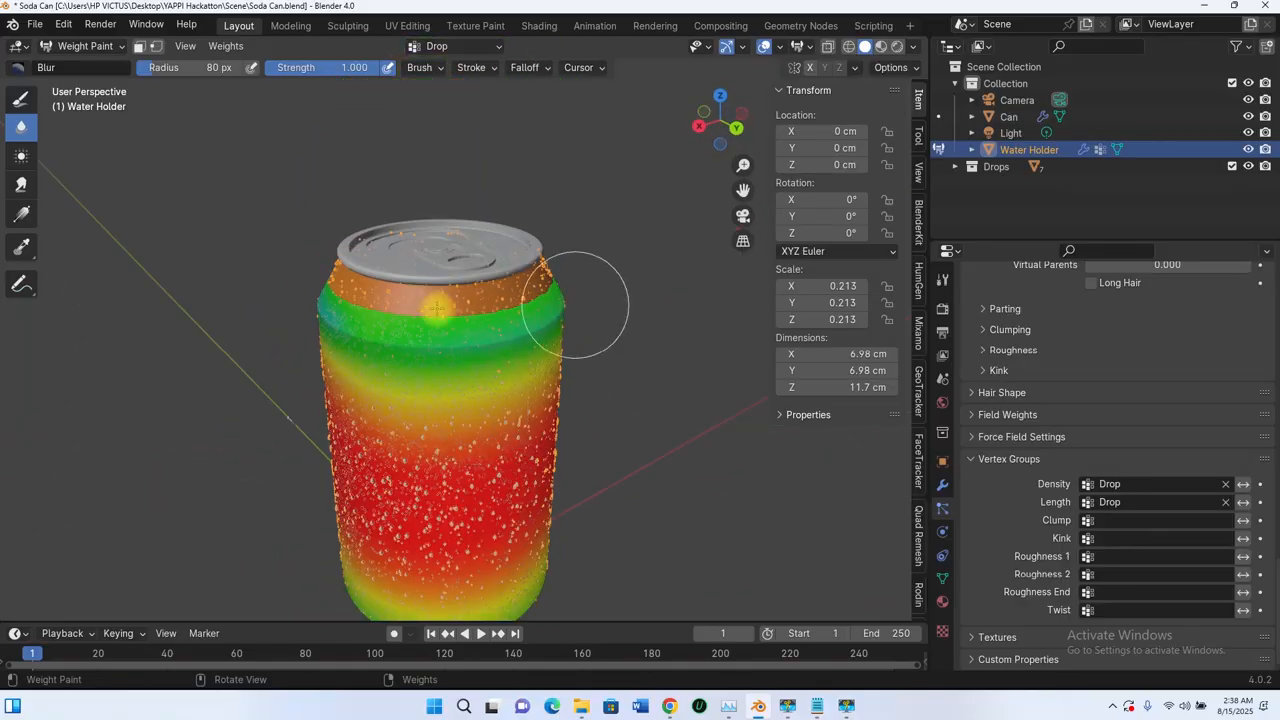
Step: Blur the weight transitions all the way around the Water Holder's shoulder below the can's rim
mouse_move(437, 308)
left_mouse_down()
mouse_move(491, 286)
mouse_move(440, 310)
left_mouse_up()
middle_click_drag(460, 345, 603, 314)
left_click_drag(600, 262, 480, 256)
mouse_move(460, 268)
middle_mouse_down()
mouse_move(540, 313)
mouse_move(668, 303)
middle_mouse_up()
left_click_drag(620, 279, 420, 283)
mouse_move(430, 277)
middle_mouse_down()
mouse_move(551, 329)
mouse_move(600, 320)
middle_mouse_up()
left_click_drag(583, 283, 350, 300)
middle_click_drag(385, 300, 594, 297)
left_click_drag(590, 285, 346, 294)
middle_click_drag(391, 308, 585, 295)
left_click_drag(556, 270, 270, 297)
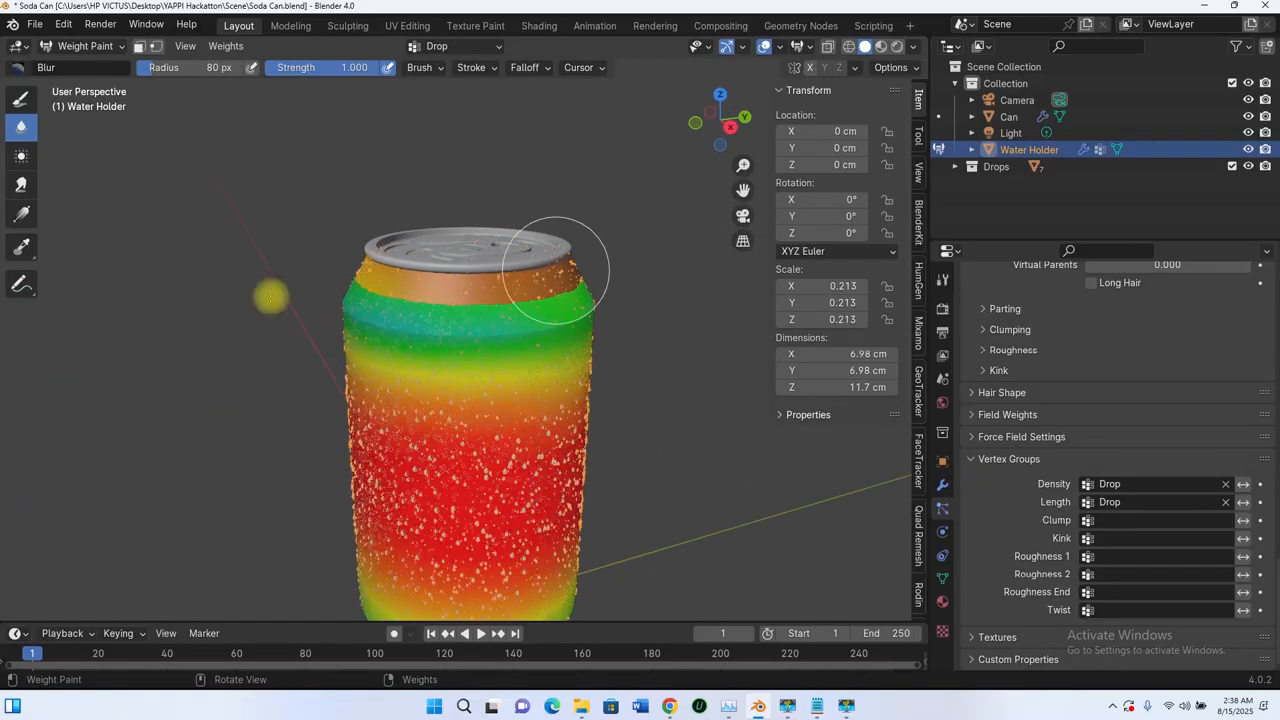
scroll(475, 310, "down", 2)
middle_click_drag(477, 329, 345, 330)
middle_click_drag(523, 386, 466, 301, "shift")
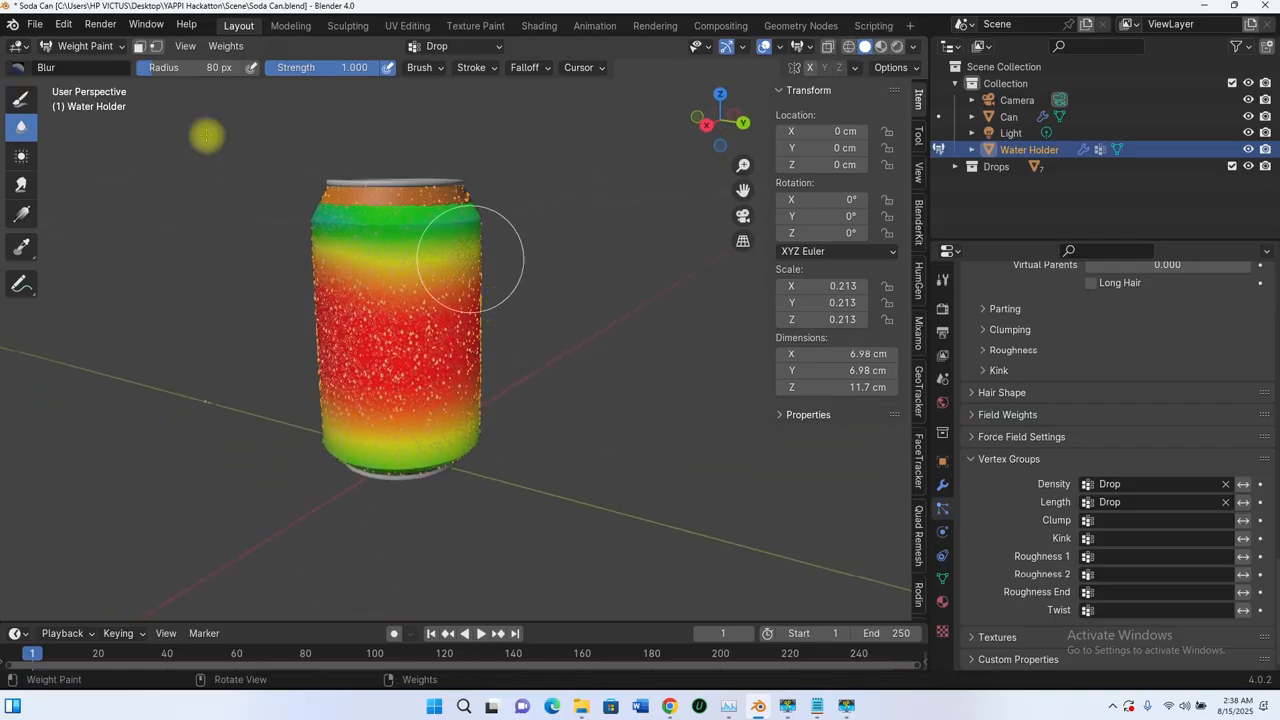
Step: Put the Water Holder in Object Mode and examine the blended drop distribution with the shell deselected
left_click(115, 50)
left_click(100, 60)
mouse_move(400, 251)
middle_mouse_down()
mouse_move(371, 286)
mouse_move(455, 303)
middle_mouse_up()
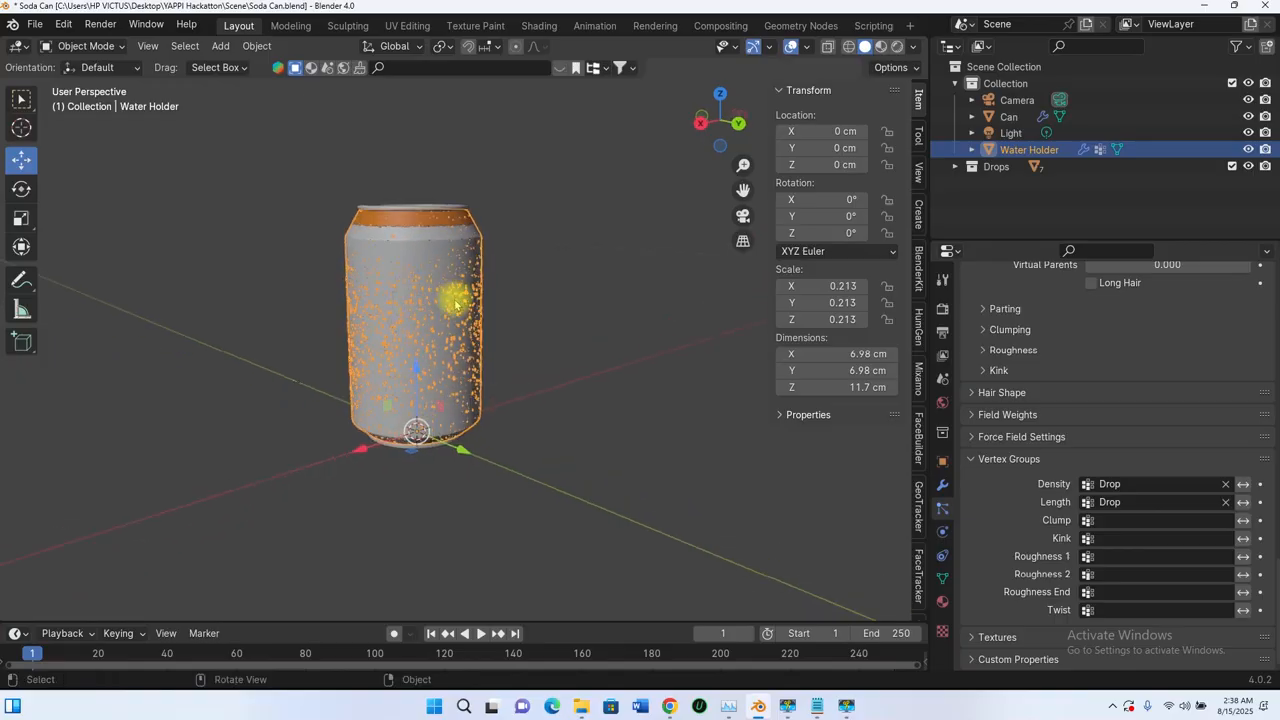
scroll(452, 270, "up", 2)
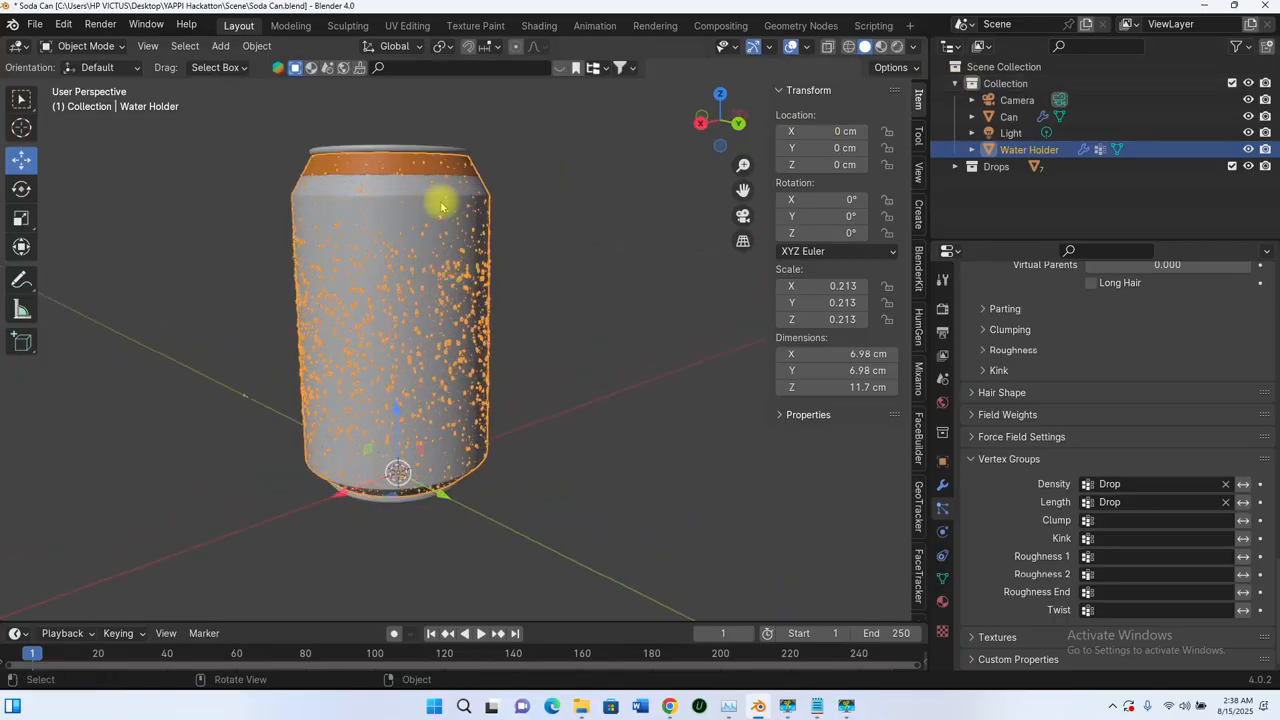
middle_click_drag(441, 205, 551, 232)
left_click(551, 231)
middle_click_drag(471, 277, 455, 209)
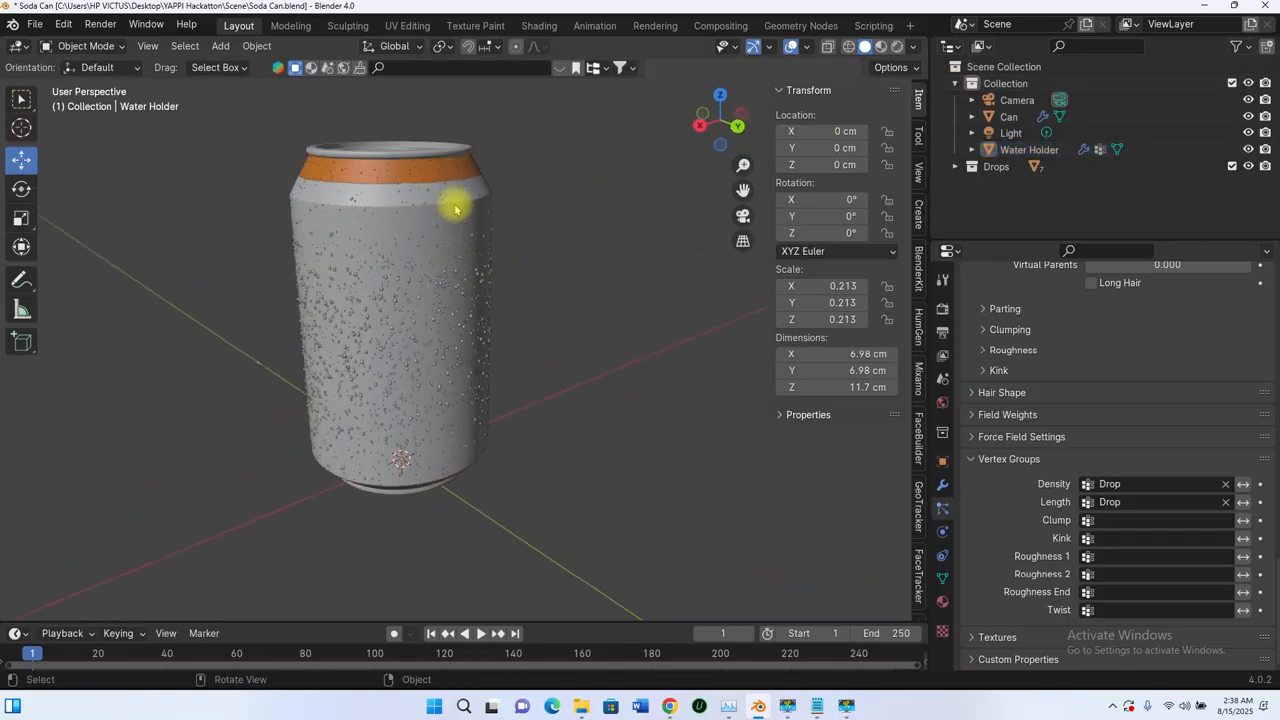
left_click(455, 208)
Step: Change the viewport to Material Preview shading and examine the drops over the soda label from several distances
left_click(882, 47)
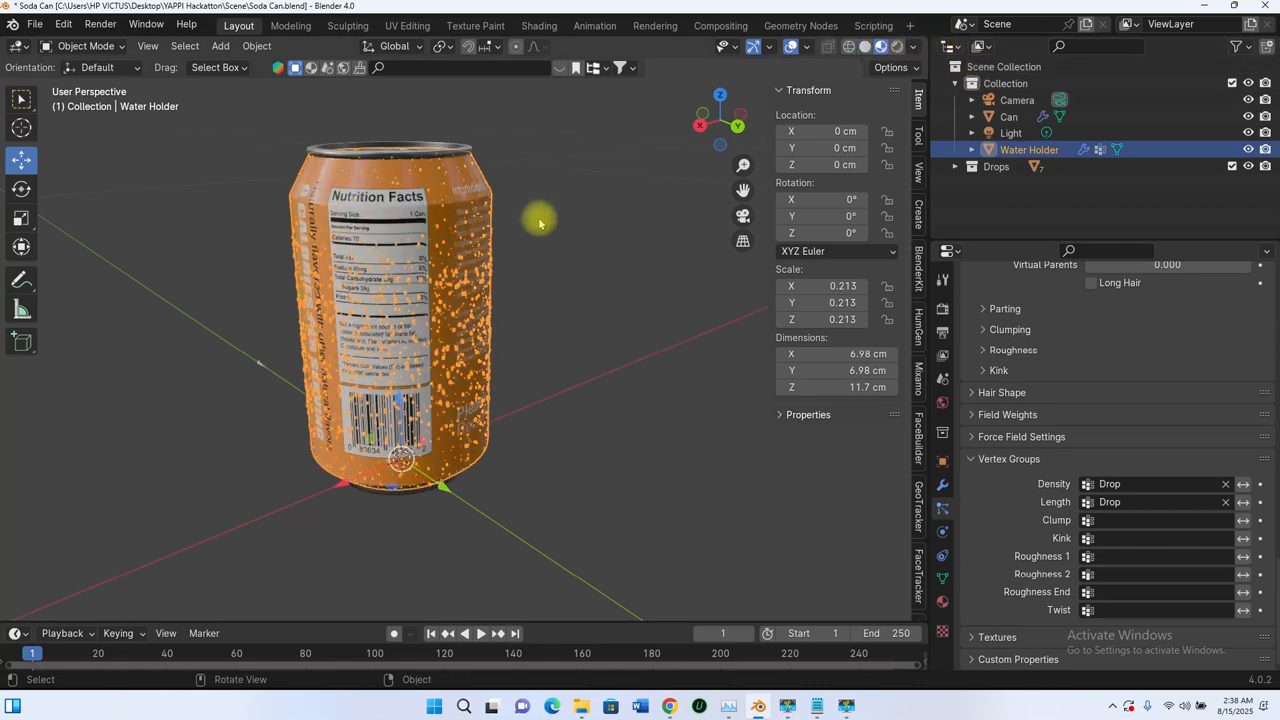
scroll(537, 214, "down", 3)
left_click(543, 206)
mouse_move(543, 206)
middle_mouse_down()
mouse_move(428, 229)
mouse_move(657, 240)
mouse_move(655, 226)
middle_mouse_up()
scroll(367, 236, "up", 5)
scroll(397, 233, "down", 4)
middle_click_drag(400, 233, 469, 325)
scroll(557, 291, "down", 3)
scroll(460, 326, "up", 5)
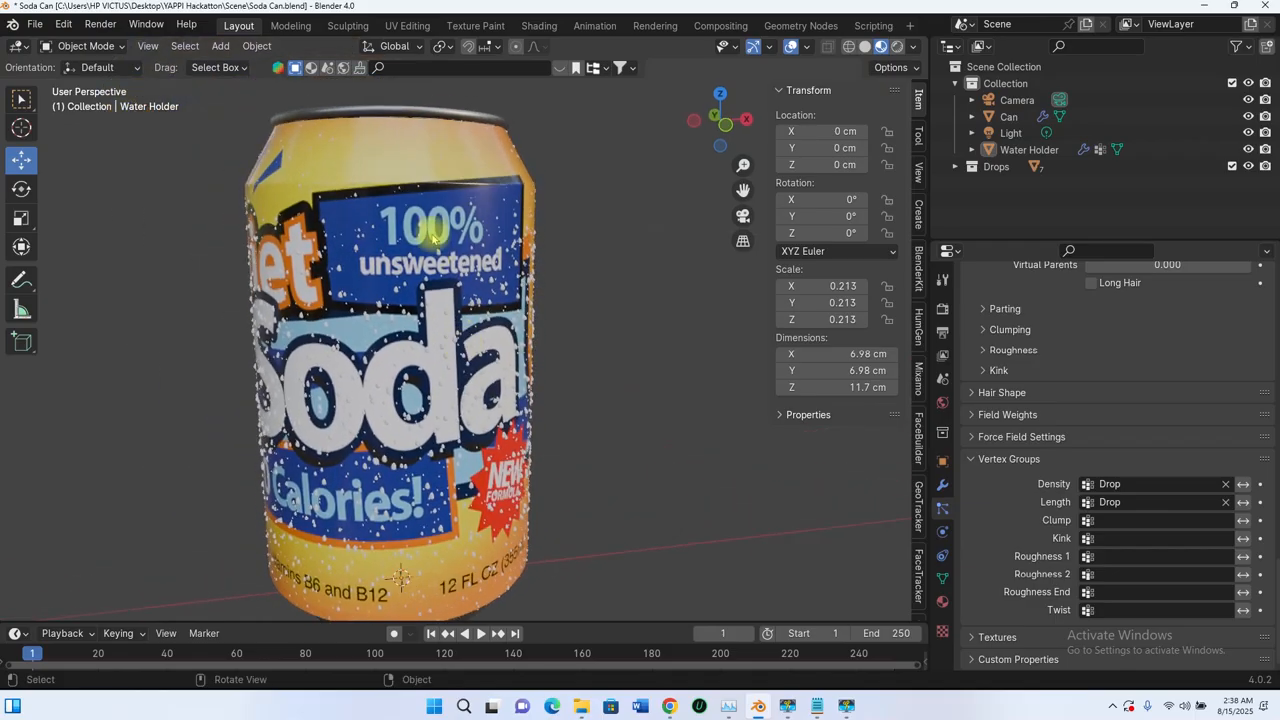
scroll(480, 280, "down", 3)
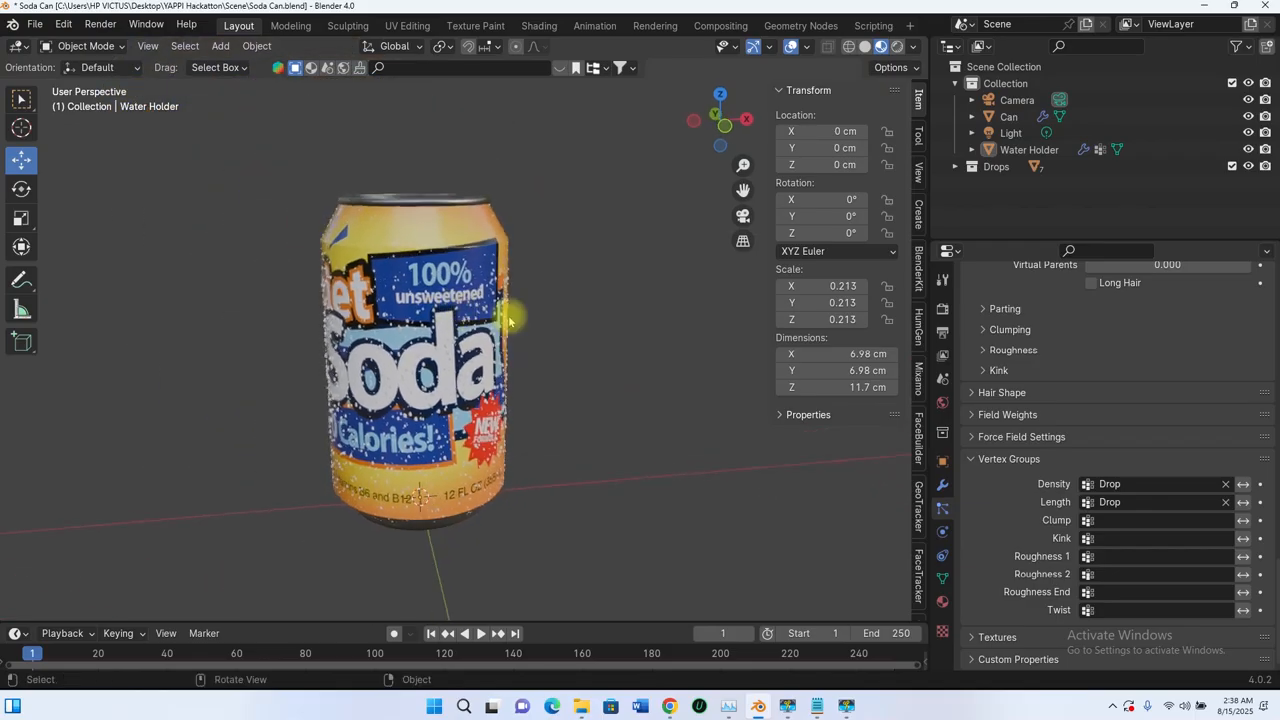
Step: Show the material settings, expand the Drops collection and select the first Icosphere drop
left_click(943, 603)
left_click(1029, 150)
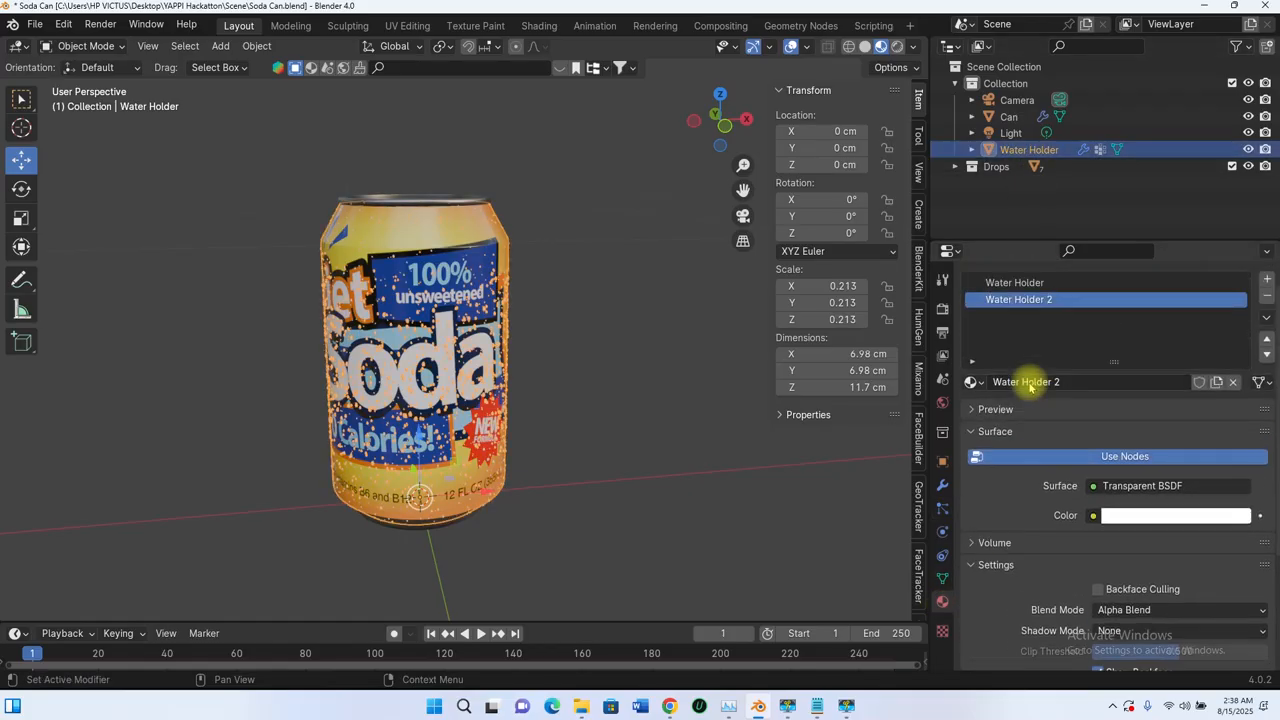
scroll(1050, 300, "up", 1)
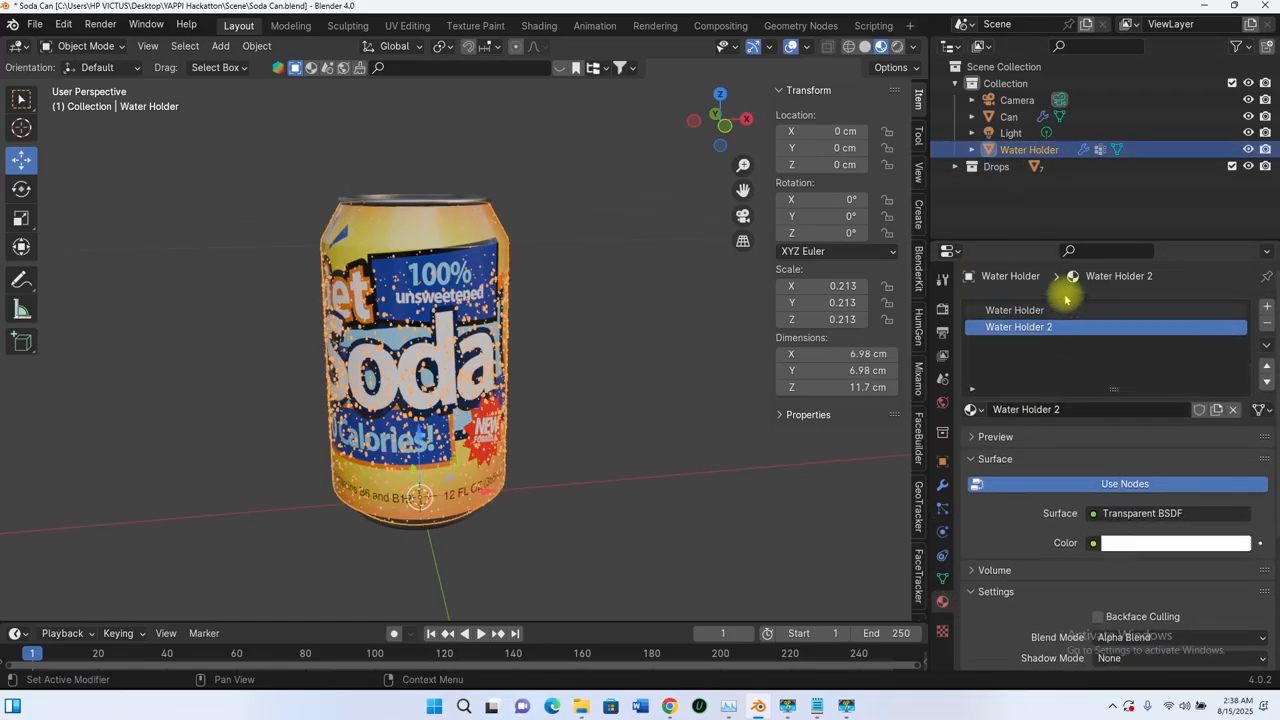
left_click(956, 168)
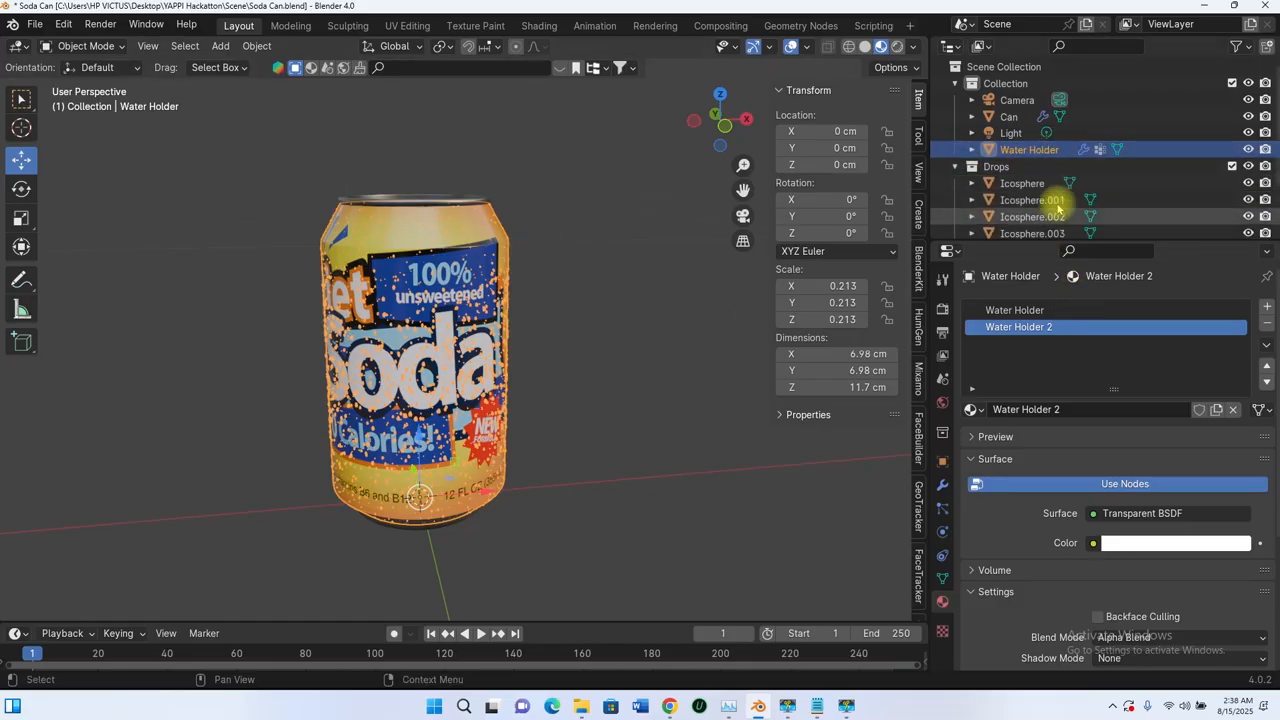
scroll(1023, 192, "down", 3)
left_click(1021, 124)
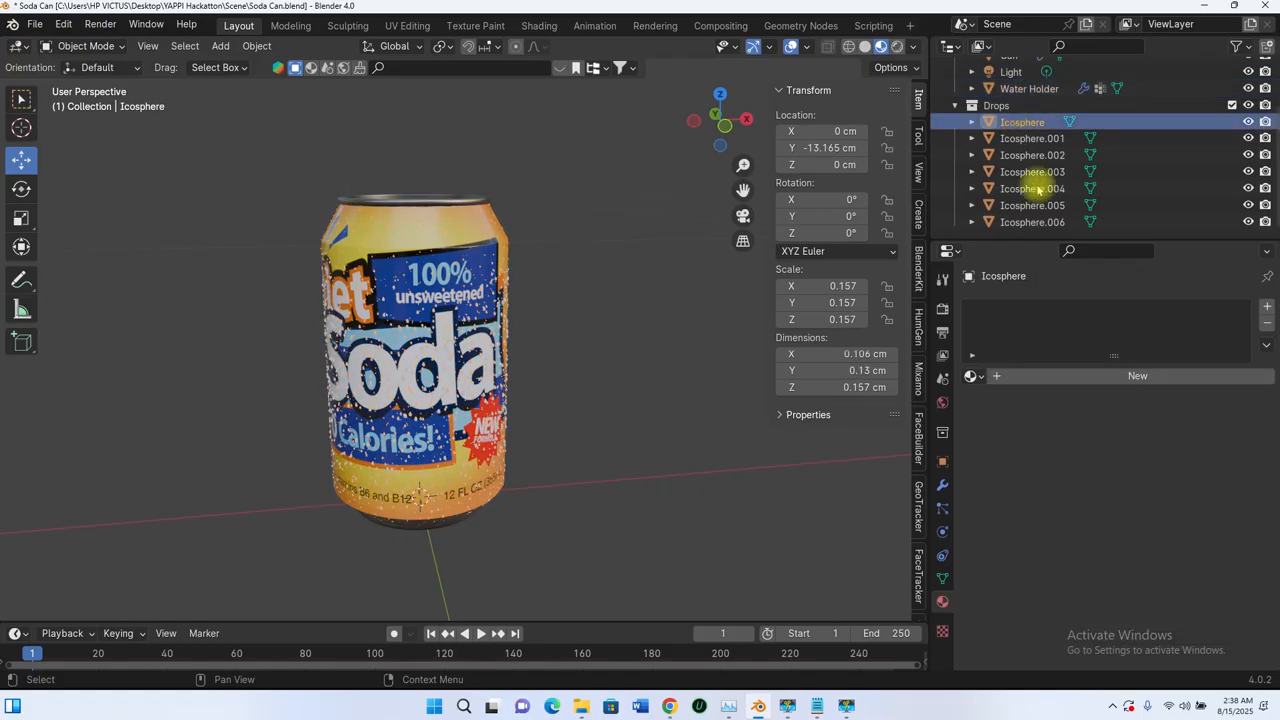
Step: Add a new material named Water to the Icosphere and set its surface shader to Glass BSDF
left_click(1268, 307)
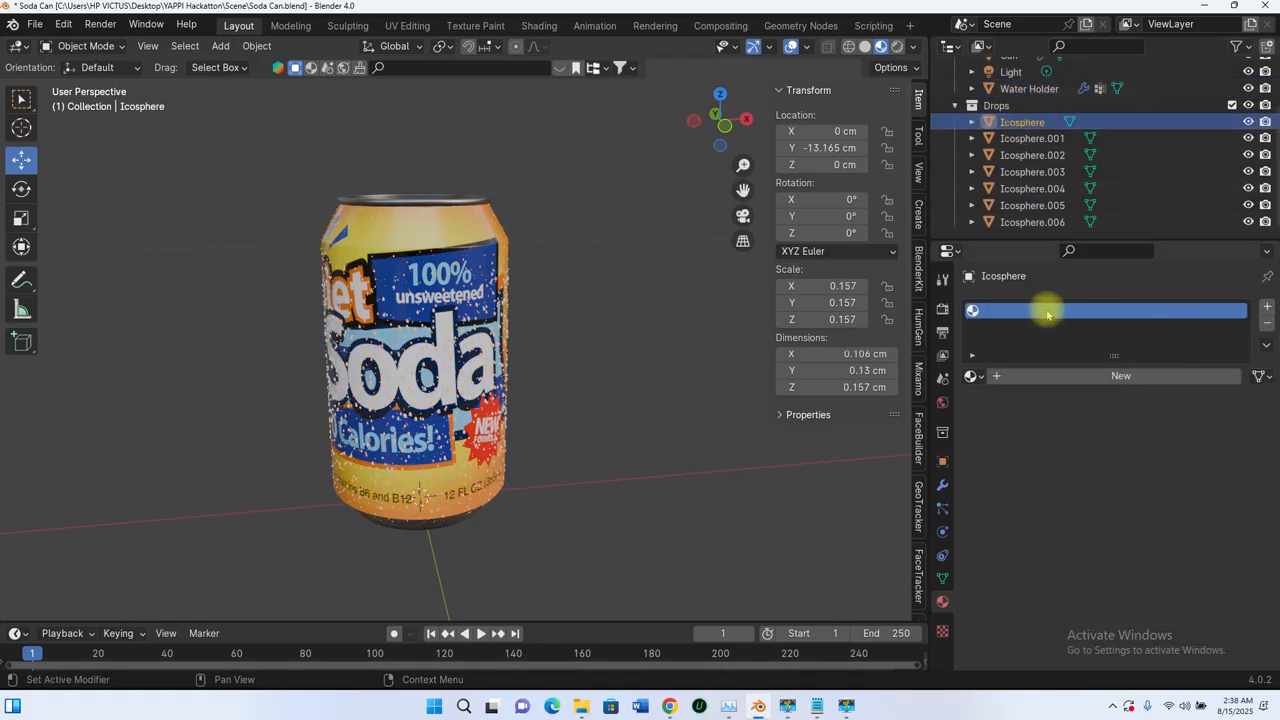
left_click(1066, 375)
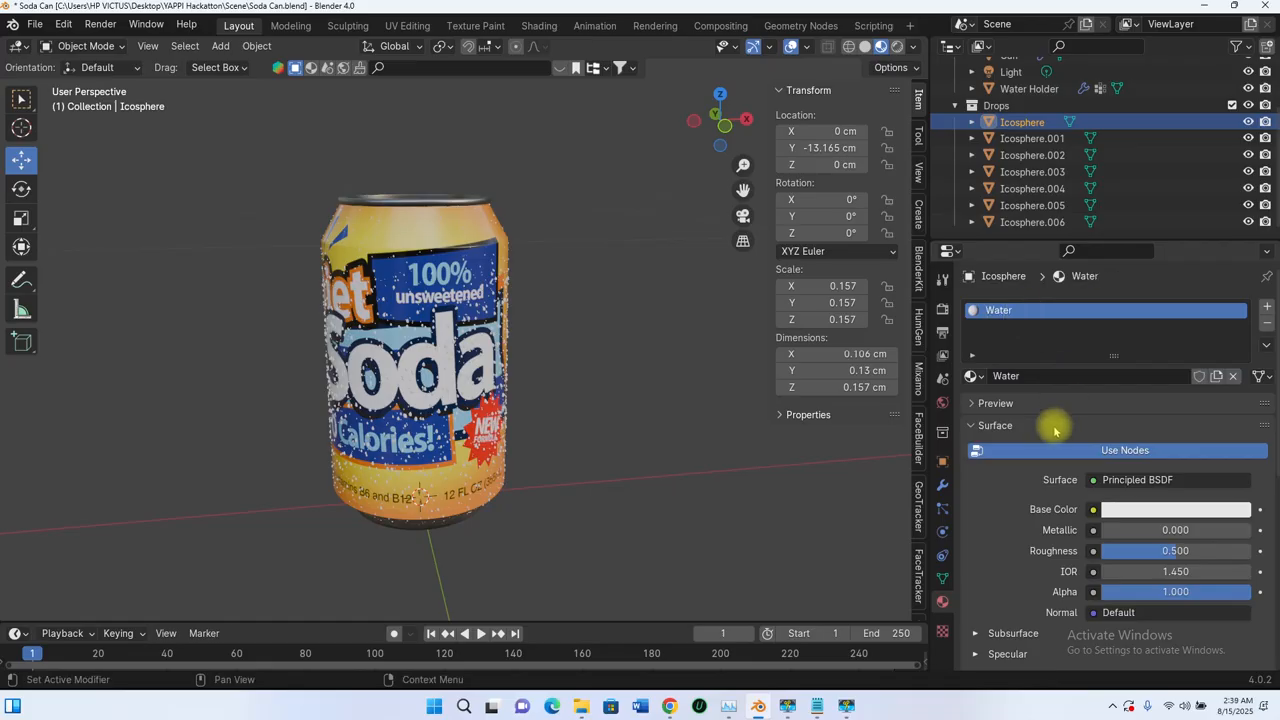
left_click(1136, 481)
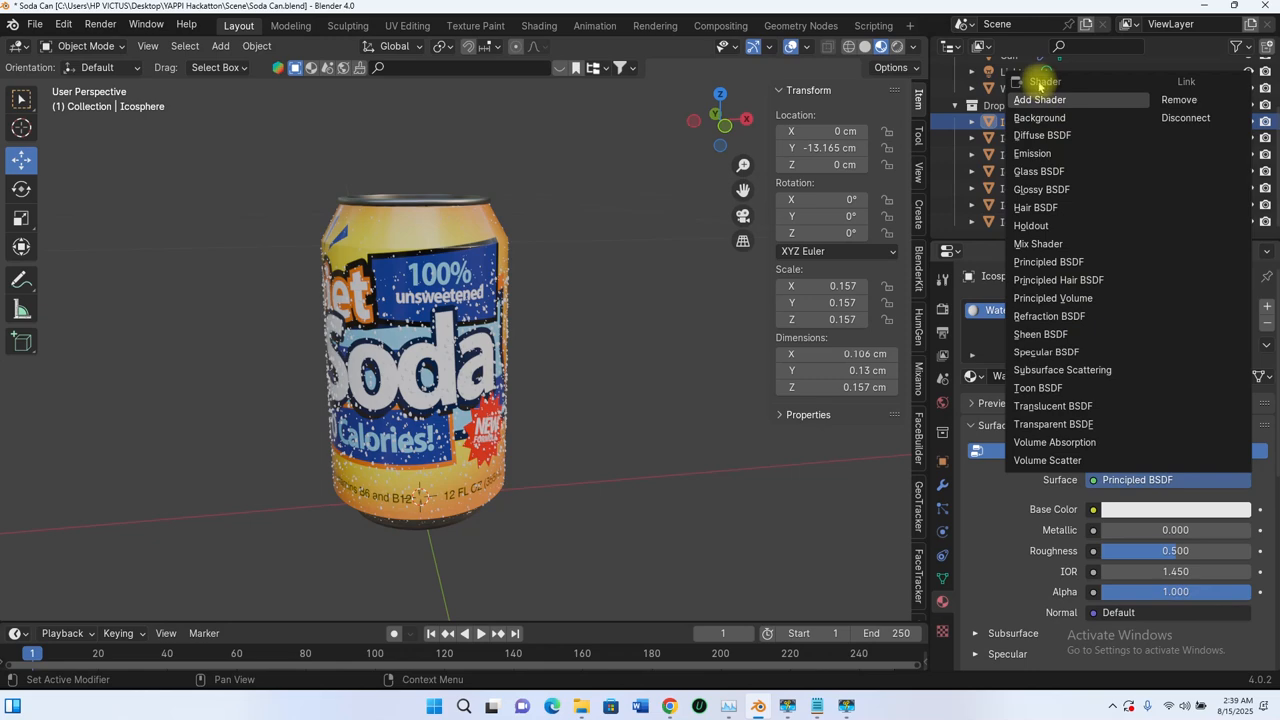
left_click(1038, 172)
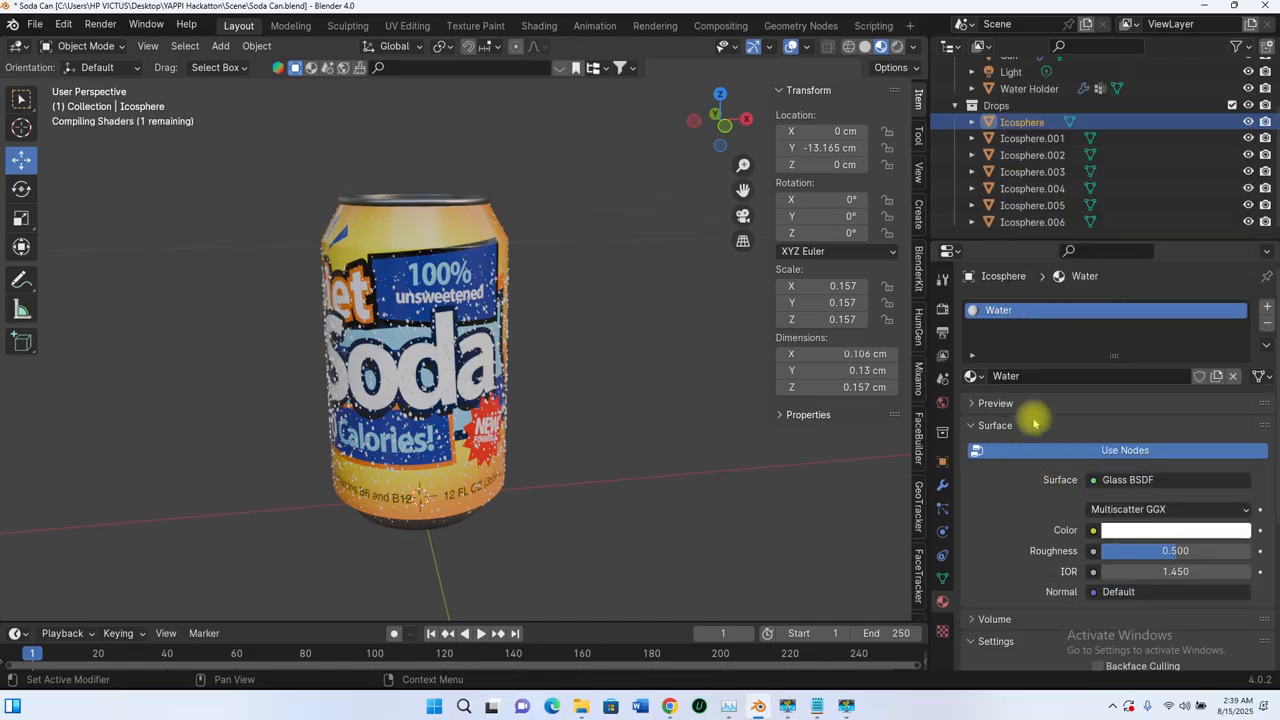
Step: Examine up close how the glass drops look against the can's front and back labels
scroll(500, 300, "up", 6)
scroll(504, 162, "up", 3)
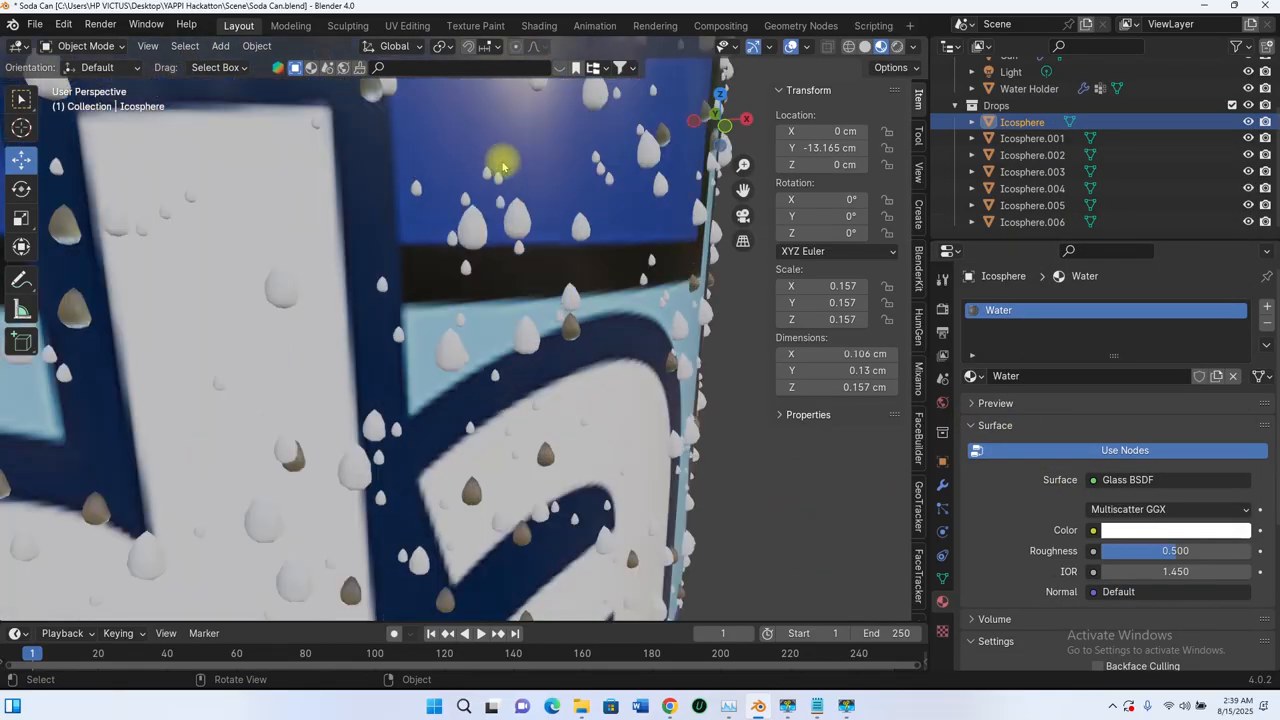
scroll(520, 167, "down", 5)
middle_click_drag(480, 194, 495, 206)
scroll(543, 249, "up", 6)
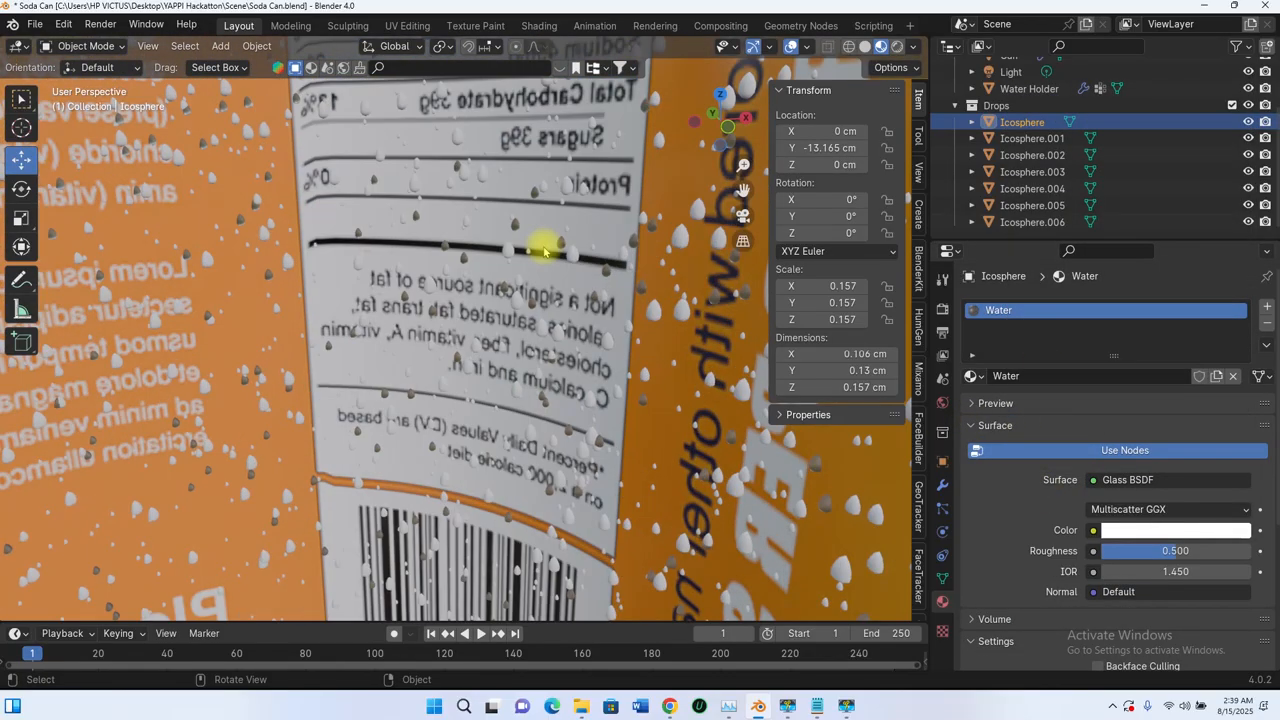
scroll(573, 250, "down", 2)
scroll(576, 184, "down", 8)
middle_click_drag(512, 277, 517, 224)
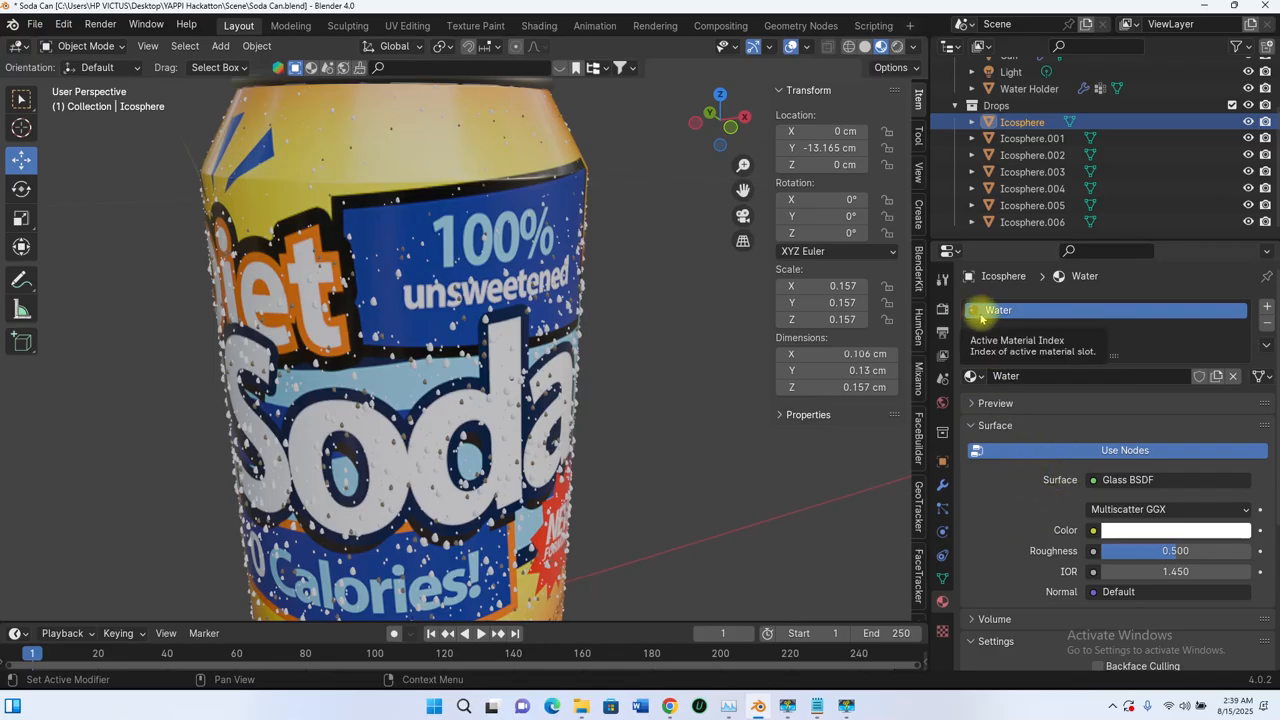
scroll(1100, 485, "down", 3)
scroll(1100, 485, "up", 3)
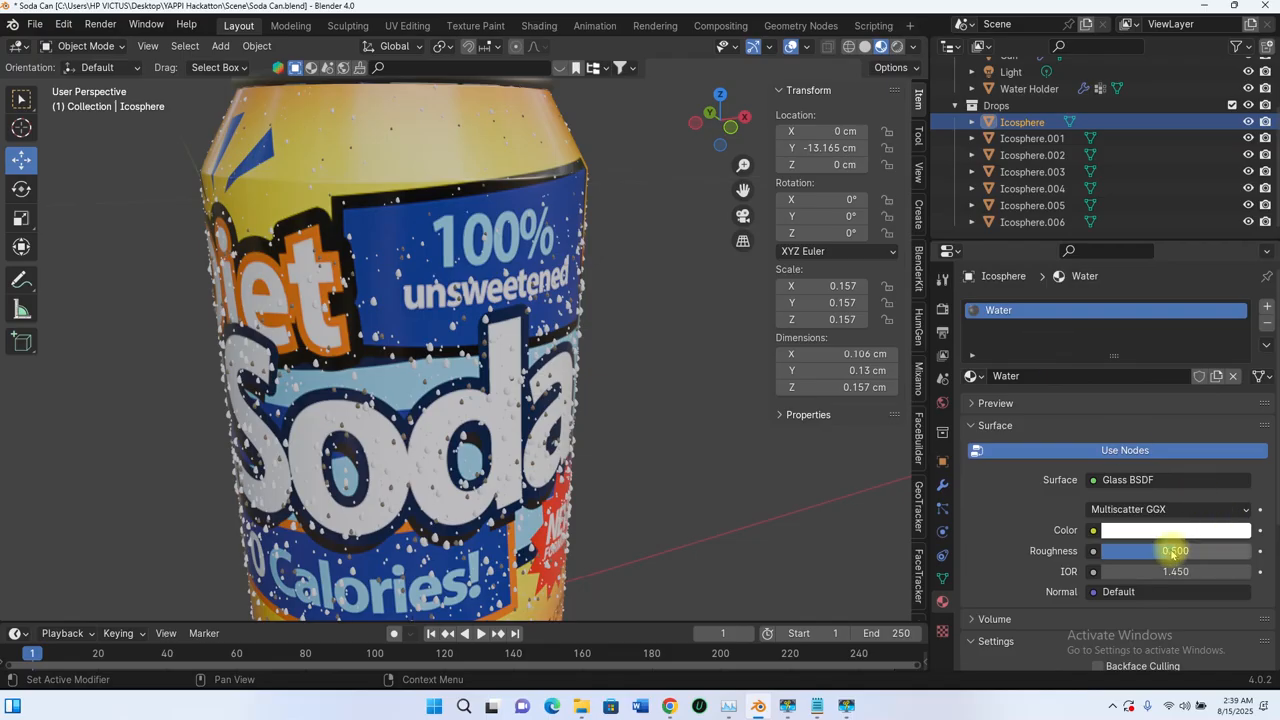
Step: Set the Water material's roughness to 0 and expand its material preview
left_click_drag(1168, 551, 1094, 548)
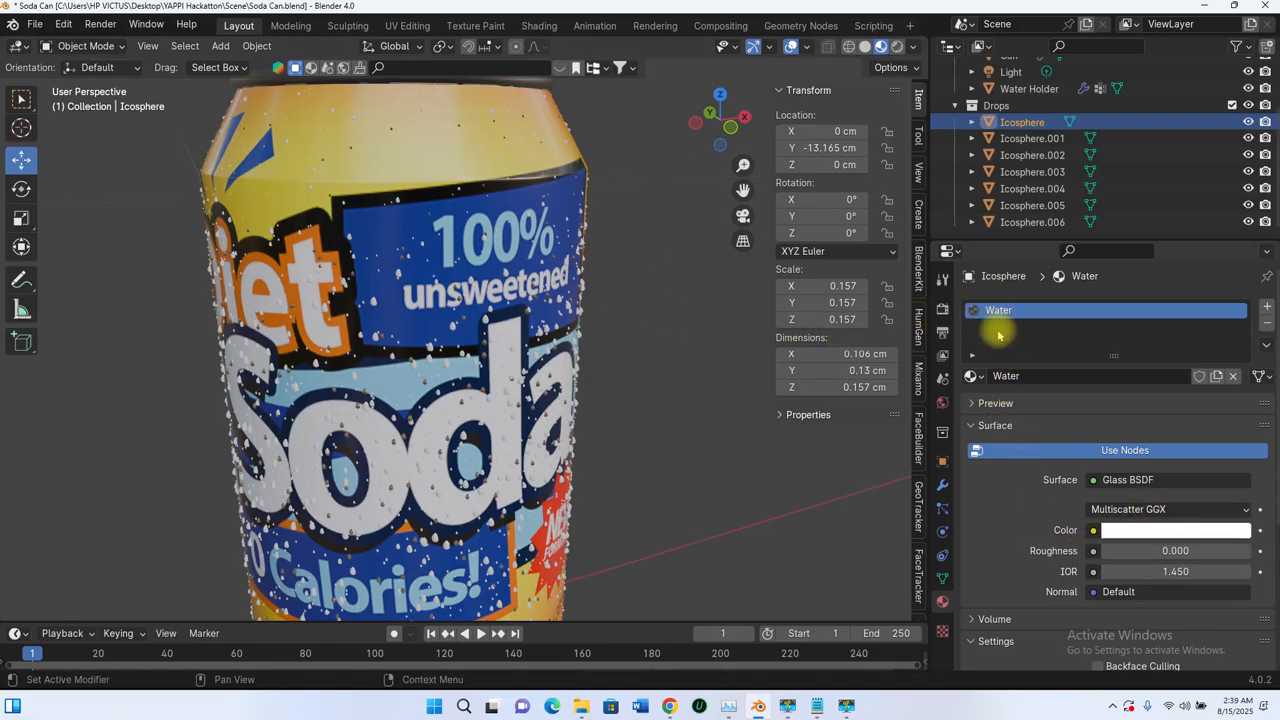
left_click(980, 403)
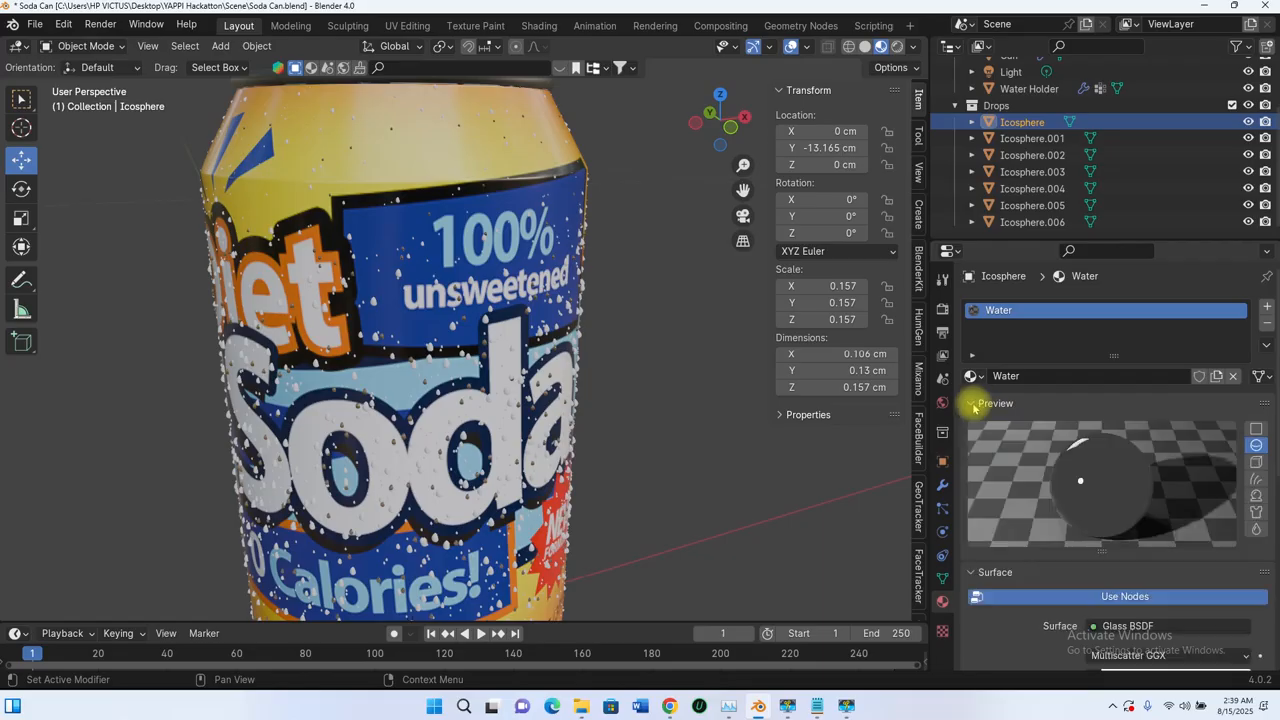
scroll(1080, 451, "down", 5)
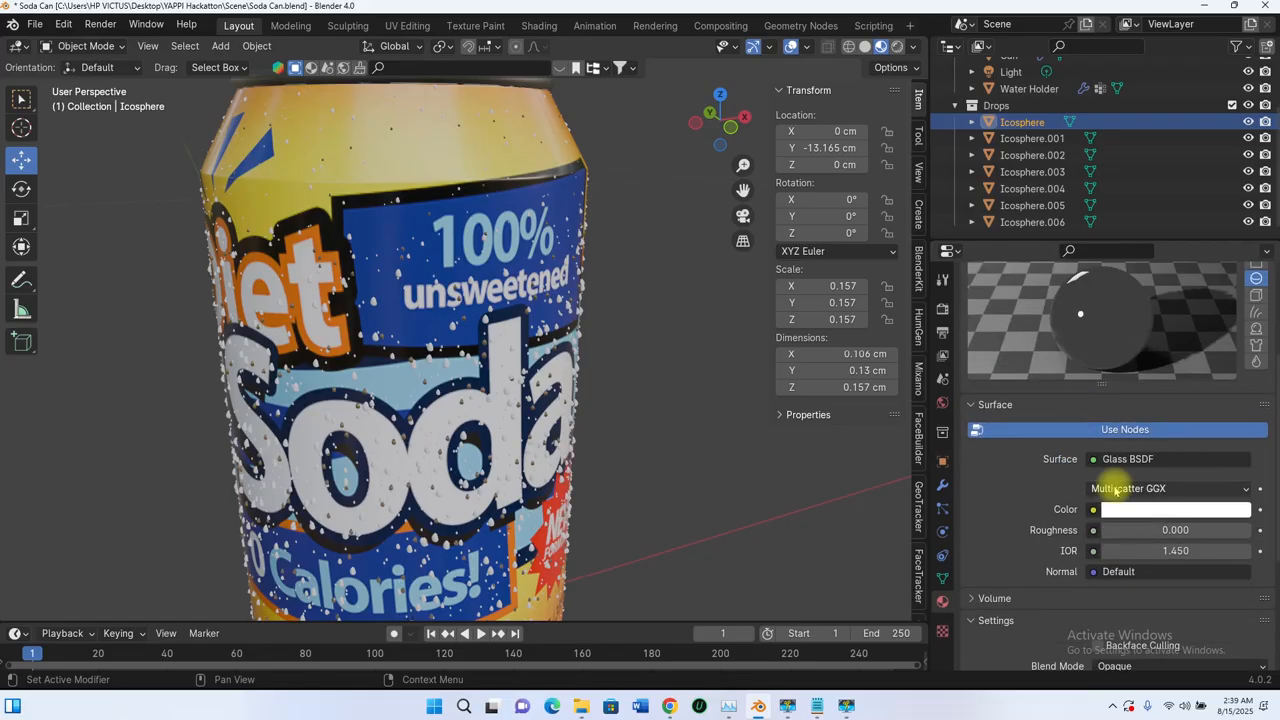
mouse_move(1112, 532)
left_mouse_down()
mouse_move(1176, 530)
mouse_move(1100, 530)
left_mouse_up()
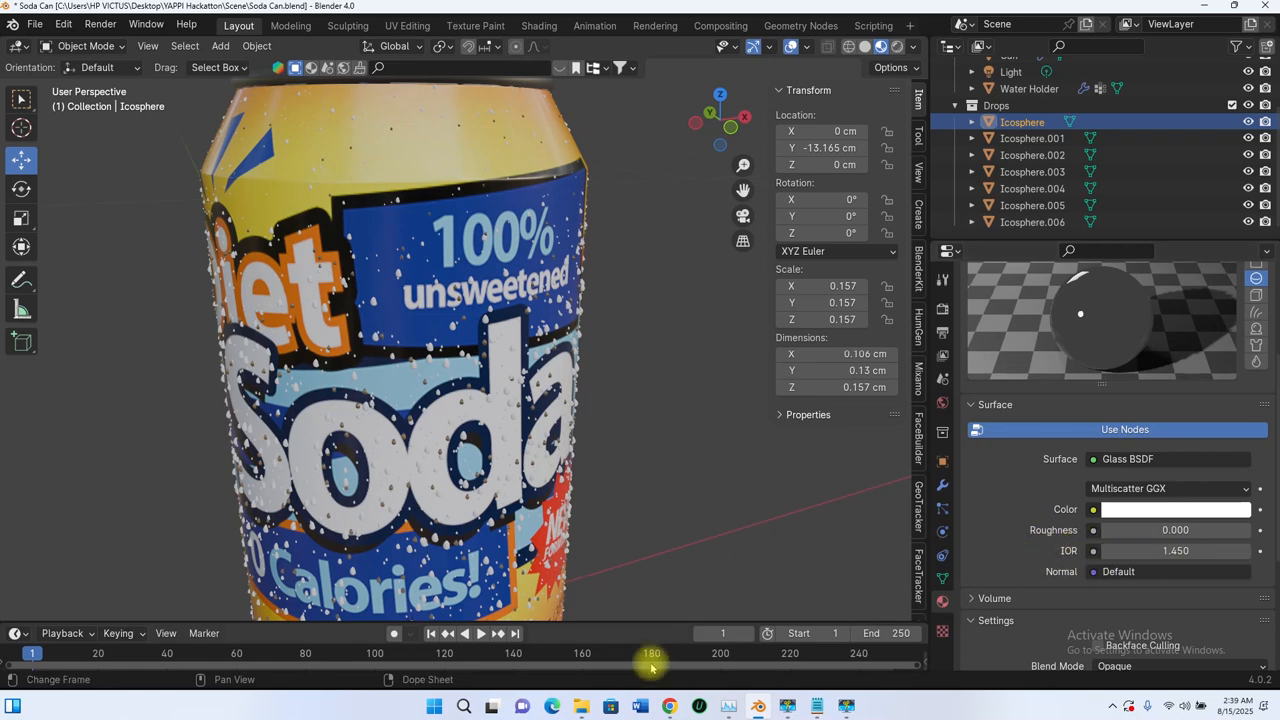
Step: Switch to Chrome and look up the IOR for water in the image comparing water, glass and diamond
mouse_move(668, 705)
left_click(737, 645)
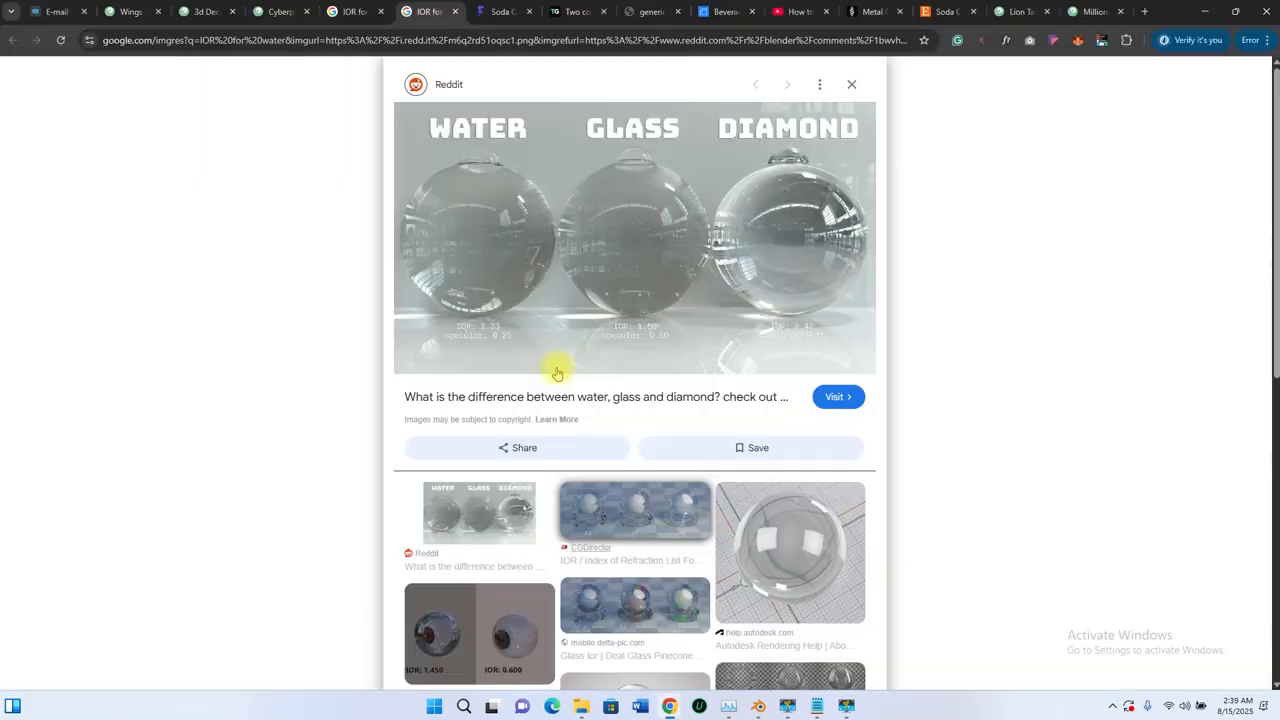
left_click(352, 18)
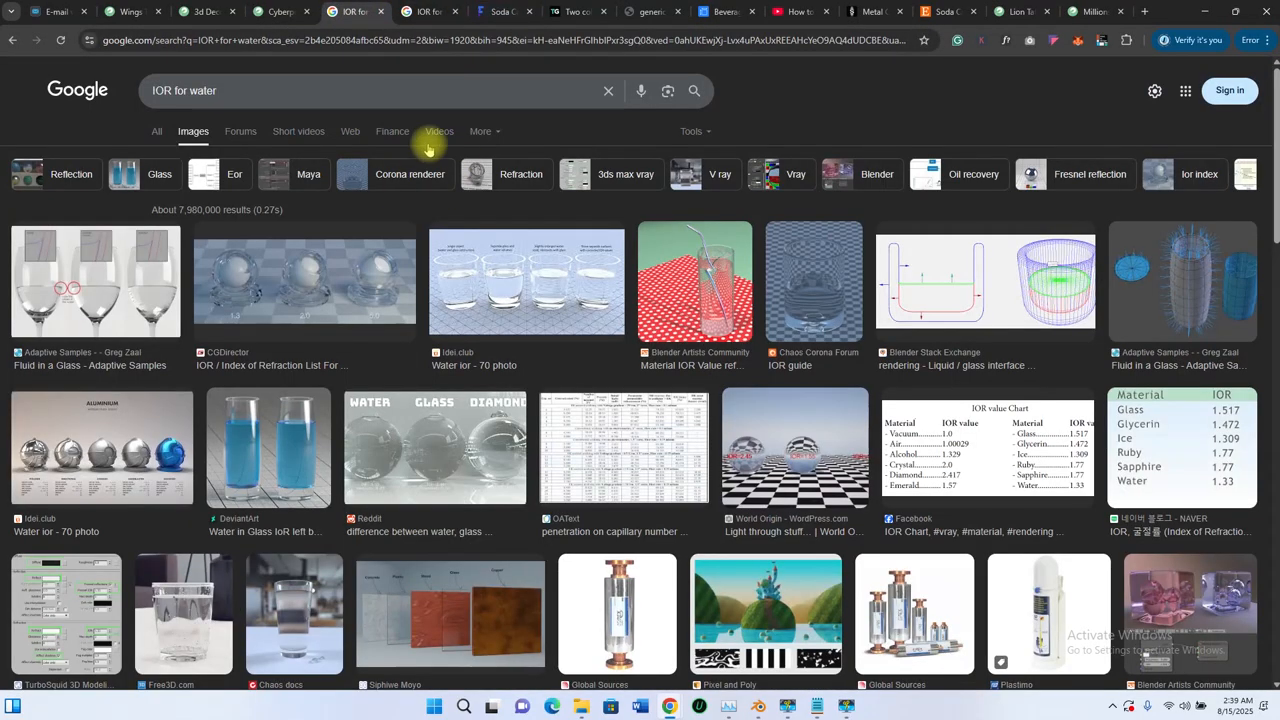
left_click(425, 12)
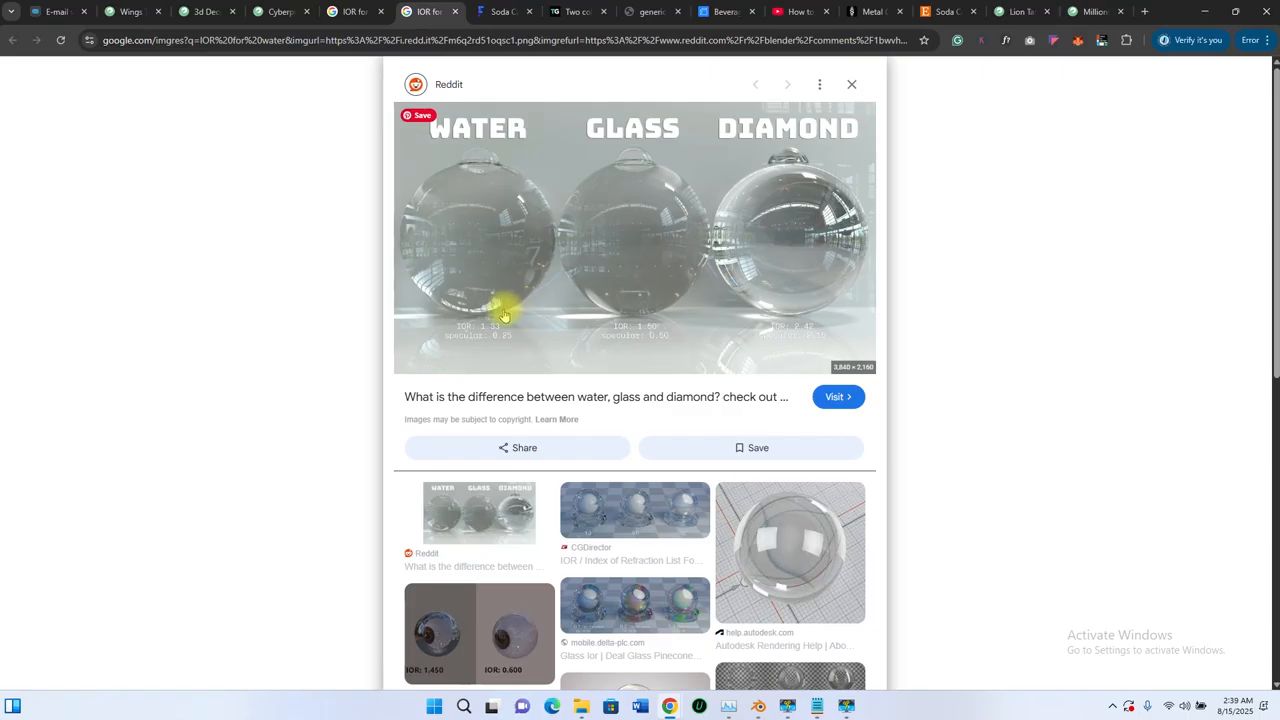
Step: Switch back to Blender, set the Water material's IOR to 1.33 and review its blend and refraction settings
key("alt+Tab")
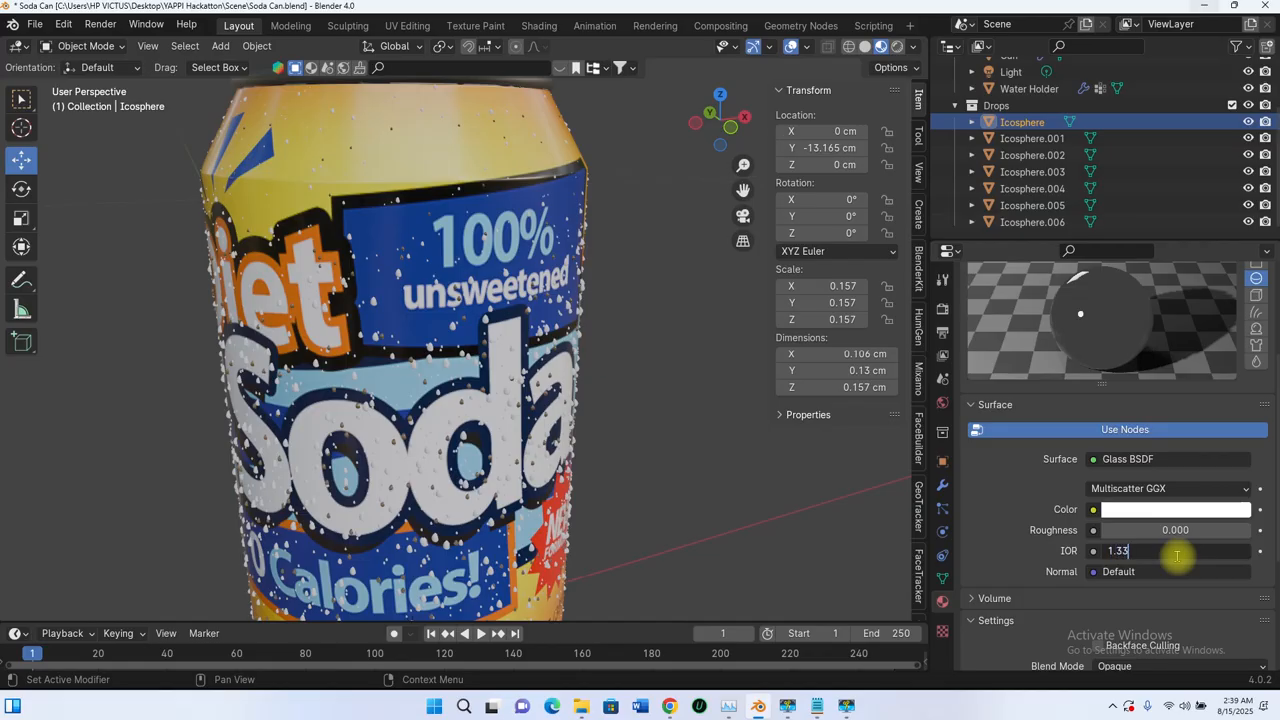
left_click(1177, 551)
type("1.33")
key("Return")
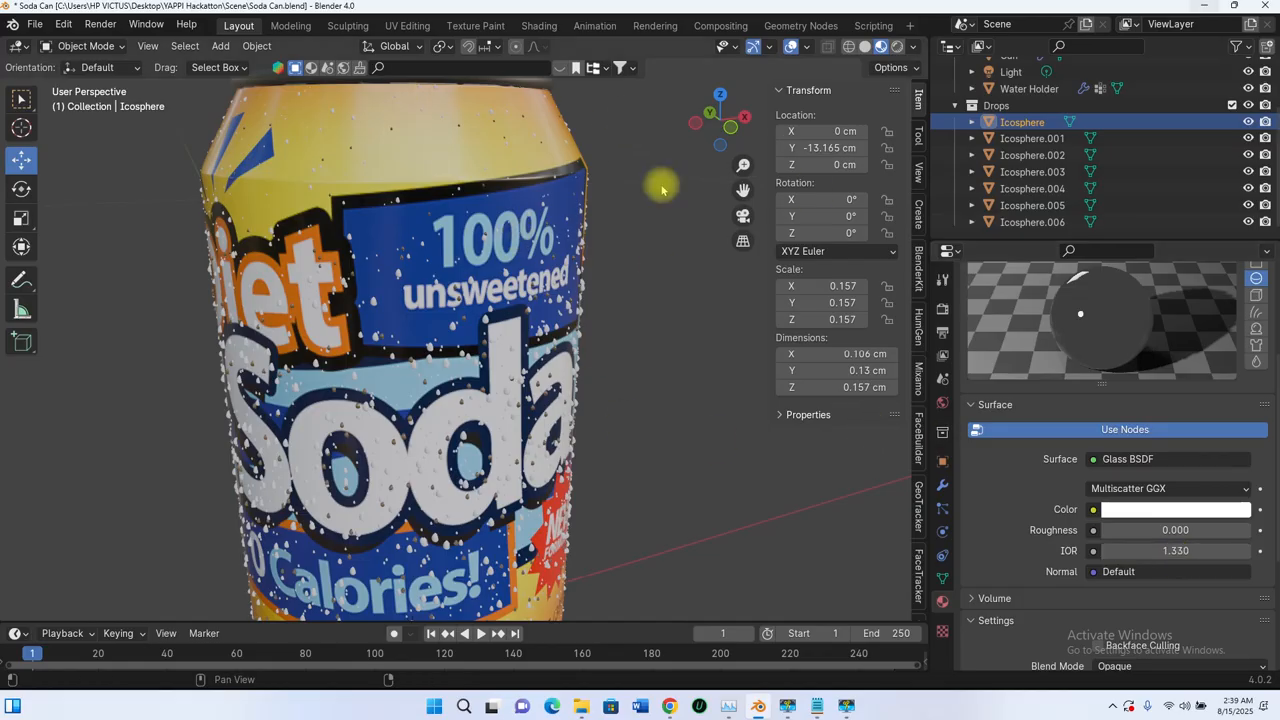
scroll(1078, 505, "down", 4)
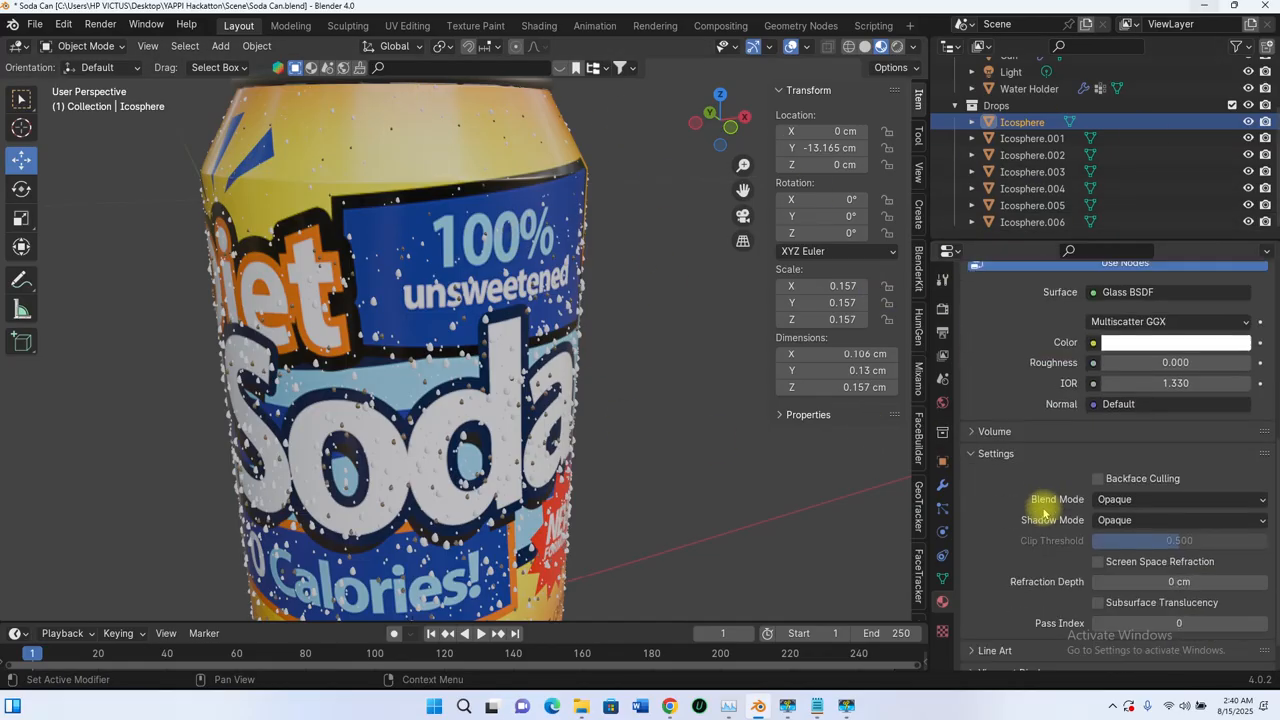
scroll(1024, 404, "up", 1)
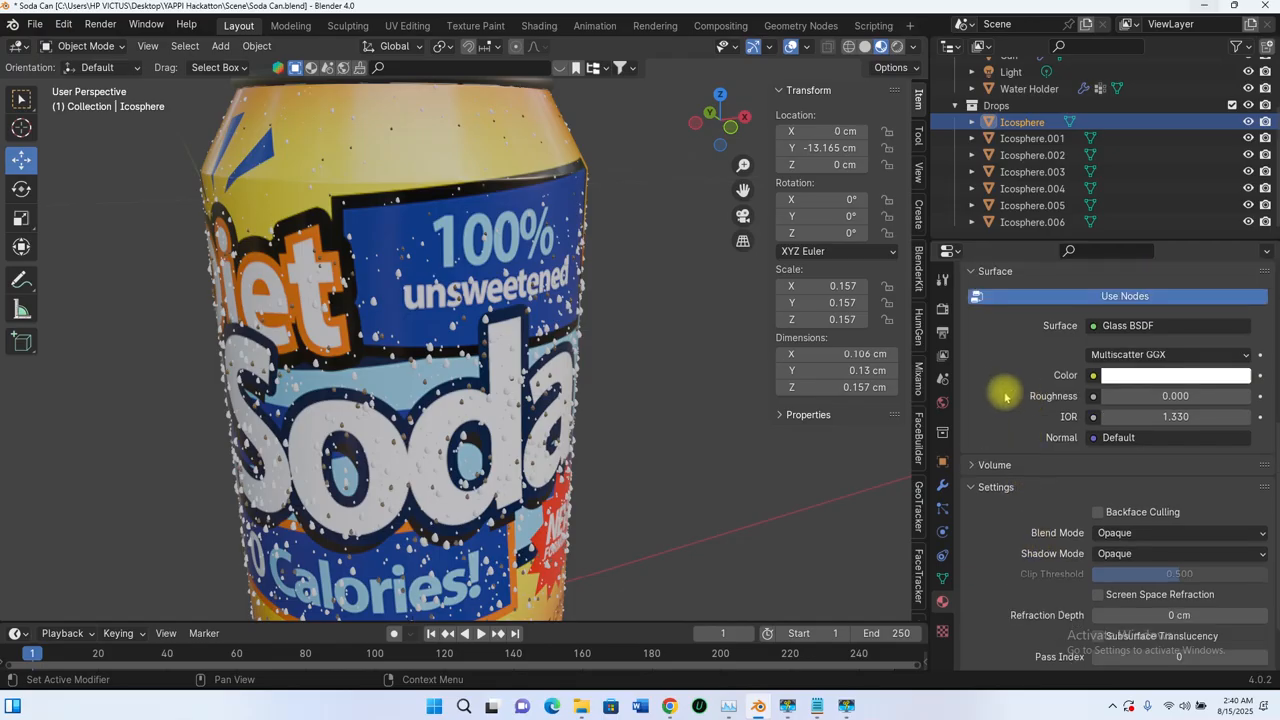
Step: Assign the existing Water material to the Icosphere.001 and Icosphere.002 drop objects
scroll(1007, 397, "down", 2)
scroll(1007, 470, "up", 7)
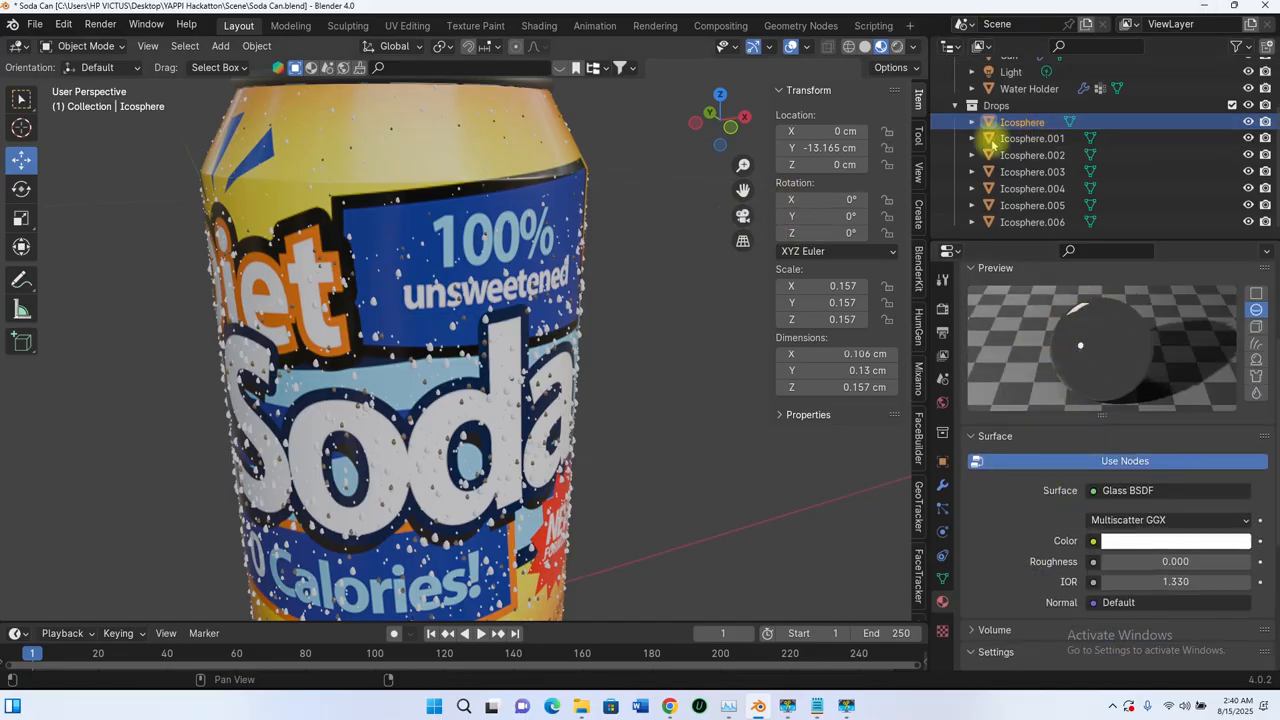
left_click(1033, 140)
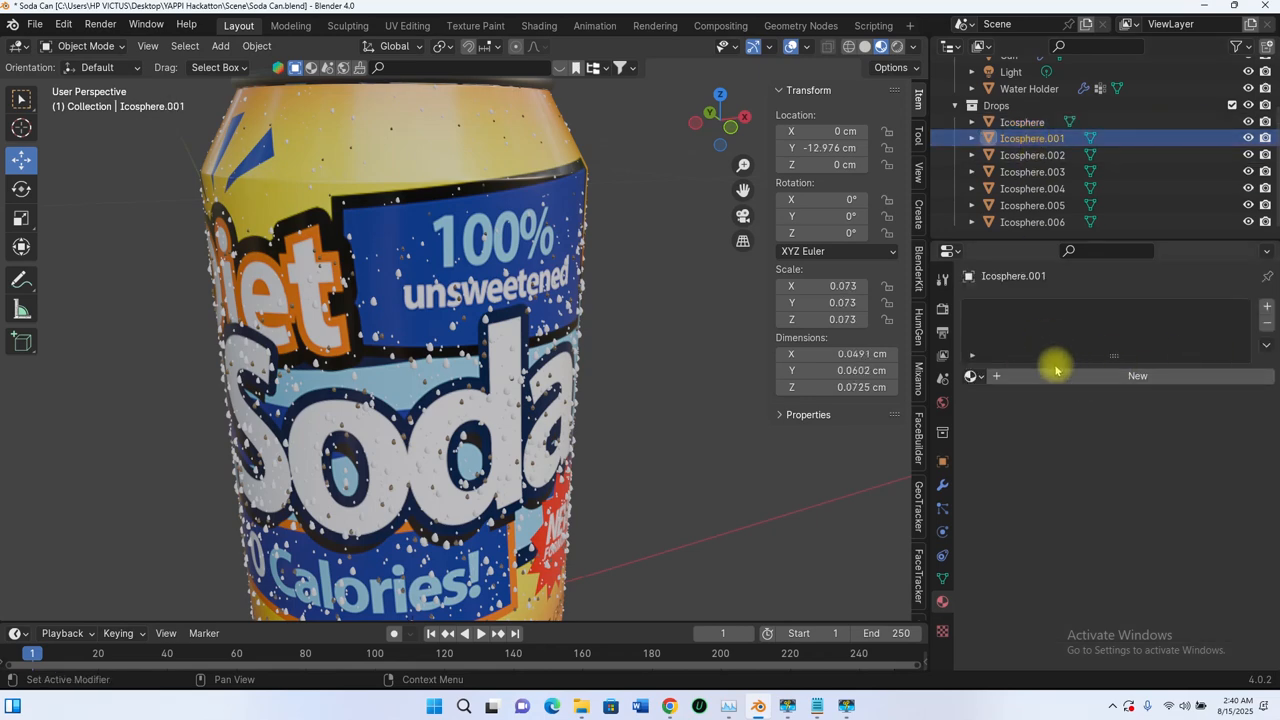
left_click(971, 375)
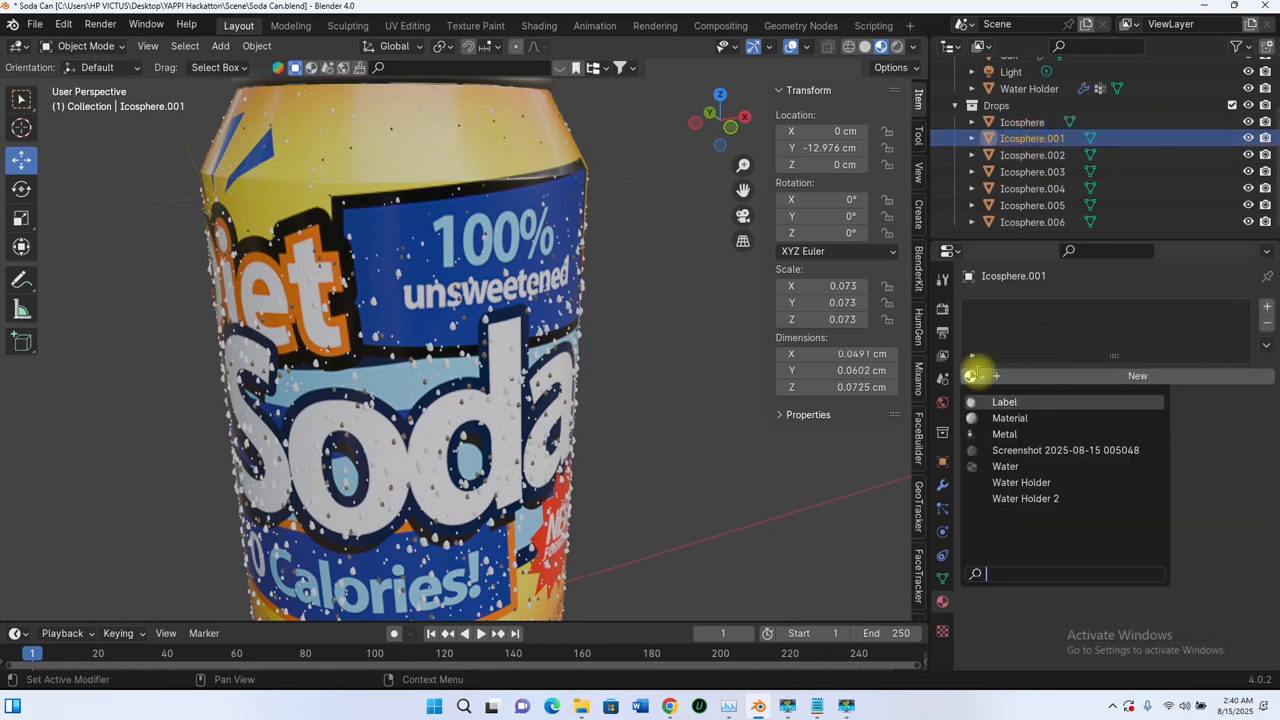
left_click(1006, 466)
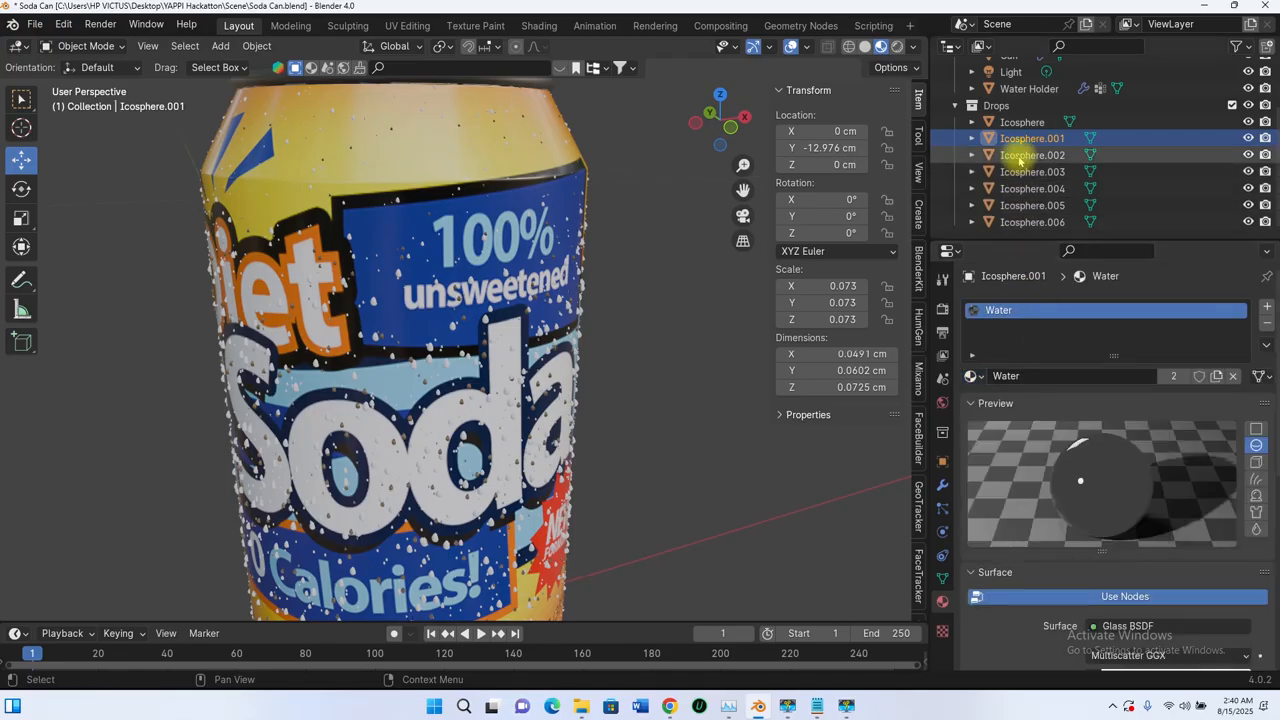
left_click(1030, 155)
left_click(971, 376)
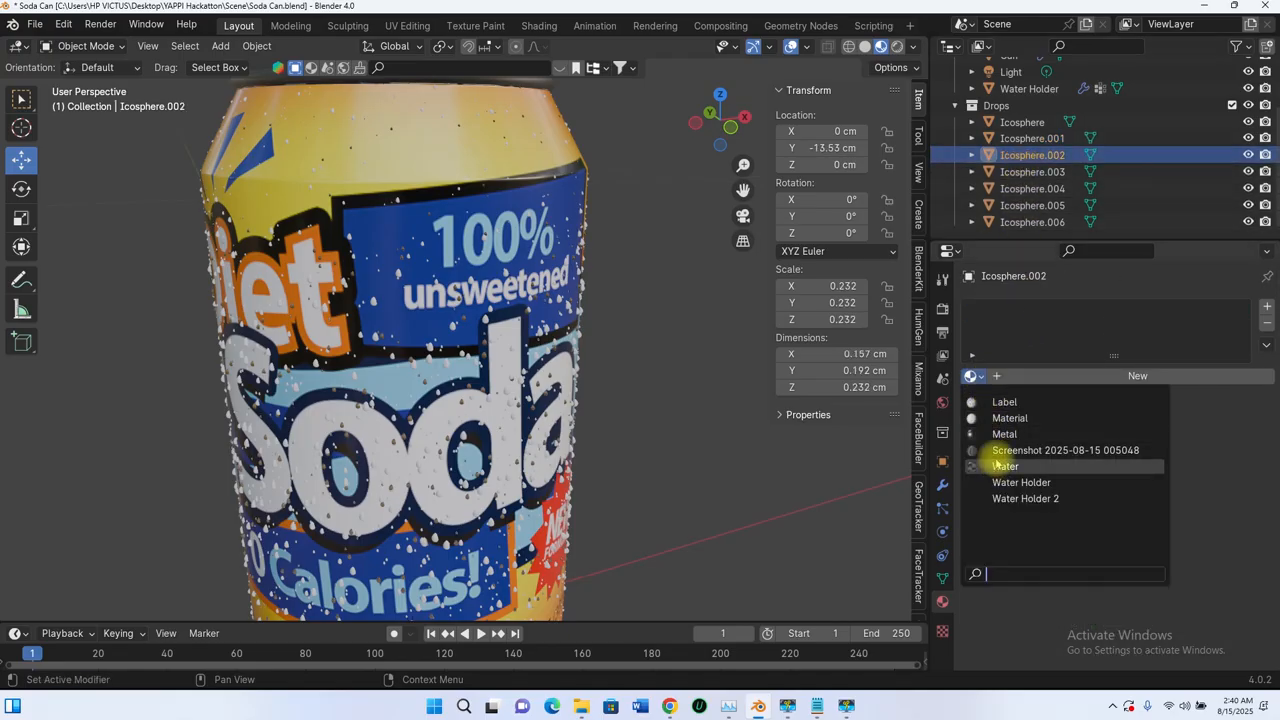
left_click(996, 466)
Step: Assign the existing Water material to the Icosphere.003 and Icosphere.004 drop objects
left_click(1030, 172)
left_click(974, 376)
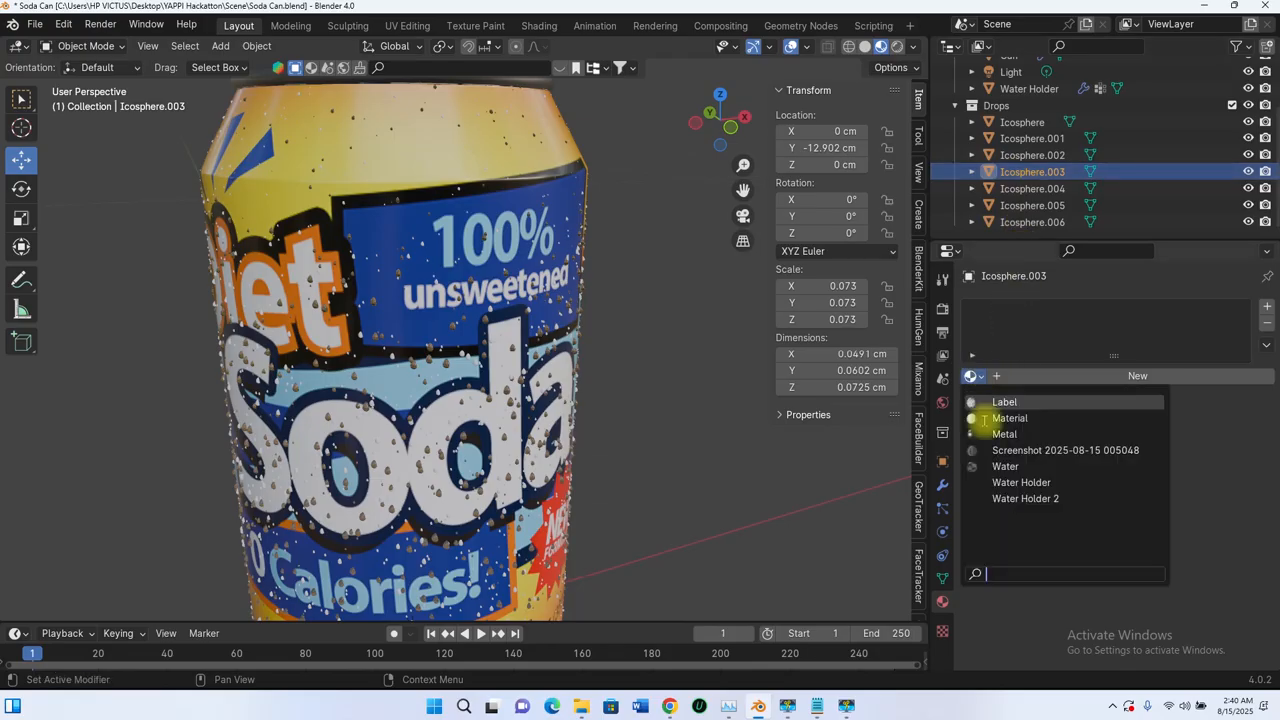
left_click(992, 464)
left_click(1018, 189)
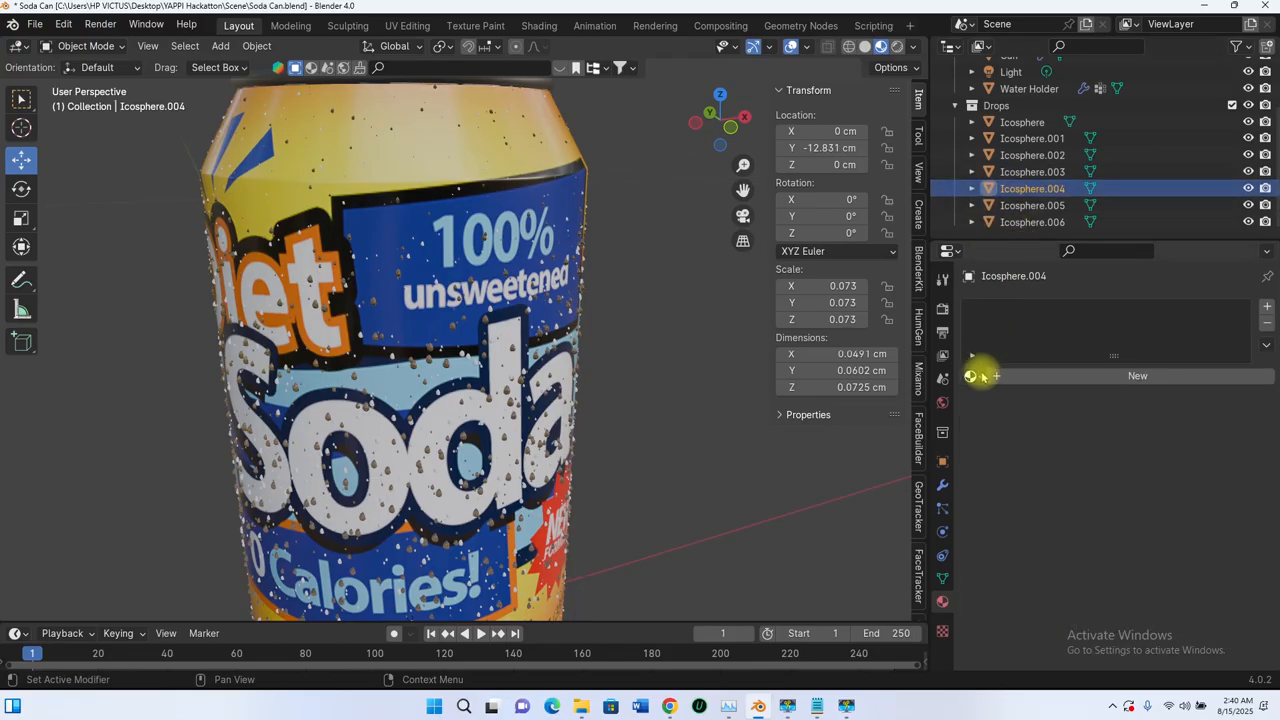
left_click(974, 376)
left_click(985, 466)
Step: Assign the existing Water material to the Icosphere.005 and Icosphere.006 drop objects
left_click(1030, 205)
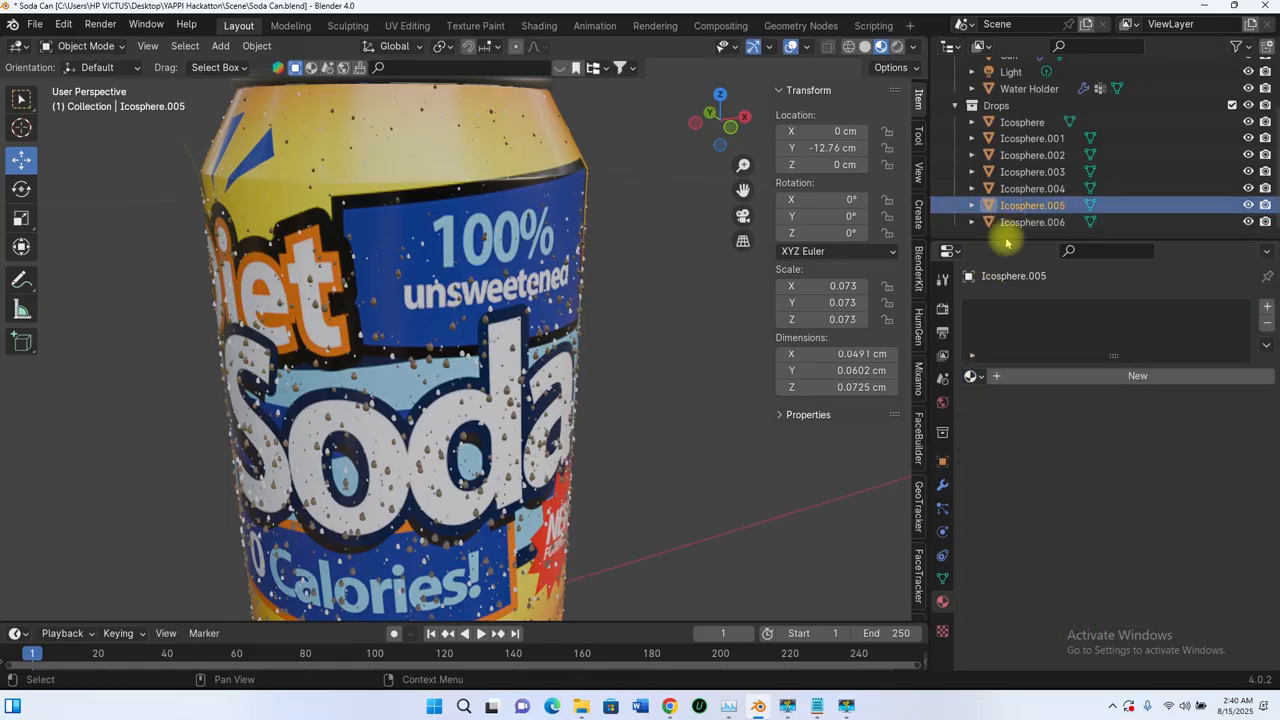
left_click(971, 376)
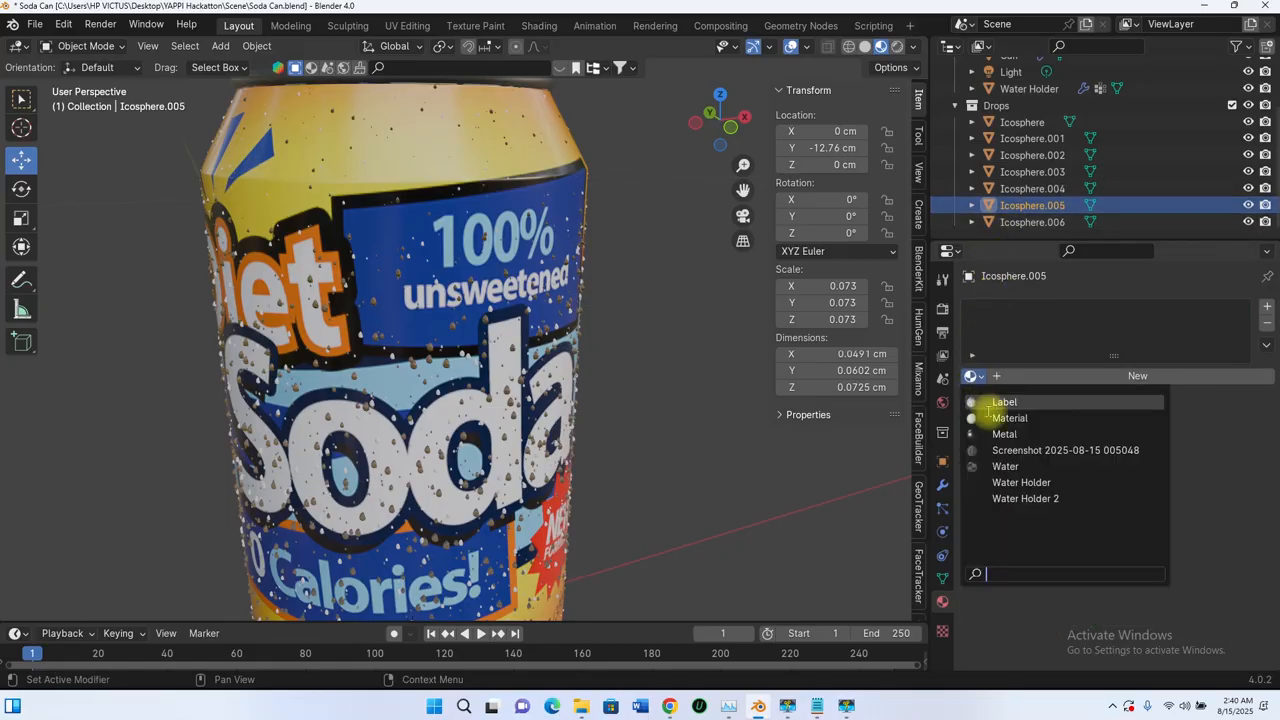
left_click(1000, 466)
left_click(1014, 221)
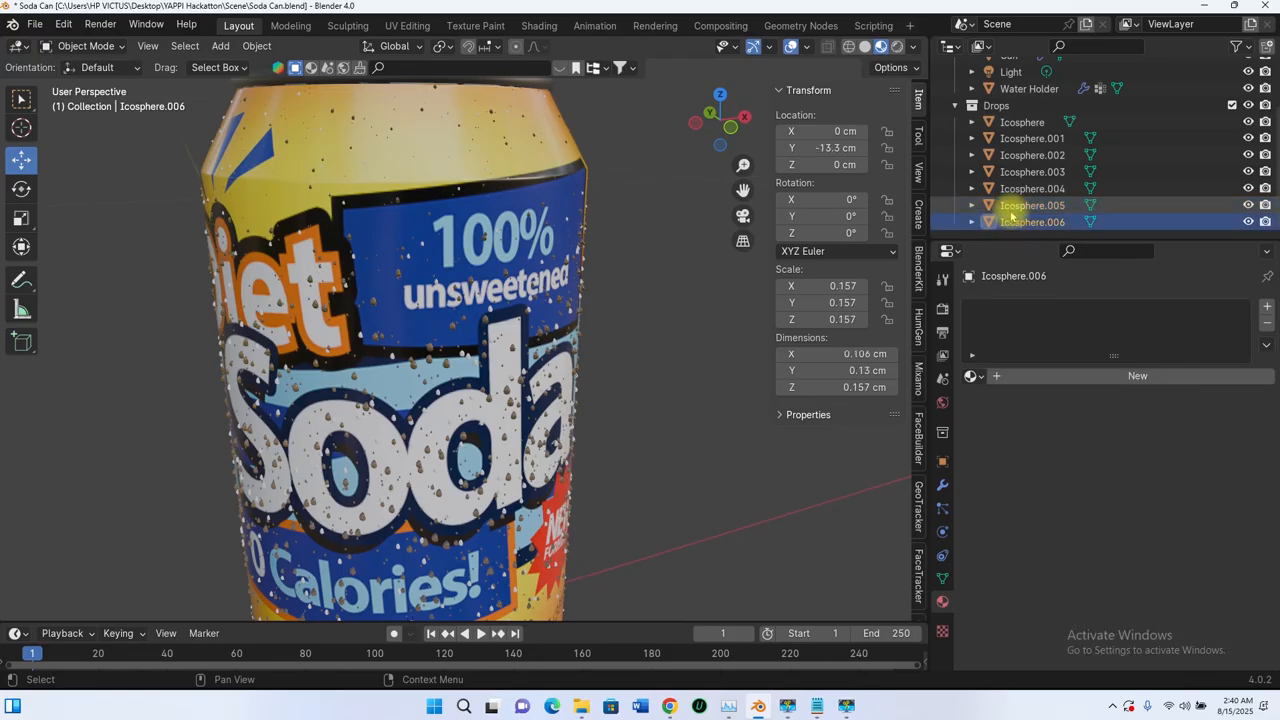
left_click(971, 376)
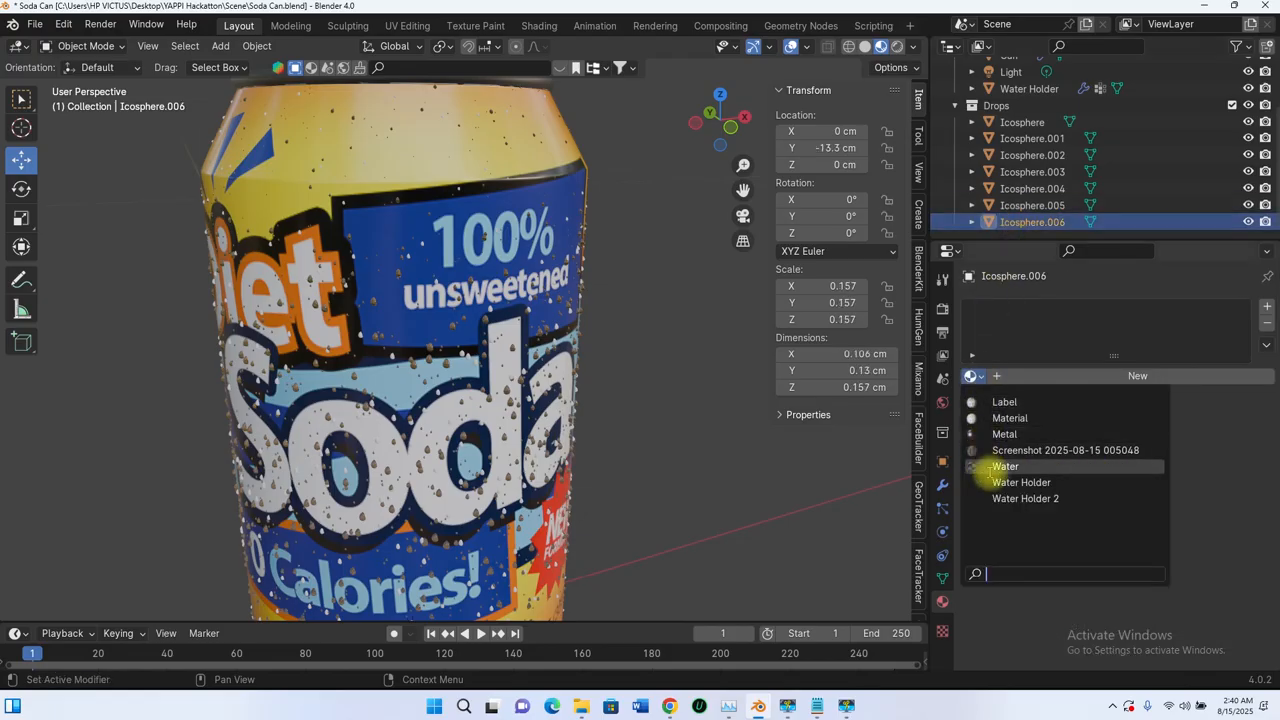
left_click(992, 468)
Step: Collapse the Drops collection and exclude it from the view layer so the source drop objects are hidden
scroll(565, 253, "down", 5)
middle_click_drag(512, 294, 404, 338)
scroll(474, 268, "down", 3)
scroll(400, 348, "up", 4)
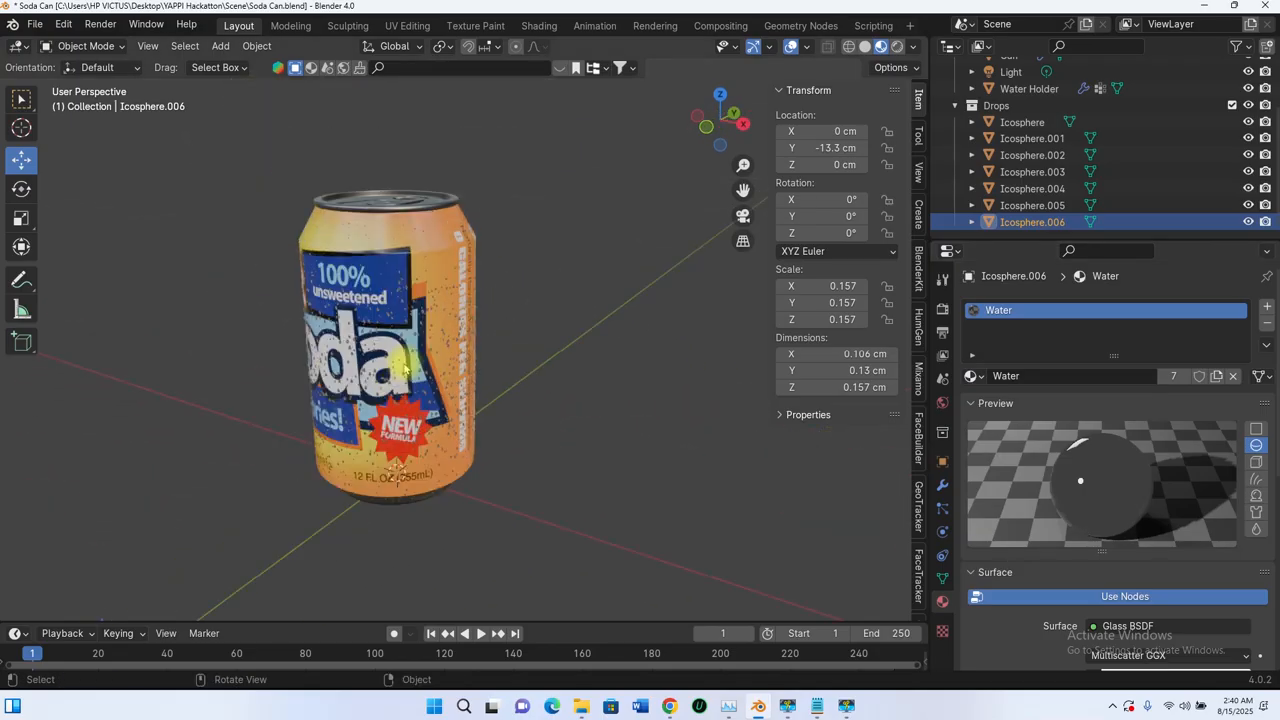
scroll(420, 370, "down", 3)
scroll(983, 100, "up", 3)
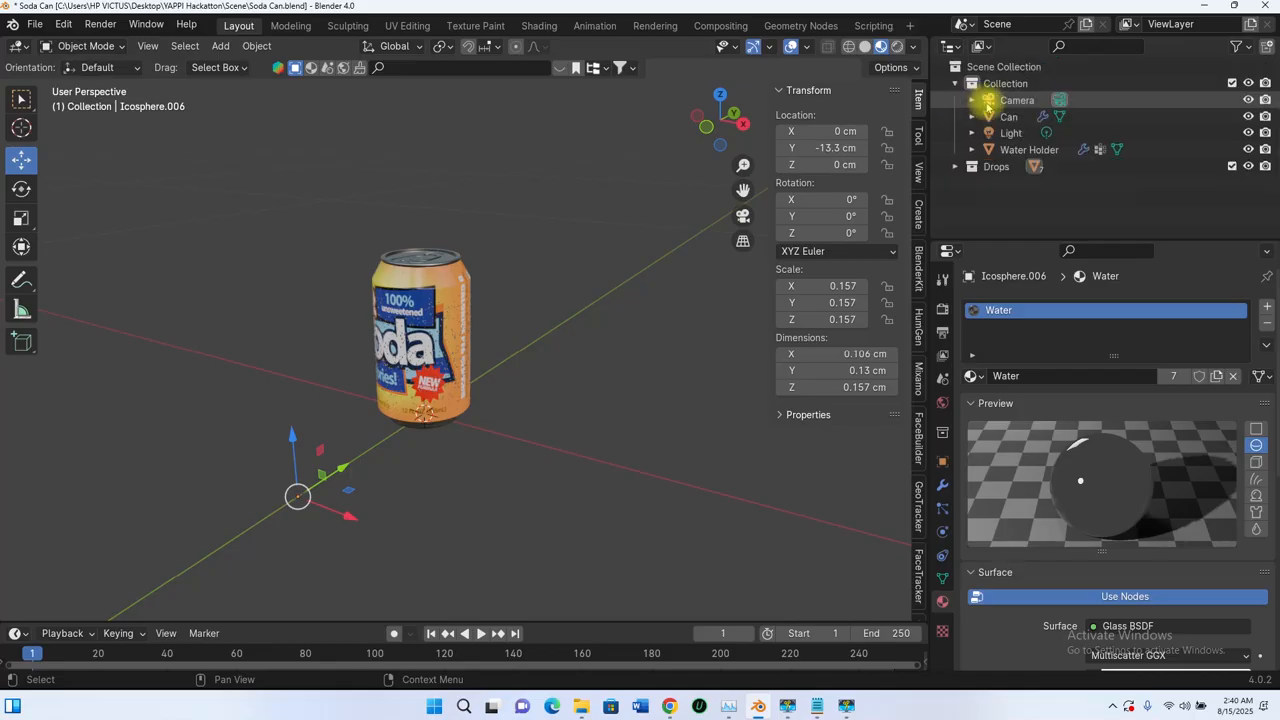
left_click(955, 166)
left_click(1232, 166)
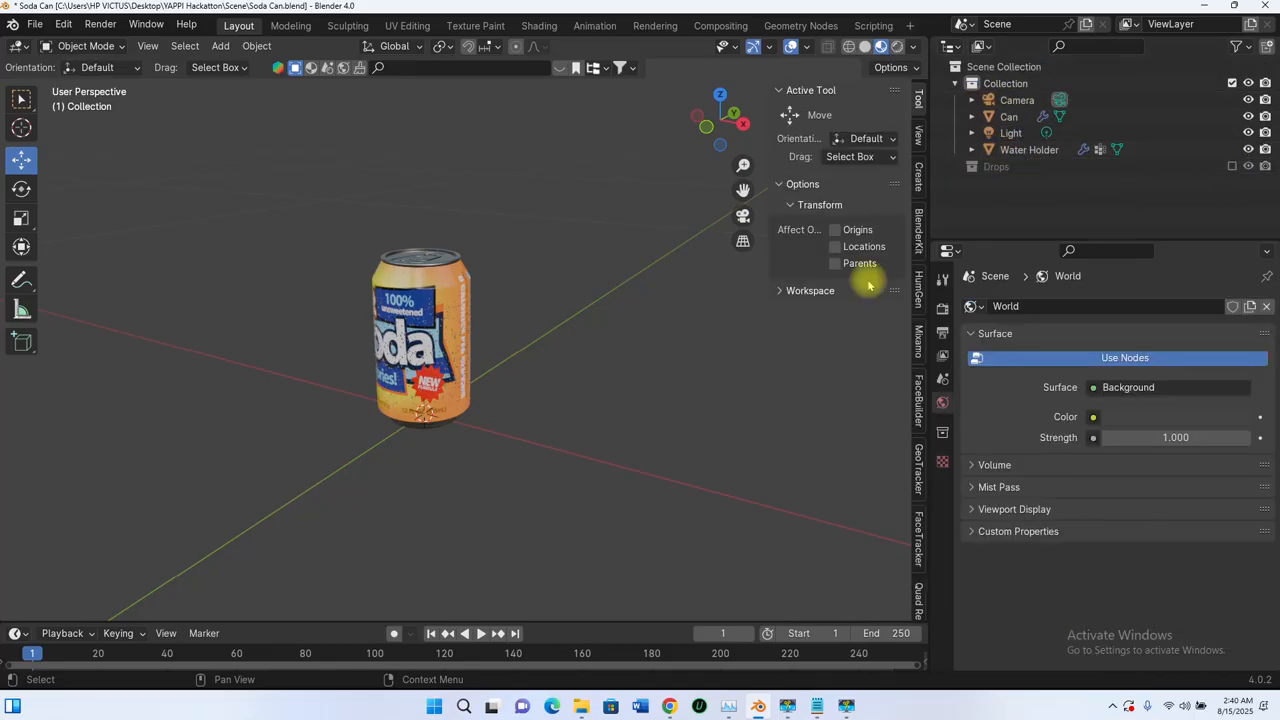
Step: Parent the Water Holder to the Can using the Object parent type
scroll(447, 315, "up", 3)
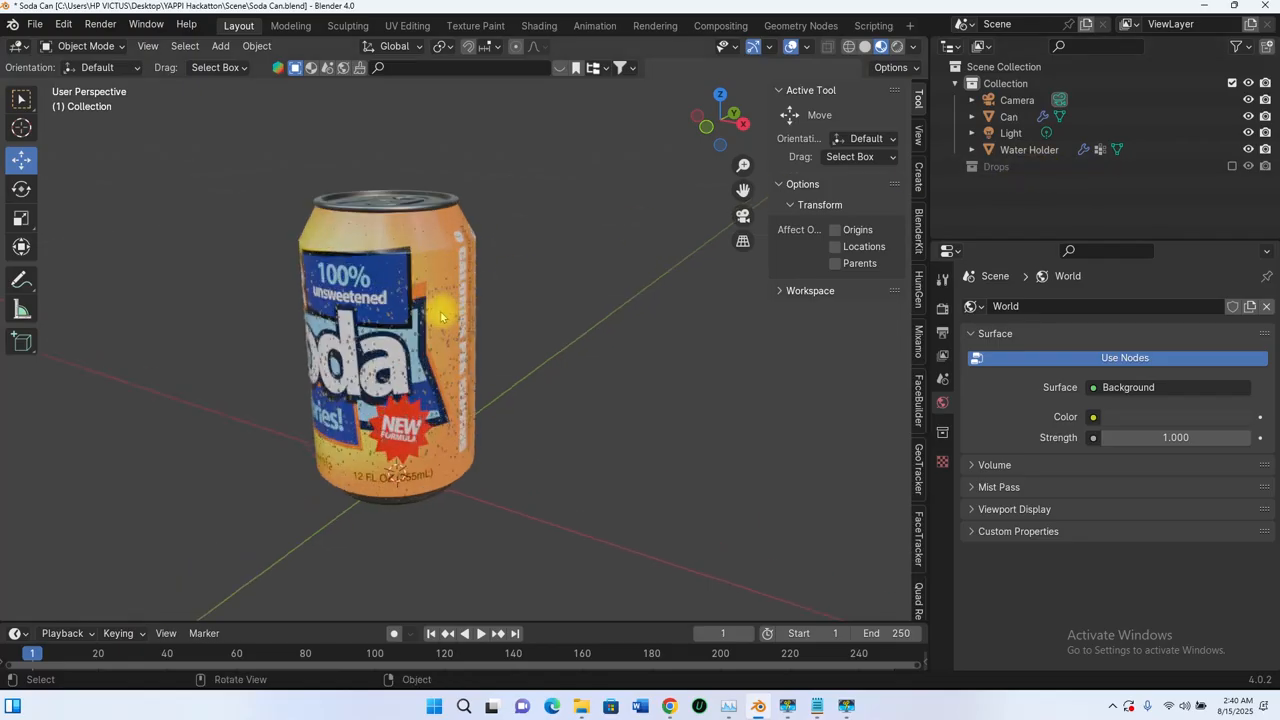
middle_click_drag(442, 317, 482, 315)
scroll(589, 266, "up", 3)
scroll(643, 234, "down", 3)
scroll(482, 315, "down", 3)
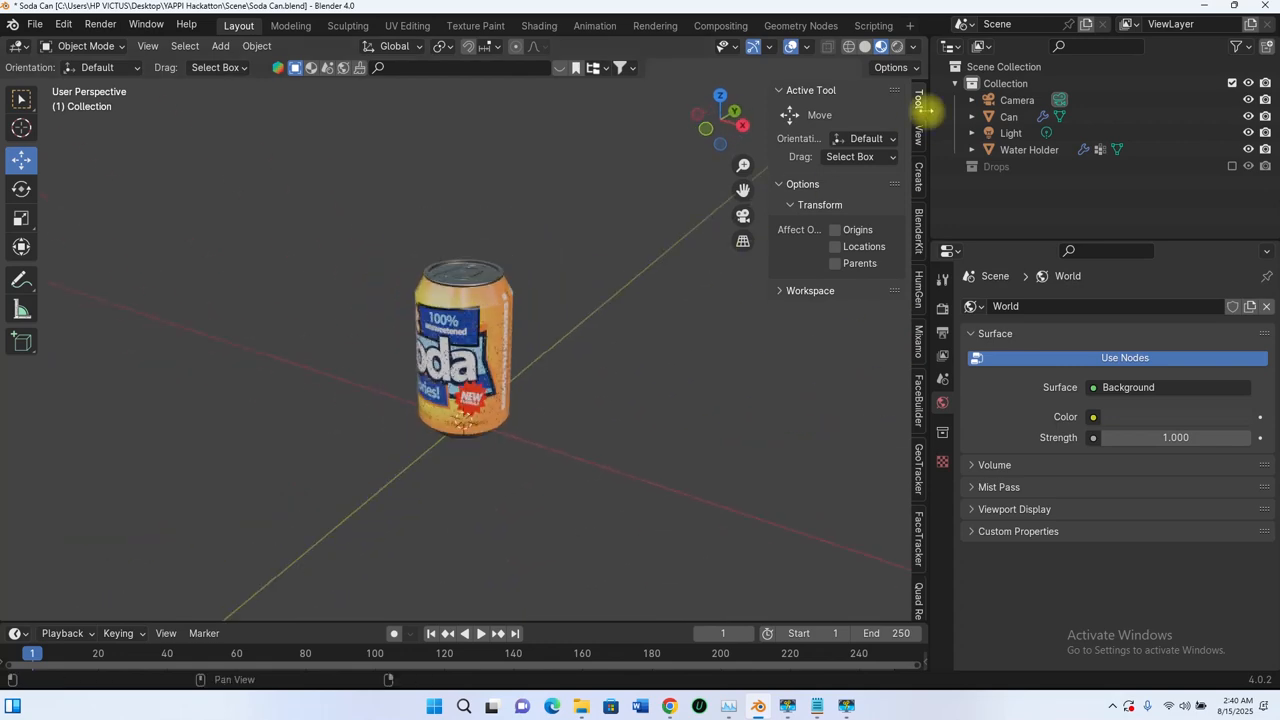
left_click(1020, 150)
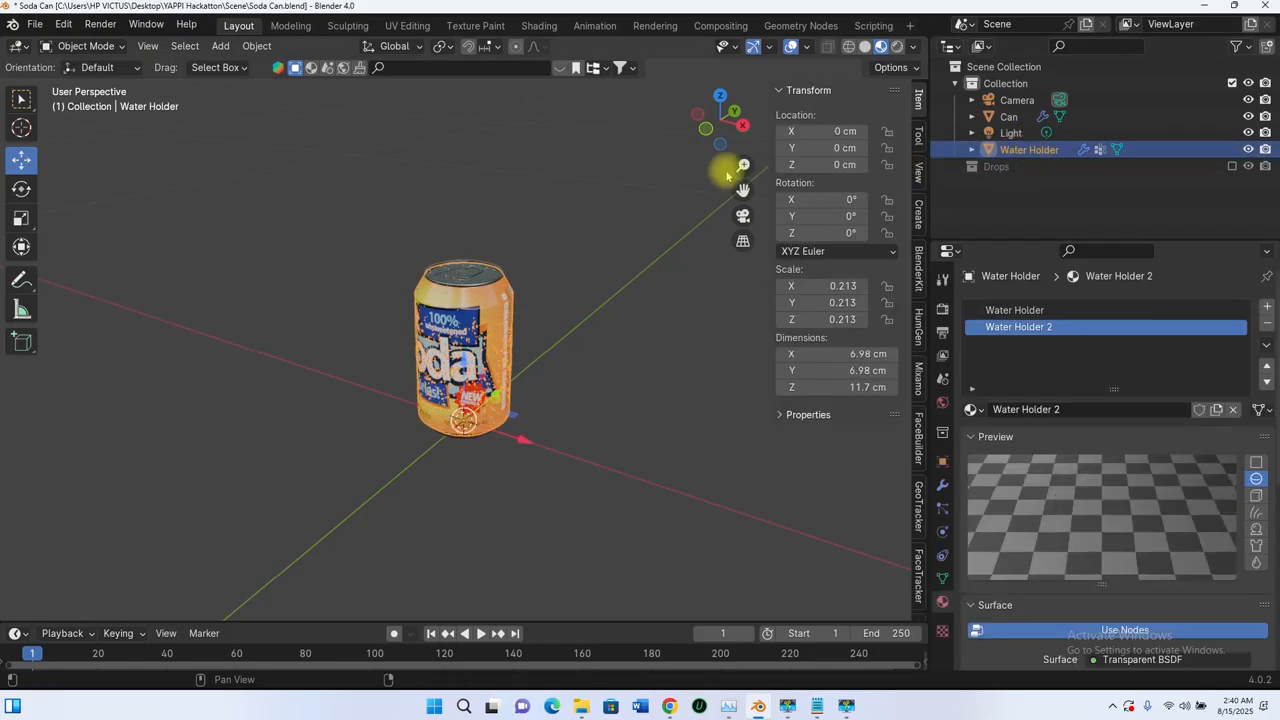
left_click(1009, 117)
key("ctrl+p")
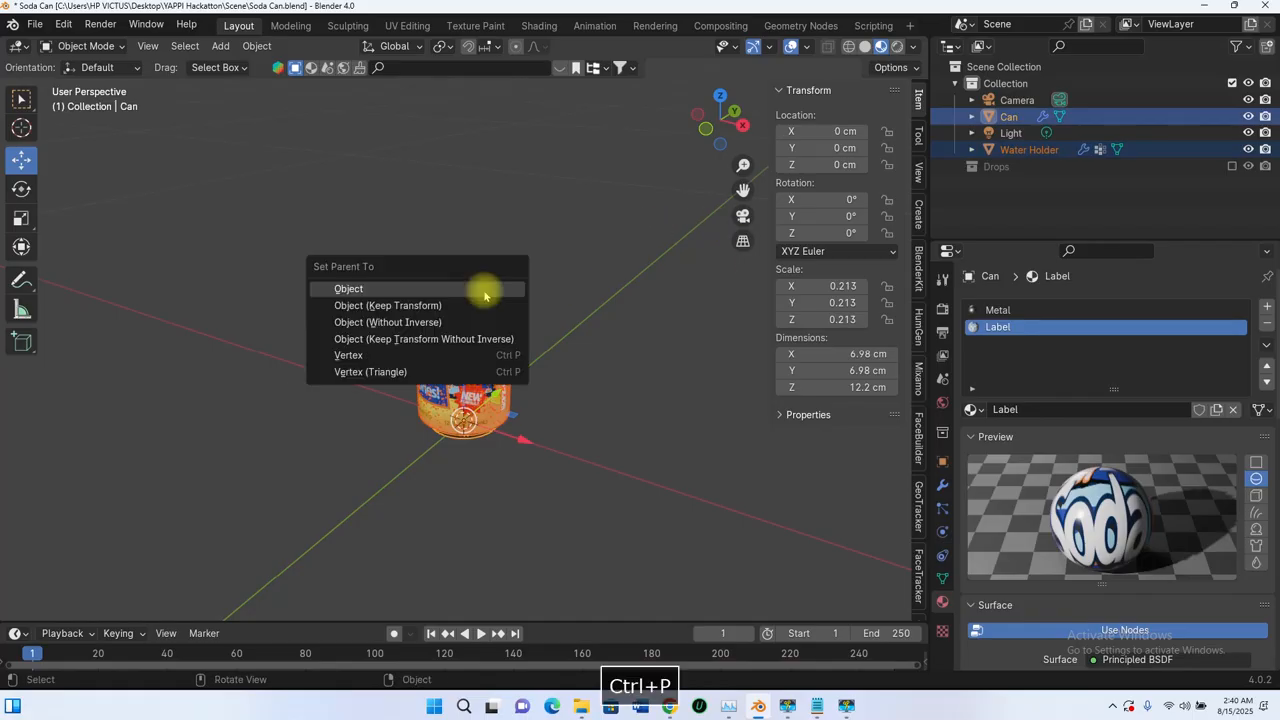
left_click(451, 289)
Step: Try moving the can on its own to check that the Water Holder follows it
scroll(355, 289, "down", 3)
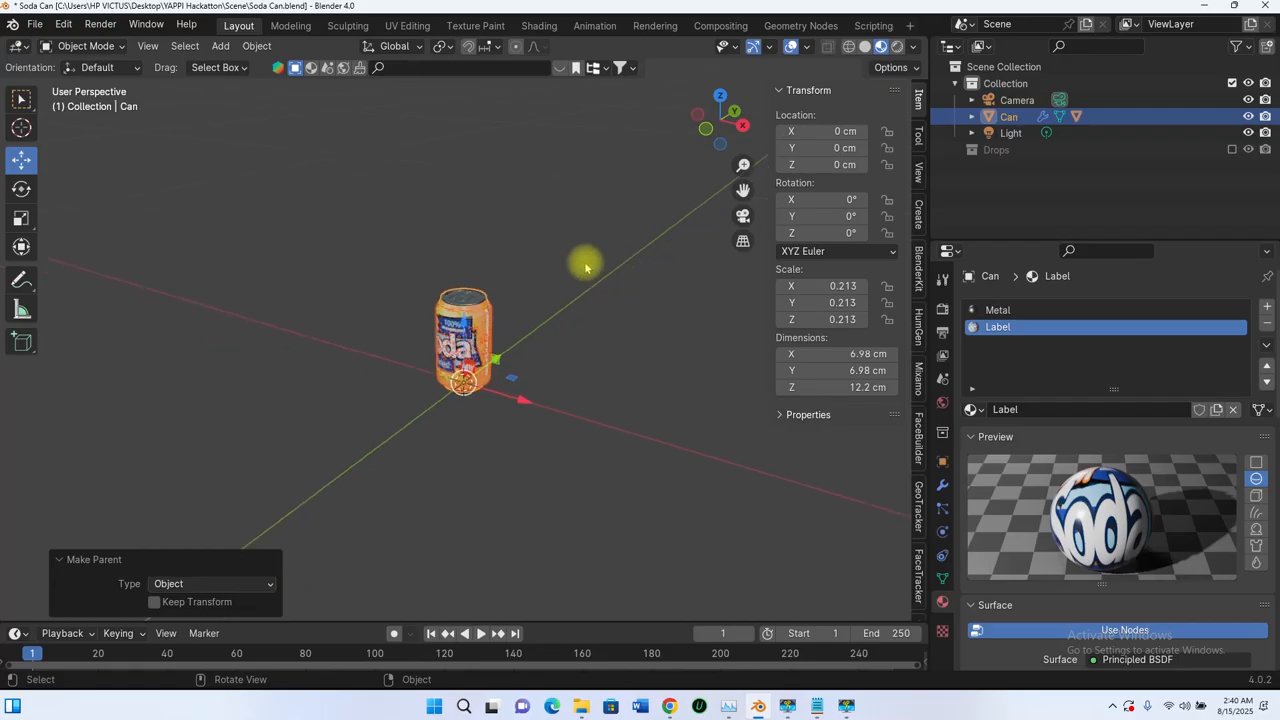
left_click(522, 290)
scroll(466, 290, "up", 3)
left_click(482, 292)
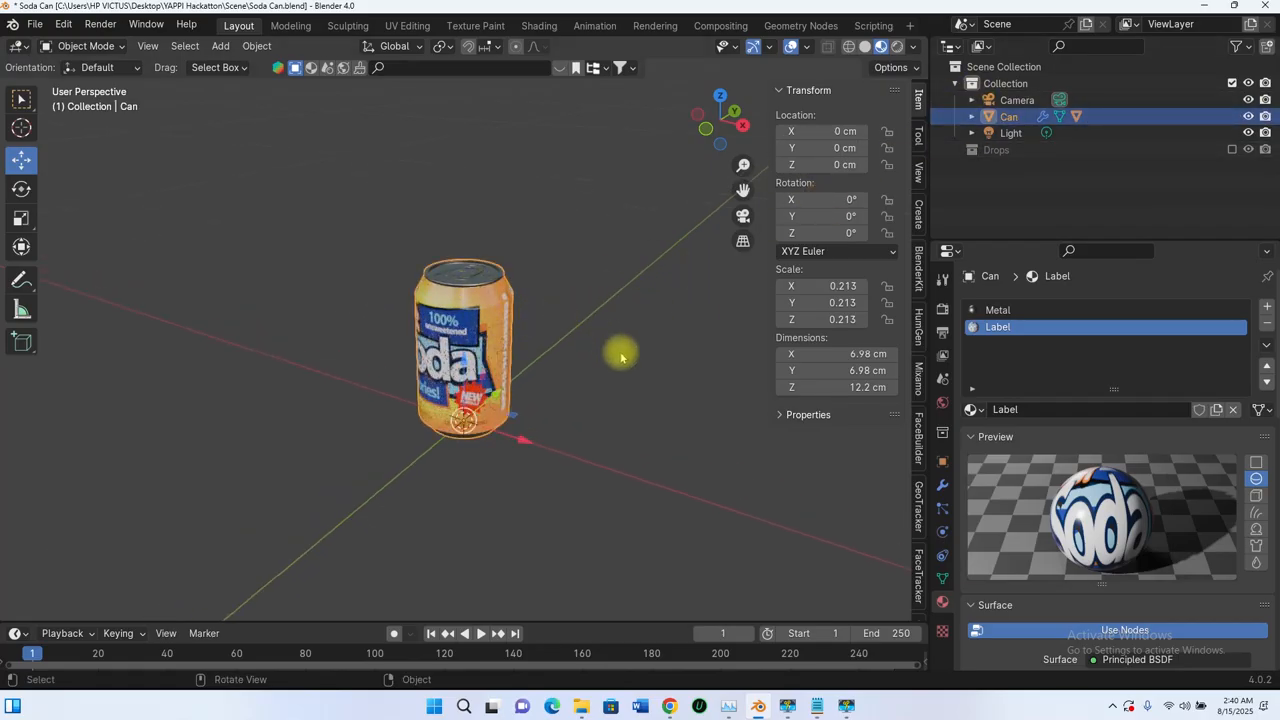
key("g")
key("Escape")
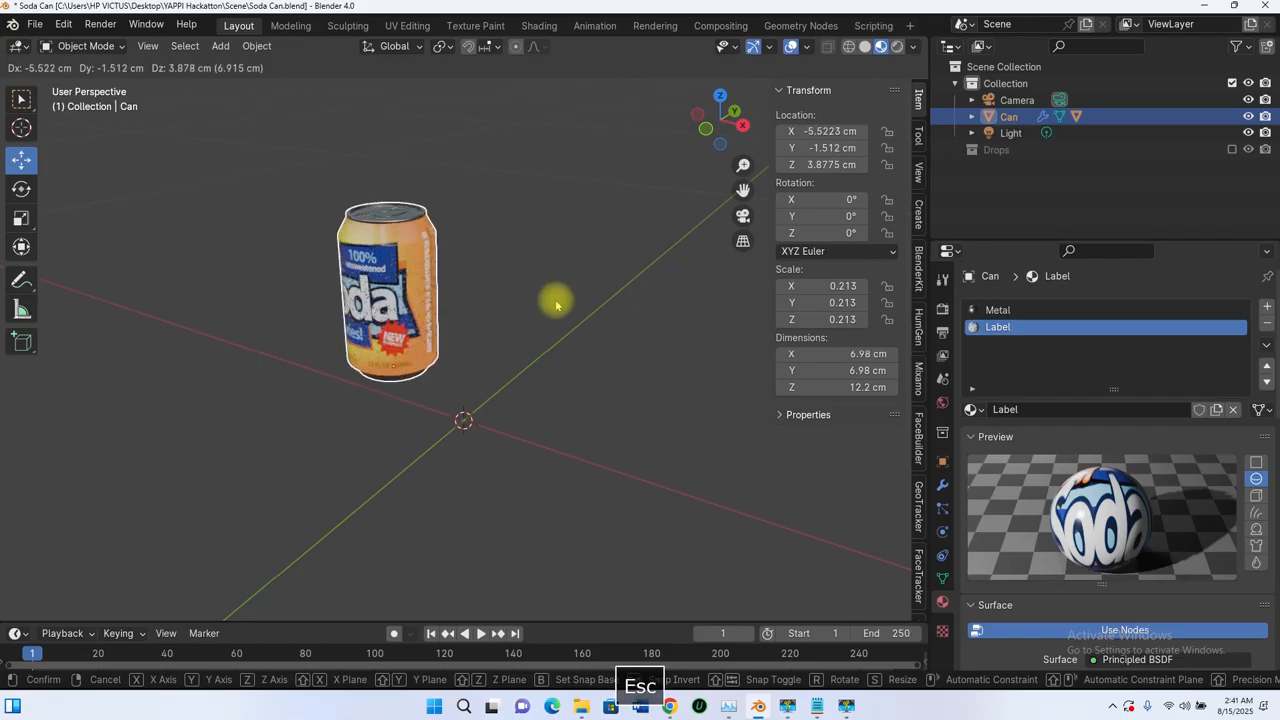
Step: Add a 200 cm mesh plane at the world origin as a ground surface under the can
mouse_move(551, 349)
middle_mouse_down()
mouse_move(491, 383)
mouse_move(531, 351)
middle_mouse_up()
key("shift+a")
mouse_move(530, 357)
mouse_move(486, 341)
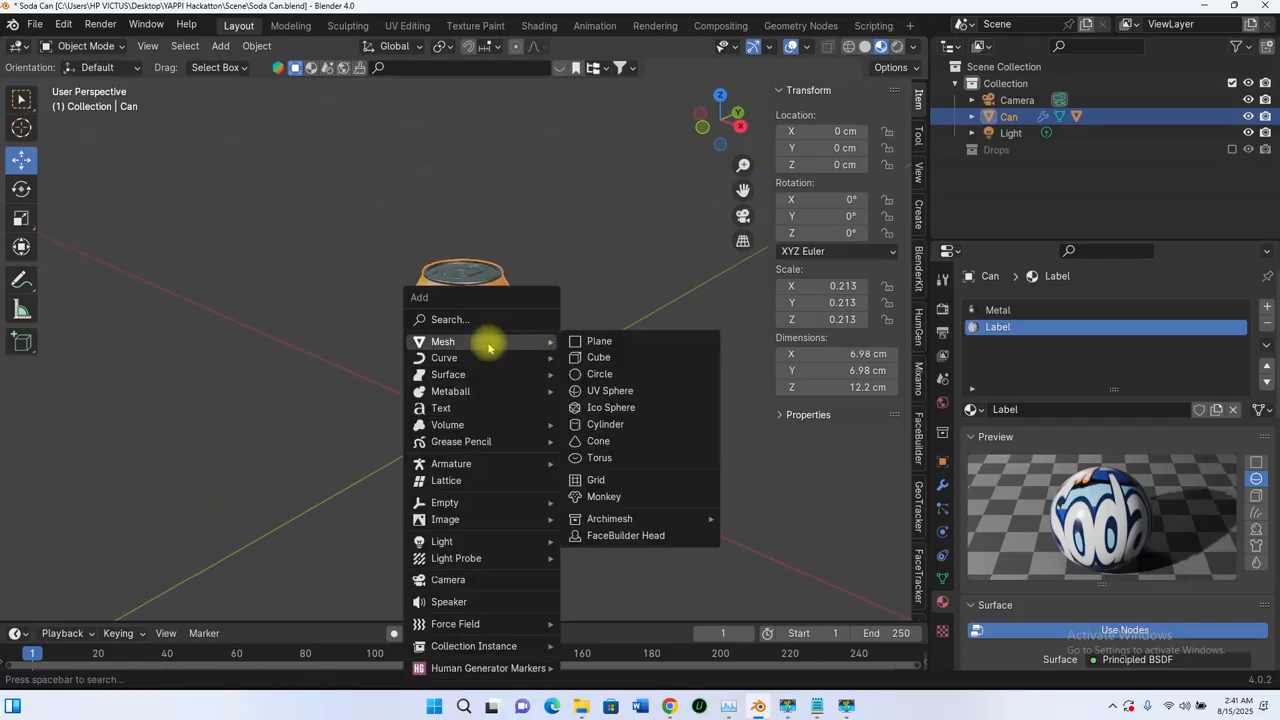
left_click(590, 341)
middle_click_drag(462, 375, 487, 366)
scroll(487, 366, "up", 4)
scroll(481, 352, "up", 2)
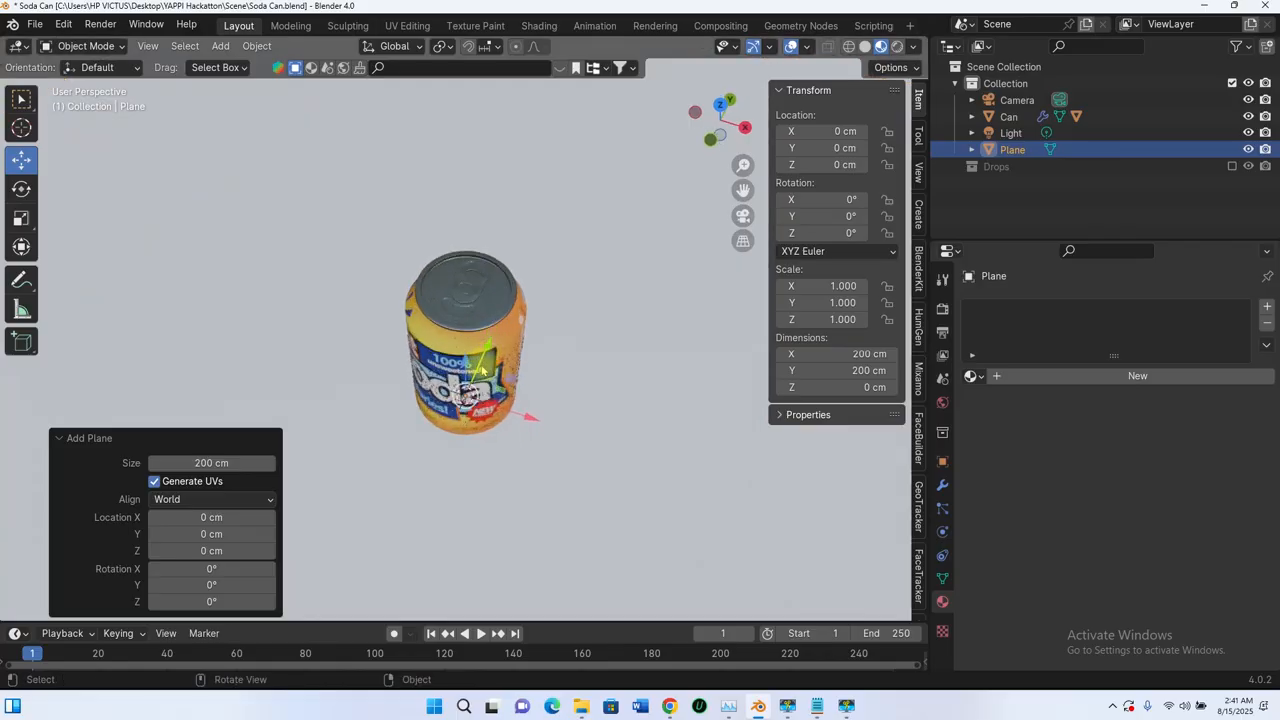
scroll(281, 198, "down", 3)
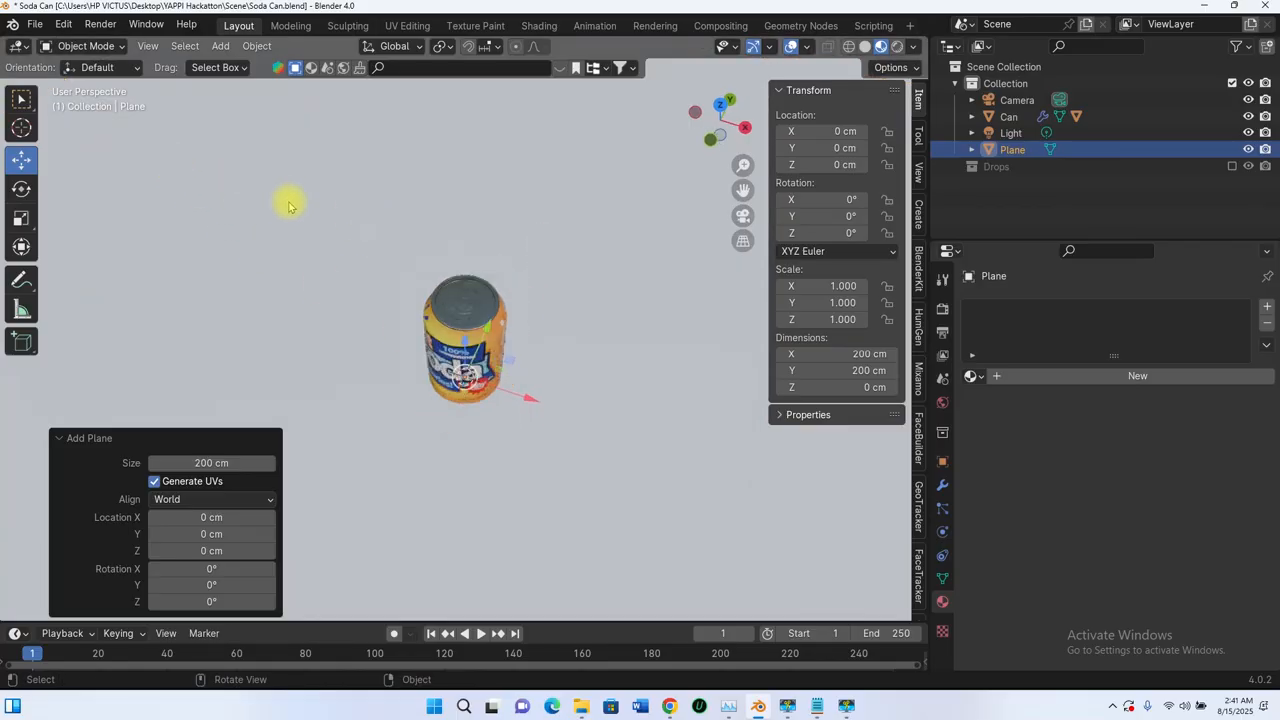
middle_click_drag(505, 369, 93, 295)
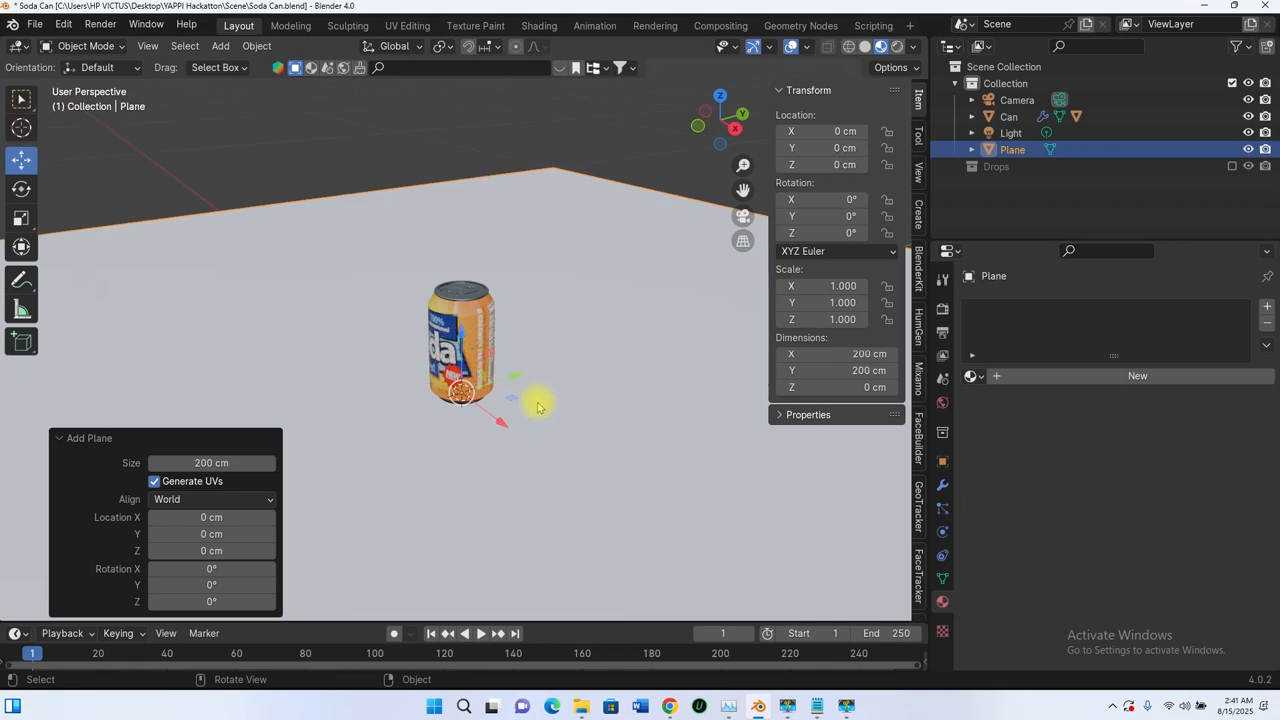
key("r")
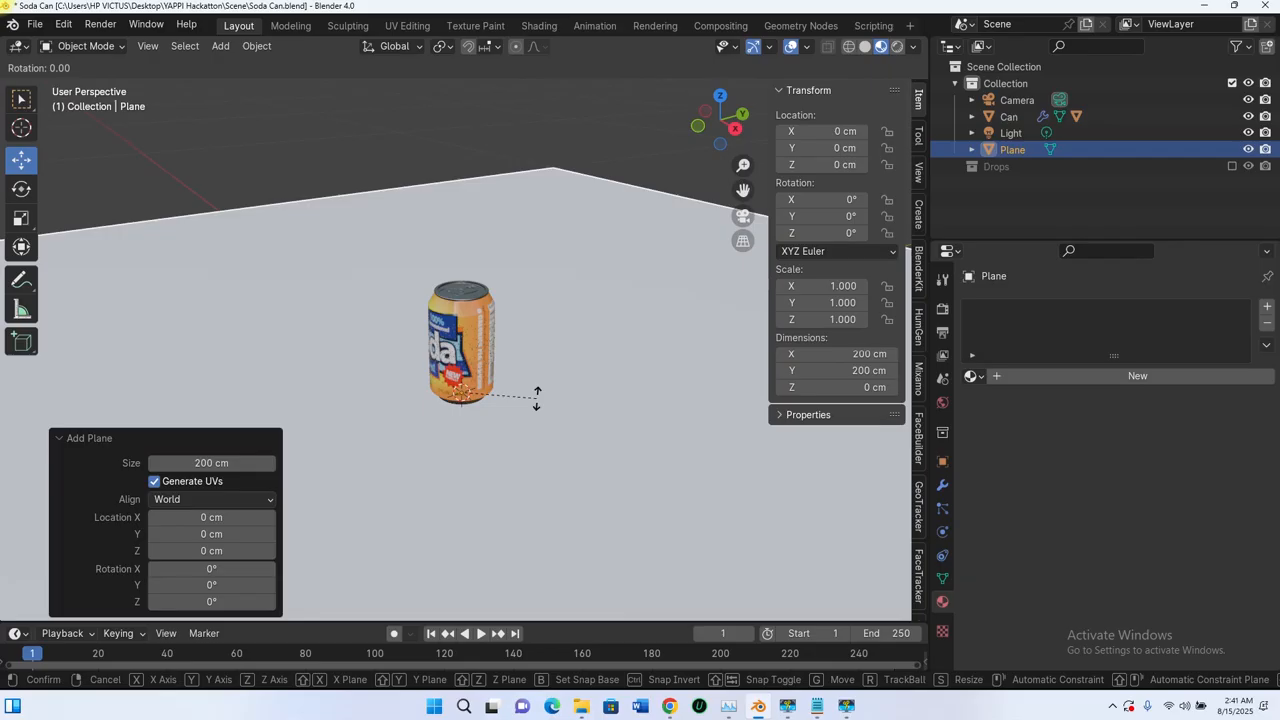
key("x")
key("Escape")
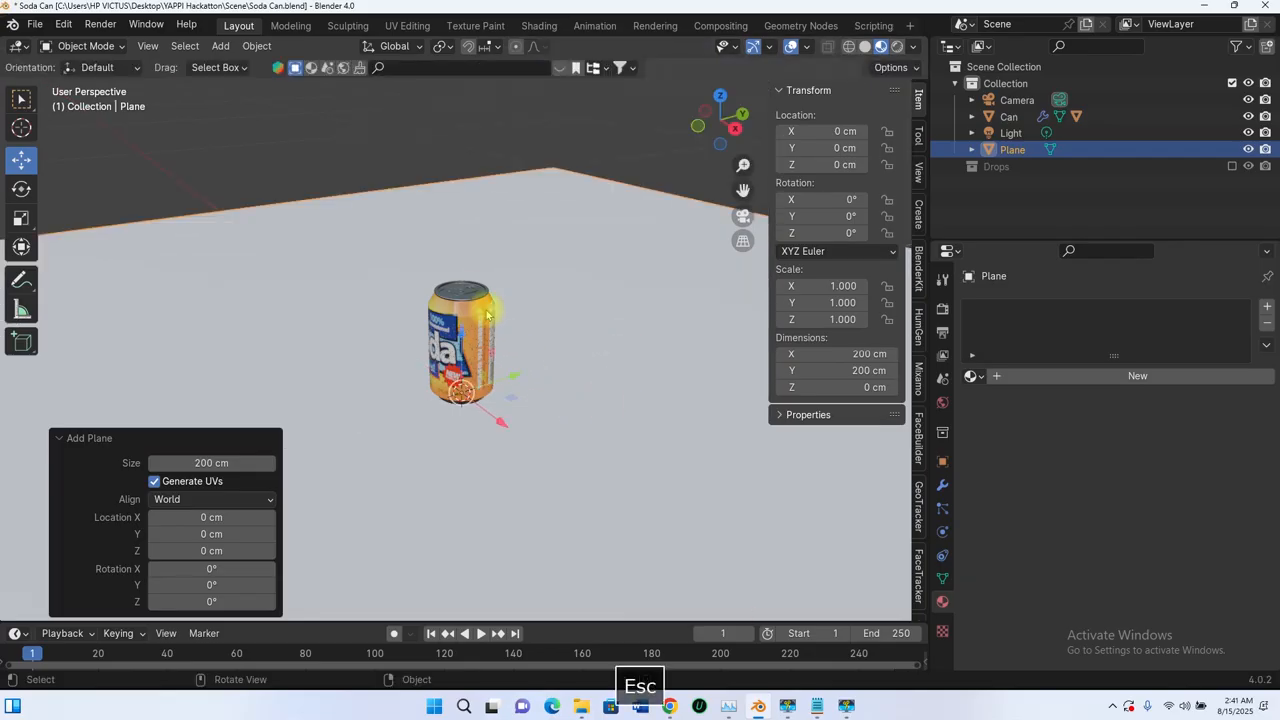
Step: Rotate the can -90° around the global X axis so it lies on its side
left_click(475, 312)
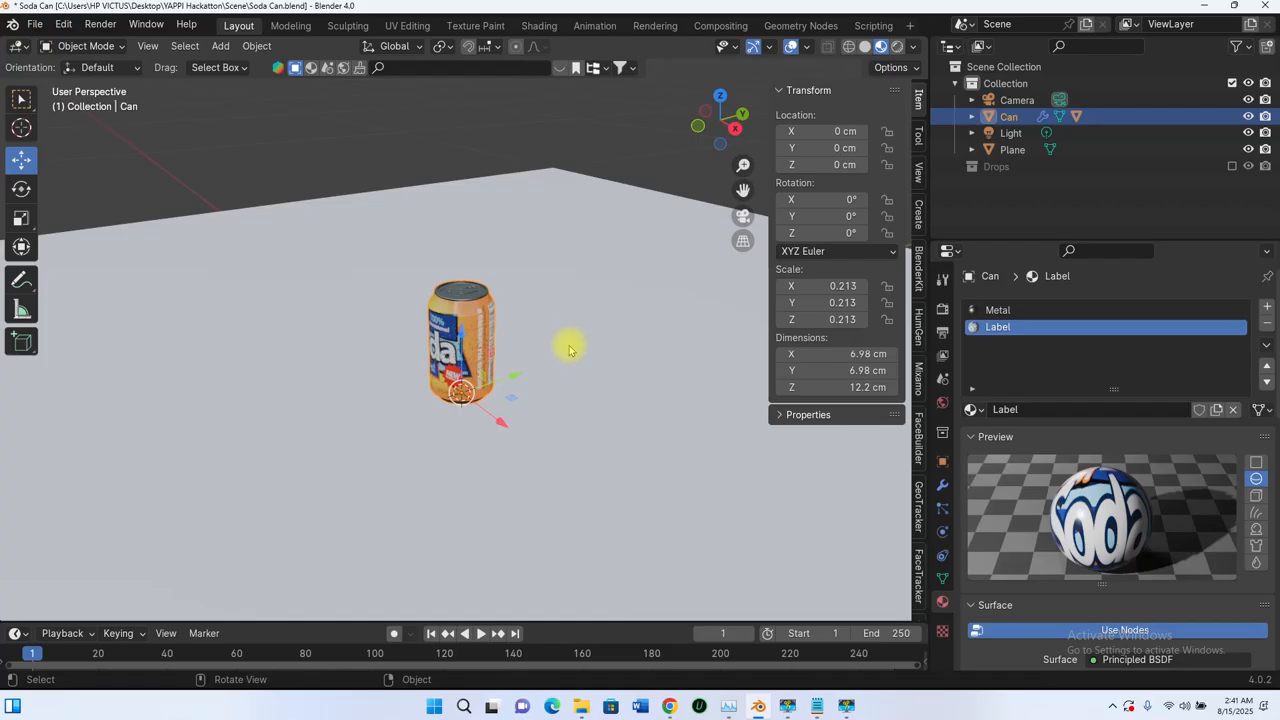
key("r")
key("x")
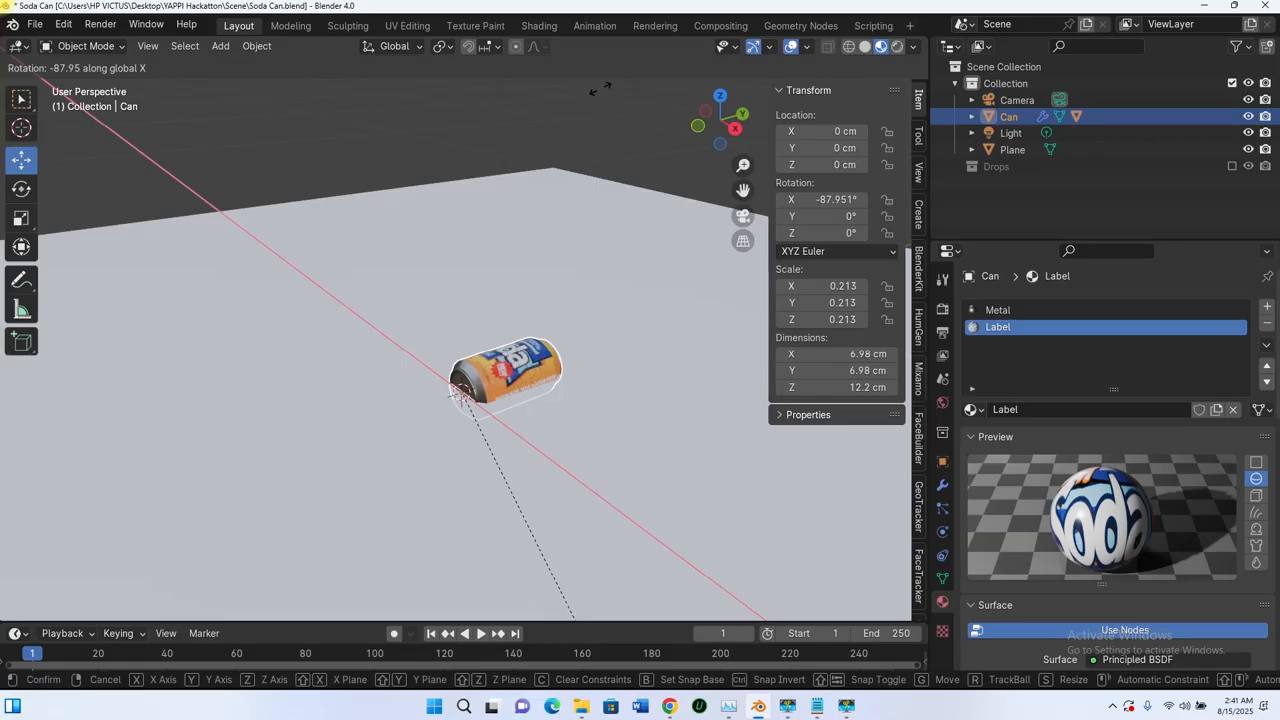
type("-90")
left_click(600, 91)
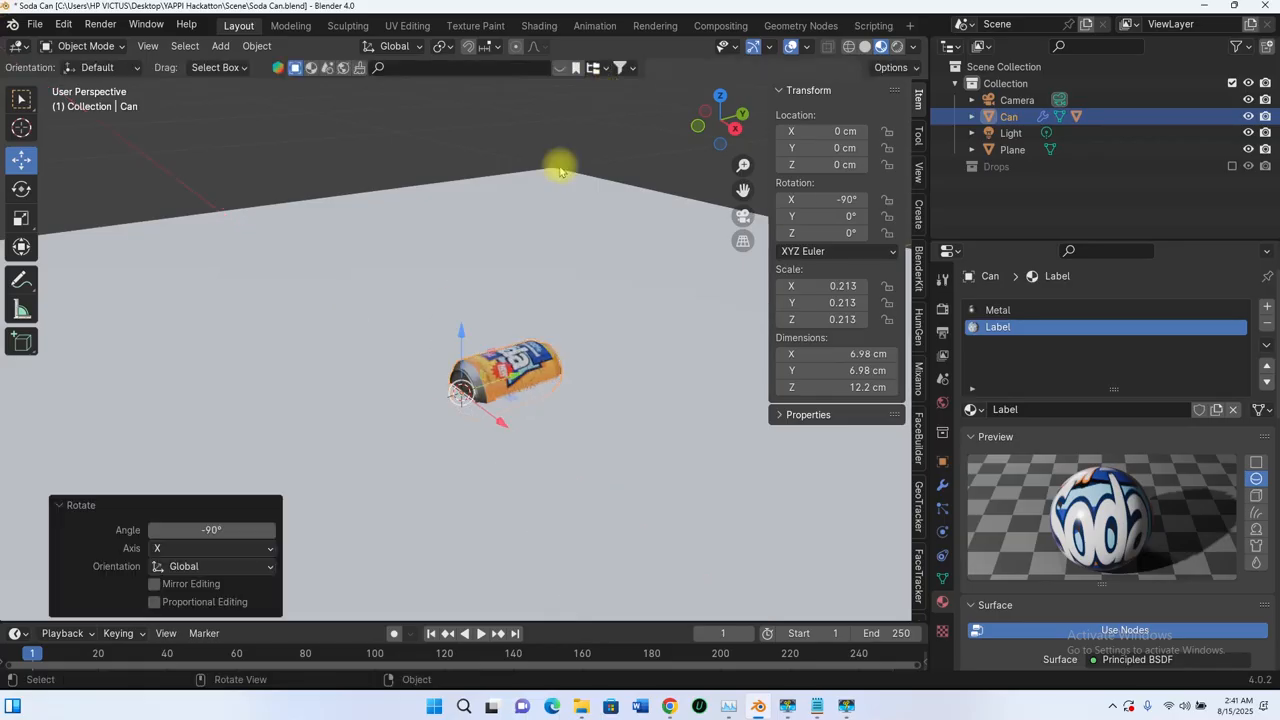
Step: Raise the can about 2.03 cm along Z and check its height above the plane from the side
middle_click_drag(560, 172, 459, 381)
left_click_drag(459, 396, 460, 370)
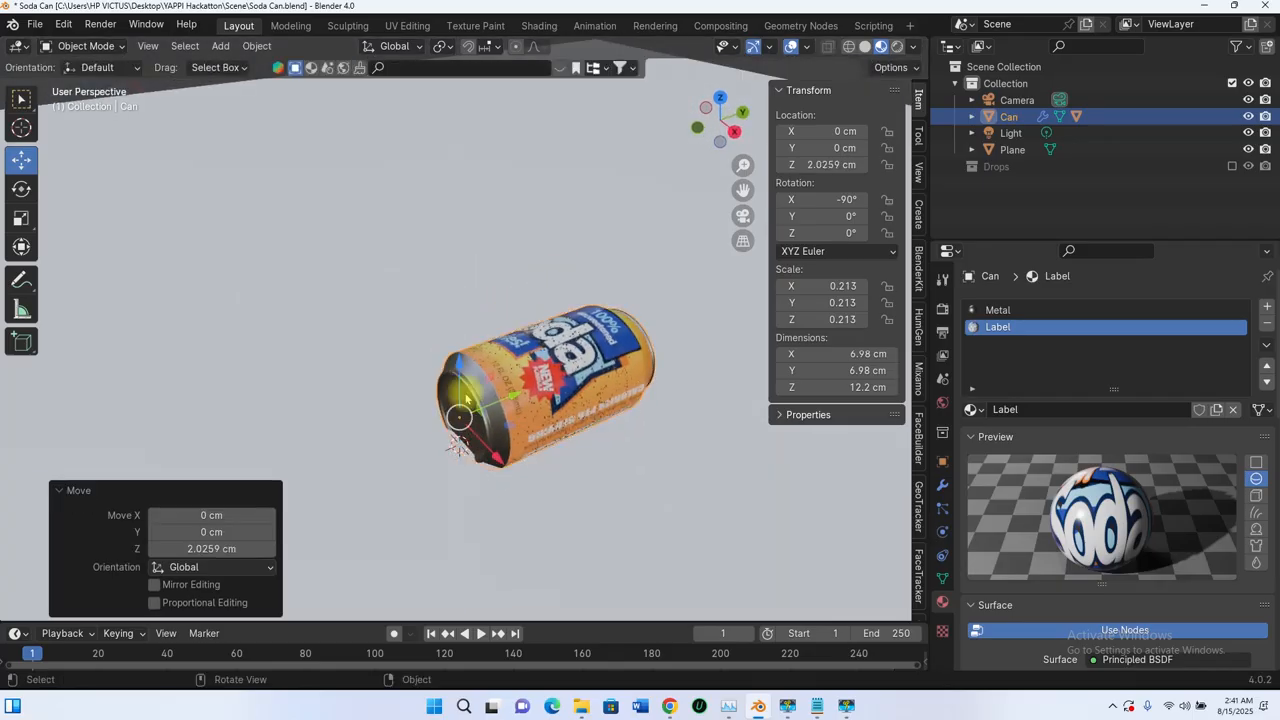
middle_click_drag(467, 396, 498, 364)
middle_click_drag(538, 432, 475, 382)
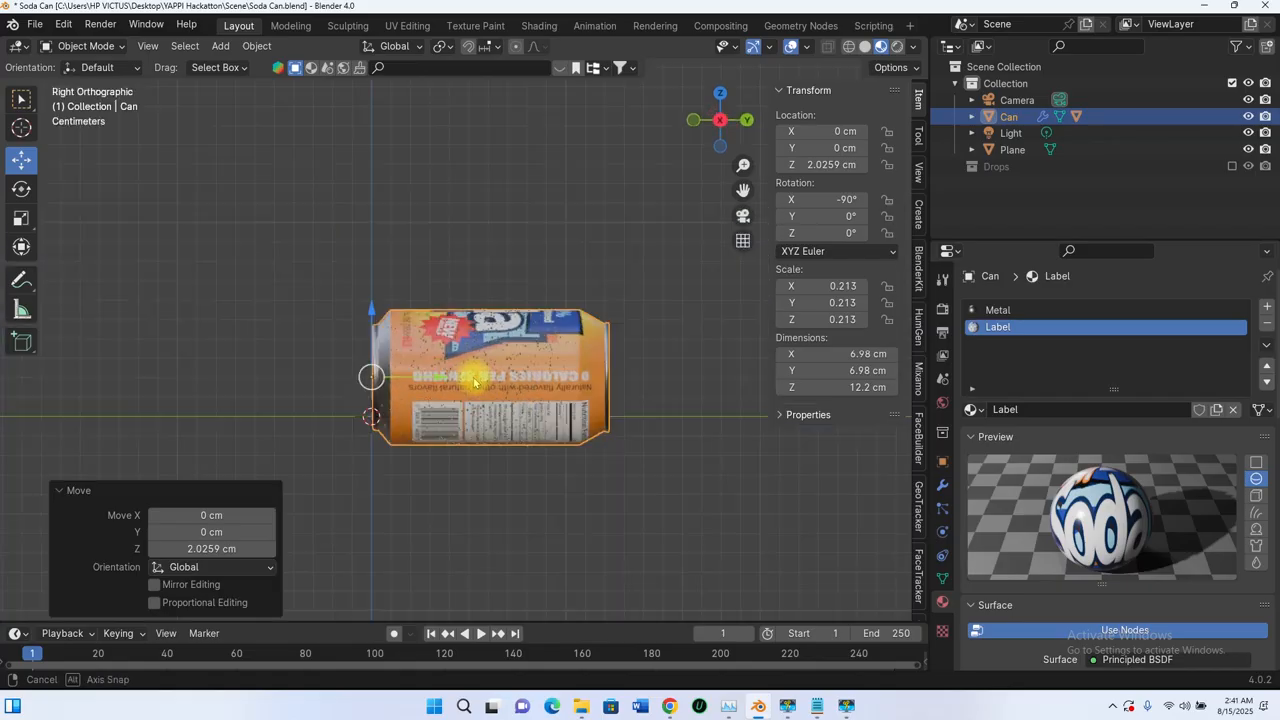
left_click_drag(369, 302, 368, 280)
middle_click_drag(377, 300, 523, 397)
key("ctrl+z")
Step: In the right orthographic view, raise the lying can along Z to about 3.54 cm so it rests on the plane
key("KP_3")
left_click_drag(371, 317, 366, 285)
middle_click_drag(366, 285, 516, 440)
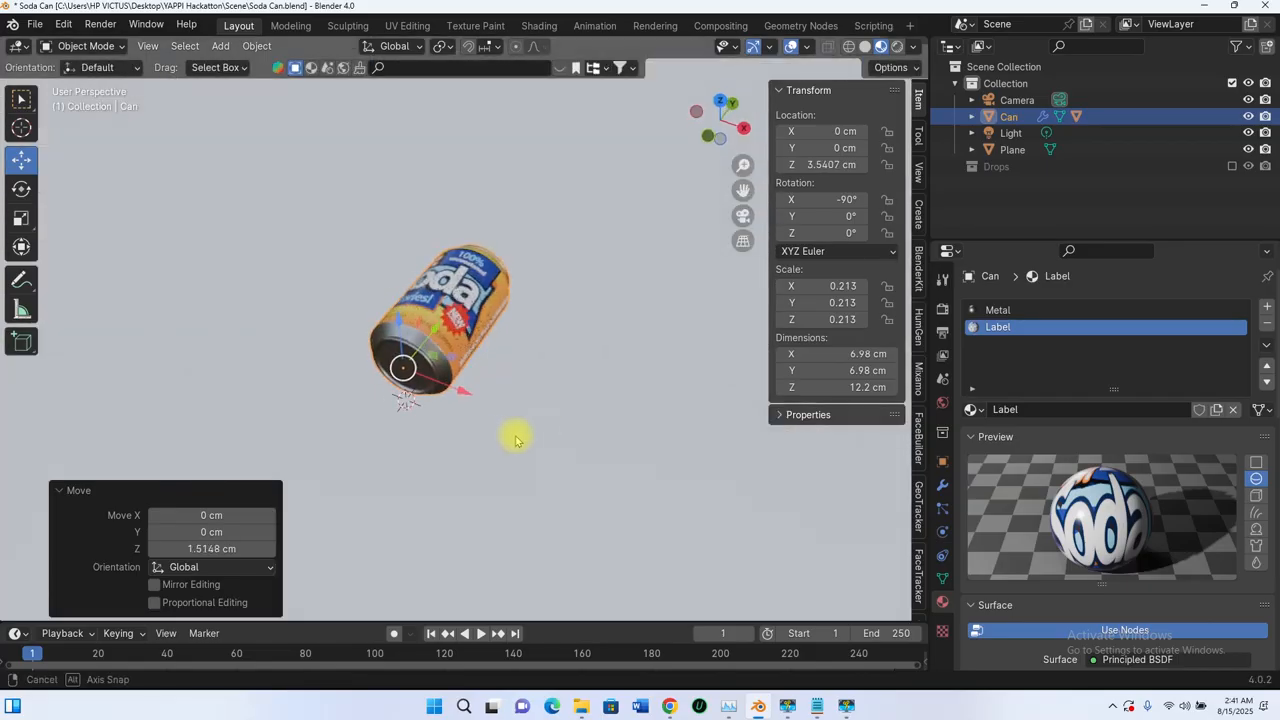
Step: Rotate the lying can around the global Y axis to about 49.6° so the Diet Soda label faces up
middle_click_drag(495, 395, 506, 441)
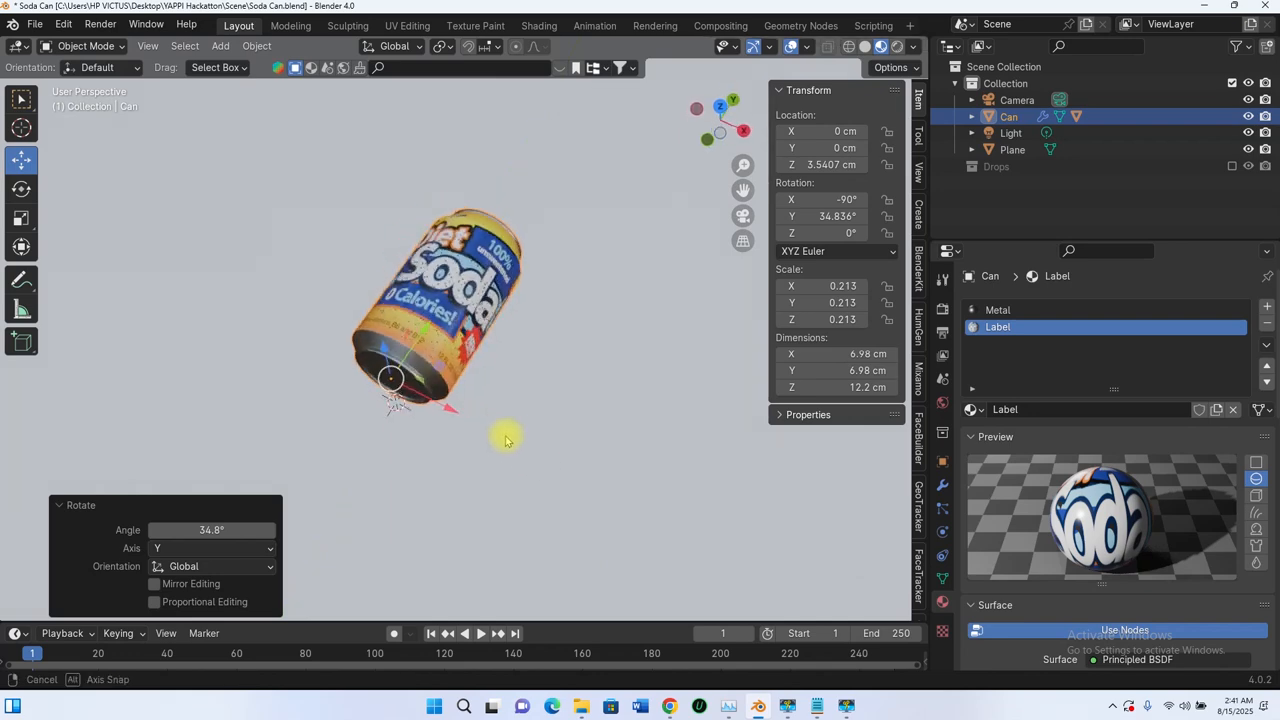
key("r")
key("y")
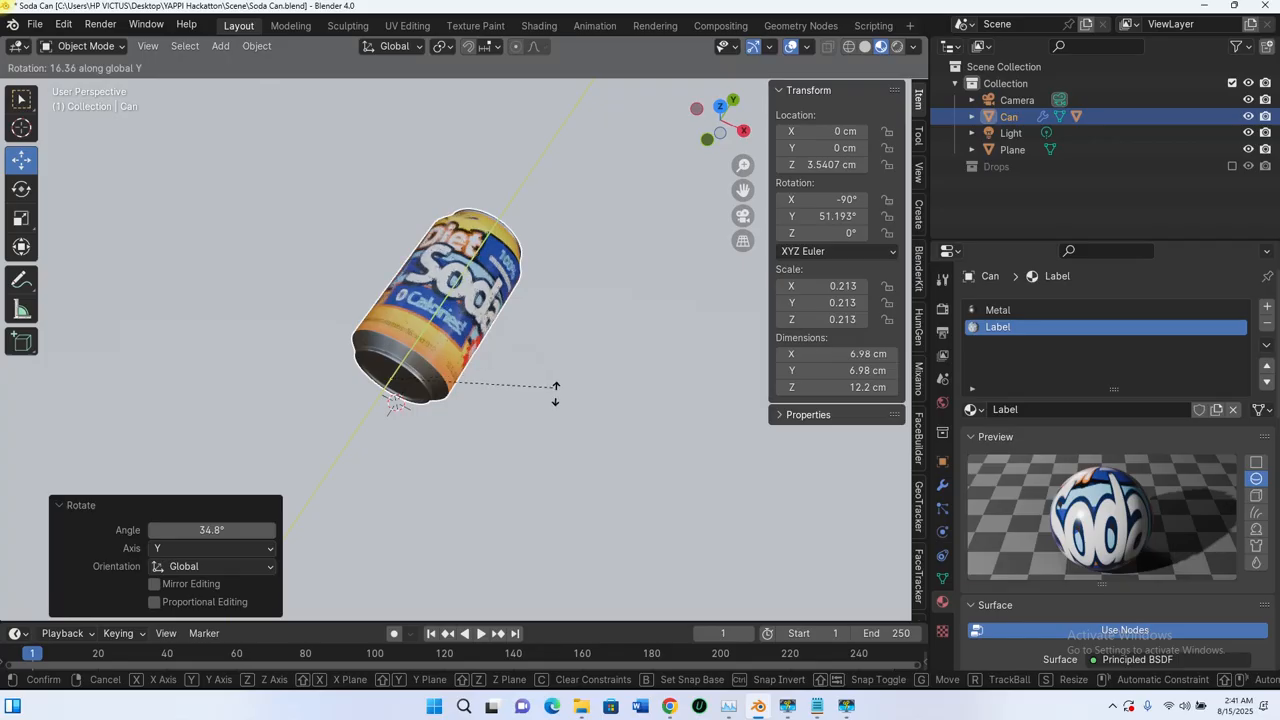
left_click(540, 372)
middle_click_drag(530, 362, 500, 330)
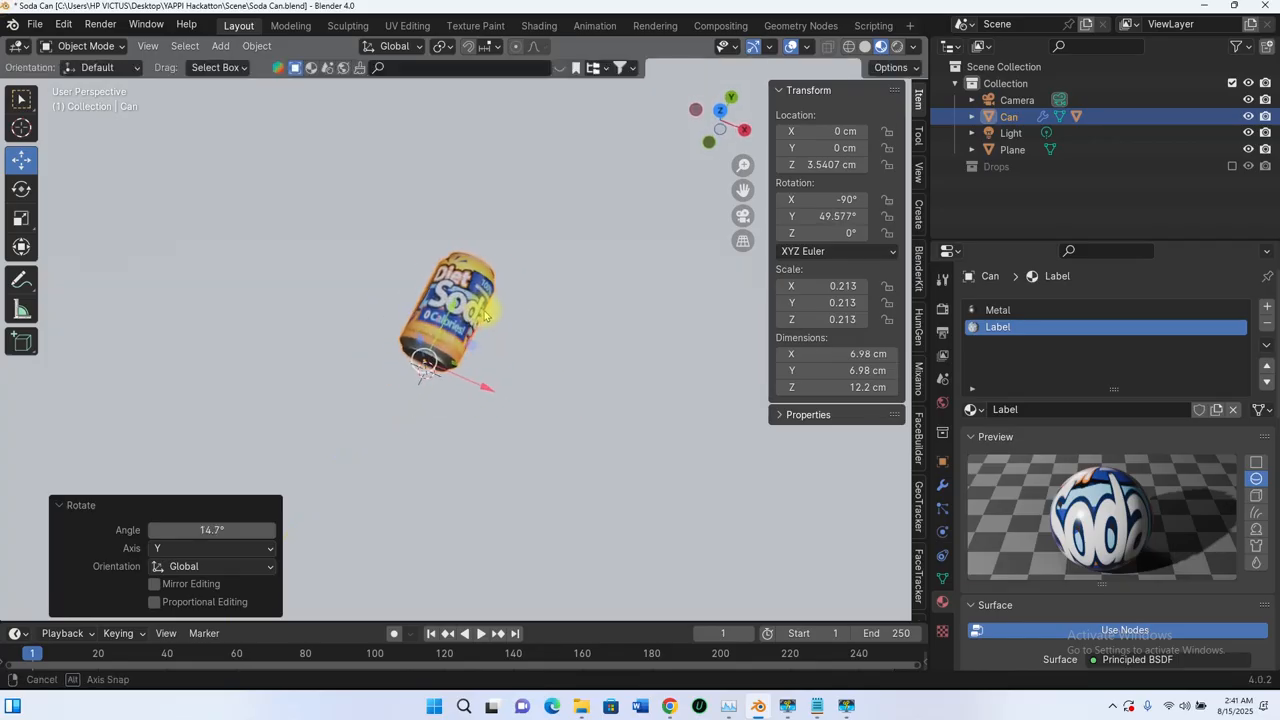
middle_click_drag(455, 383, 493, 343)
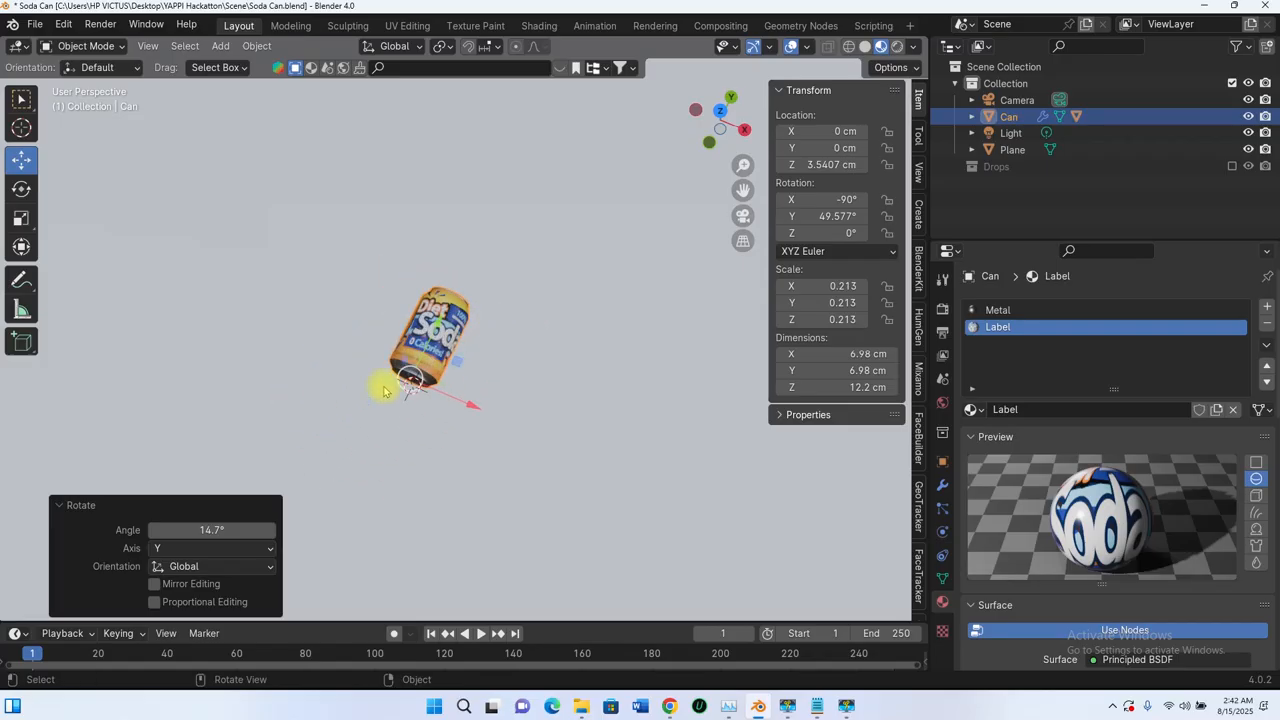
Step: Frame the can from above at an angle and align the scene camera to that view
scroll(530, 335, "down", 3)
middle_click_drag(533, 337, 570, 307, "shift")
scroll(556, 330, "up", 2)
scroll(561, 330, "down", 8)
left_click(1014, 100)
scroll(514, 357, "down", 3)
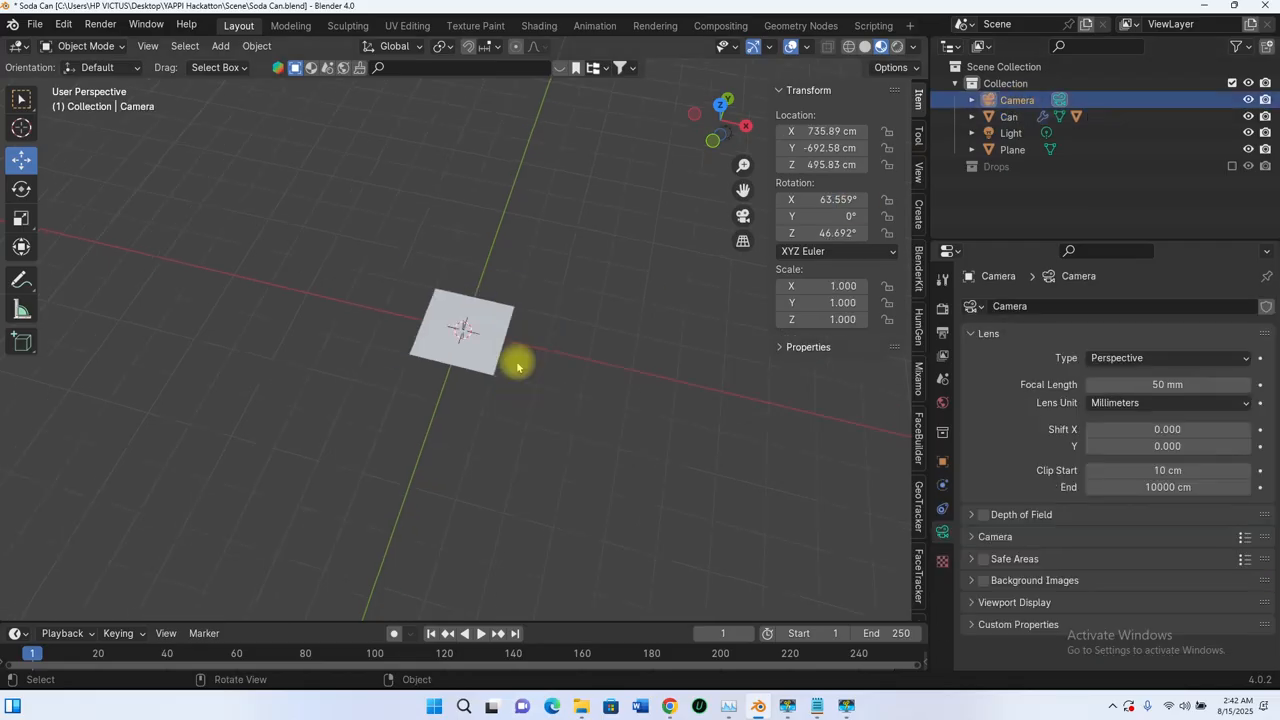
mouse_move(514, 357)
middle_mouse_down()
mouse_move(366, 297)
mouse_move(424, 313)
mouse_move(490, 369)
mouse_move(486, 331)
mouse_move(438, 320)
mouse_move(543, 360)
mouse_move(460, 335)
mouse_move(445, 392)
mouse_move(472, 314)
mouse_move(513, 373)
middle_mouse_up()
scroll(481, 350, "up", 6)
scroll(437, 320, "up", 4)
scroll(468, 327, "up", 8)
scroll(490, 367, "up", 5)
scroll(497, 366, "down", 1)
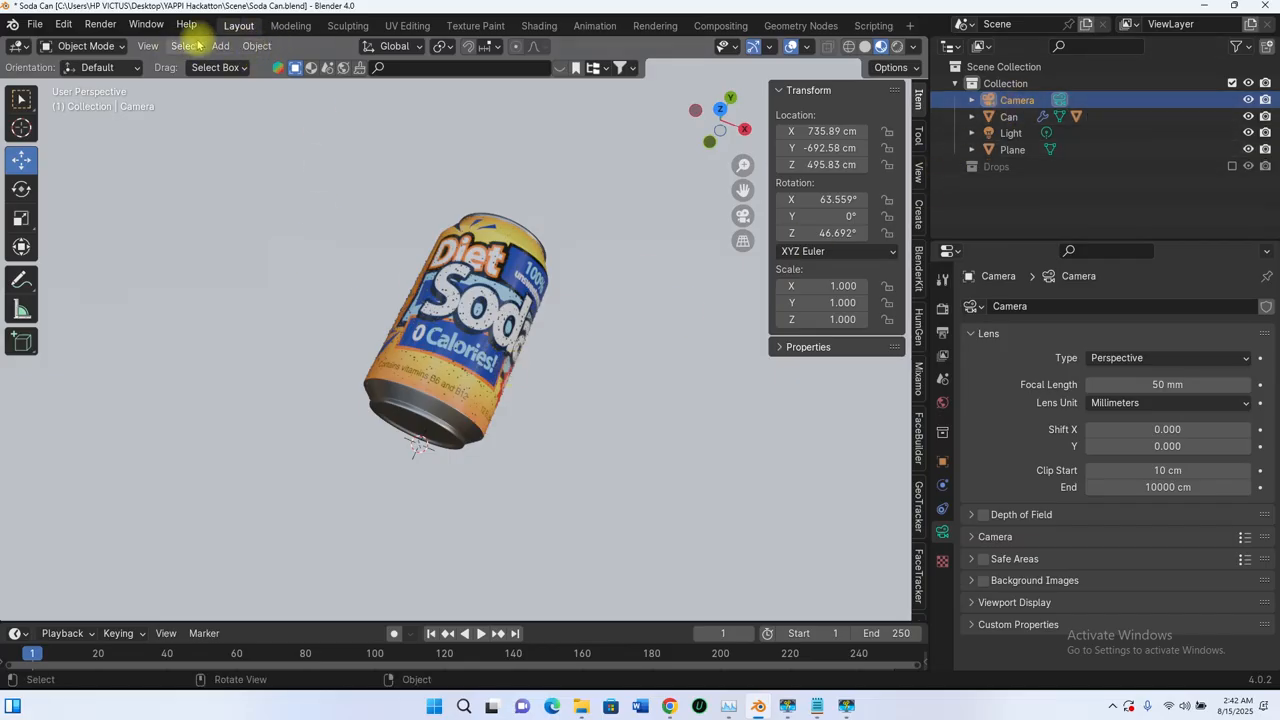
left_click(257, 47)
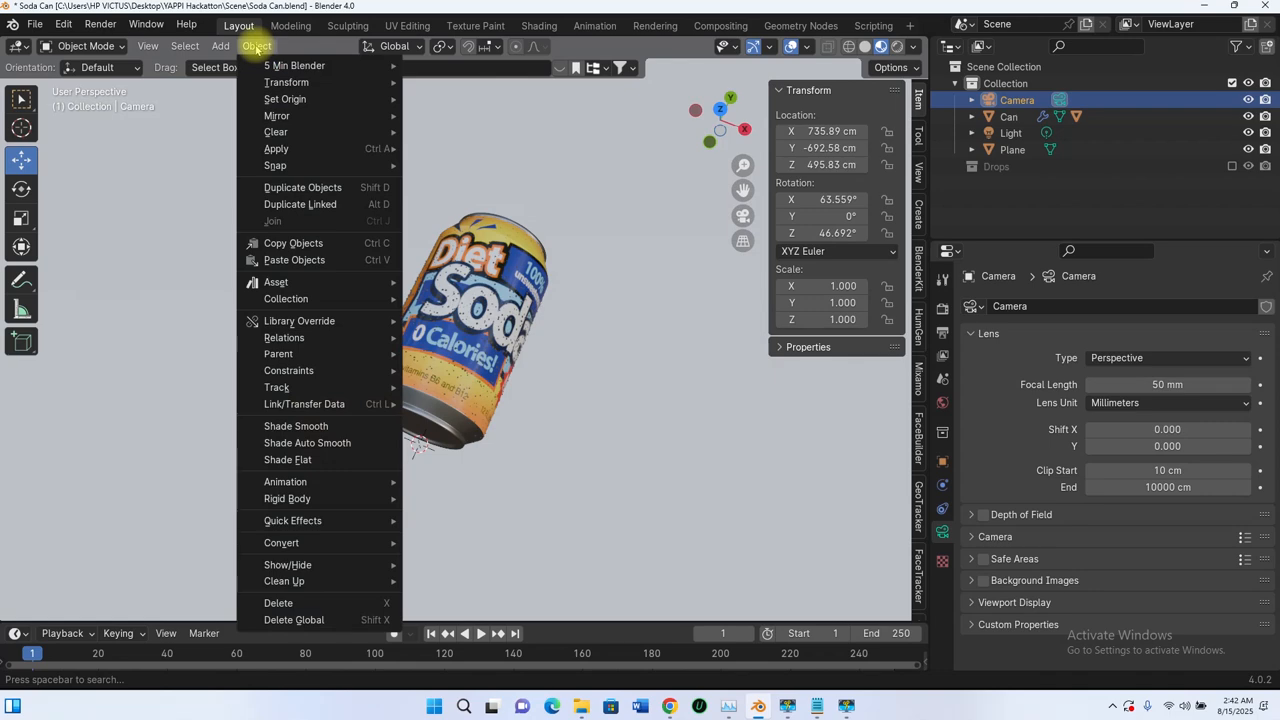
mouse_move(152, 47)
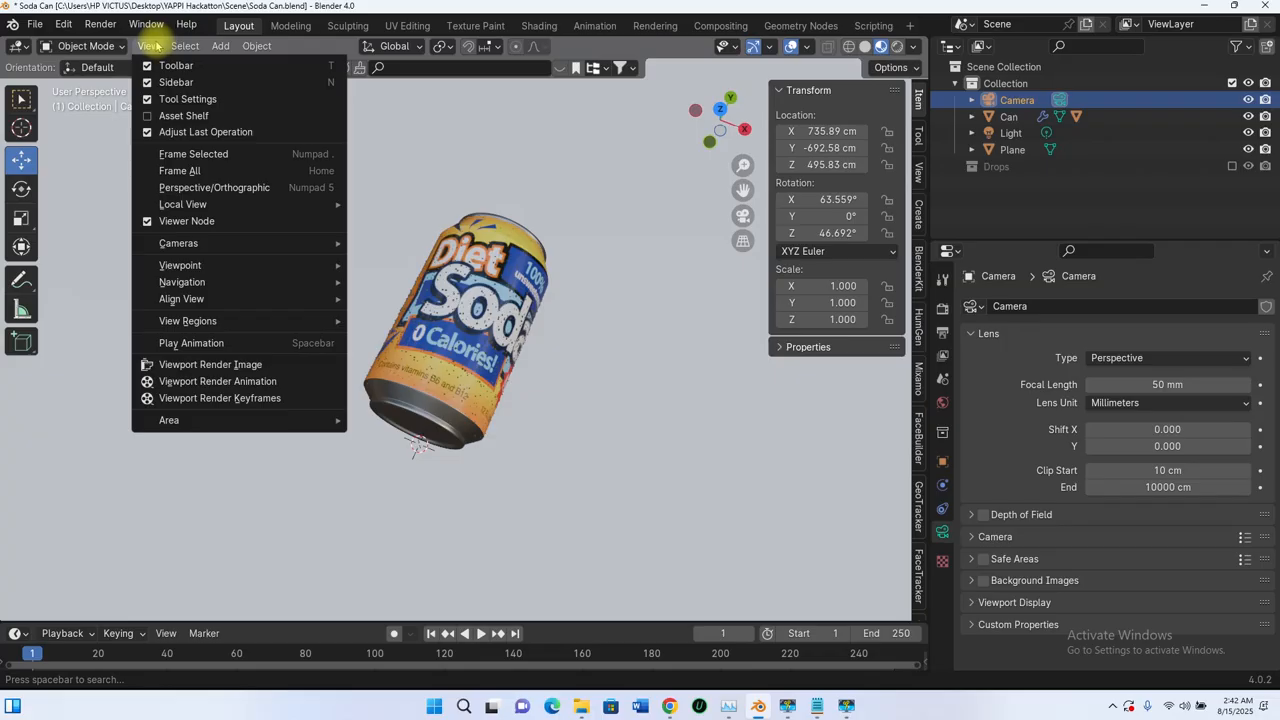
mouse_move(190, 300)
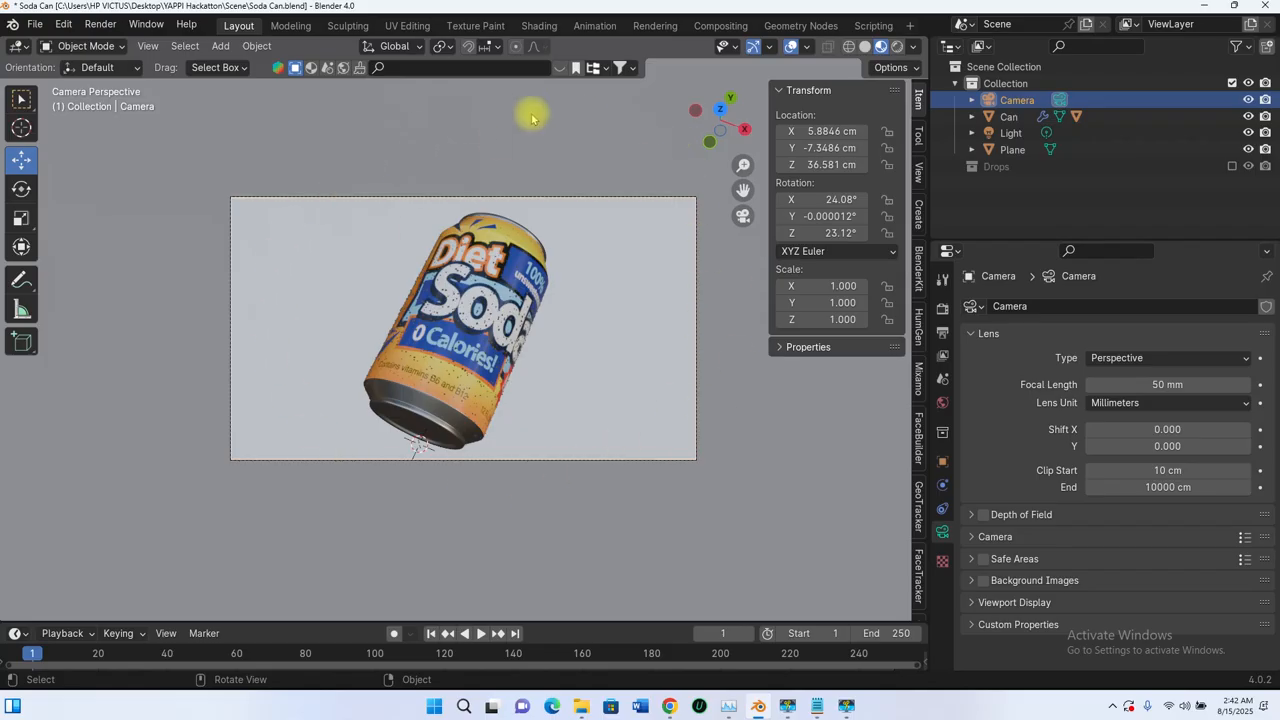
Step: Set the output resolution to 2000 × 2000 px for a square render
left_click(943, 338)
left_click(1178, 330)
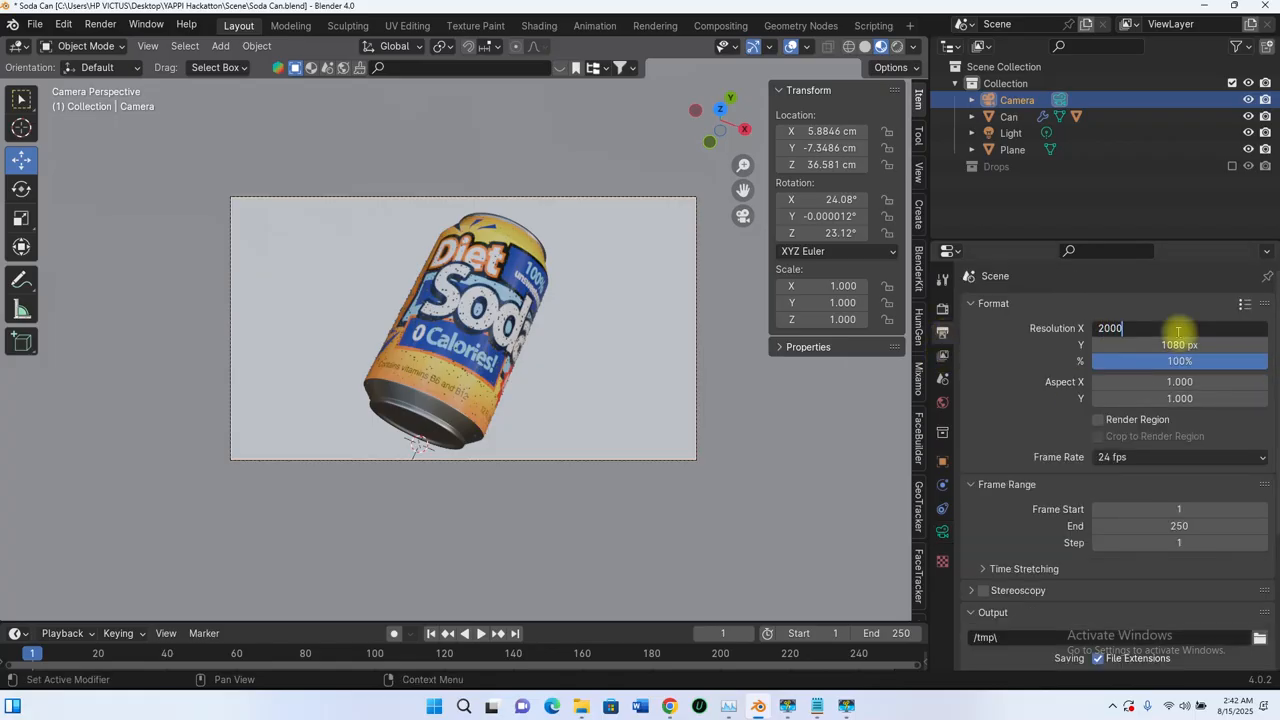
key("Tab")
type("2")
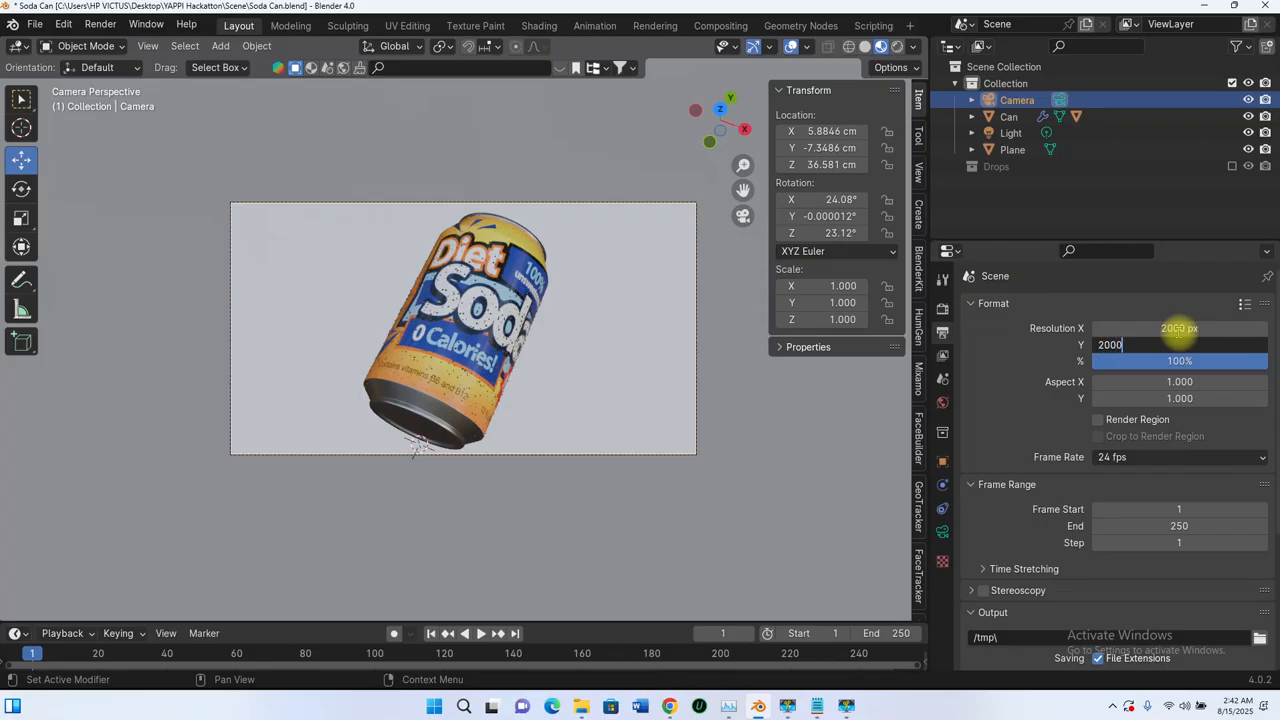
type("000")
key("Return")
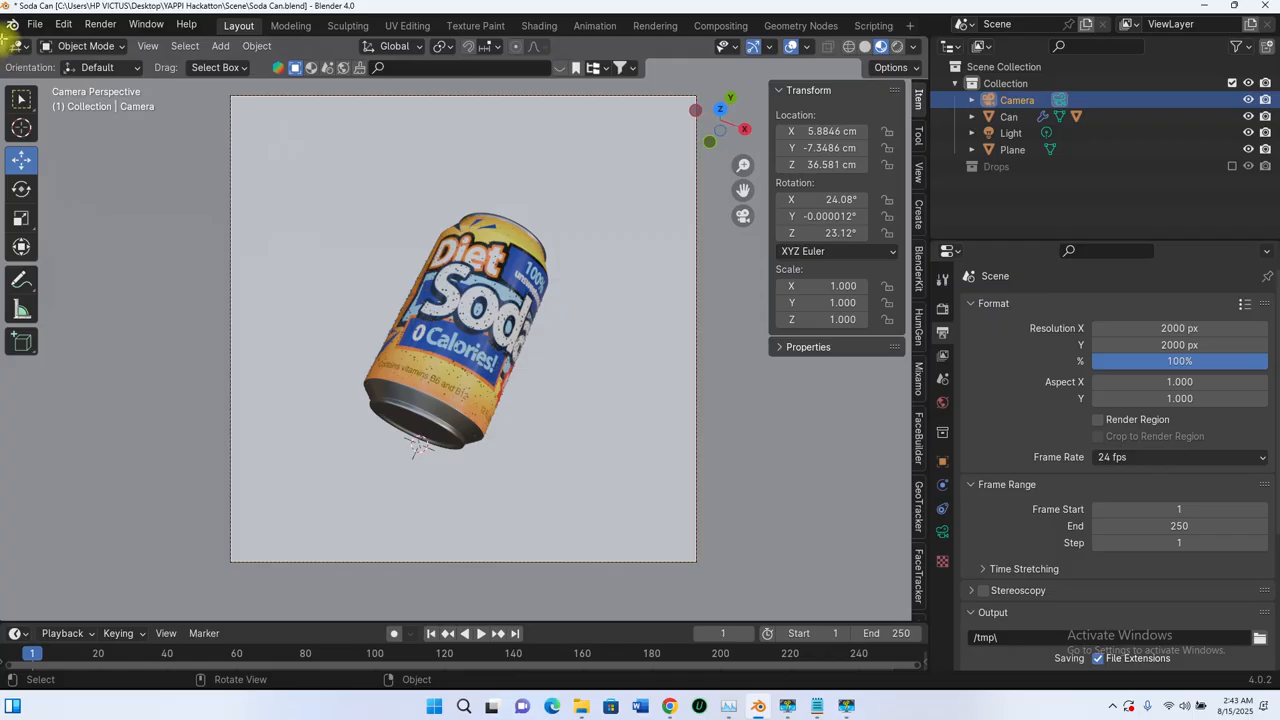
Step: Split the 3D viewport into two side by side and hide the sidebar, toolbar, gizmos and overlays in the new one
left_click_drag(3, 41, 437, 100)
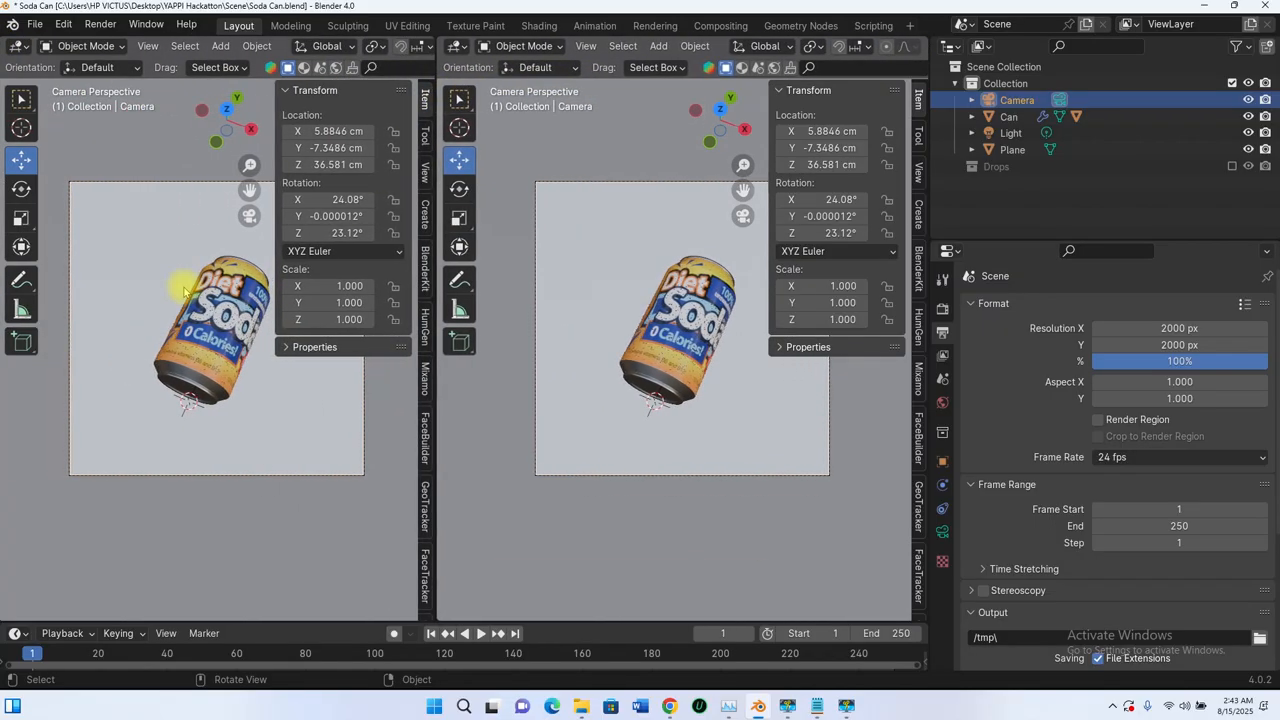
key("n")
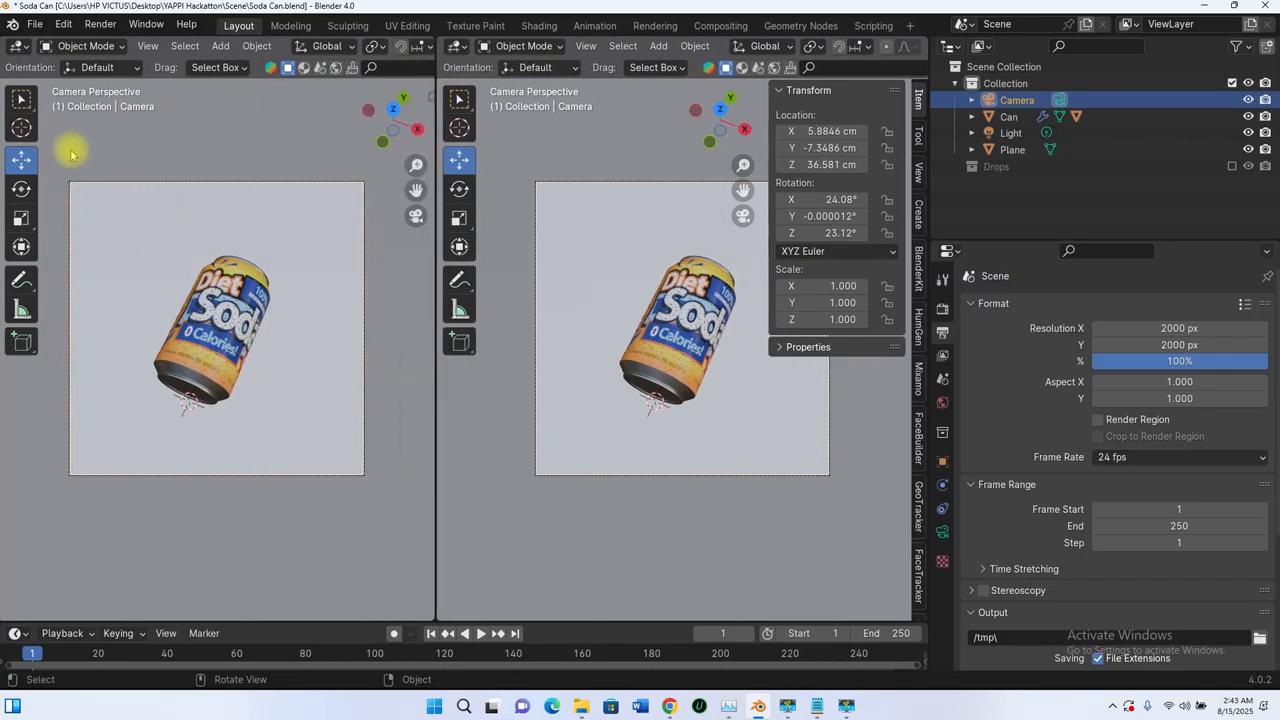
key("t")
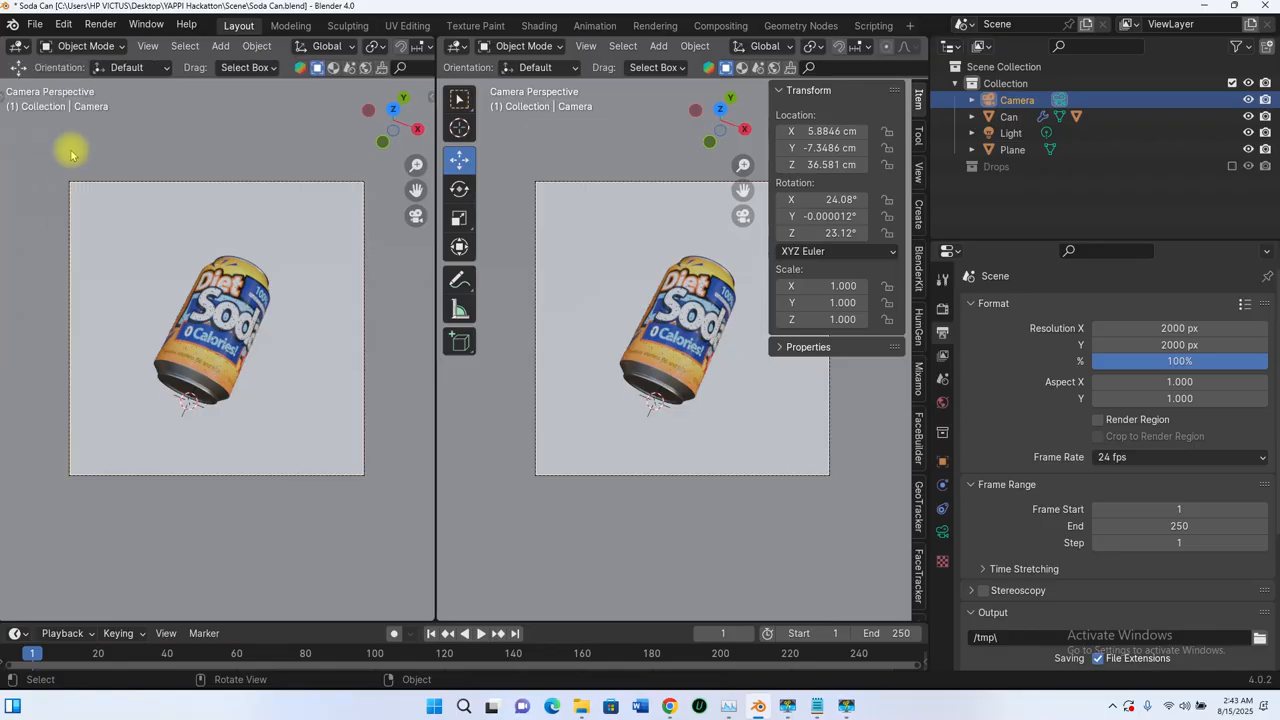
scroll(268, 48, "down", 5)
scroll(268, 48, "down", 2)
left_click(260, 47)
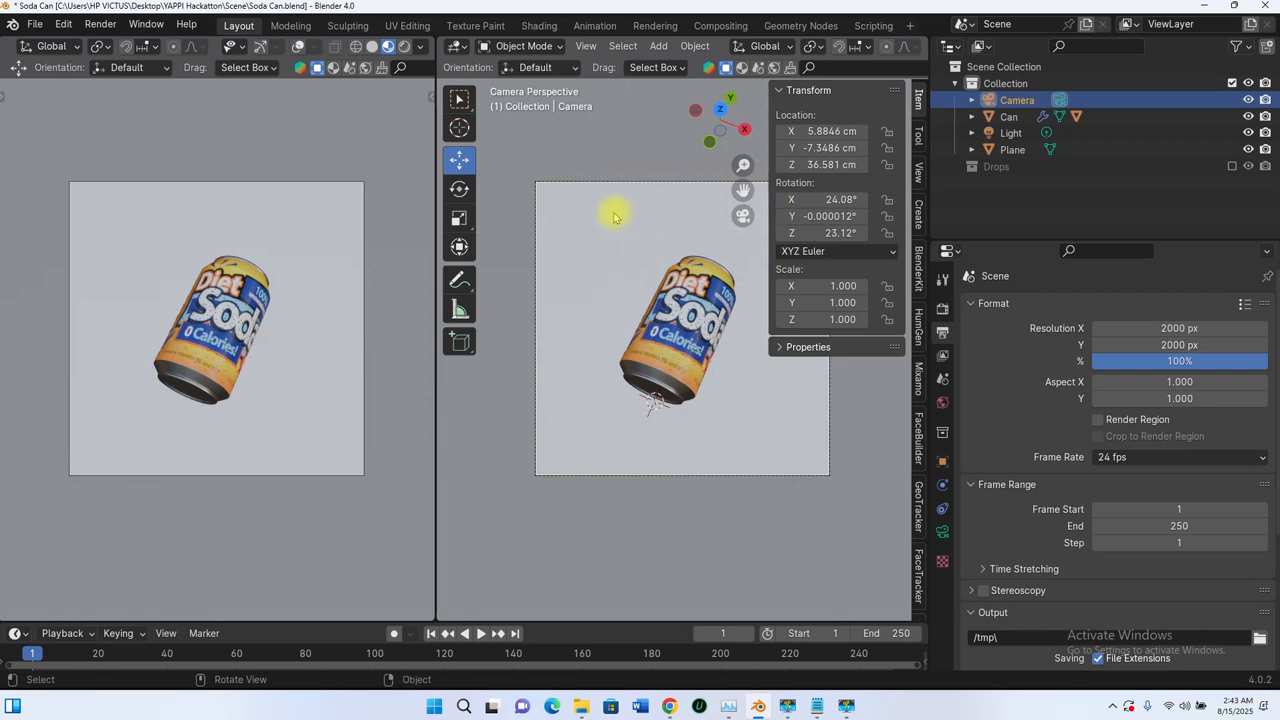
Step: Shift the camera about 4.69 cm along X from the working viewport and set the camera viewport to rendered shading
key("n")
middle_click_drag(615, 216, 648, 288)
middle_click_drag(731, 371, 768, 385)
left_click_drag(751, 371, 768, 372)
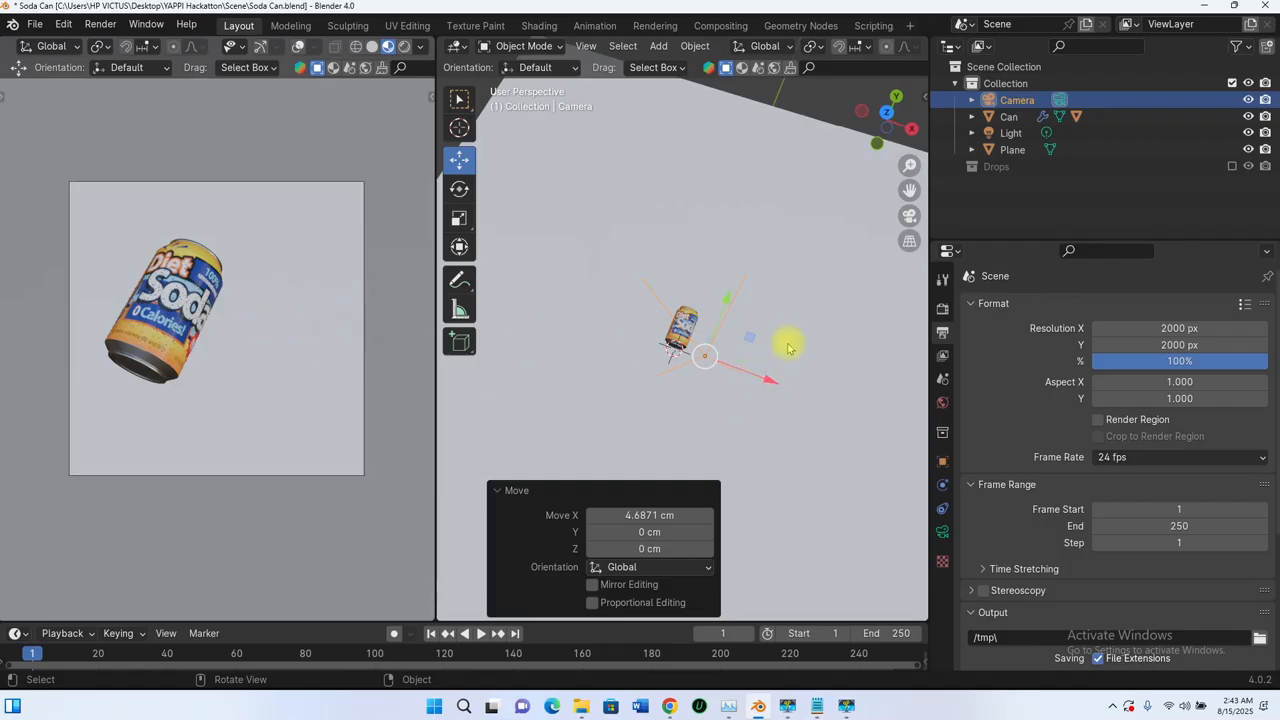
scroll(700, 290, "down", 5)
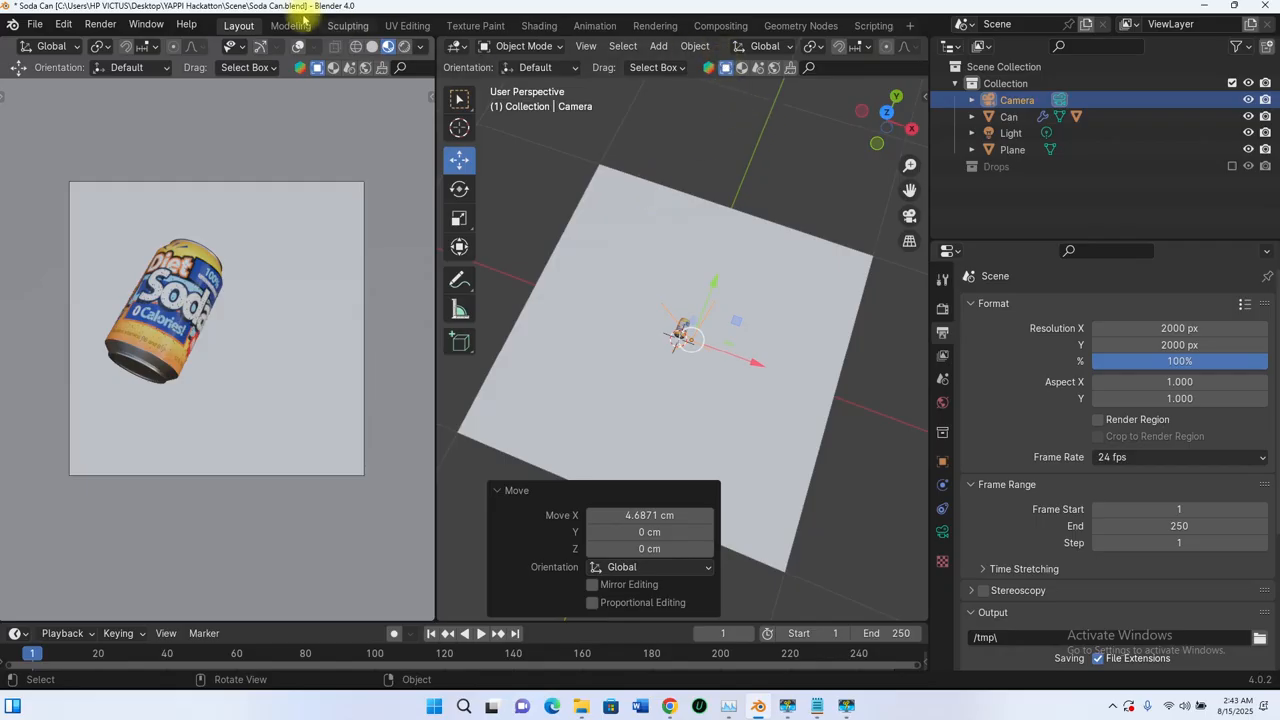
left_click(404, 47)
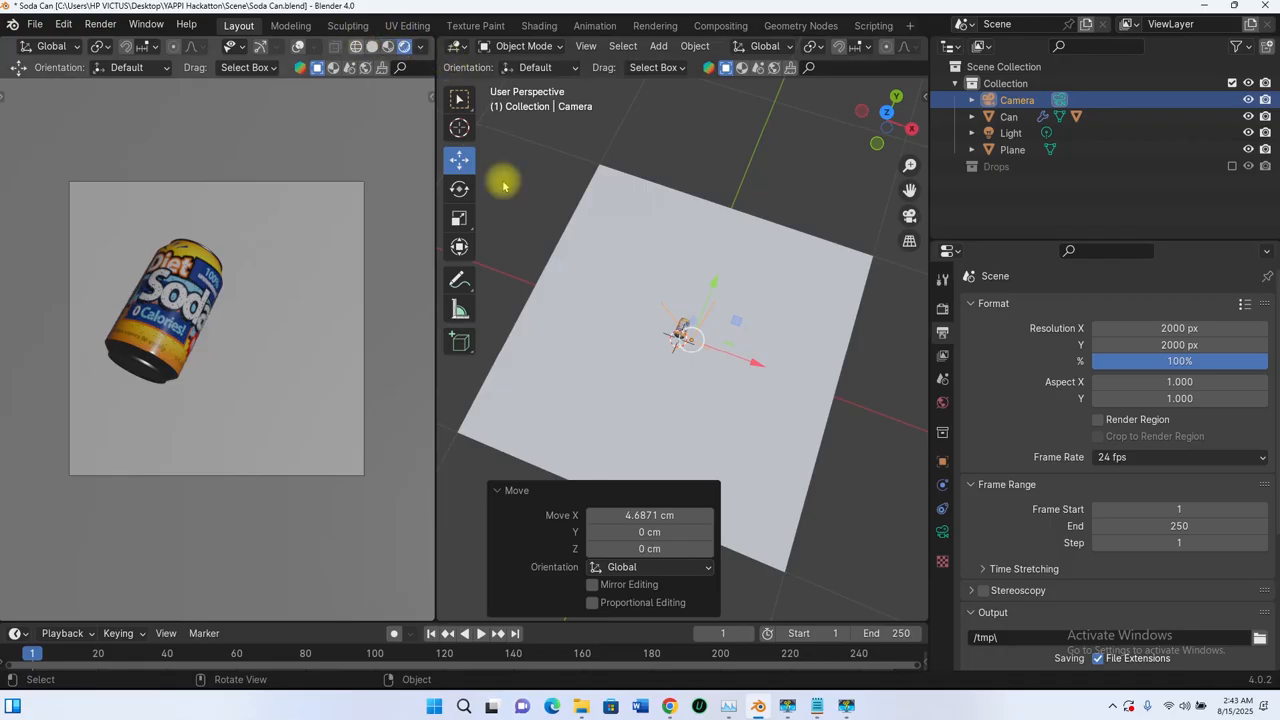
Step: Select the scene light and move it about -676.8 cm along X toward the can
scroll(663, 297, "down", 5)
mouse_move(663, 297)
middle_mouse_down()
mouse_move(640, 288)
mouse_move(654, 286)
middle_mouse_up()
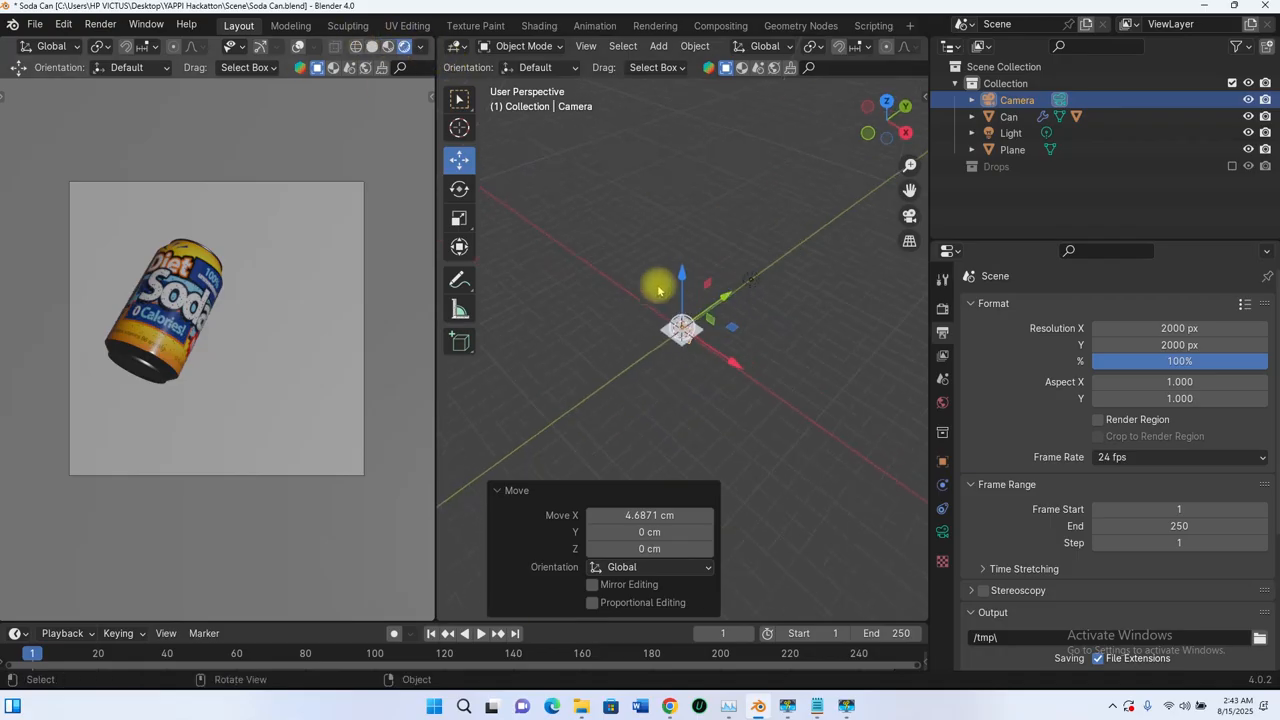
left_click(757, 280)
middle_click_drag(757, 280, 836, 307)
left_click_drag(836, 307, 697, 298)
middle_click_drag(738, 360, 646, 240)
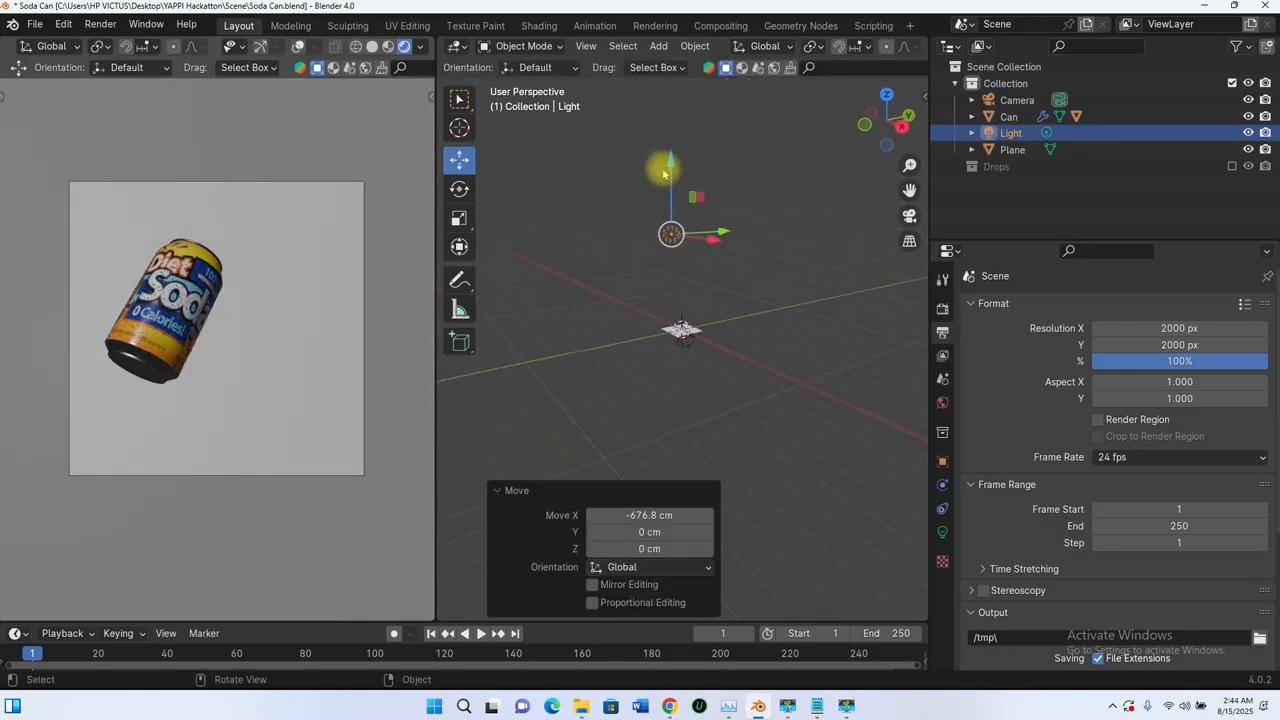
Step: Lower the light along Z above the can, shift it about 31.1 cm along X and drop it another 45.55 cm
key("g")
key("z")
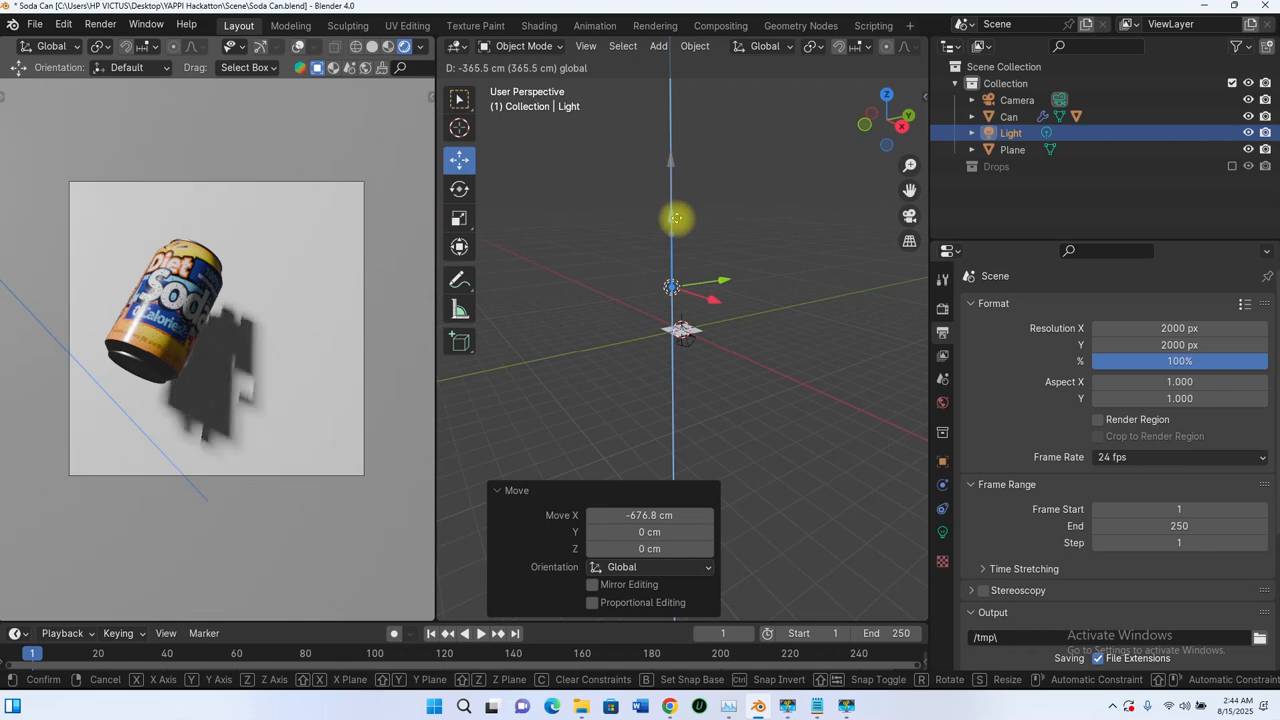
left_click(677, 216)
middle_click_drag(733, 373, 683, 272)
key("g")
left_click(680, 284)
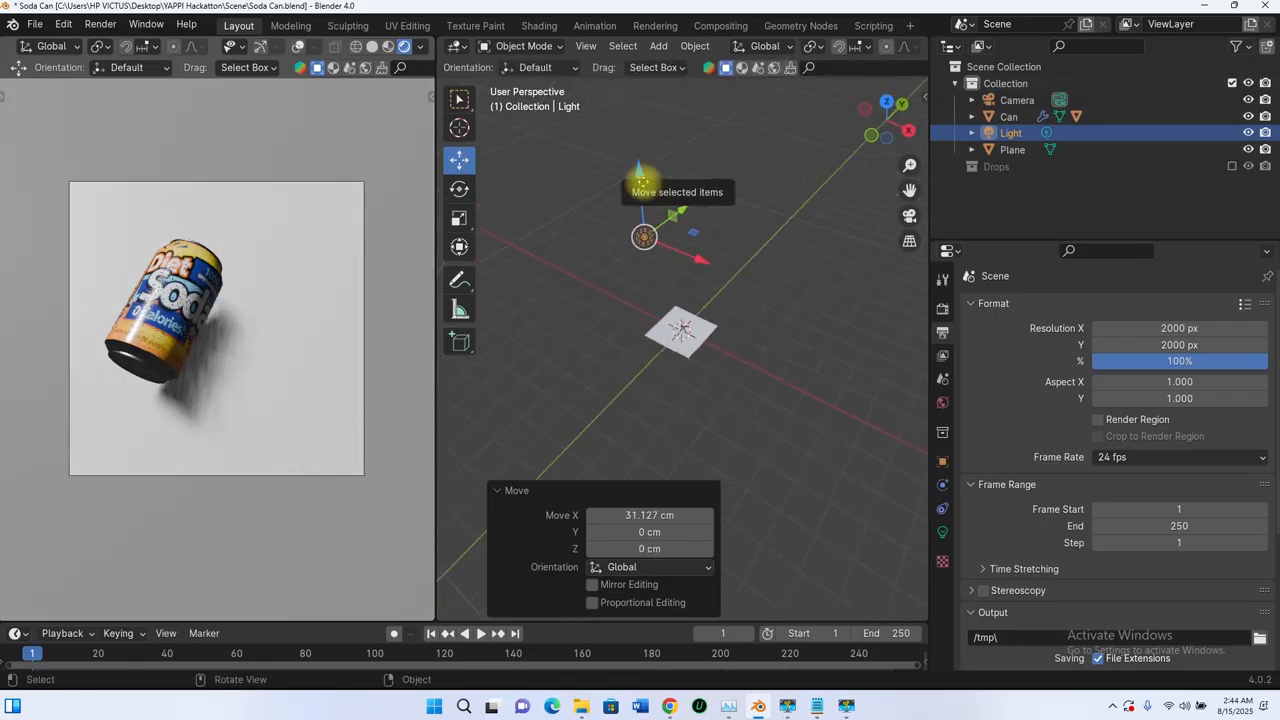
left_click_drag(640, 177, 641, 187)
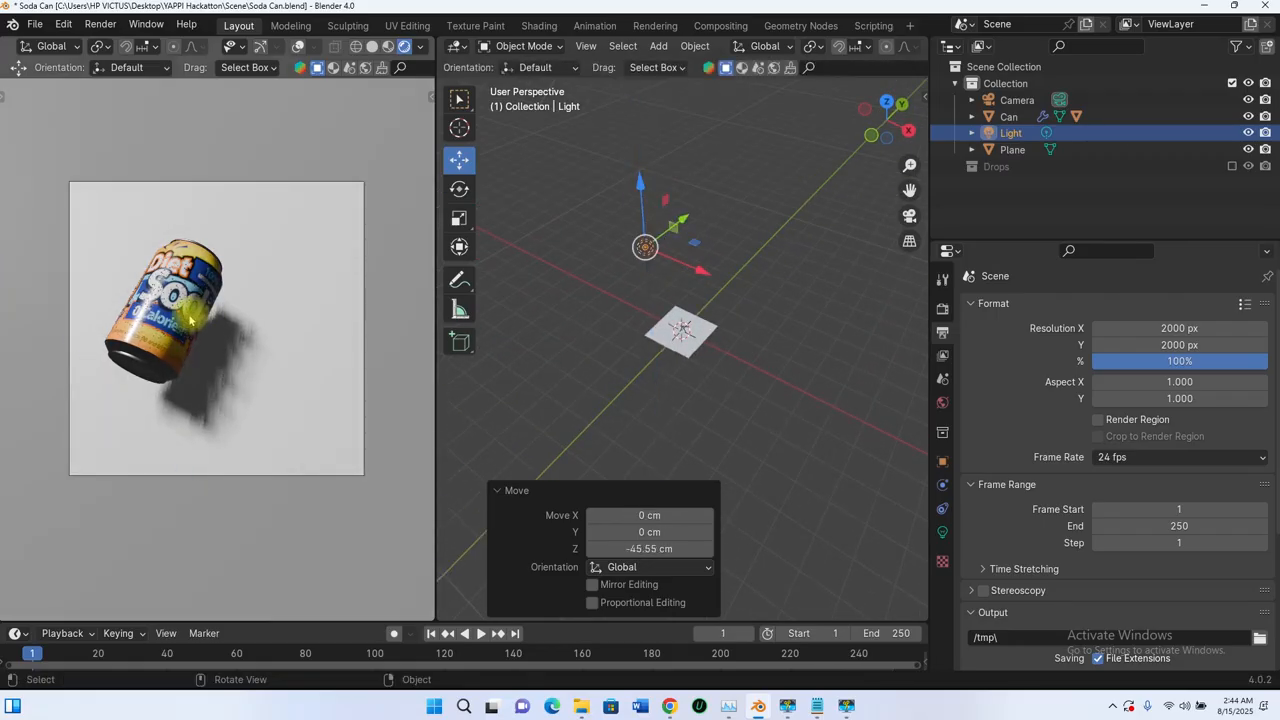
Step: Switch the render engine from EEVEE to Cycles
left_click(942, 309)
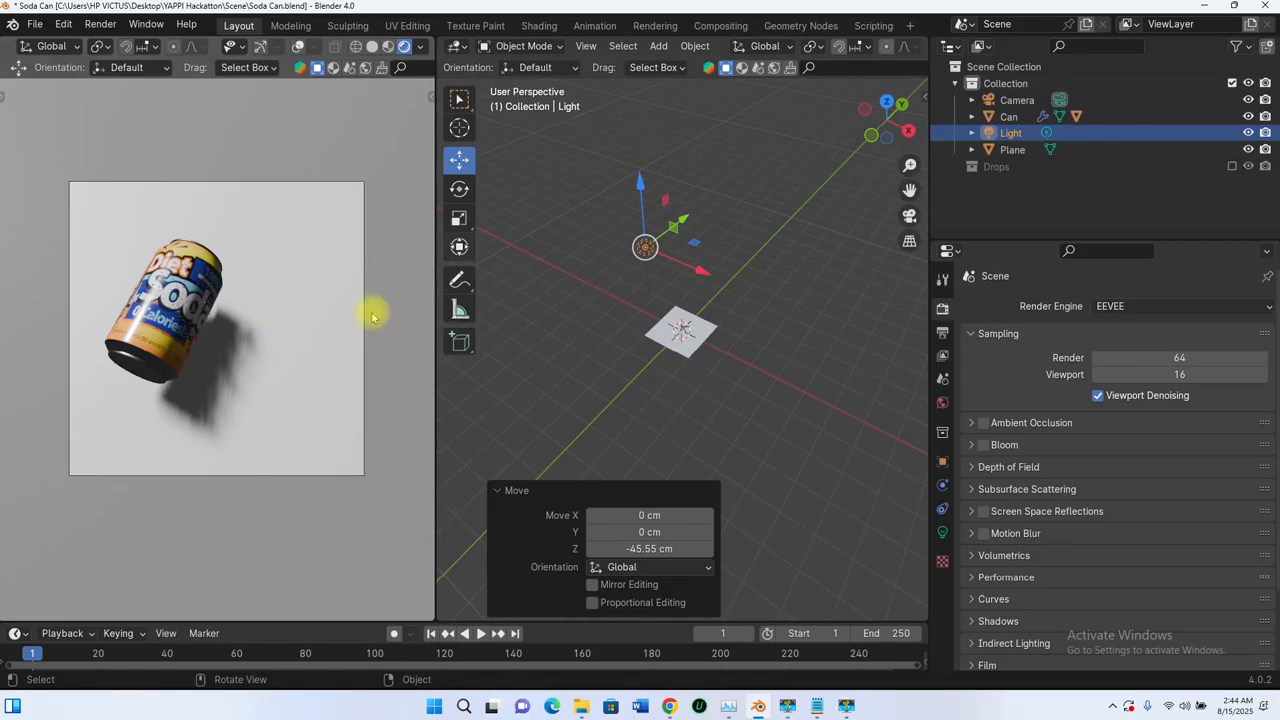
left_click(1128, 310)
left_click(1105, 361)
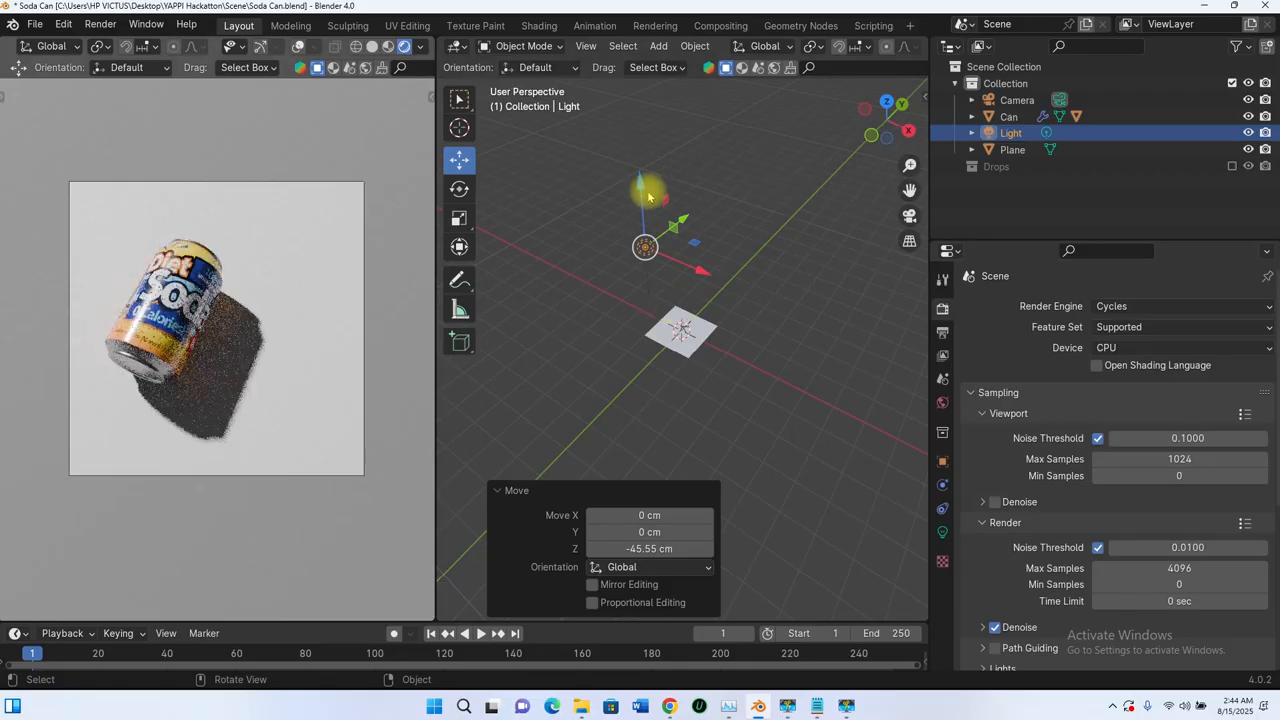
Step: Lower the light about 56.2 cm along Z and save the Soda Can file
left_click_drag(657, 229, 711, 271)
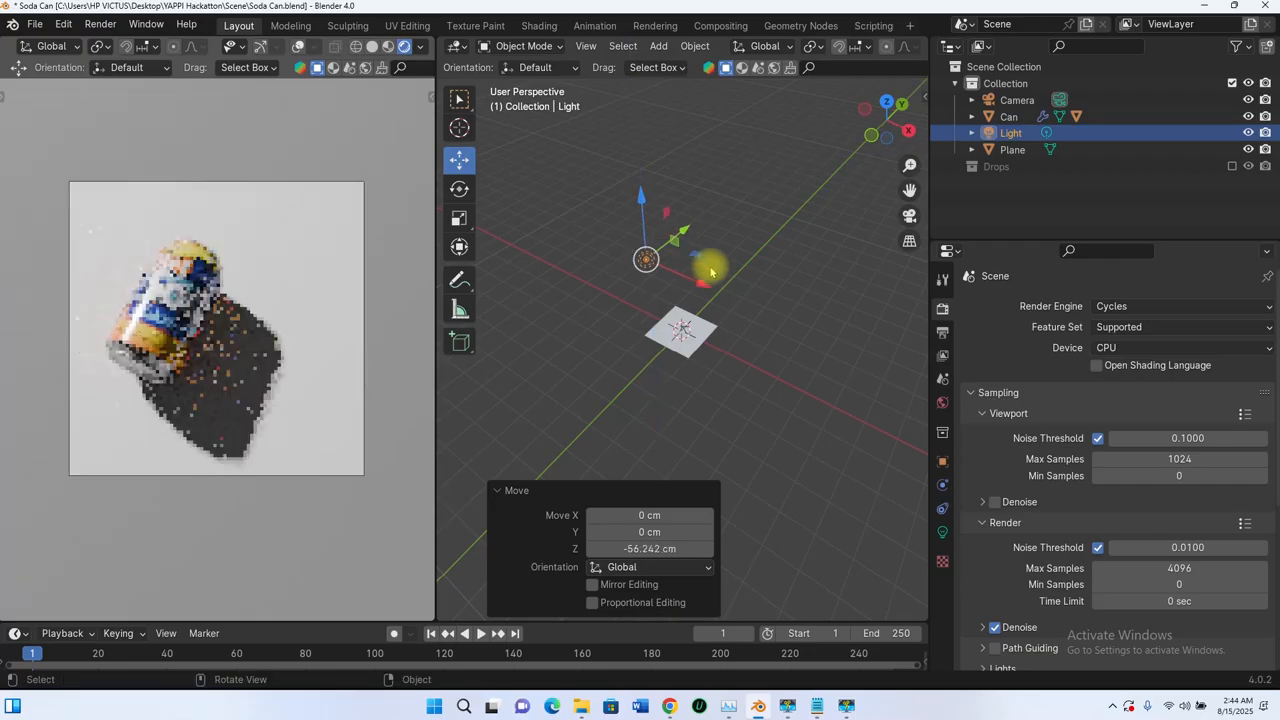
key("ctrl+s")
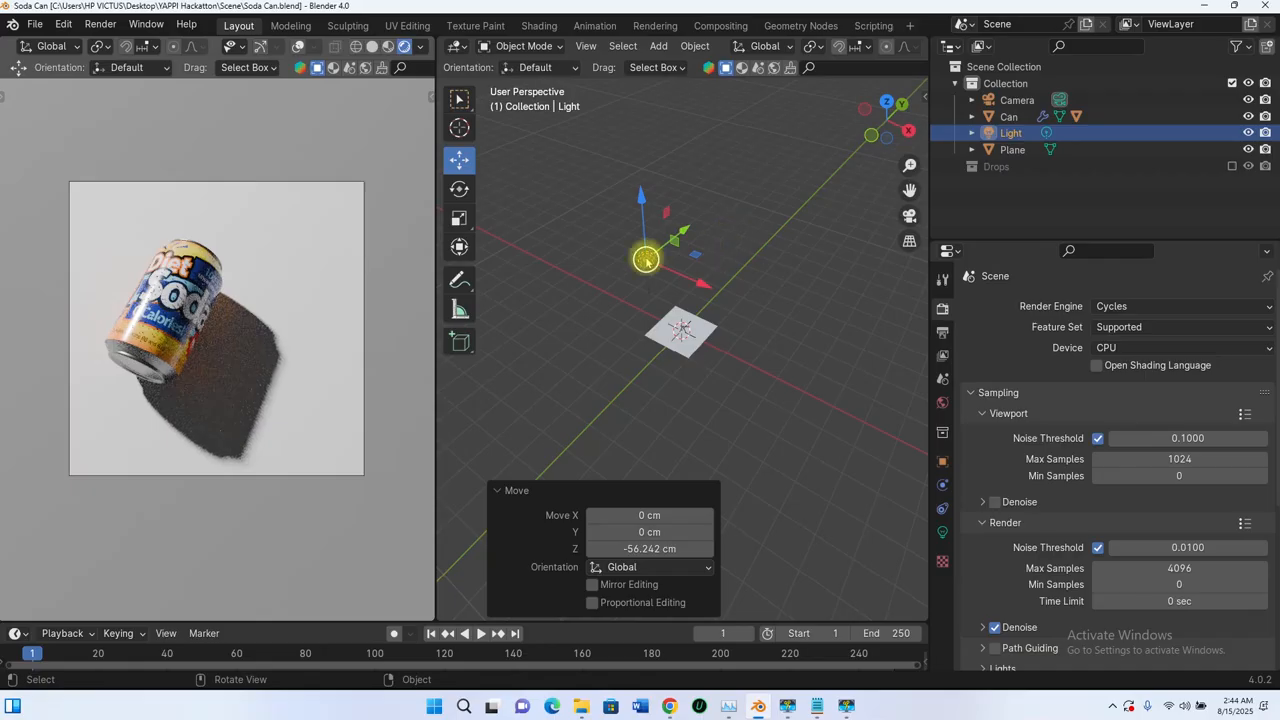
Step: Delete the light from the scene
middle_click_drag(654, 277, 686, 223)
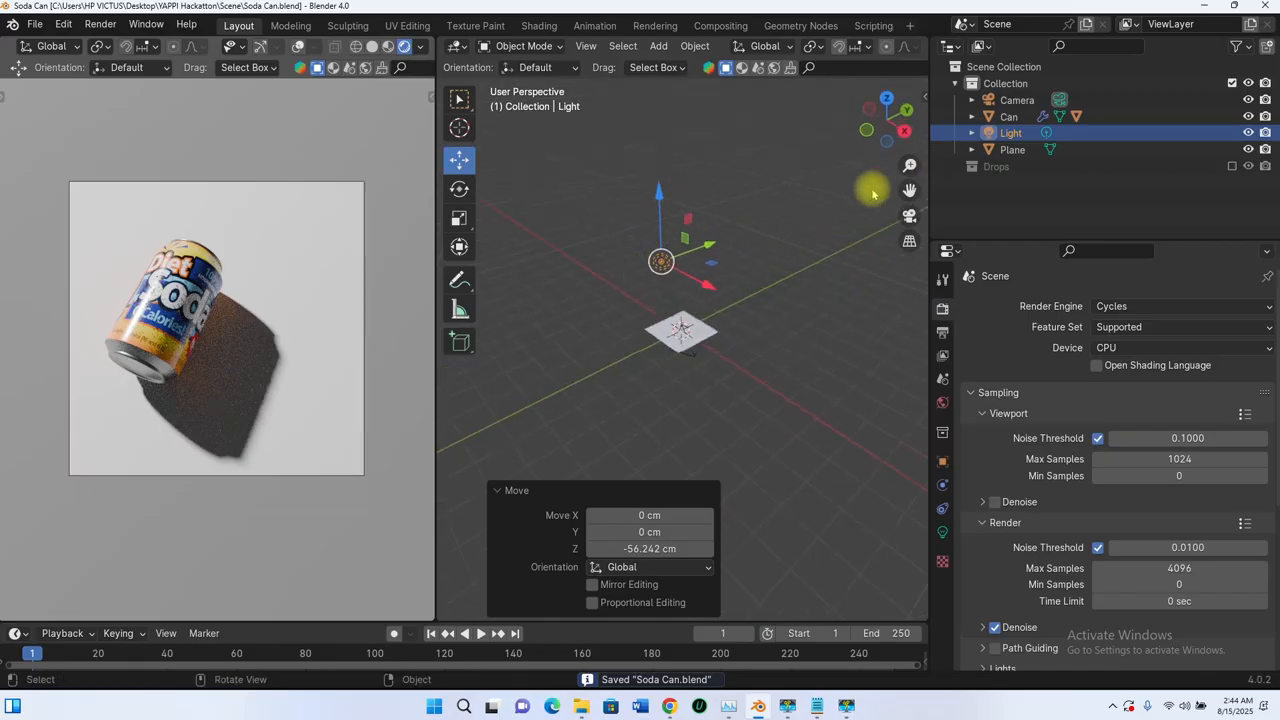
left_click(1008, 133)
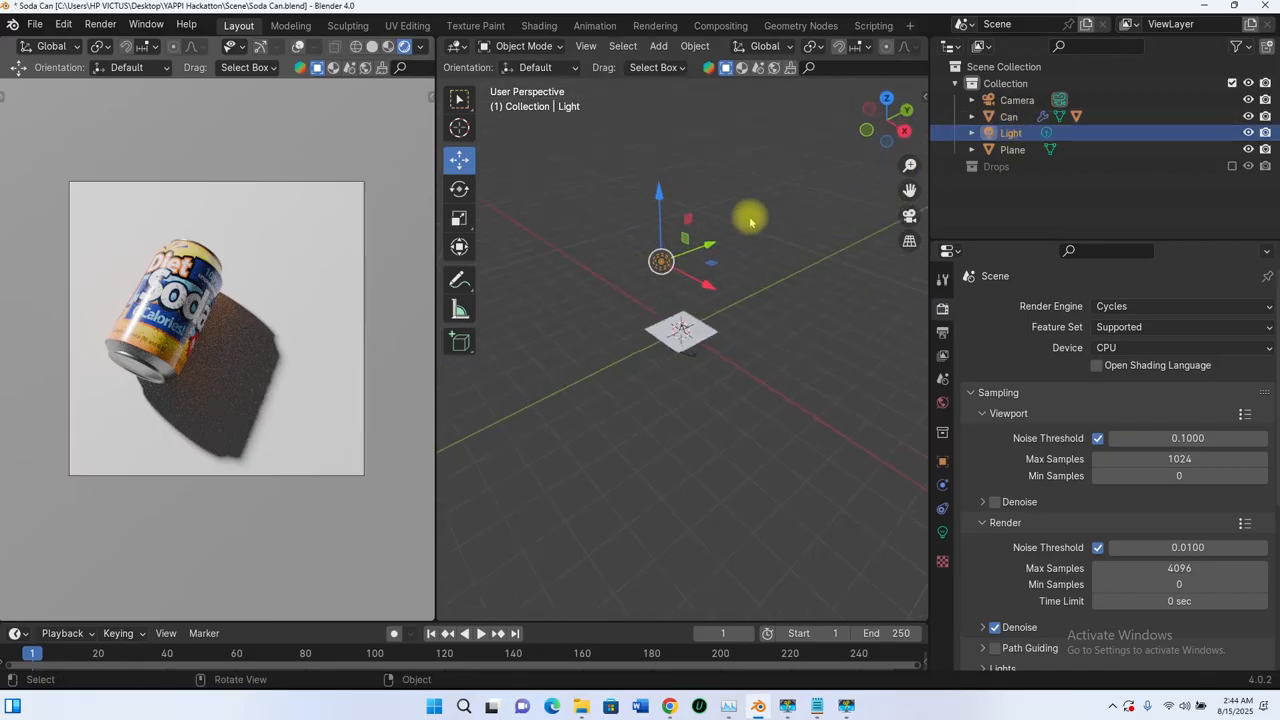
key("Delete")
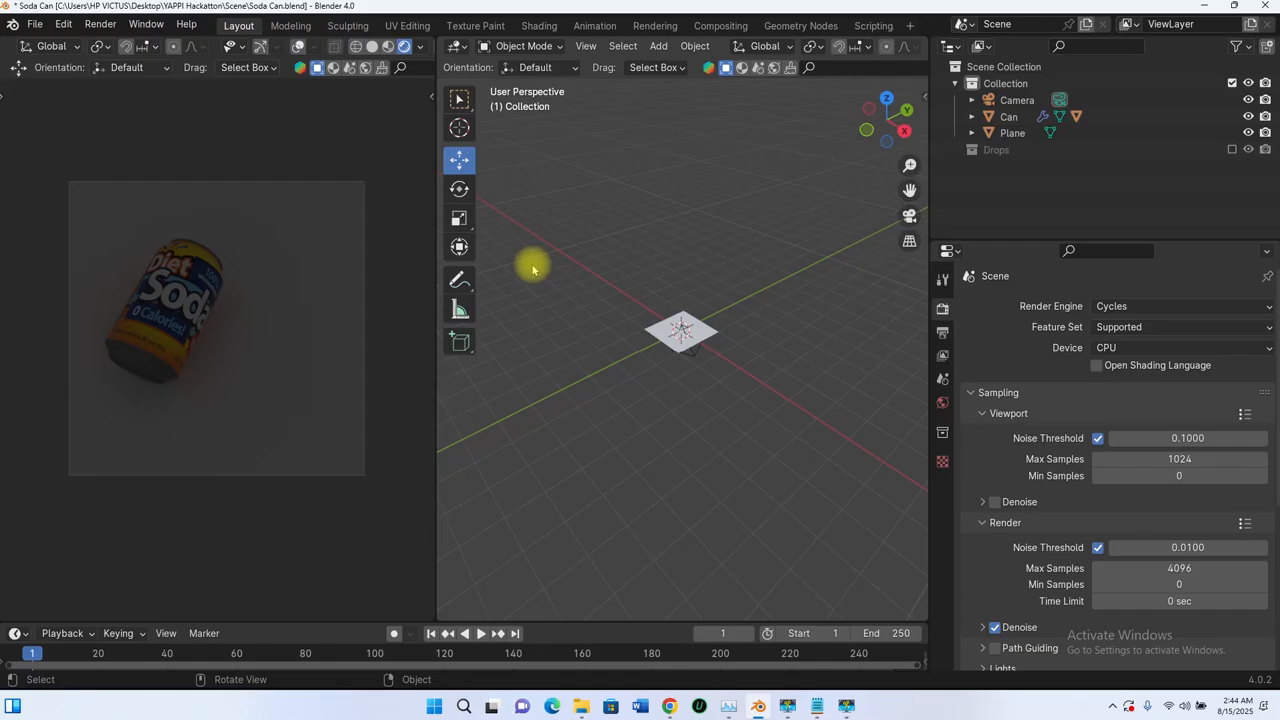
Step: Assign an Environment Texture to the world background colour
left_click(941, 404)
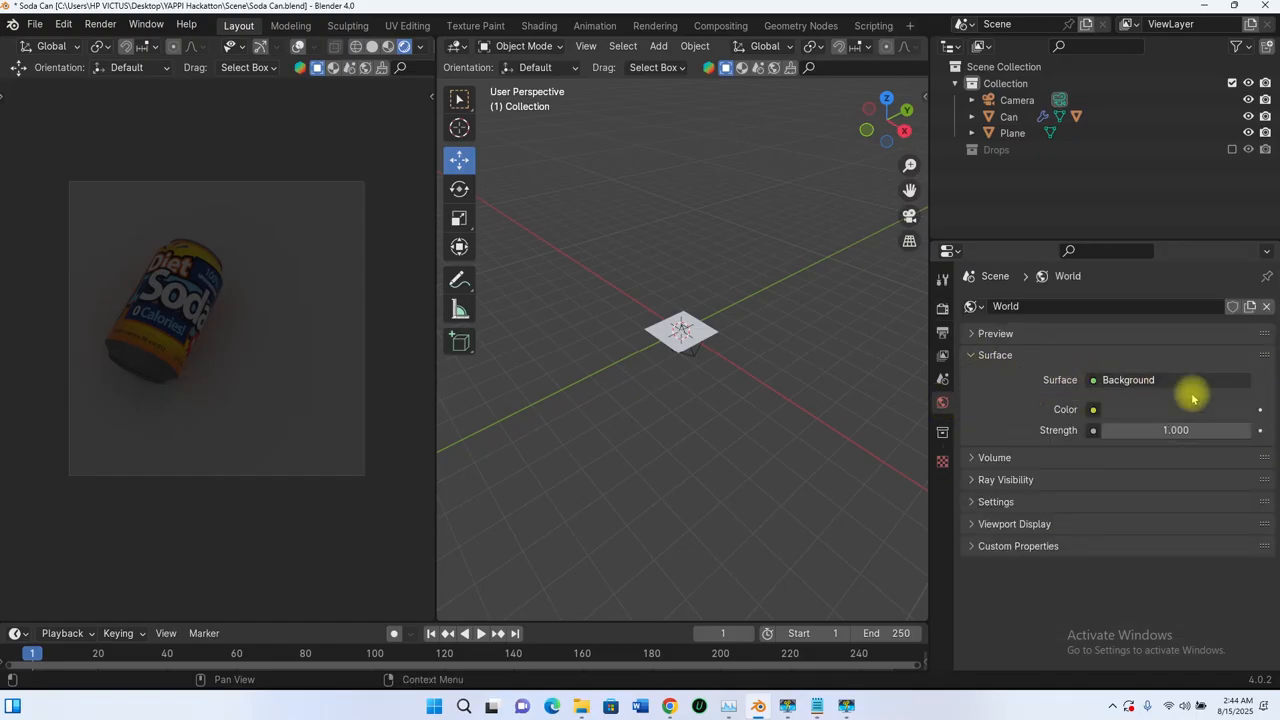
left_click(1093, 410)
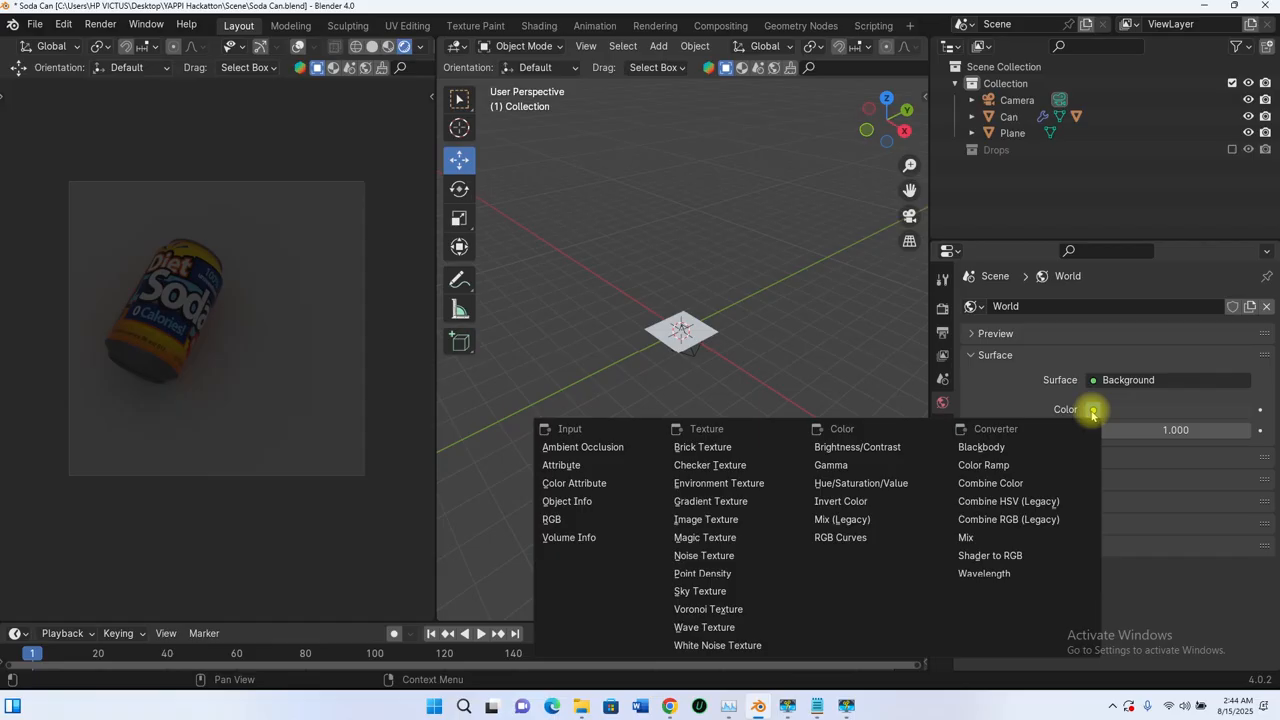
left_click(703, 485)
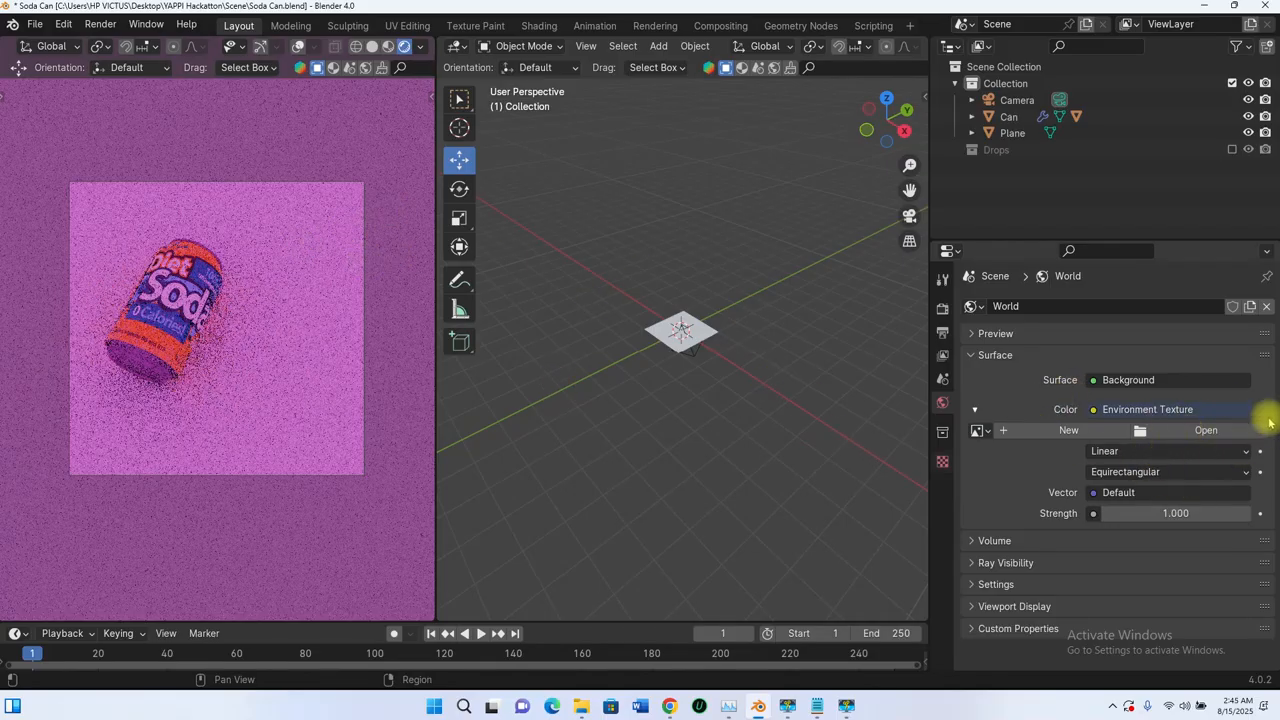
Step: Leave the environment image browser without picking a file and switch the camera viewport to Solid shading
left_click(1200, 432)
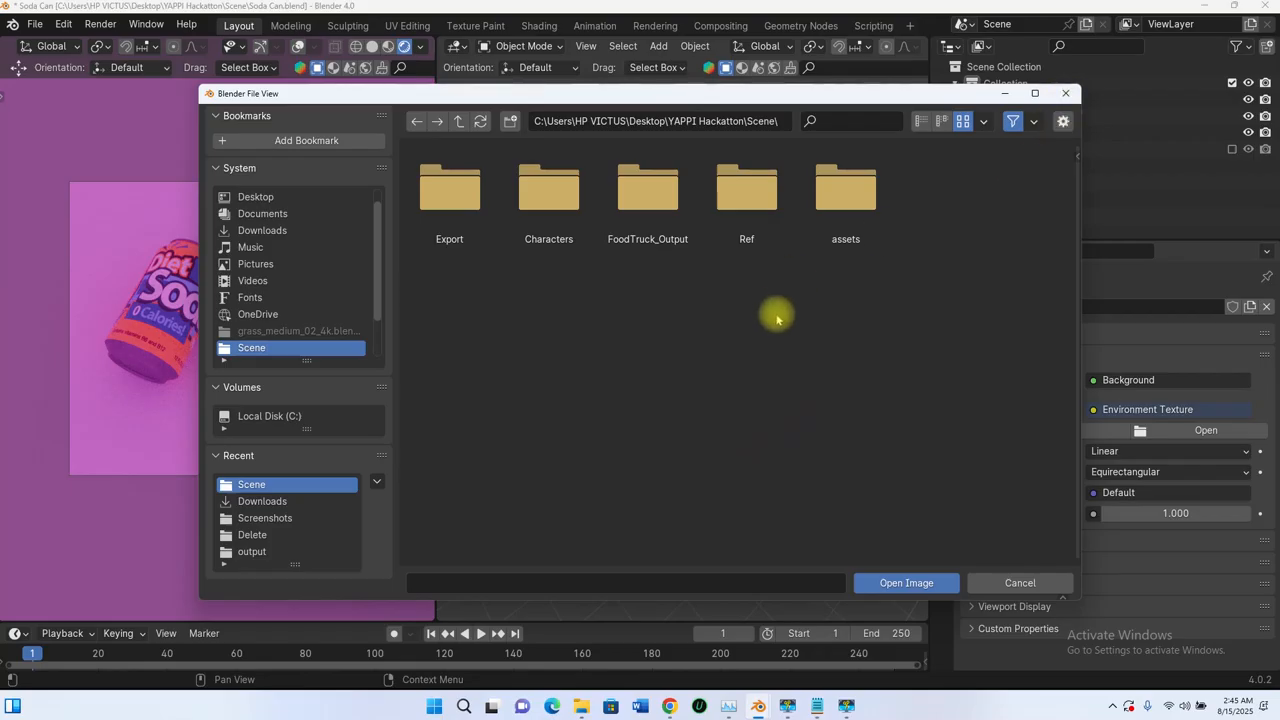
left_click(915, 582)
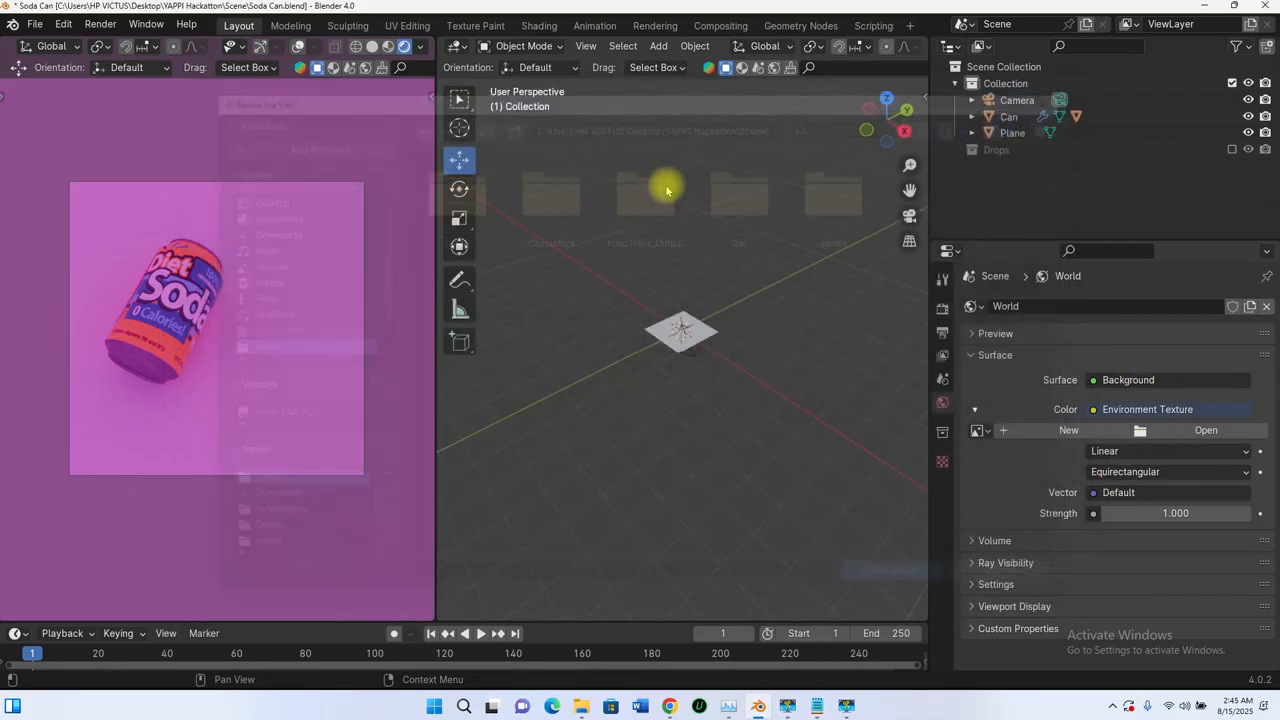
left_click(372, 46)
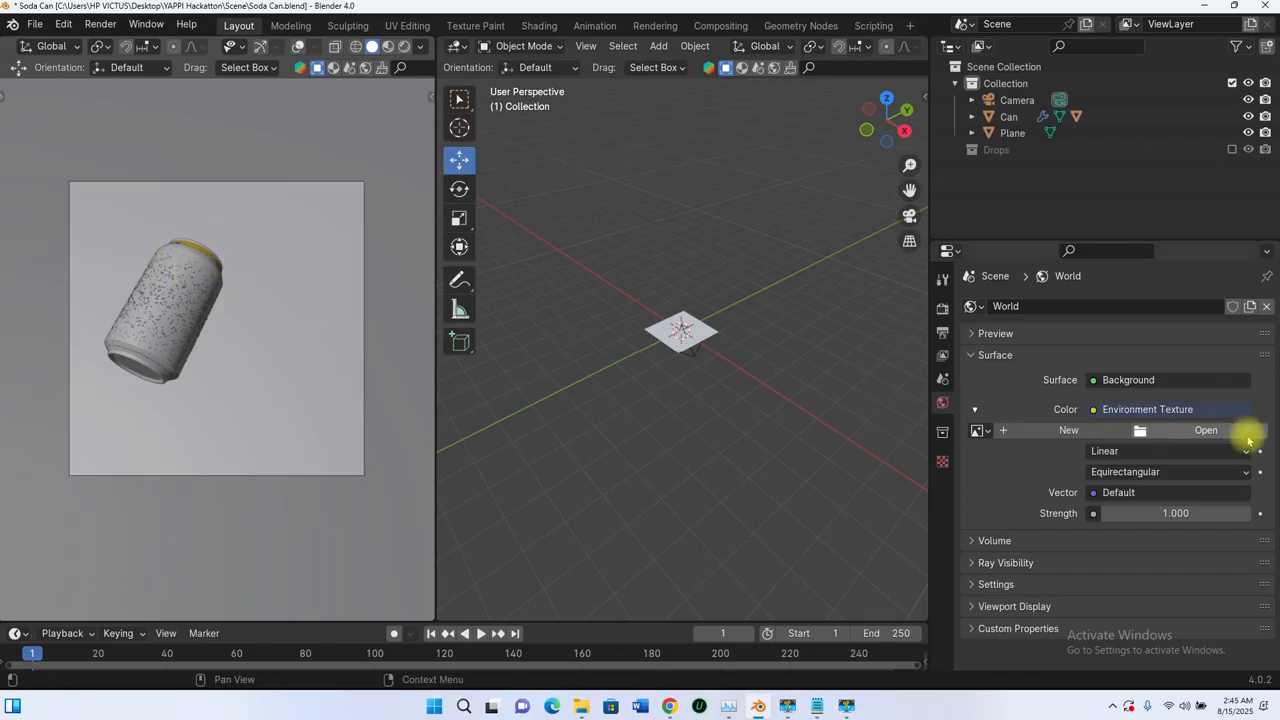
Step: Look through the Desktop's 3D Modeling folder and its Materials subfolder for an environment image
left_click(1200, 430)
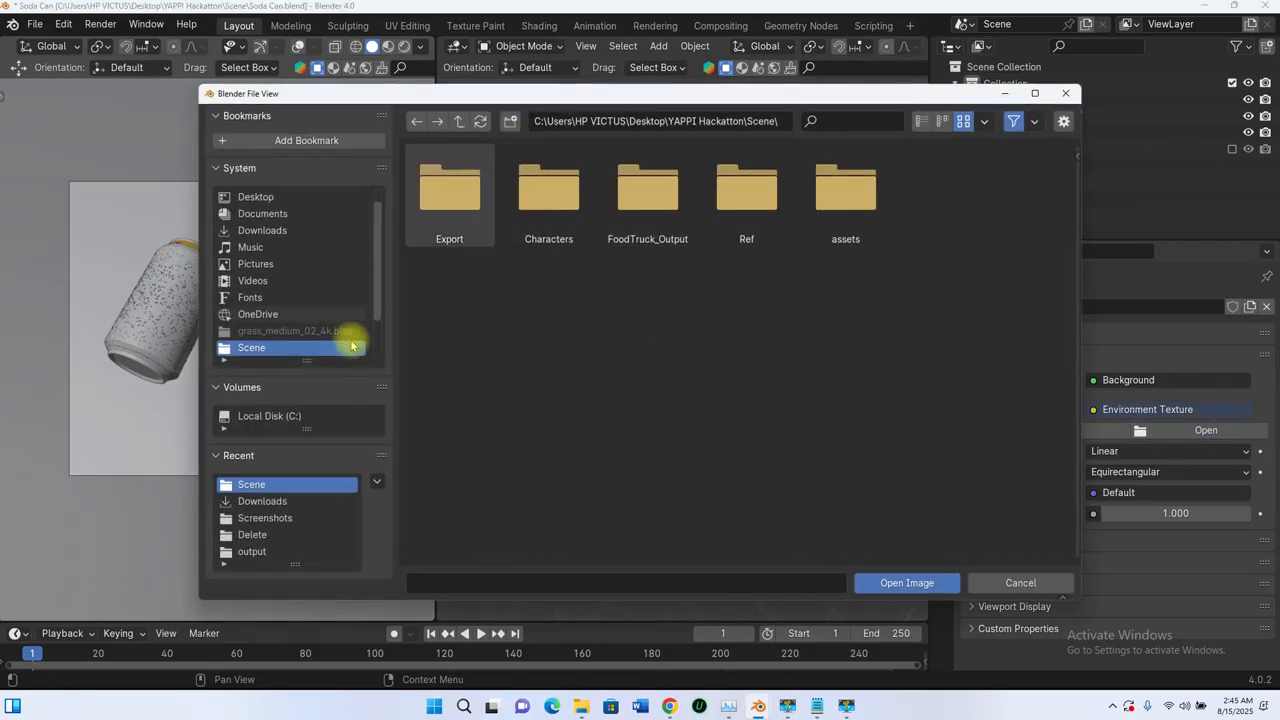
left_click(254, 199)
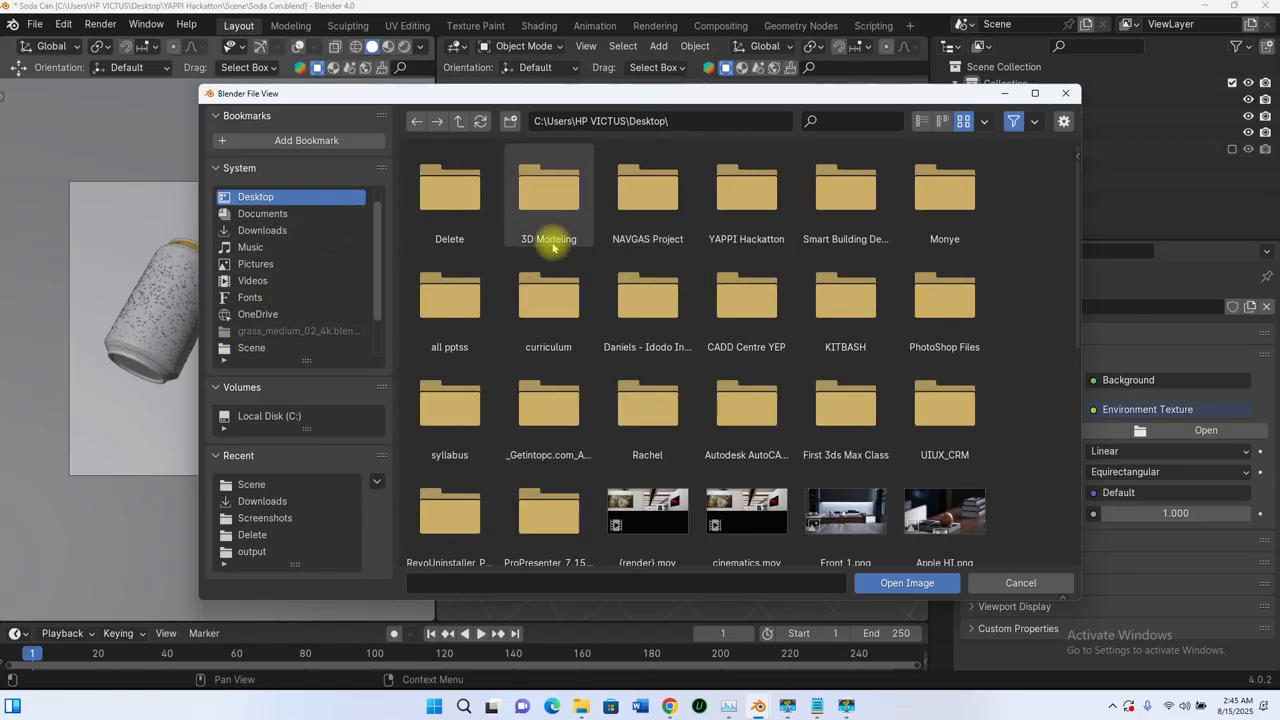
double_click(550, 195)
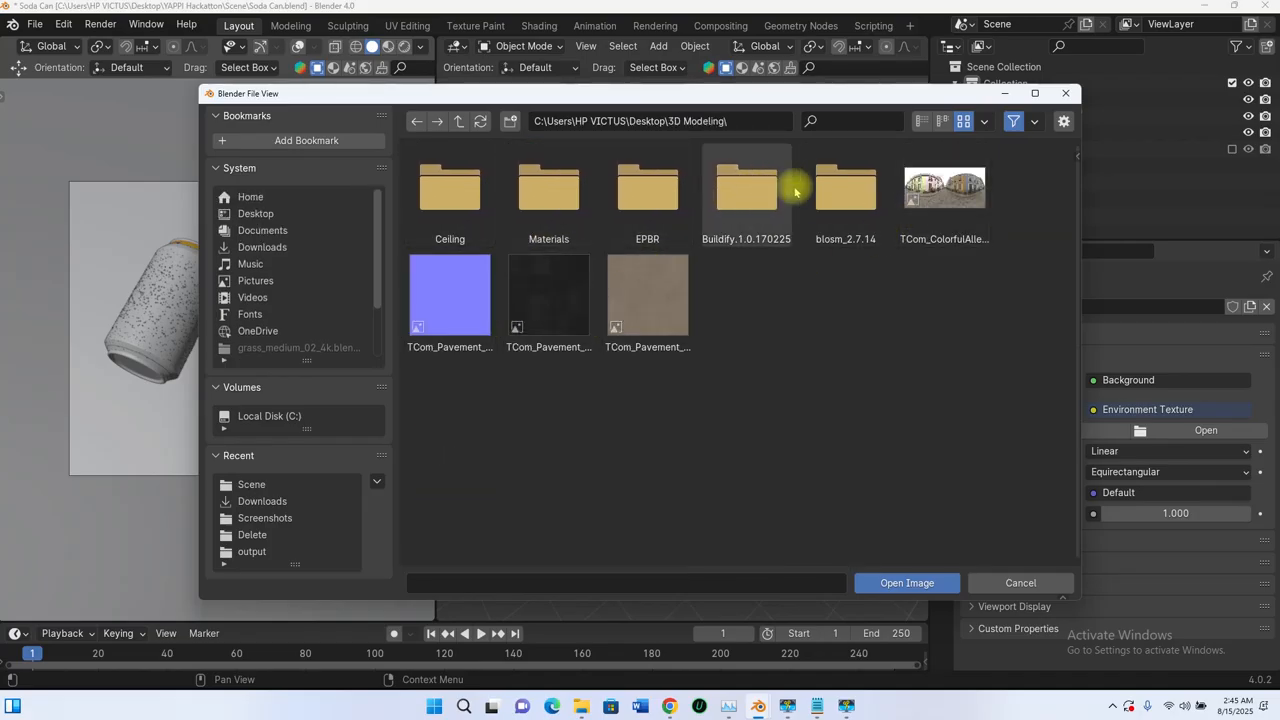
double_click(555, 200)
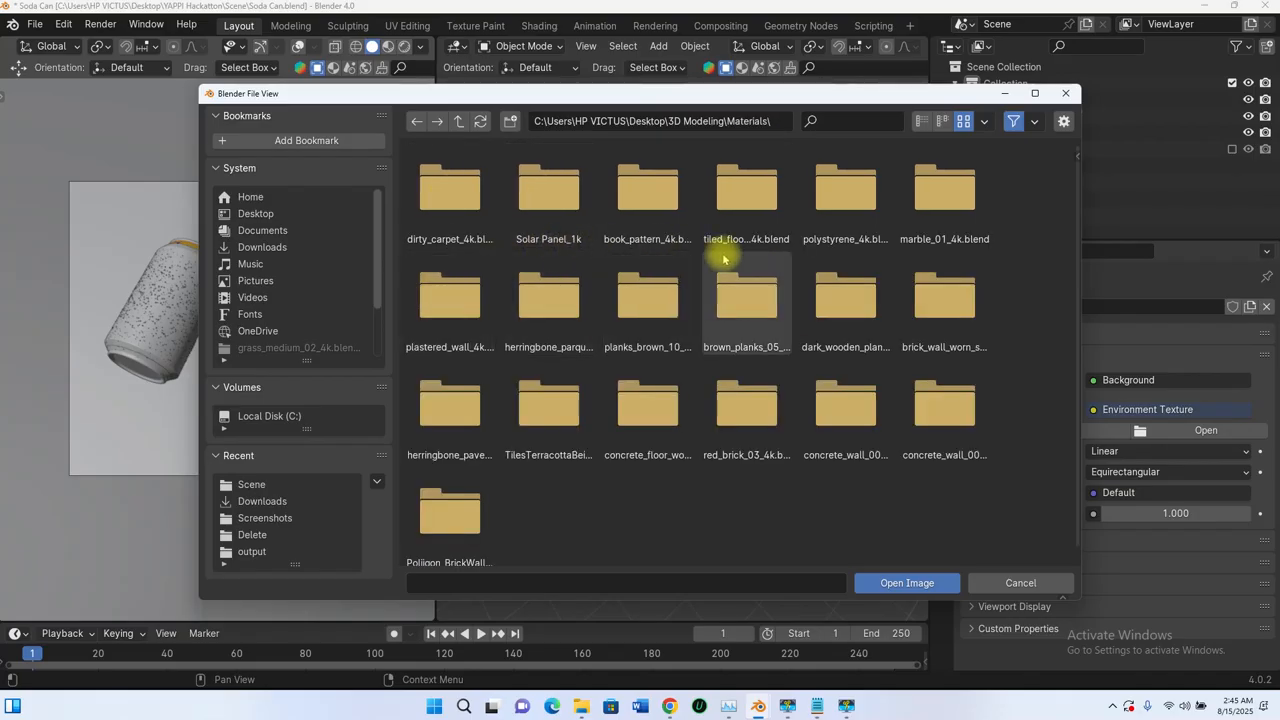
scroll(725, 257, "down", 1)
scroll(638, 305, "up", 1)
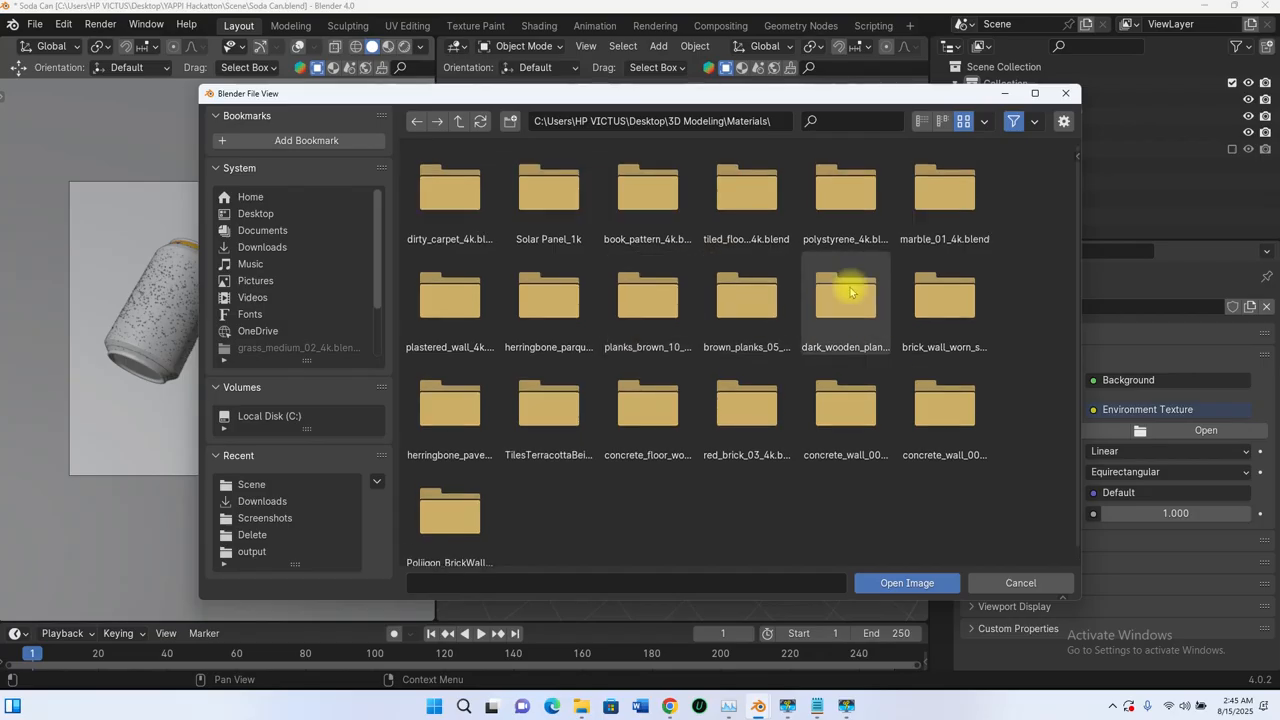
left_click(459, 121)
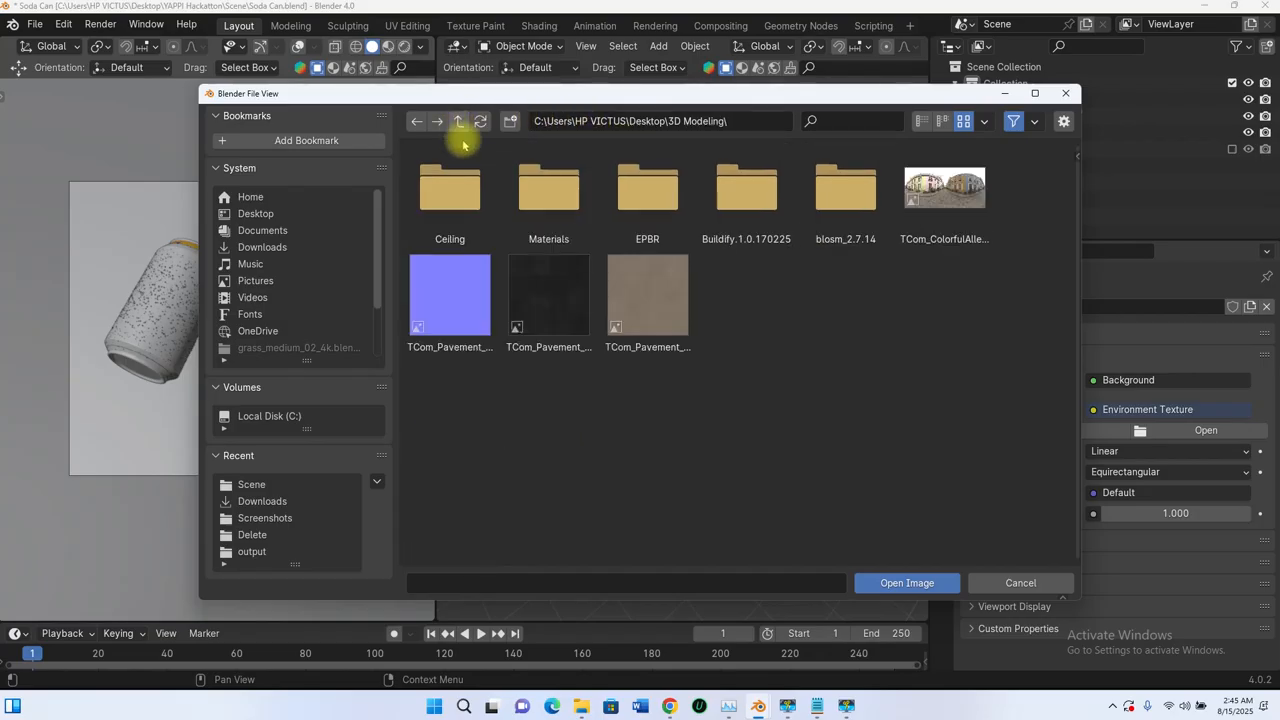
Step: Load DayEnvironmentHDRI058_8K-HDR.exr from the sceneassets images folder as the environment texture and return the camera viewport to Rendered shading
left_click(255, 213)
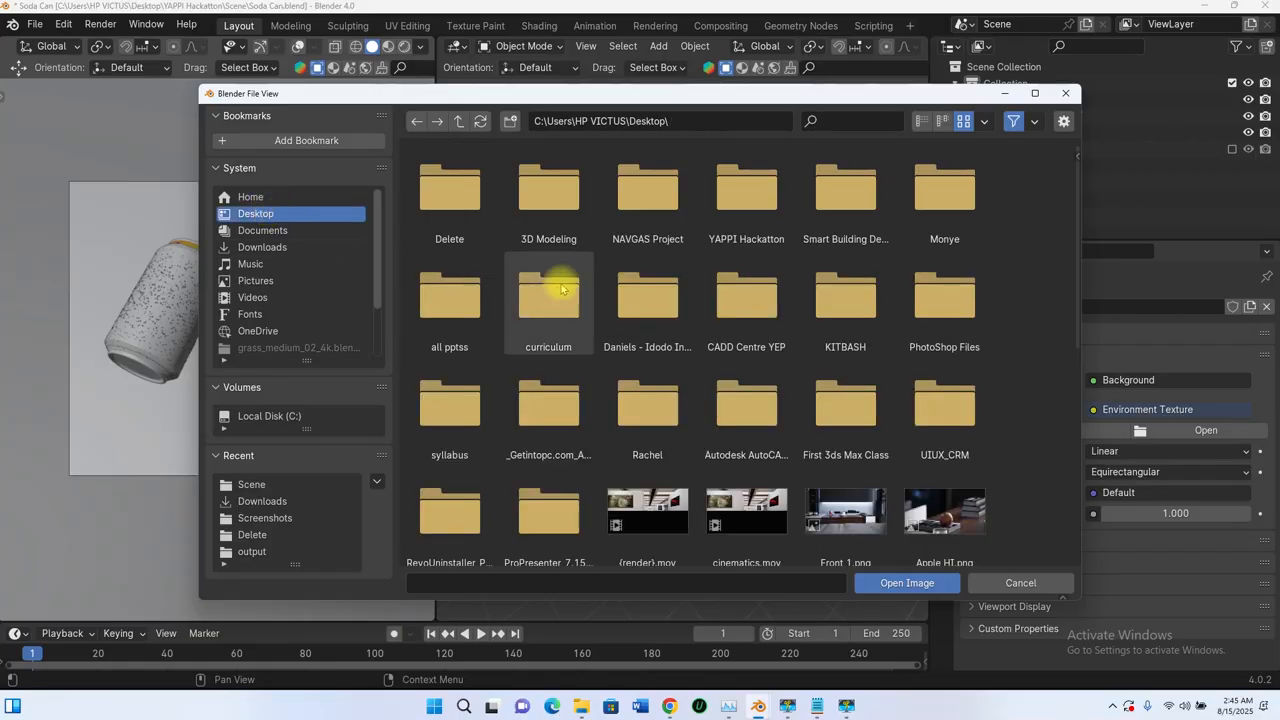
scroll(589, 297, "down", 3)
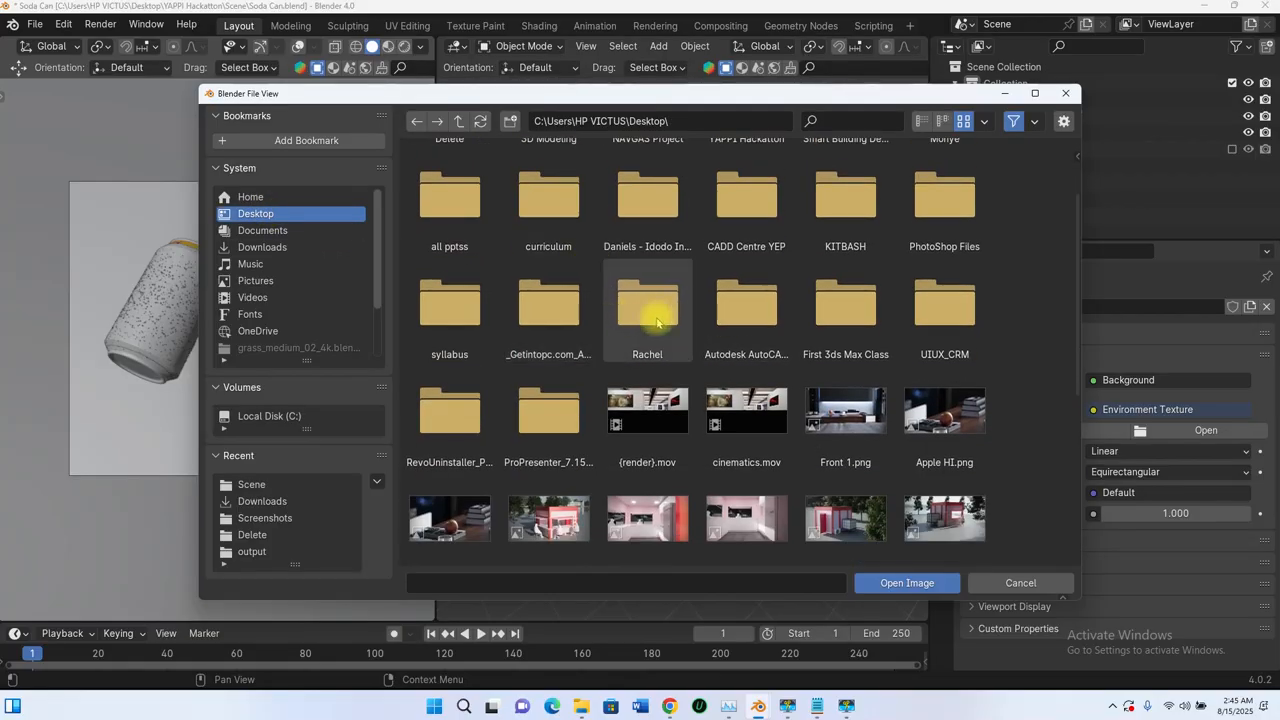
double_click(651, 251)
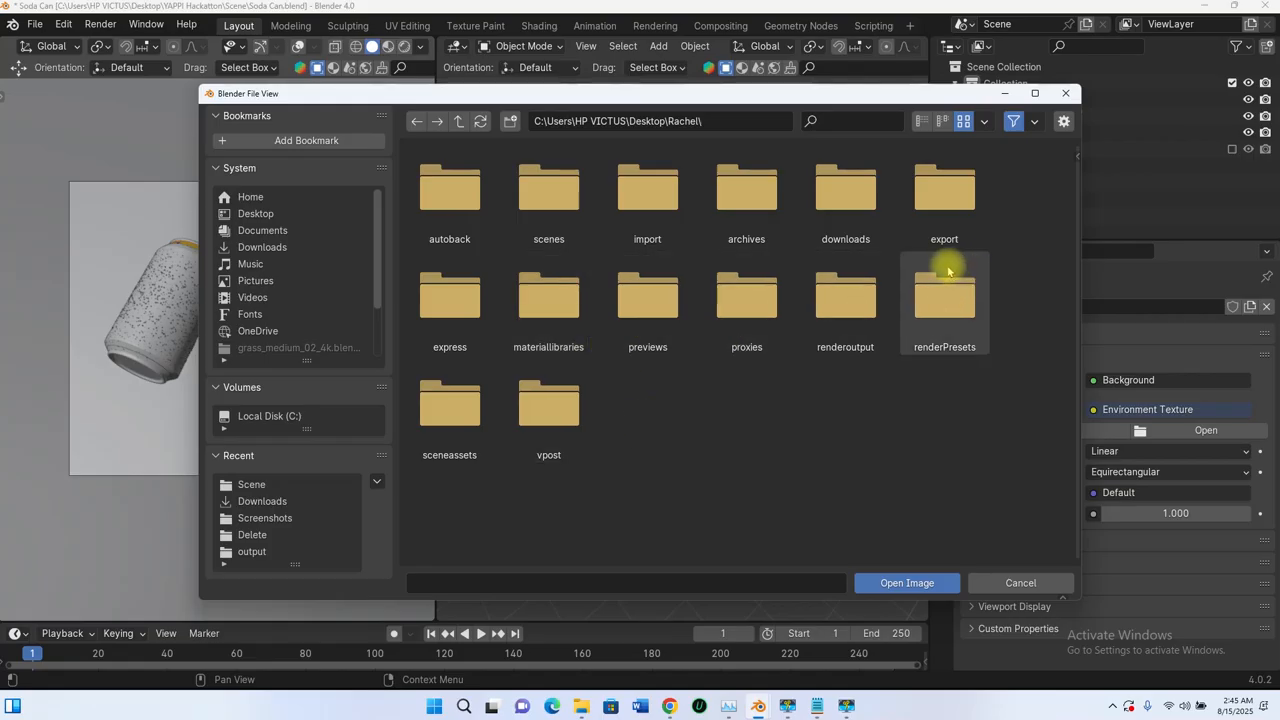
double_click(474, 410)
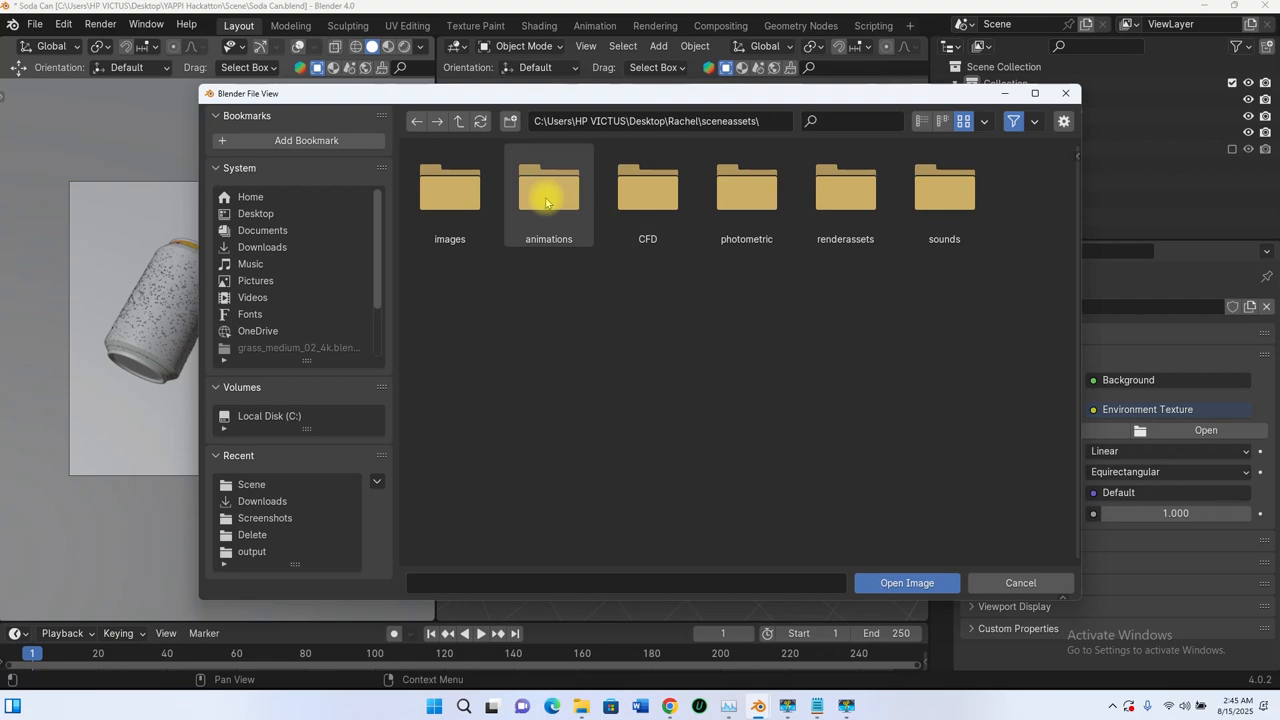
double_click(850, 192)
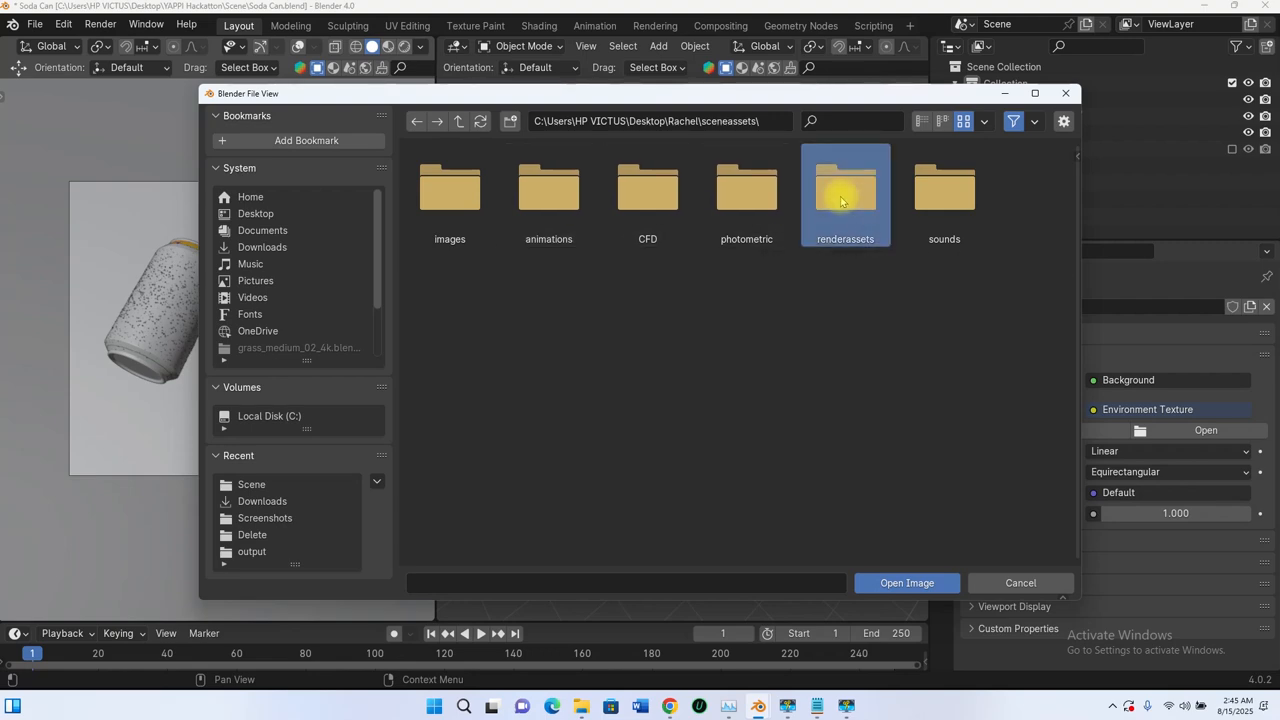
left_click(462, 121)
double_click(455, 186)
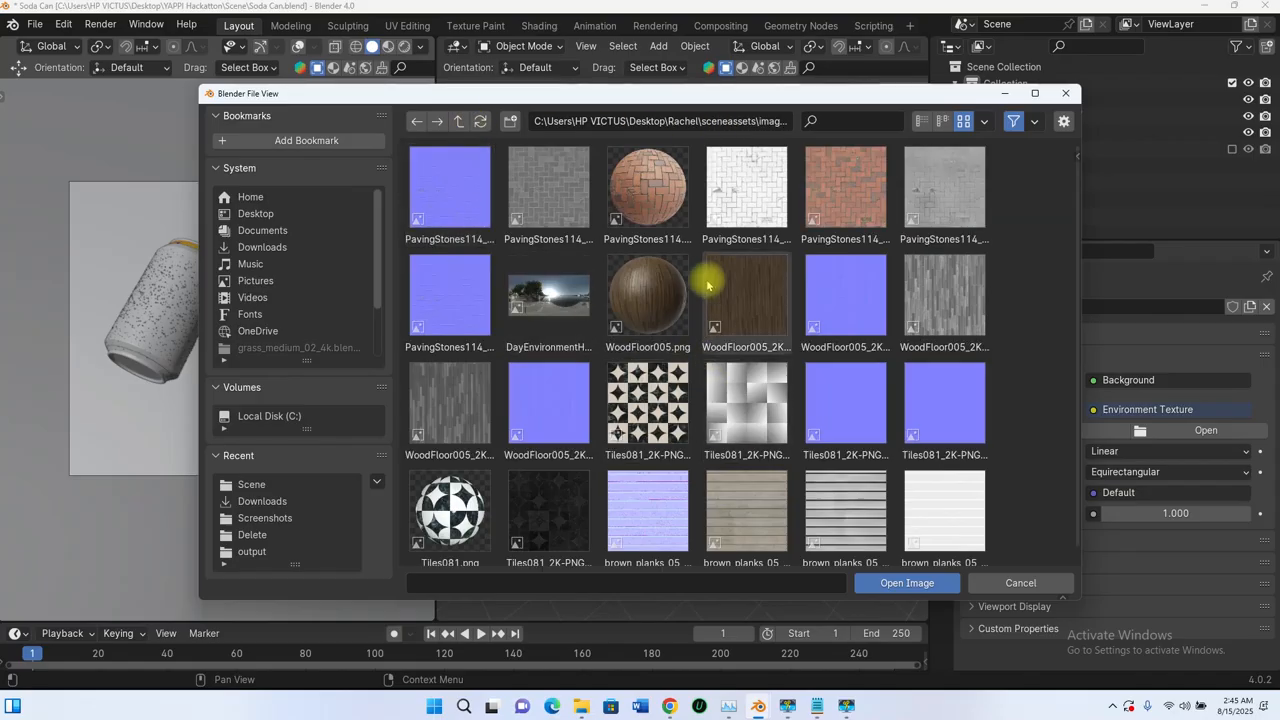
scroll(829, 277, "down", 1)
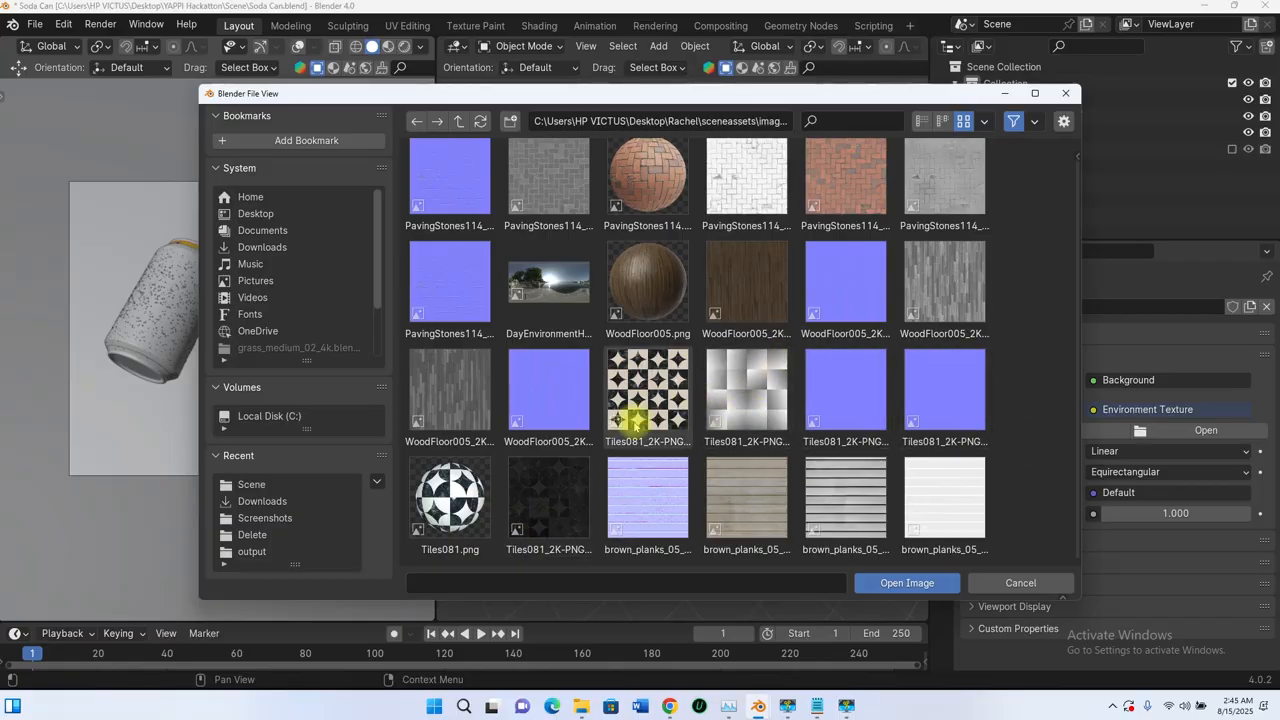
left_click(566, 300)
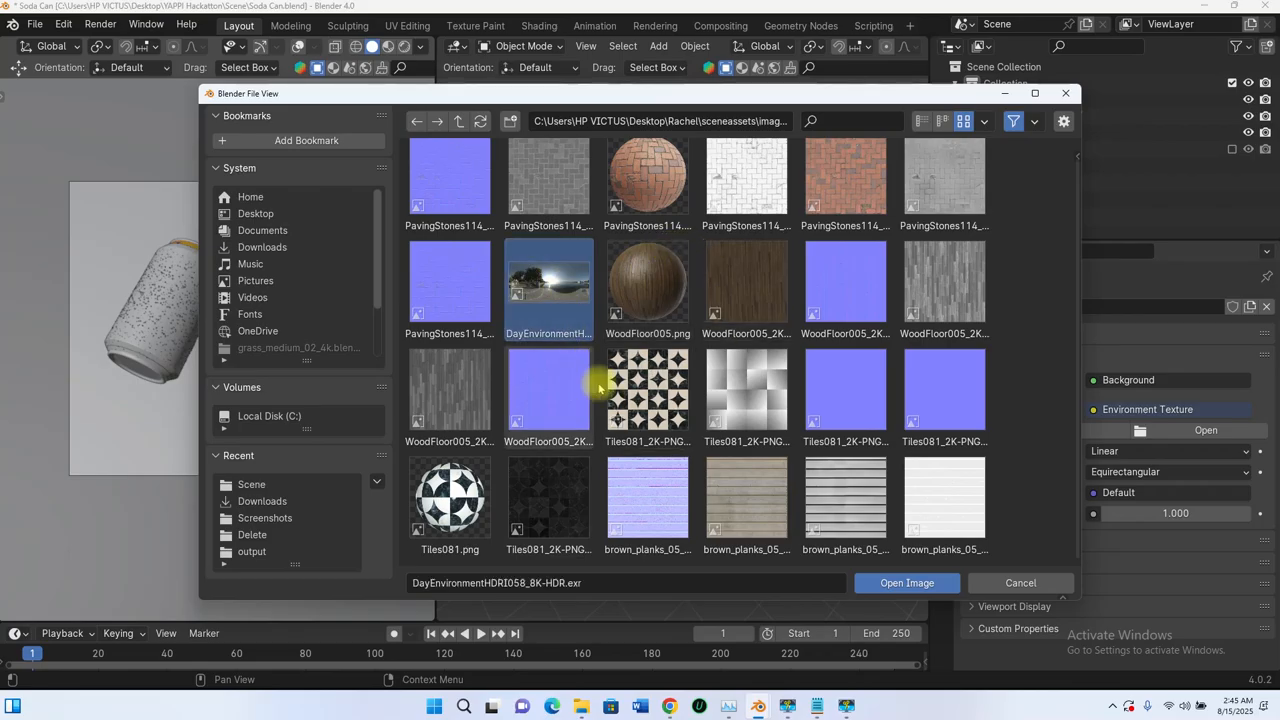
left_click(905, 584)
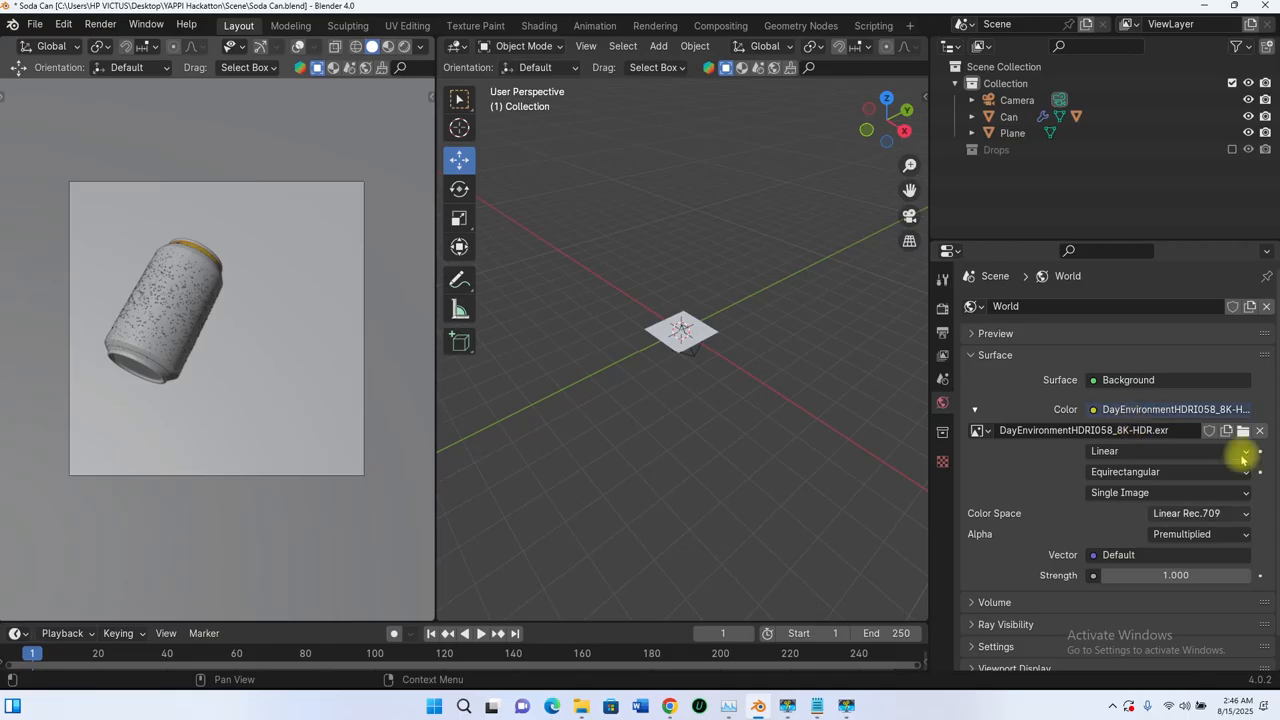
left_click(404, 46)
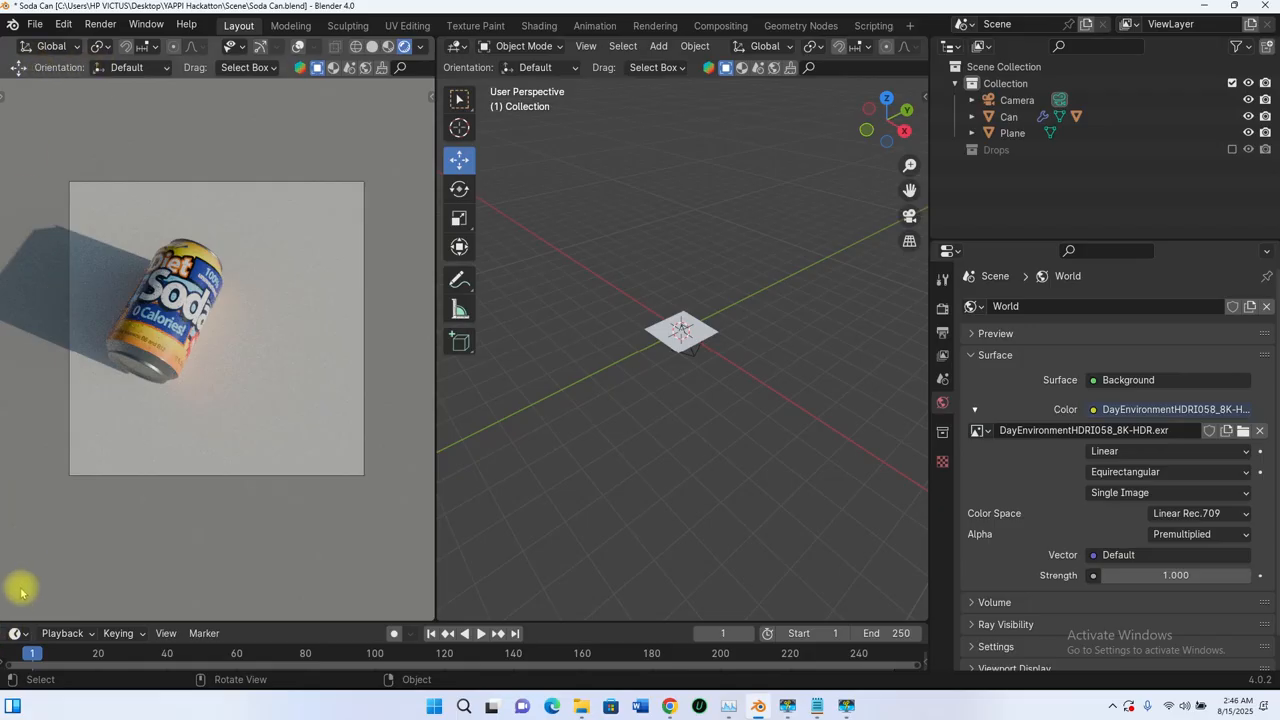
Step: Split the camera viewport into upper and lower areas, make the lower one a Shader Editor and hide its sidebar
left_click_drag(3, 615, 63, 375)
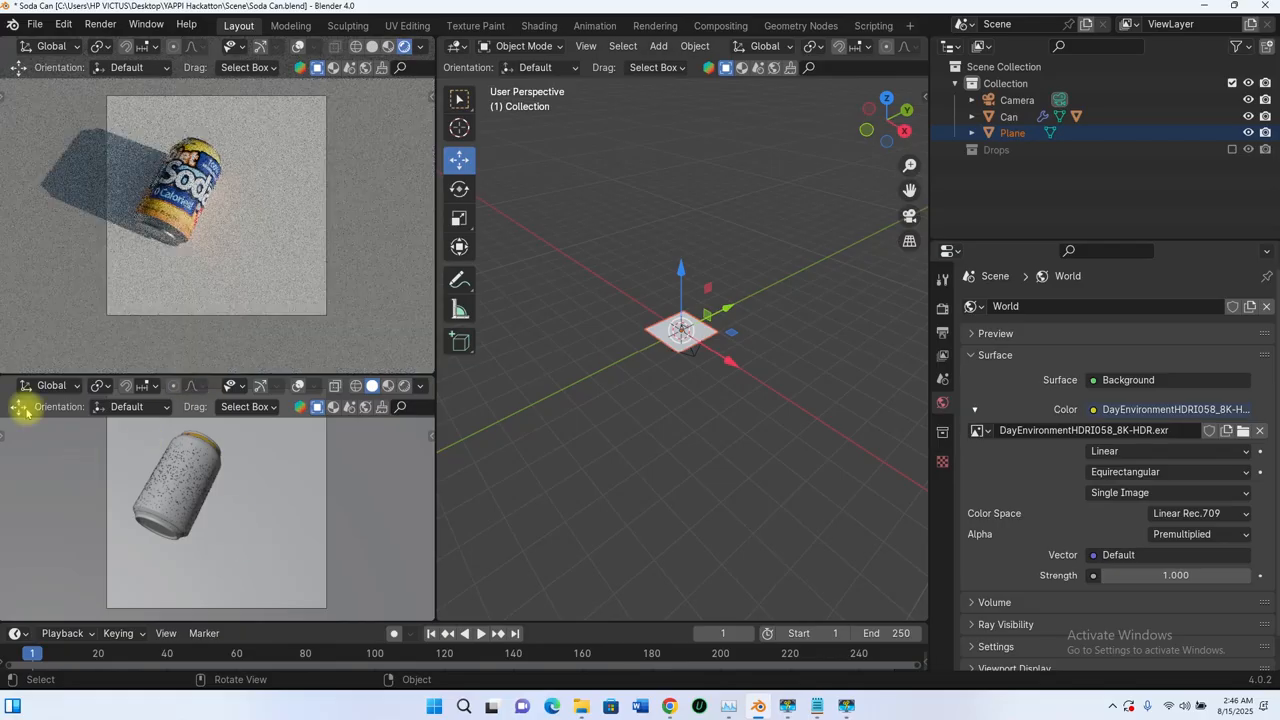
left_click(52, 386)
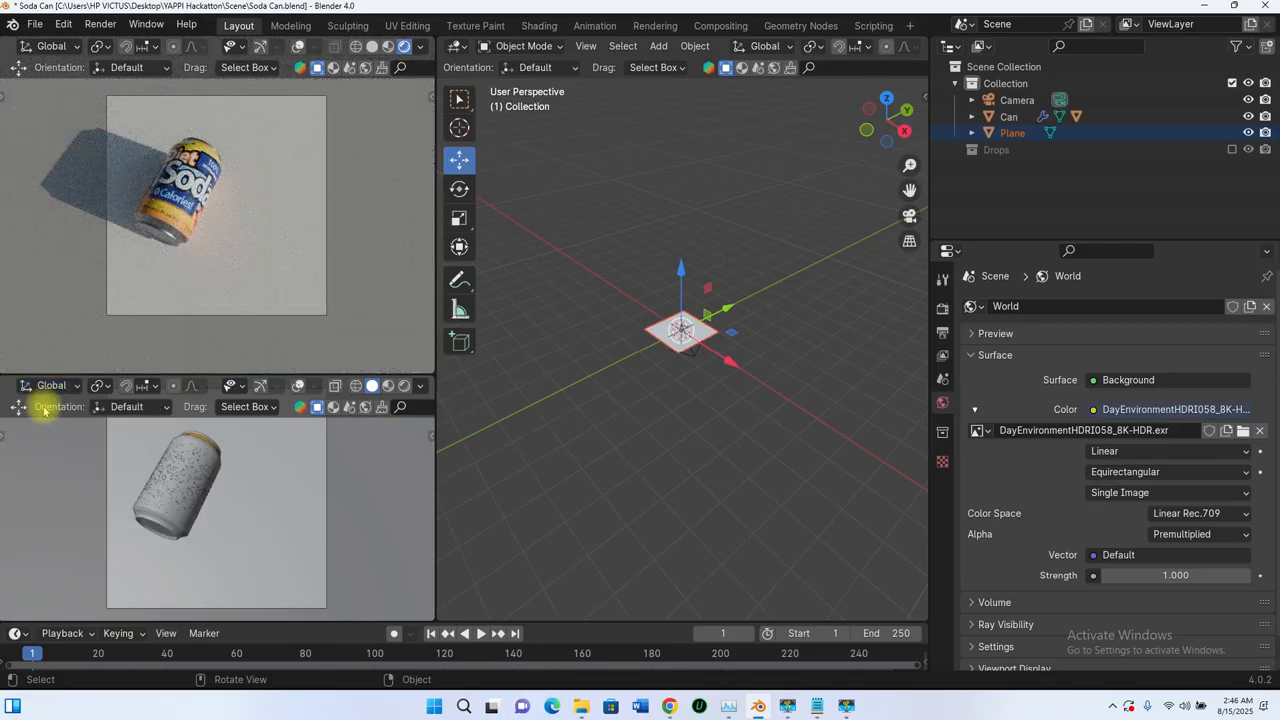
scroll(184, 500, "down", 3)
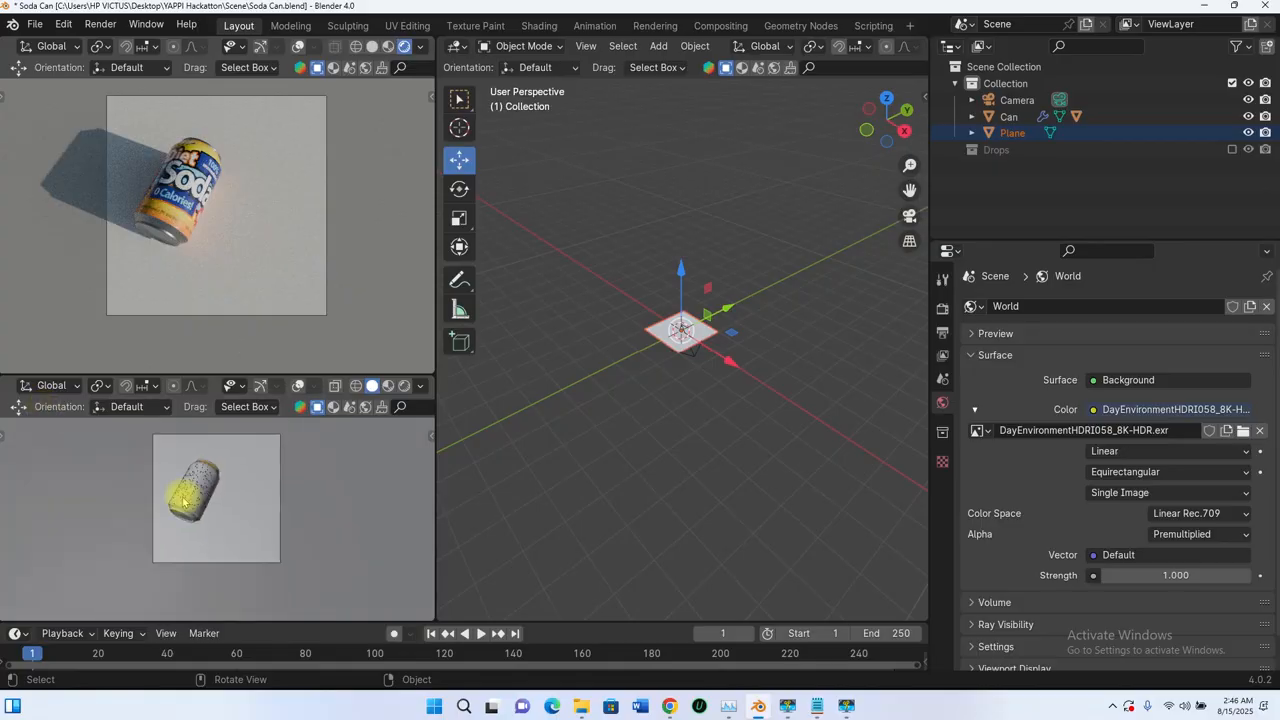
scroll(184, 502, "down", 1)
middle_click_drag(215, 515, 207, 508)
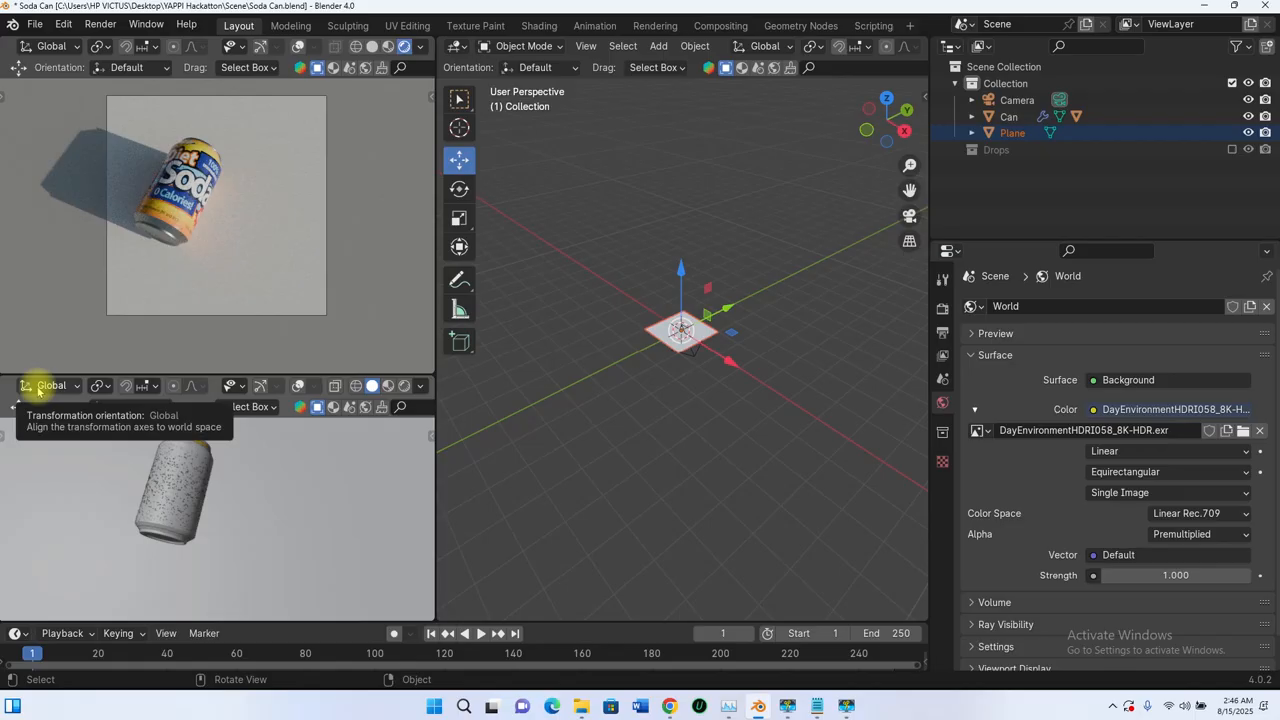
scroll(36, 387, "left", 5)
left_click(18, 386)
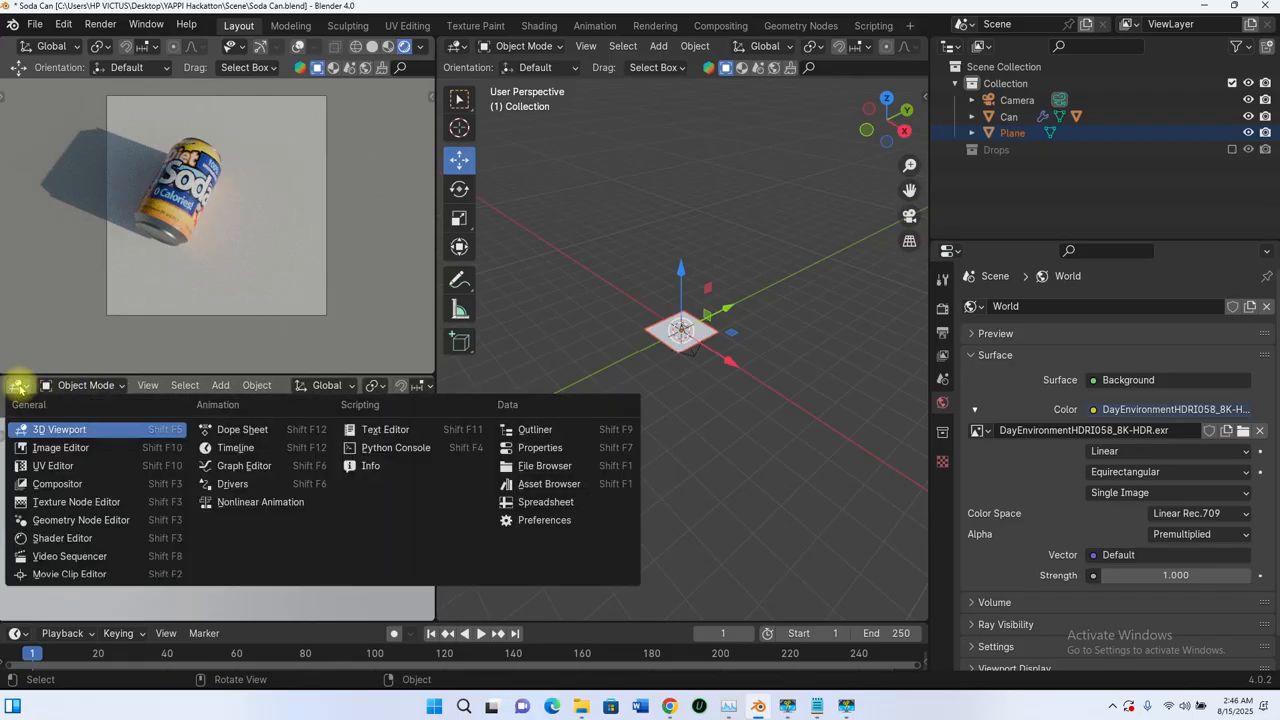
left_click(57, 541)
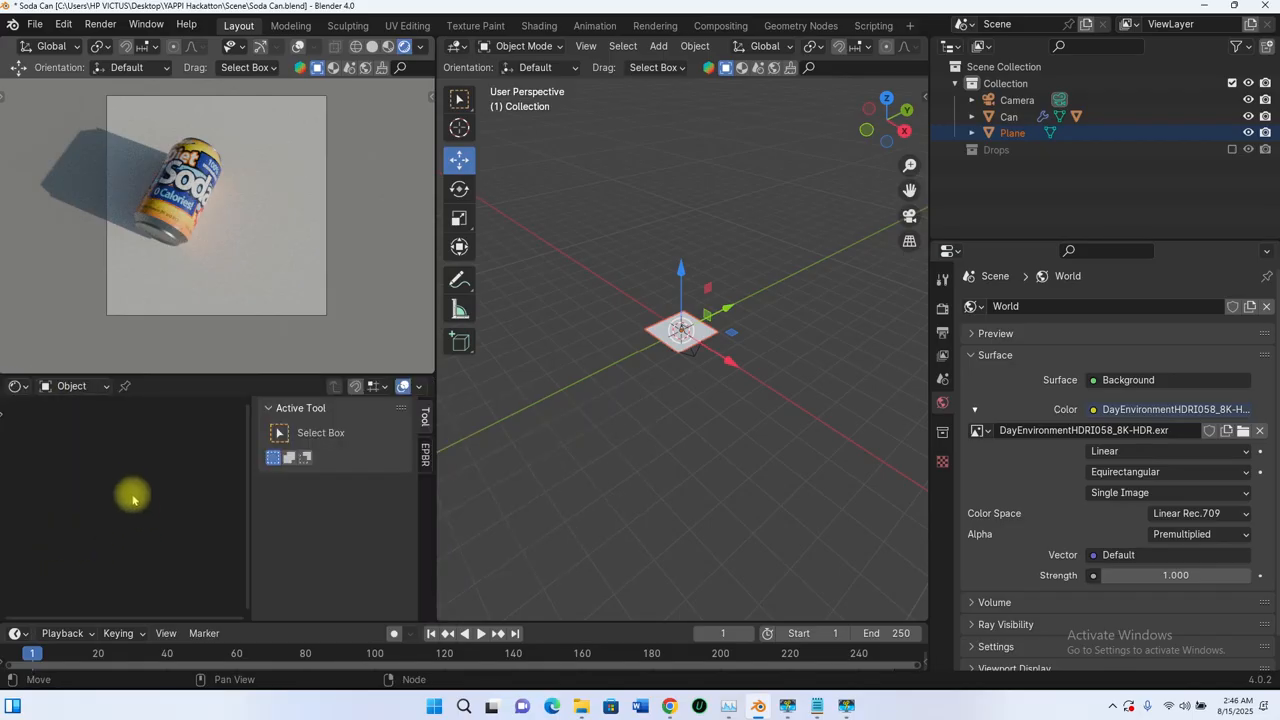
key("n")
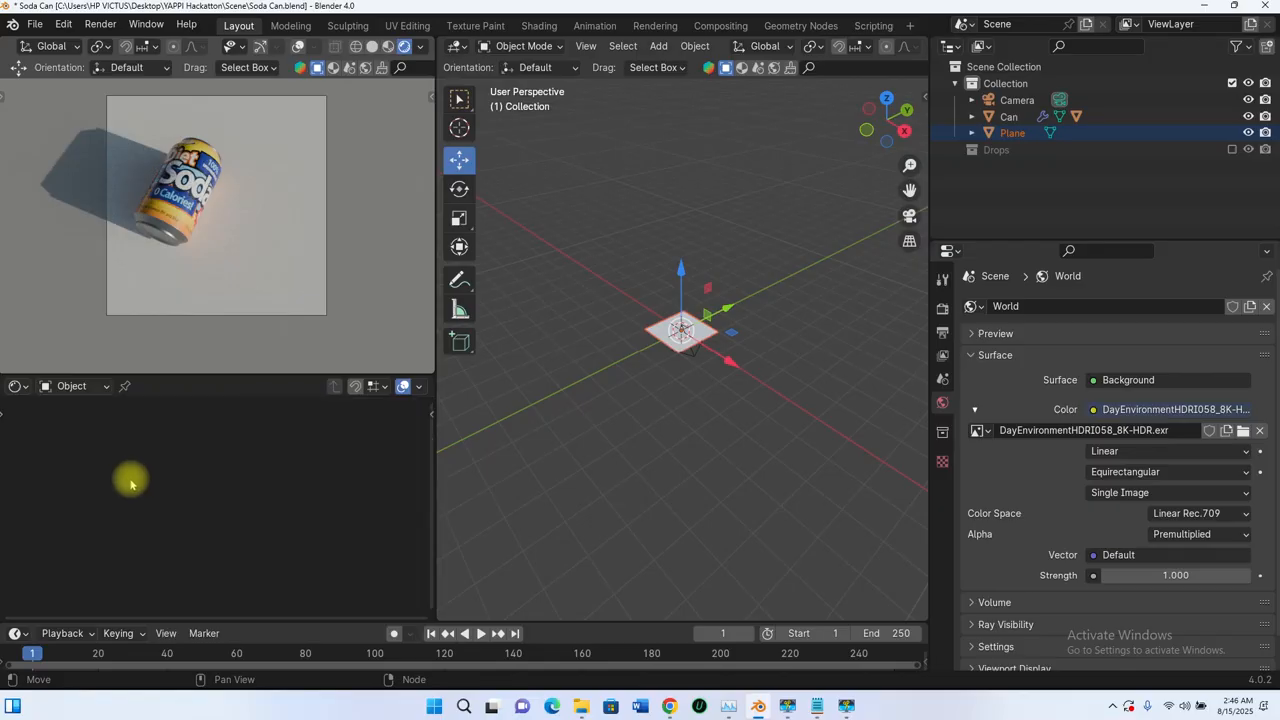
Step: Switch the Shader Editor from the object's shader to the World node tree
left_click(98, 386)
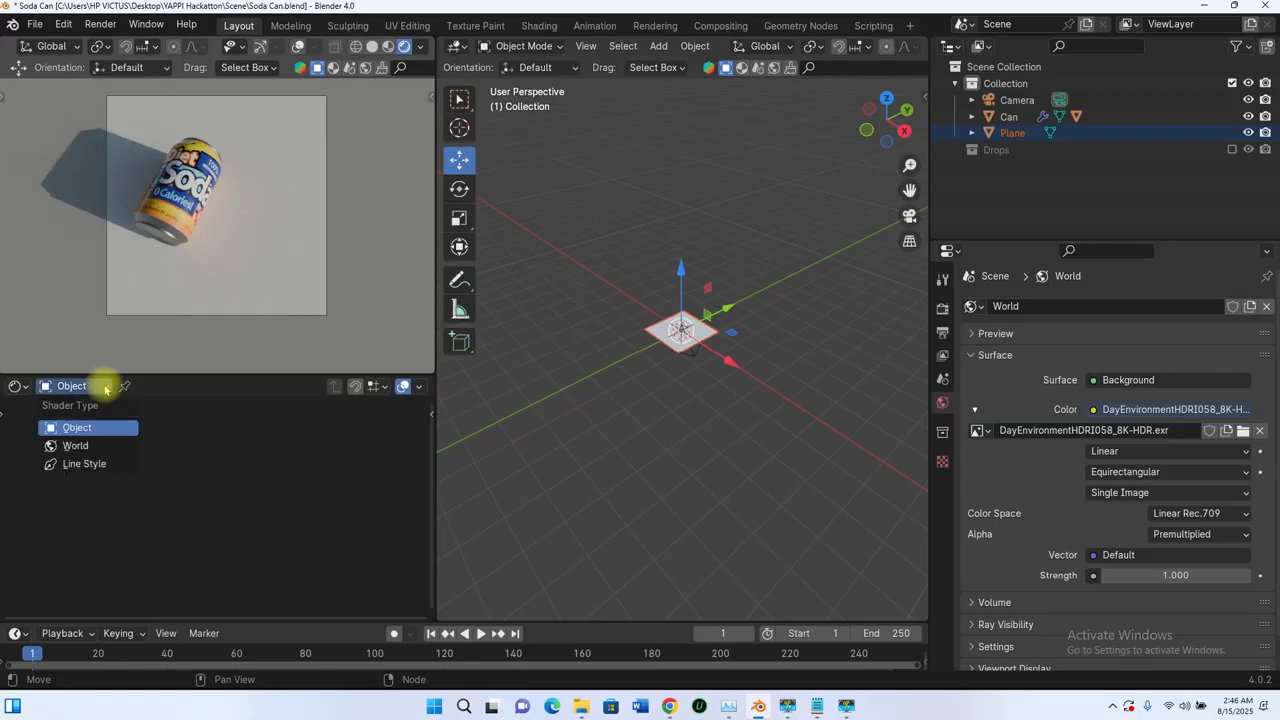
left_click(76, 447)
scroll(180, 514, "up", 8)
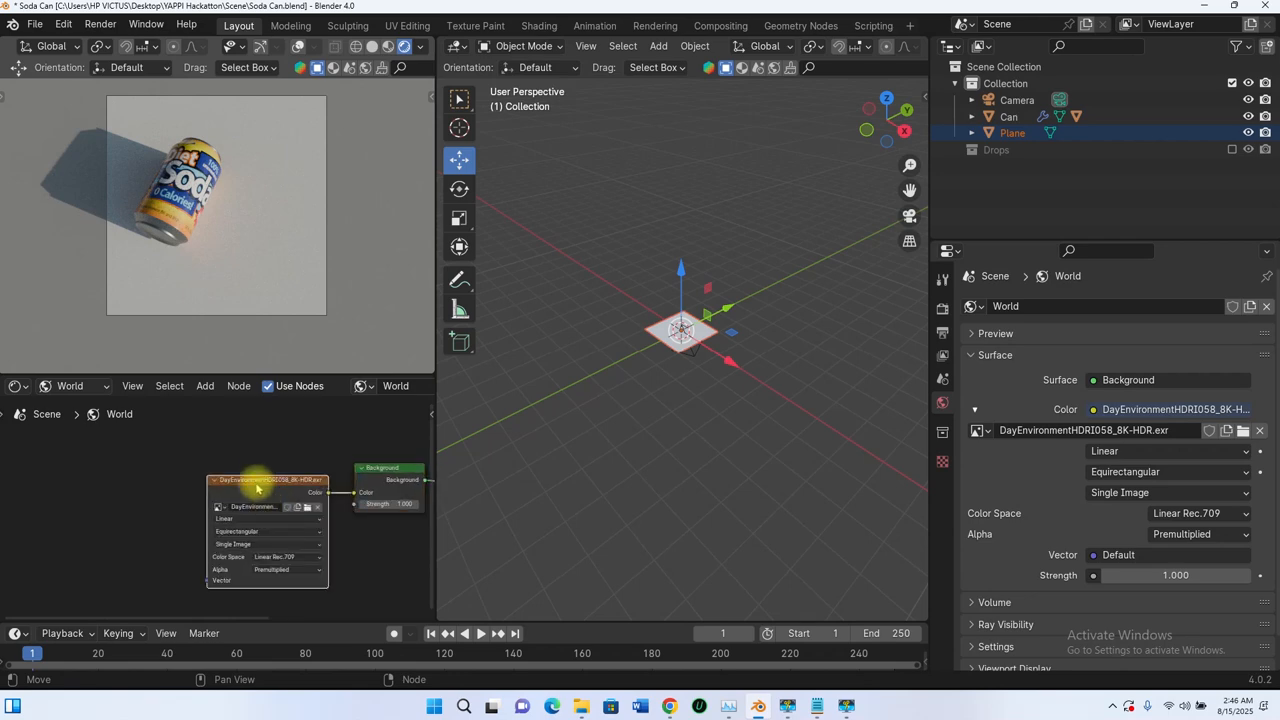
Step: Add Texture Coordinate and Mapping nodes feeding the environment texture's Vector input
scroll(257, 487, "down", 2)
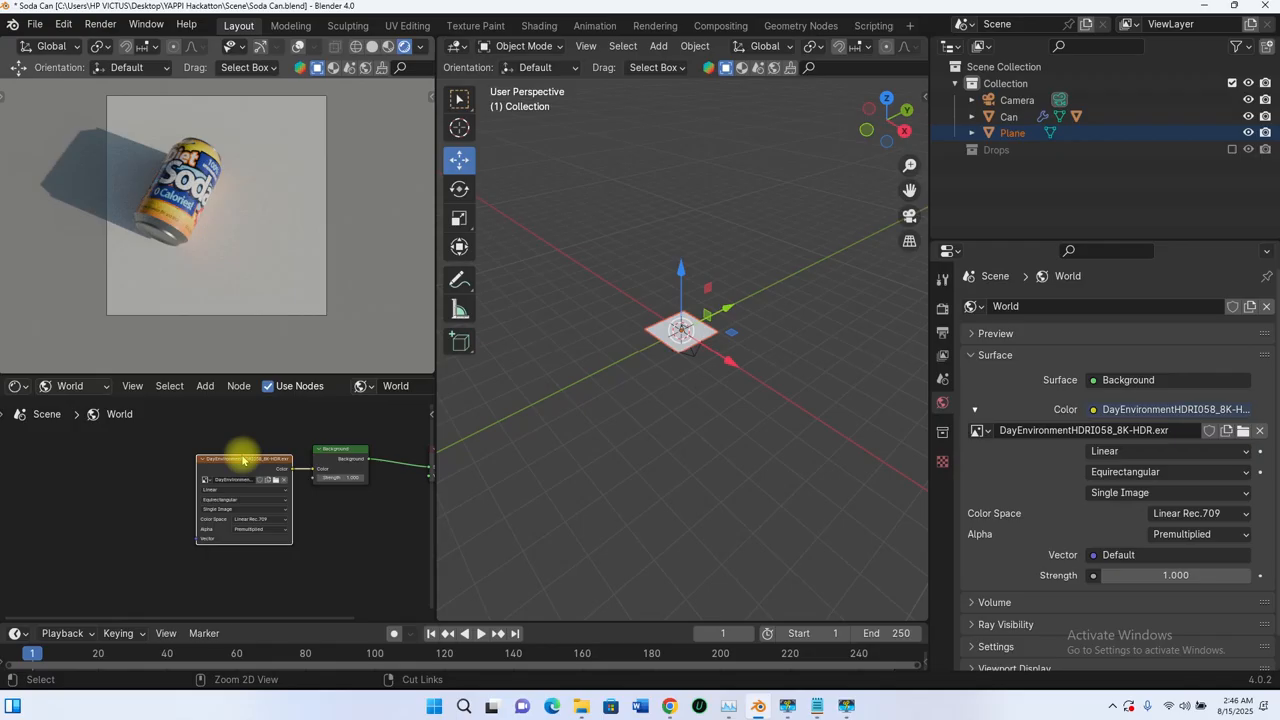
key("ctrl+t")
middle_click_drag(153, 514, 208, 471)
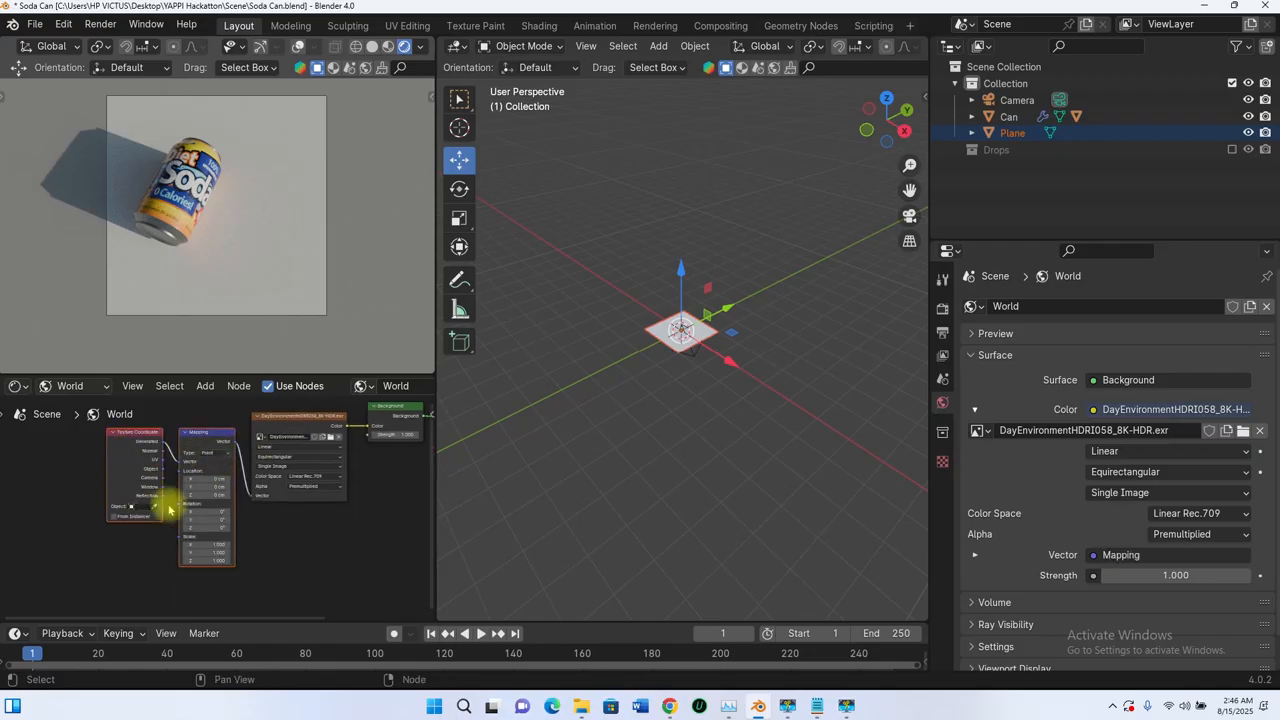
scroll(177, 520, "up", 5)
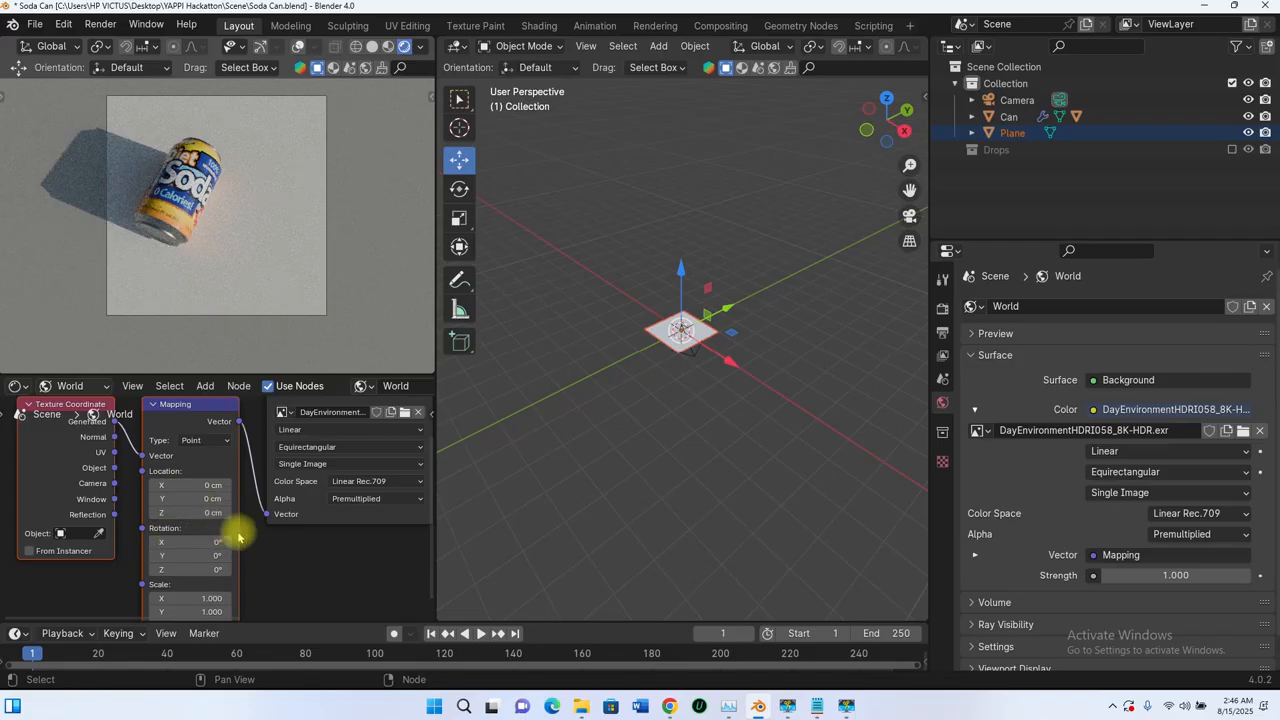
Step: Try rotating the environment about Z and Y in the Mapping node, resetting each rotation to 0°
scroll(211, 570, "down", 2, "shift")
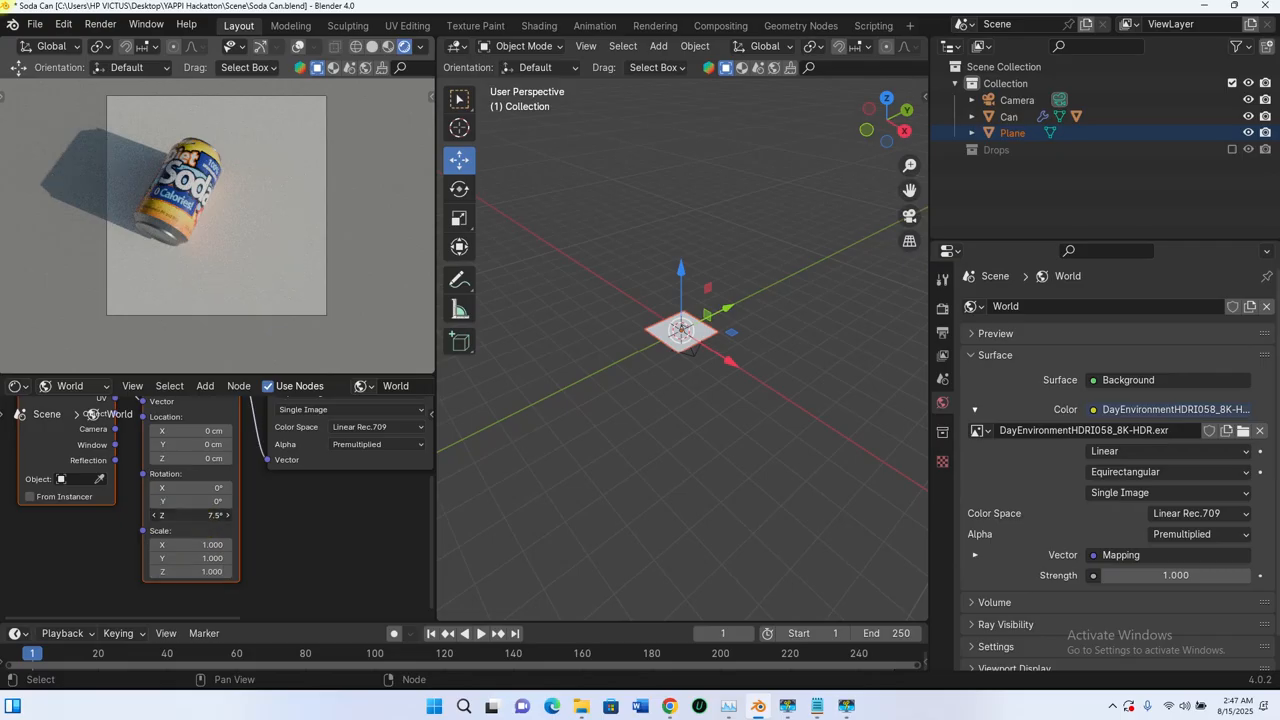
left_click_drag(190, 515, 175, 549)
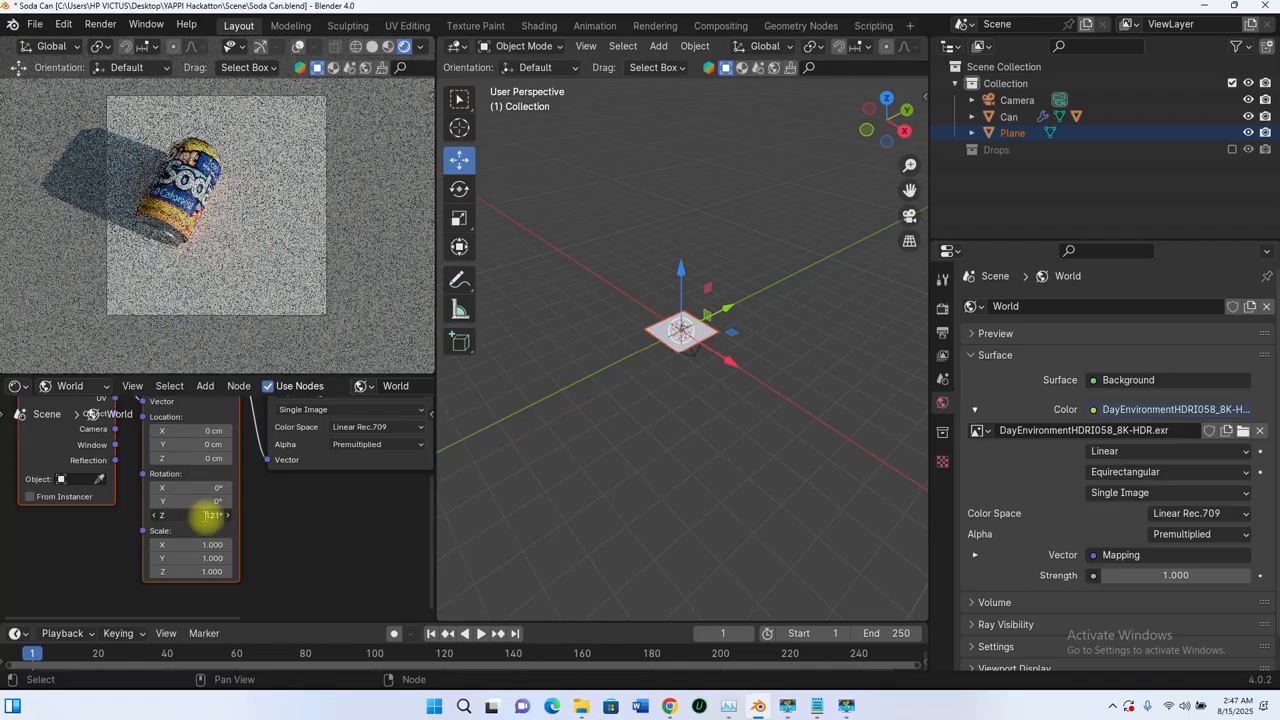
type("0")
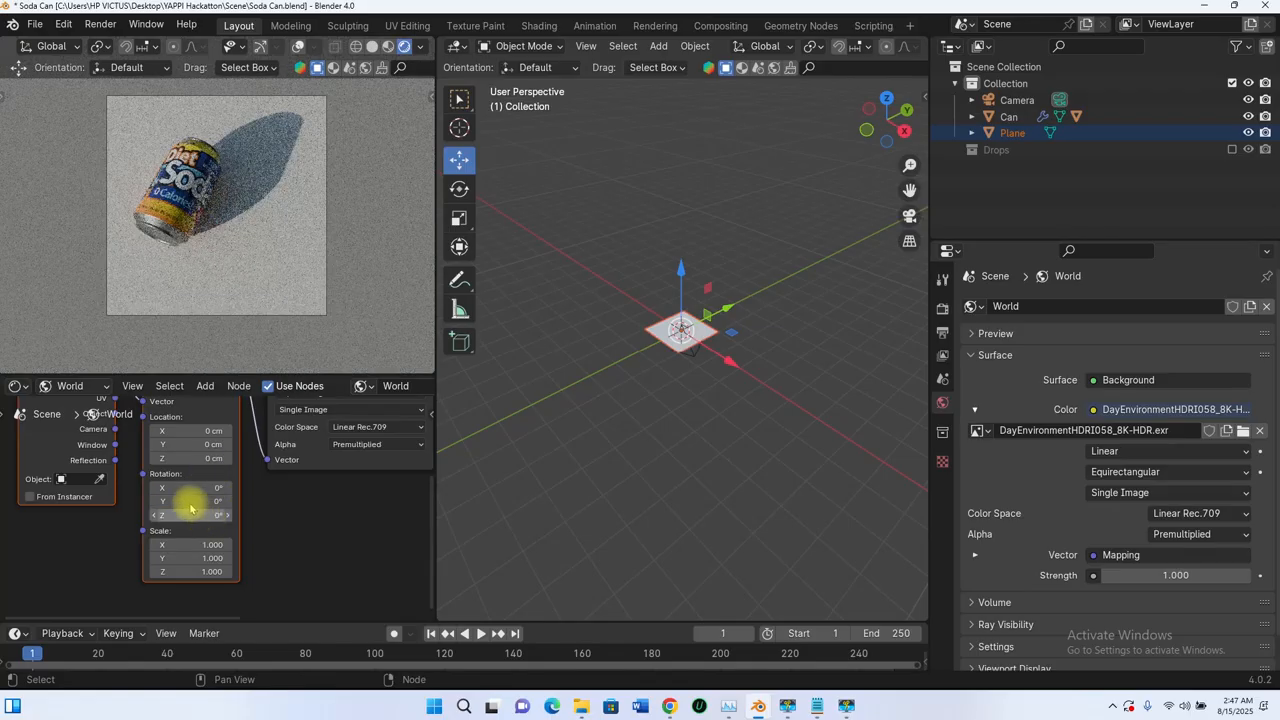
left_click_drag(188, 501, 190, 505)
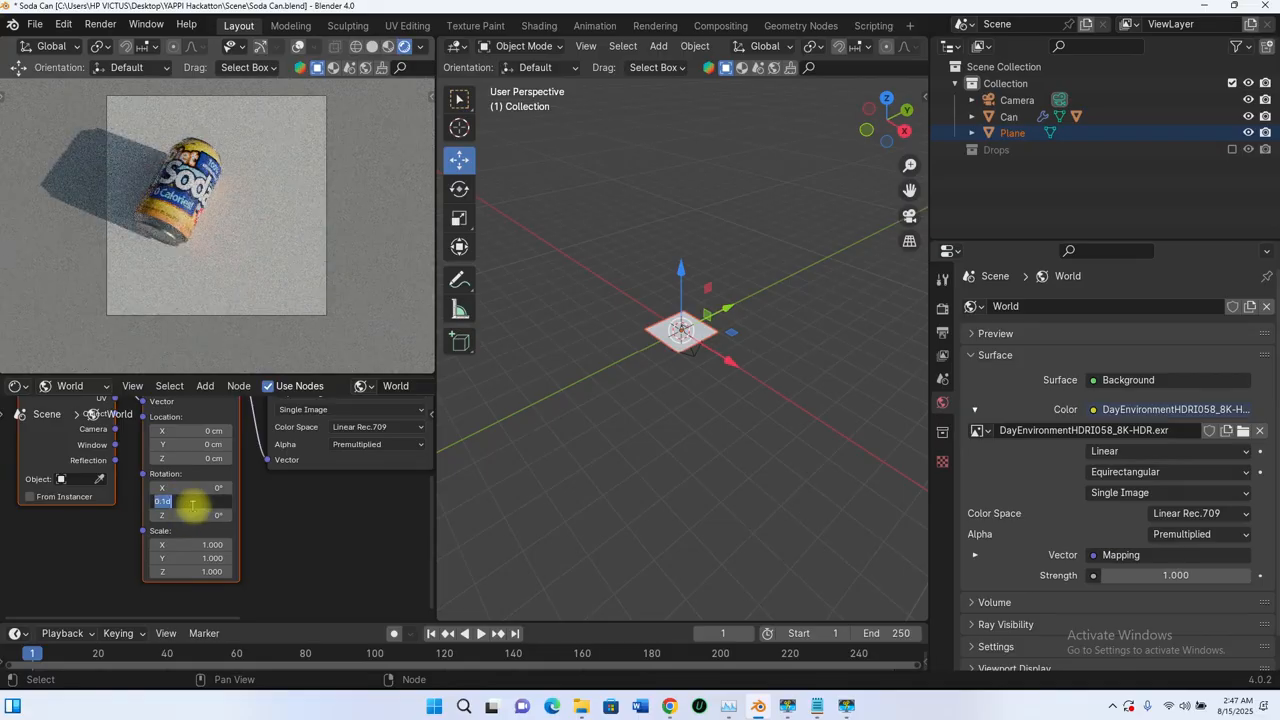
type("0")
key("Return")
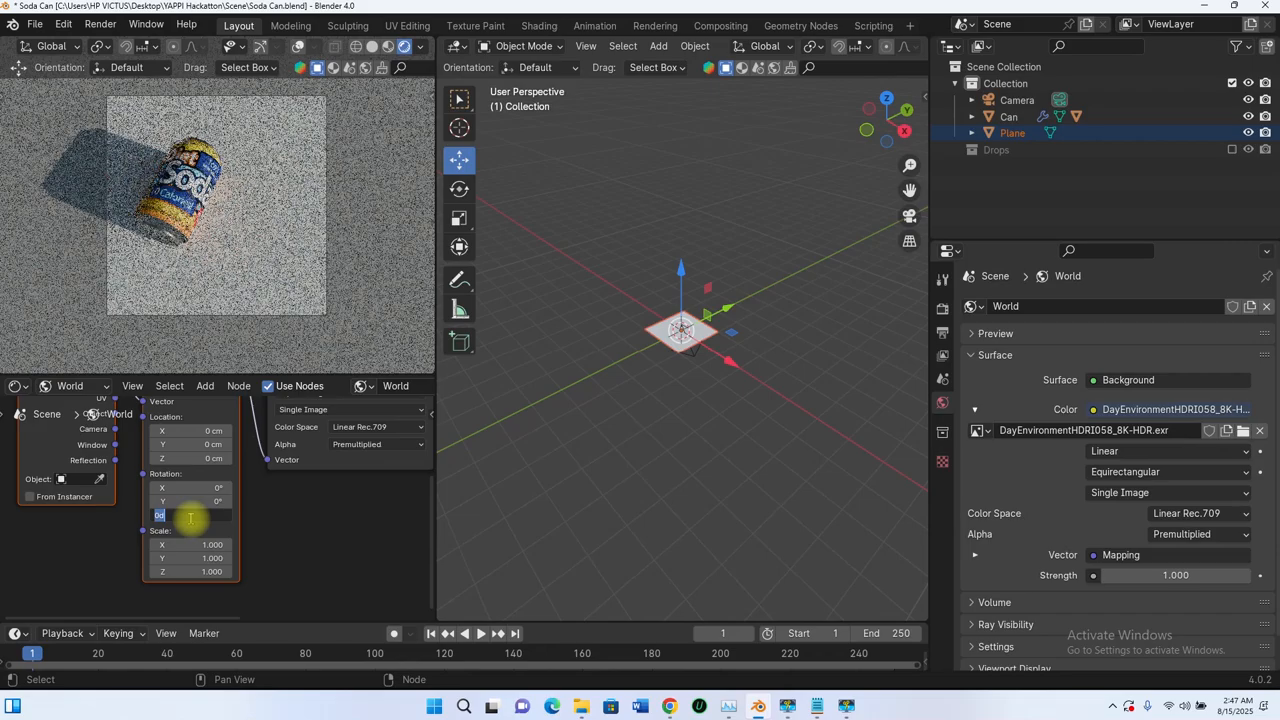
Step: Set the Mapping node's Z rotation to 180°
left_click(190, 517)
type("180")
key("Return")
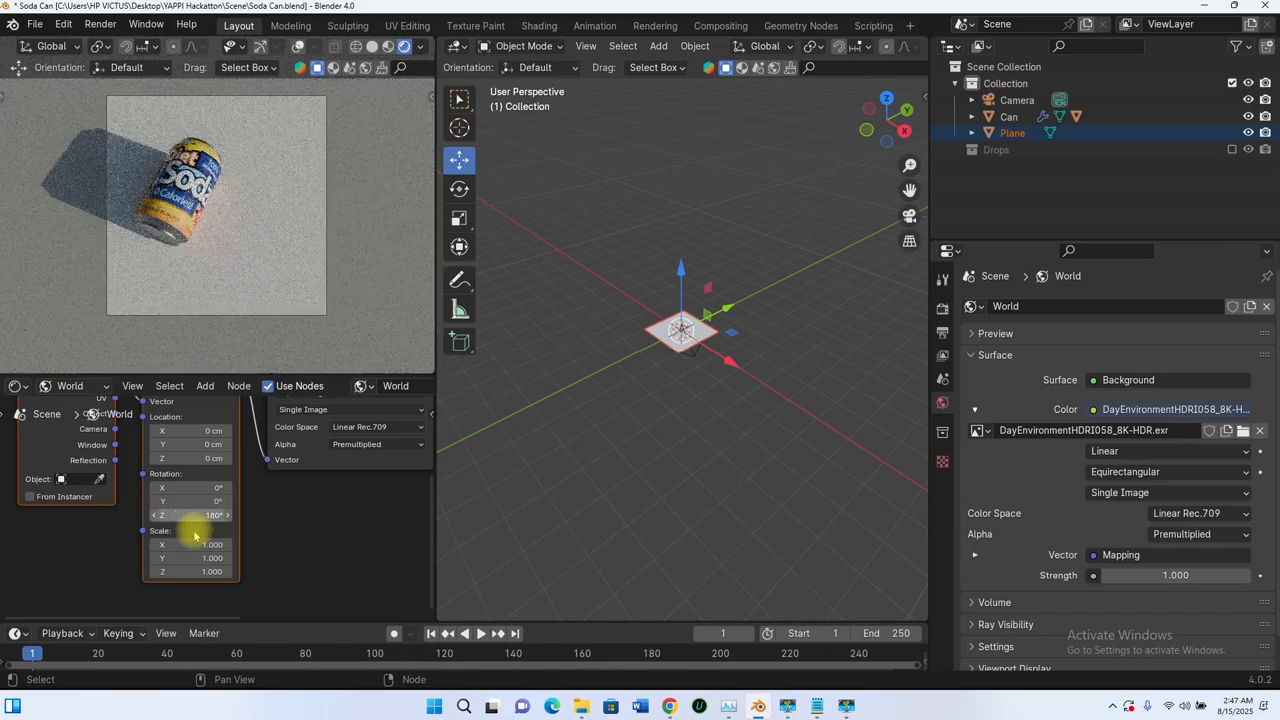
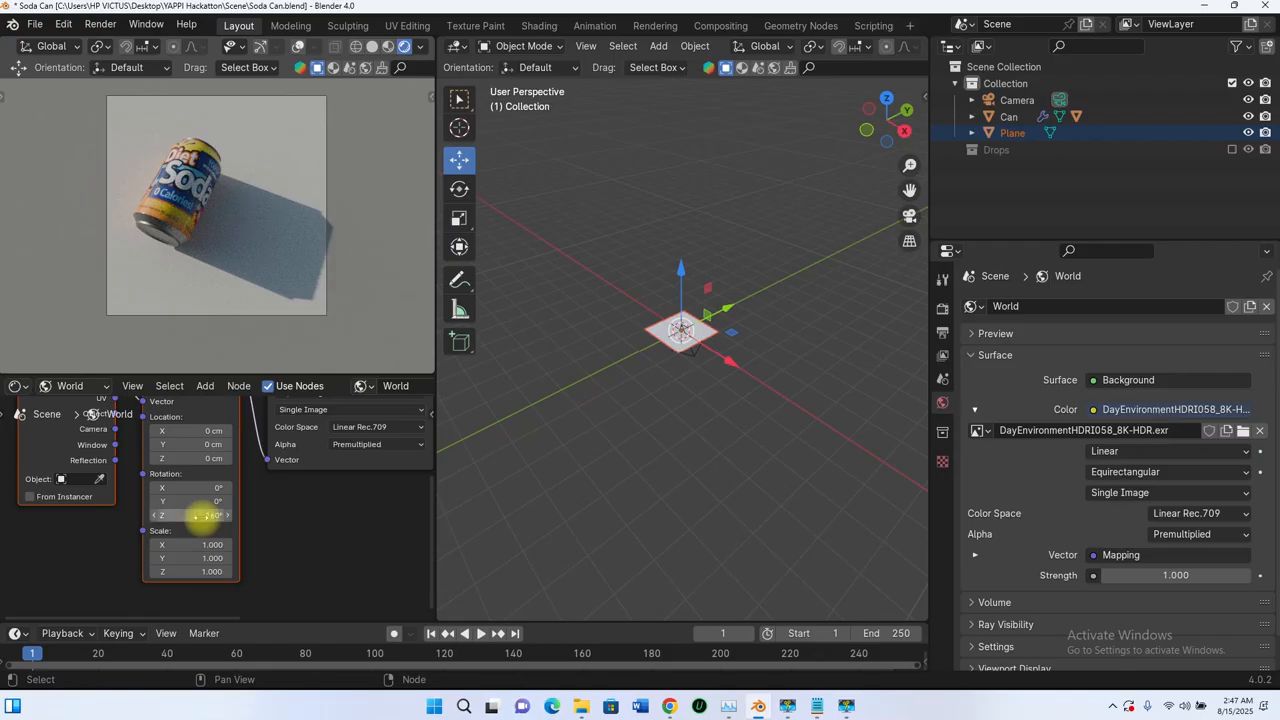
Step: Set the Mapping node's rotation to -20° on Y and 190° on Z, and enlarge the camera viewport's area
left_click_drag(203, 517, 183, 517)
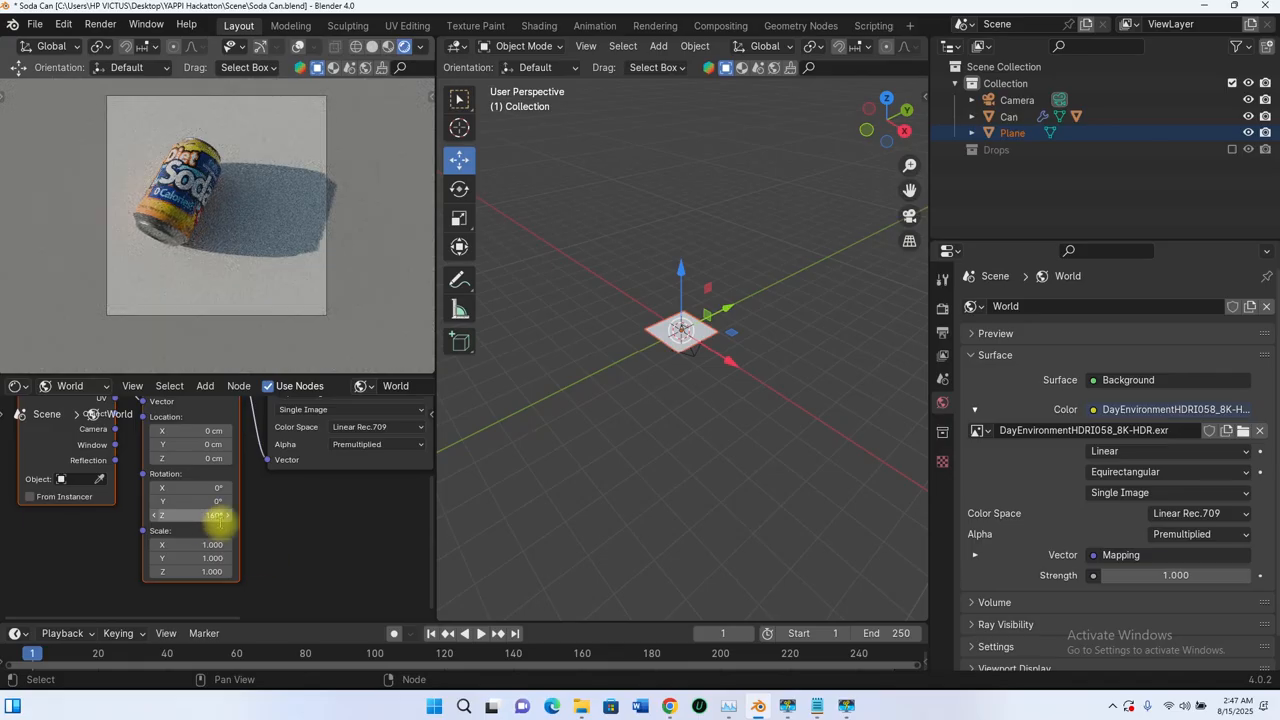
left_click(210, 516)
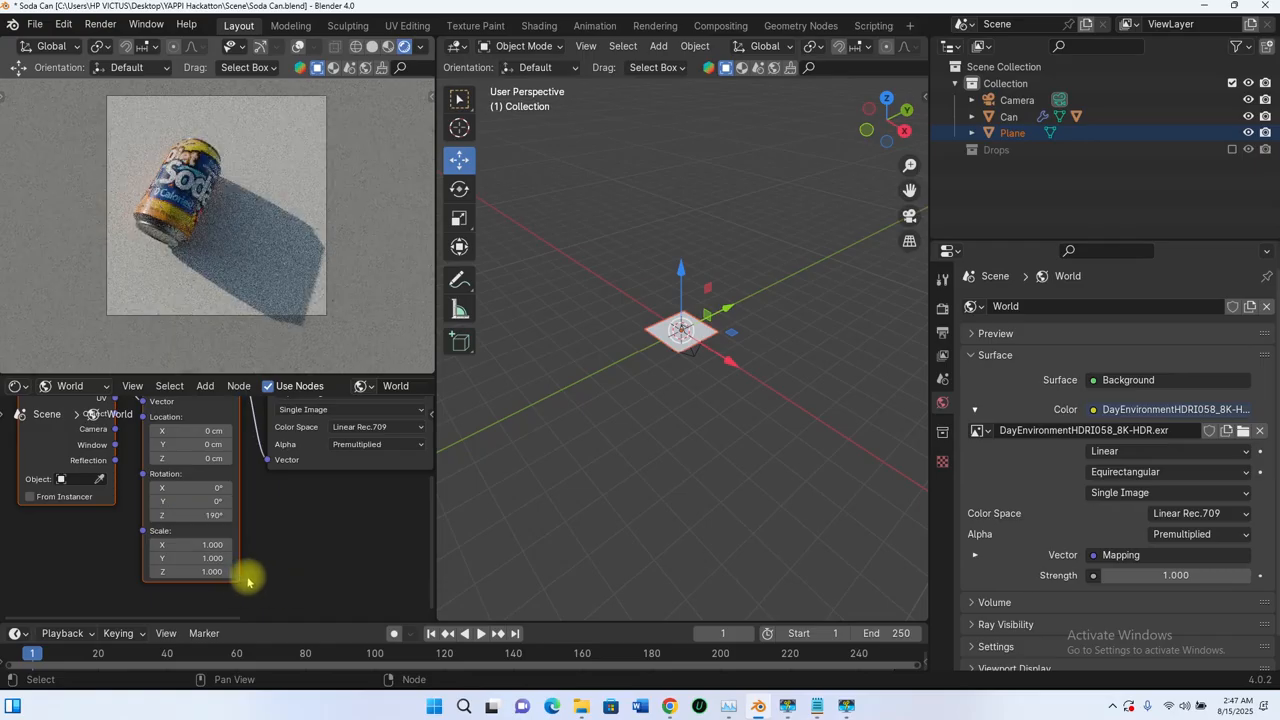
left_click_drag(212, 501, 257, 551)
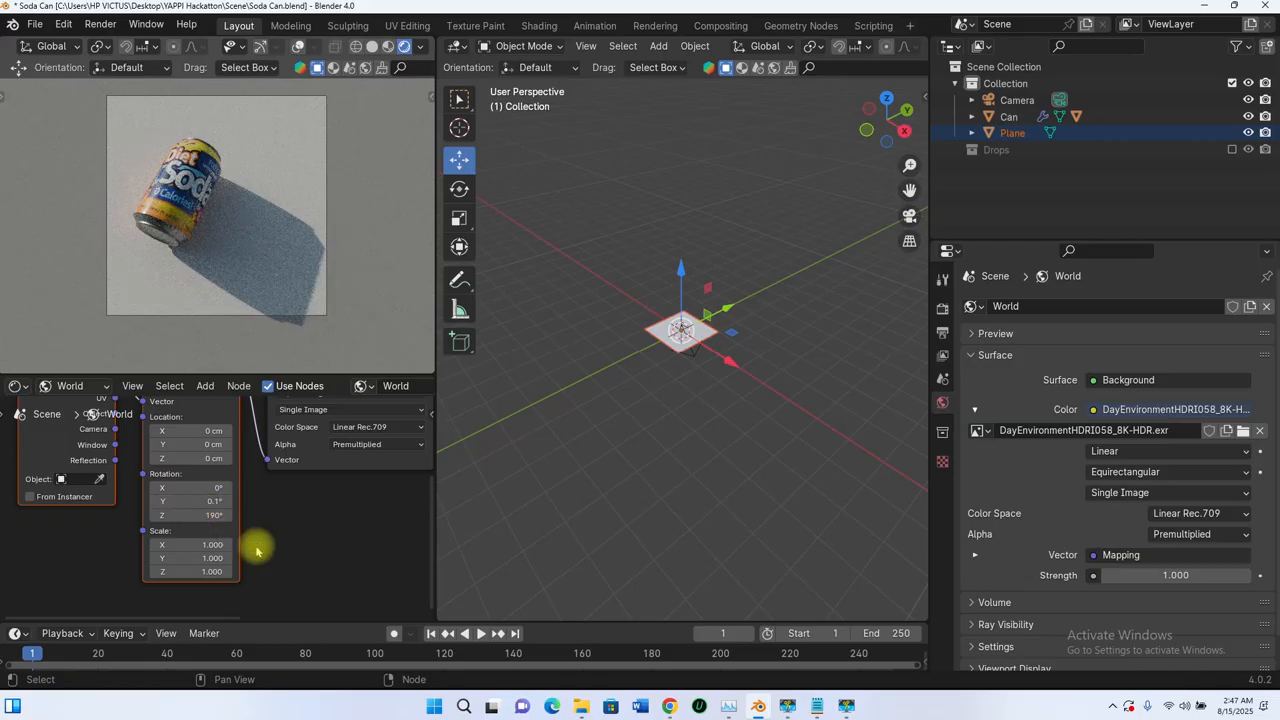
left_click(201, 500)
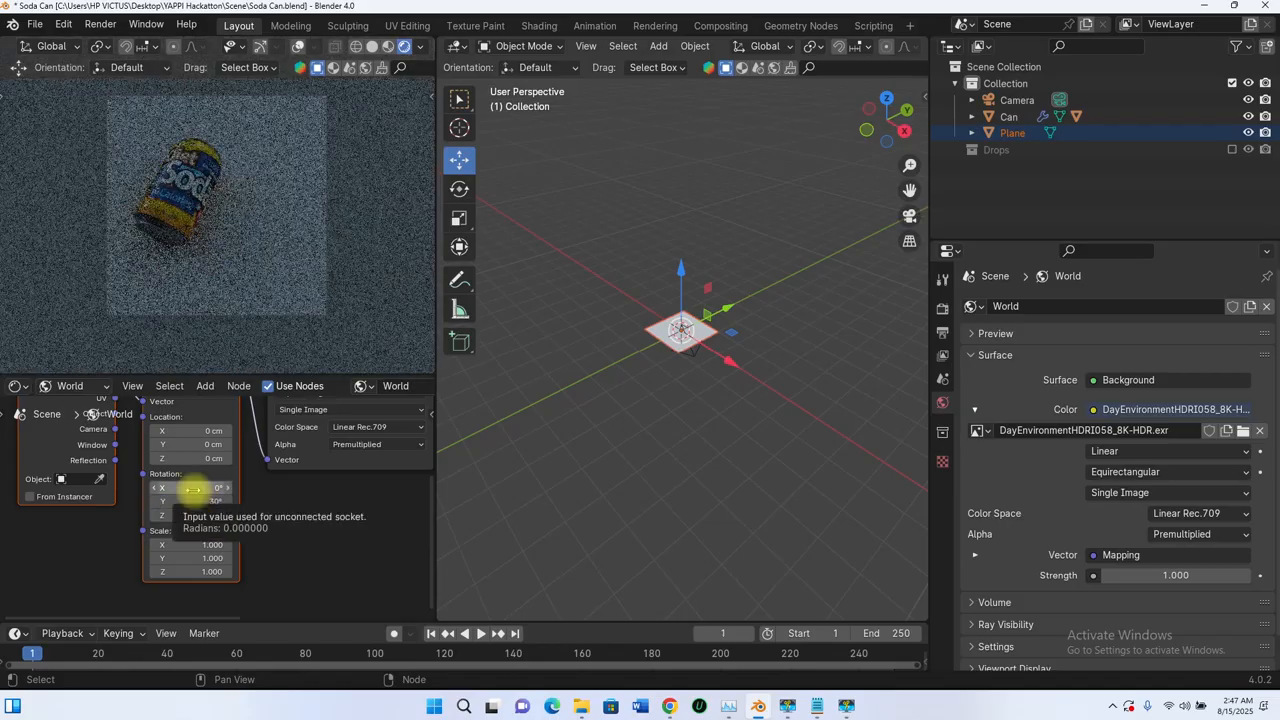
left_click(203, 504)
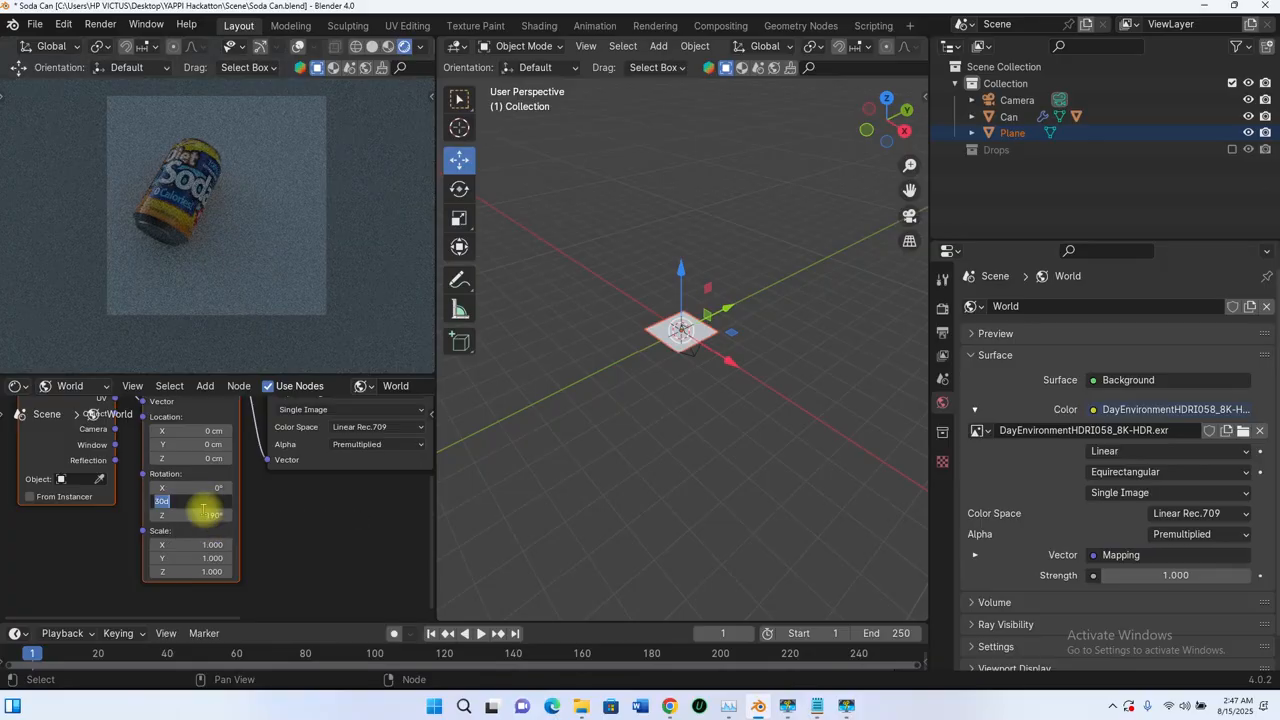
key("Return")
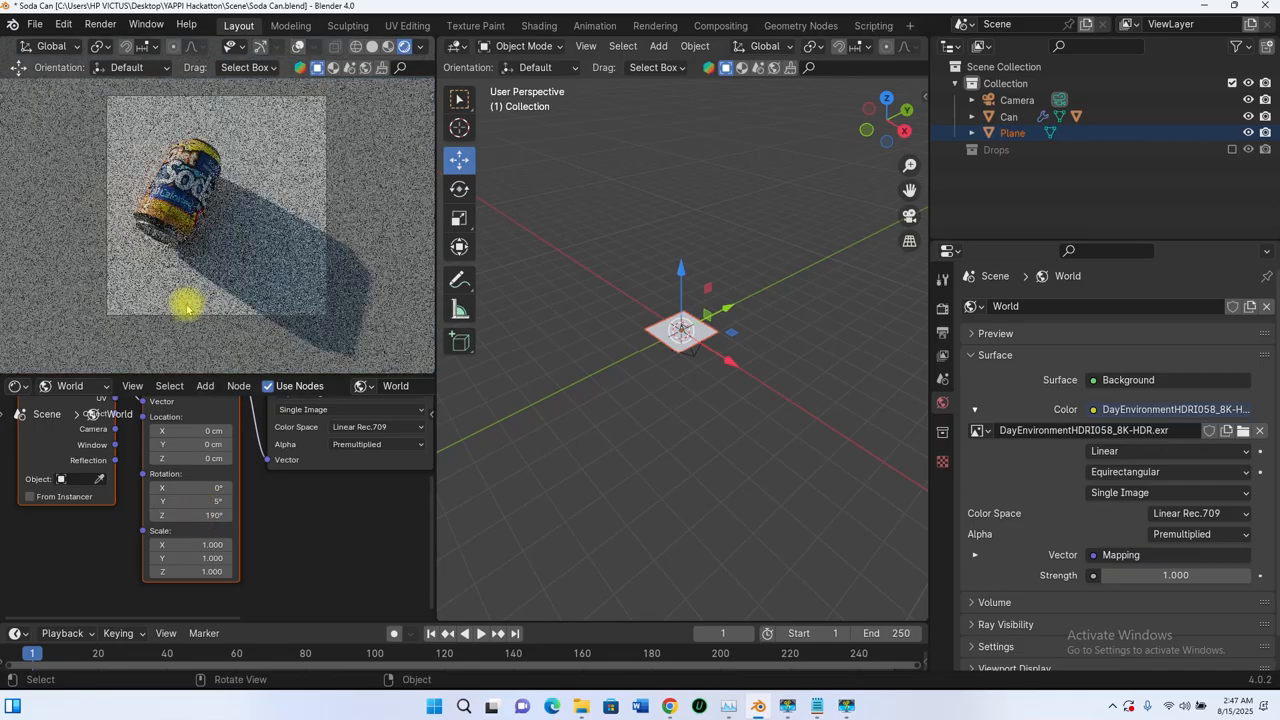
left_click(214, 505)
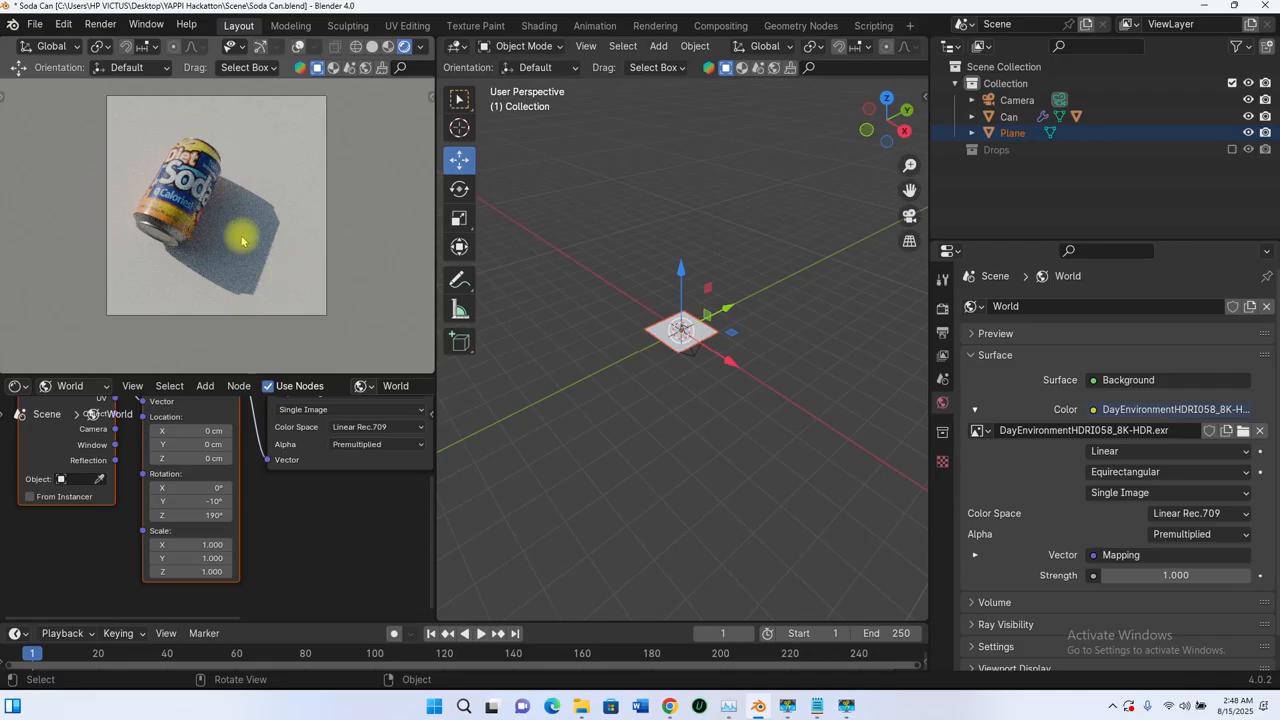
left_click(208, 501)
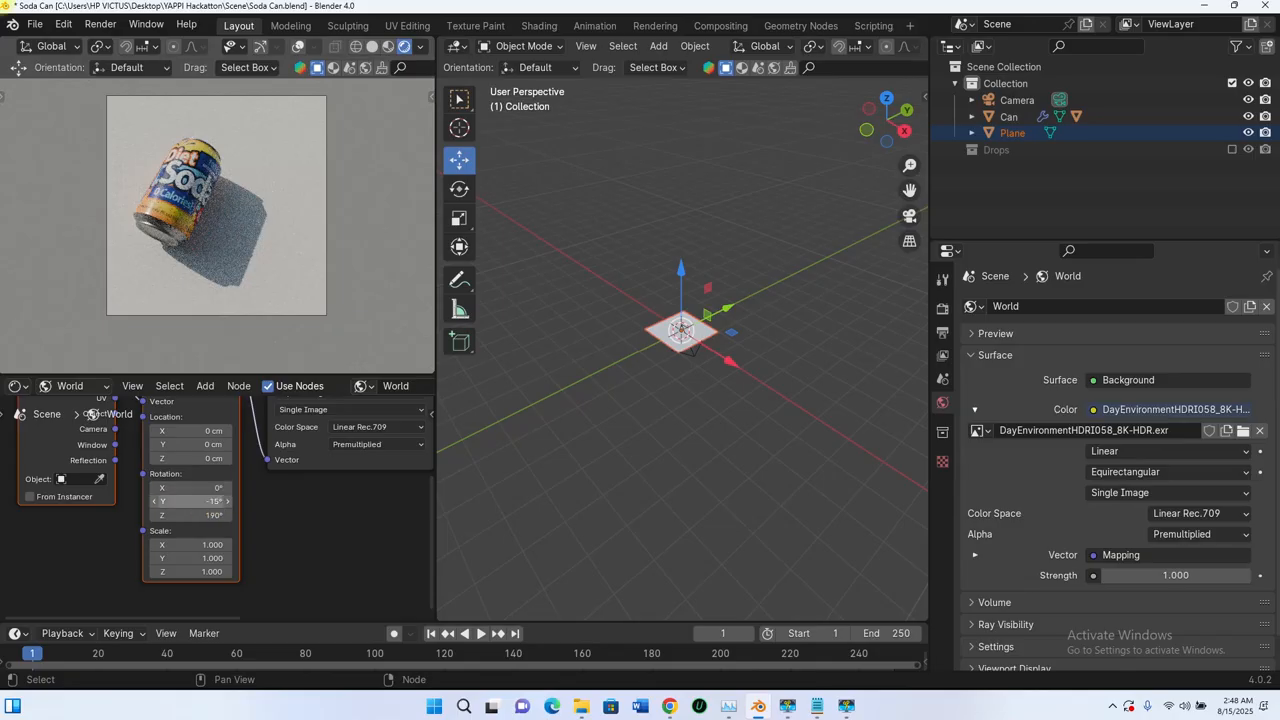
left_click(200, 500)
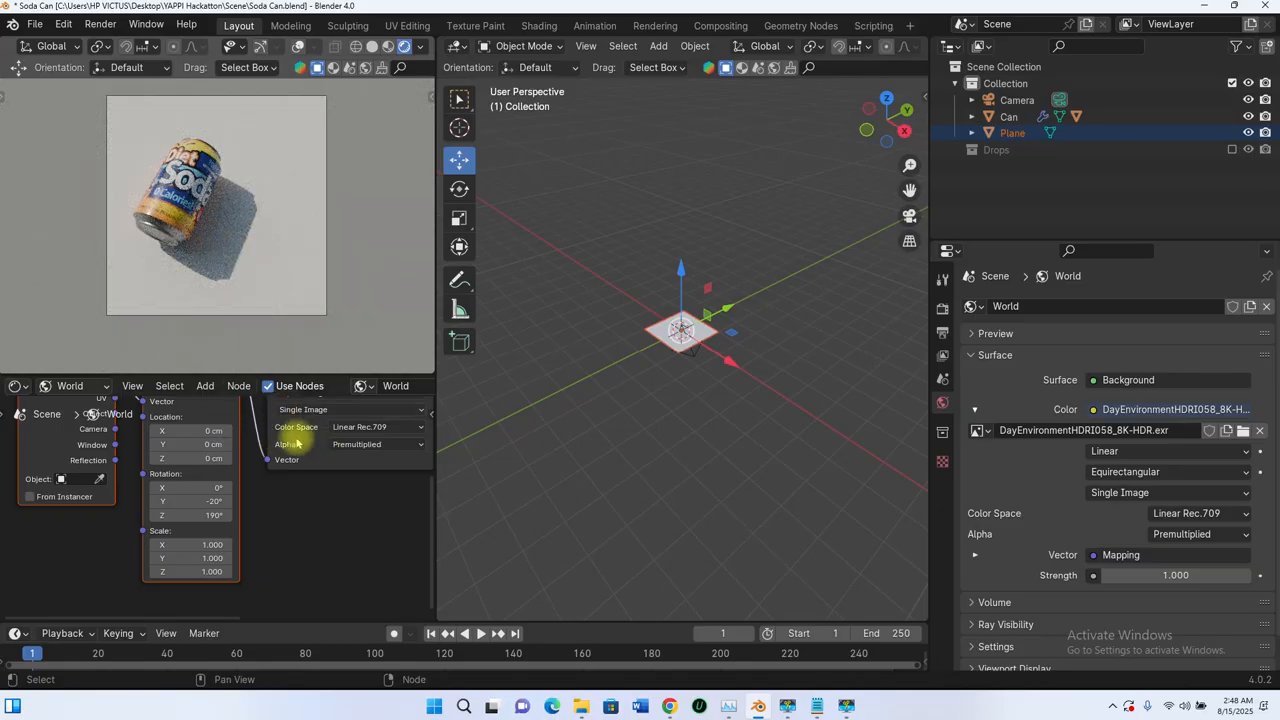
left_click_drag(194, 380, 186, 466)
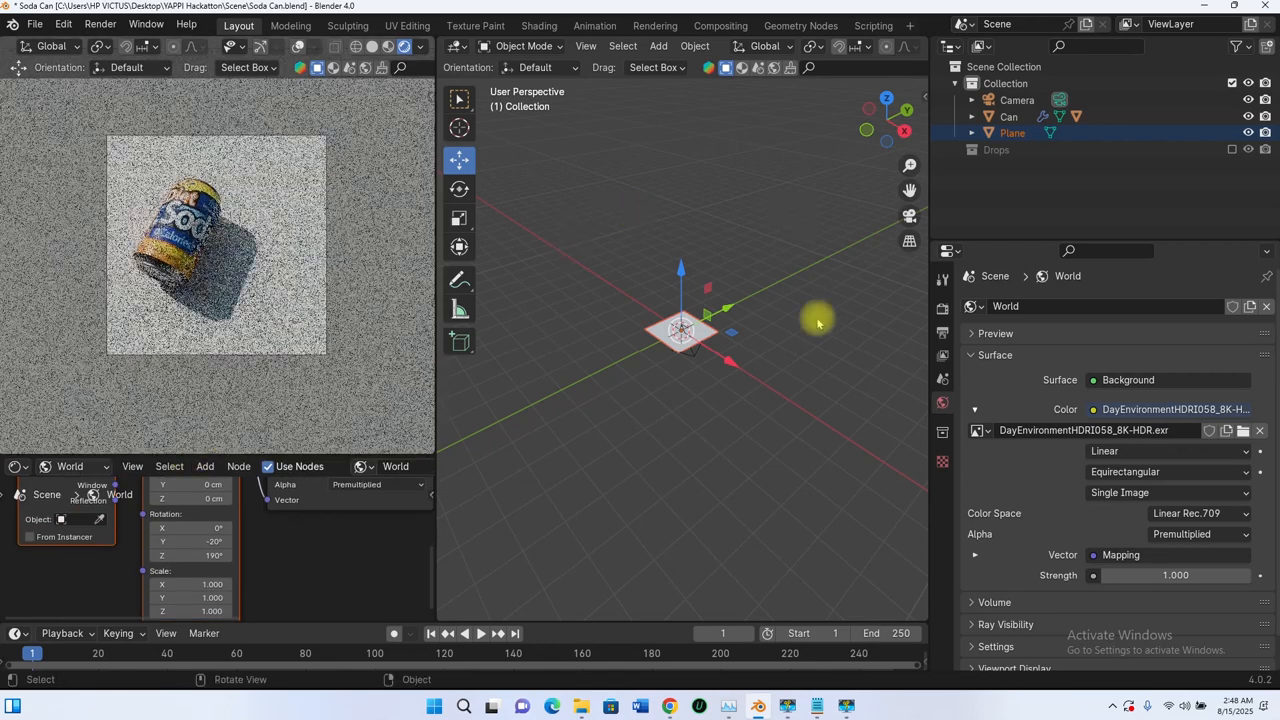
Step: Try the Thirds composition guide on the camera, switch it off and enable the Center guide instead
left_click(1020, 104)
scroll(974, 470, "down", 1)
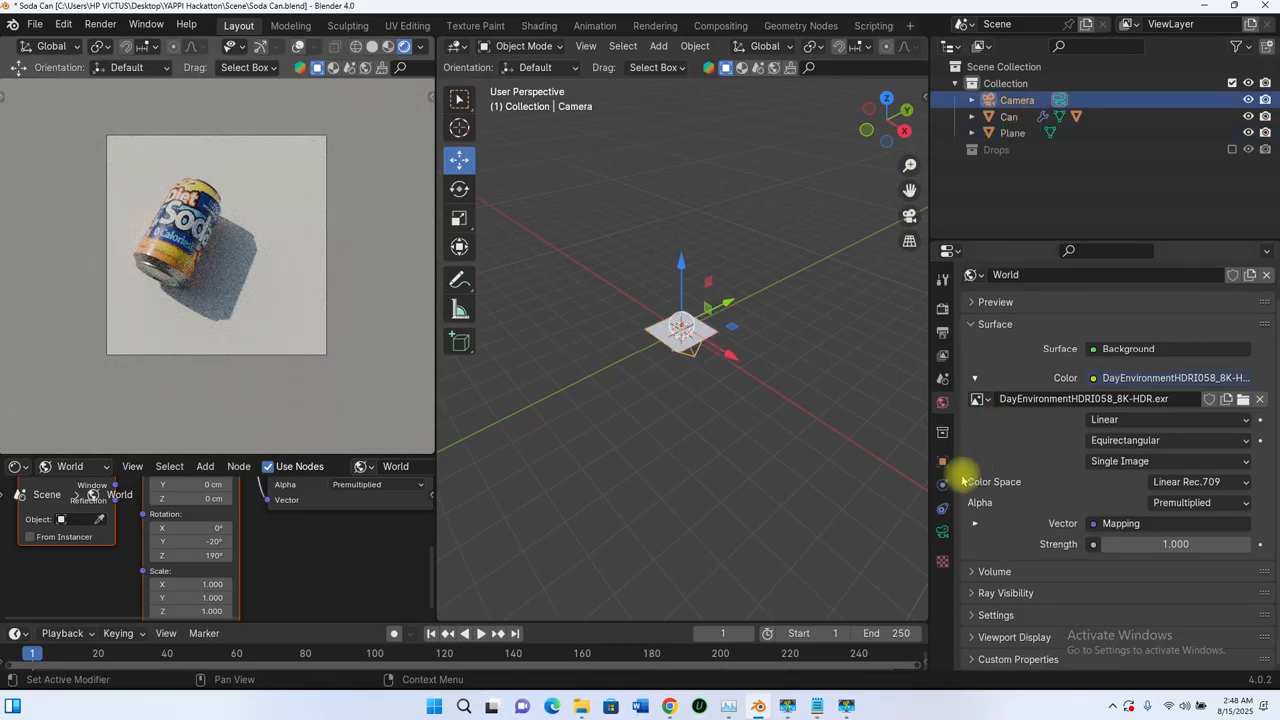
left_click(942, 533)
scroll(1001, 436, "down", 2)
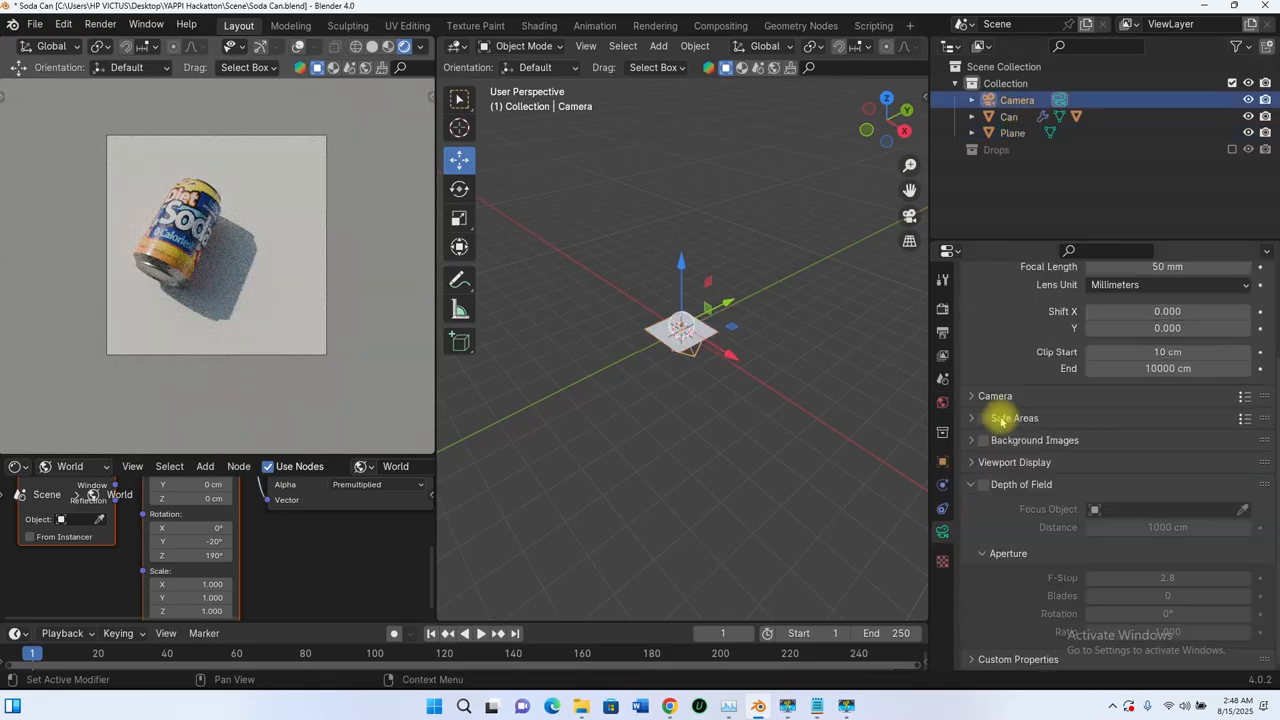
left_click(973, 463)
scroll(978, 465, "down", 3)
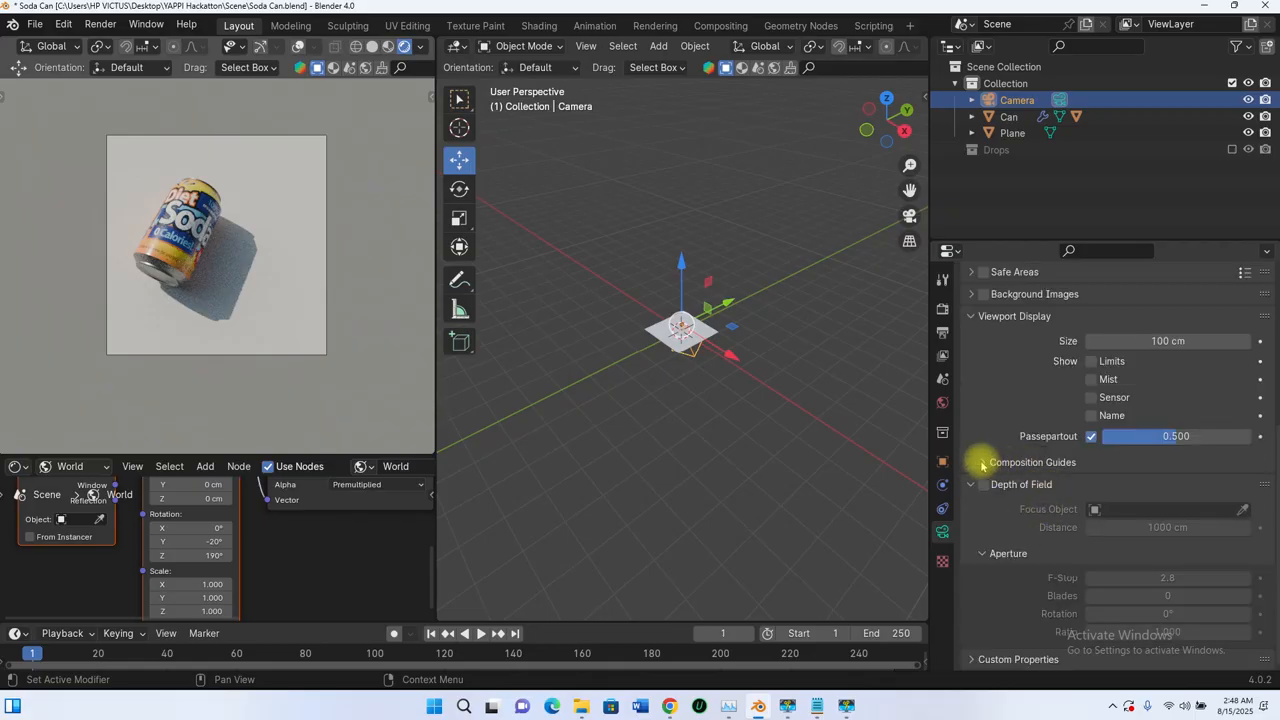
left_click(983, 463)
left_click(1091, 487)
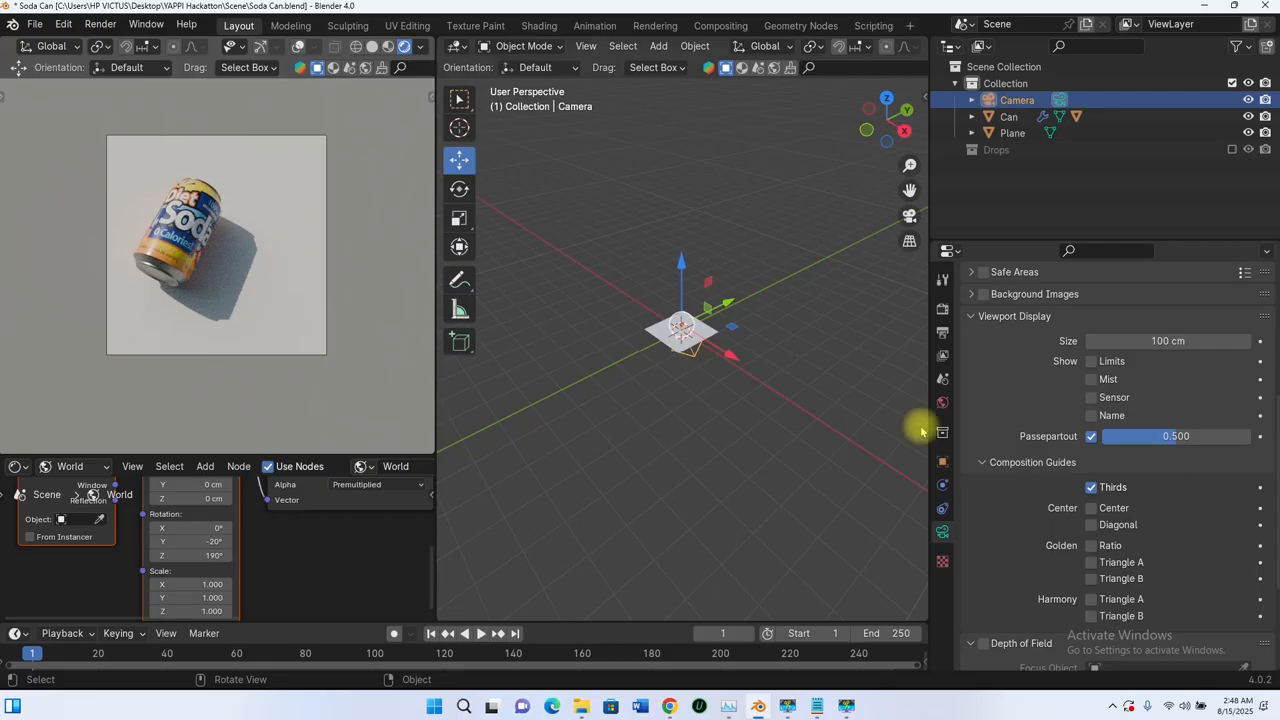
left_click(1091, 487)
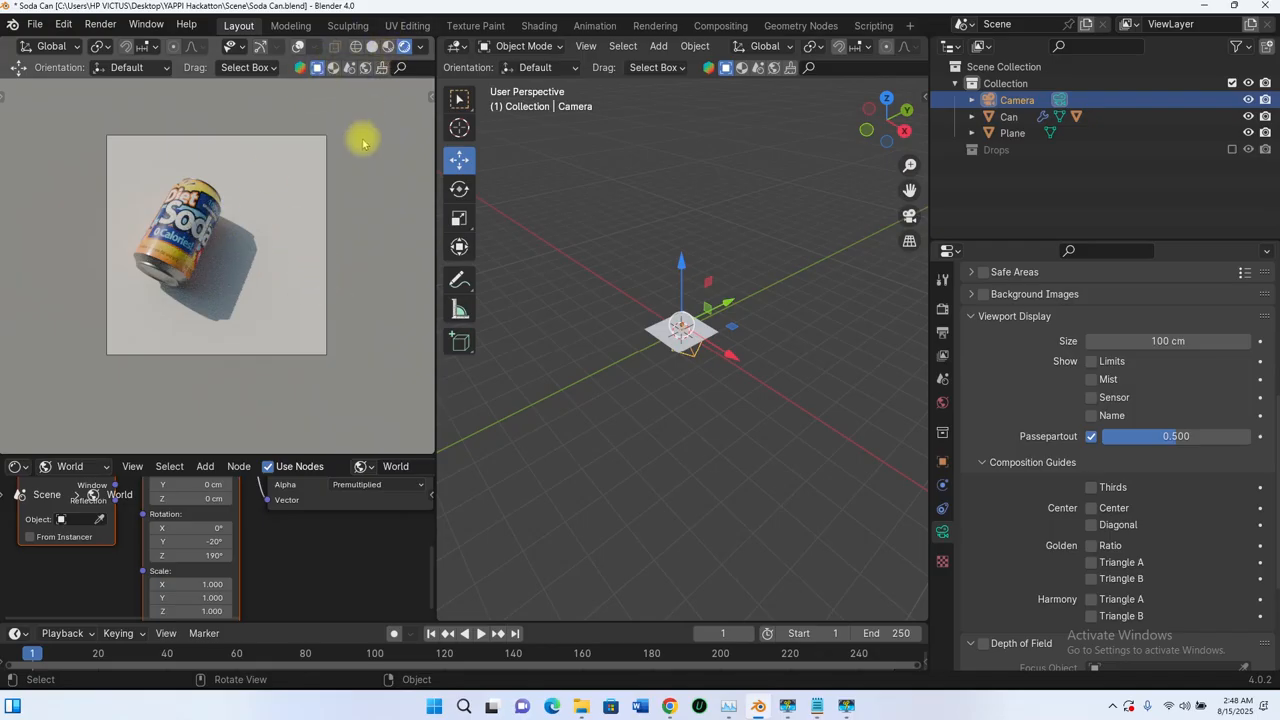
left_click(1091, 509)
Step: Restore the camera view, enable the Thirds guide too, and check the guides in other shading modes before returning to Rendered
middle_click(353, 305)
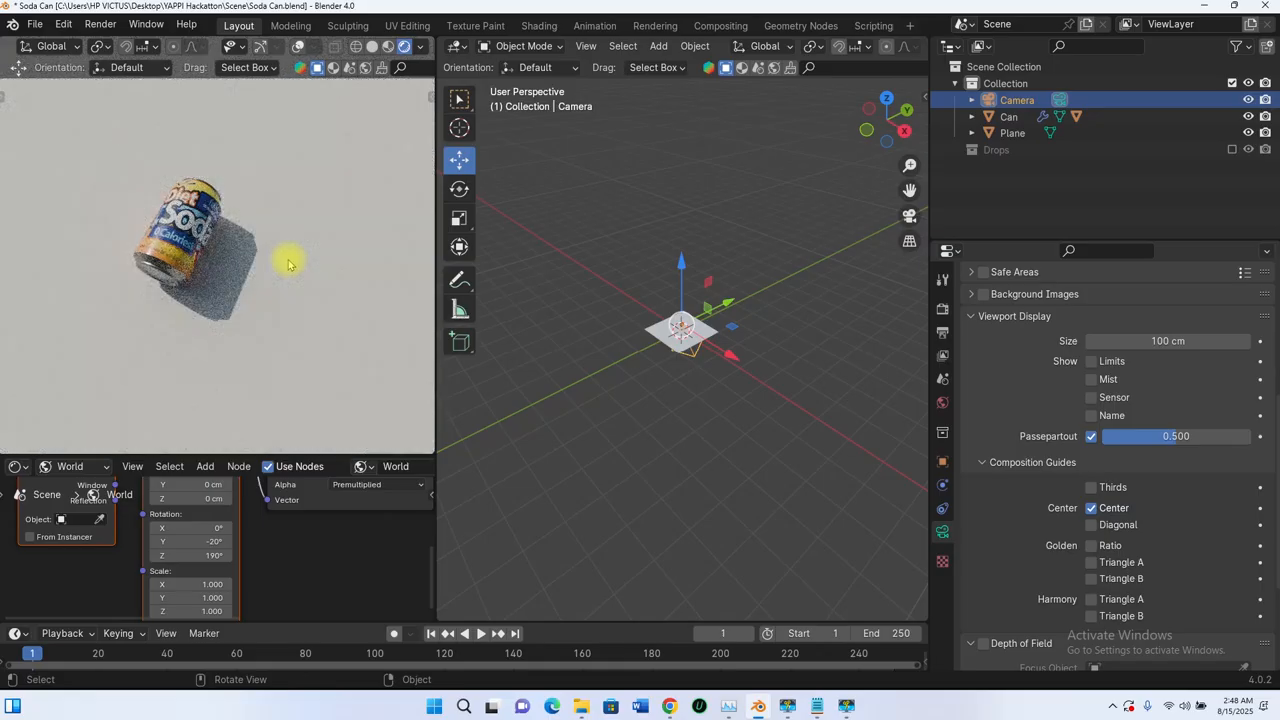
key("KP_0")
left_click(1091, 488)
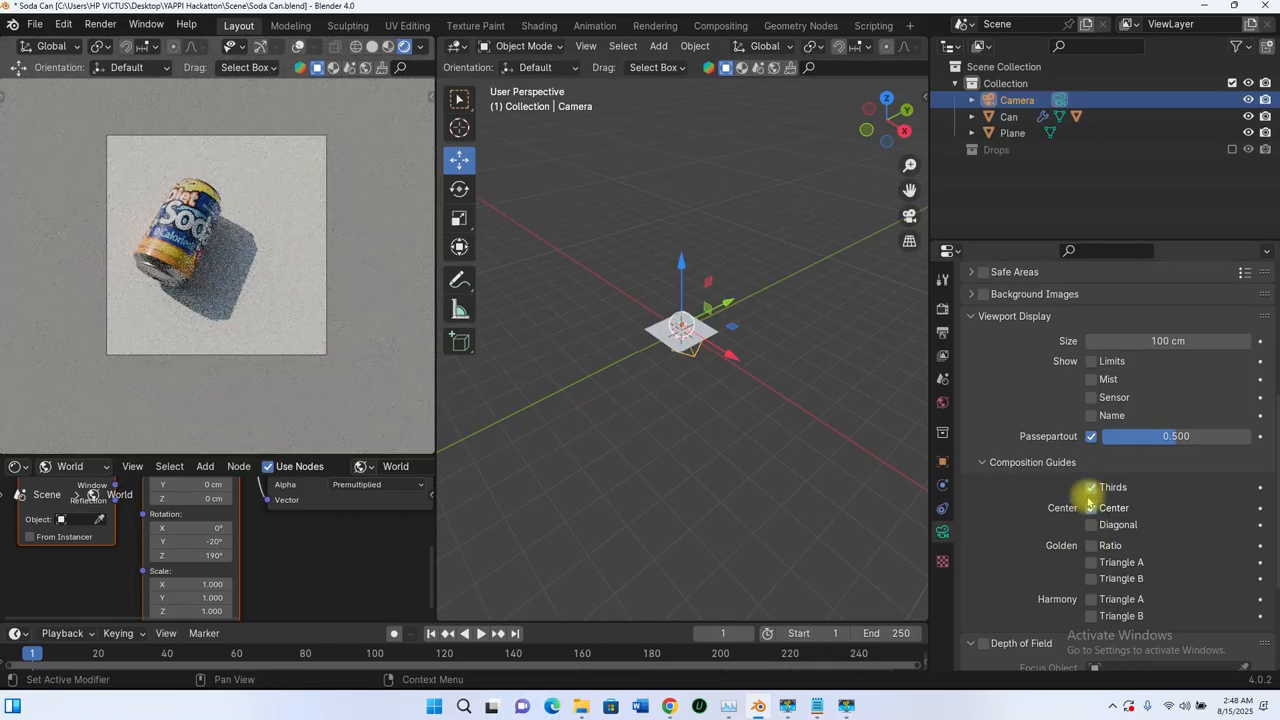
left_click(372, 46)
left_click(388, 46)
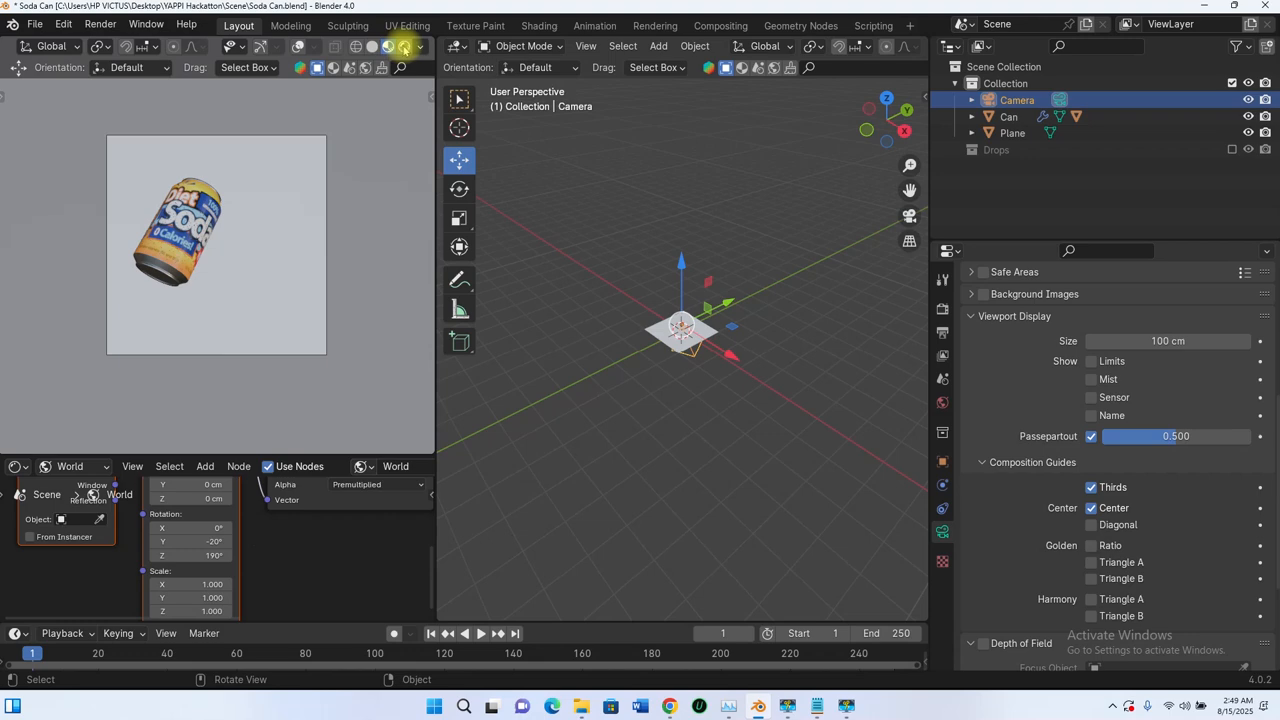
left_click(404, 46)
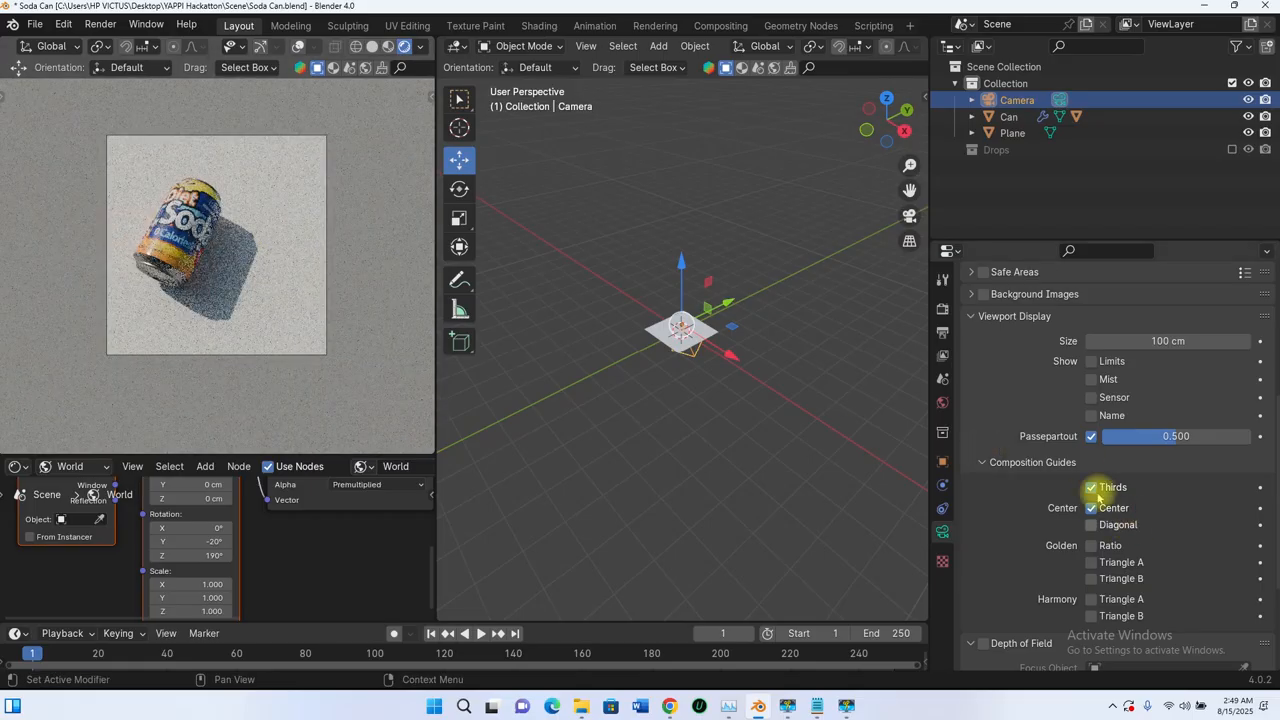
Step: Disable the camera's Thirds and Center composition guides and collapse its Viewport Display settings
scroll(1045, 508, "down", 3)
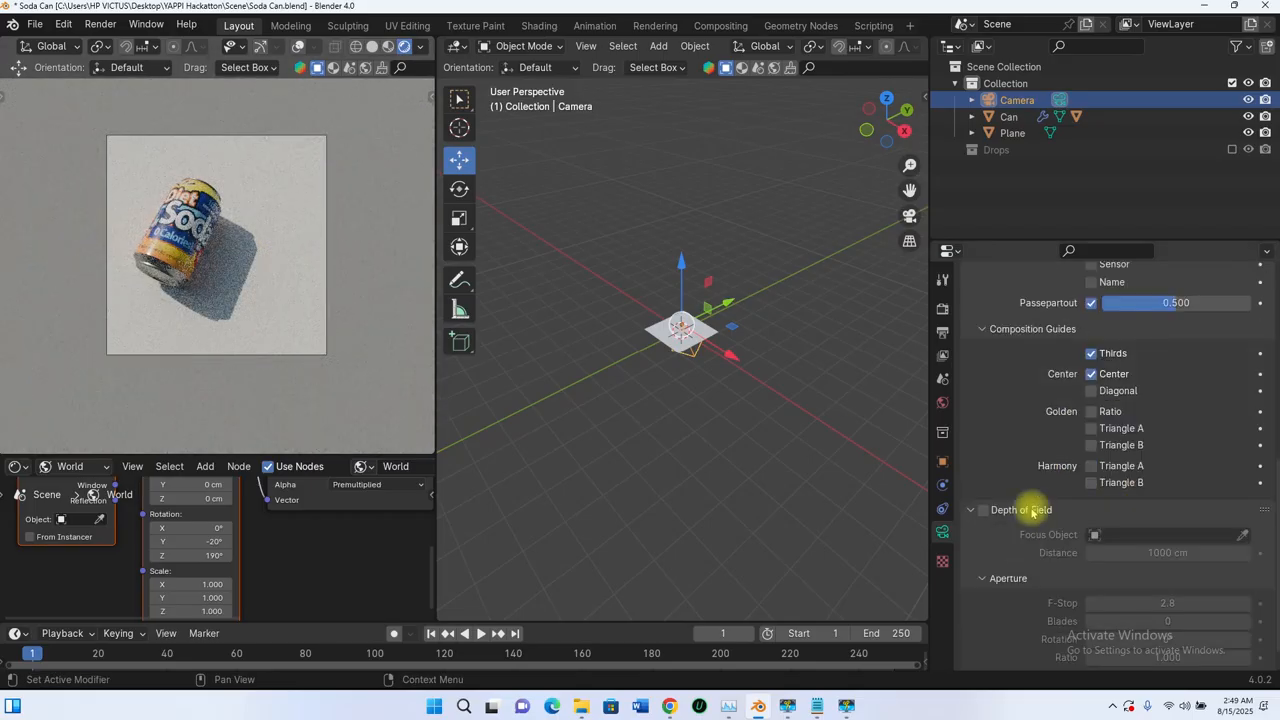
scroll(1025, 480, "up", 1)
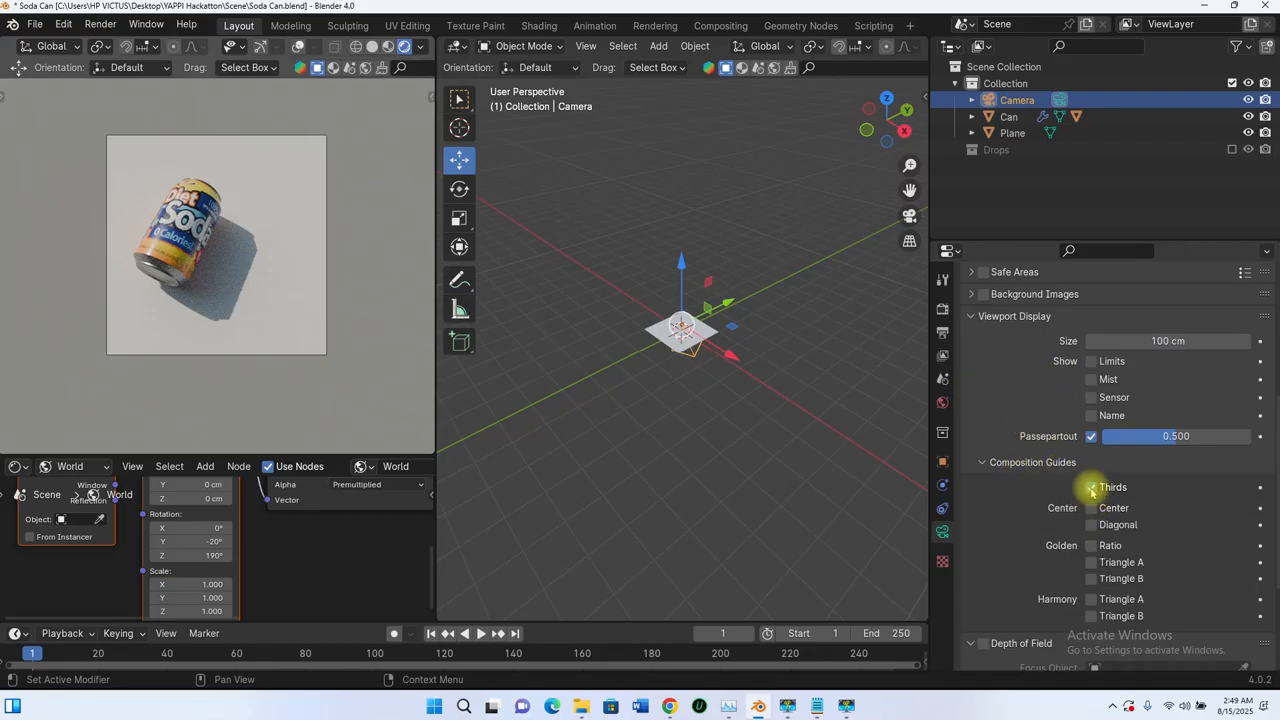
left_click(970, 317)
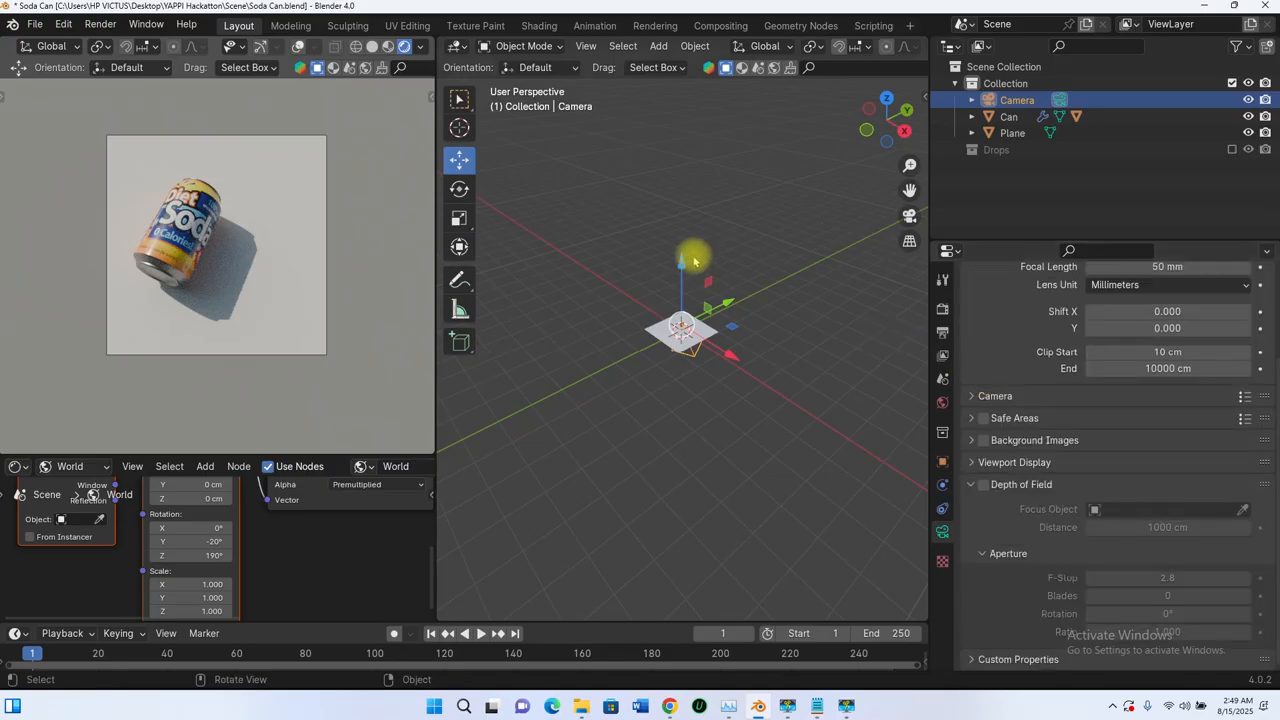
Step: Select the ground plane and give it a new material named Floor
scroll(694, 262, "up", 6)
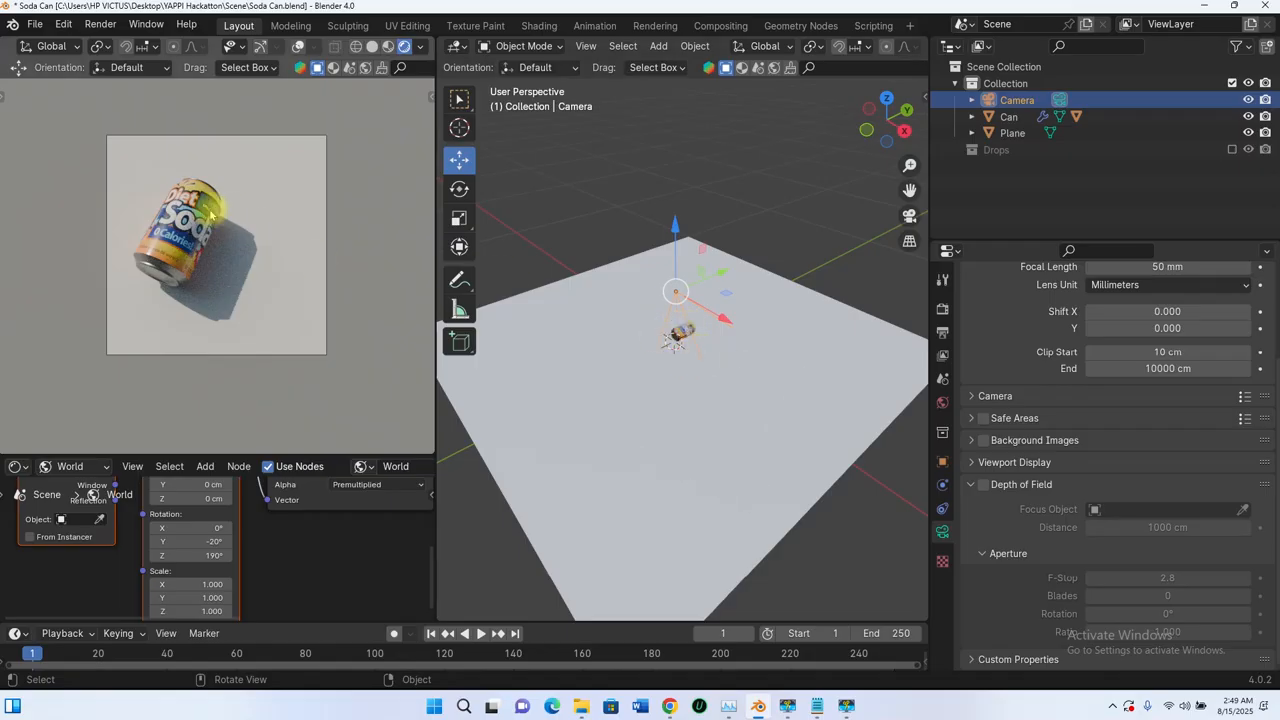
left_click(816, 345)
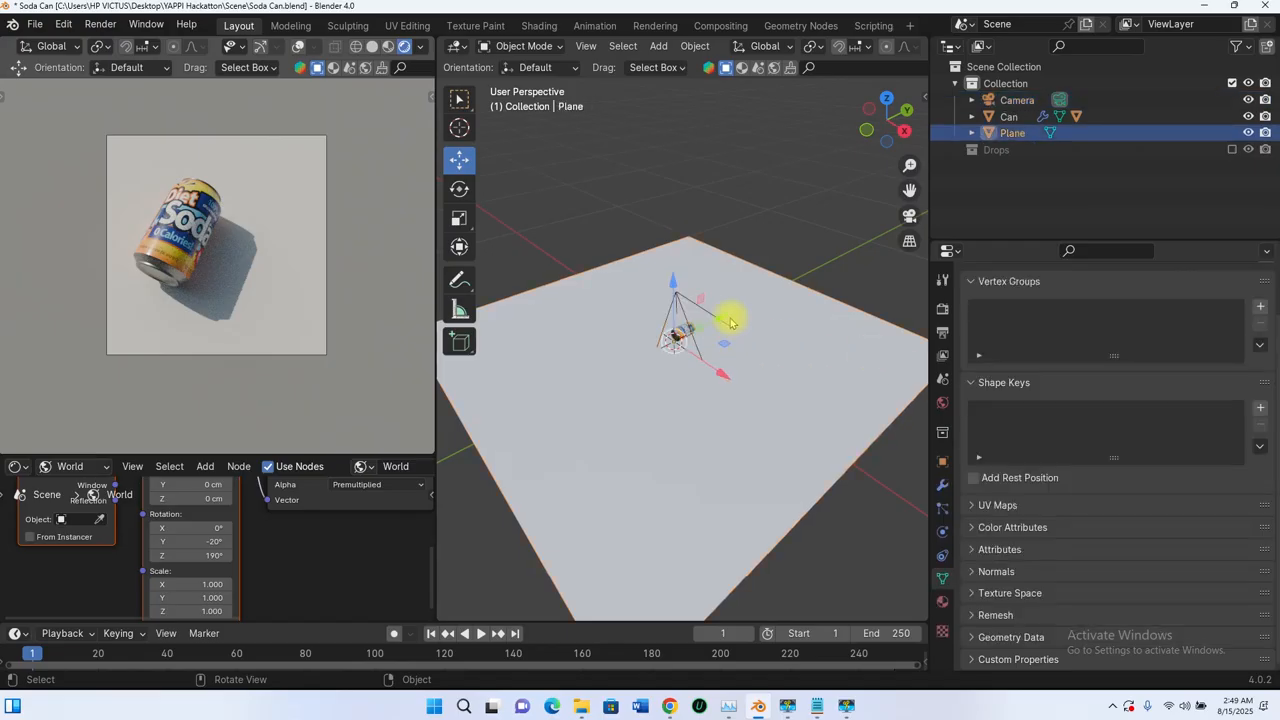
left_click(942, 600)
left_click(1151, 375)
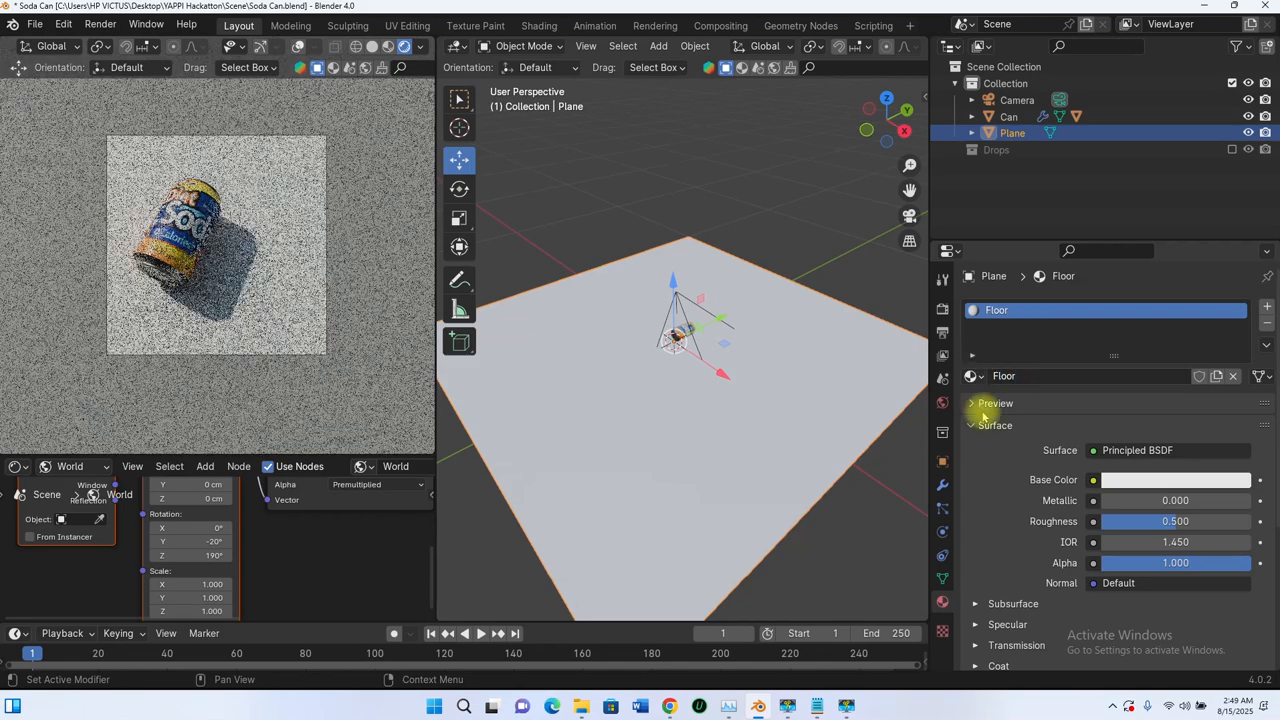
Step: Change the Floor material's base color to a muted lavender blue with a hue of about 0.66
left_click(1139, 482)
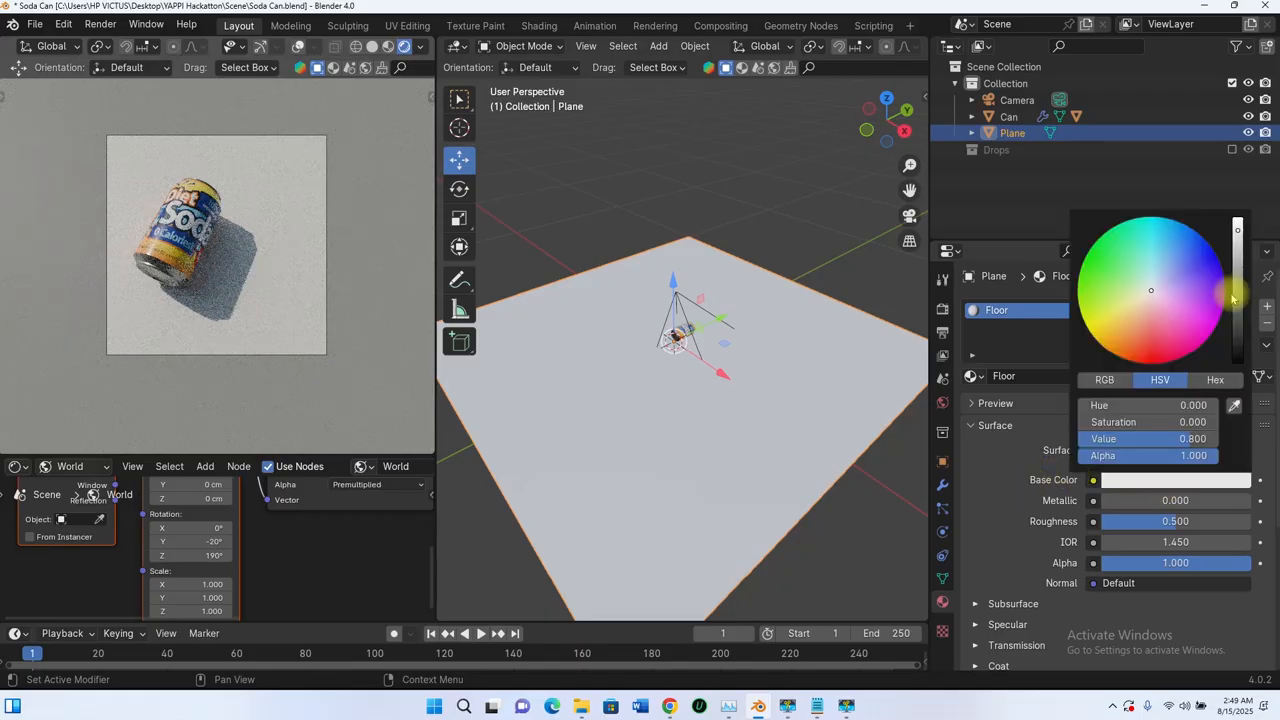
mouse_move(1150, 439)
left_mouse_down()
mouse_move(1074, 439)
mouse_move(1157, 439)
left_mouse_up()
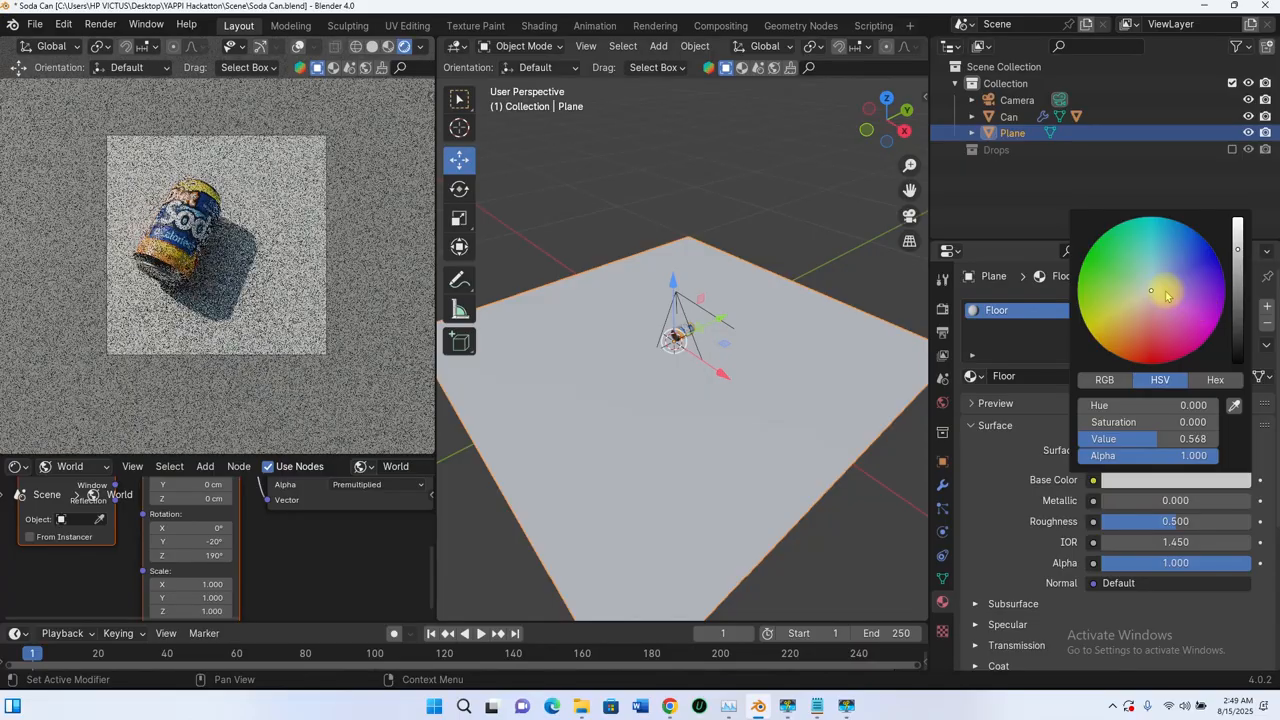
left_click_drag(1155, 290, 1163, 282)
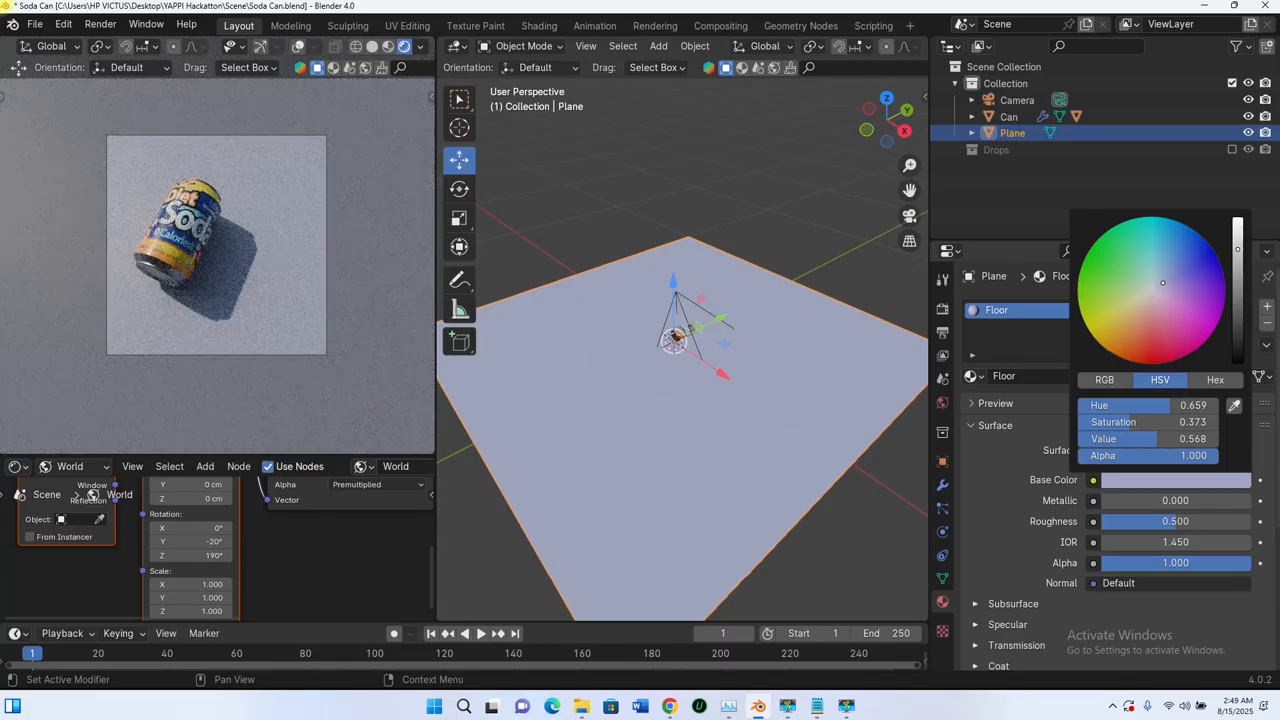
left_click_drag(1163, 282, 1162, 281)
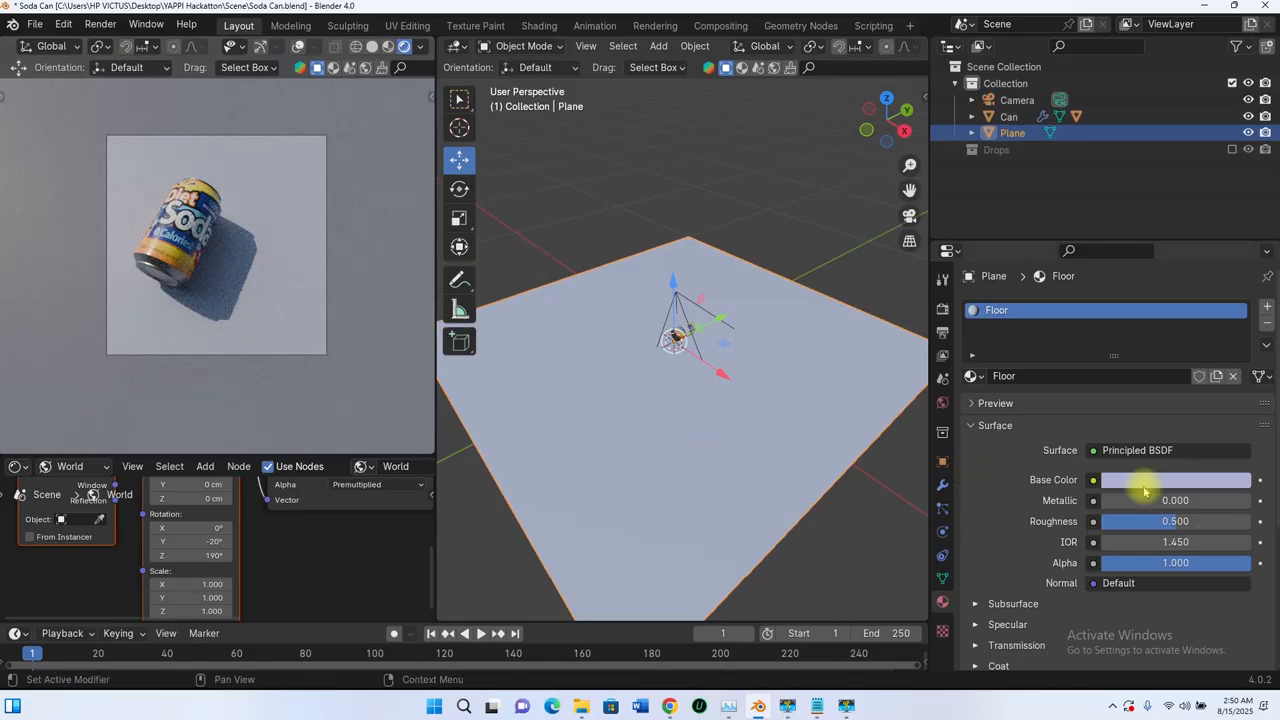
Step: Lower the Floor material's roughness to 0.069 and raise its specular IOR Level to 1.000
left_click_drag(1170, 525, 1106, 525)
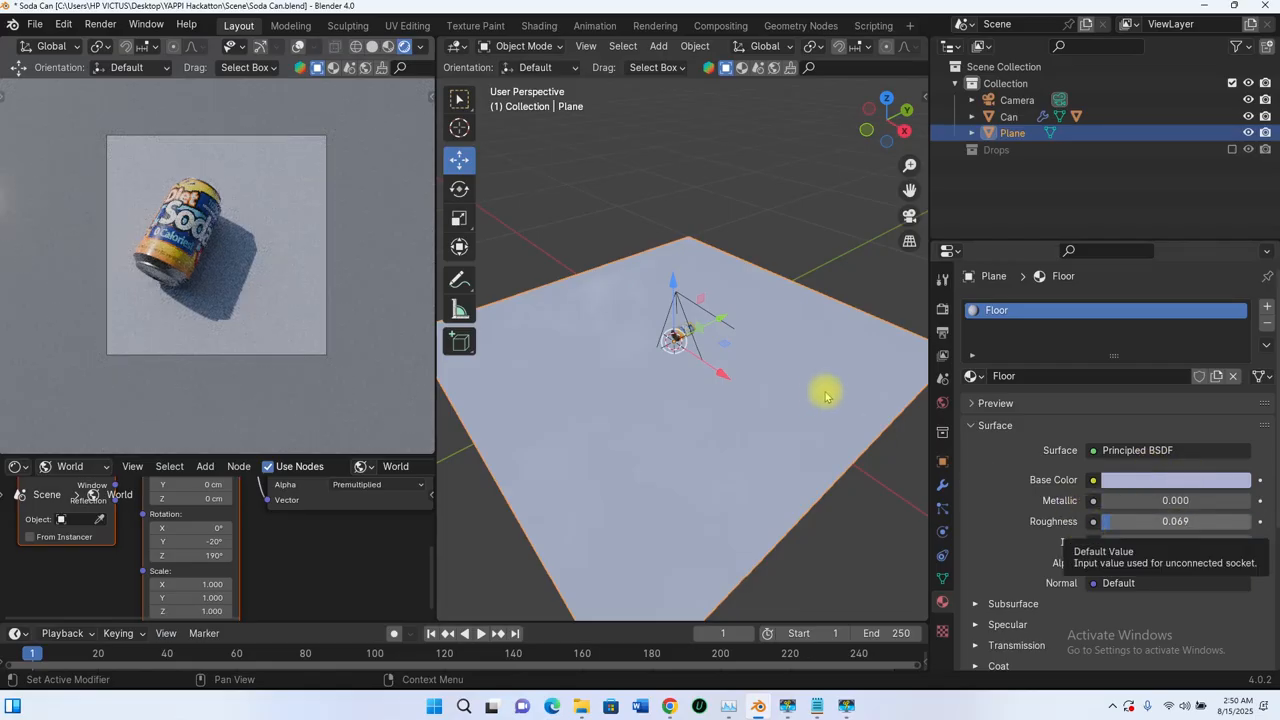
scroll(1005, 515, "down", 3)
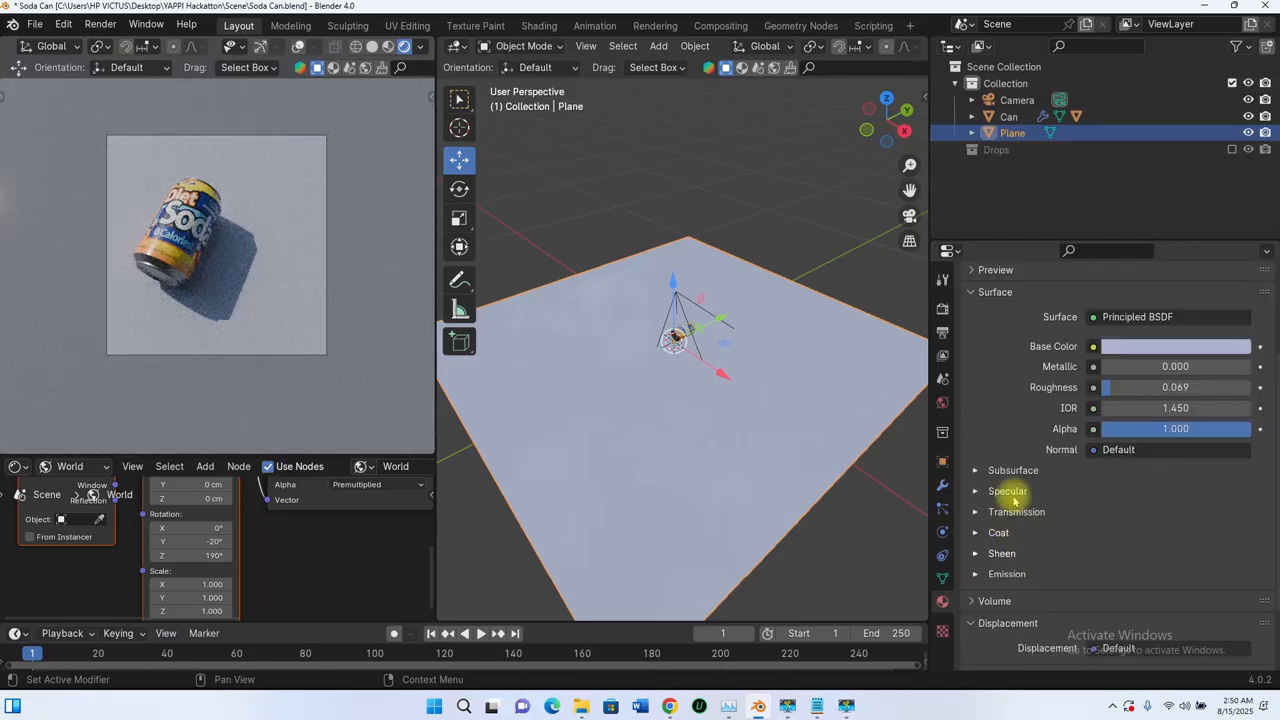
scroll(1013, 497, "up", 3)
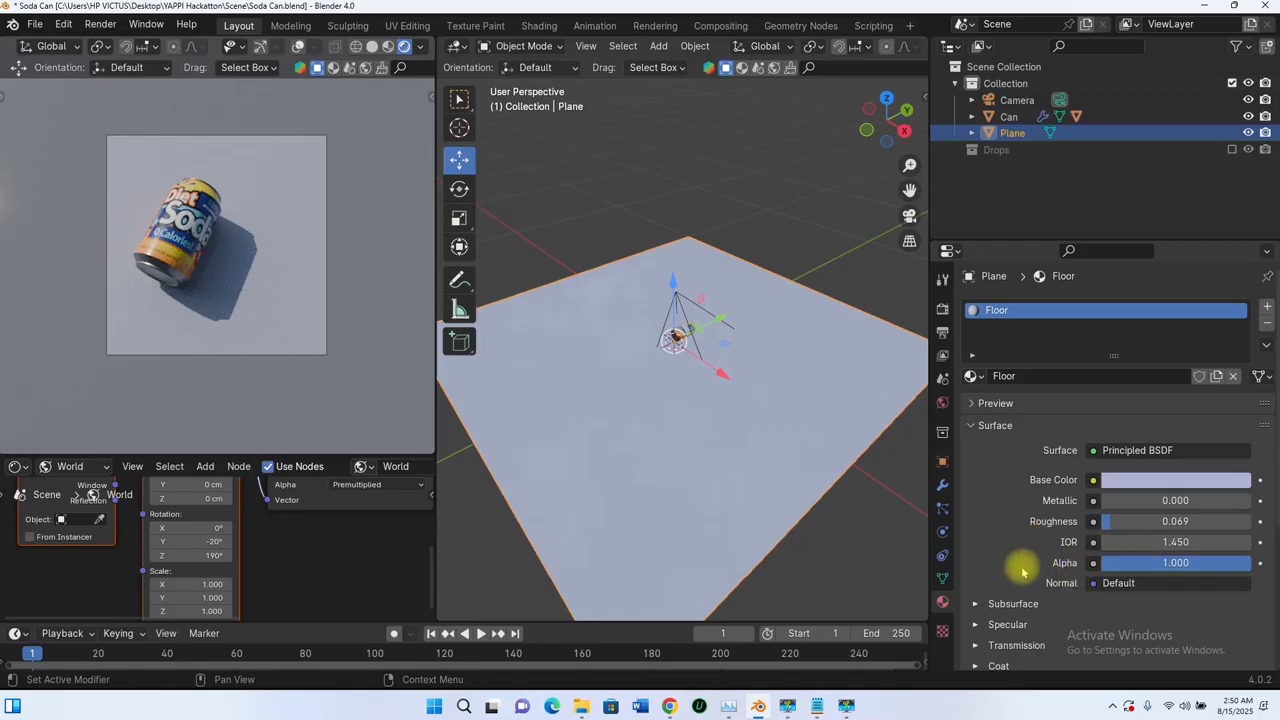
left_click(976, 626)
scroll(990, 536, "down", 3)
left_click_drag(1184, 565, 1260, 565)
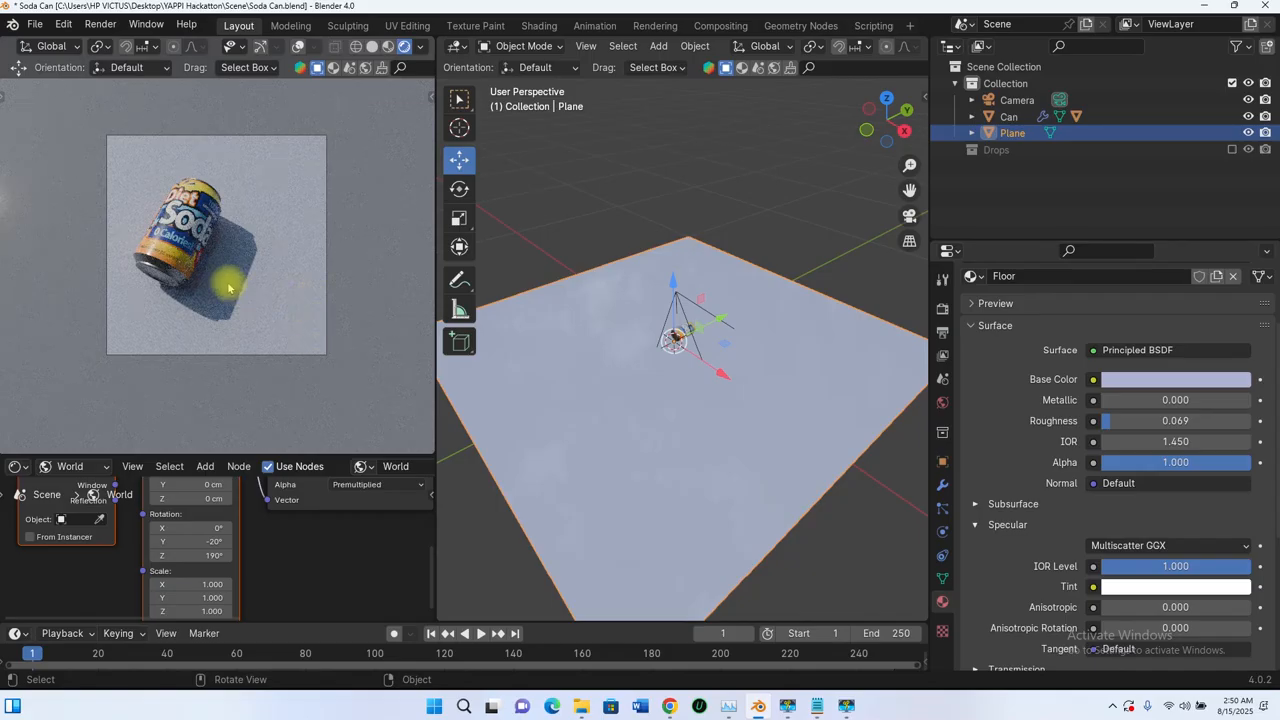
scroll(137, 222, "up", 4)
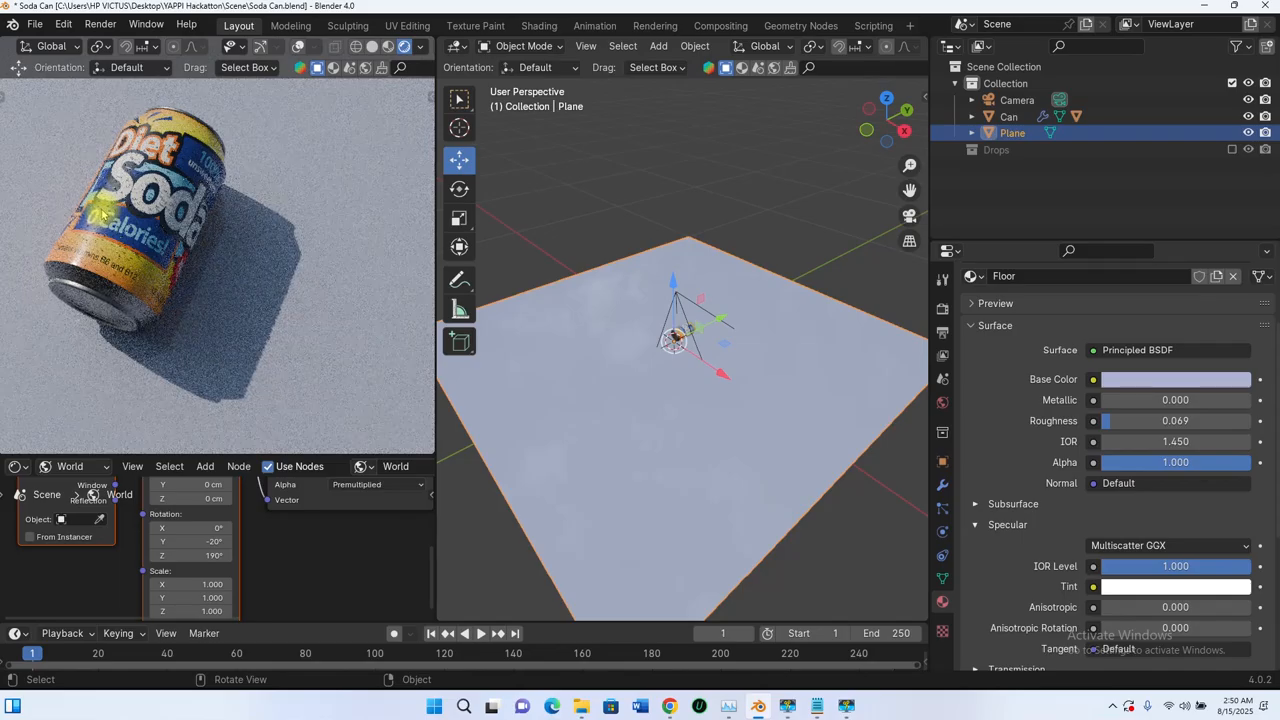
scroll(101, 211, "up", 3)
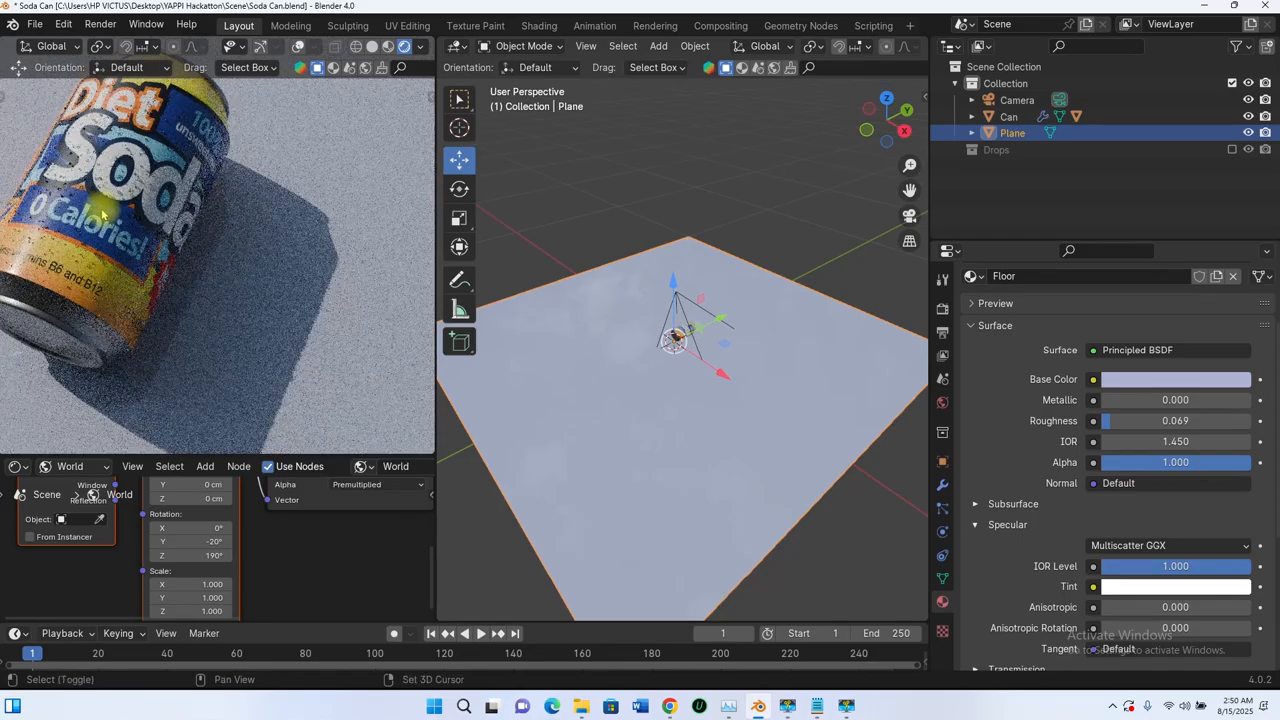
Step: Select the can and lower its Label material's roughness to 0.050
middle_click_drag(101, 211, 248, 278)
scroll(245, 275, "up", 4)
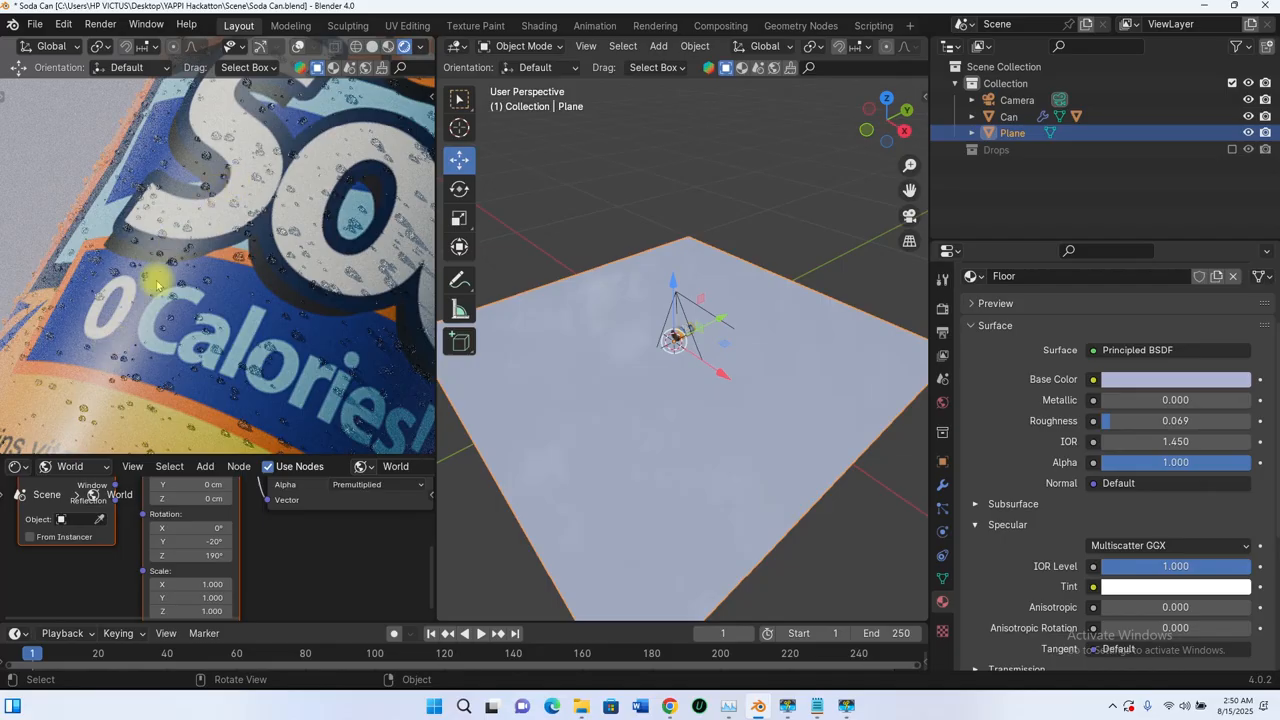
scroll(168, 260, "down", 2)
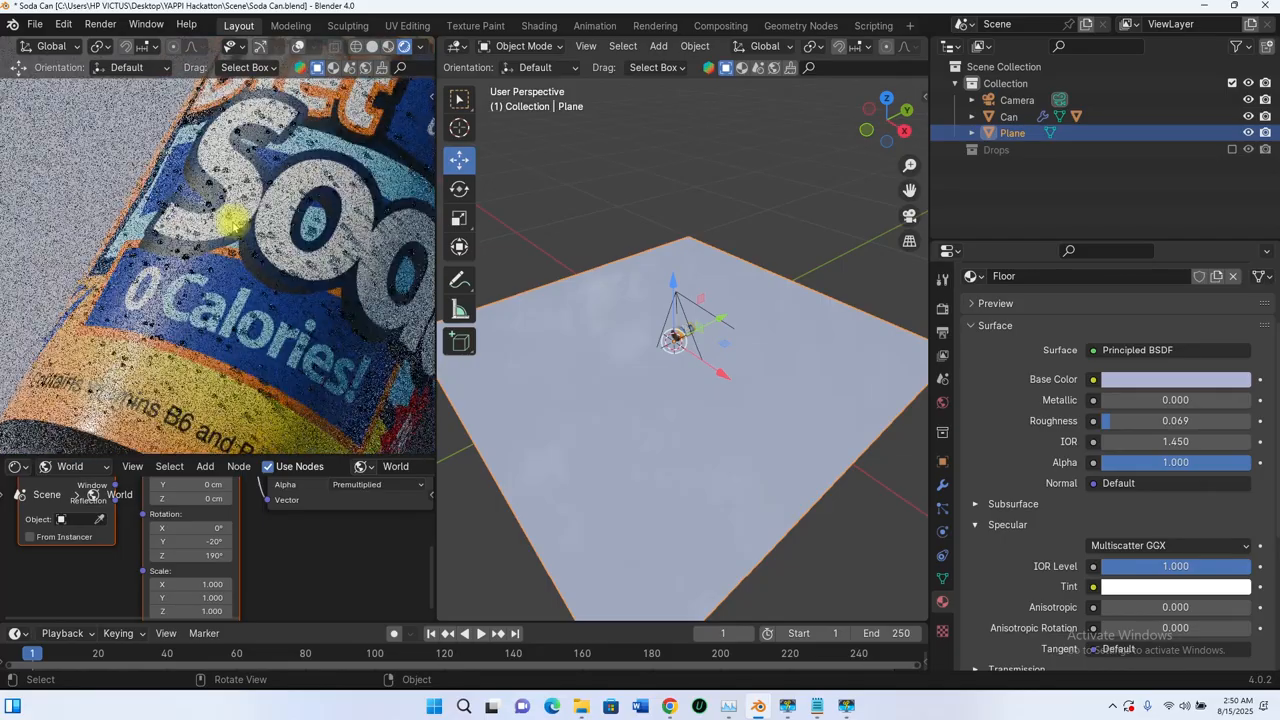
scroll(180, 258, "down", 3)
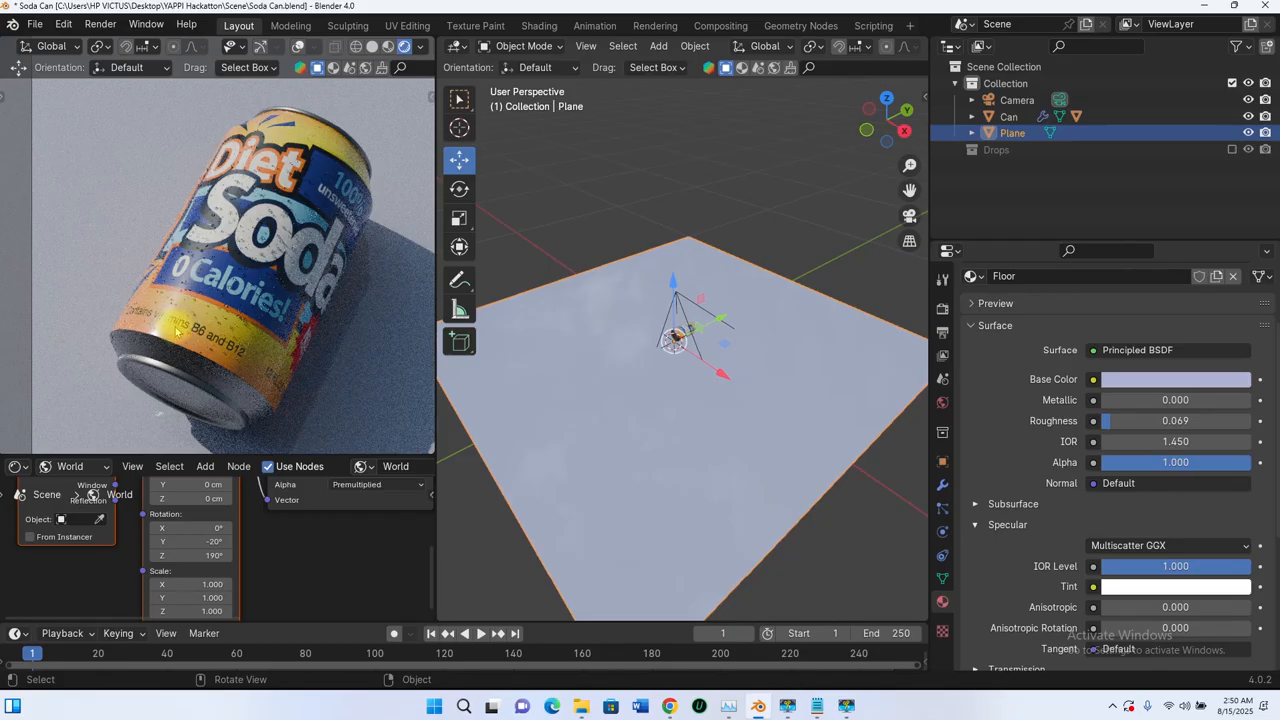
left_click(1015, 117)
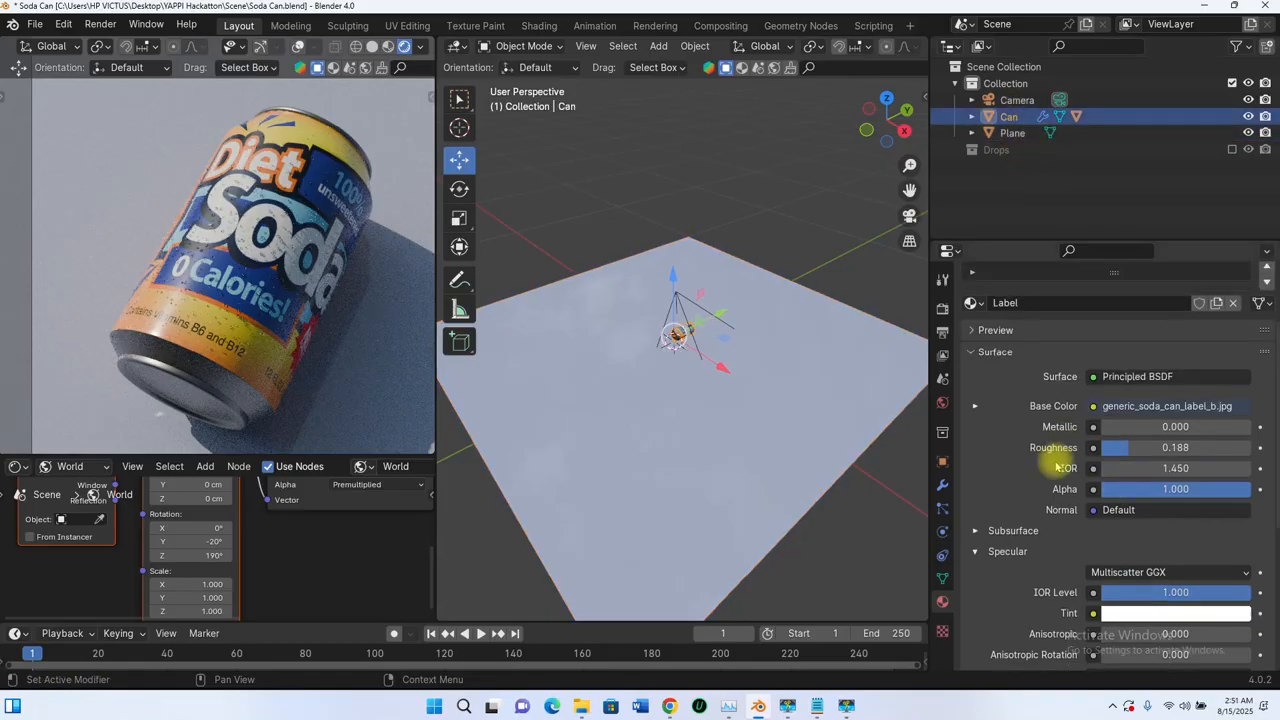
left_click_drag(1175, 447, 1132, 447)
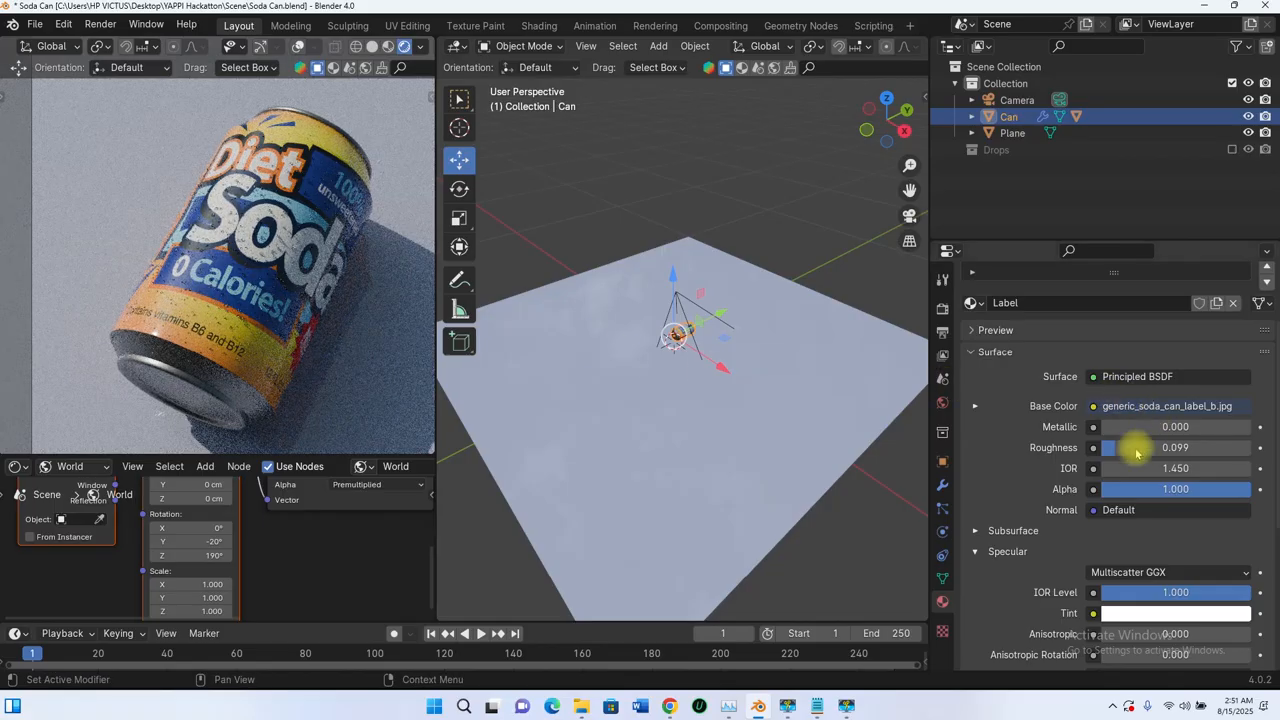
left_click_drag(1137, 447, 1100, 447)
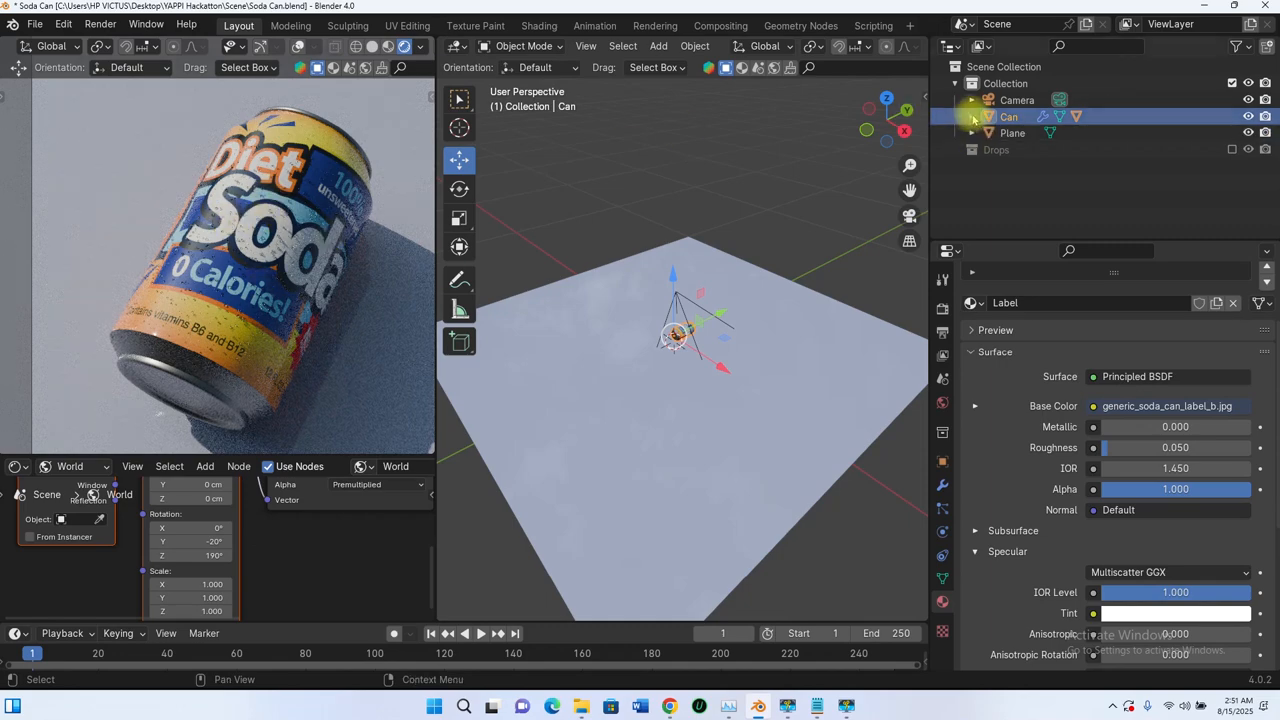
Step: Select the Water Holder object parented to the can and set its Water Drops particle number to 2500
left_click(973, 118)
left_click(1024, 166)
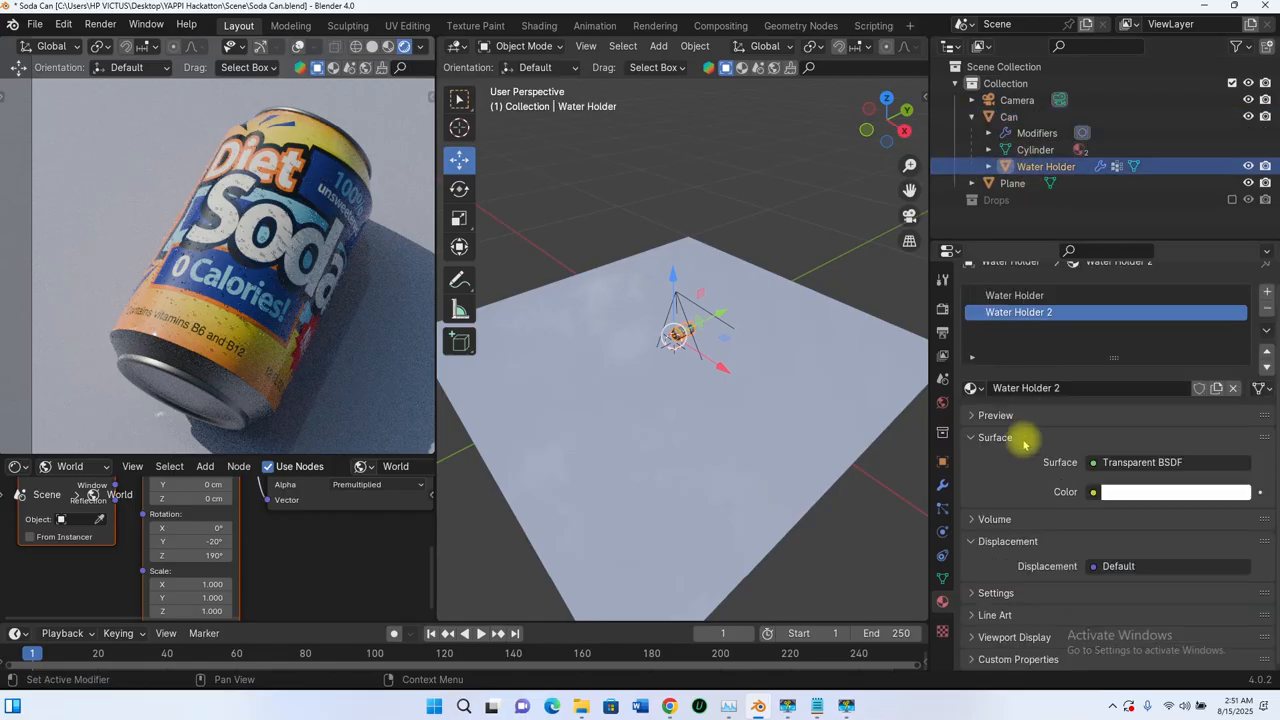
left_click(942, 508)
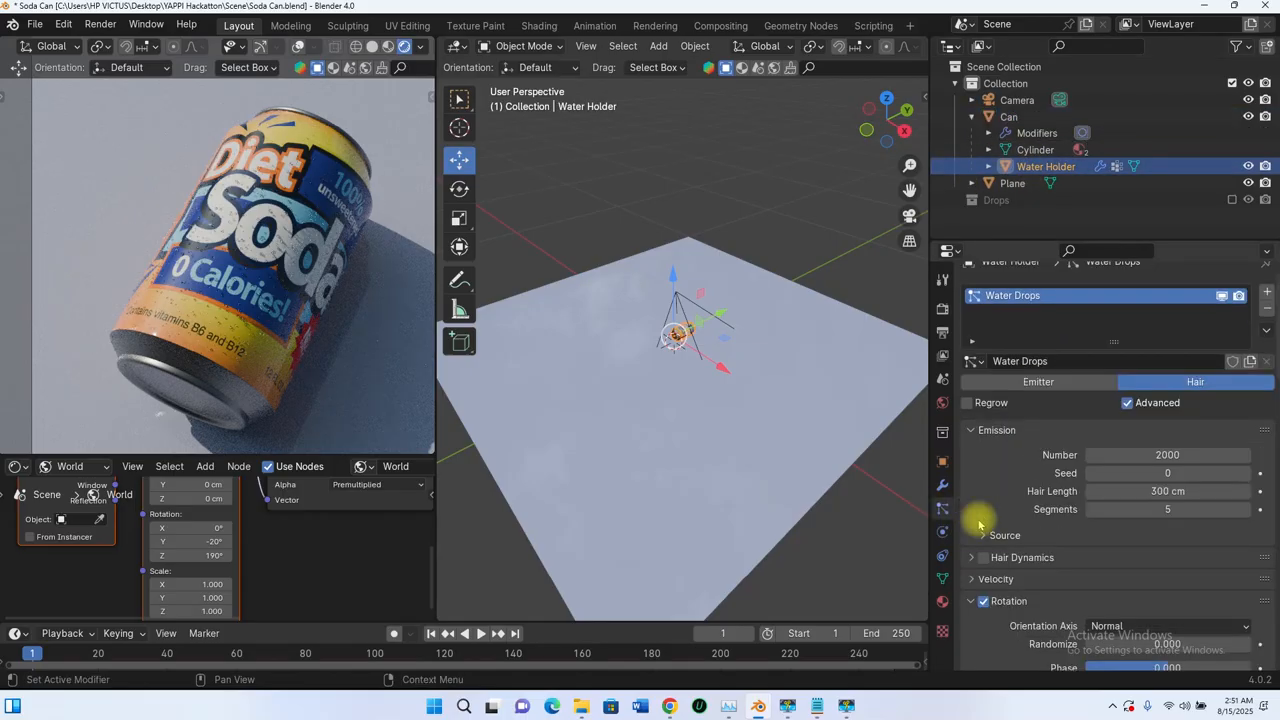
left_click(1168, 456)
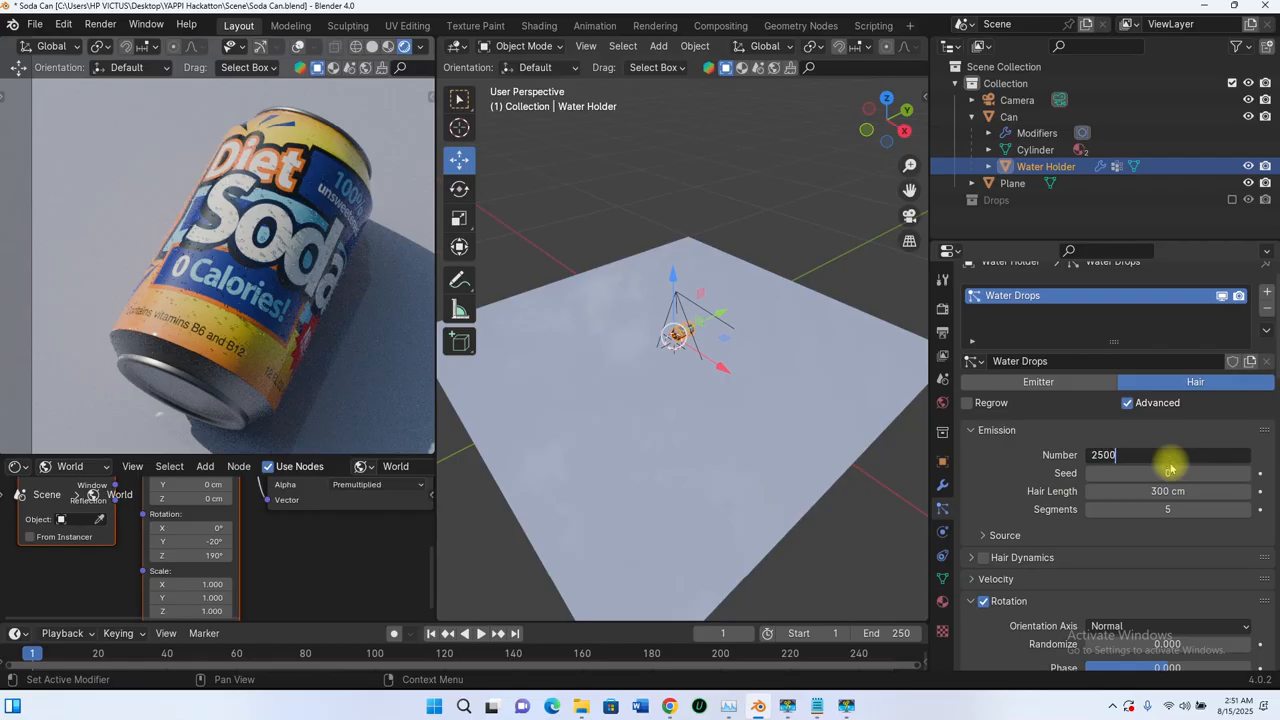
key("Return")
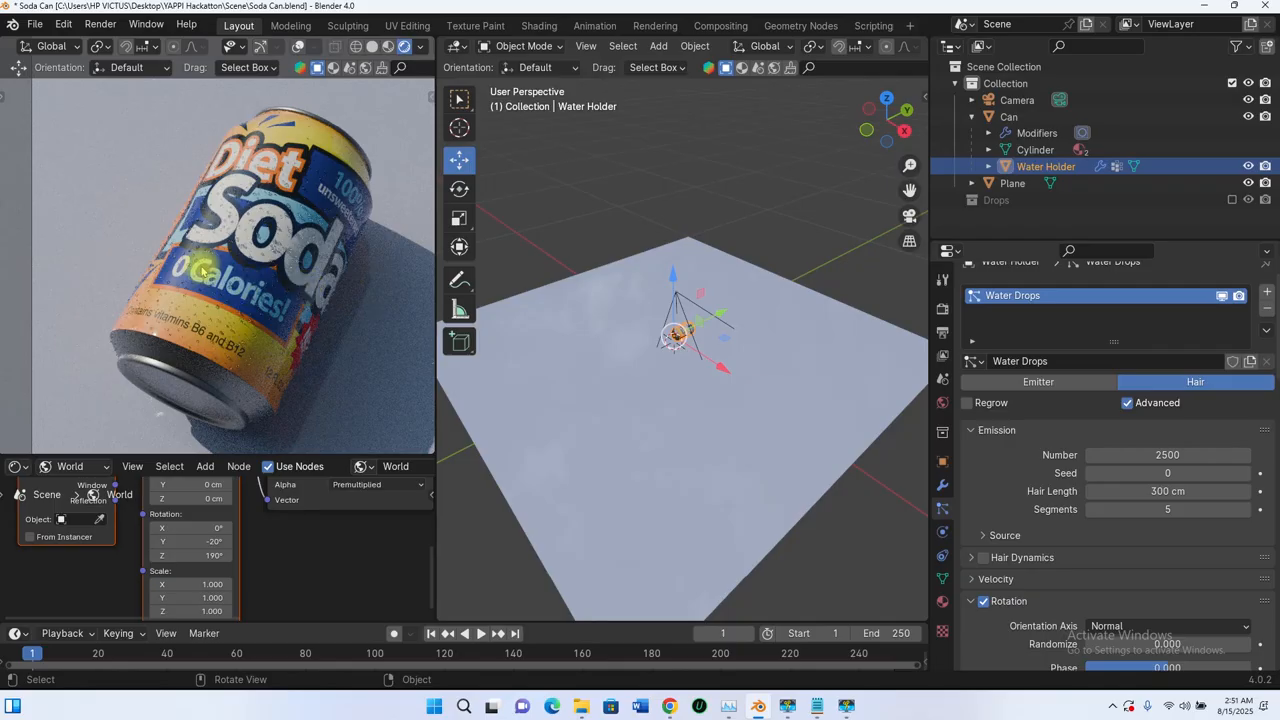
Step: Set the Cycles final render's max samples to 100
scroll(200, 270, "down", 4)
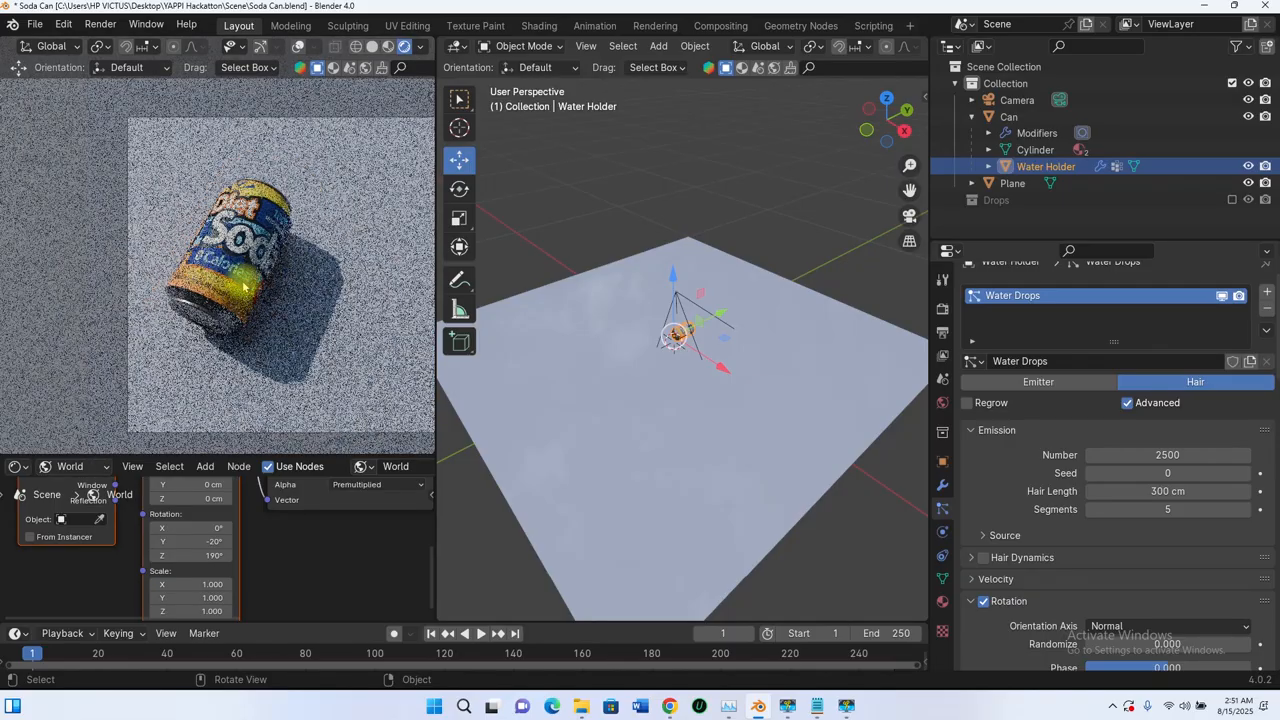
middle_click_drag(323, 277, 248, 283, "shift")
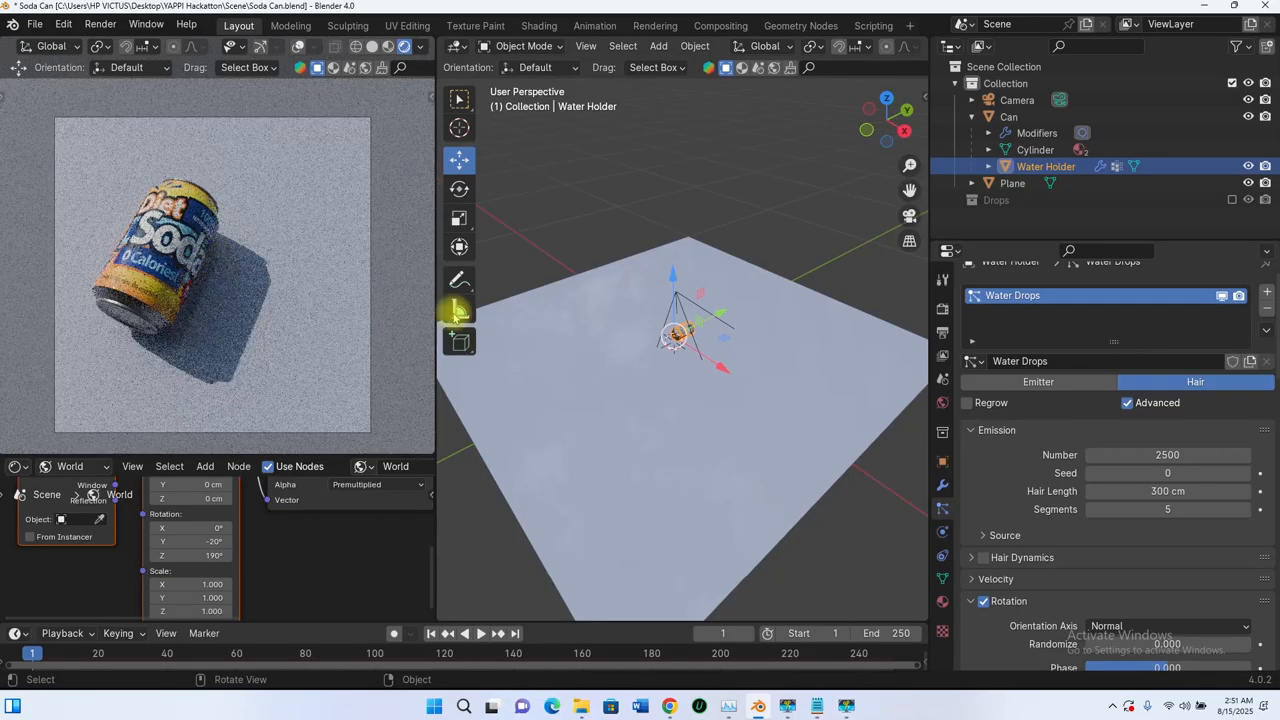
left_click(942, 310)
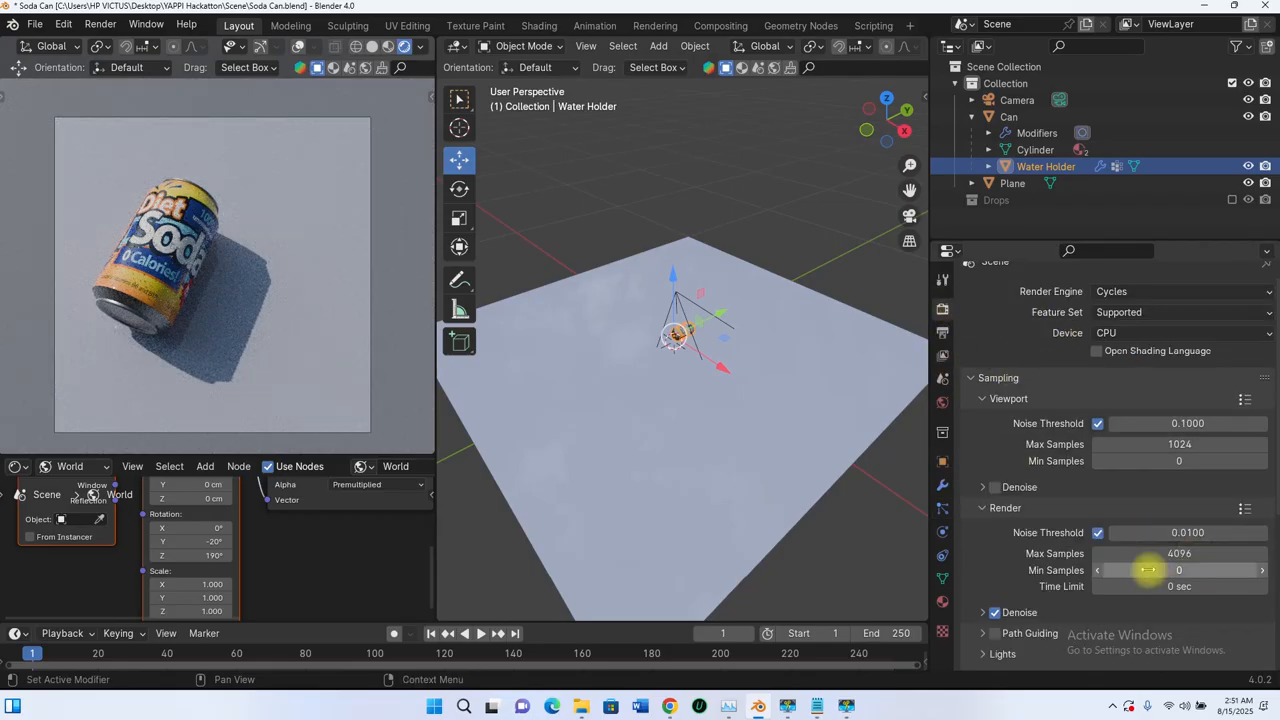
left_click(846, 706)
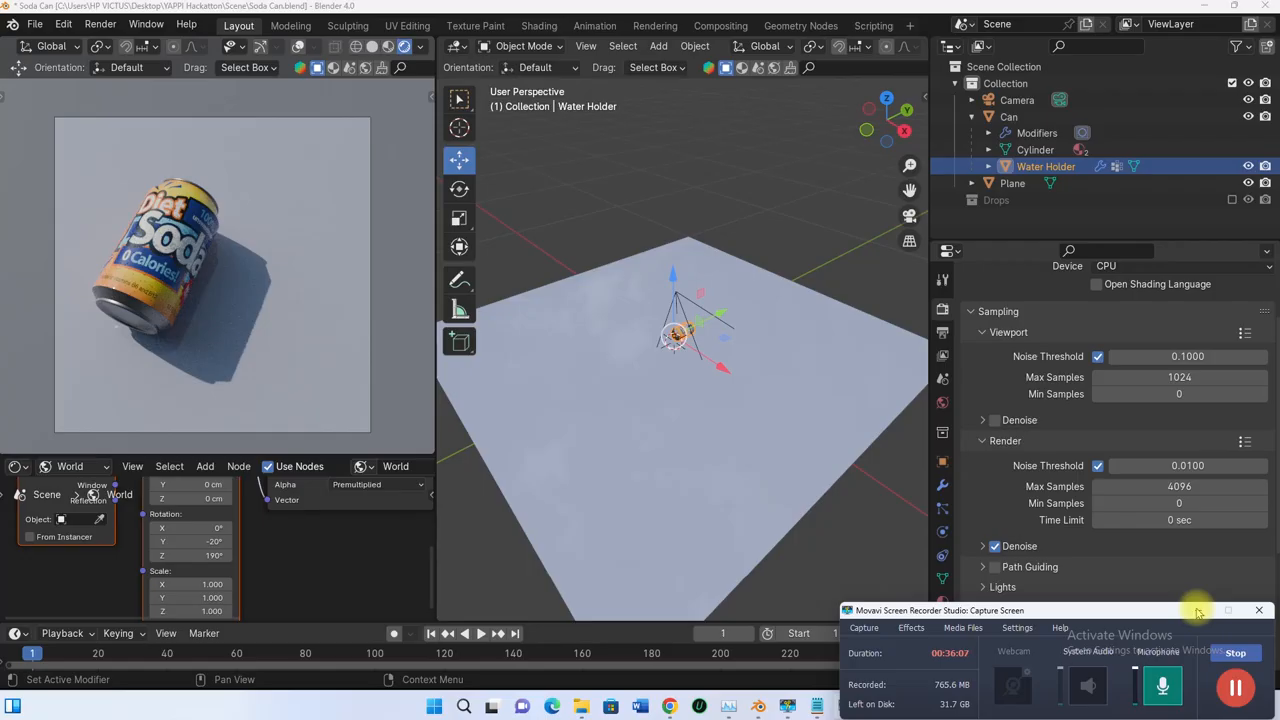
left_click(1198, 612)
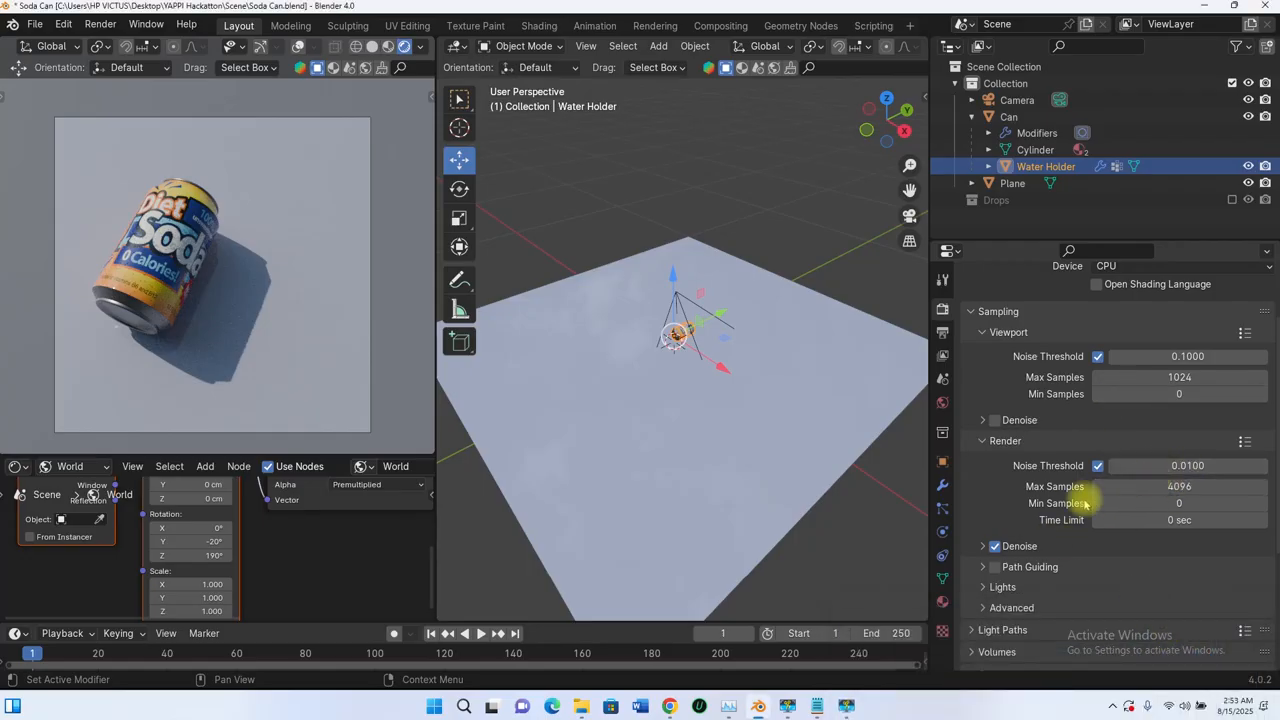
left_click(1180, 486)
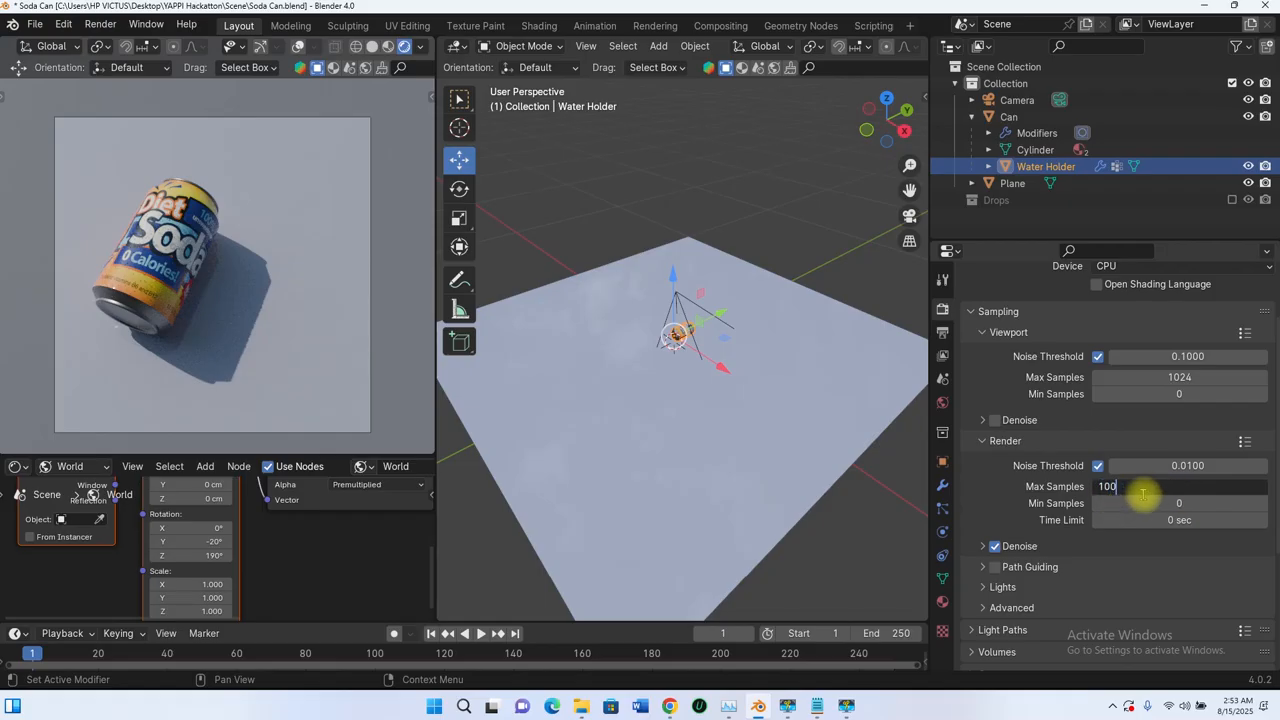
key("Return")
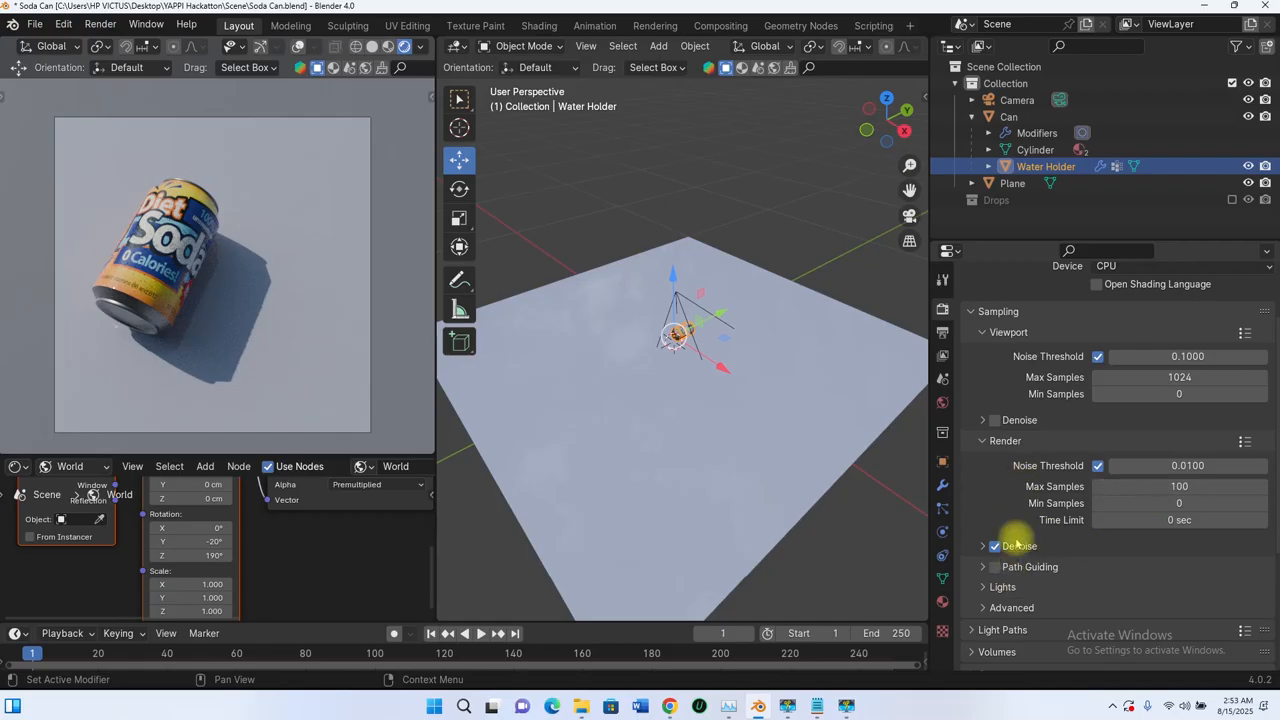
Step: Check the Path Guiding and Lights render settings, and set the advanced sampling Min Light Bounces to 4
scroll(1003, 520, "down", 3)
left_click(982, 433)
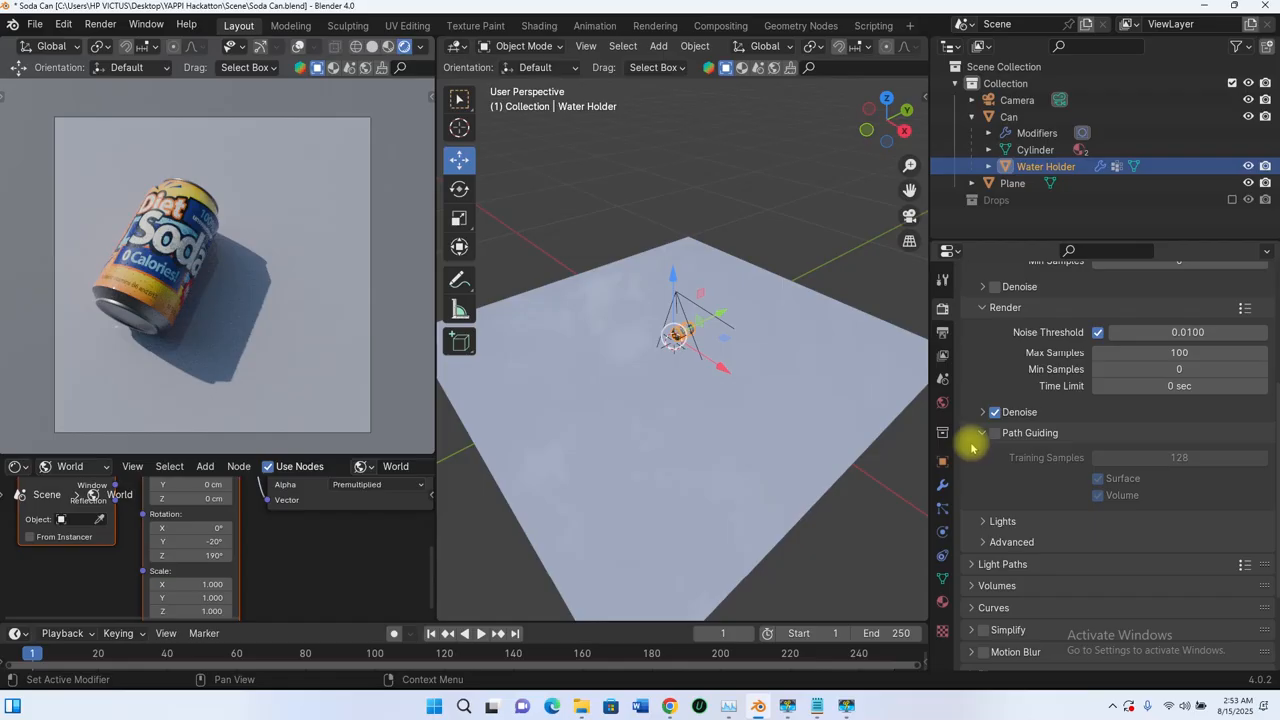
left_click(981, 433)
left_click(984, 454)
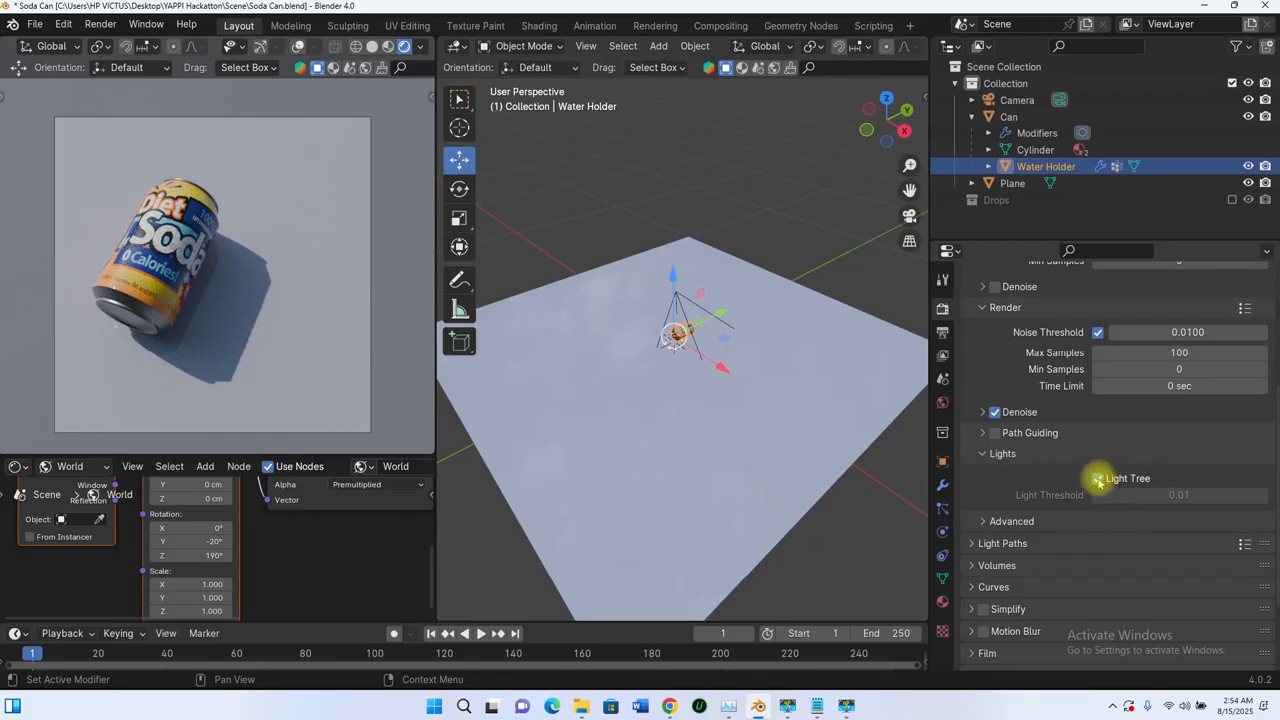
left_click(984, 454)
left_click(983, 474)
scroll(1040, 448, "down", 2)
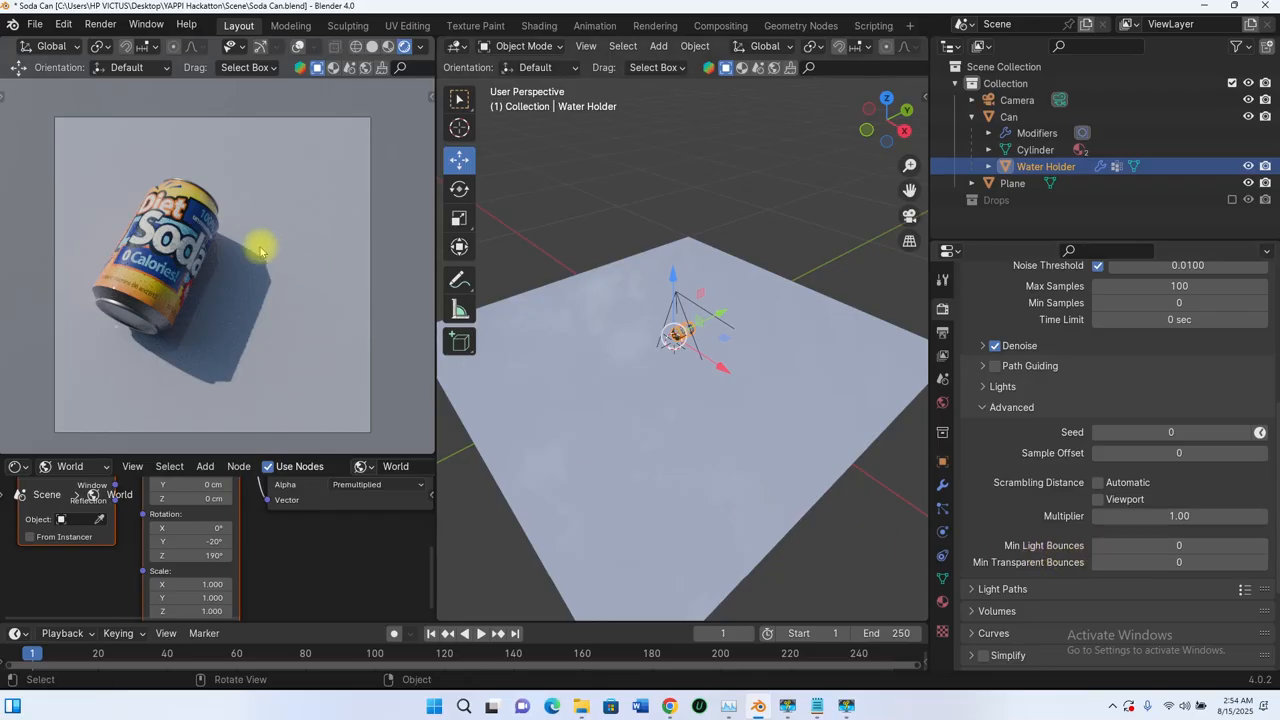
left_click(1160, 546)
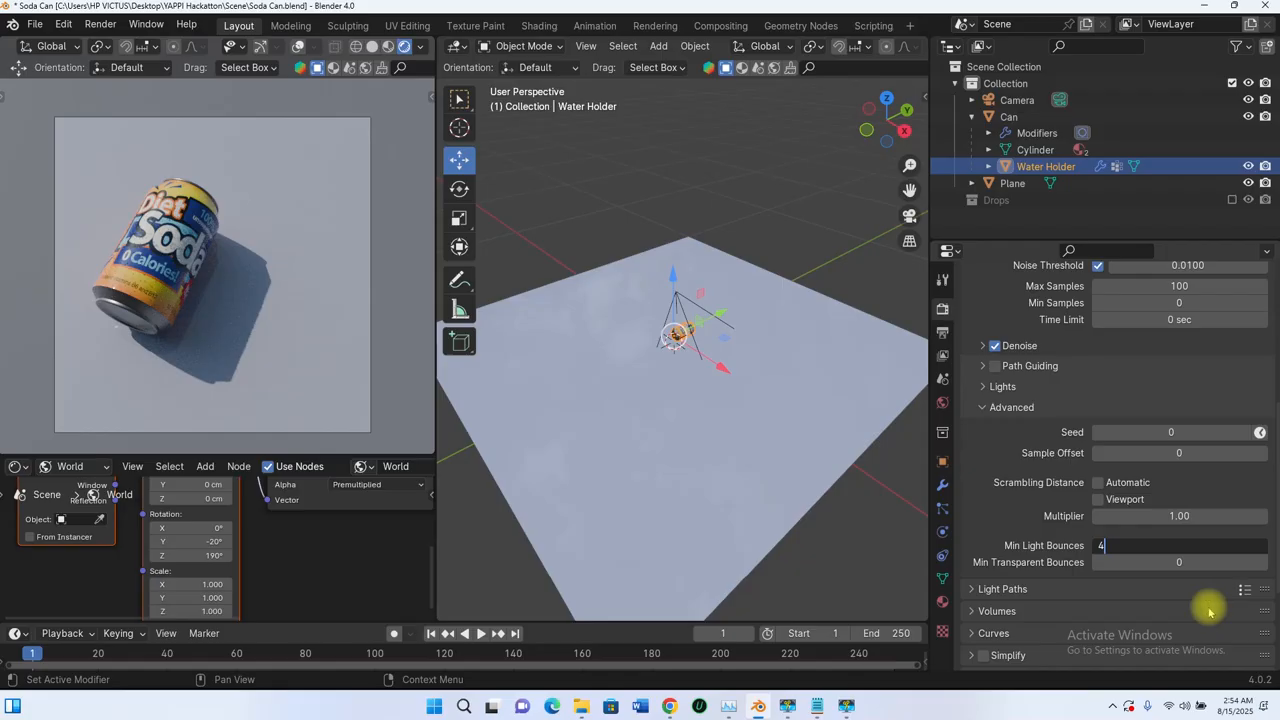
key("Return")
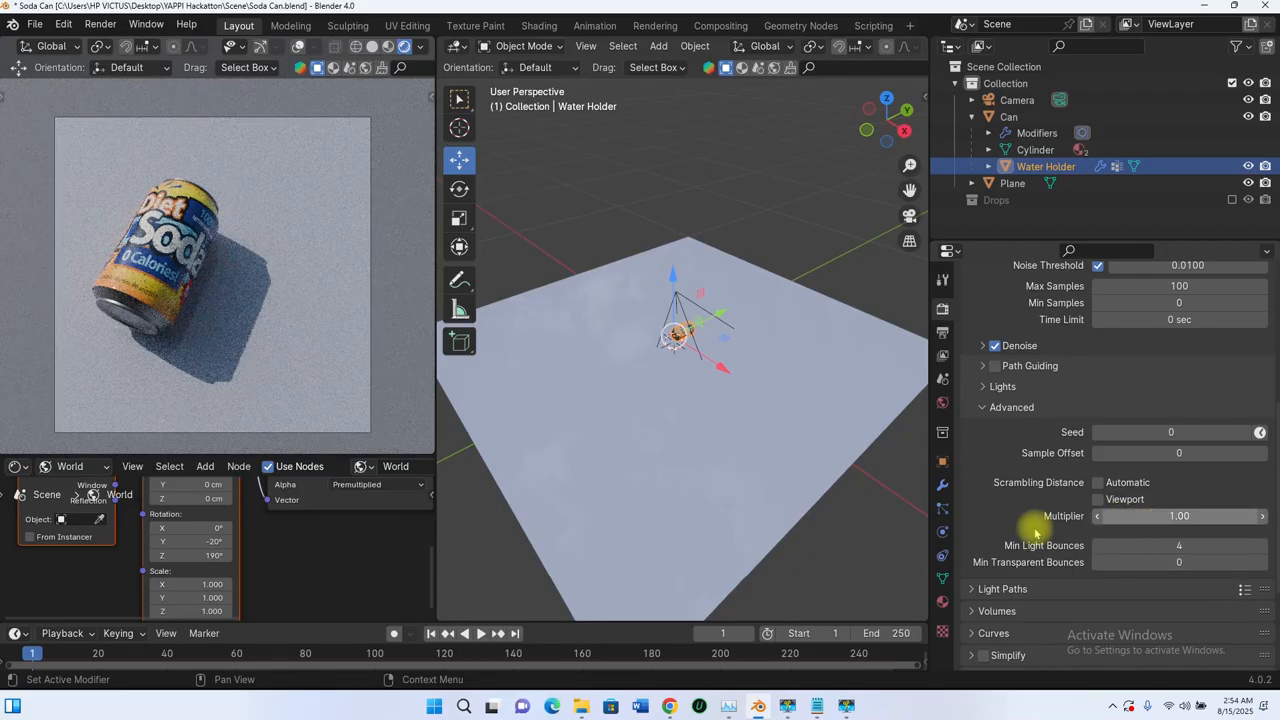
Step: Compare the Standard and AgX view transforms in the scene's color management and set the view transform to Standard
scroll(1035, 533, "down", 4)
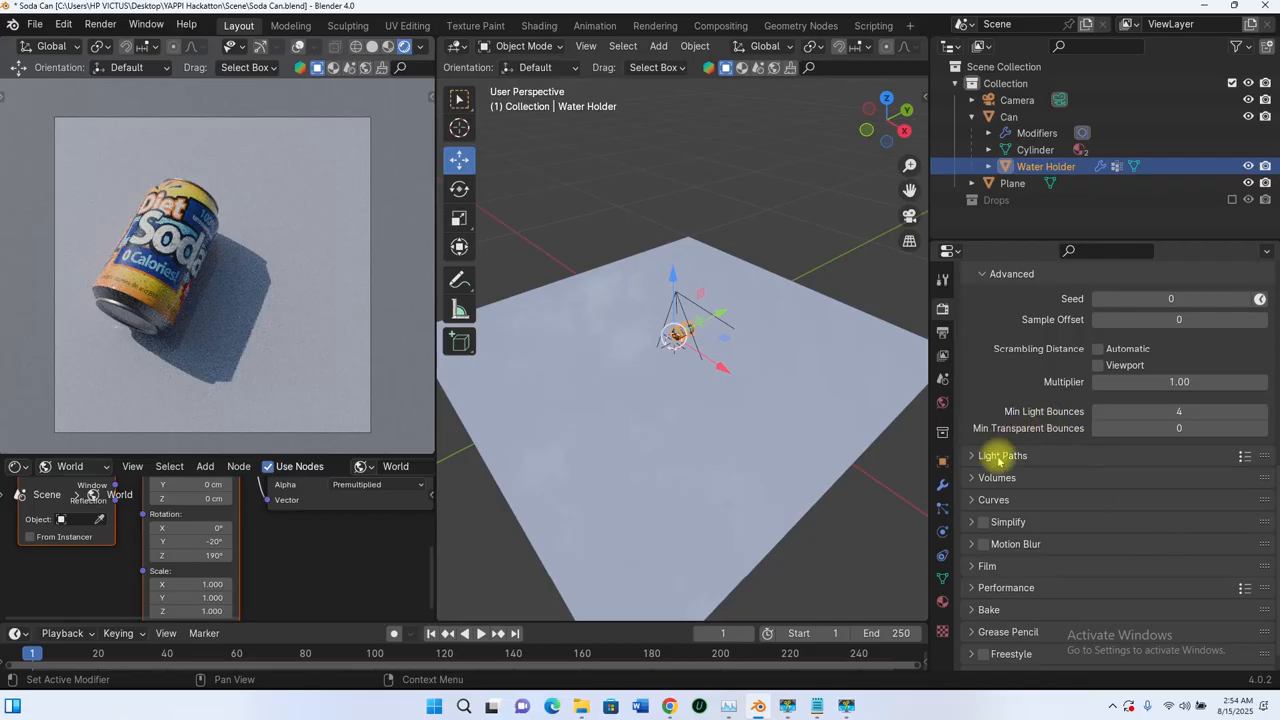
scroll(992, 550, "down", 1)
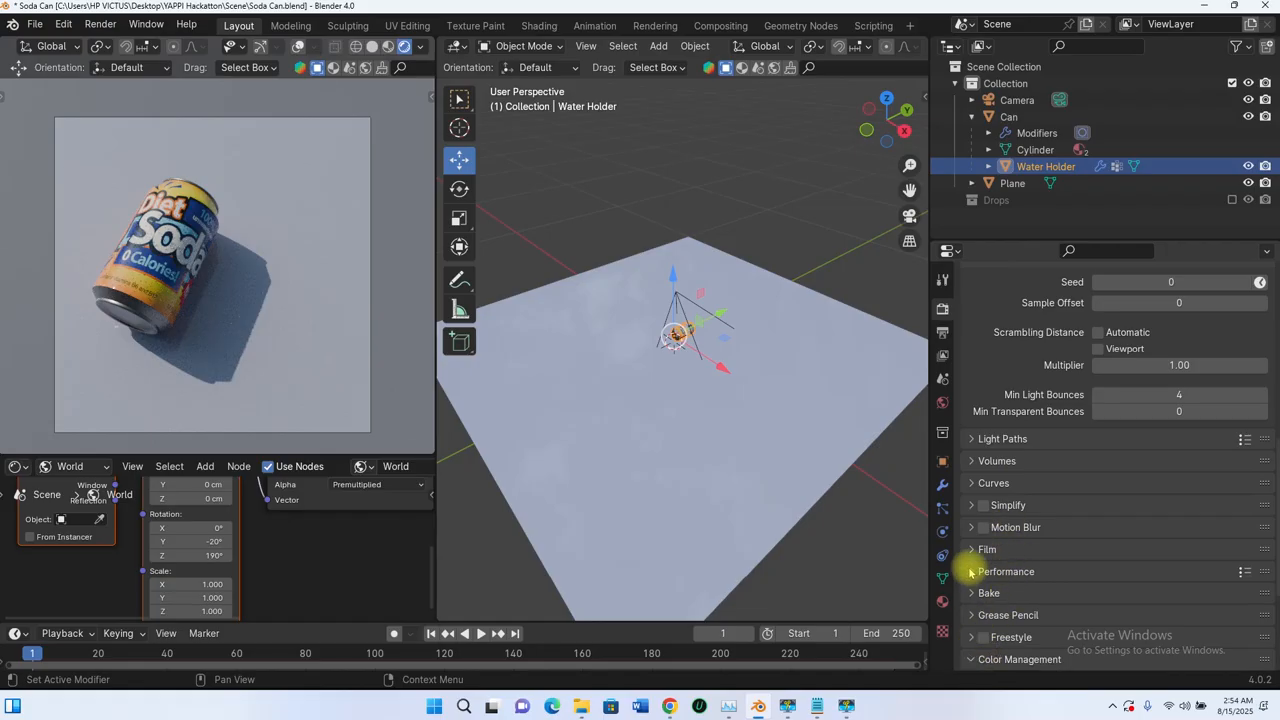
scroll(980, 550, "down", 5)
left_click(1019, 485)
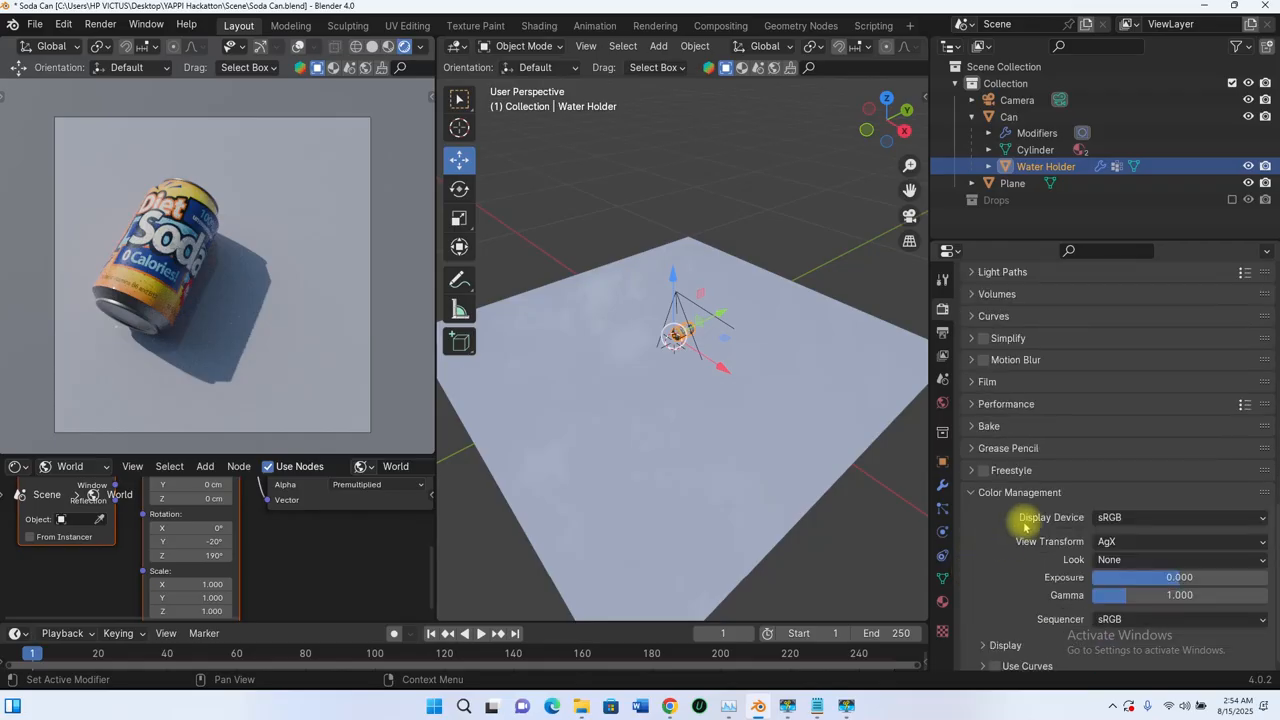
left_click(1124, 535)
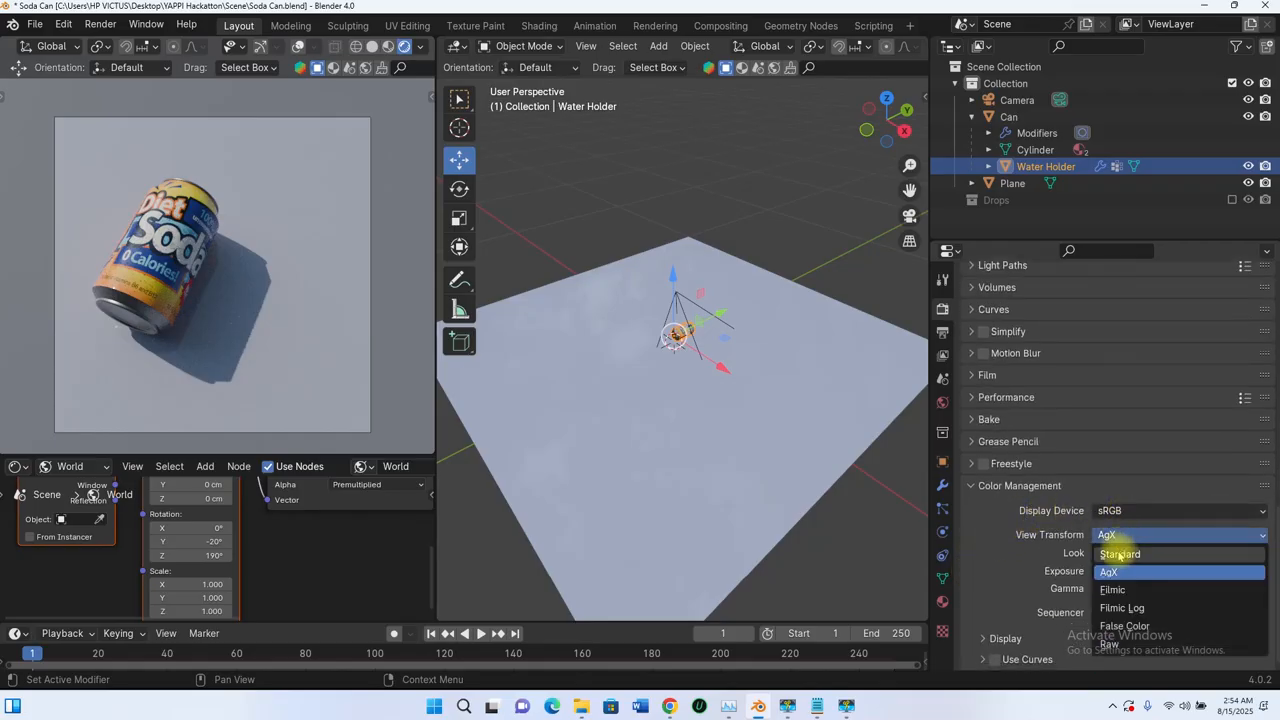
left_click(1120, 554)
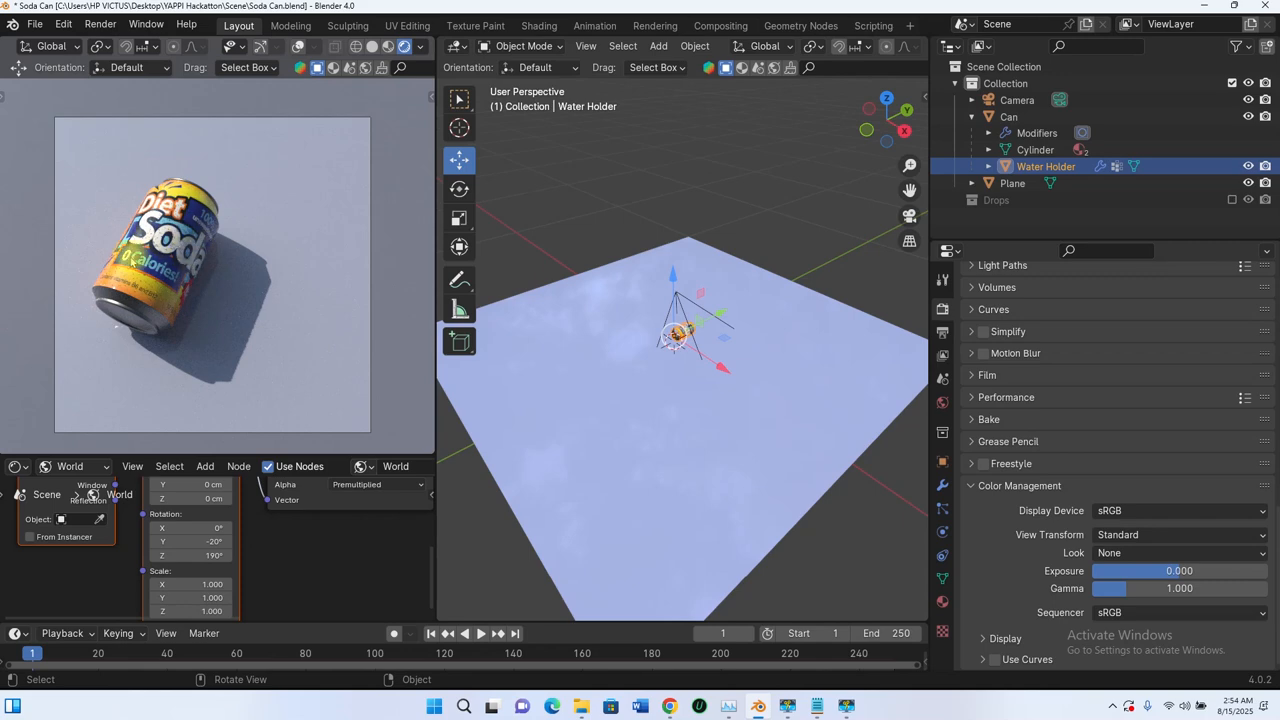
left_click(1114, 536)
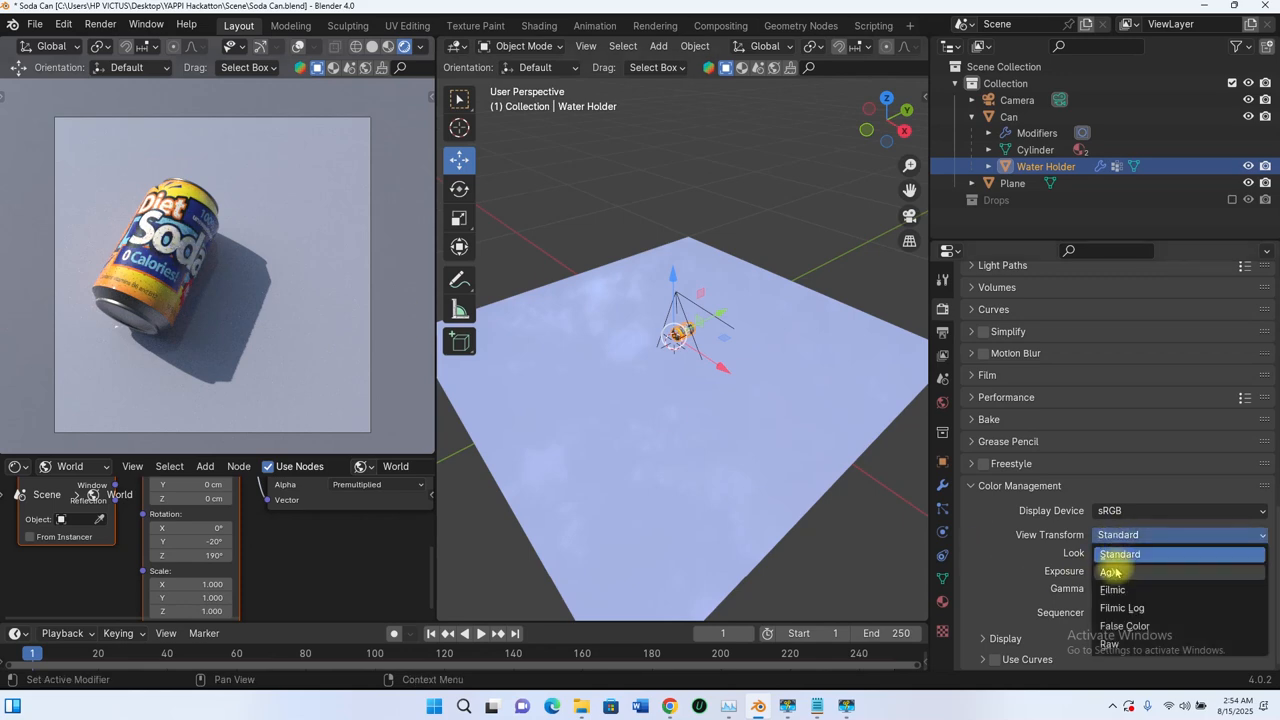
left_click(1110, 572)
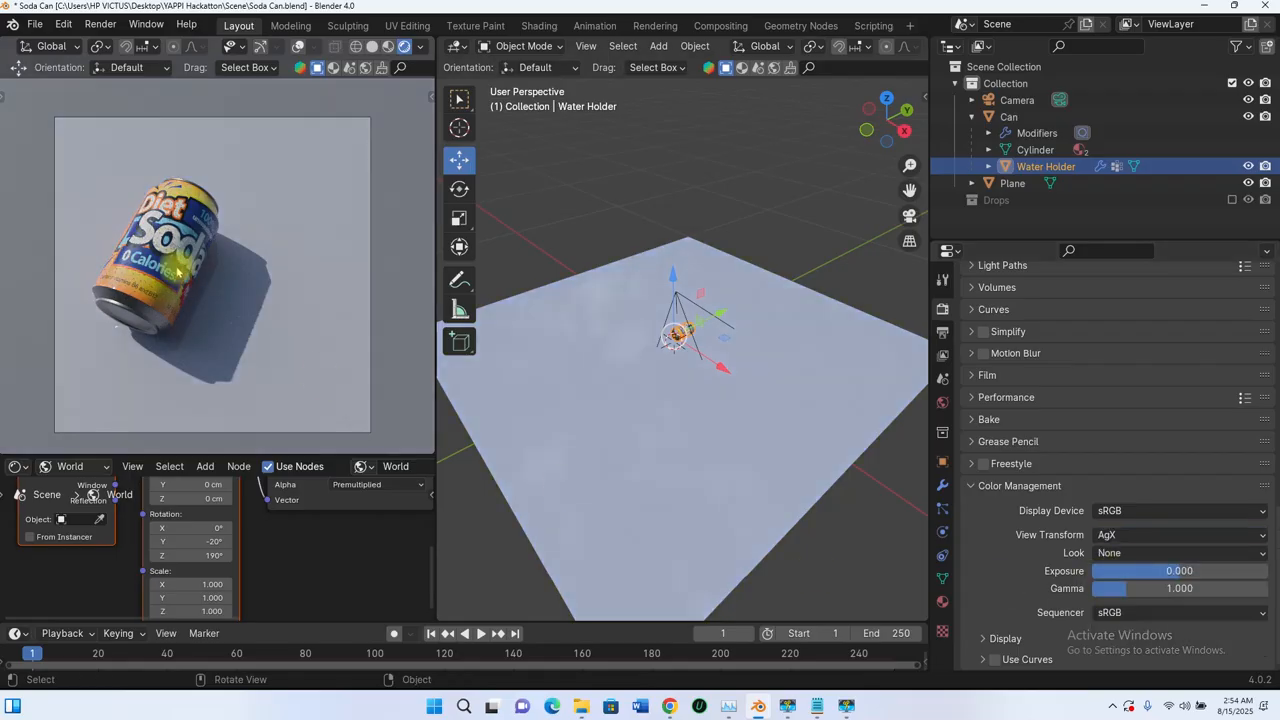
left_click(1122, 538)
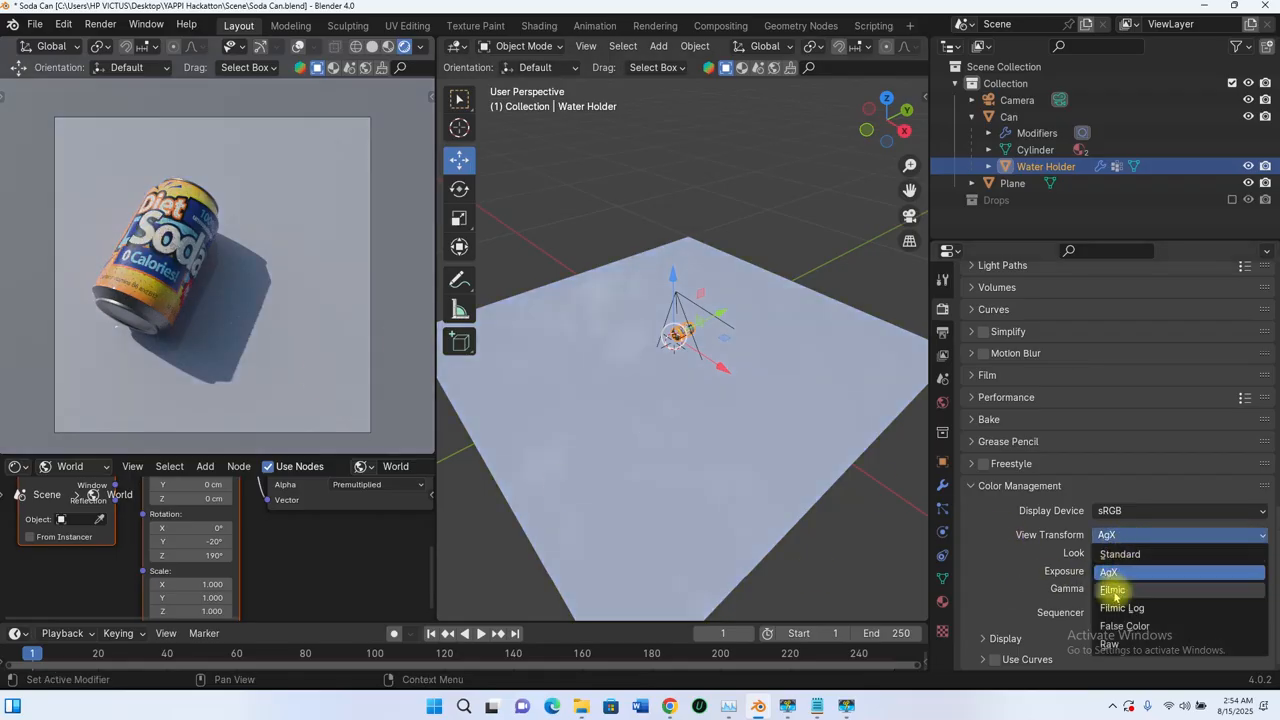
left_click(1116, 554)
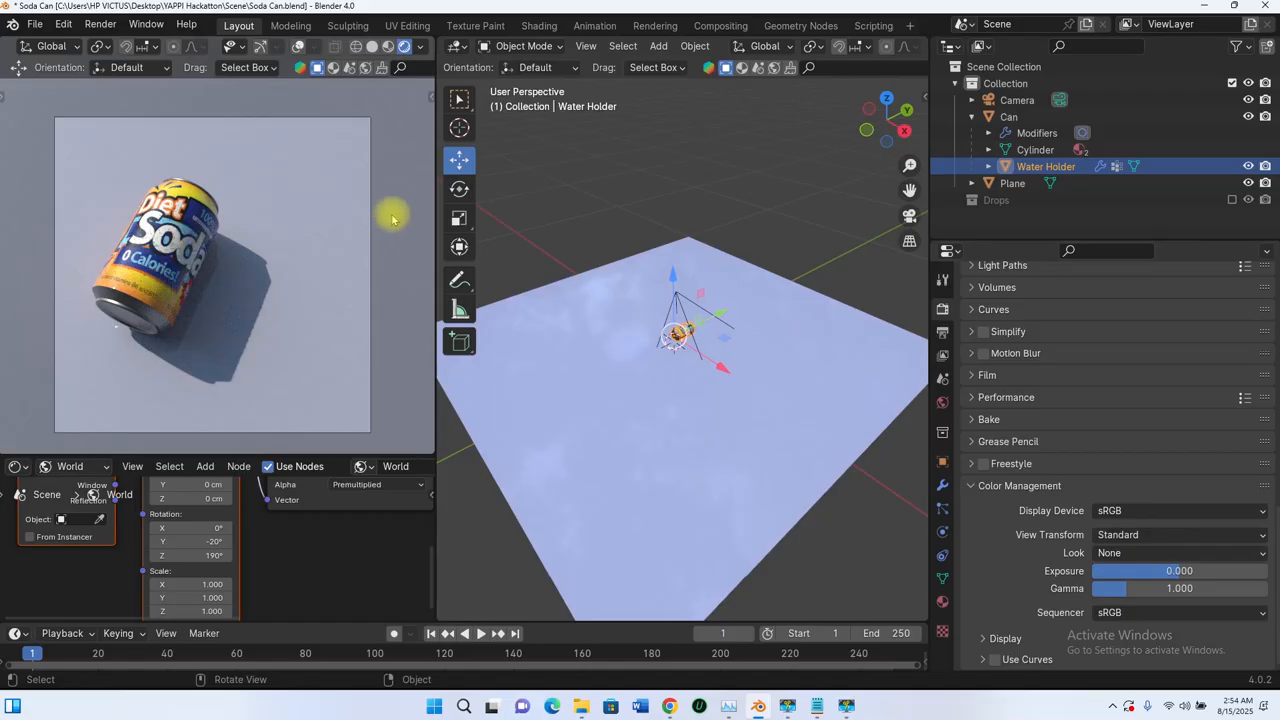
Step: Try the Medium Contrast look in the color management, and set the look to Low Contrast
left_click(1137, 557)
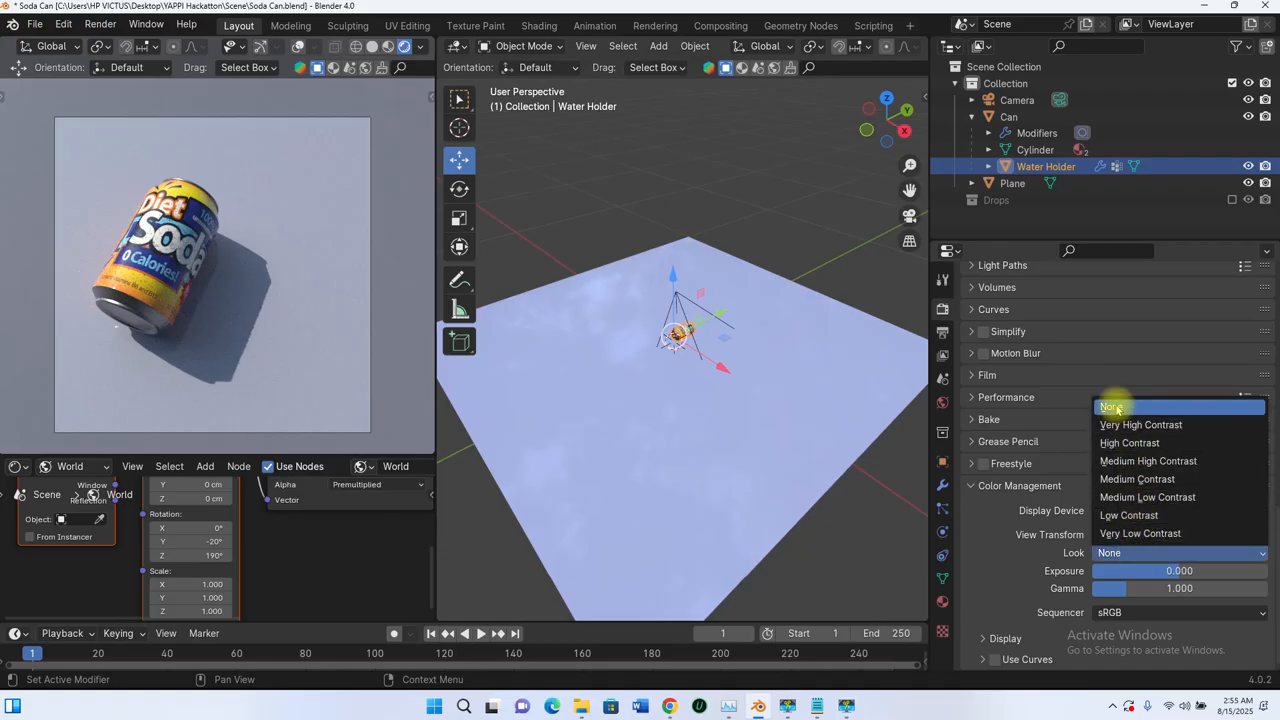
left_click(1155, 482)
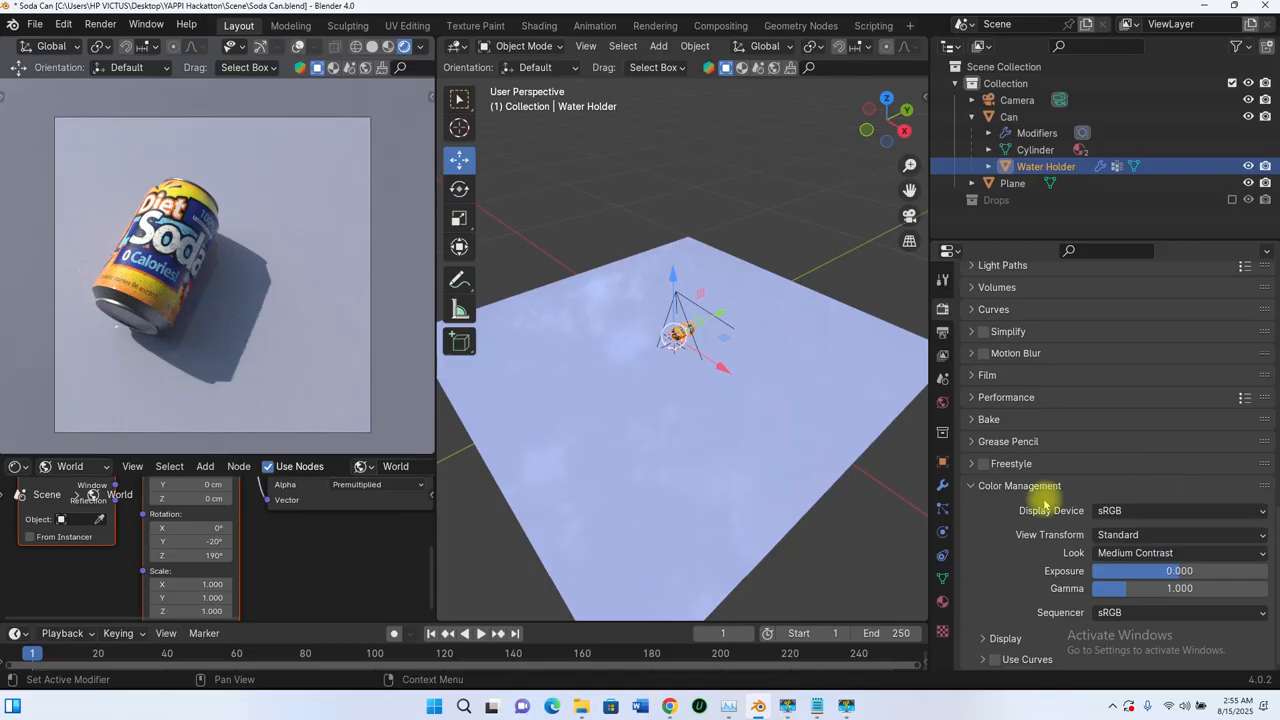
left_click(1120, 556)
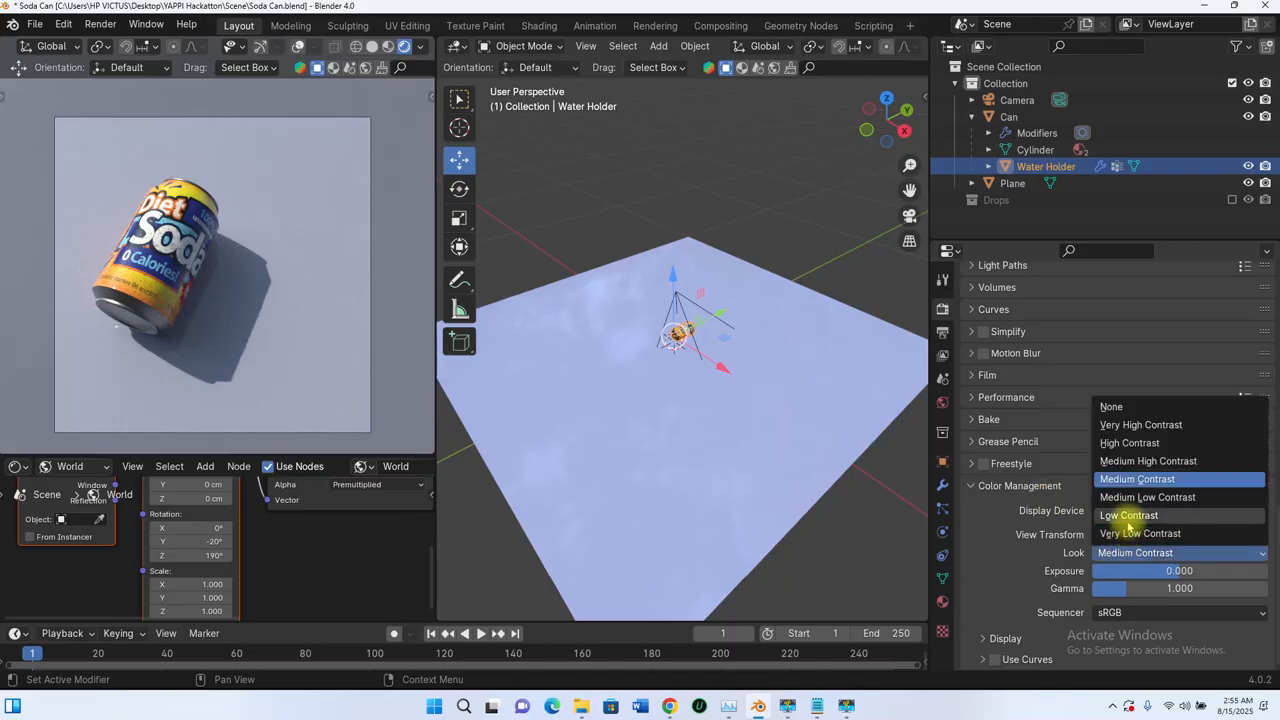
left_click(1128, 516)
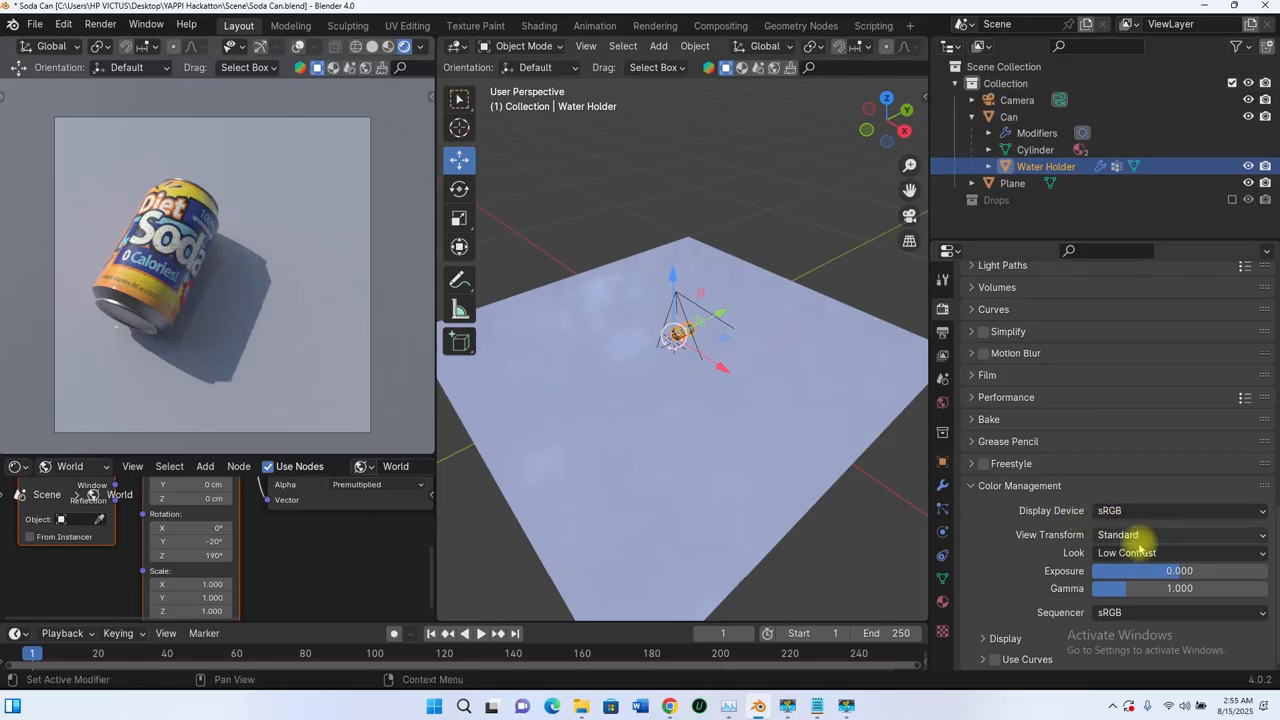
Step: Compare the High Contrast and Medium Low Contrast looks in the color management, and set the look to Medium Contrast
left_click(1130, 552)
left_click(1118, 443)
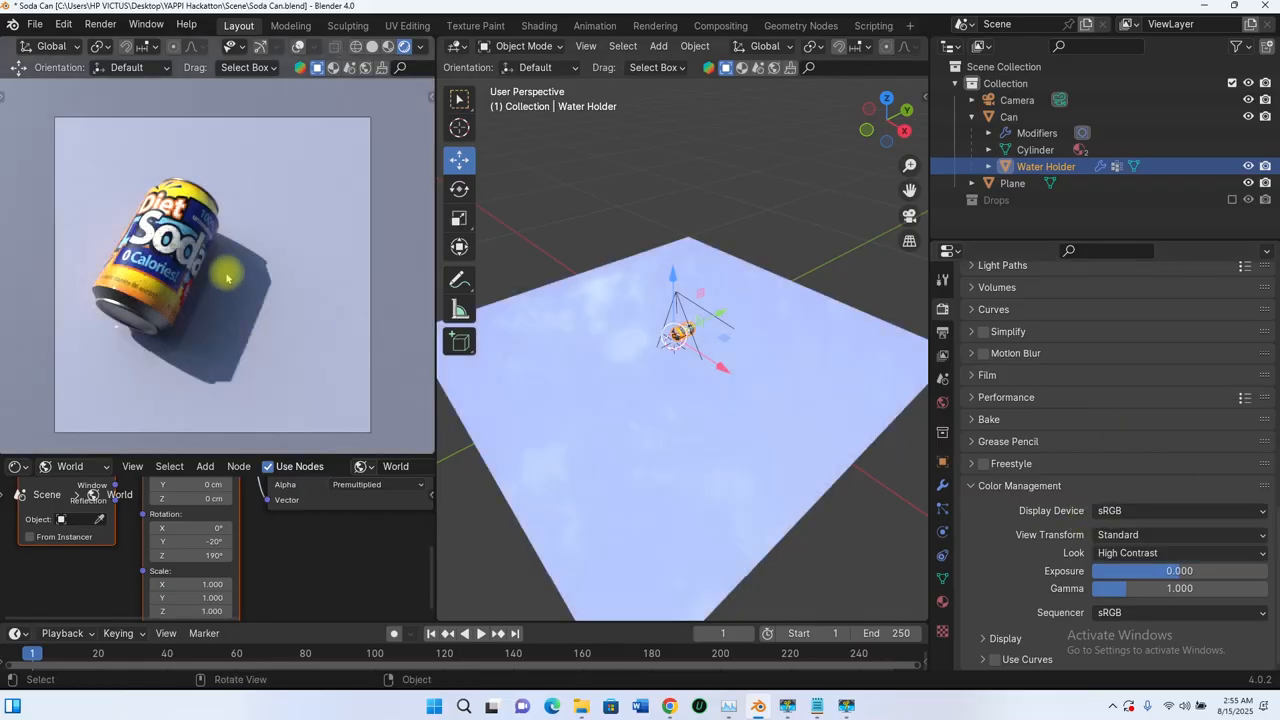
left_click(1137, 551)
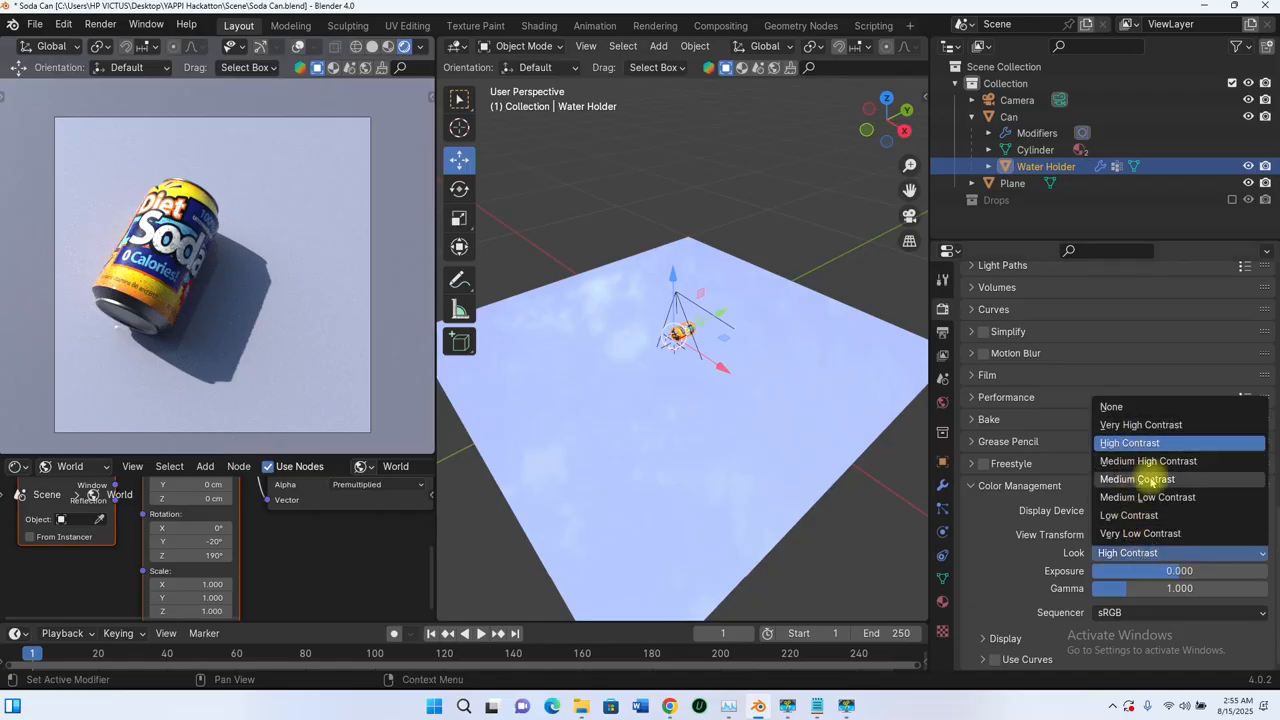
left_click(1140, 497)
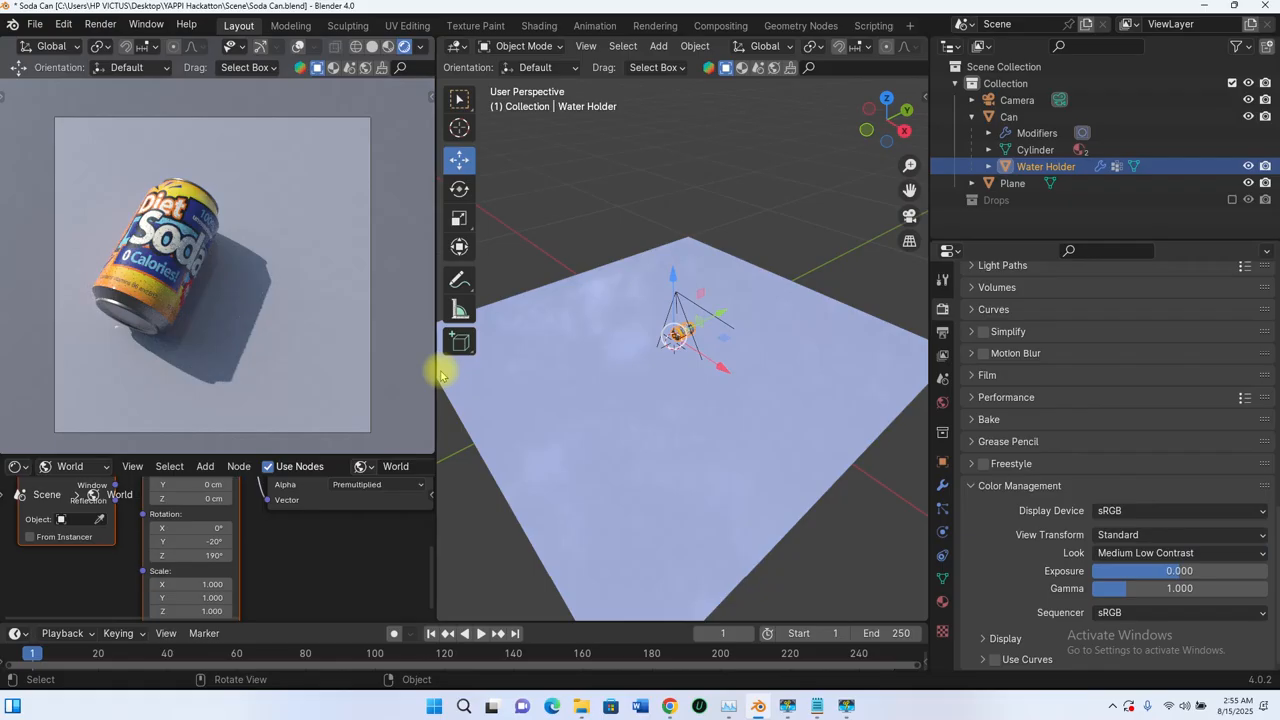
left_click(1130, 552)
left_click(1121, 481)
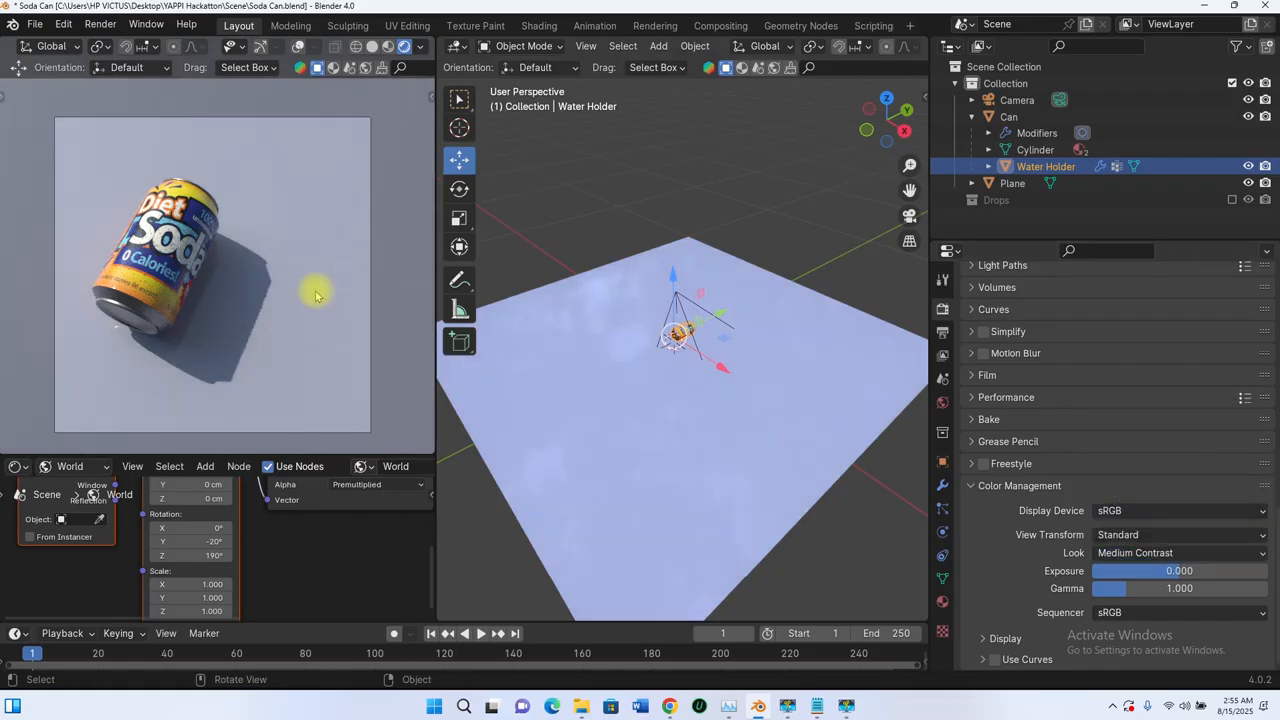
Step: Try color management gamma values of about 1.21 and 2.2, and restore the gamma to 1
mouse_move(1126, 597)
left_mouse_down()
mouse_move(1148, 597)
mouse_move(1100, 597)
mouse_move(1172, 588)
mouse_move(1136, 588)
left_mouse_up()
left_click(1138, 589)
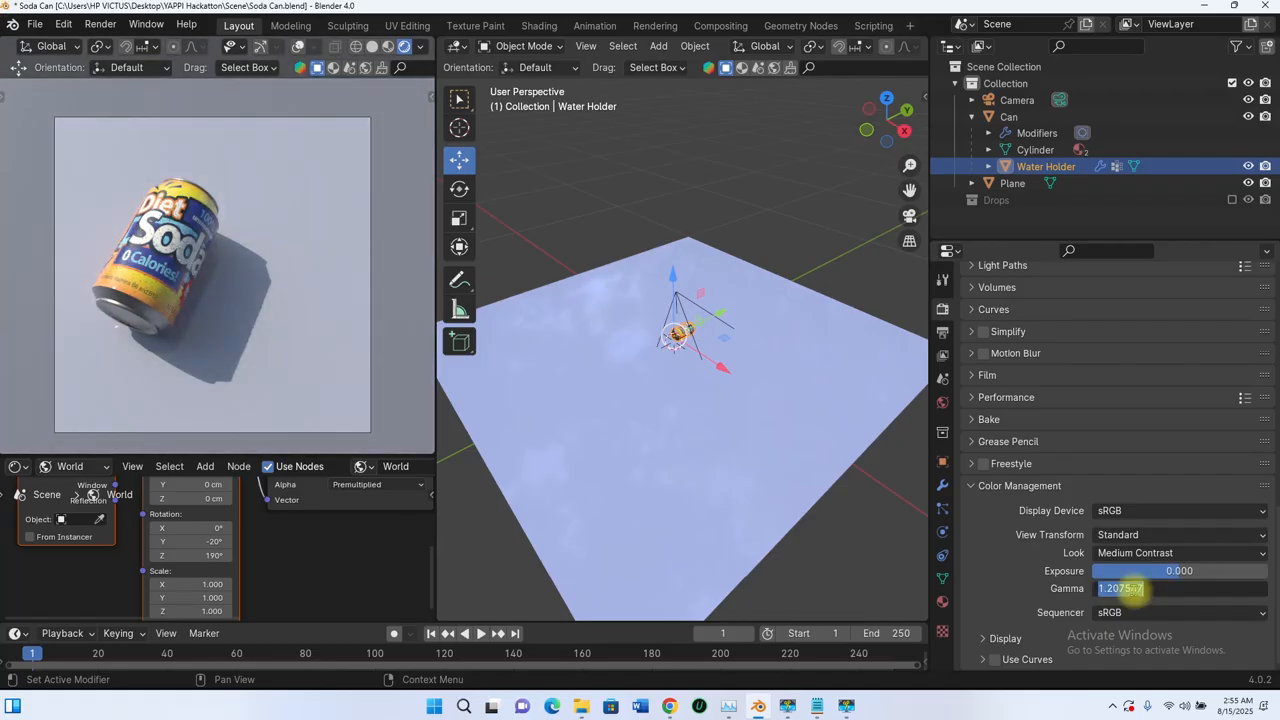
type("1")
key("Return")
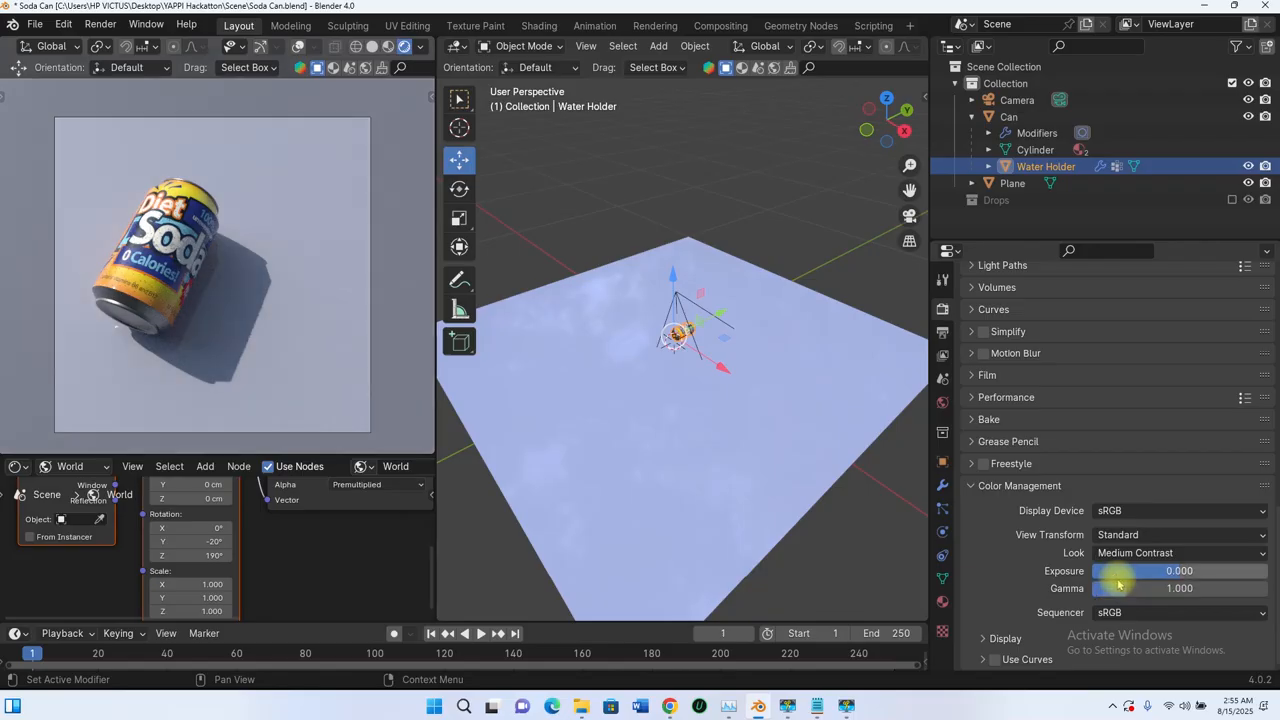
left_click(1120, 588)
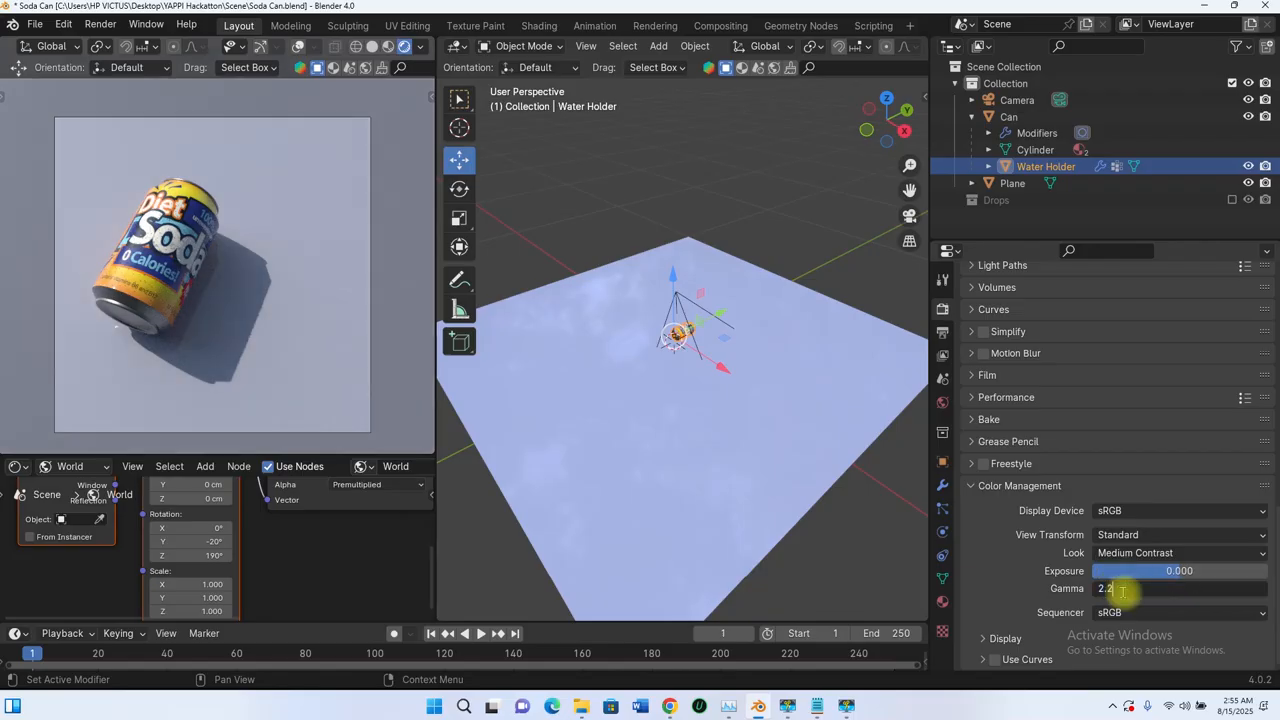
key("Return")
left_click(1124, 592)
type("1")
key("Return")
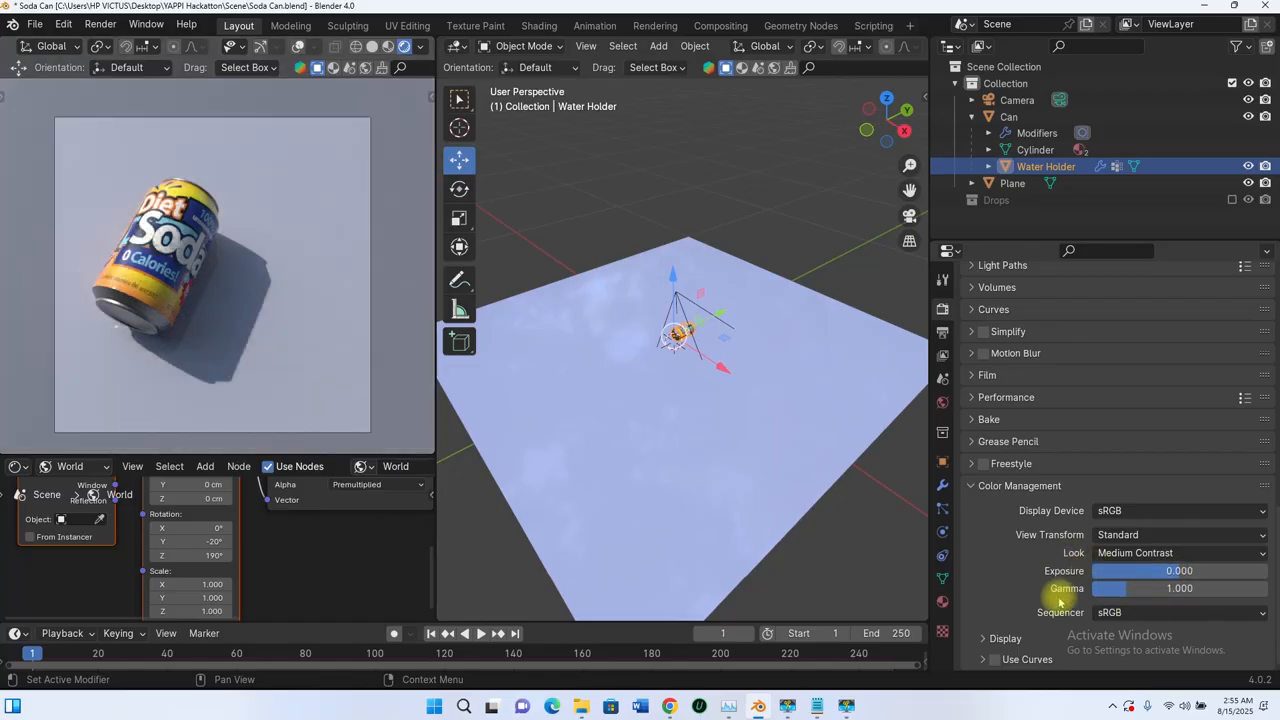
Step: Examine the Sequencer options and the Use Curves settings in the color management
left_click(1126, 612)
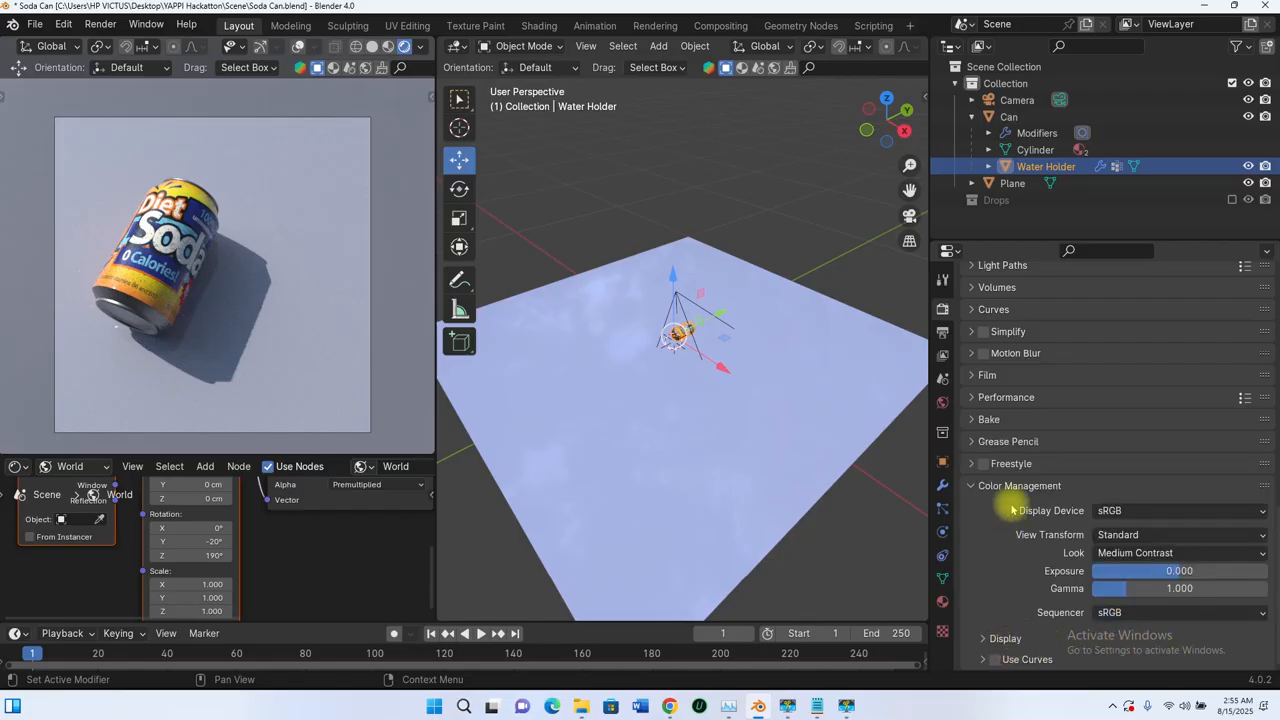
left_click(983, 659)
scroll(985, 600, "down", 5)
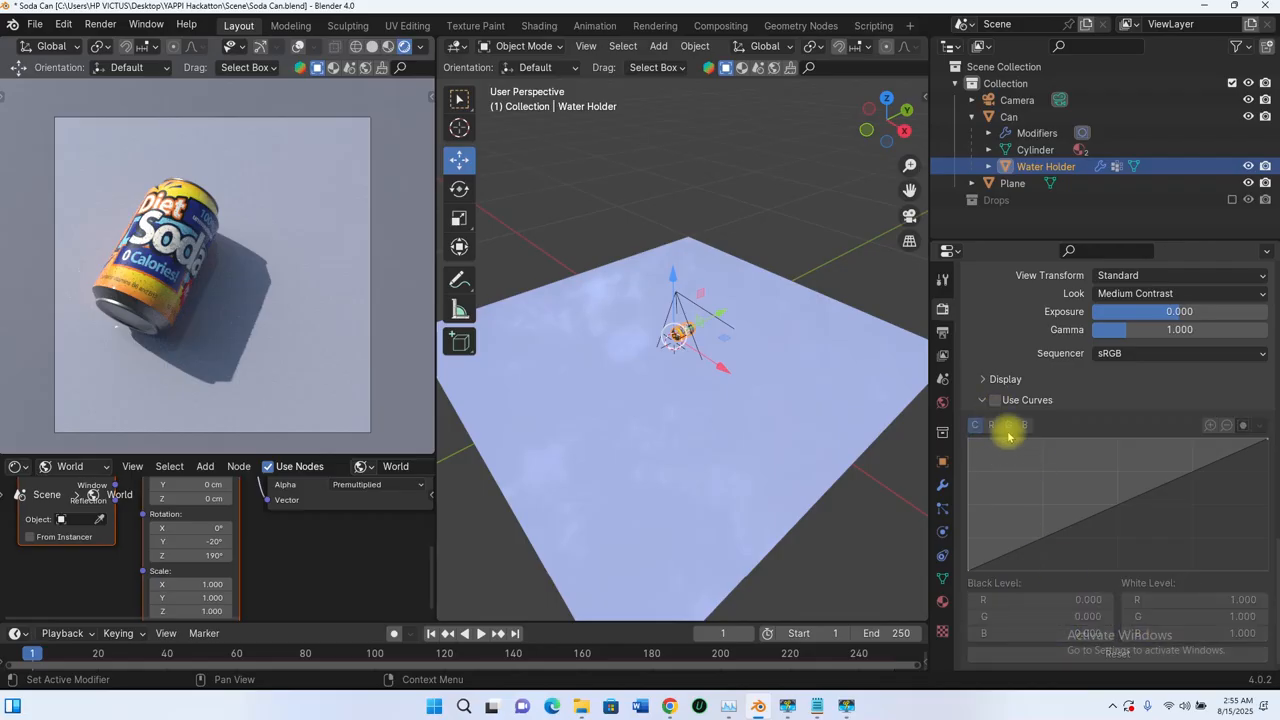
Step: Examine the final render's Denoise settings, including the available denoiser and prefilter options
scroll(1010, 403, "up", 10)
scroll(1025, 425, "up", 8)
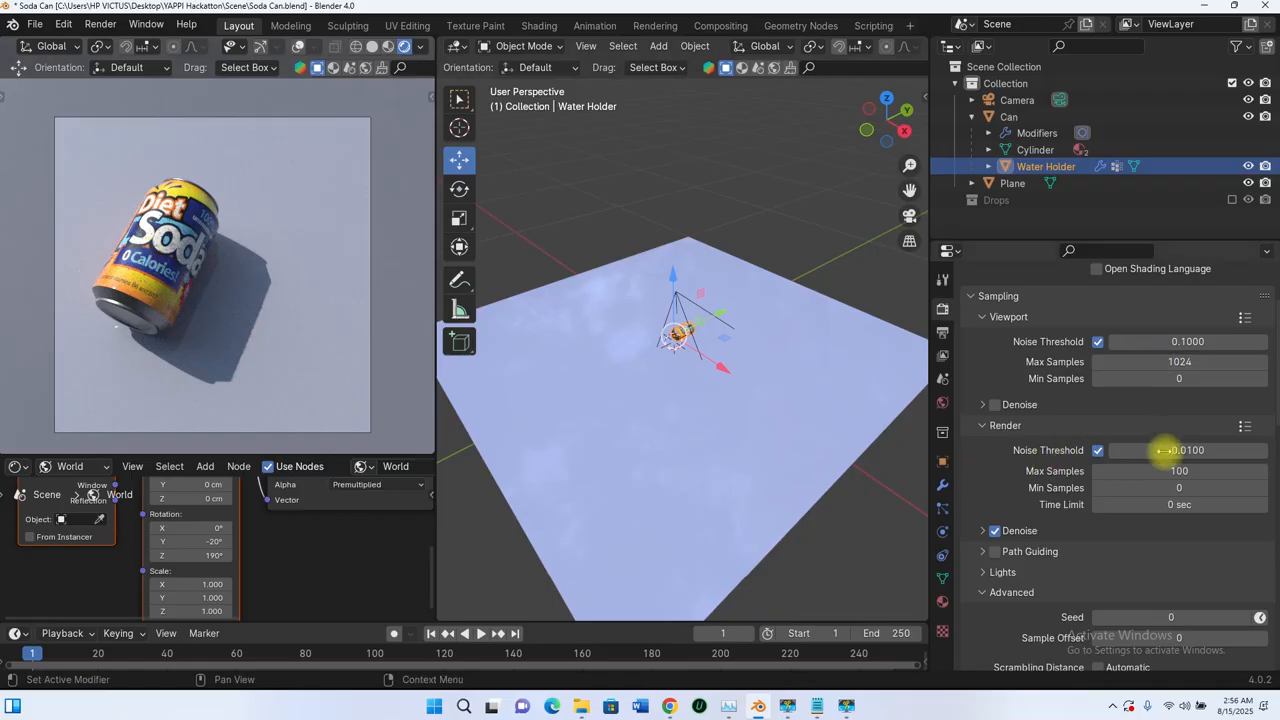
left_click(988, 535)
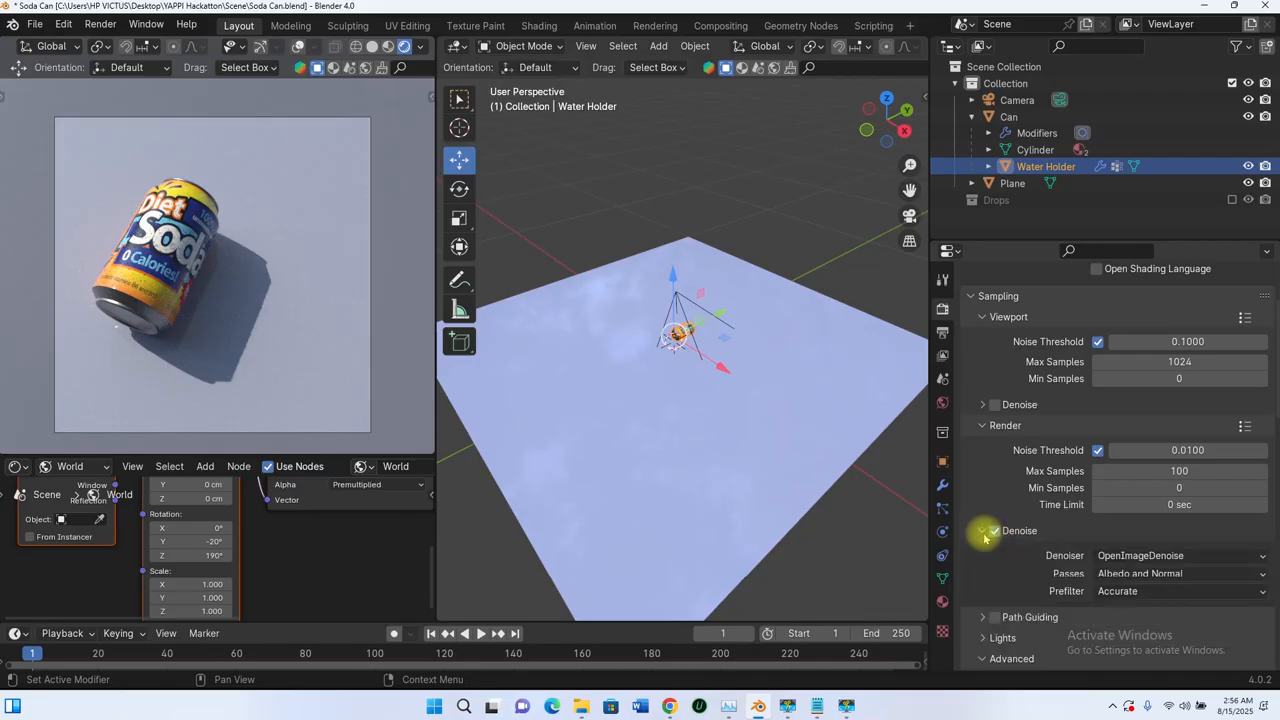
left_click(1163, 558)
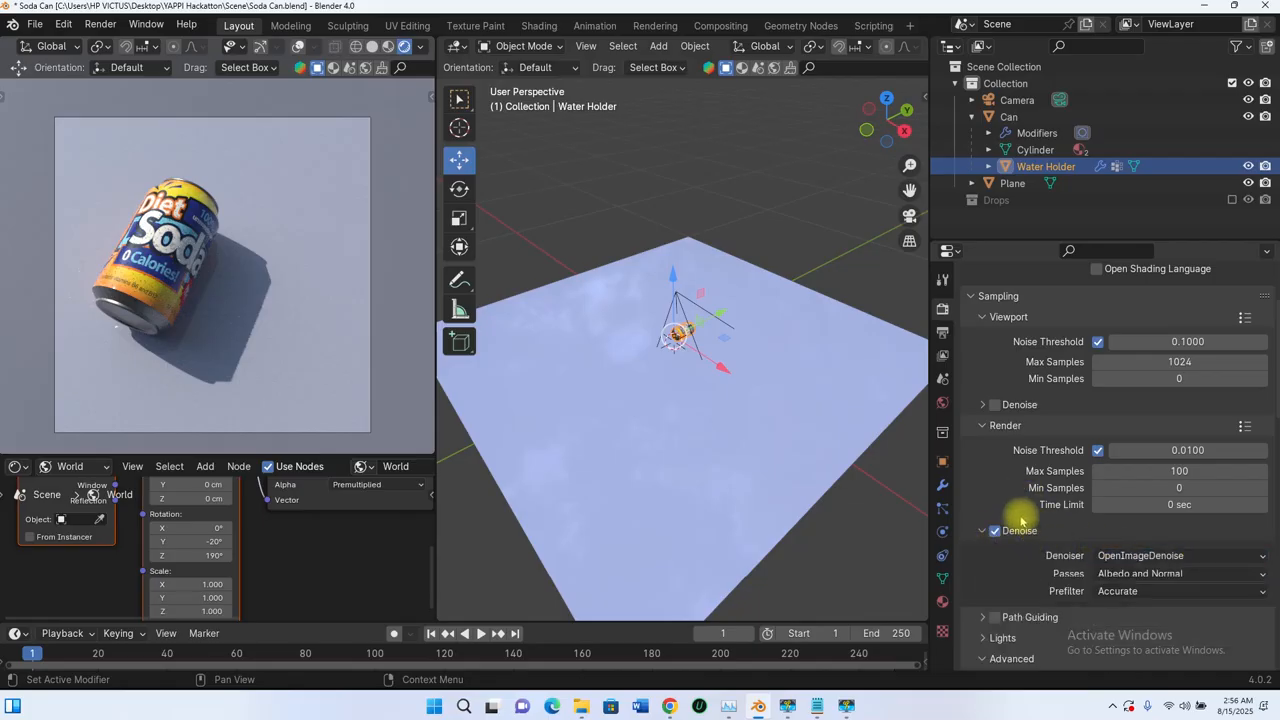
left_click(1153, 560)
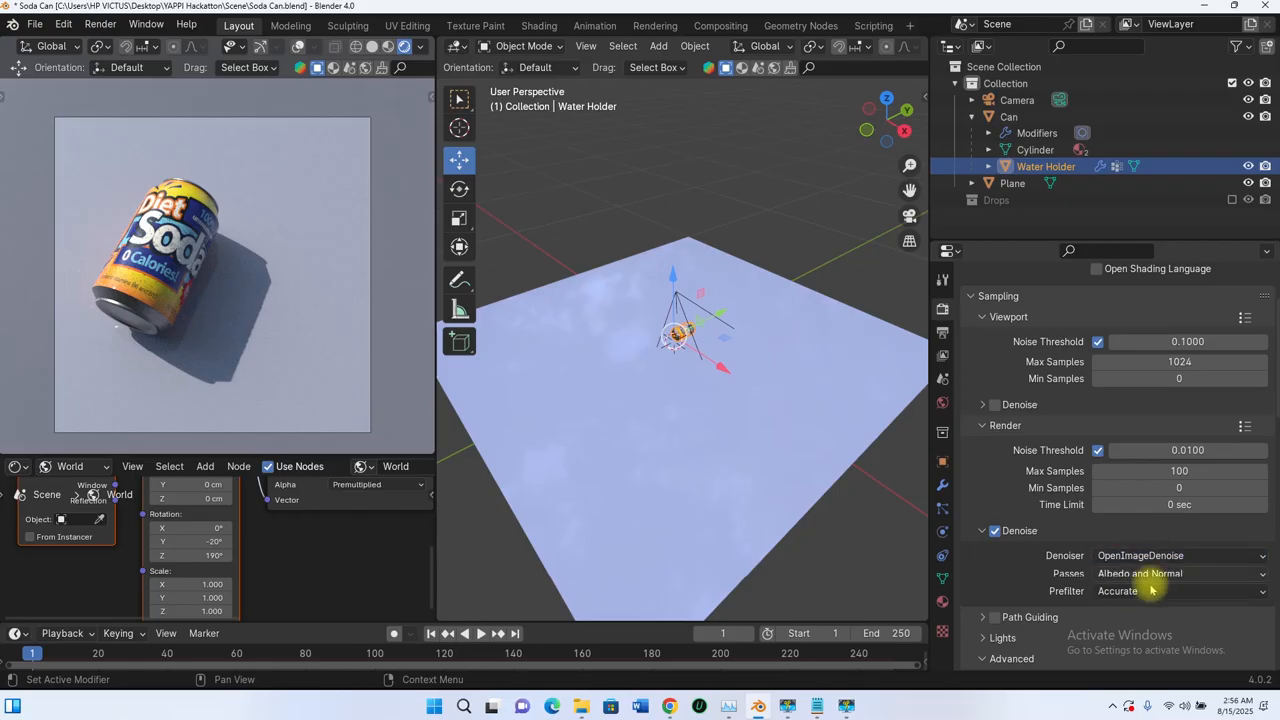
left_click(1135, 591)
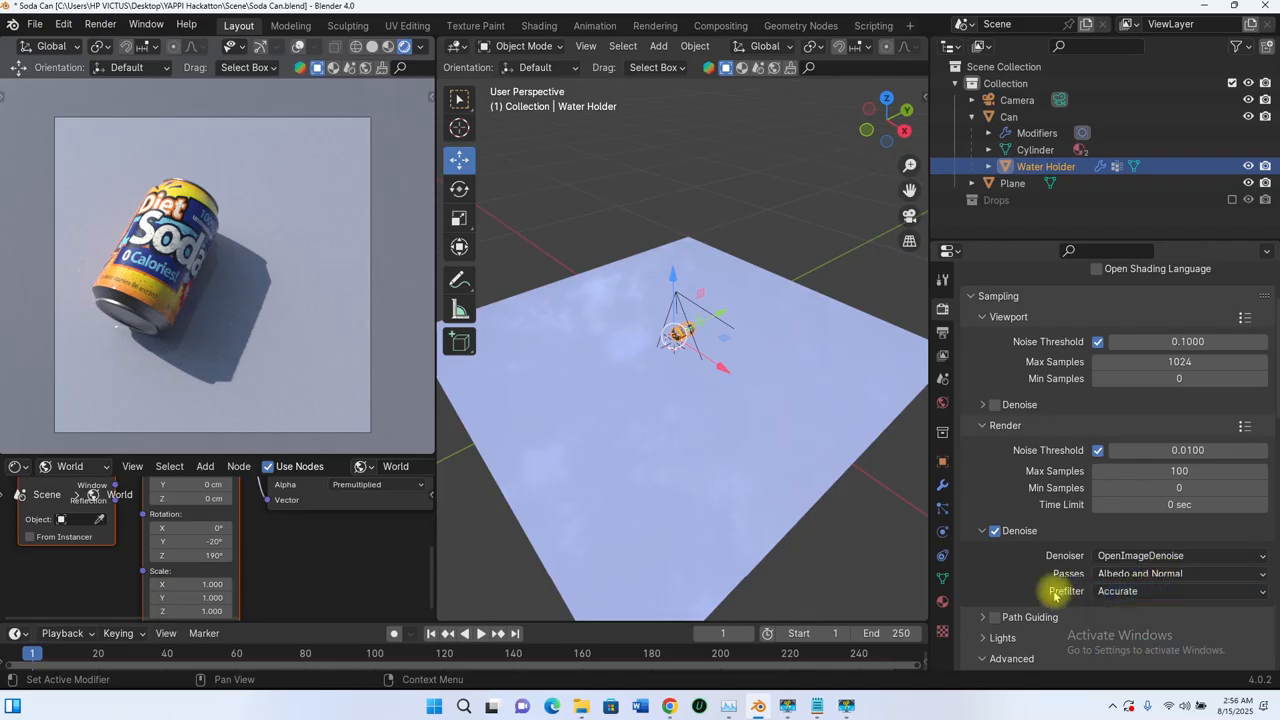
left_click(980, 531)
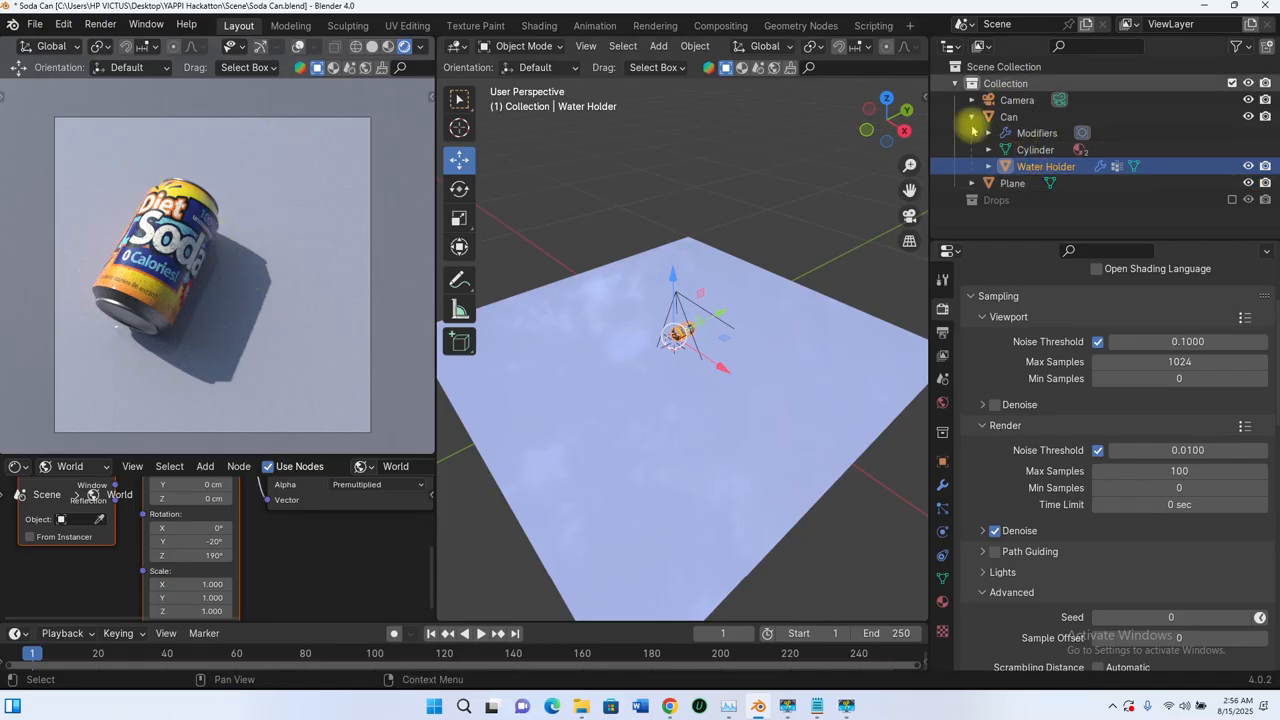
Step: Duplicate the can together with its water holder and place the copy about 7.8 cm along the global X axis
key("ctrl")
key("ctrl")
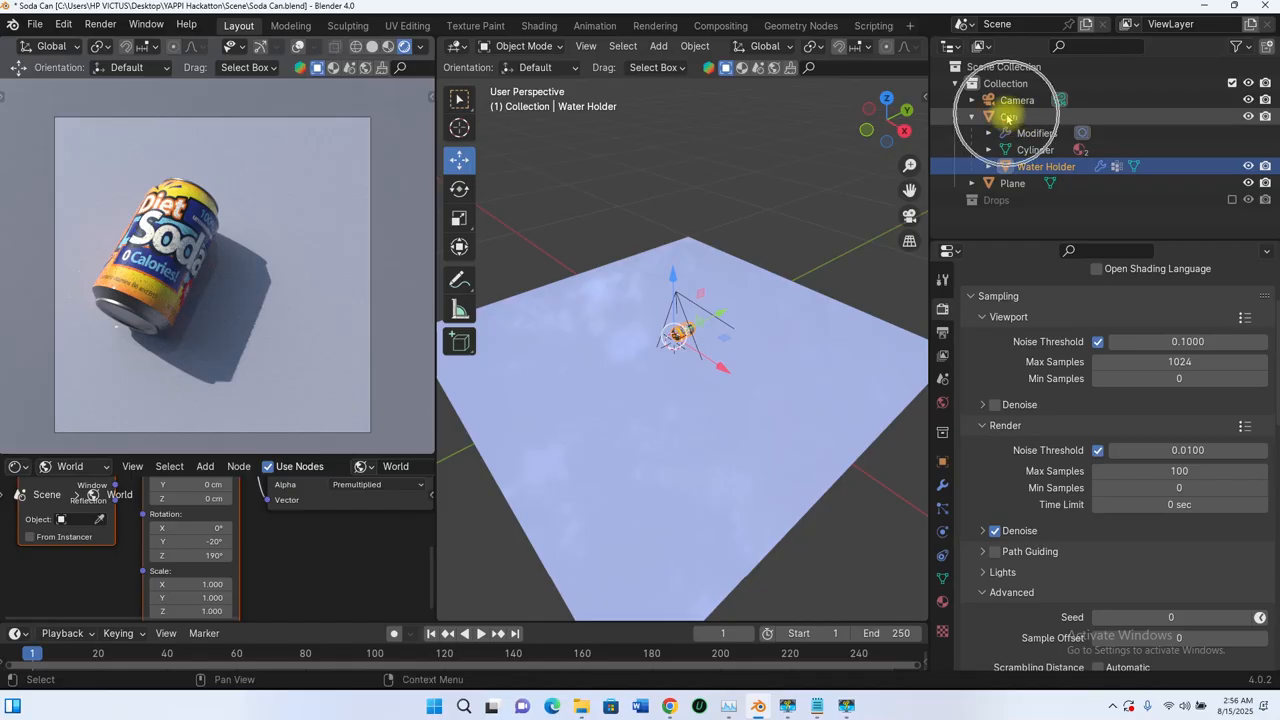
left_click(1009, 117, "ctrl")
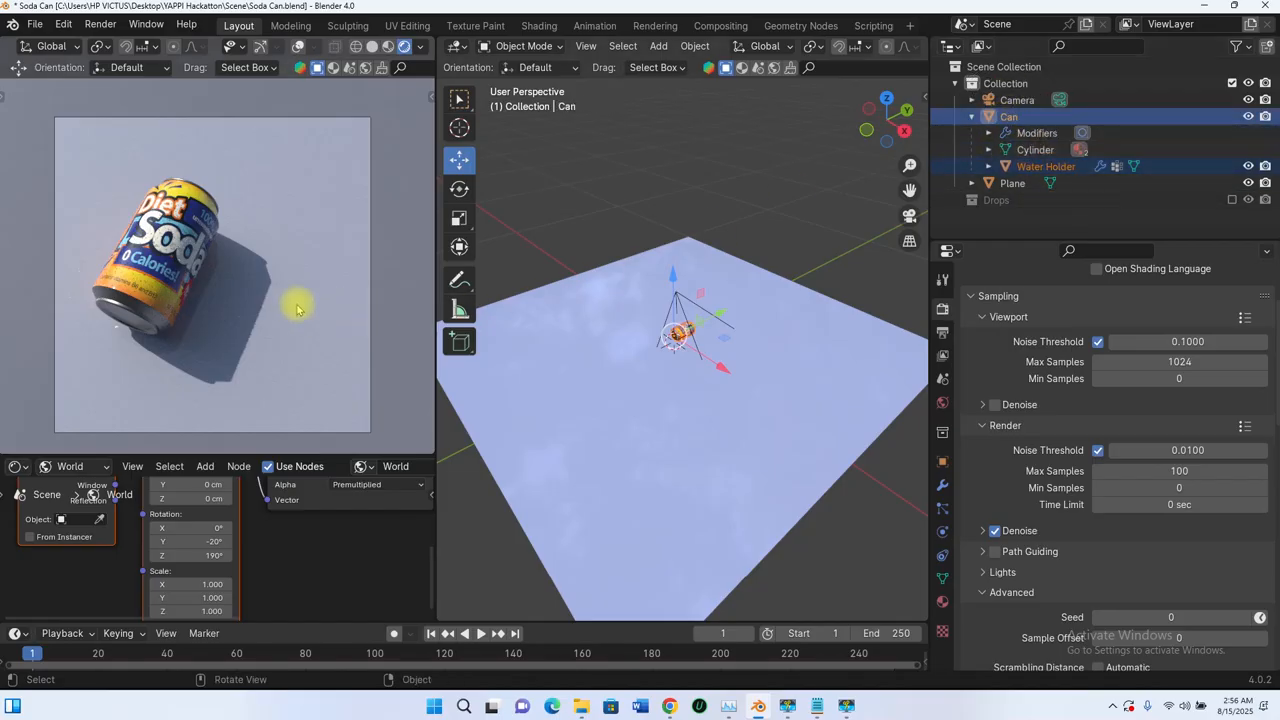
middle_click_drag(724, 339, 764, 376)
scroll(721, 343, "up", 6)
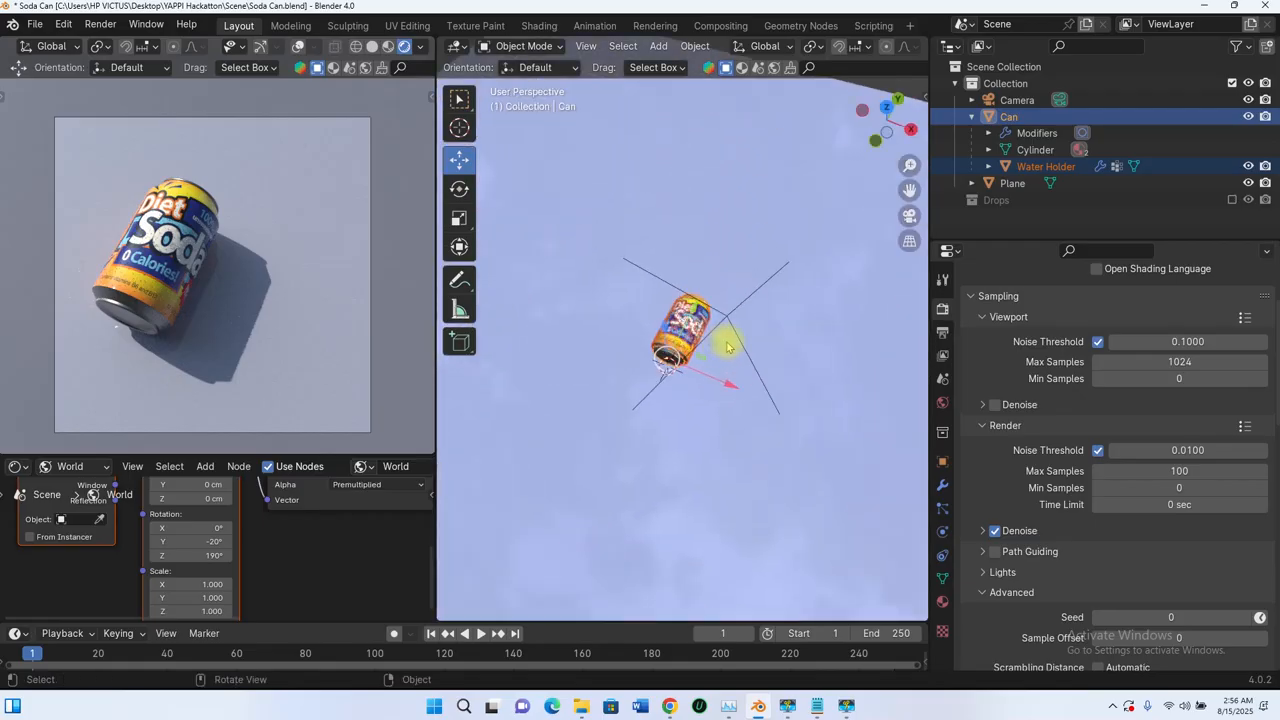
middle_click_drag(704, 338, 658, 364, "shift")
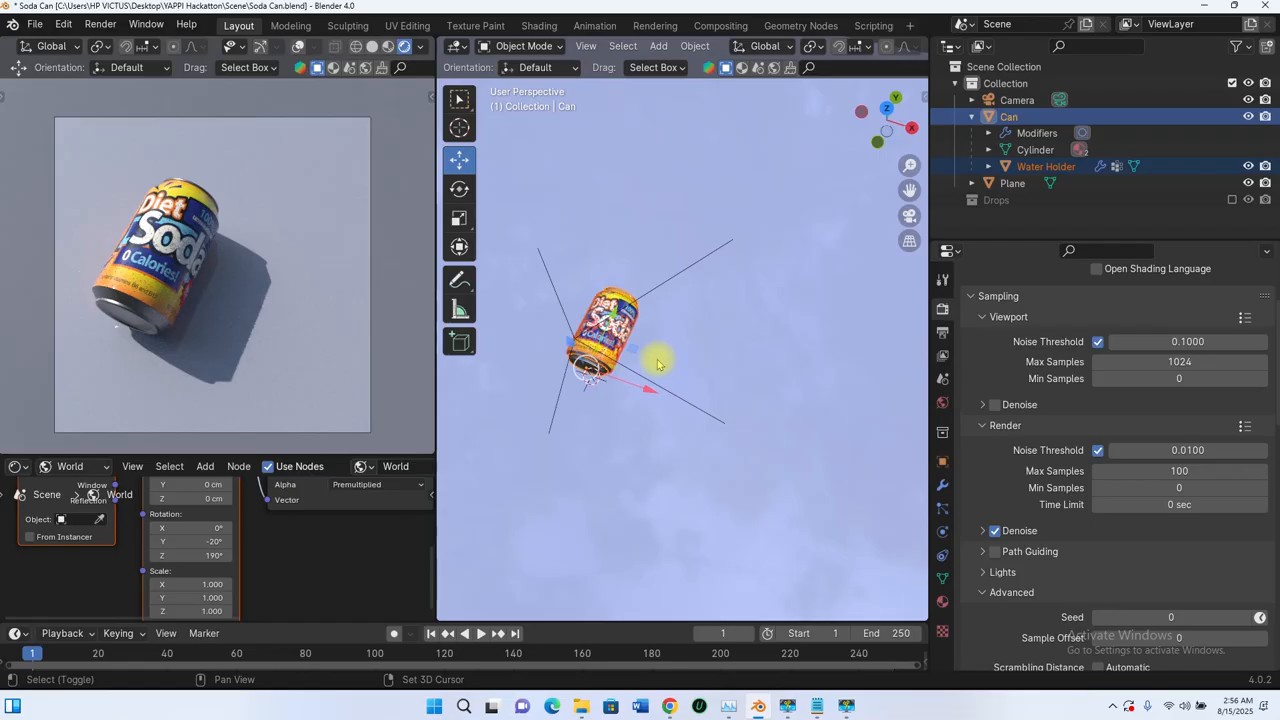
key("shift+d")
key("x")
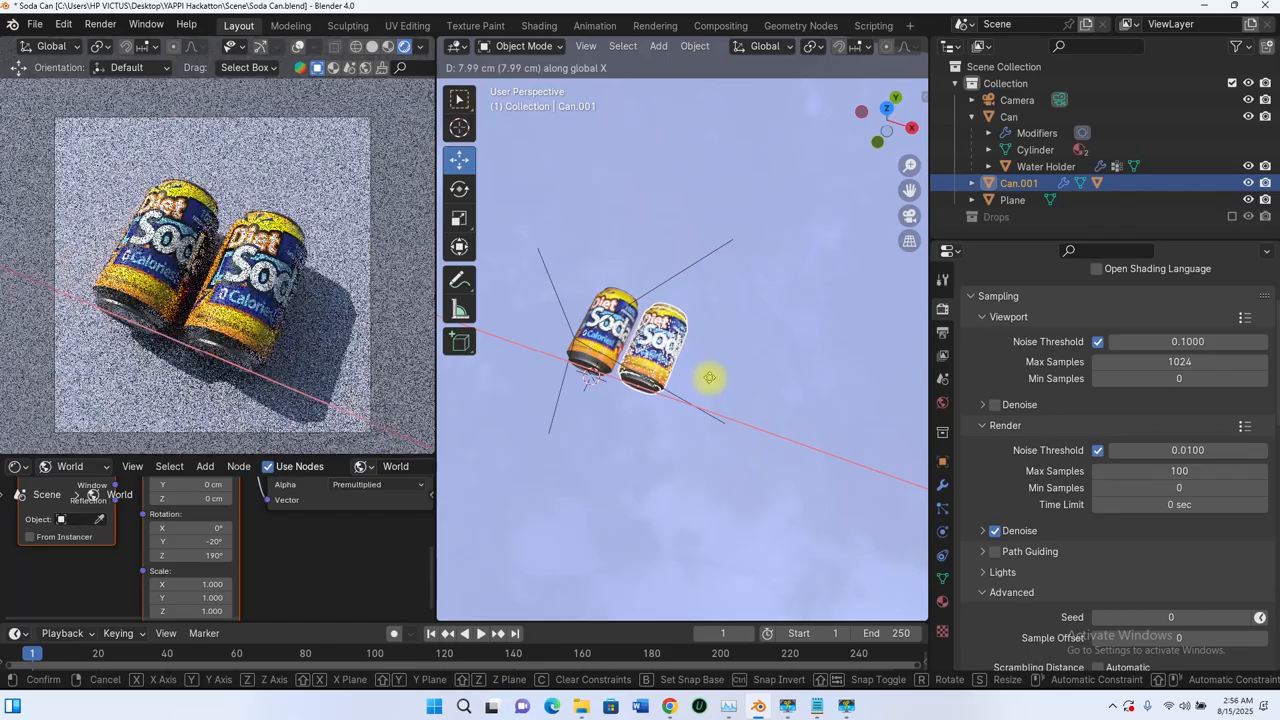
left_click(775, 385)
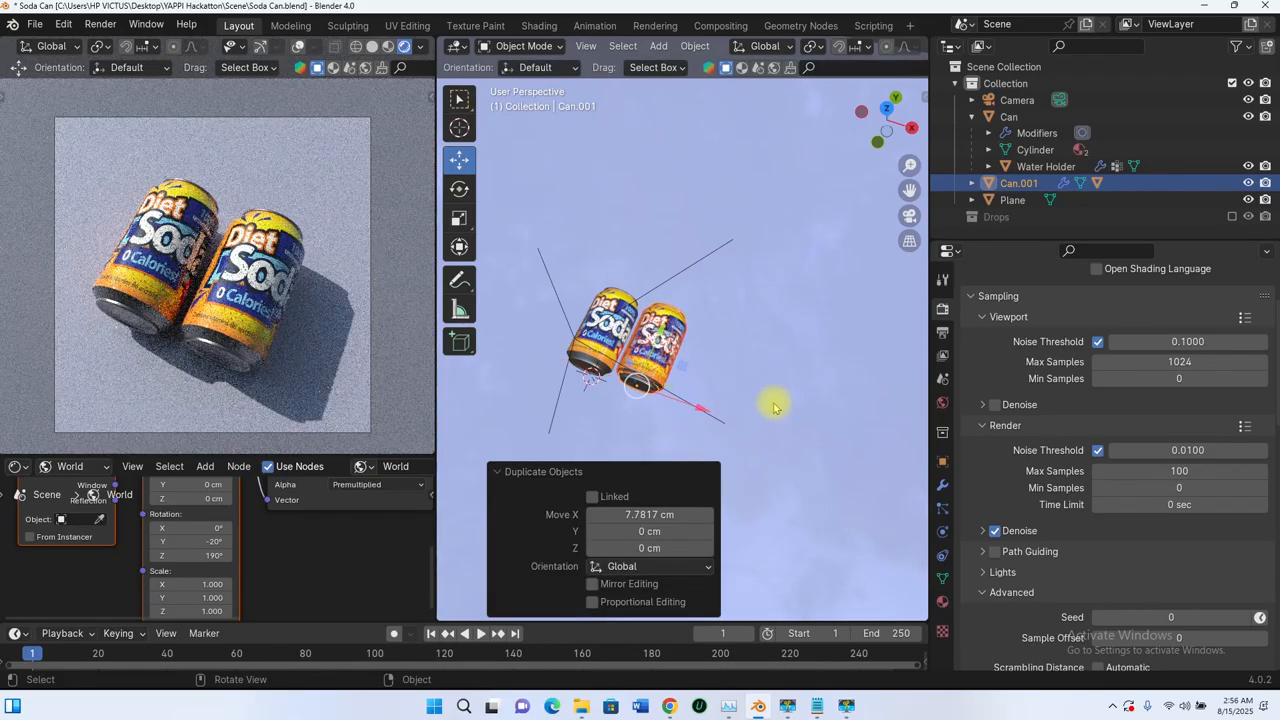
Step: Rotate the duplicated can 180° around the global Z axis
key("r")
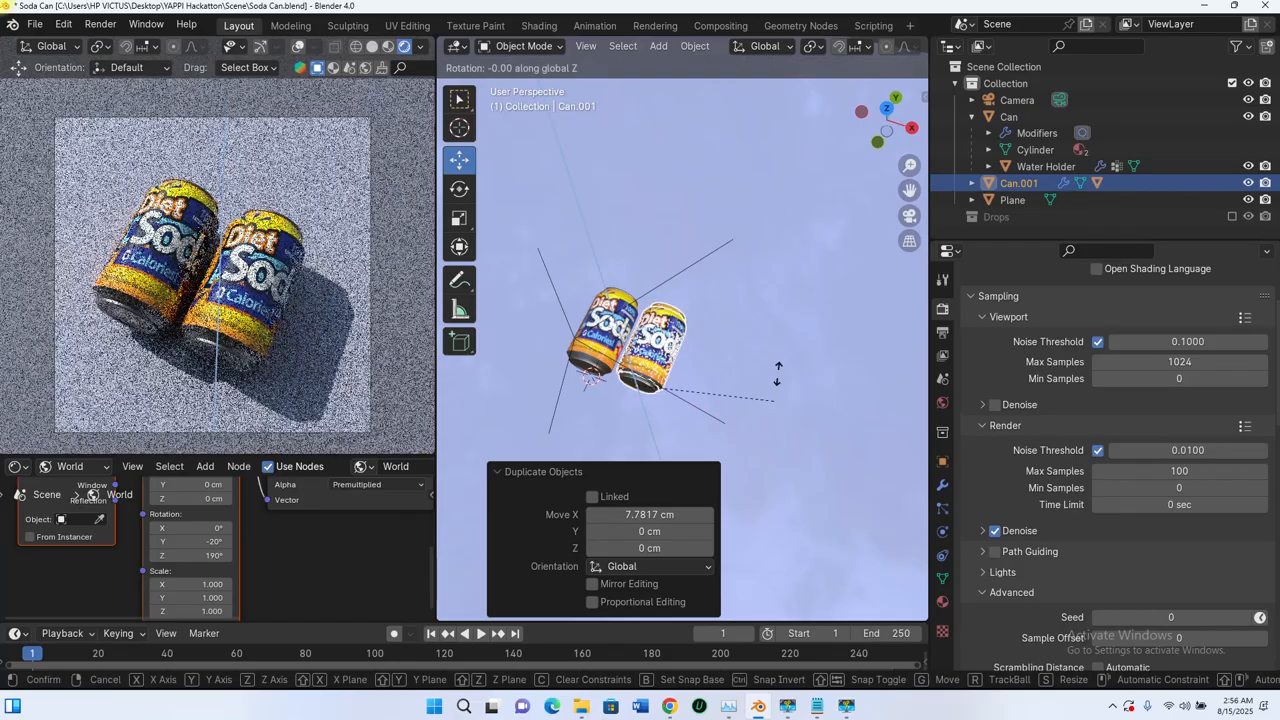
key("z")
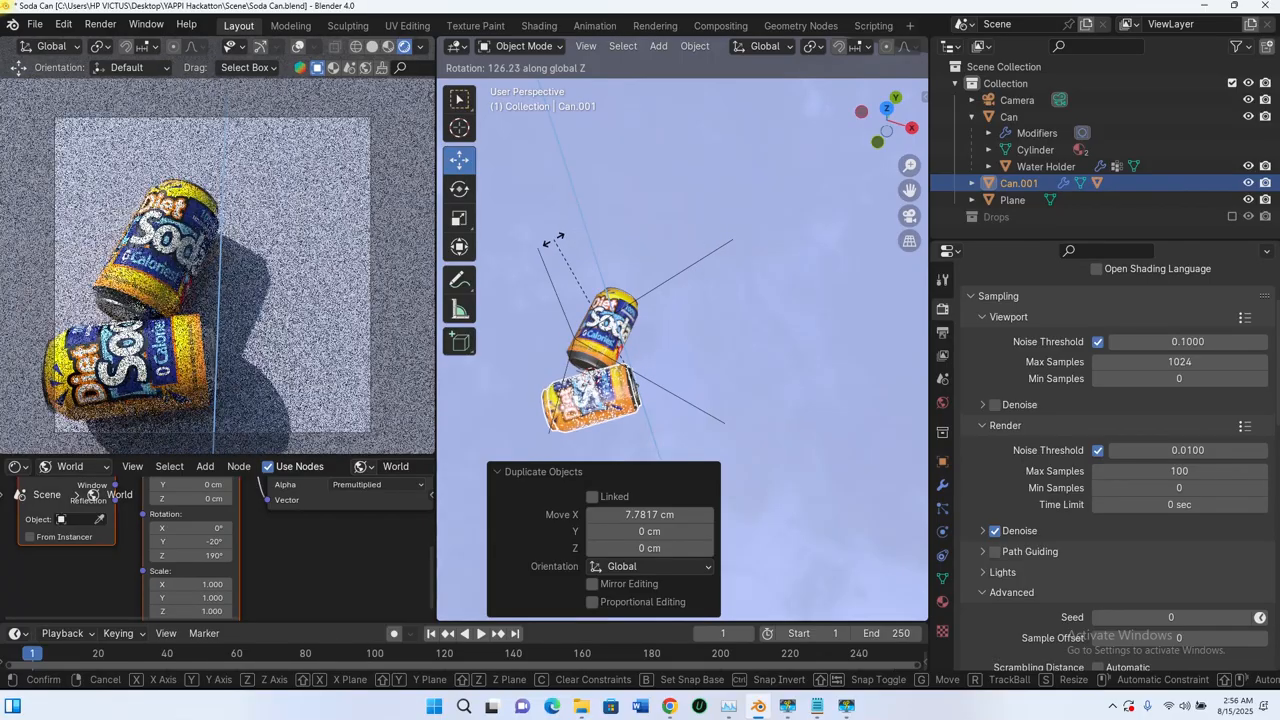
type("1")
type("80")
key("Return")
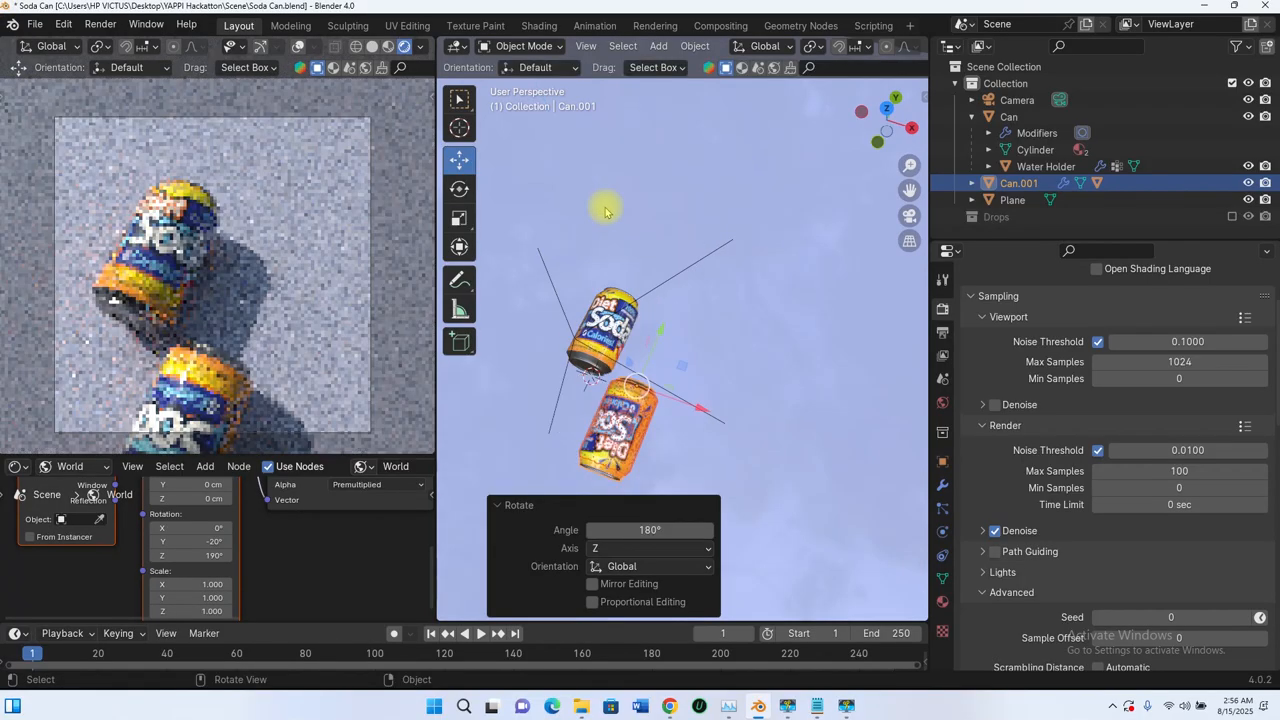
Step: Move the duplicated can about 22 cm along Y and about -0.7 cm along X, beside the original can
middle_click_drag(670, 343, 664, 330)
left_click_drag(694, 291, 808, 235)
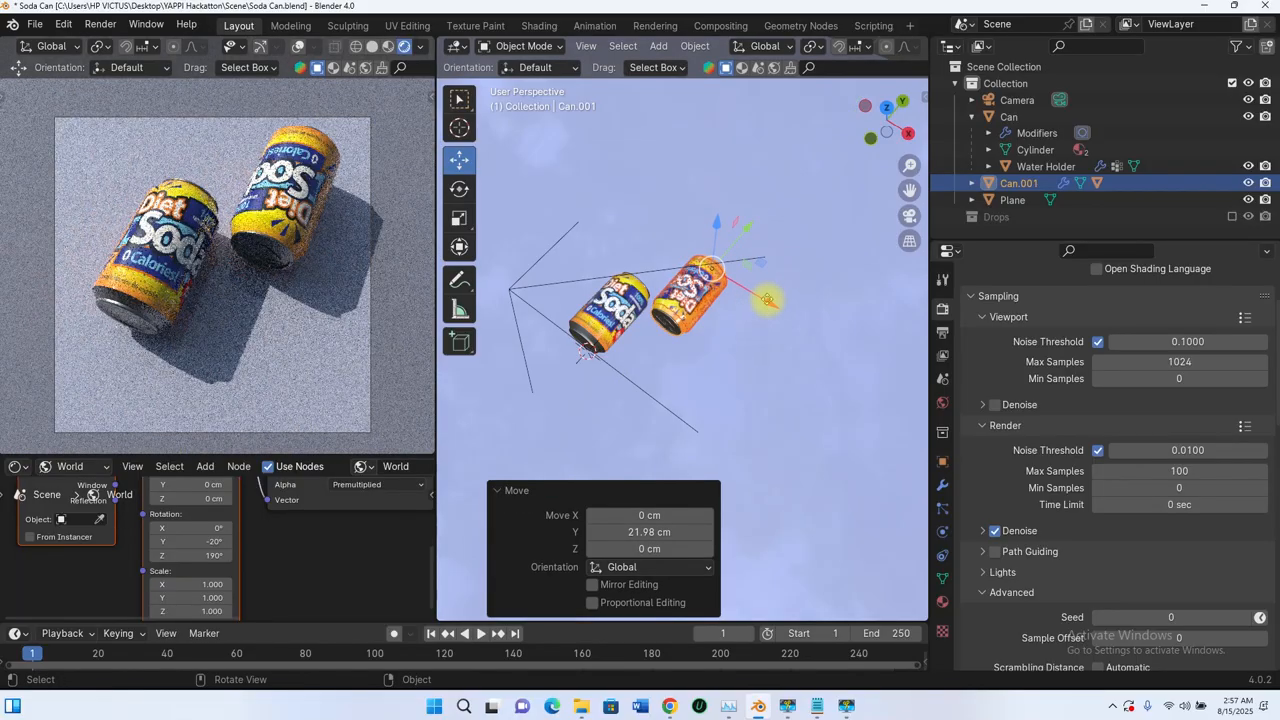
key("g")
key("x")
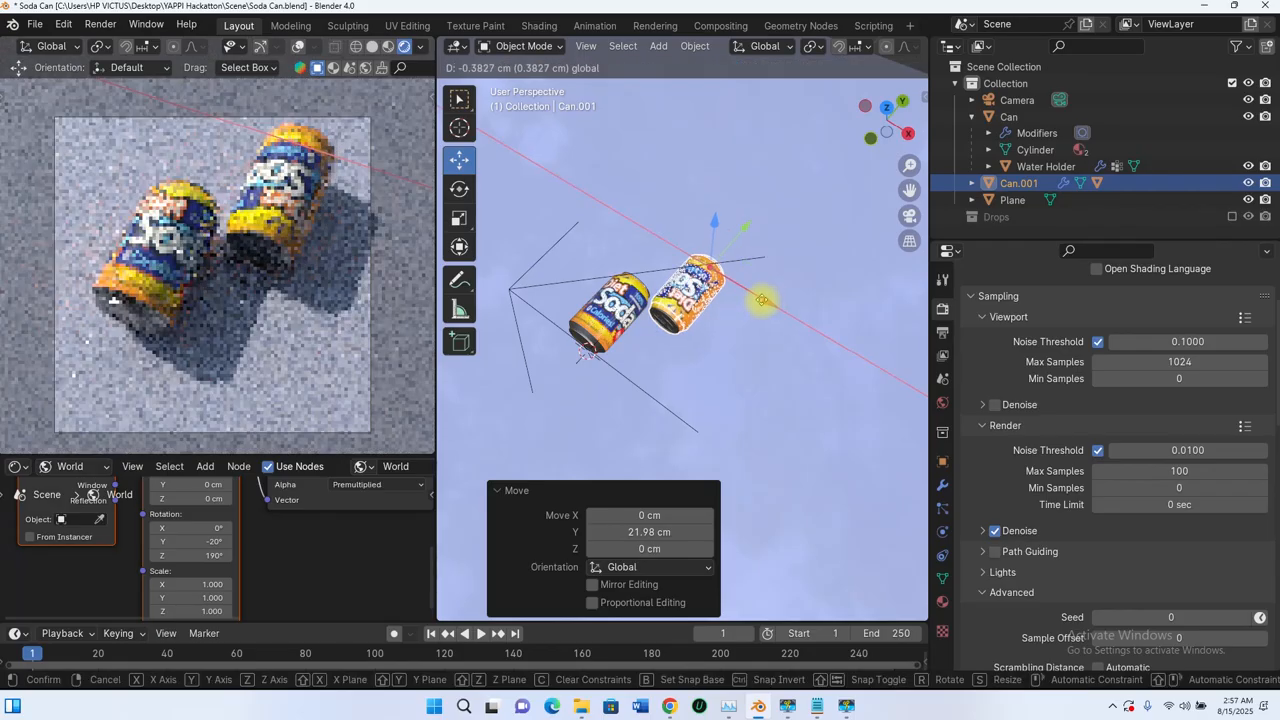
left_click(740, 389)
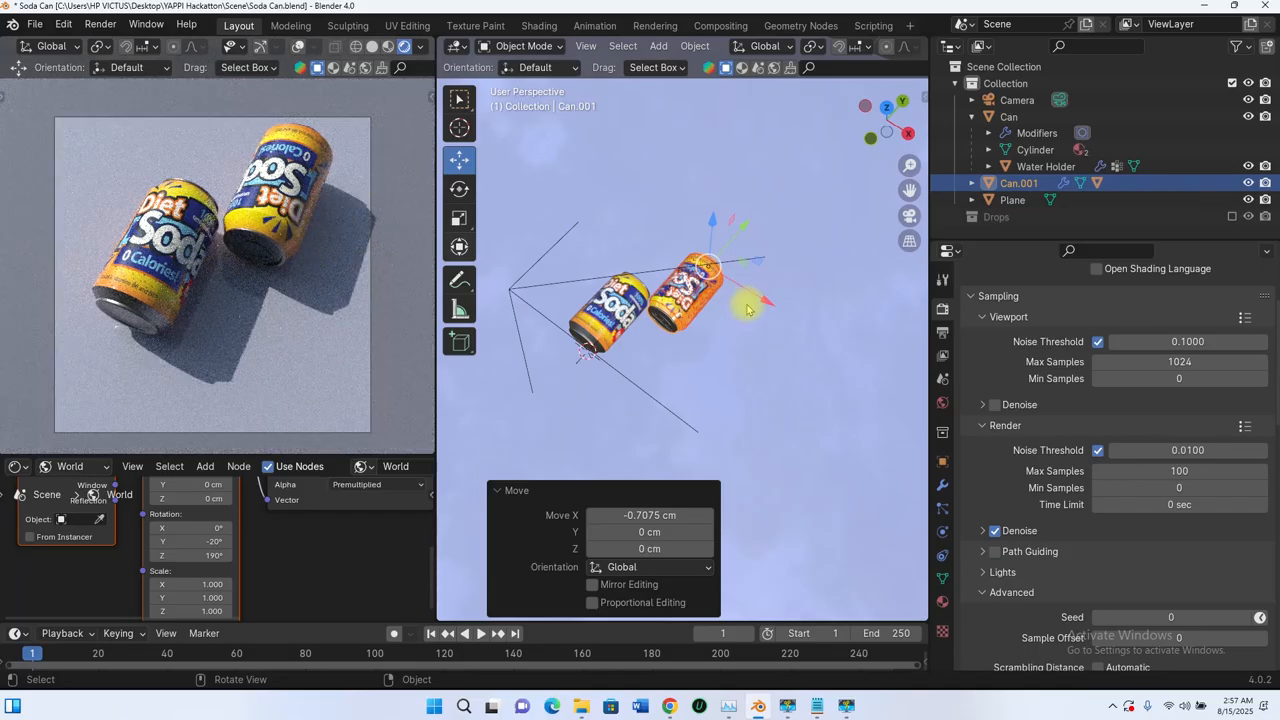
Step: Switch the camera viewport to solid shading and nudge the duplicated can along X, finishing with a shift of about -0.24 cm
scroll(717, 290, "up", 4)
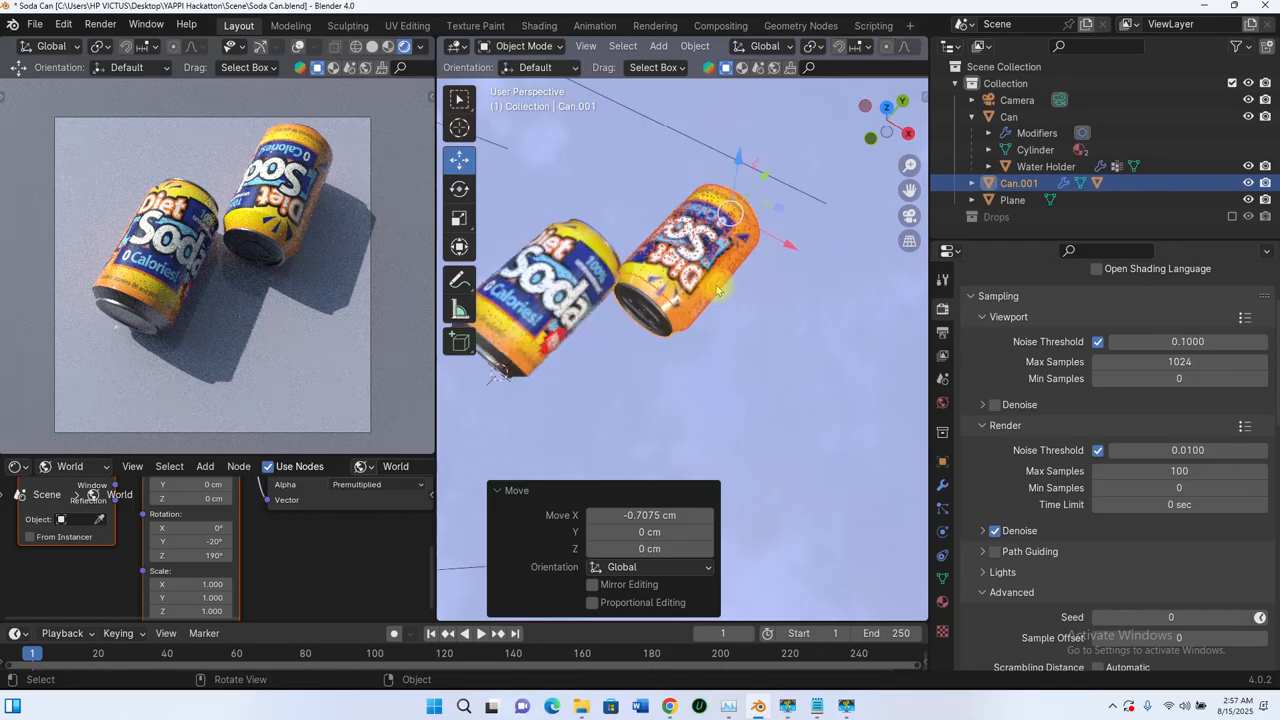
left_click(371, 46)
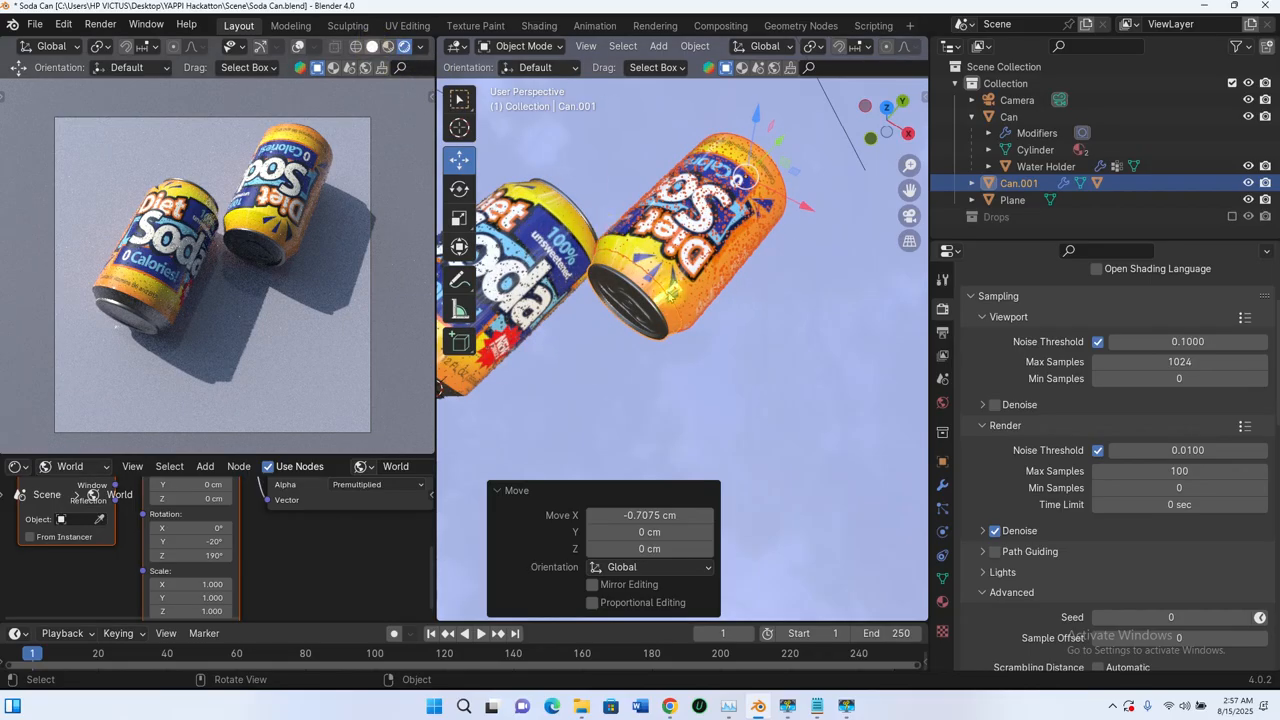
middle_click_drag(805, 210, 760, 286)
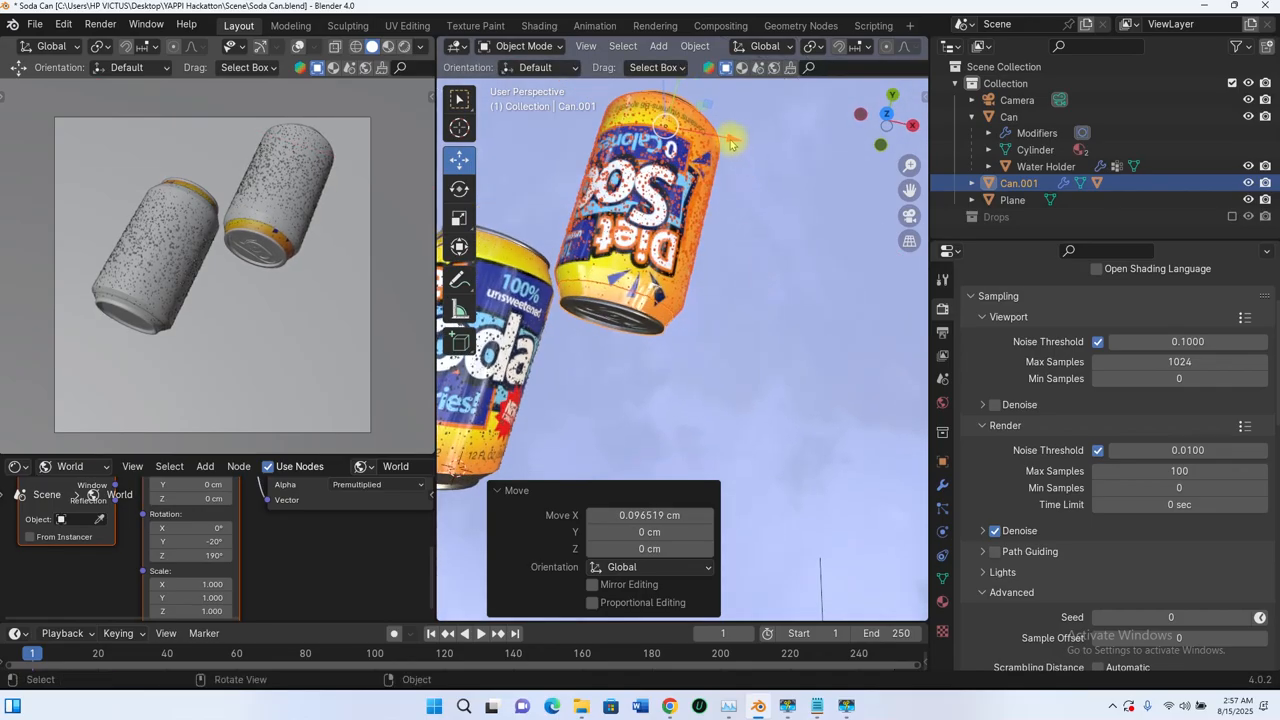
left_click_drag(731, 145, 726, 143)
scroll(726, 143, "down", 3)
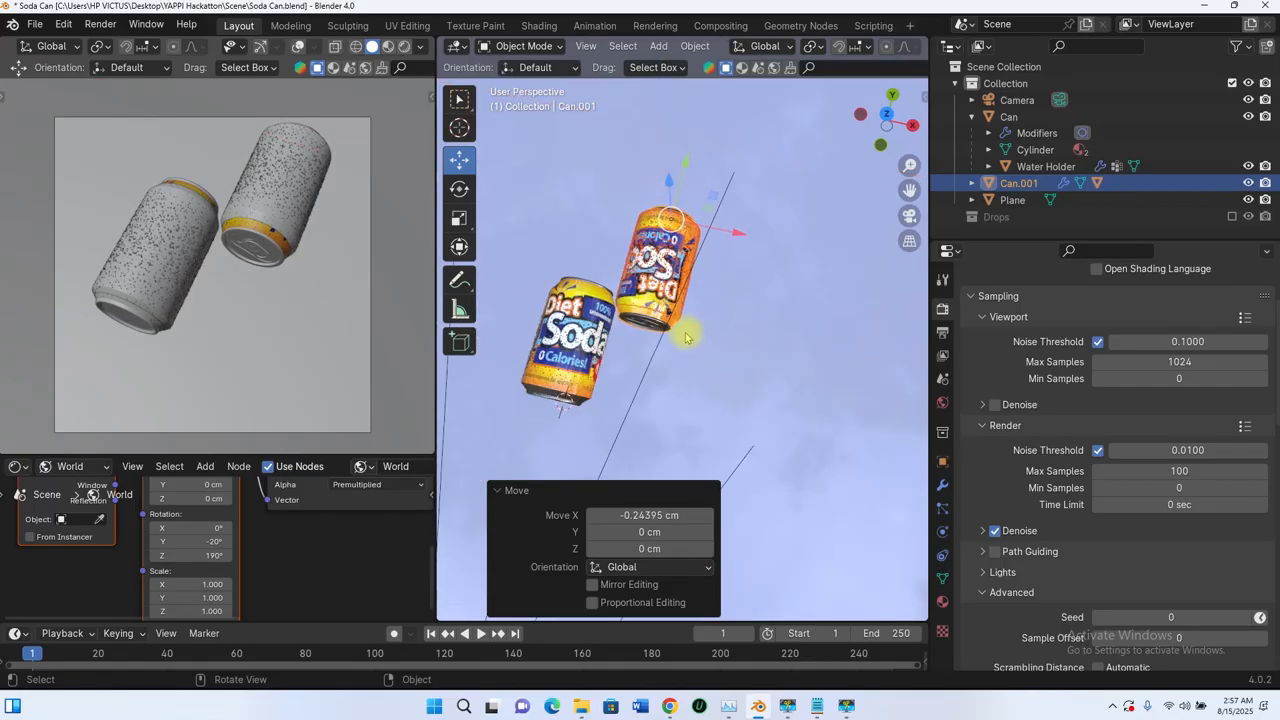
Step: From the top view, shift the duplicated can slightly along positive Y and about -0.5 cm along X, close to the original can
scroll(686, 349, "up", 3)
key("KP_7")
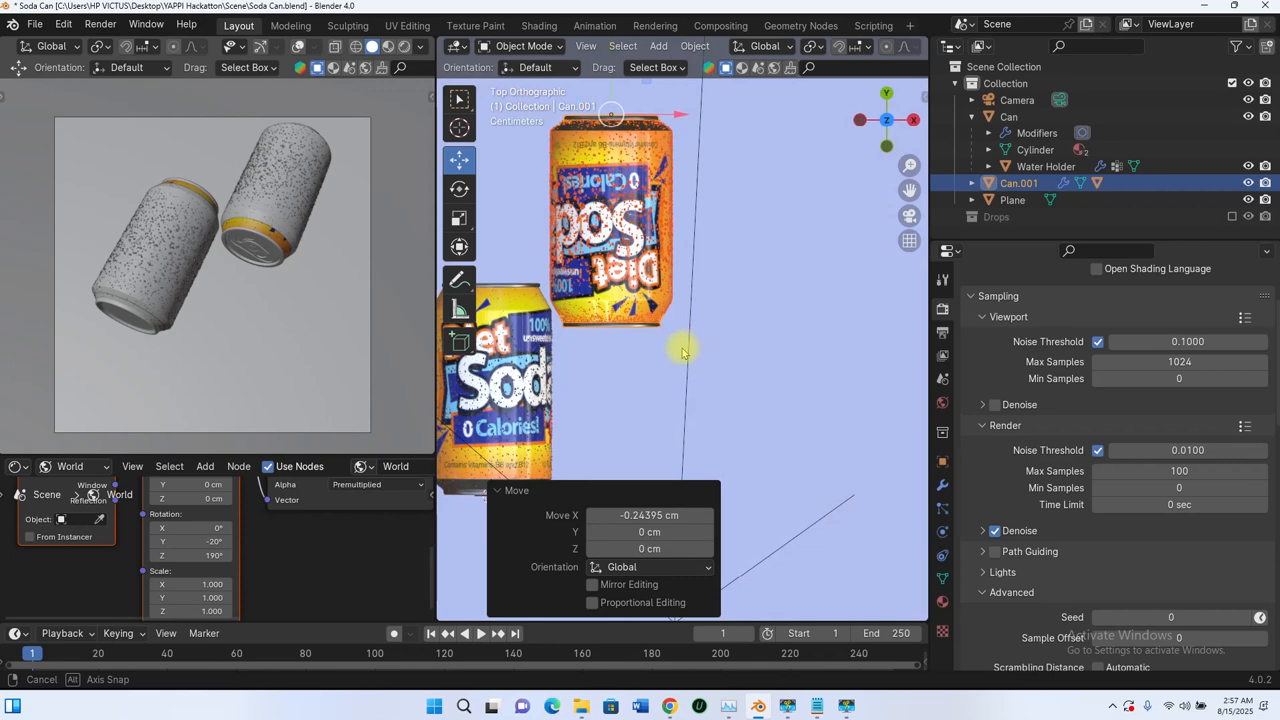
scroll(638, 224, "down", 3)
middle_click_drag(638, 246, 640, 300, "shift")
scroll(640, 301, "up", 3)
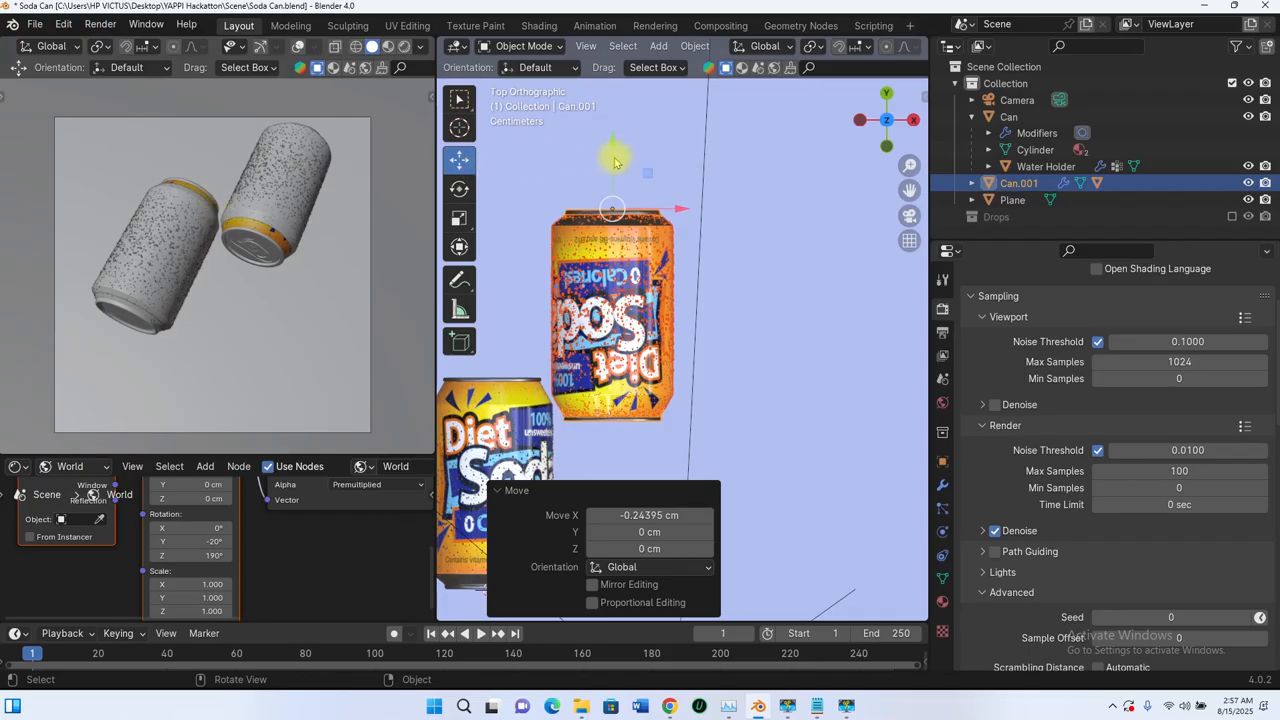
left_click_drag(613, 158, 605, 141)
left_click_drag(680, 197, 668, 193)
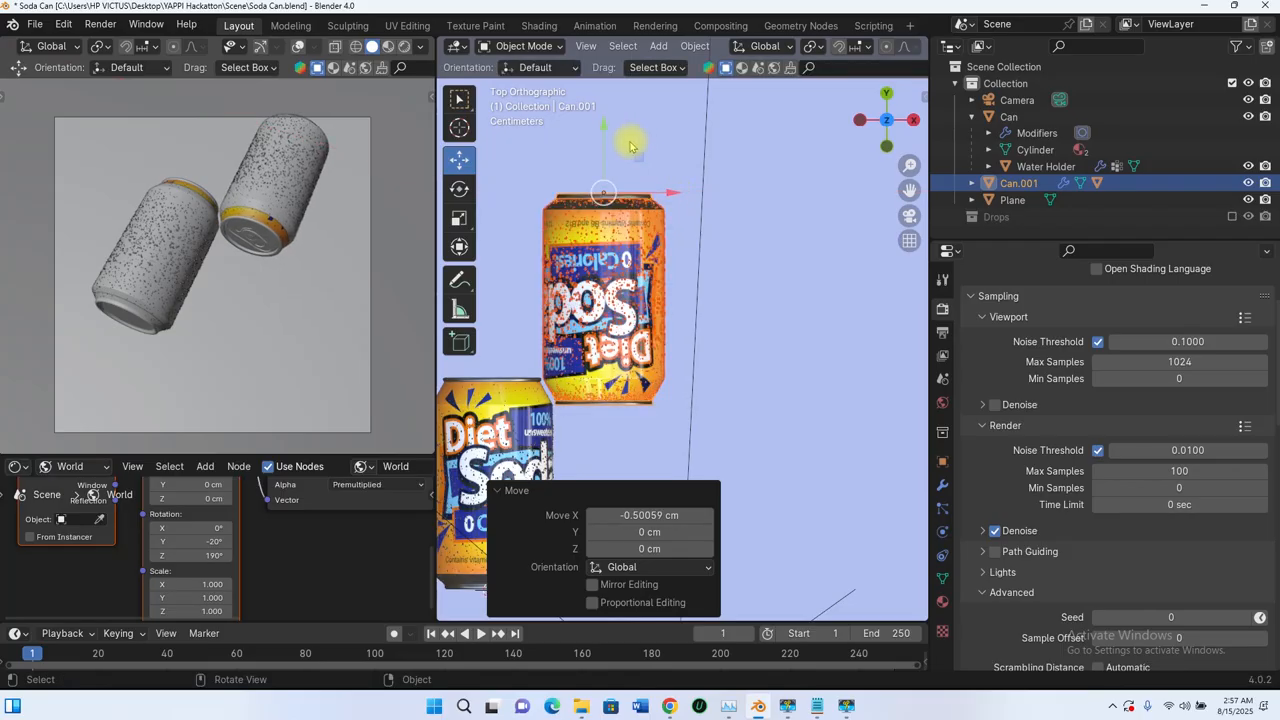
Step: Nudge the flipped duplicate can along the Y axis, finishing with a shift of about -0.39 cm
left_click_drag(604, 138, 604, 136)
left_click_drag(604, 137, 607, 142)
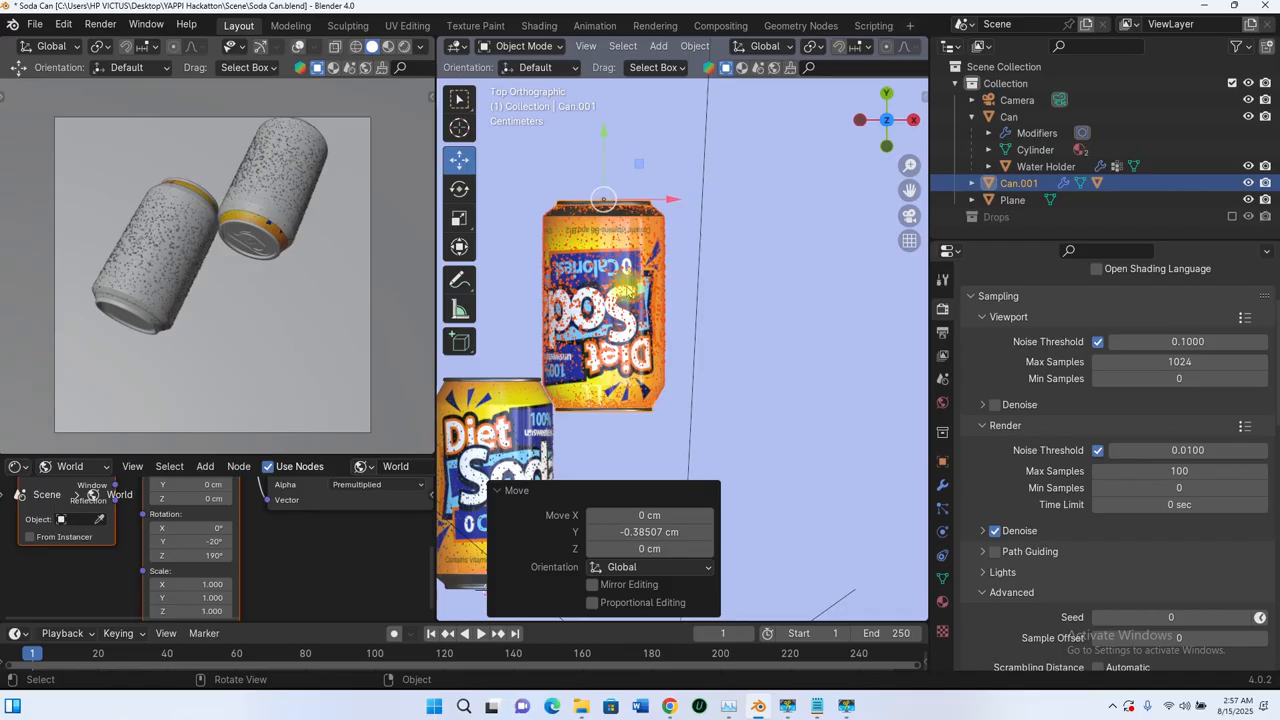
middle_click_drag(627, 285, 670, 348)
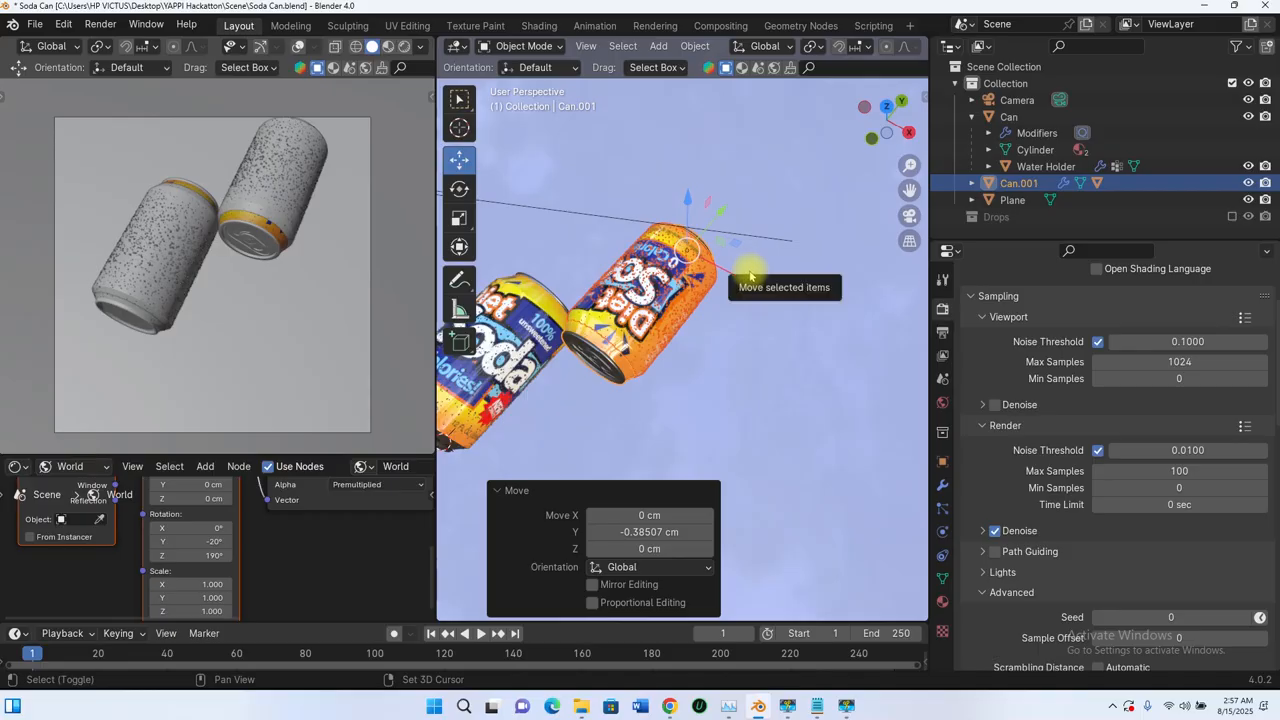
Step: Duplicate the flipped can about 7.2 cm along X and nudge the copy about -0.07 cm along X
key("shift+d")
key("x")
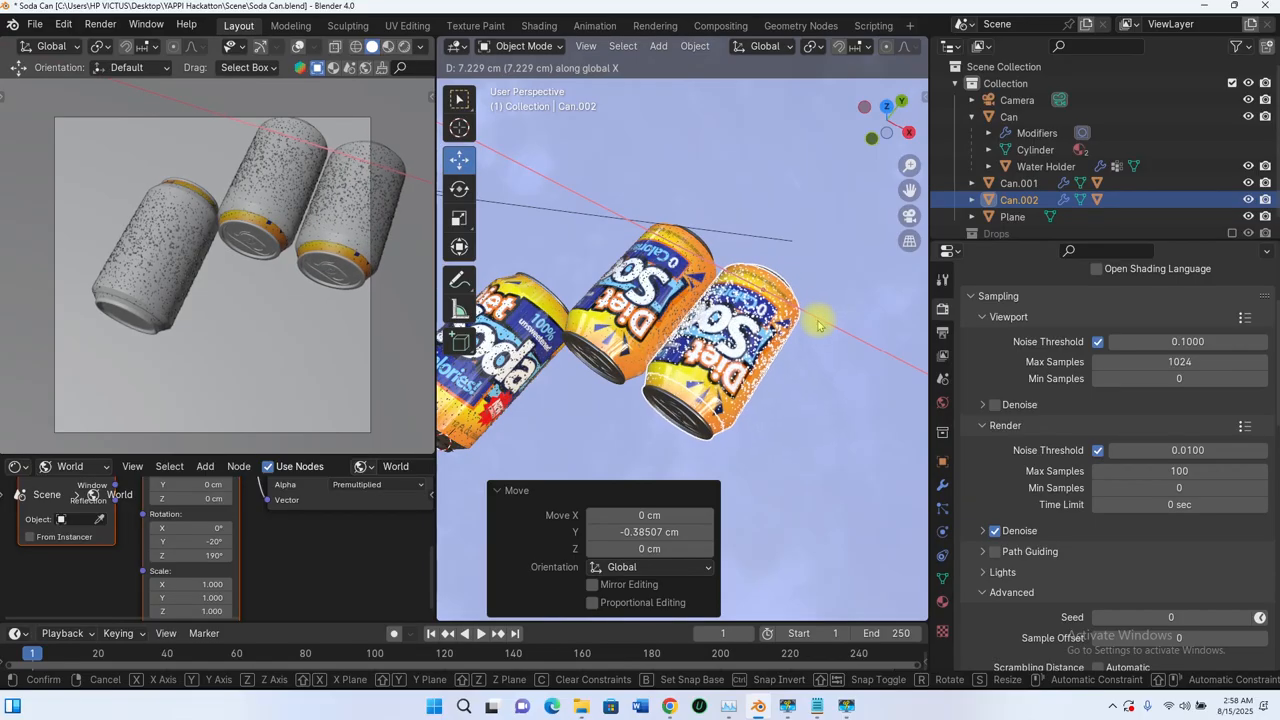
left_click(818, 323)
left_click_drag(828, 325, 823, 314)
middle_click_drag(823, 314, 738, 386)
key("r")
key("y")
left_click(657, 303)
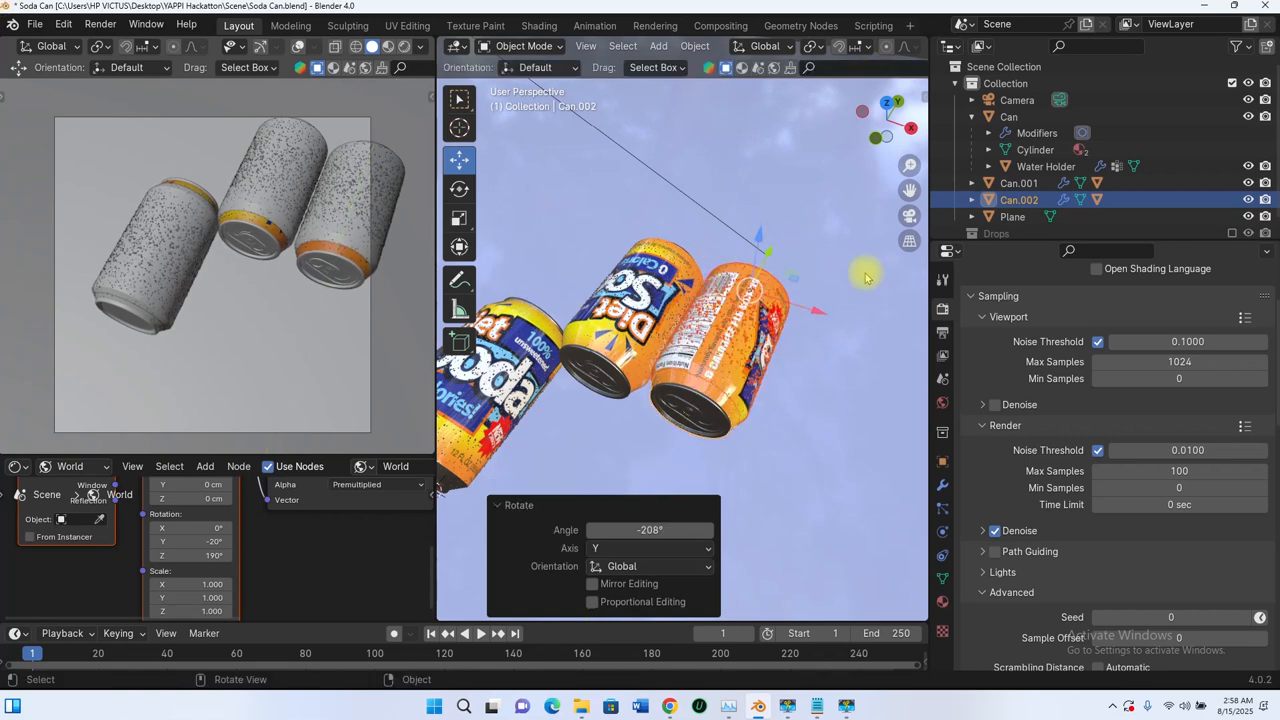
key("ctrl+z")
Step: Rotate the third can about -208° around the global Y axis so its label faces another way
key("r")
key("y")
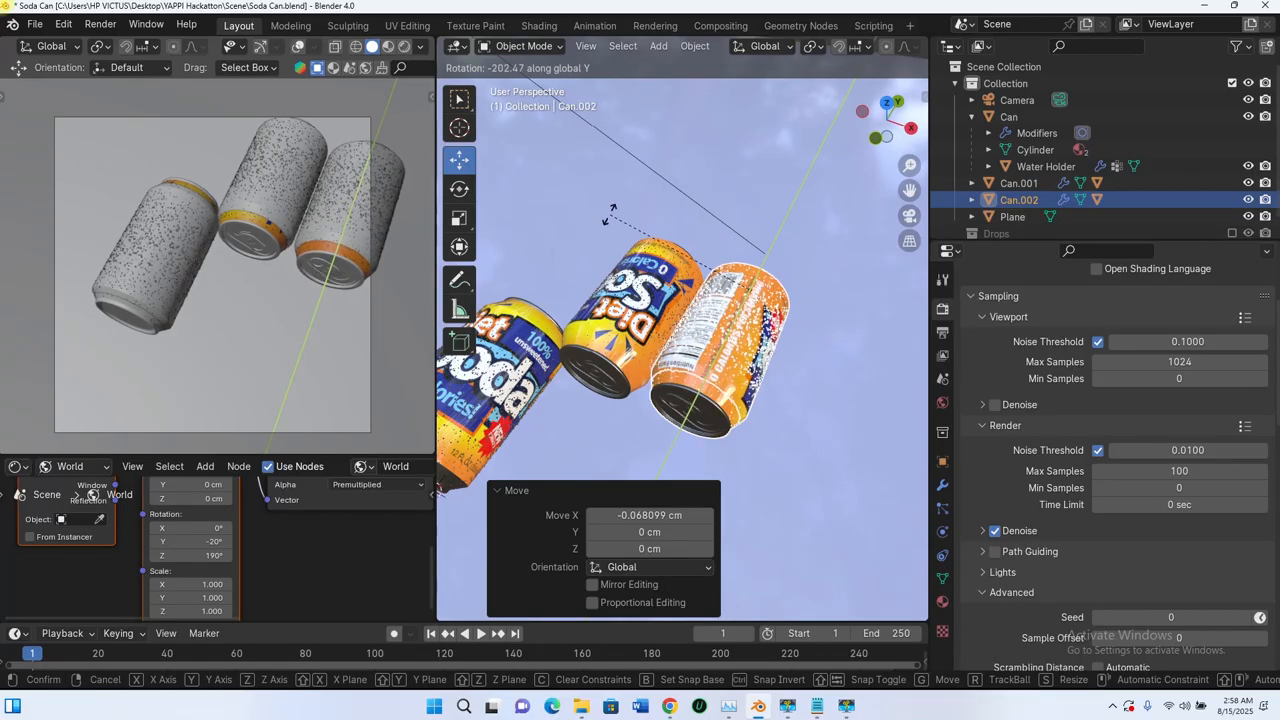
left_click(606, 265)
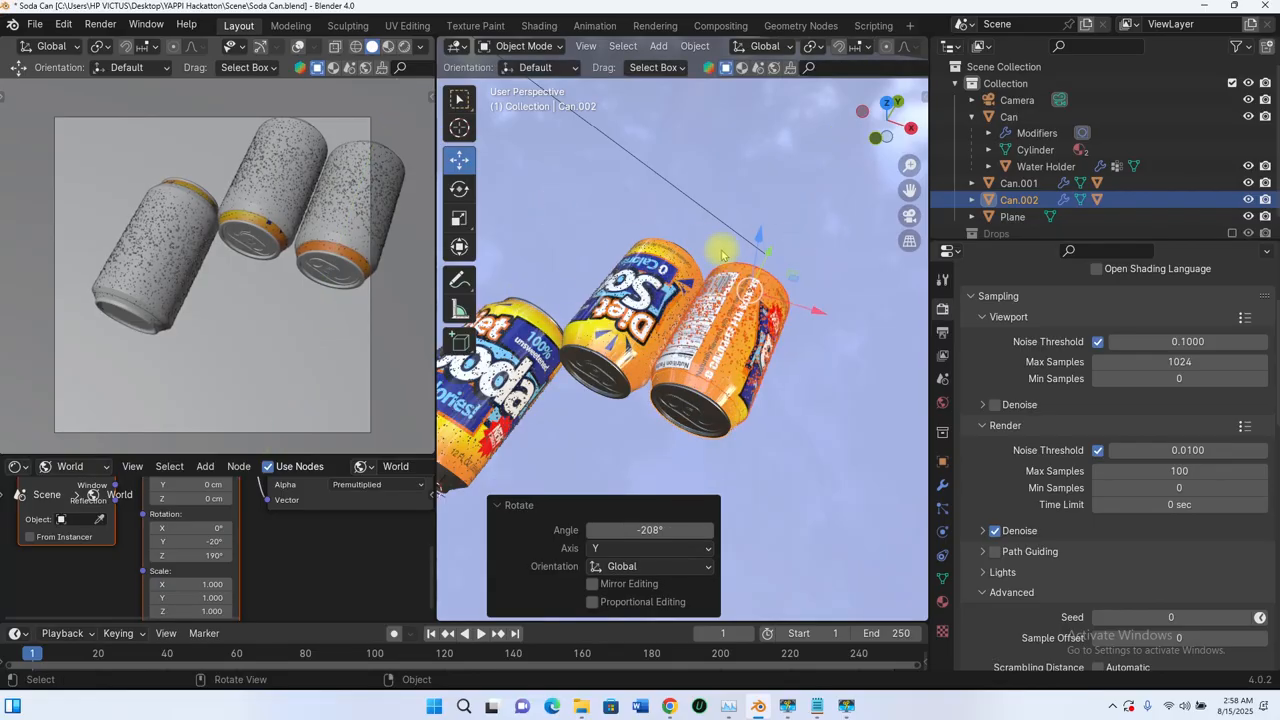
Step: Rotate the third can 180° around the global Z axis
key("r")
key("z")
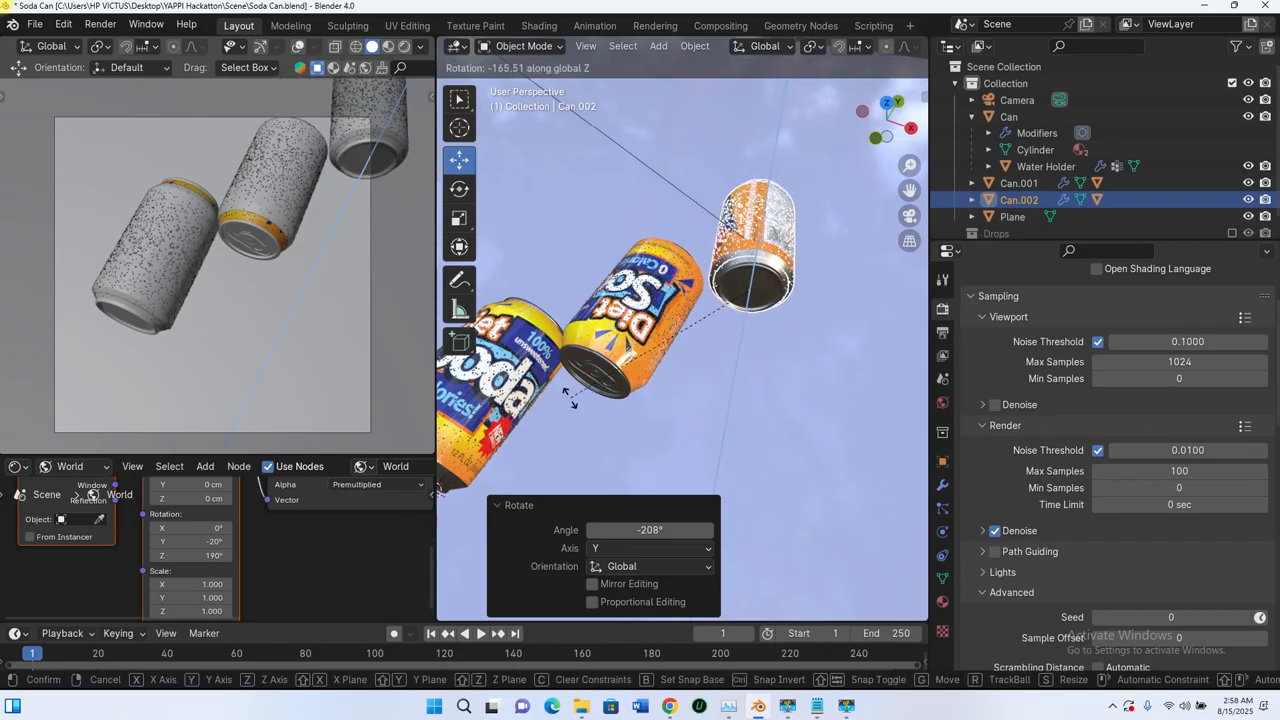
type("180")
key("Return")
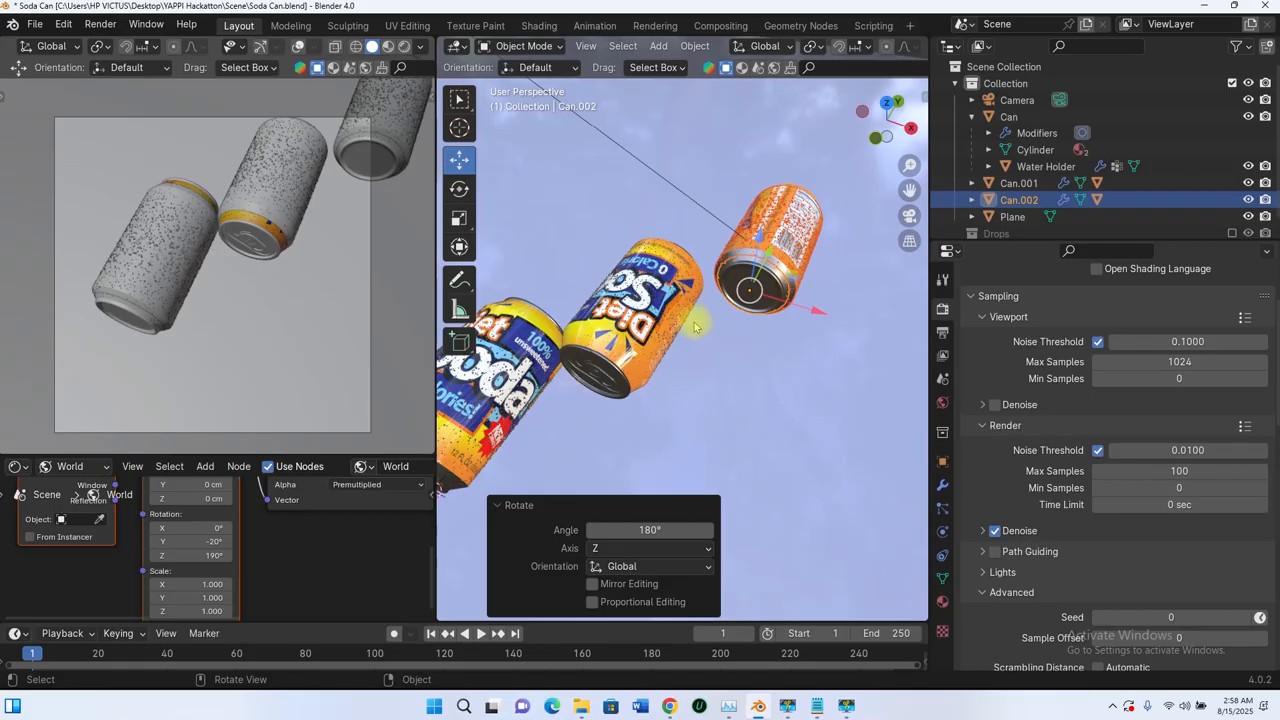
Step: Move the third can about -12.4 cm along the Y axis so it lies beside the second can
middle_click_drag(695, 325, 720, 350)
key("g")
key("y")
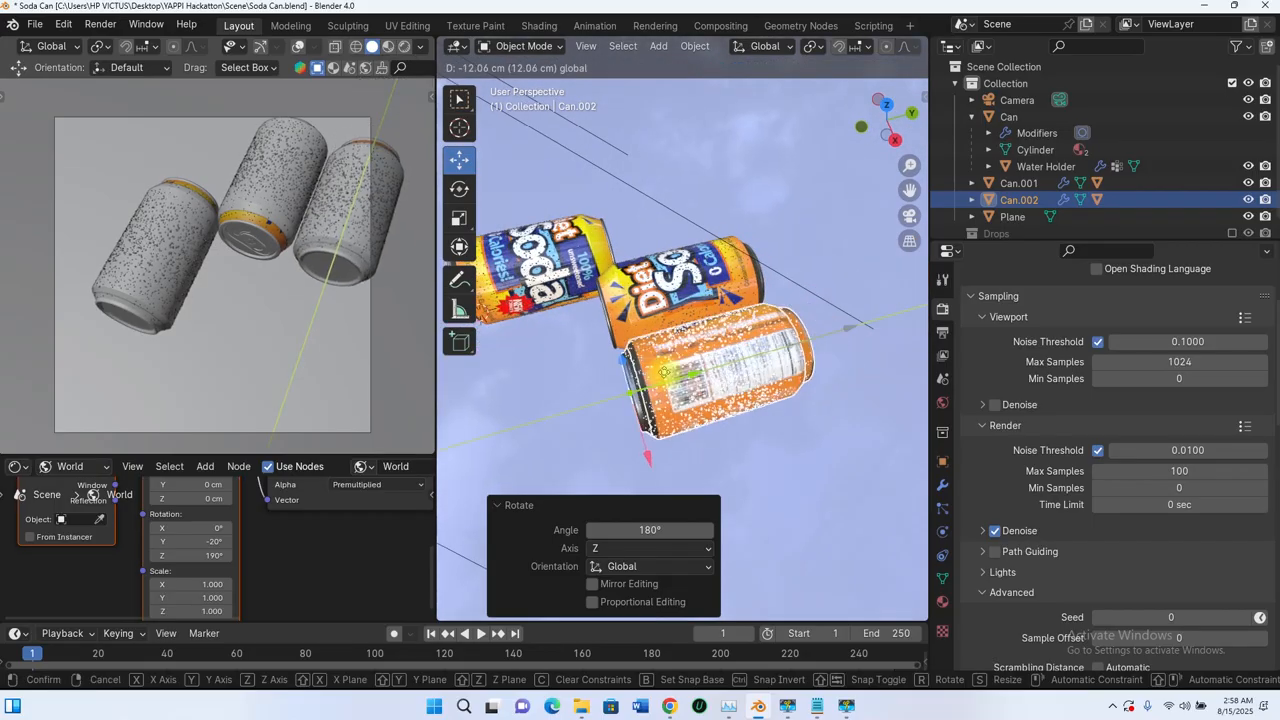
left_click(665, 372)
middle_click_drag(665, 372, 804, 402)
scroll(751, 349, "up", 5)
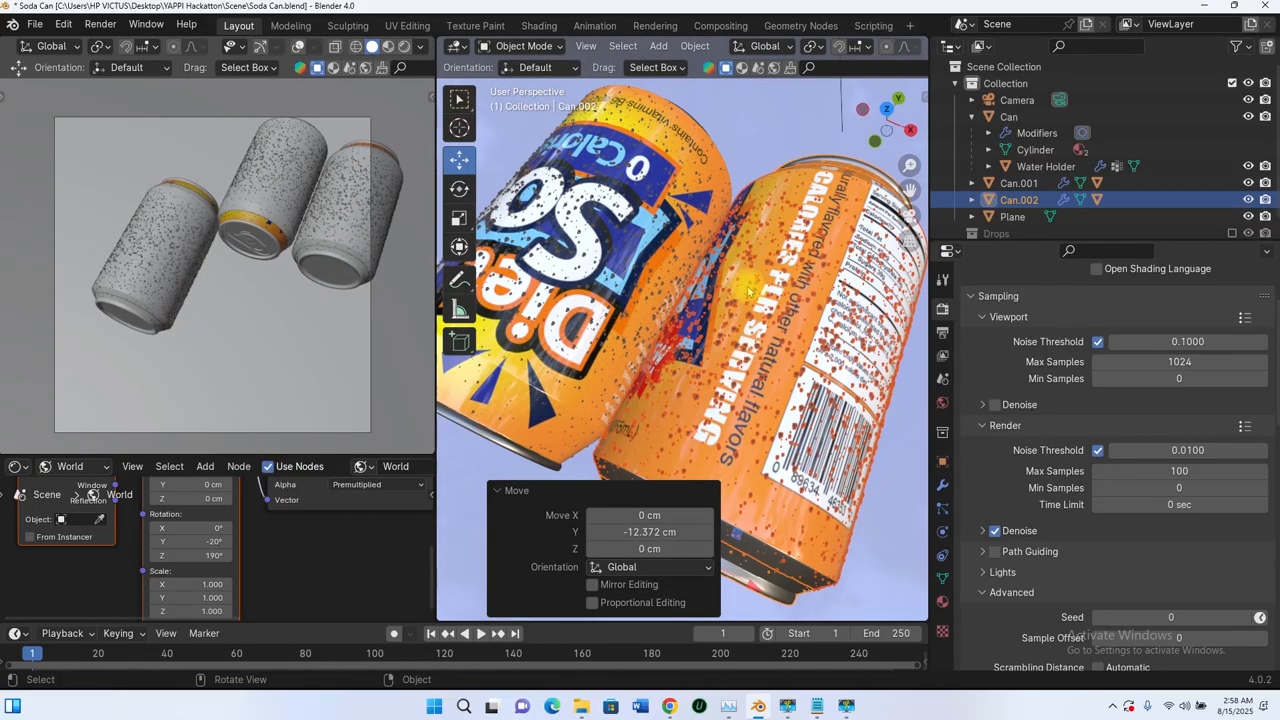
scroll(748, 290, "down", 3)
middle_click_drag(748, 290, 660, 335)
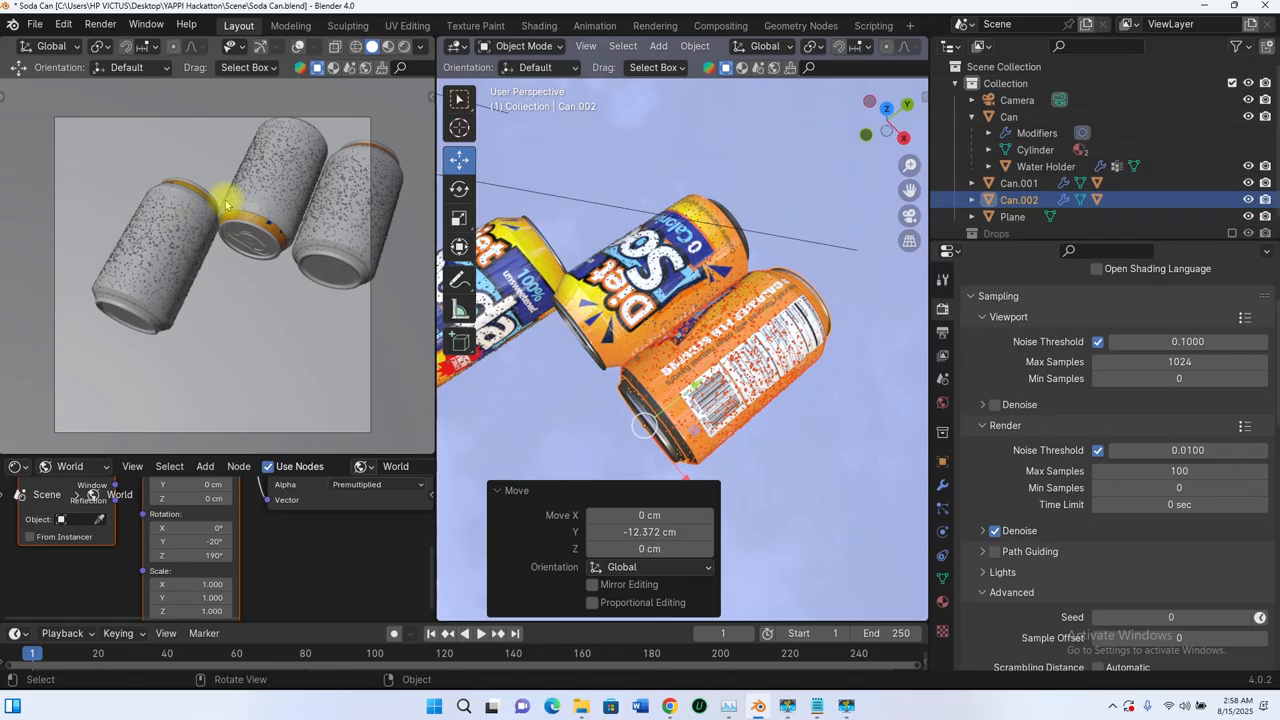
Step: Duplicate the third can and place the copy about -22.6 cm along the Y axis
scroll(665, 208, "down", 4)
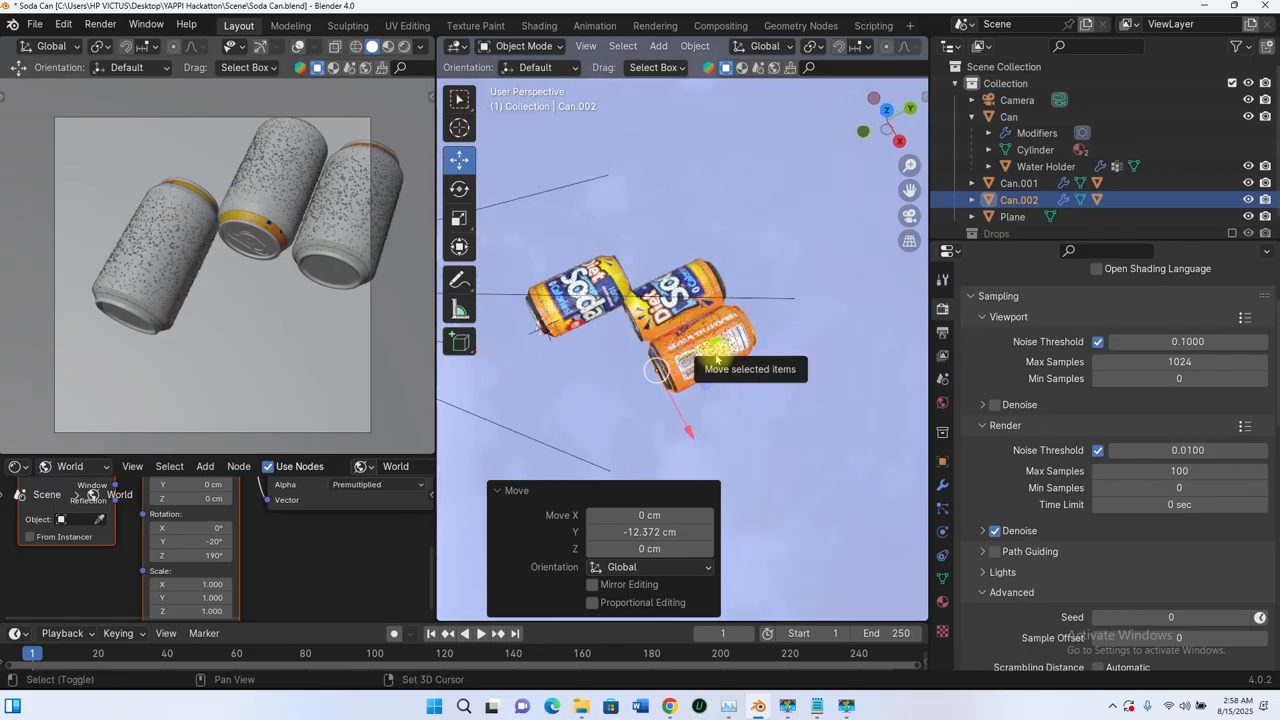
key("shift+d")
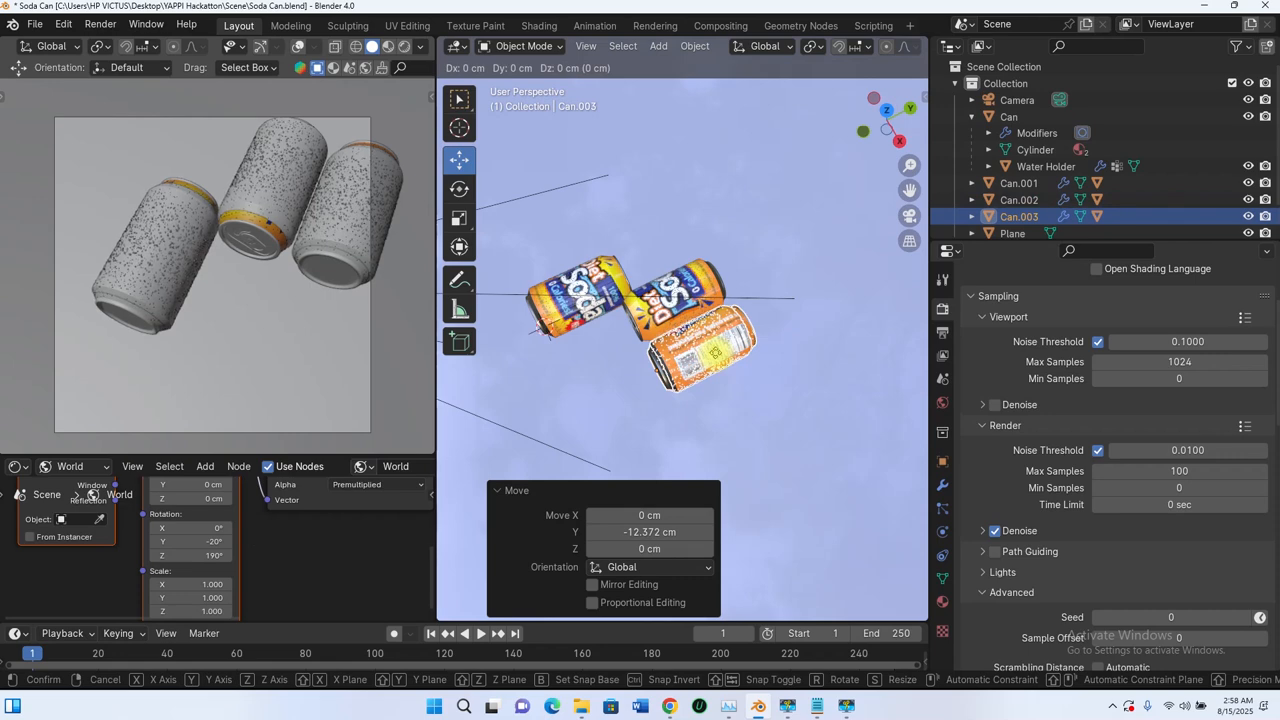
key("y")
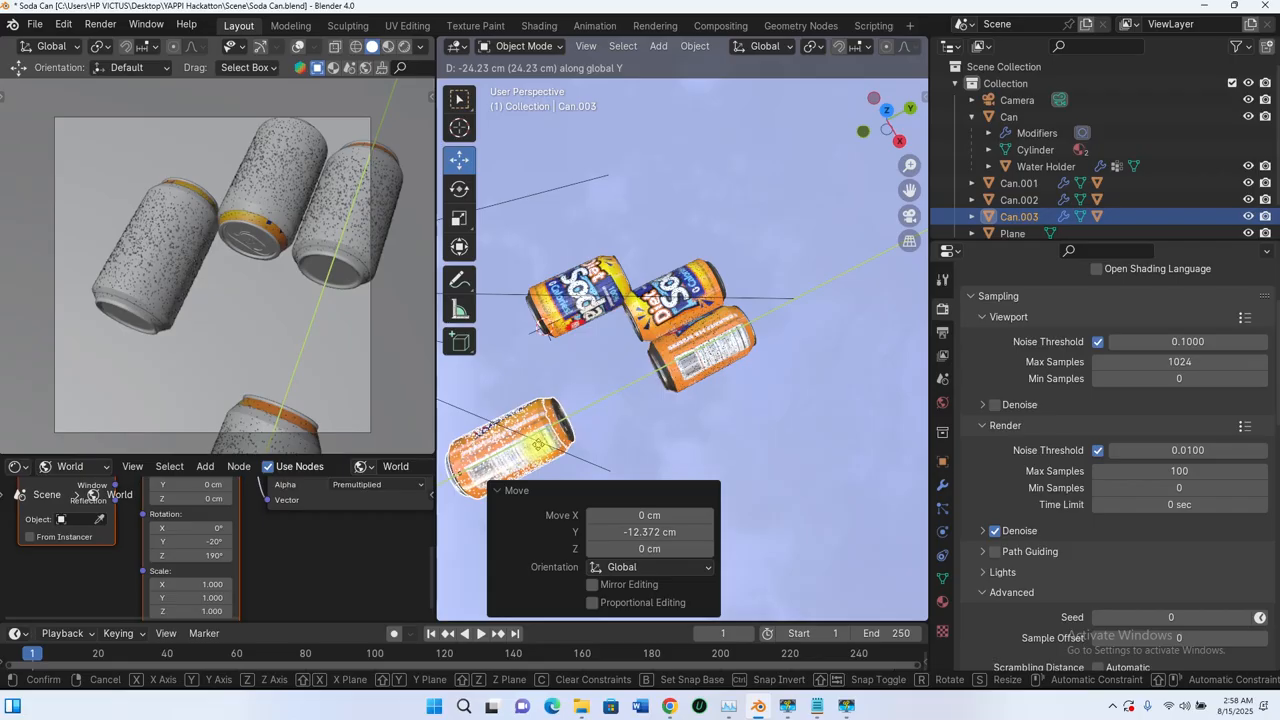
left_click(542, 446)
scroll(560, 350, "down", 3)
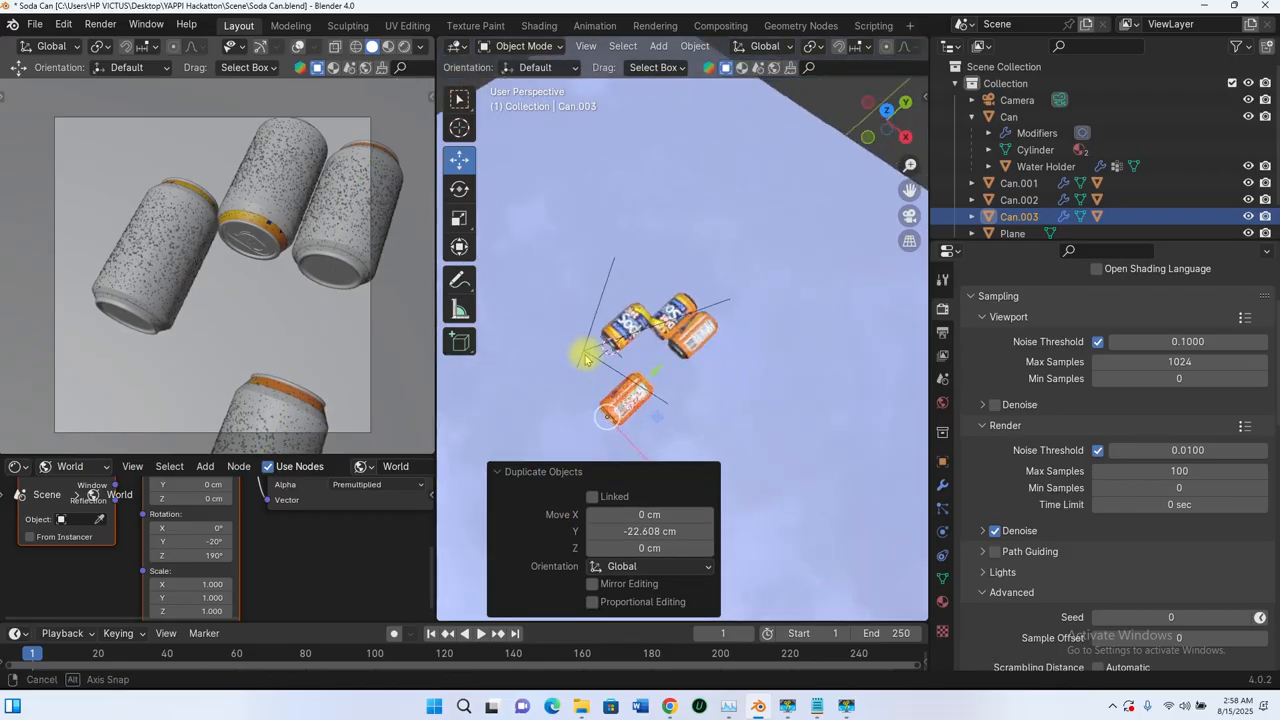
Step: Move the fourth can about 4.5 cm along X and about 8.5 cm along Y, toward the other cans
middle_click_drag(587, 360, 675, 370)
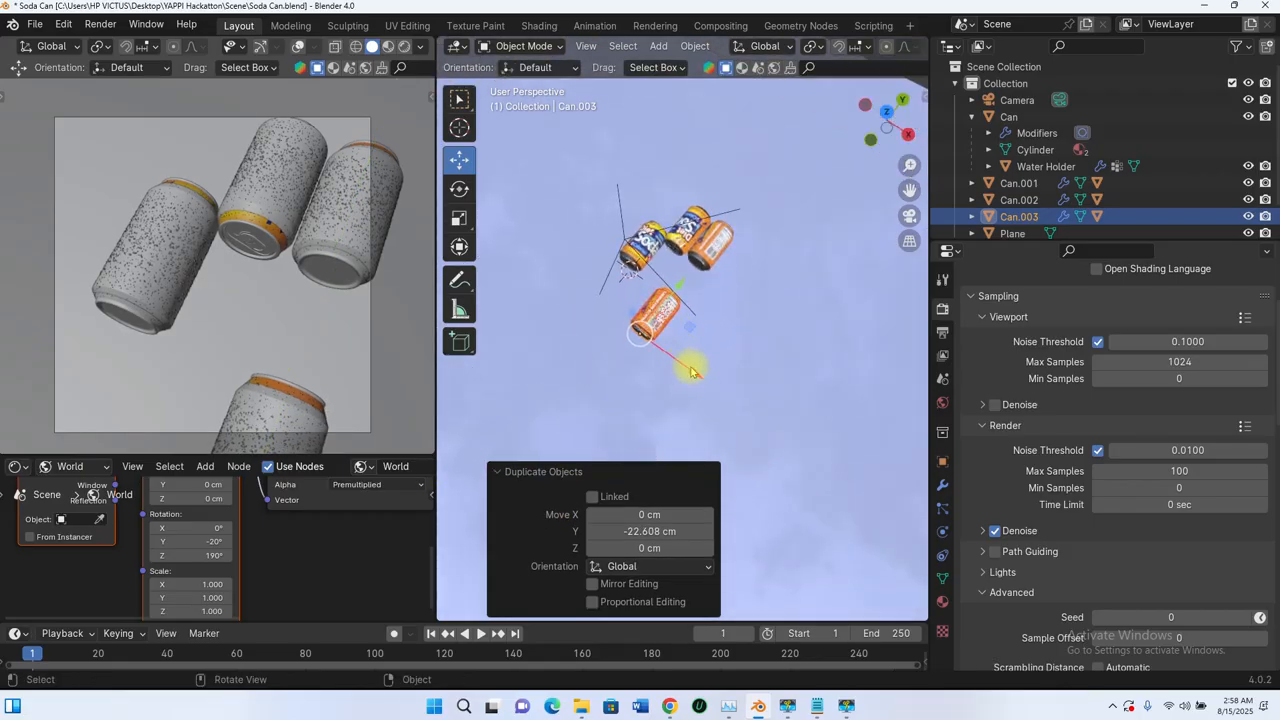
key("g")
key("x")
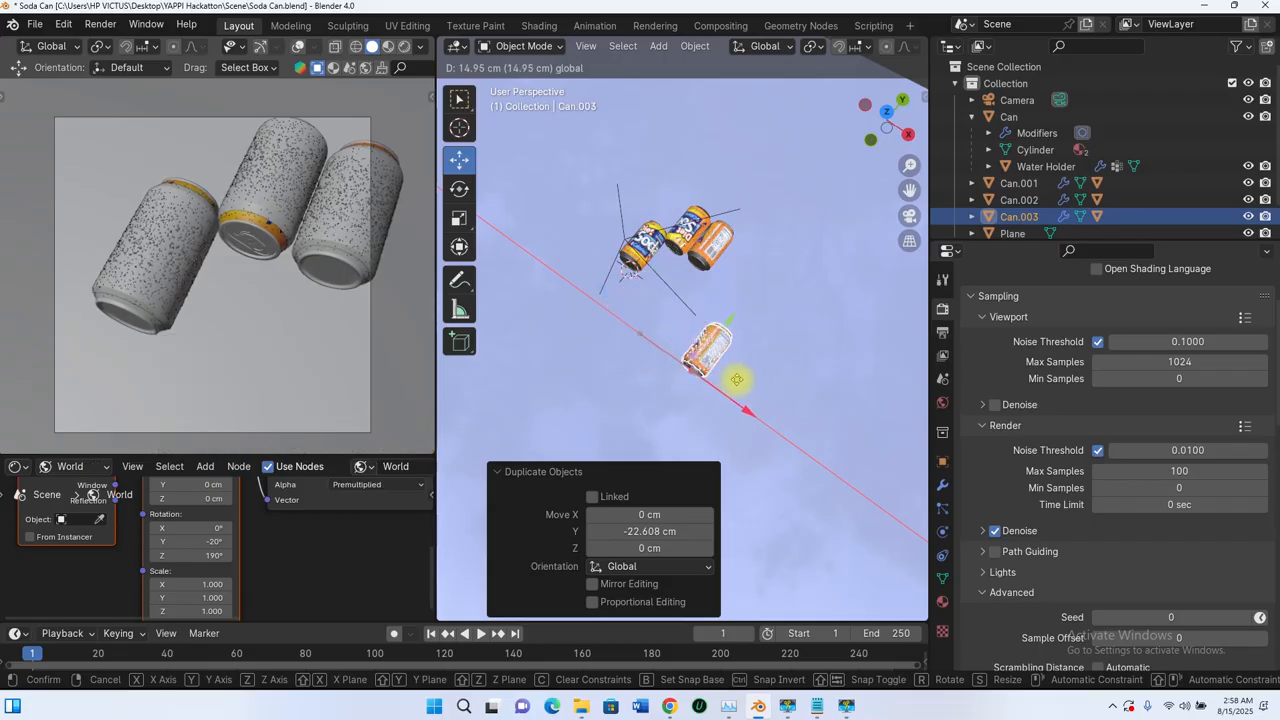
left_click(694, 355)
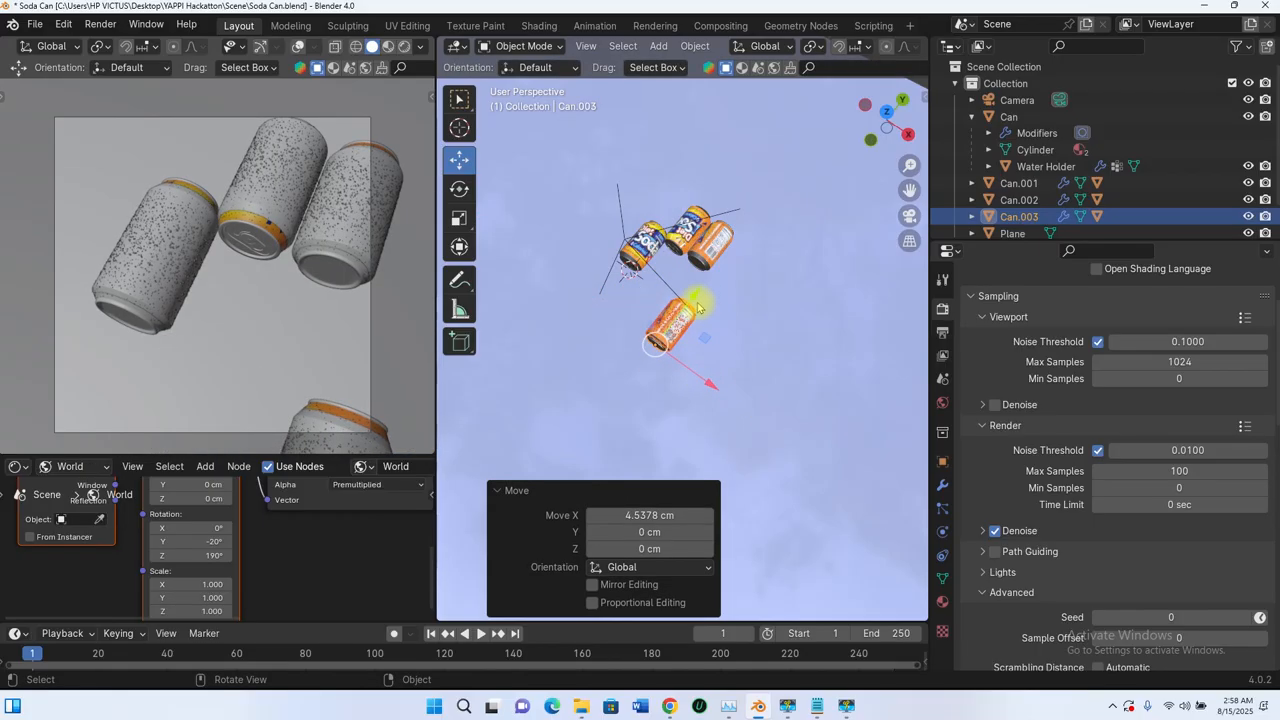
key("g")
key("y")
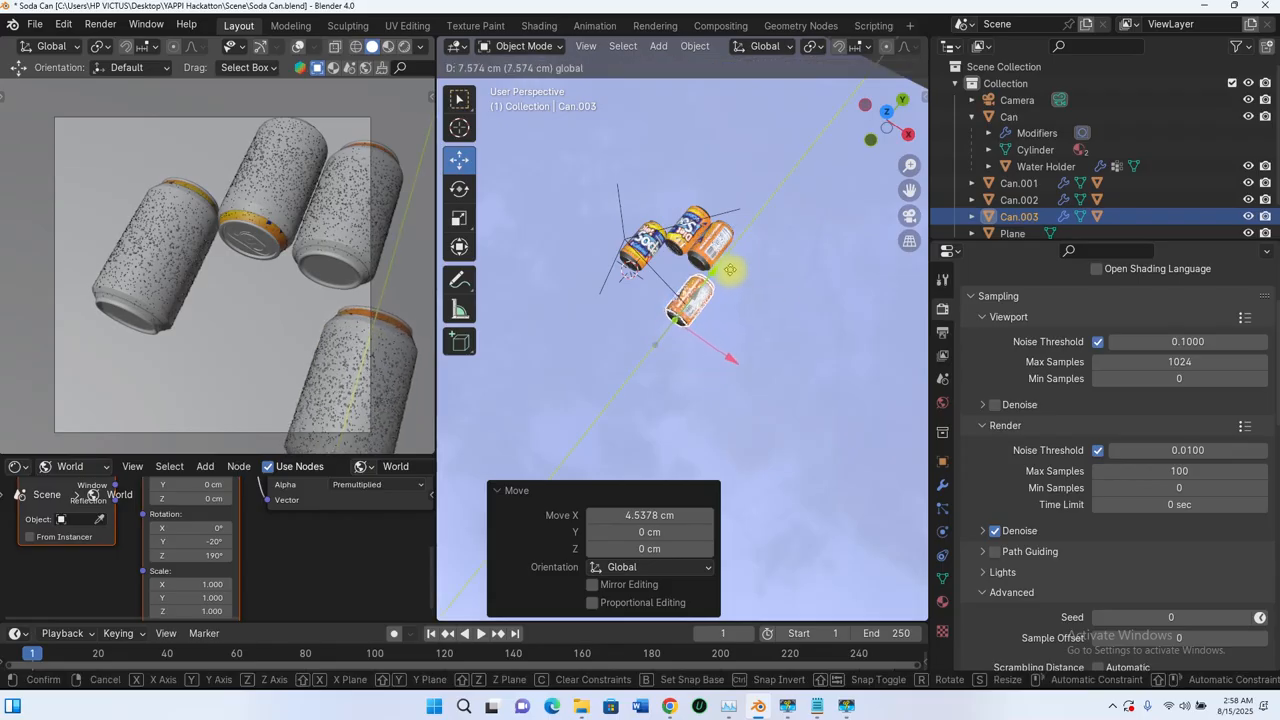
Step: Shift the fourth can about 2 cm along X and about -0.9 cm along Y
key("x")
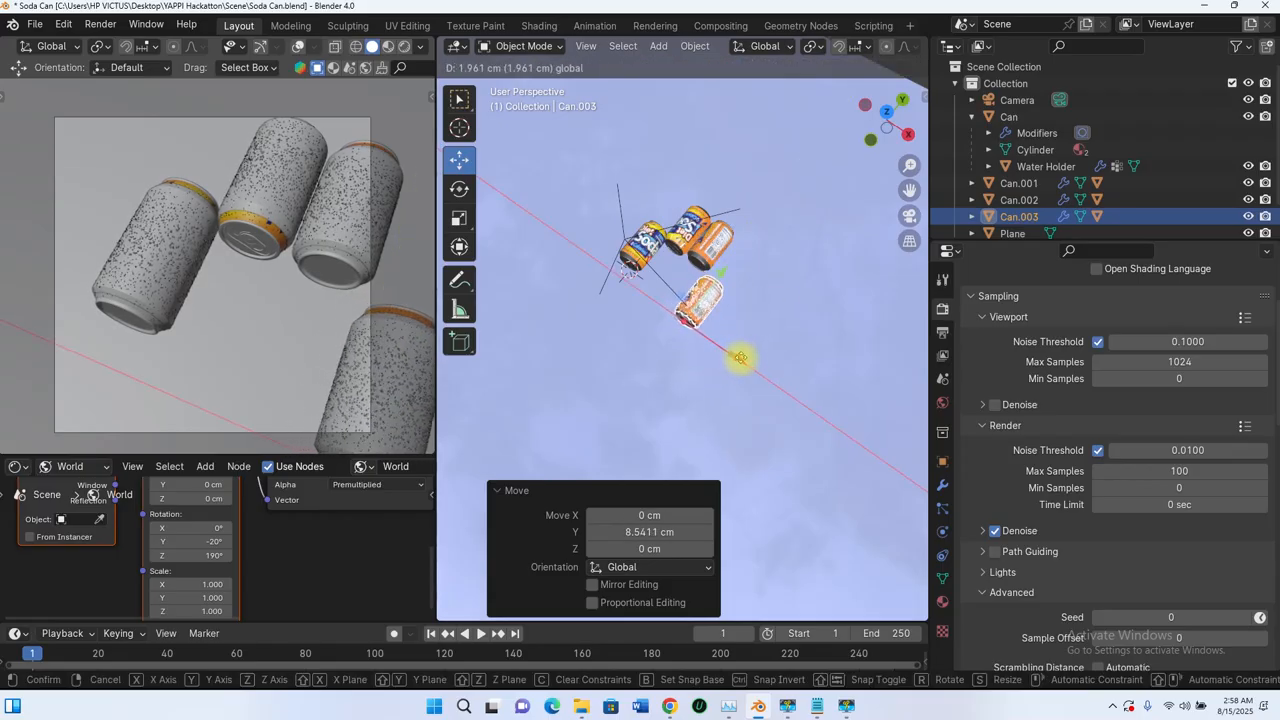
left_click(742, 362)
scroll(728, 325, "up", 2)
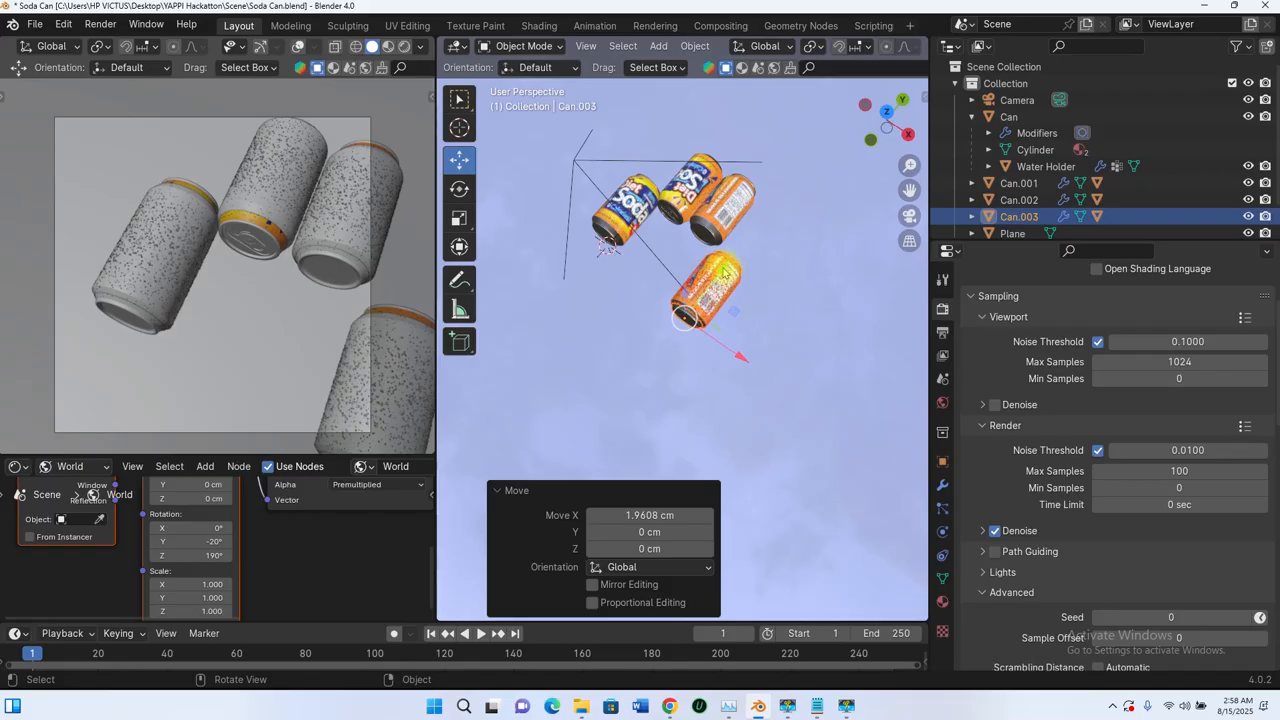
left_click_drag(726, 273, 722, 278)
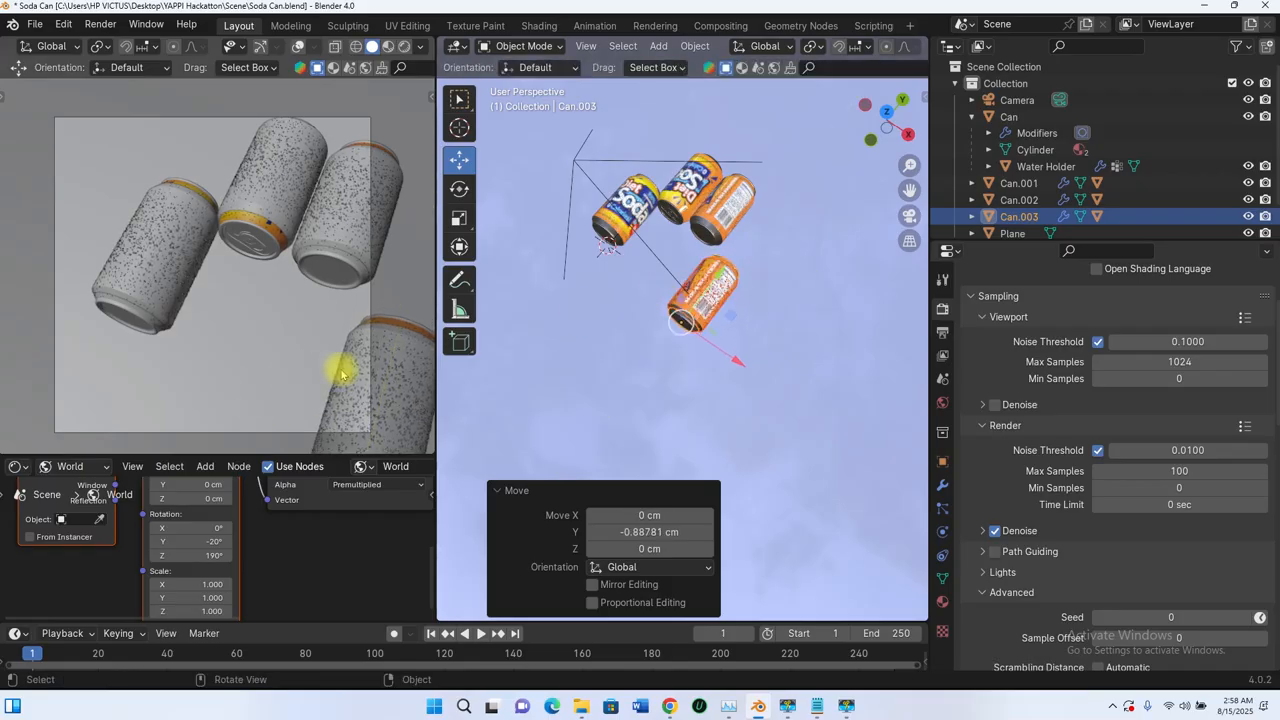
Step: Rotate the fourth can about 62° around the global Y axis so the front of its label shows
middle_click_drag(703, 343, 737, 334)
scroll(746, 312, "up", 2)
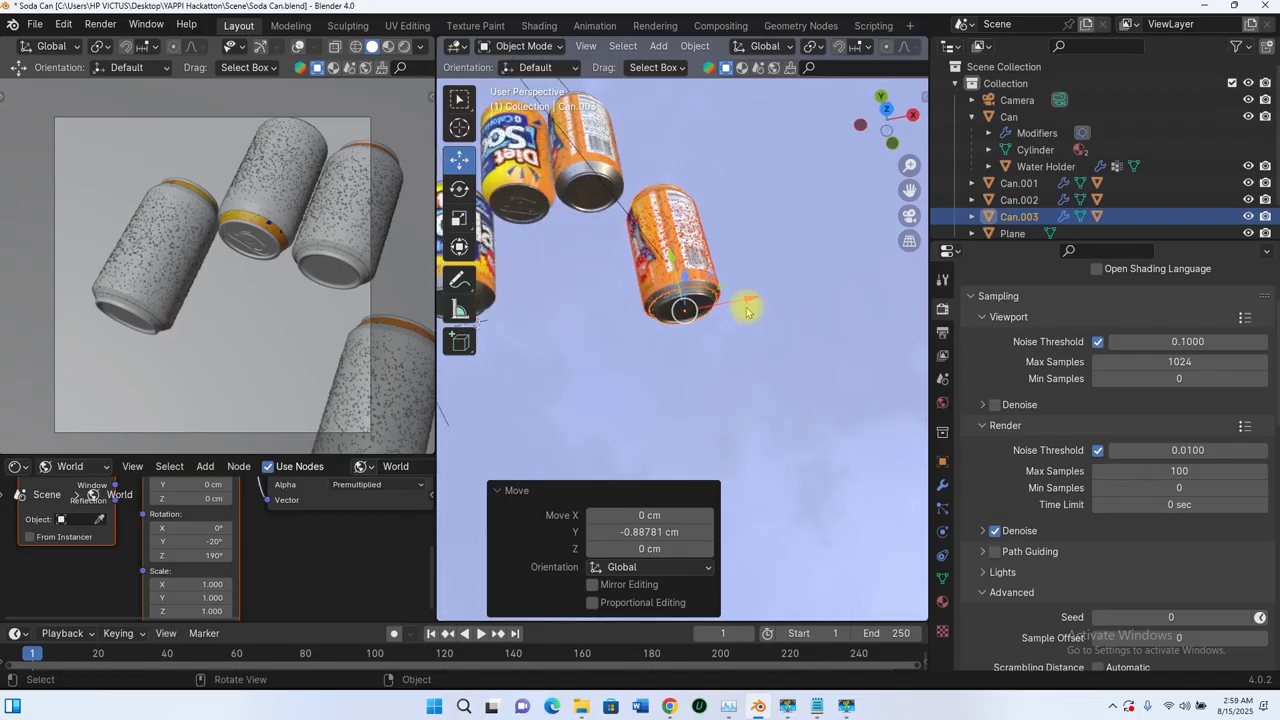
key("r")
key("z")
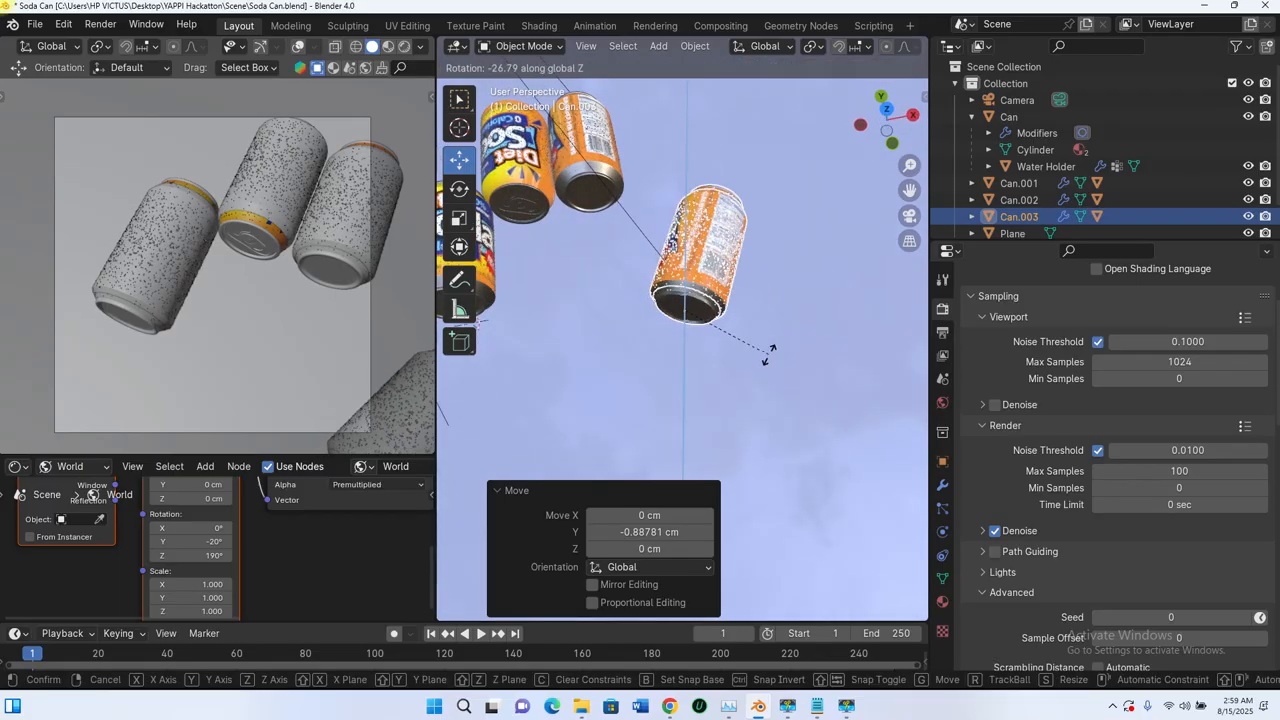
key("y")
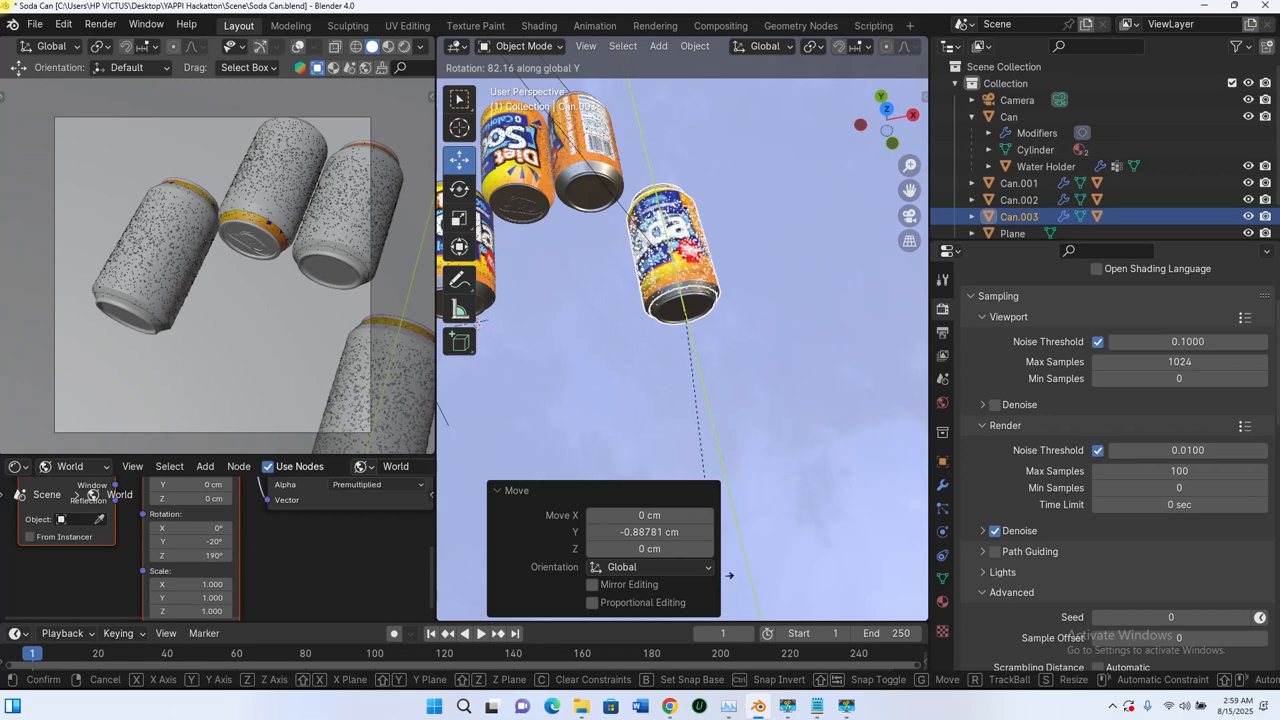
left_click(806, 575)
scroll(700, 214, "down", 8)
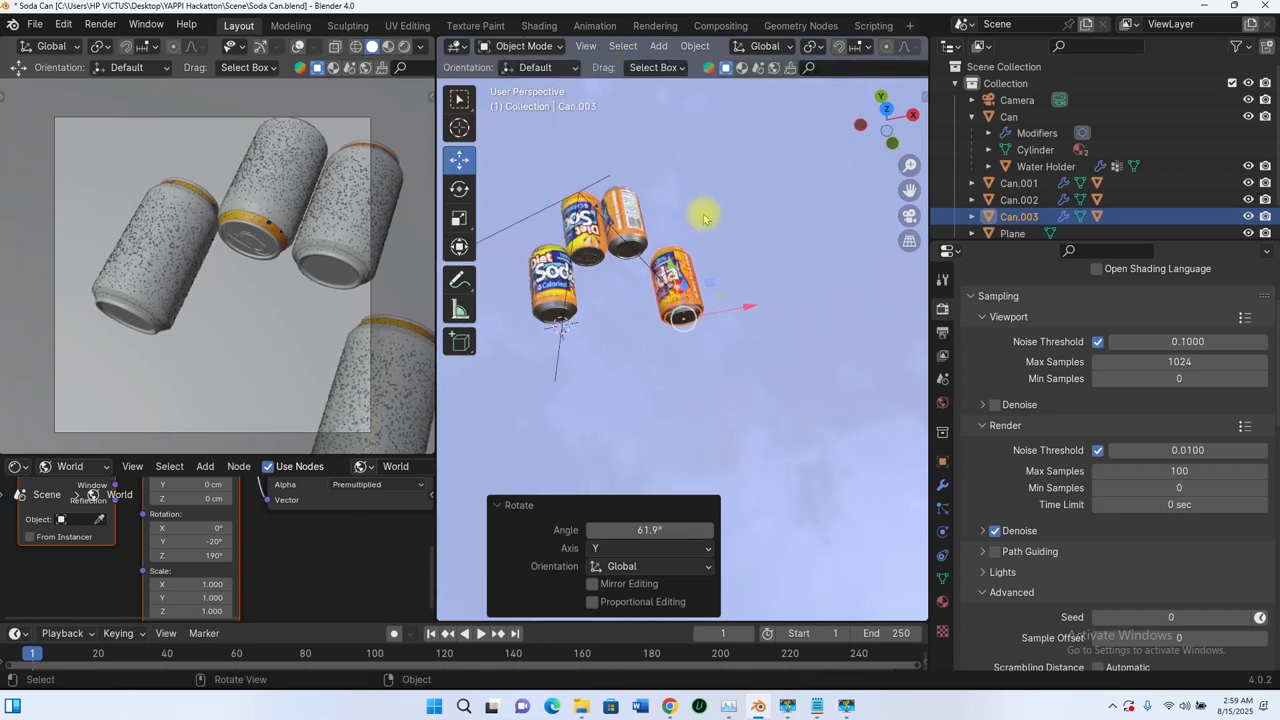
Step: Deselect the fourth can and switch the camera viewport to rendered shading
left_click(763, 145)
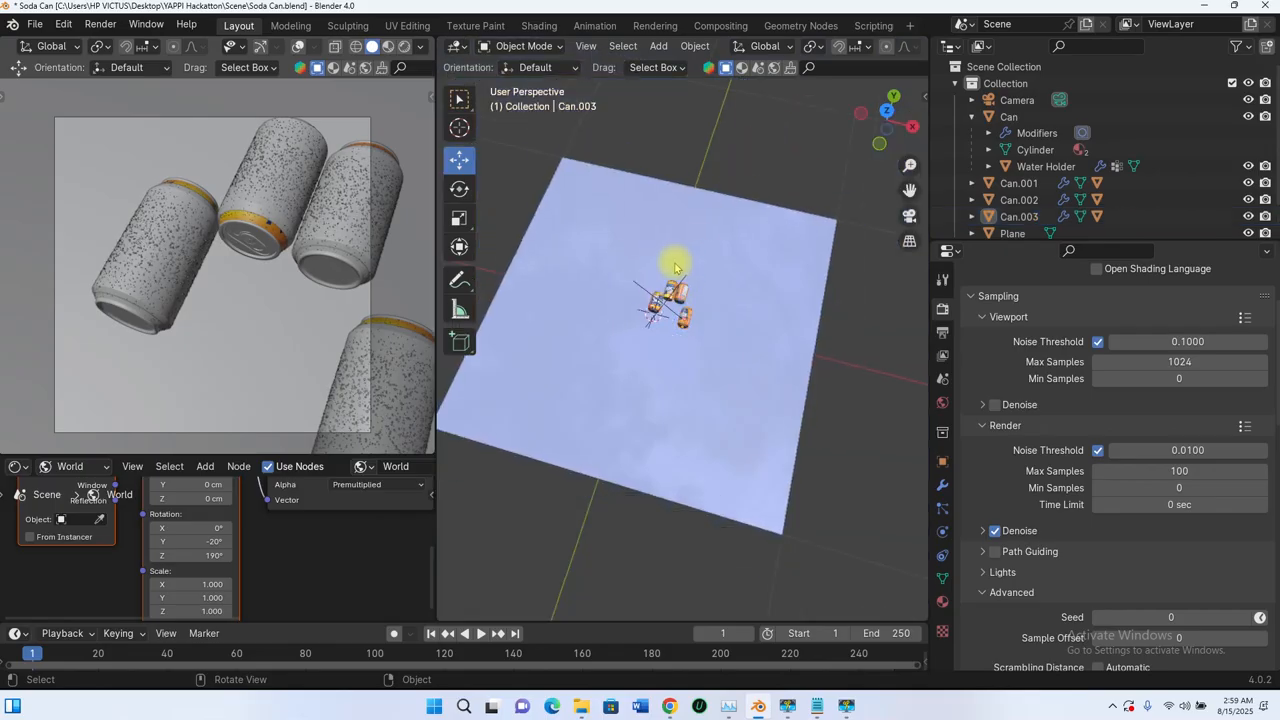
scroll(672, 265, "up", 6)
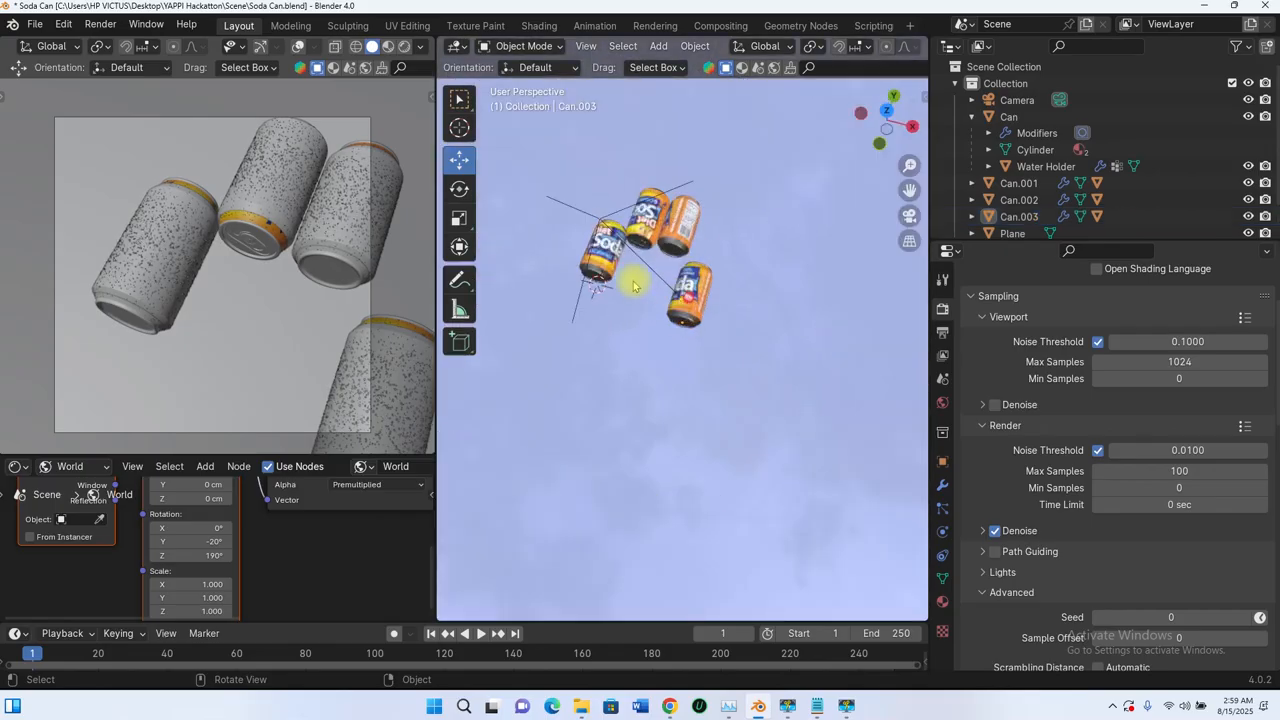
left_click(403, 46)
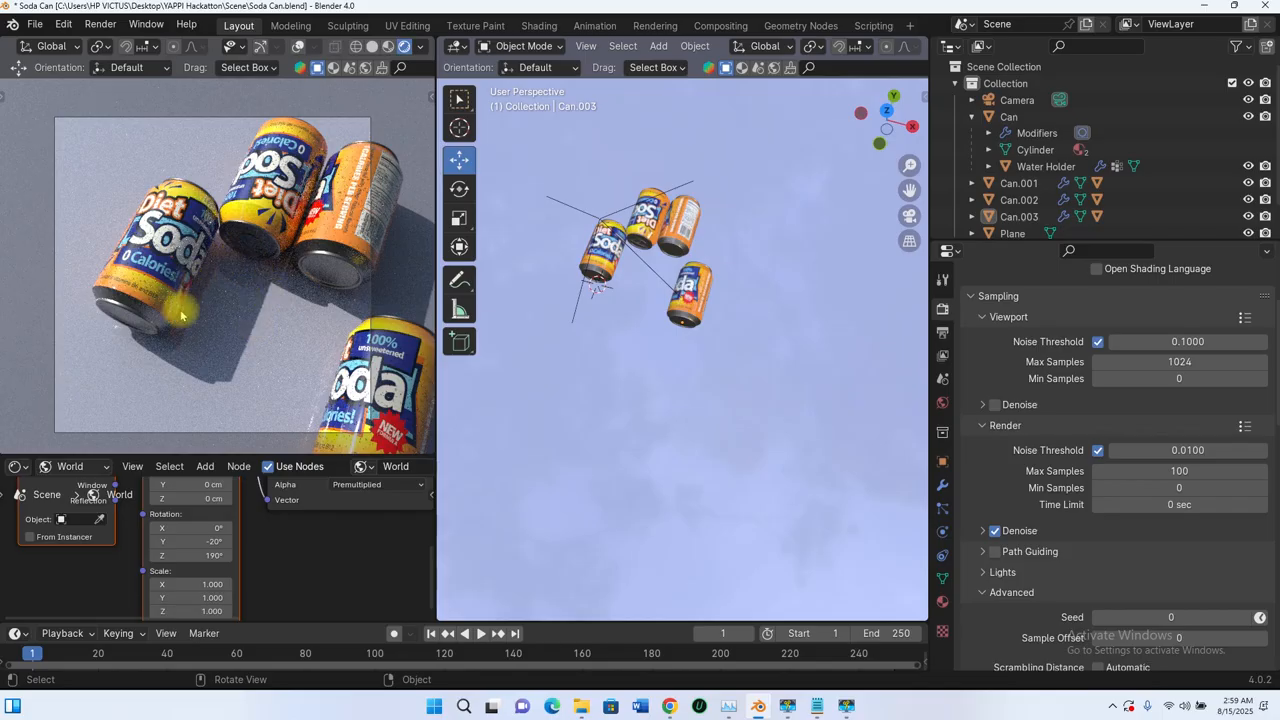
Step: Add an area light with a 100 cm radius at the world origin
scroll(675, 333, "down", 4)
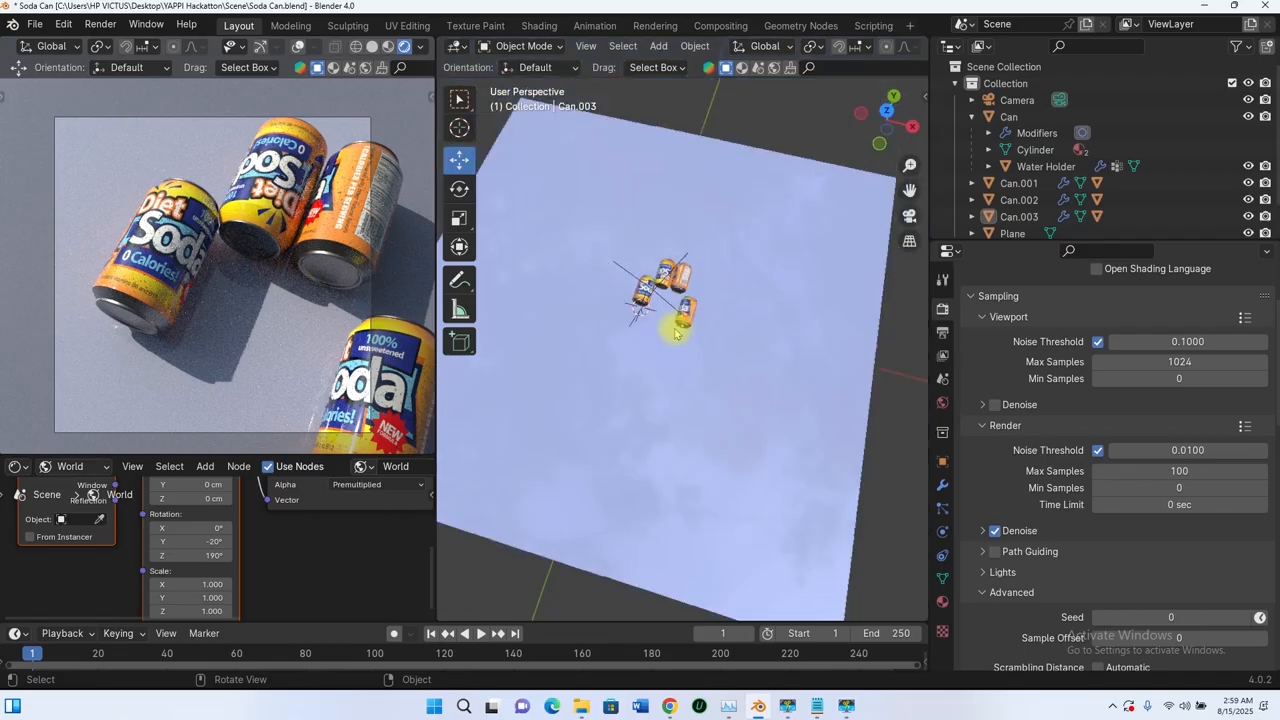
middle_click_drag(581, 294, 577, 290)
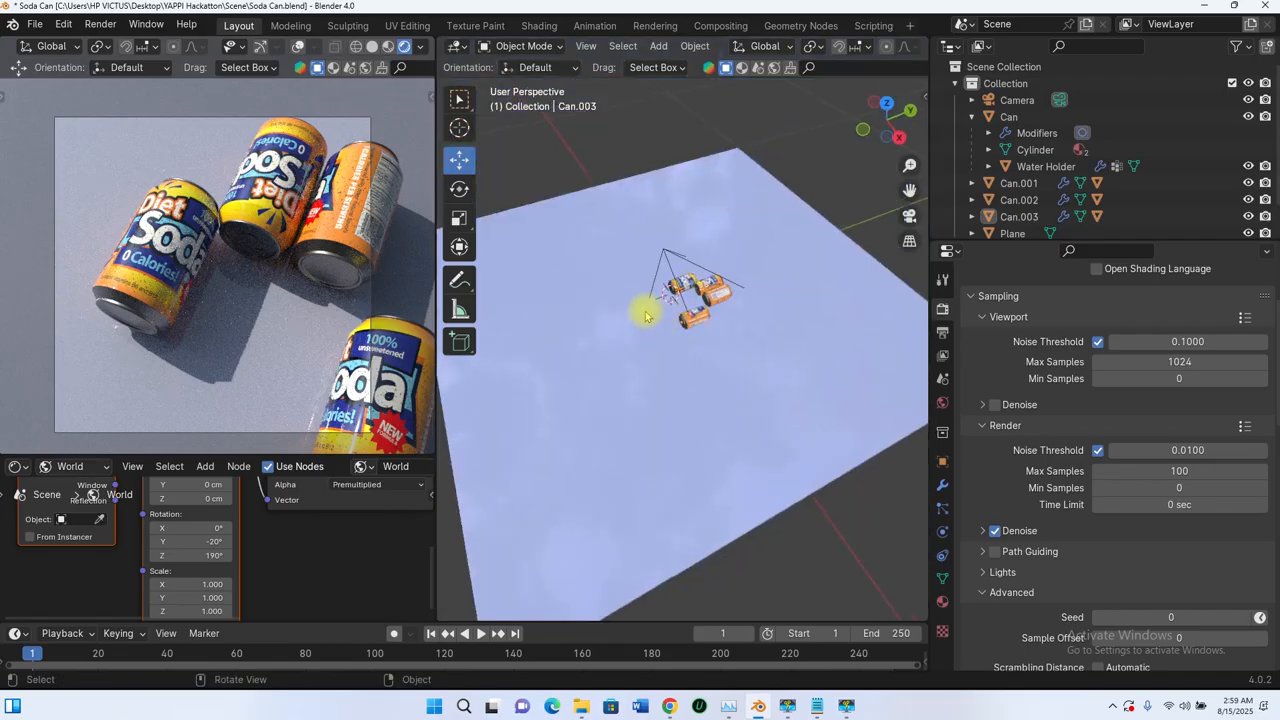
middle_click_drag(645, 316, 657, 300)
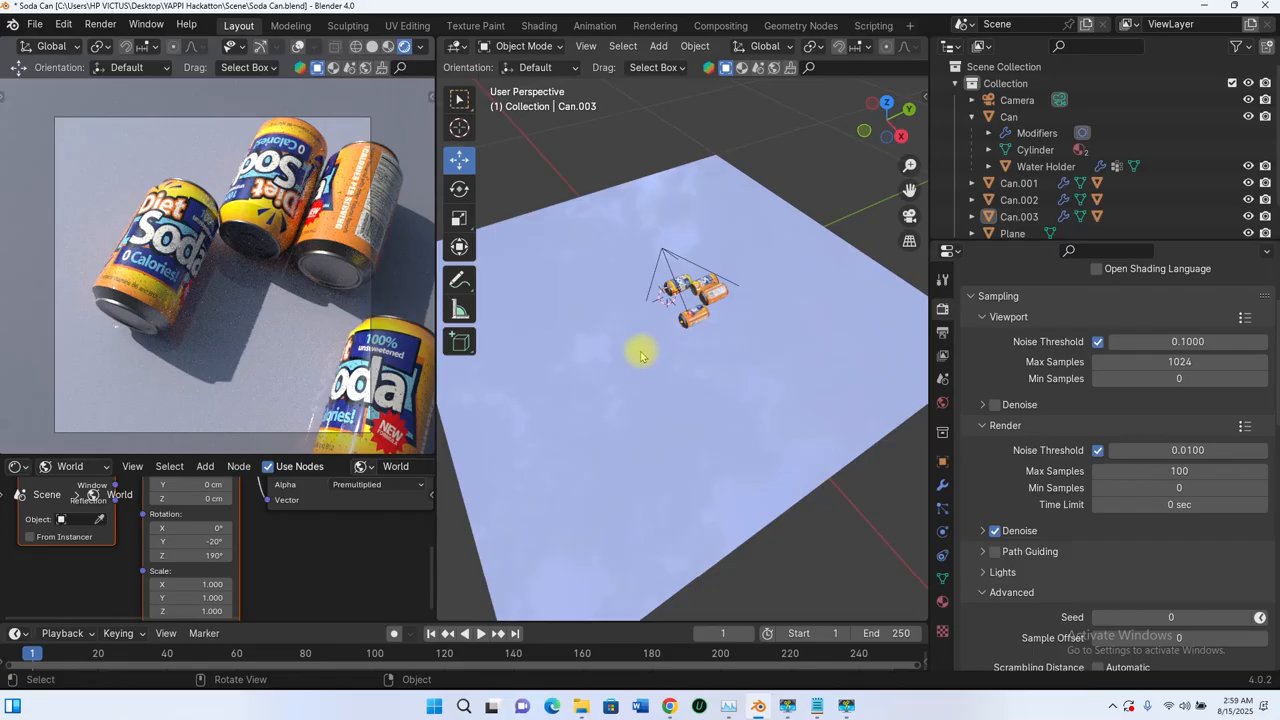
key("shift+a")
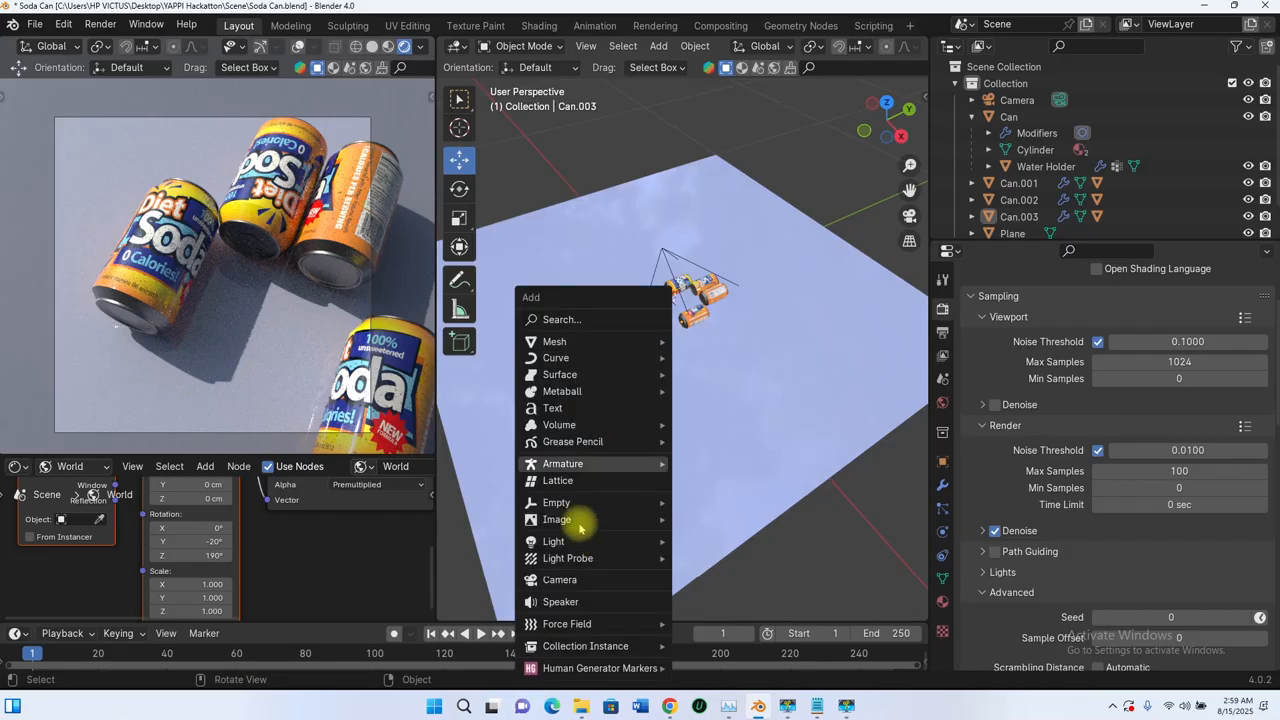
mouse_move(557, 543)
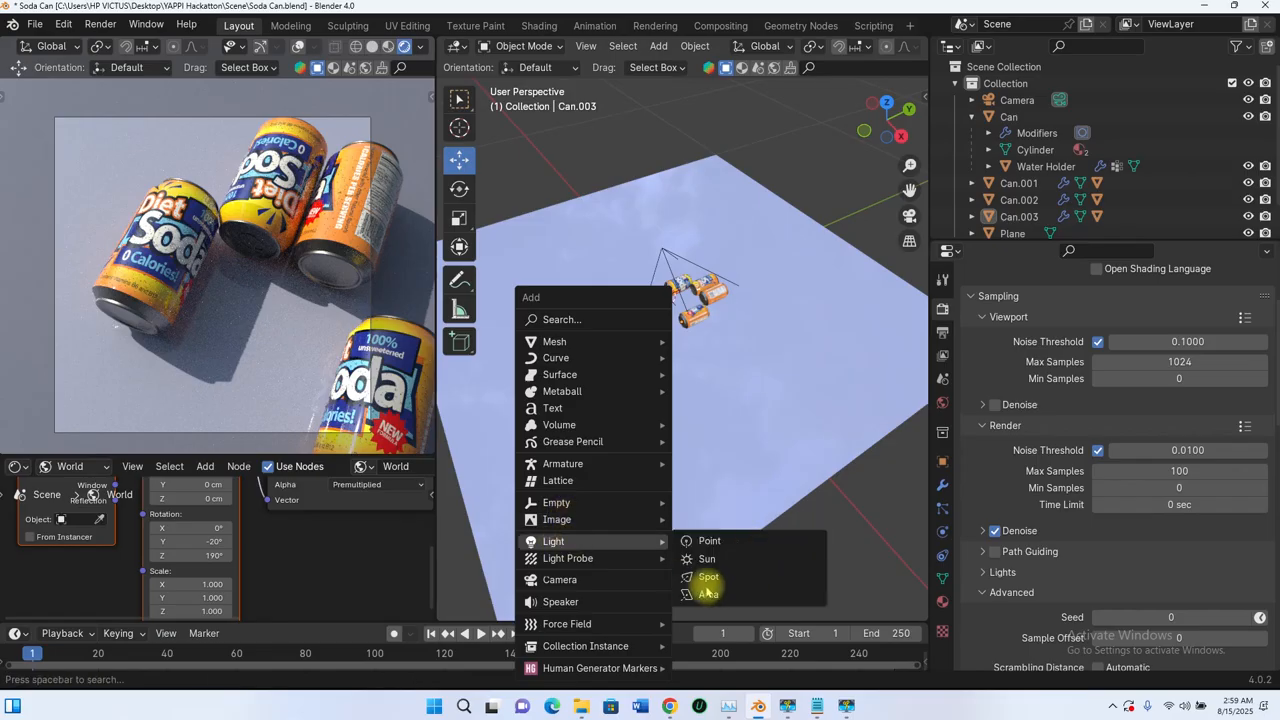
left_click(710, 596)
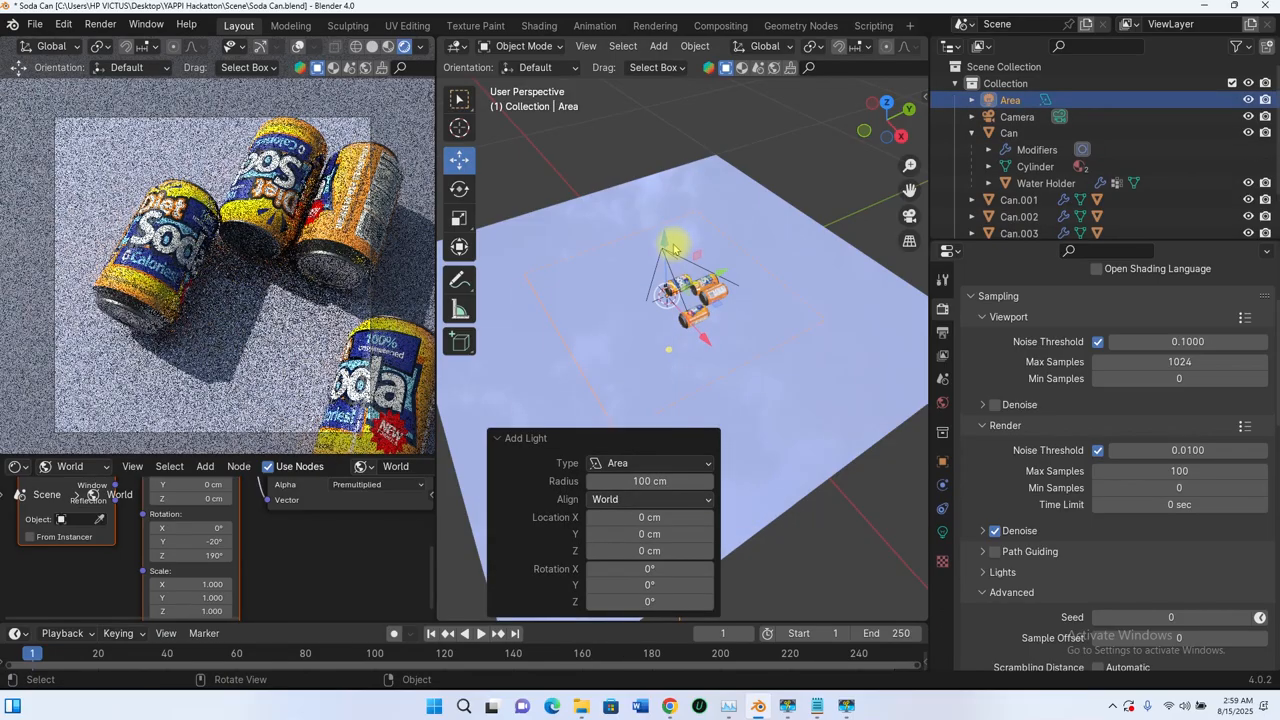
Step: Raise the area light about 7 cm along Z and switch the camera viewport to solid shading
key("g")
key("z")
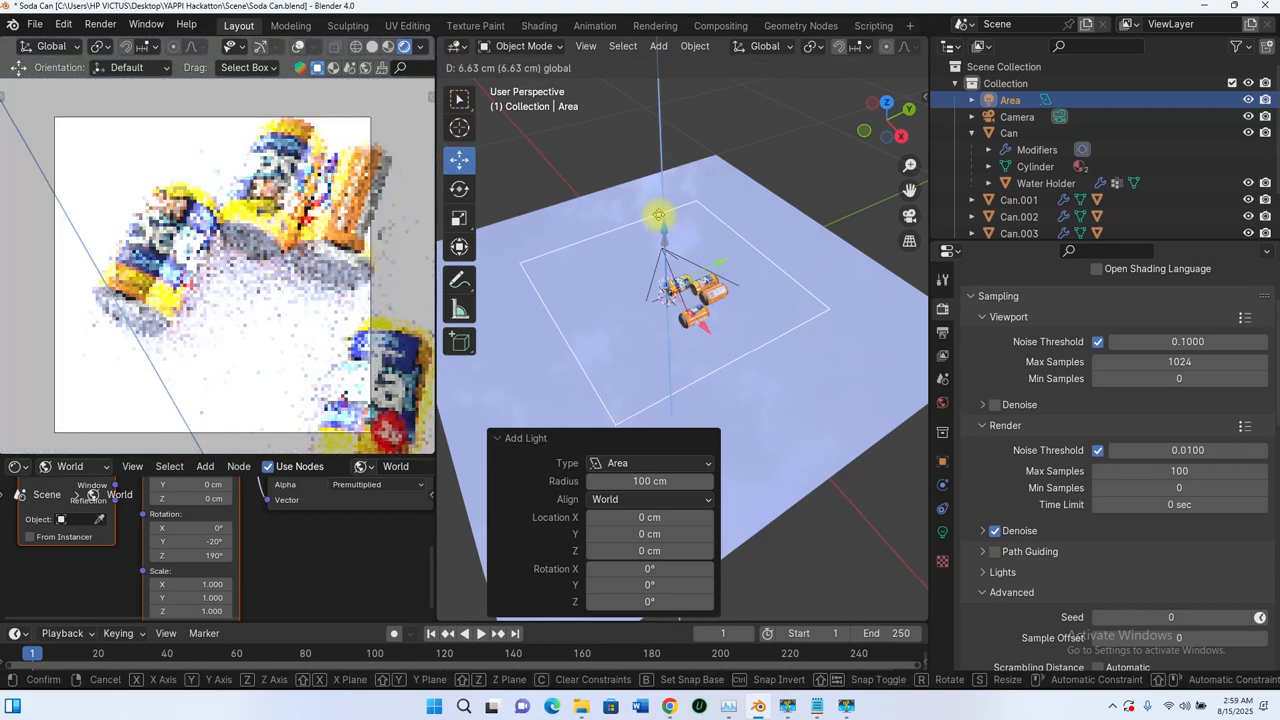
left_click(600, 278)
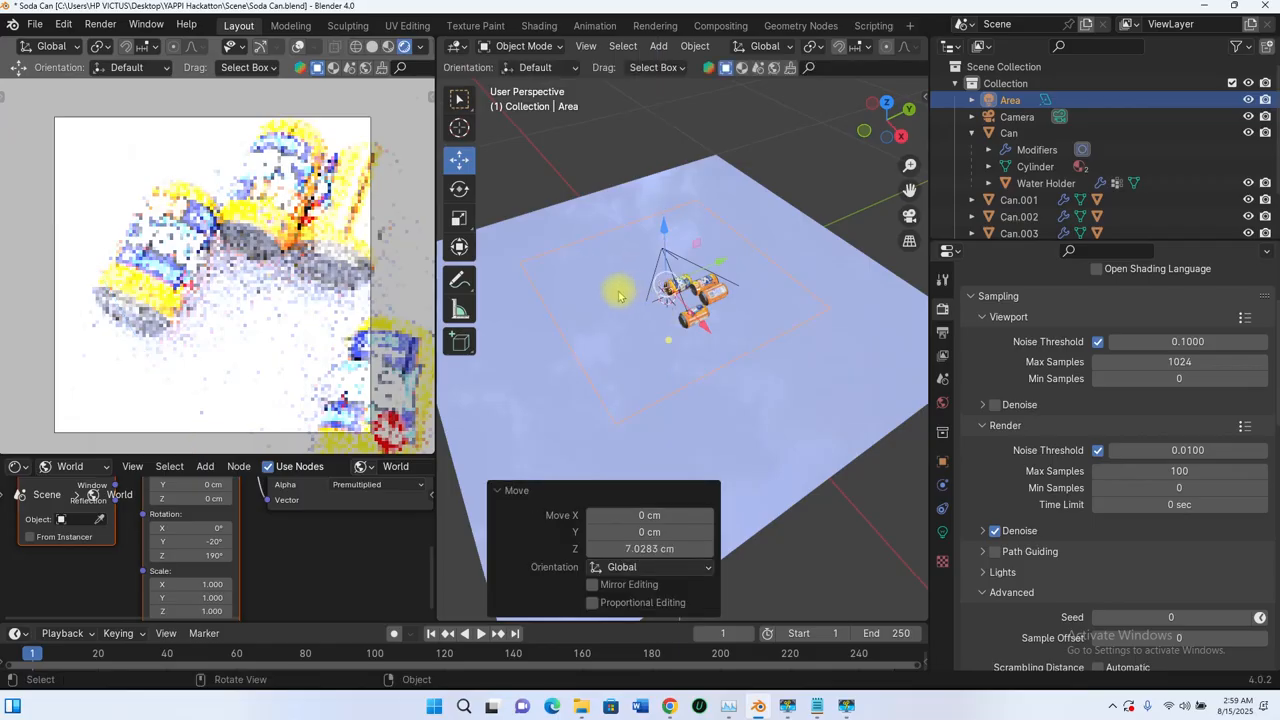
middle_click_drag(618, 296, 851, 134)
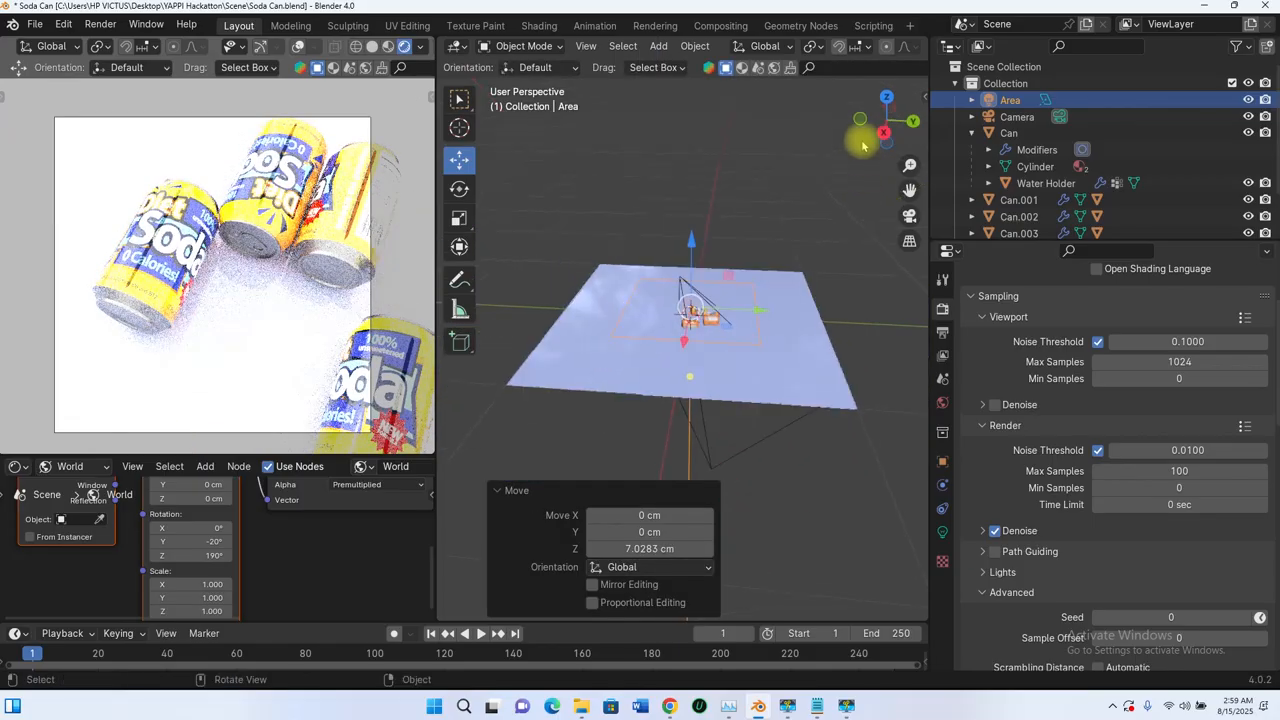
left_click(371, 47)
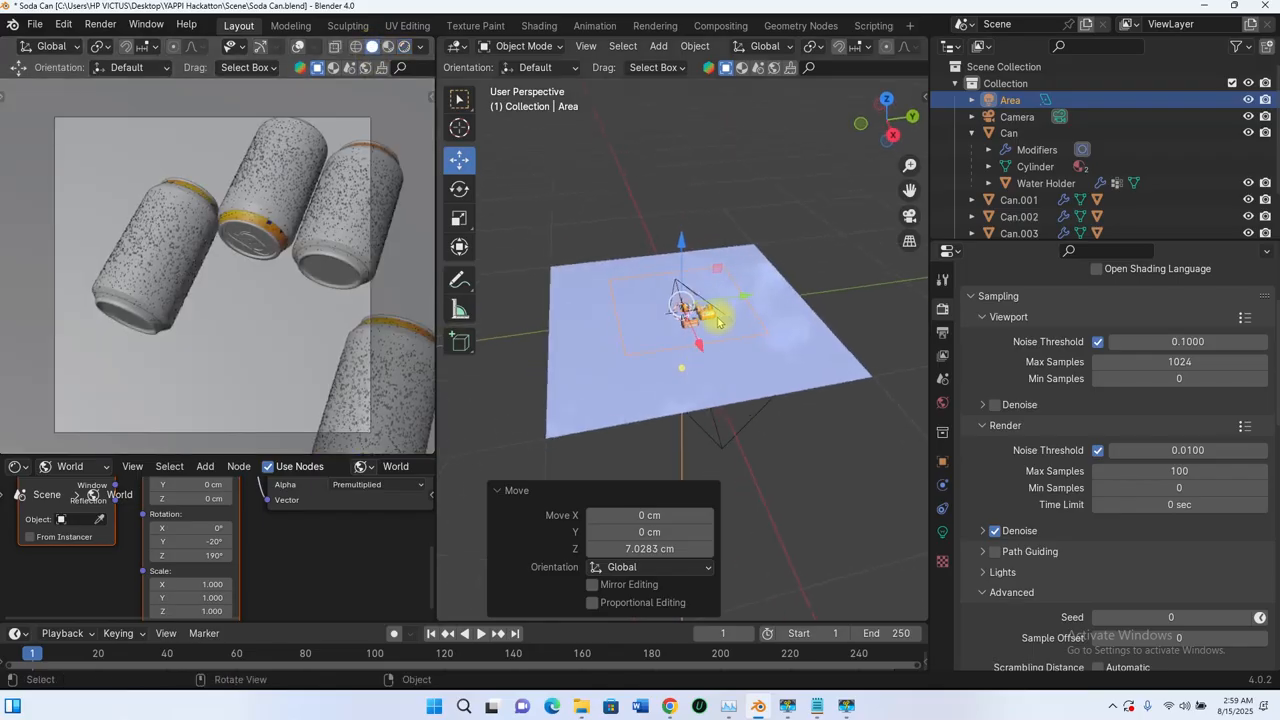
Step: Rotate the area light 90° around the global X axis so it stands upright facing the cans
scroll(716, 318, "up", 3)
key("r")
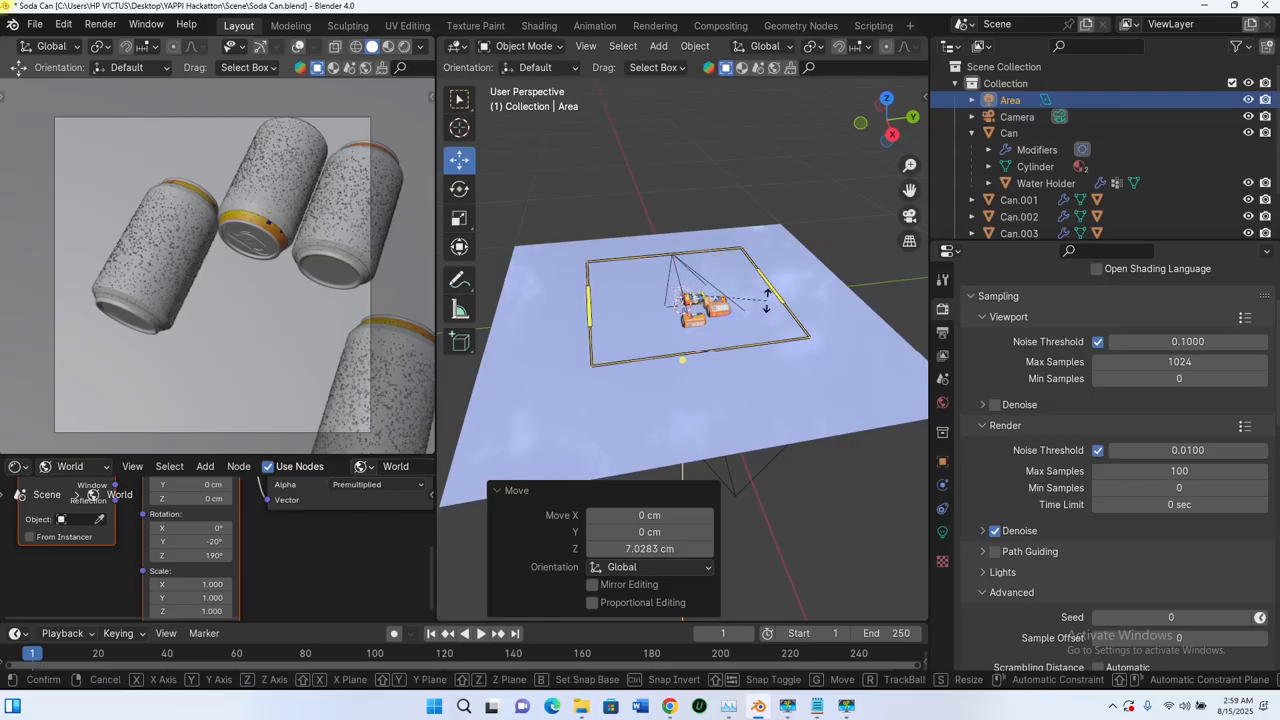
key("x")
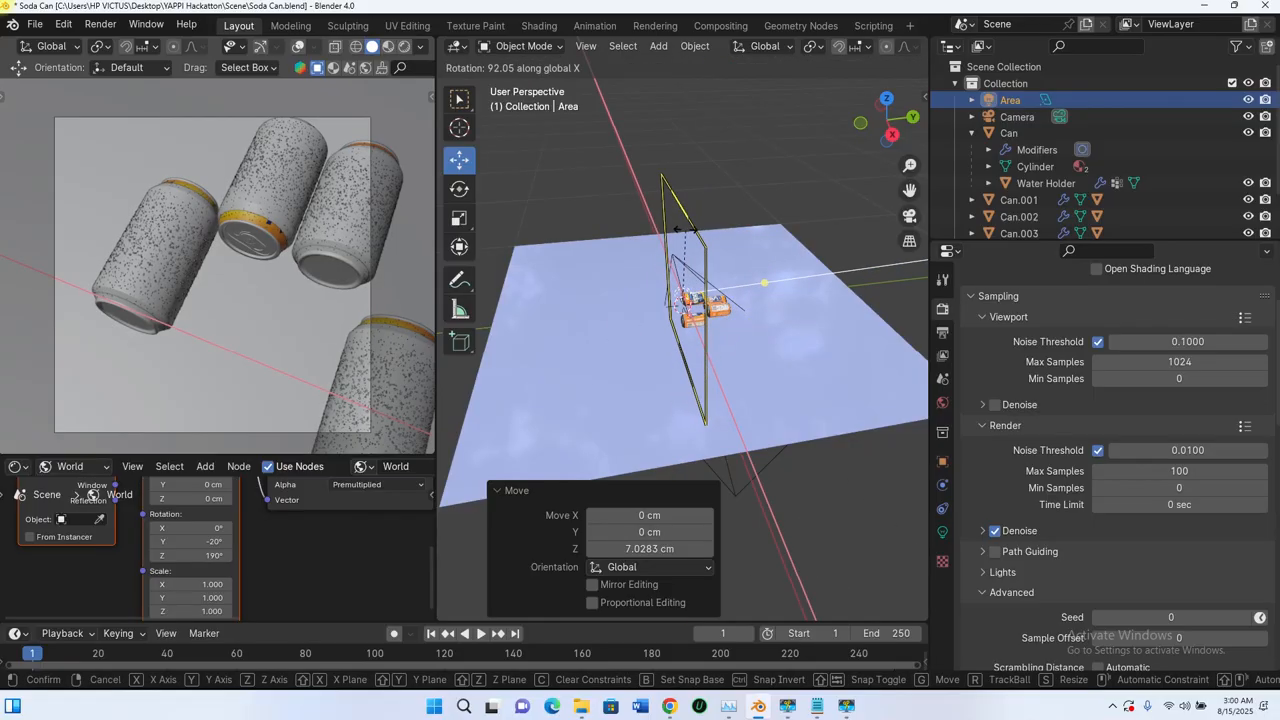
type("90")
key("Return")
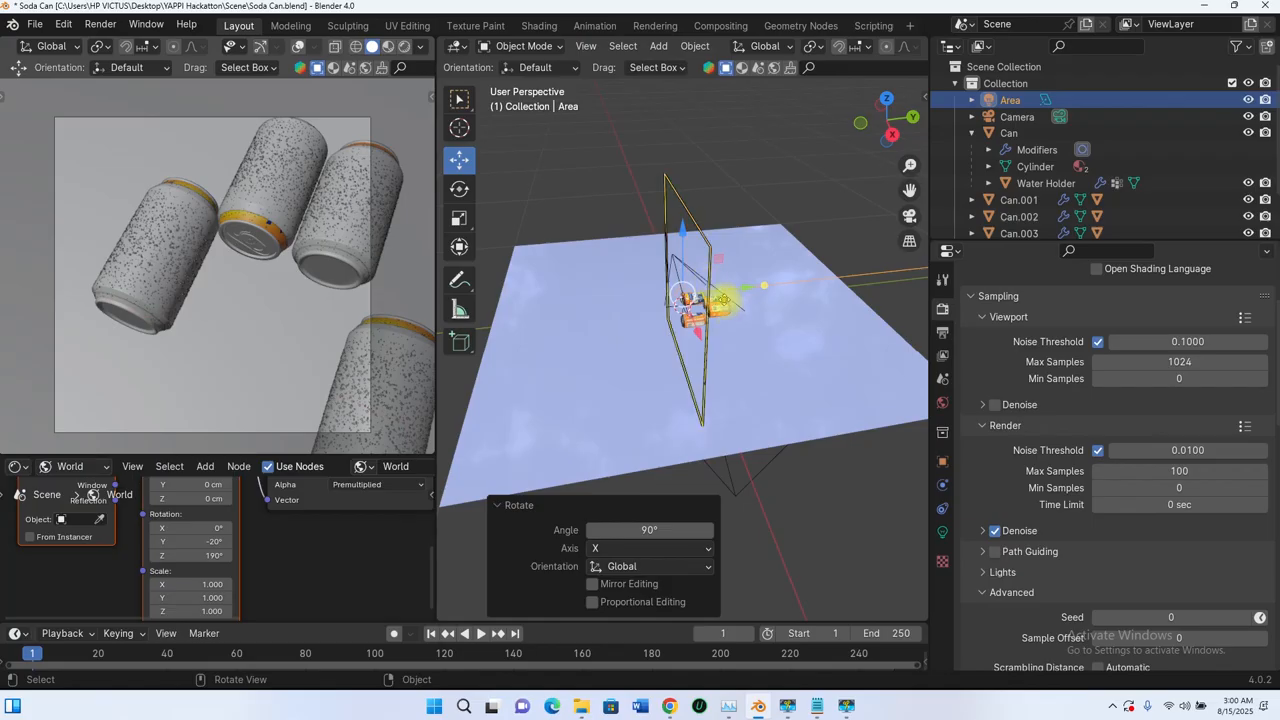
Step: Move the area light about -45 cm along Y and scale it down to roughly a third of its size
middle_click_drag(724, 300, 753, 298)
left_click_drag(724, 295, 666, 300)
middle_click_drag(666, 300, 650, 270)
key("s")
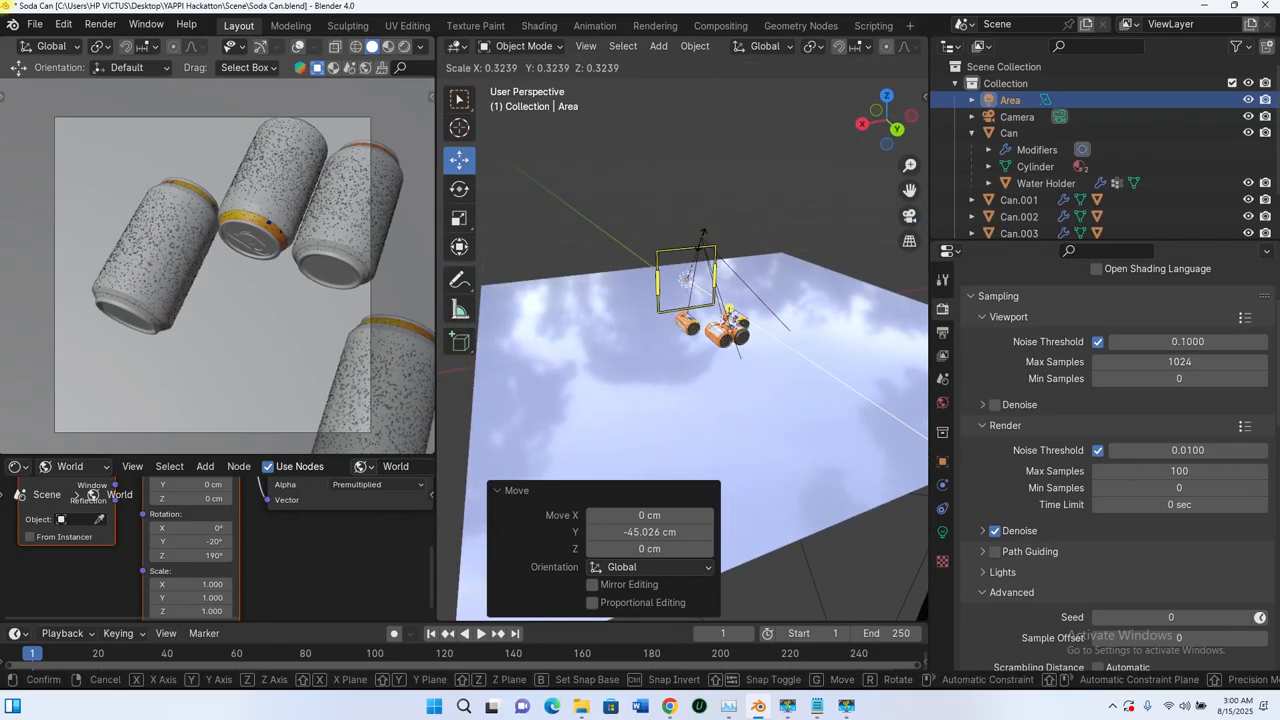
left_click(727, 309)
Step: Move the area light about 23 cm back along Y toward the cans and raise it about 11 cm along Z
middle_click_drag(727, 309, 666, 236)
key("g")
key("y")
left_click(703, 303)
key("g")
key("z")
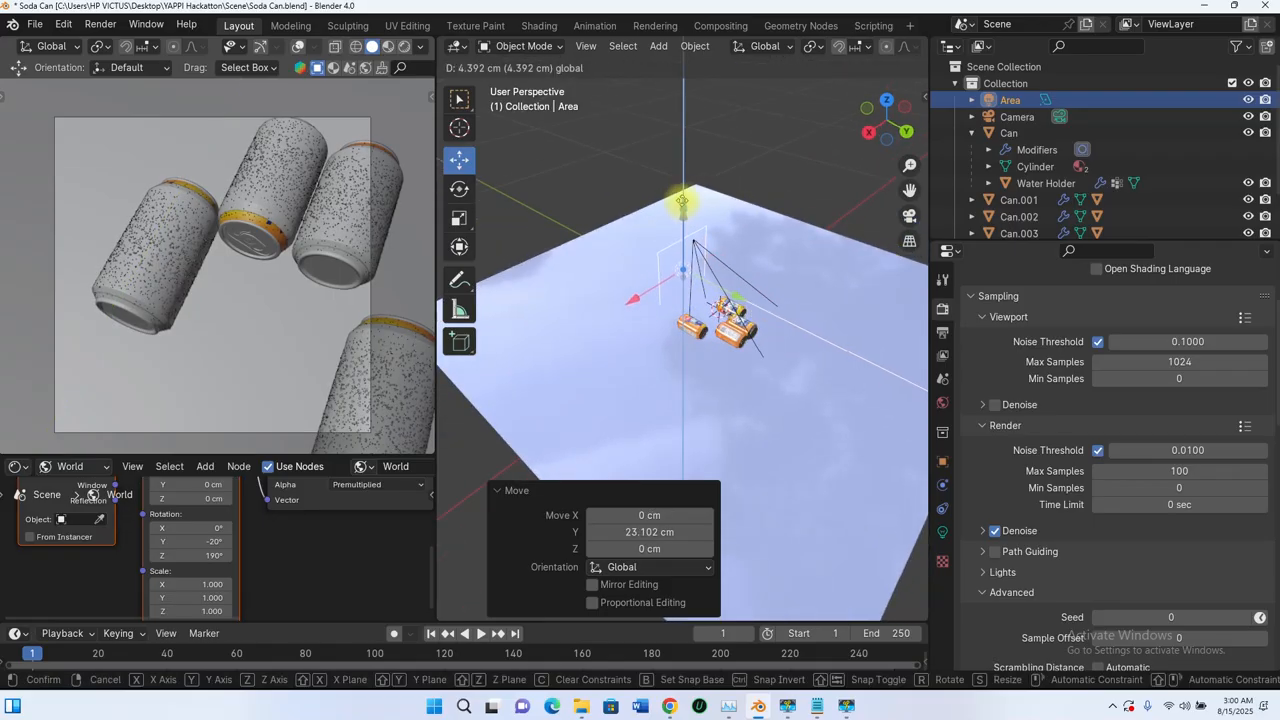
left_click(680, 190)
Step: Change the area light's shape to Rectangle and shrink its Y size to about 21.2 cm
scroll(688, 300, "up", 5)
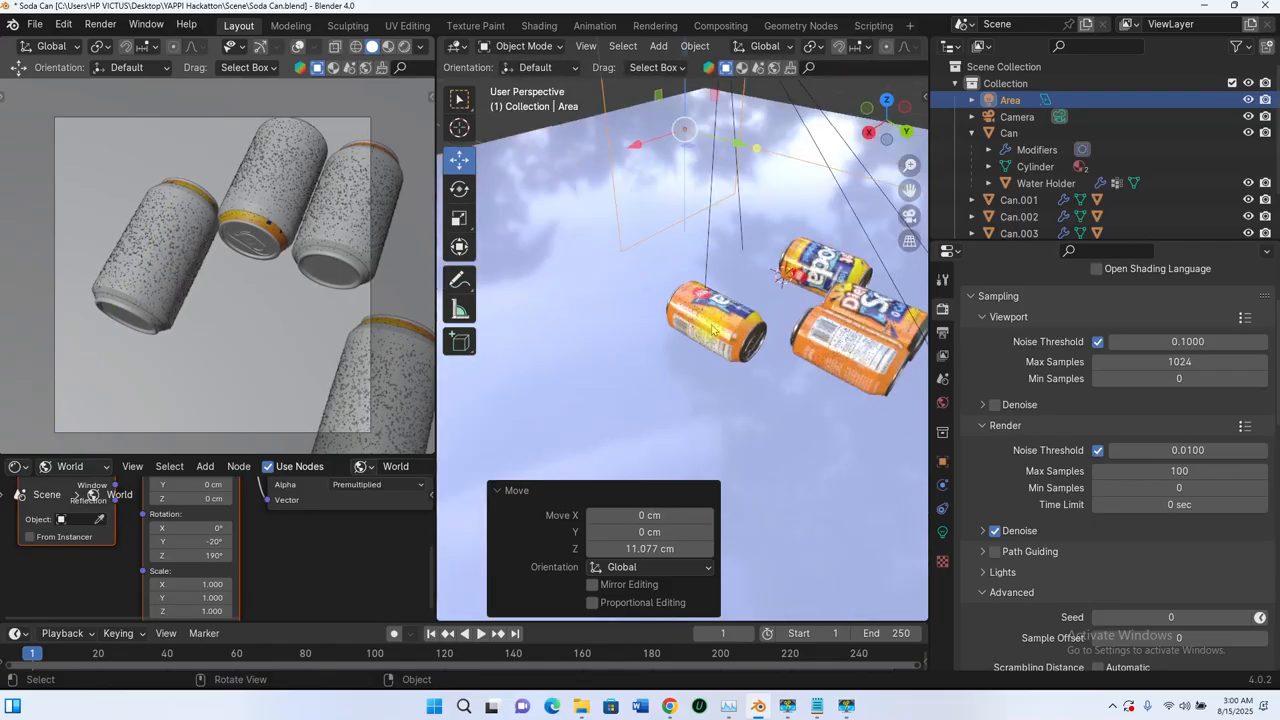
middle_click_drag(690, 314, 679, 210)
scroll(787, 301, "down", 4)
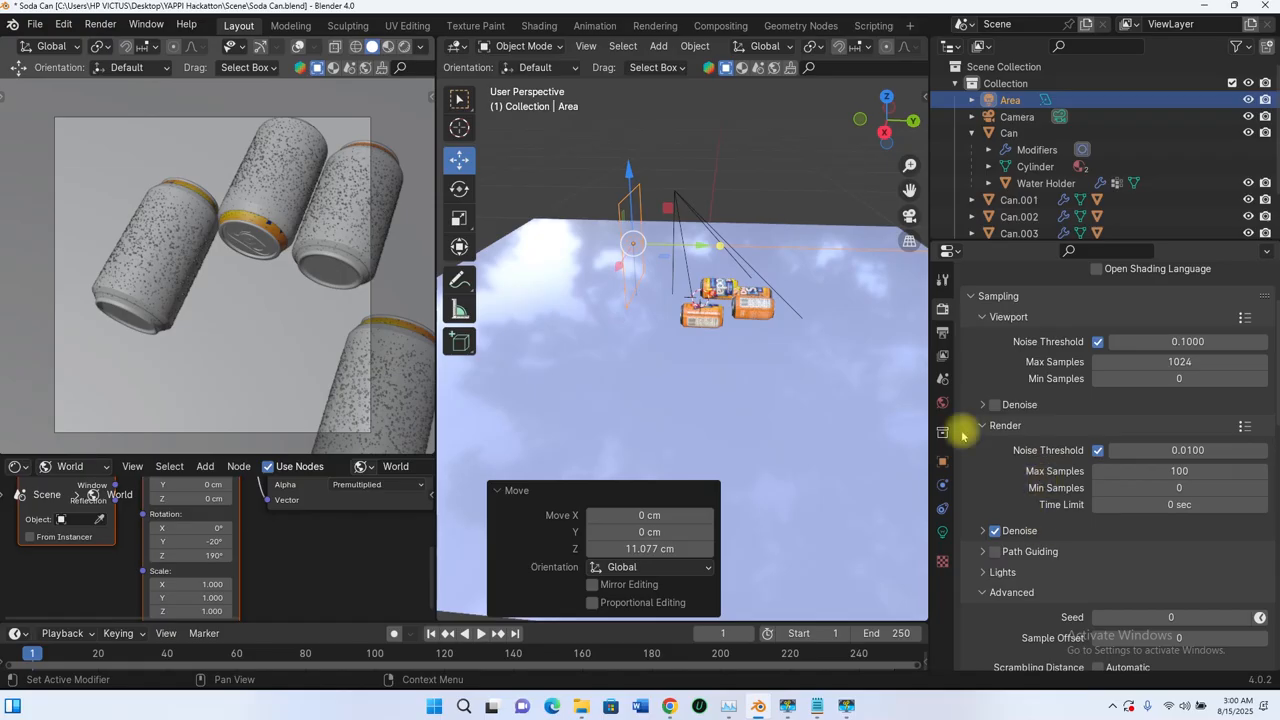
left_click(942, 531)
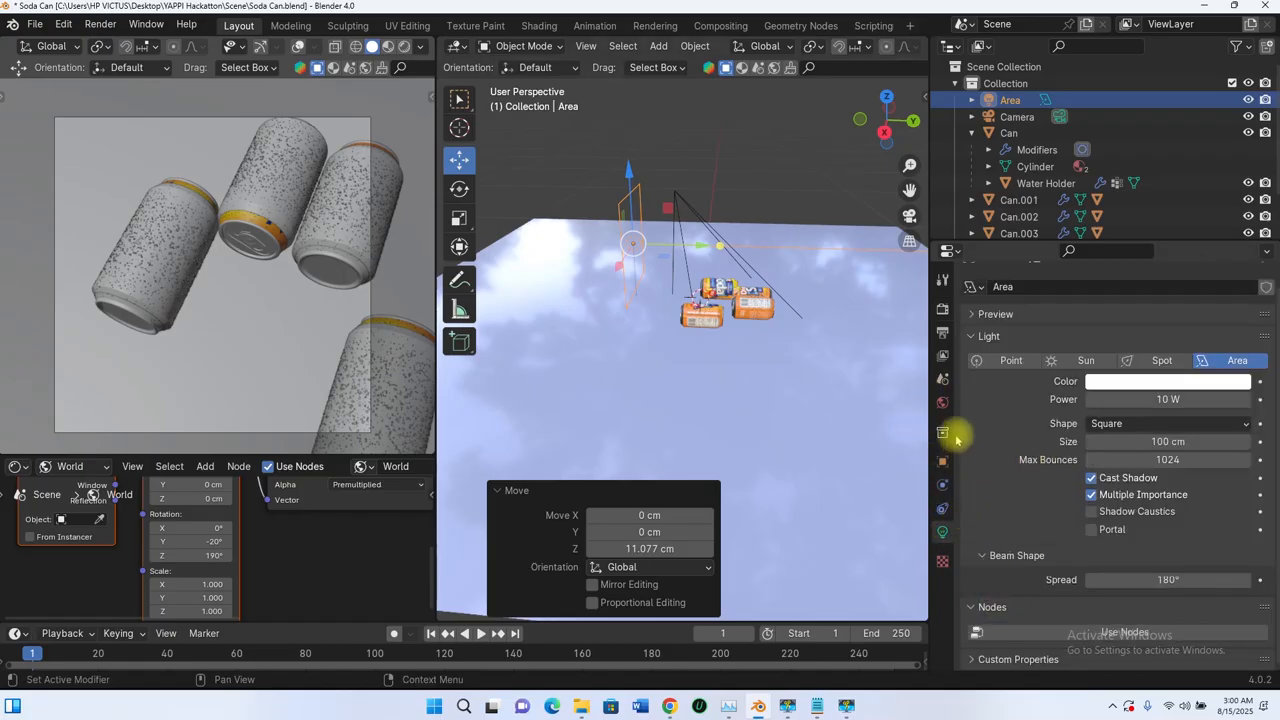
scroll(965, 435, "up", 1)
left_click(1137, 445)
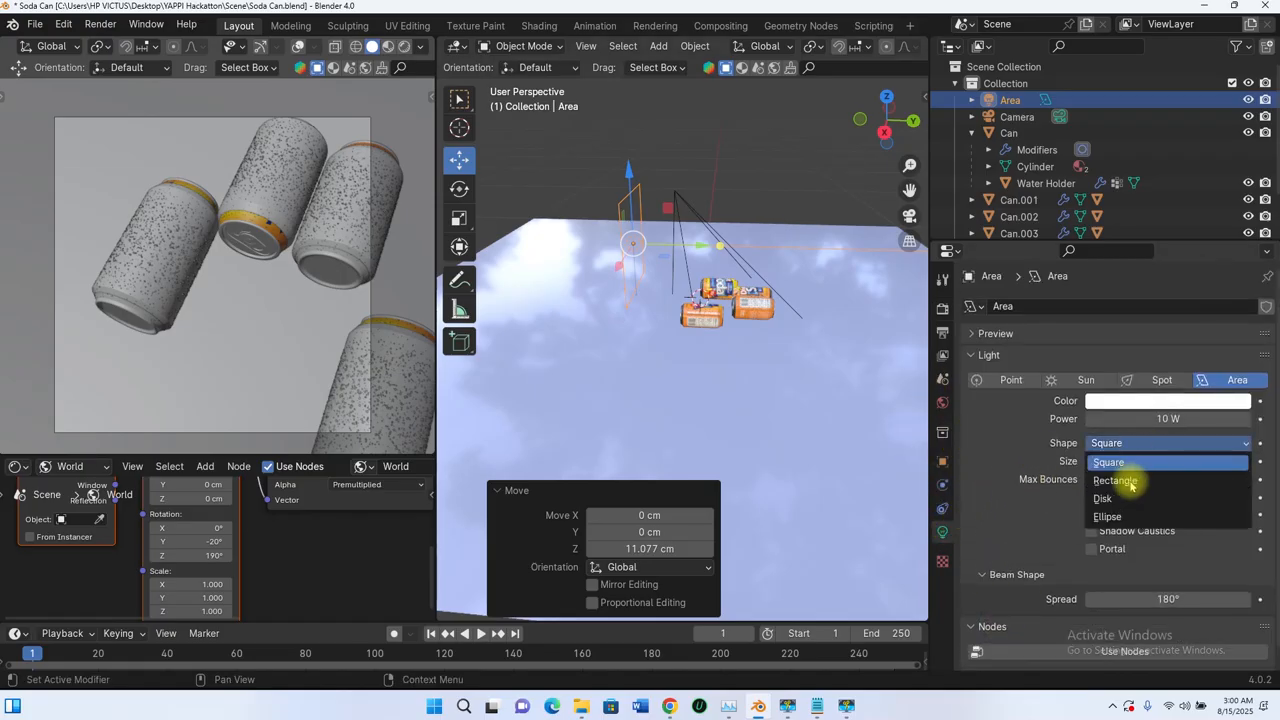
left_click(1115, 465)
middle_click_drag(661, 372, 693, 233)
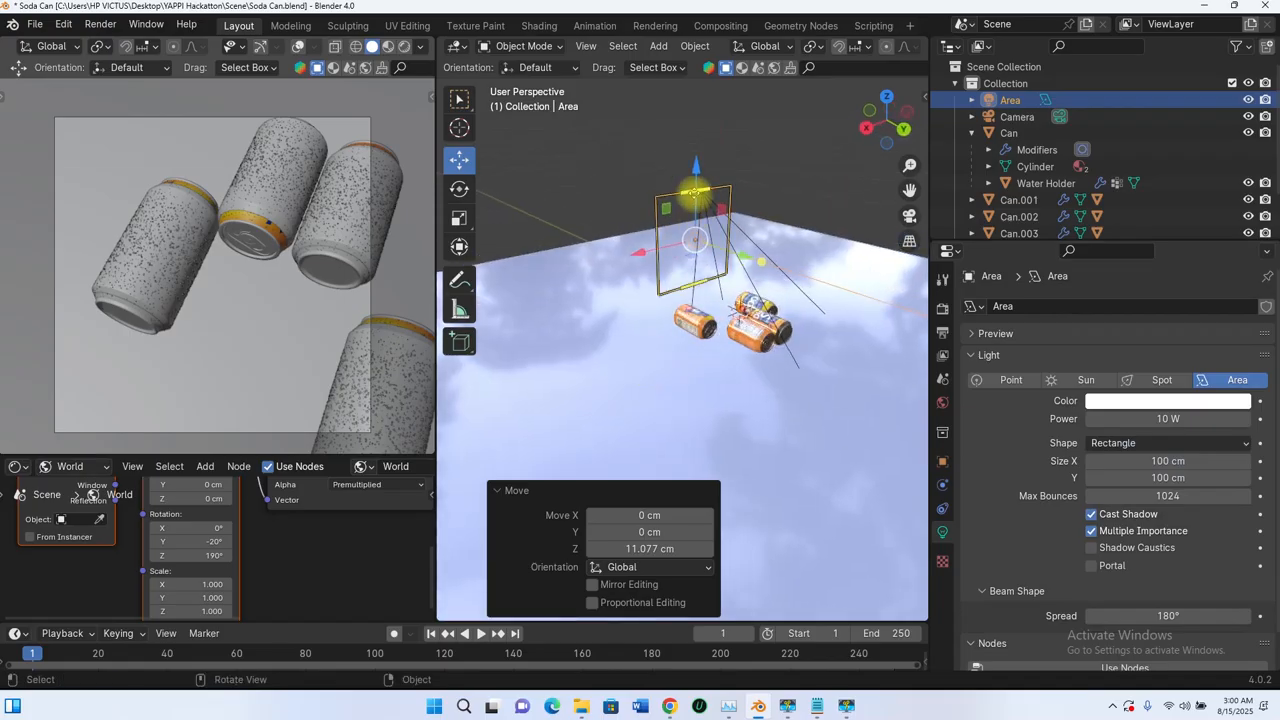
left_click_drag(695, 192, 698, 230)
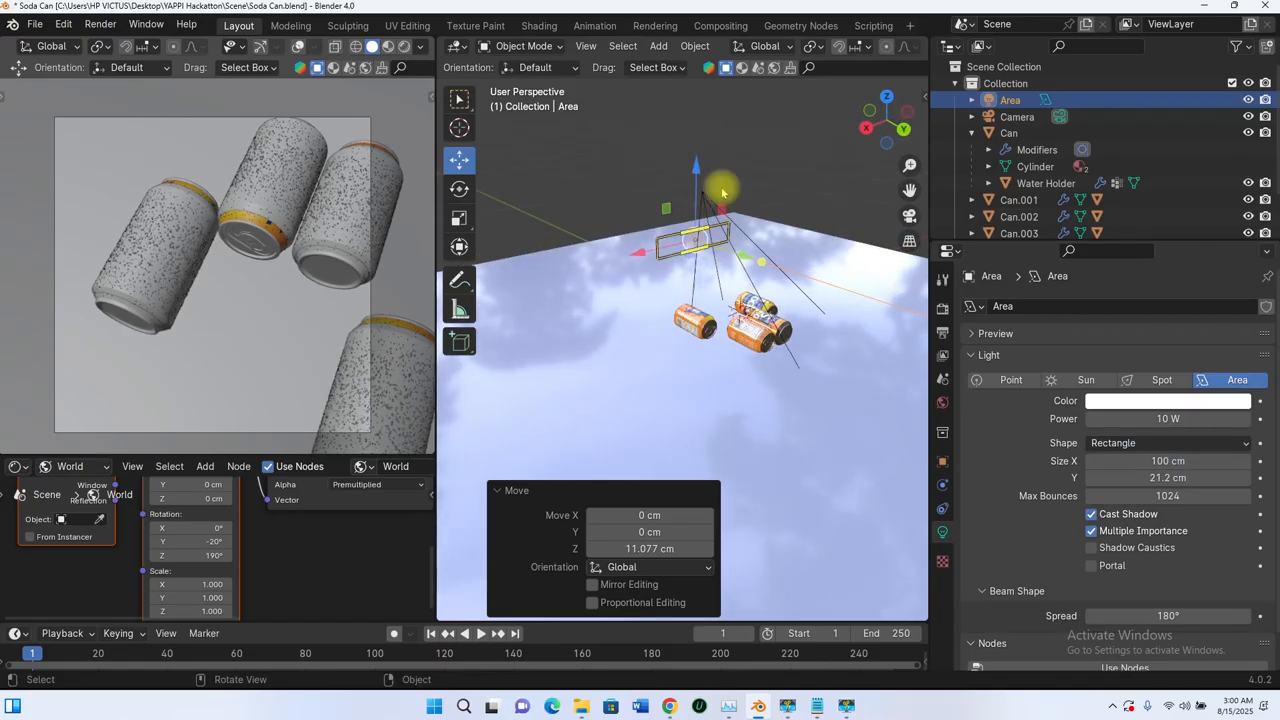
Step: Lower the rectangular light about 14.4 cm along Z and shift it about 8.1 cm along X
left_click_drag(696, 172, 698, 212)
middle_click_drag(698, 212, 636, 399)
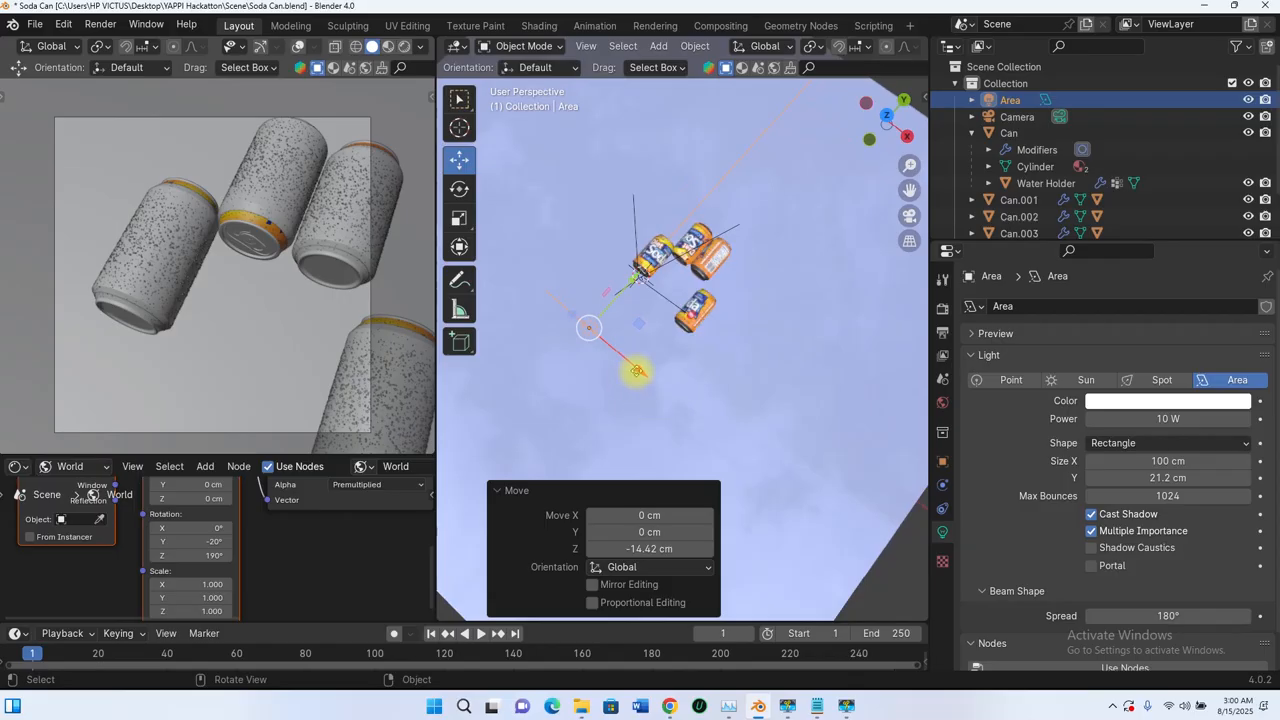
left_click_drag(637, 371, 663, 388)
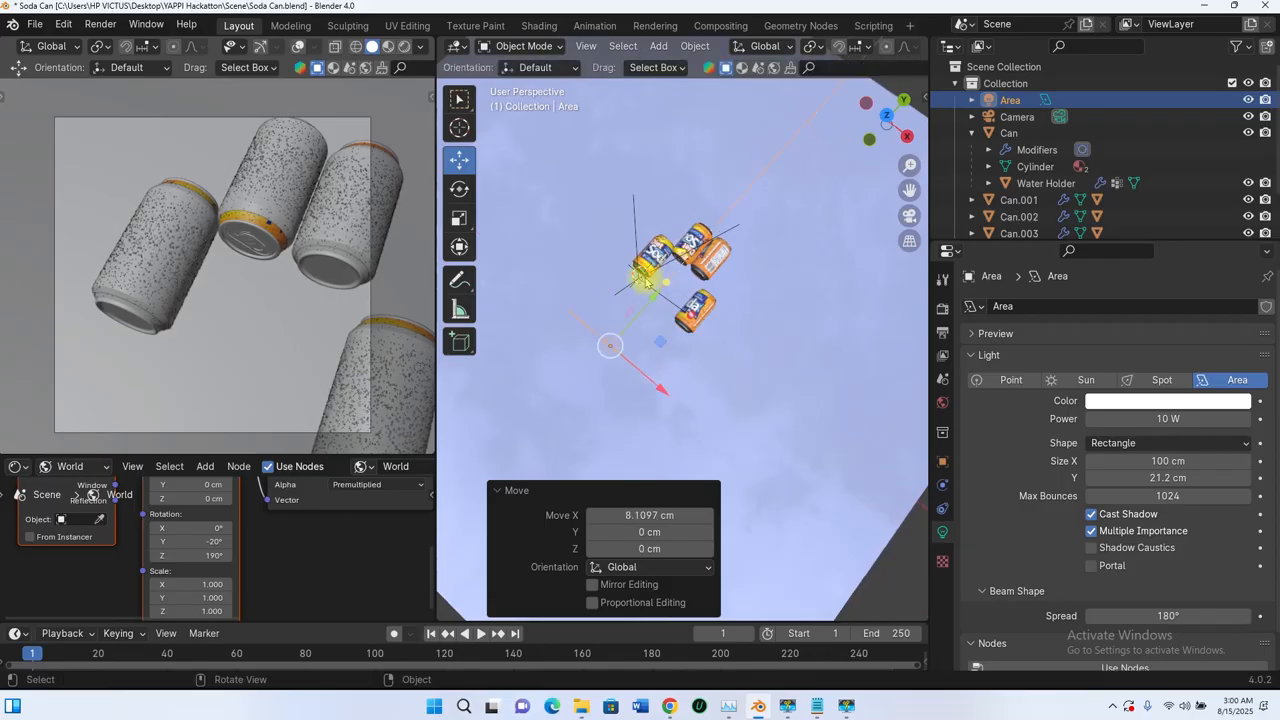
middle_click_drag(645, 278, 707, 388)
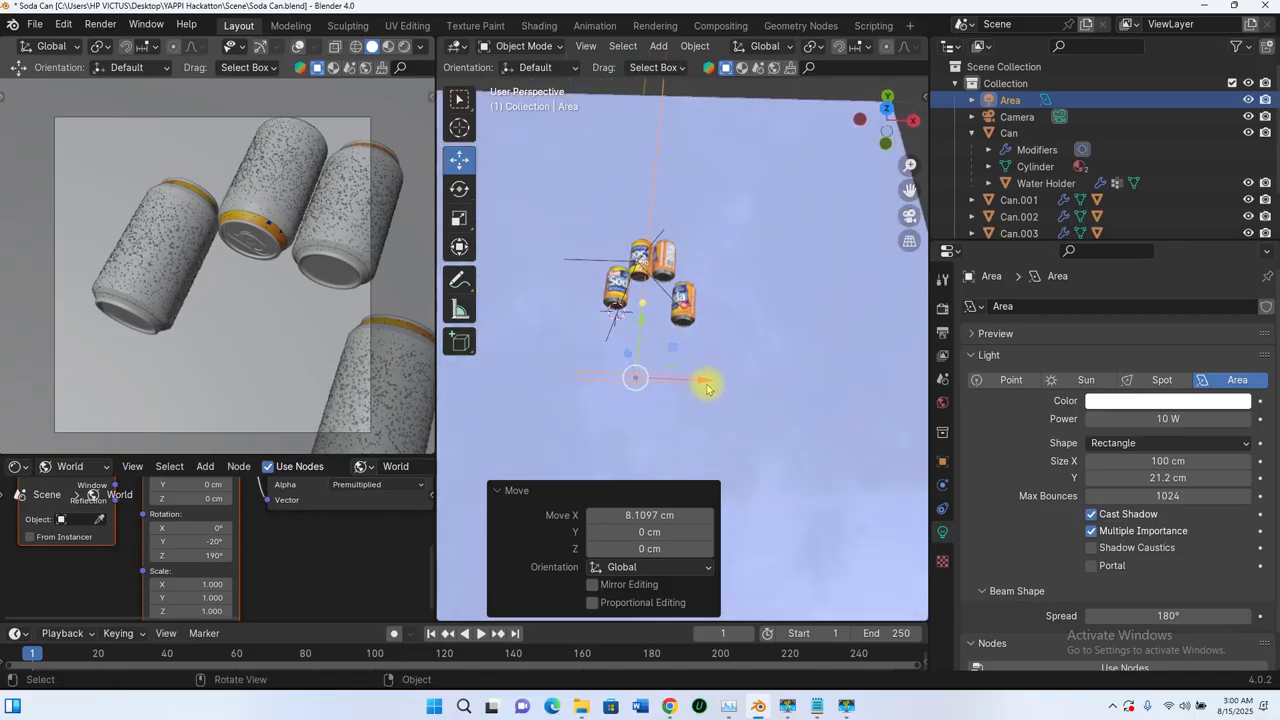
Step: Shift the light further along X and about 2.5 cm along Y, and switch the camera viewport to rendered shading
left_click_drag(706, 387, 728, 383)
middle_click_drag(728, 383, 590, 322)
scroll(637, 330, "up", 5)
left_click_drag(610, 288, 628, 279)
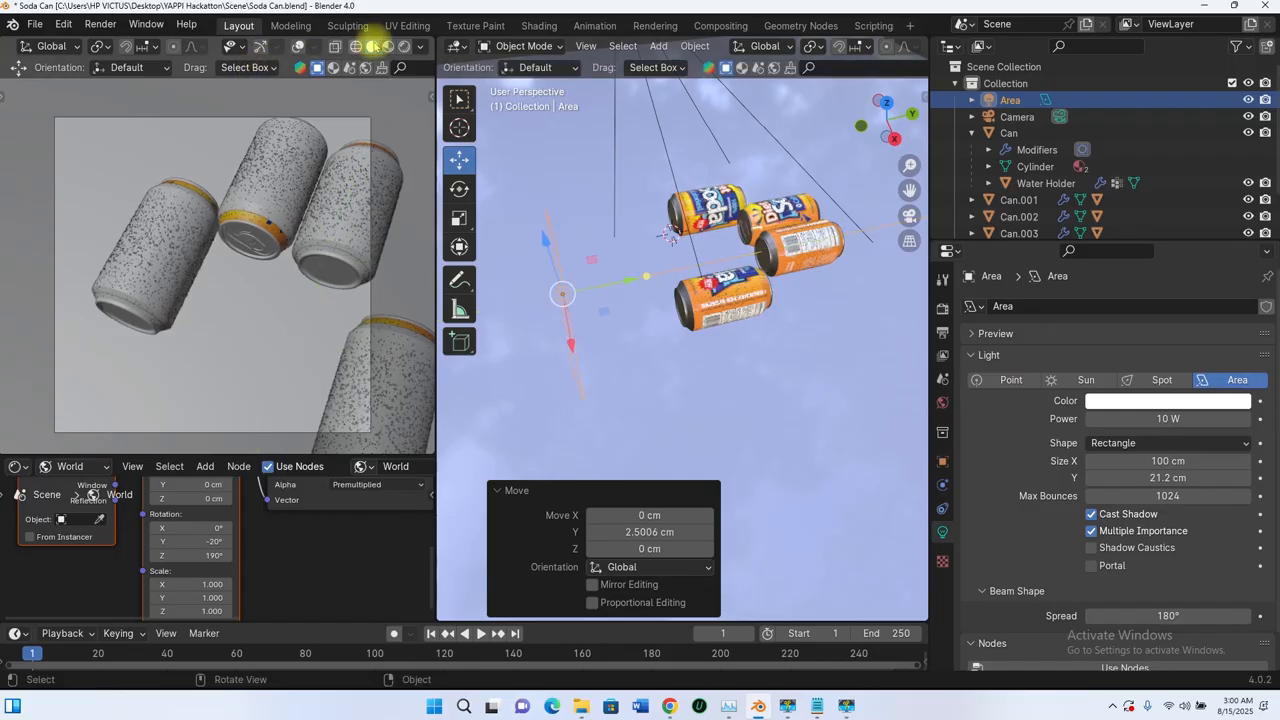
left_click(404, 46)
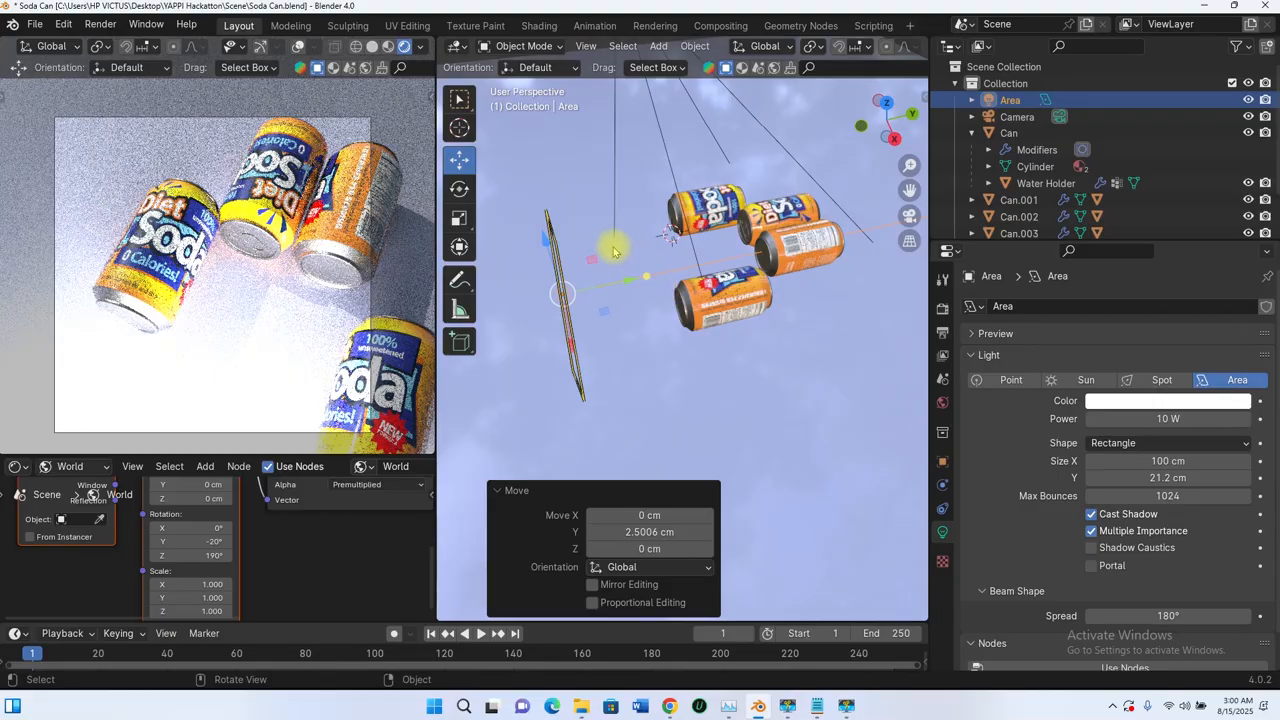
Step: Set the area light's power to 1 W and toggle its visibility to compare its effect on the cans
mouse_move(573, 238)
middle_mouse_down()
mouse_move(586, 256)
mouse_move(551, 250)
mouse_move(590, 220)
middle_mouse_up()
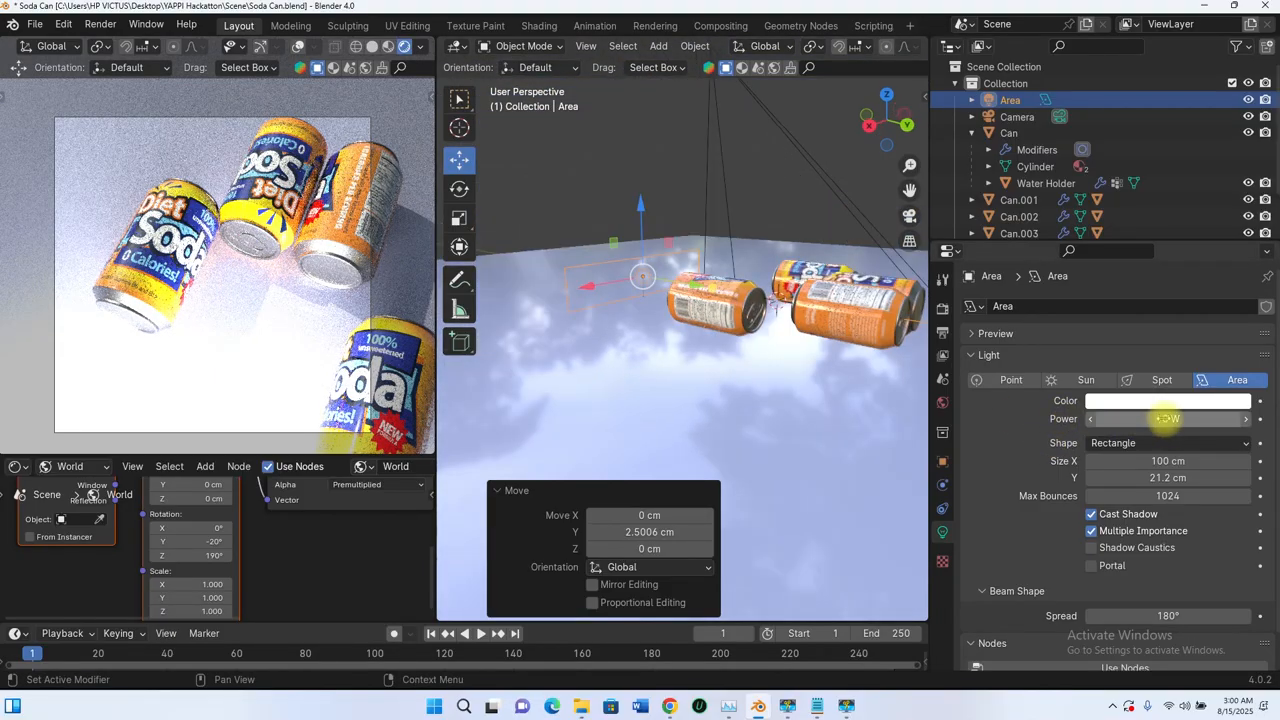
left_click(1168, 419)
type("1")
key("Return")
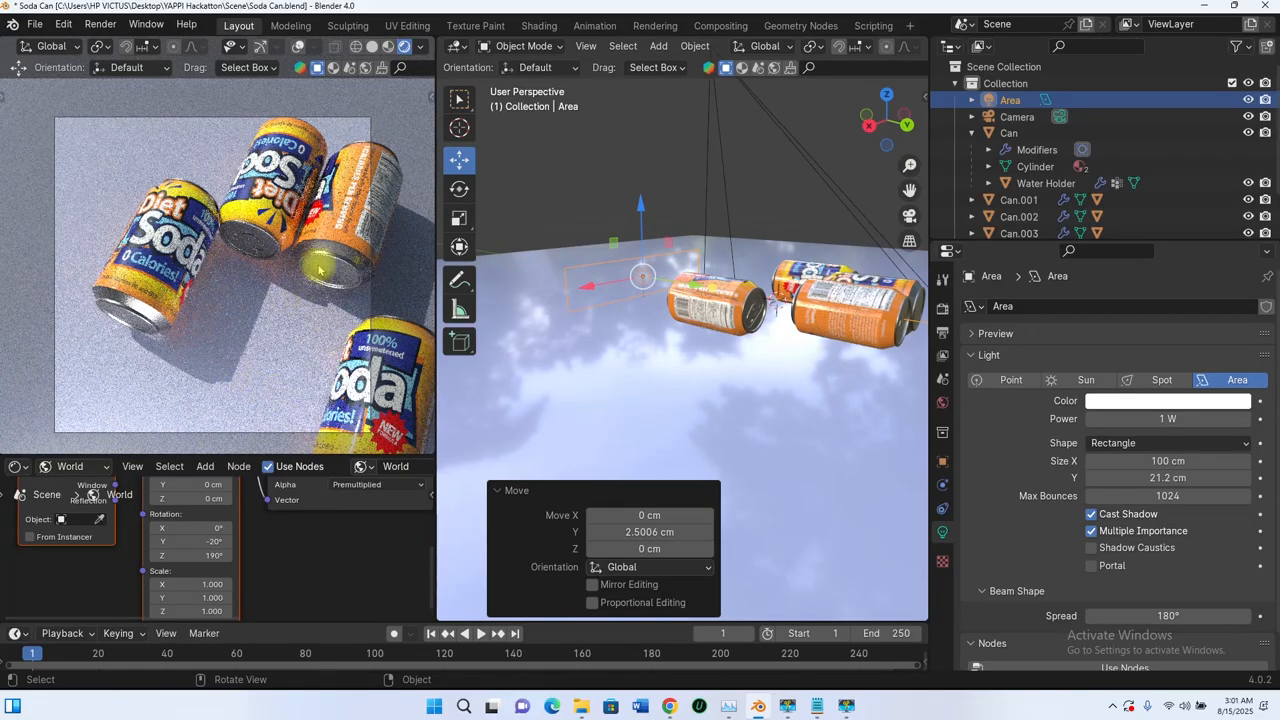
left_click(1249, 100)
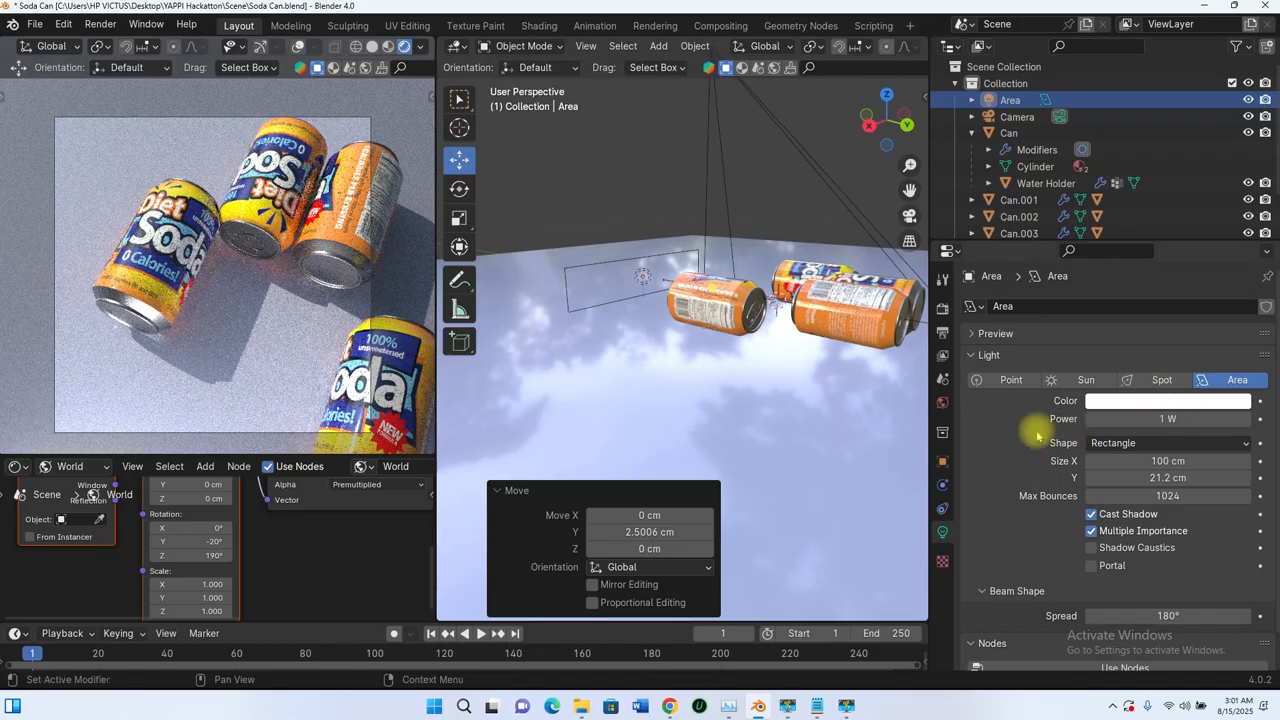
Step: Tint the area light blue with a hue of 0.626 and a saturation of 0.756, keeping the beam spread at 180°
left_click(1150, 403)
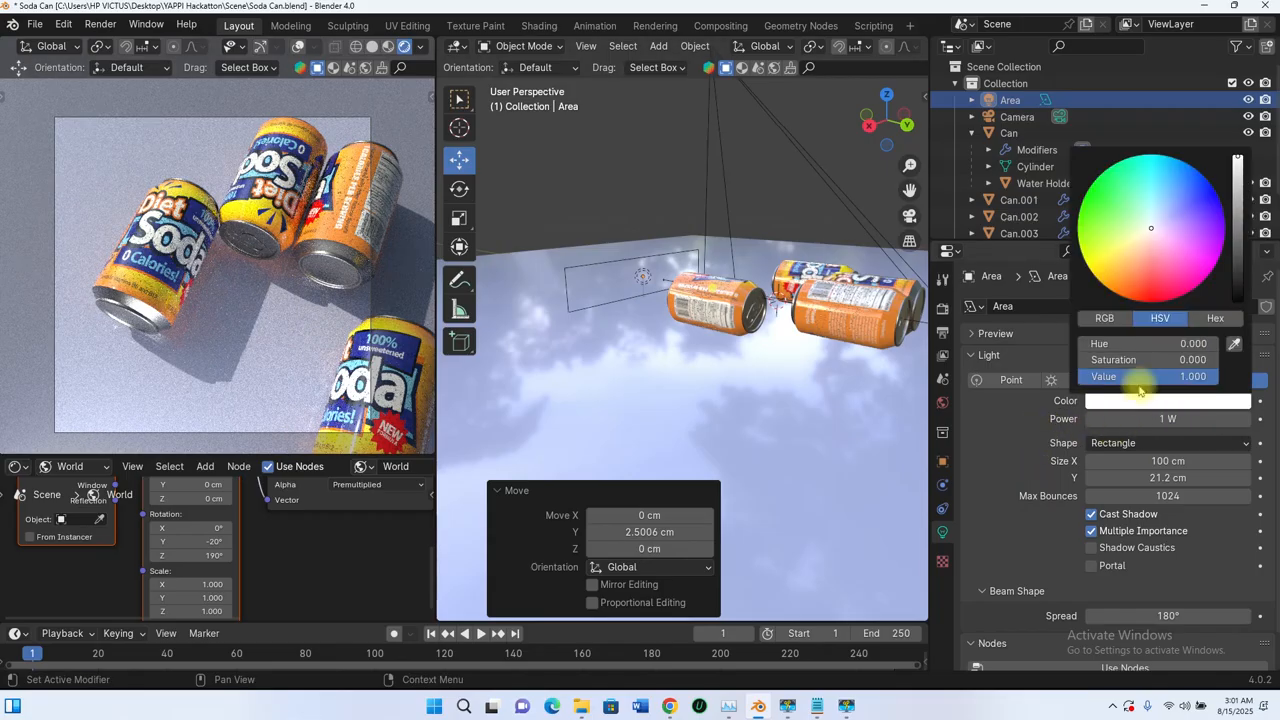
left_click(1160, 212)
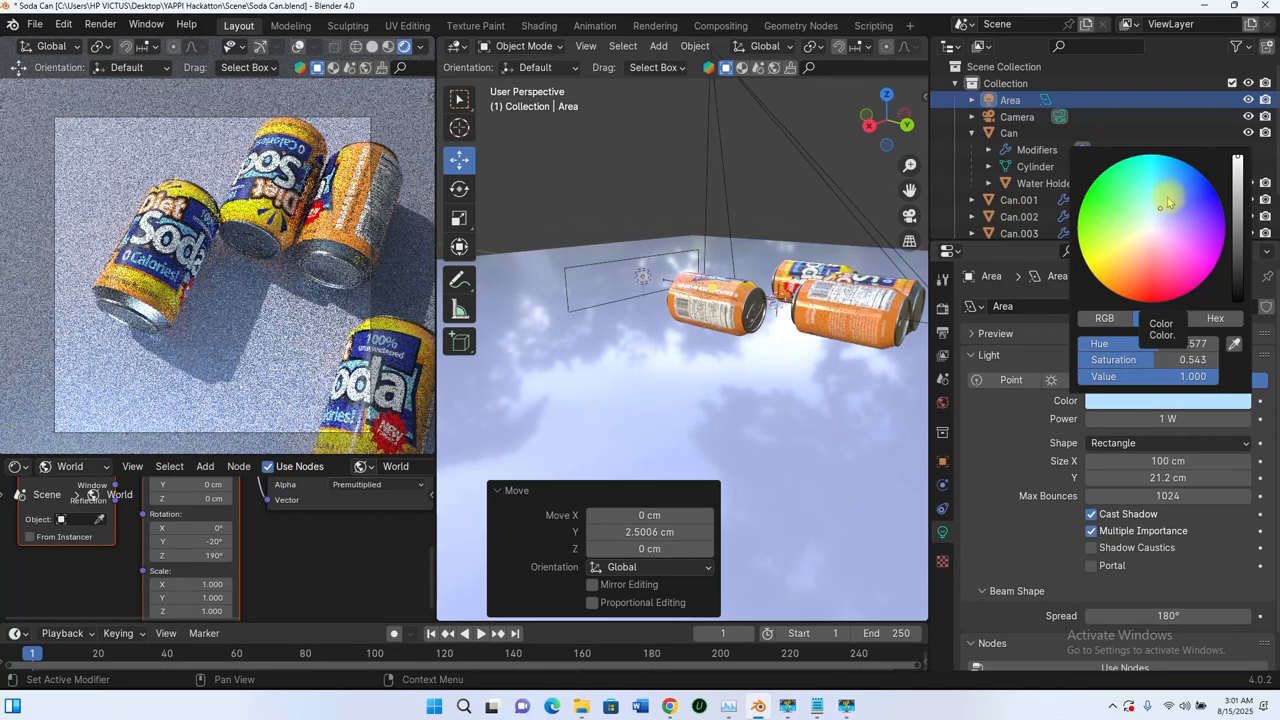
left_click(1172, 199)
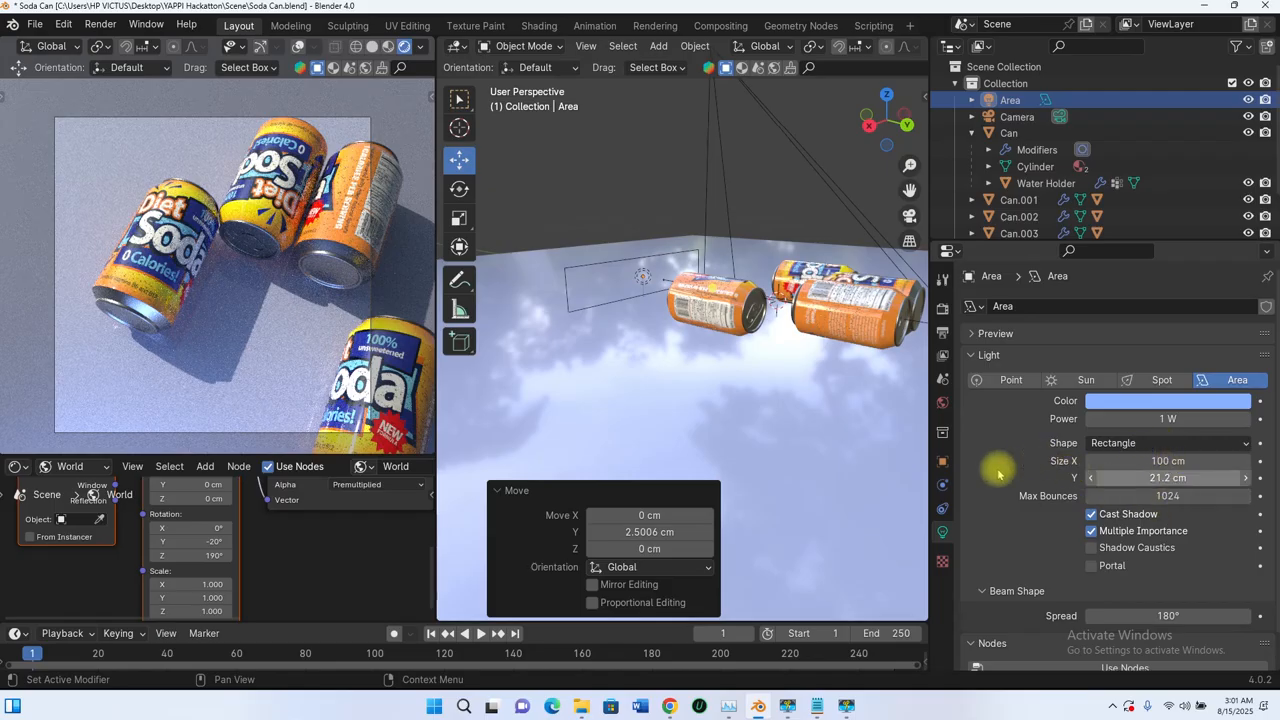
scroll(994, 466, "down", 1)
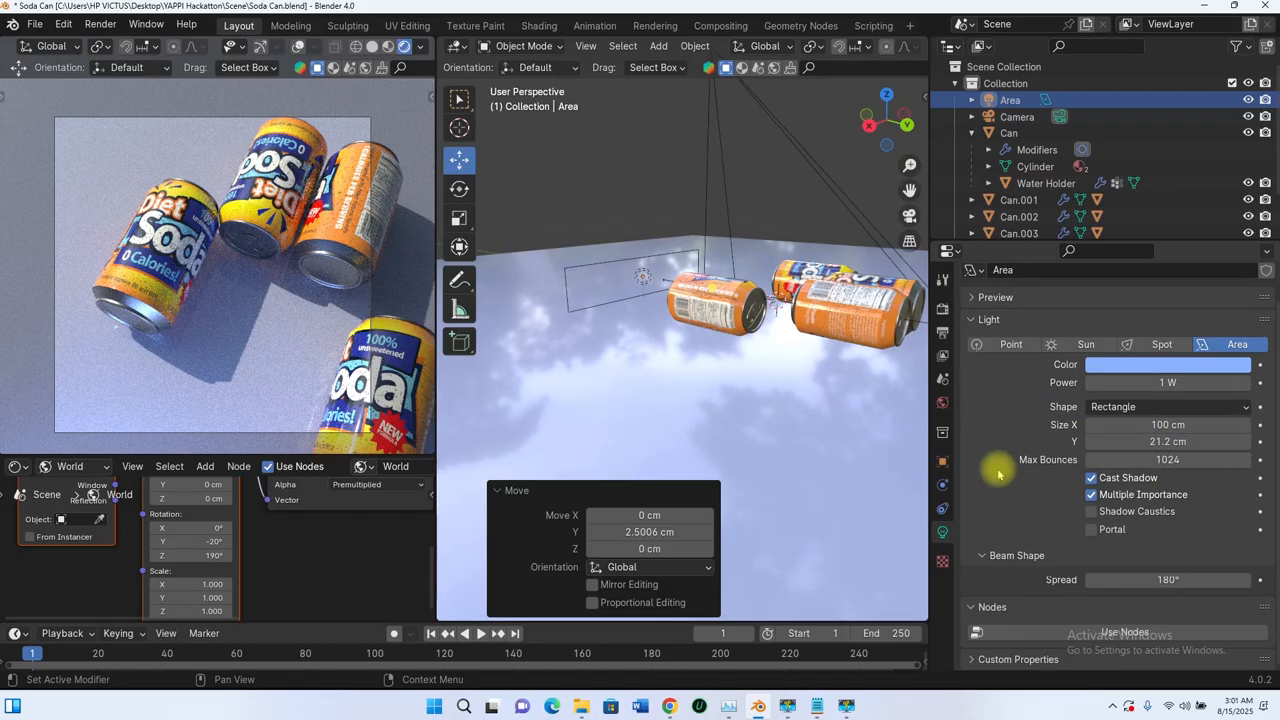
left_click(1162, 579)
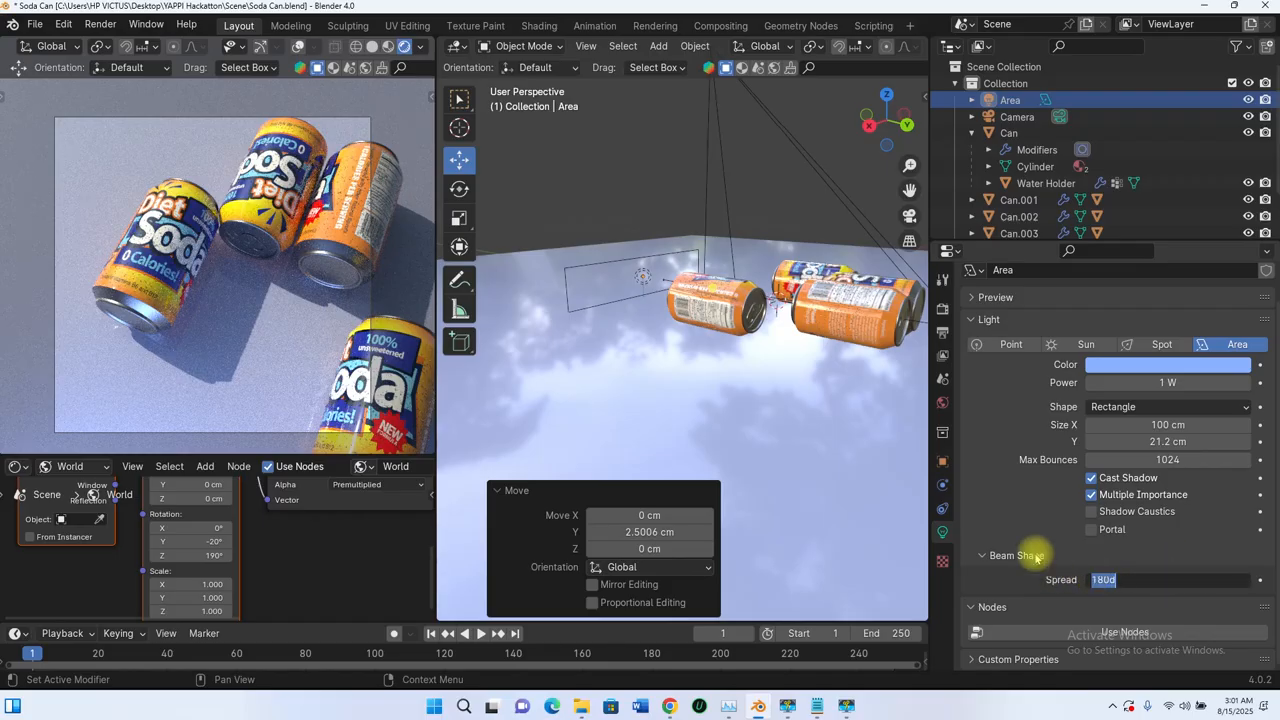
key("Return")
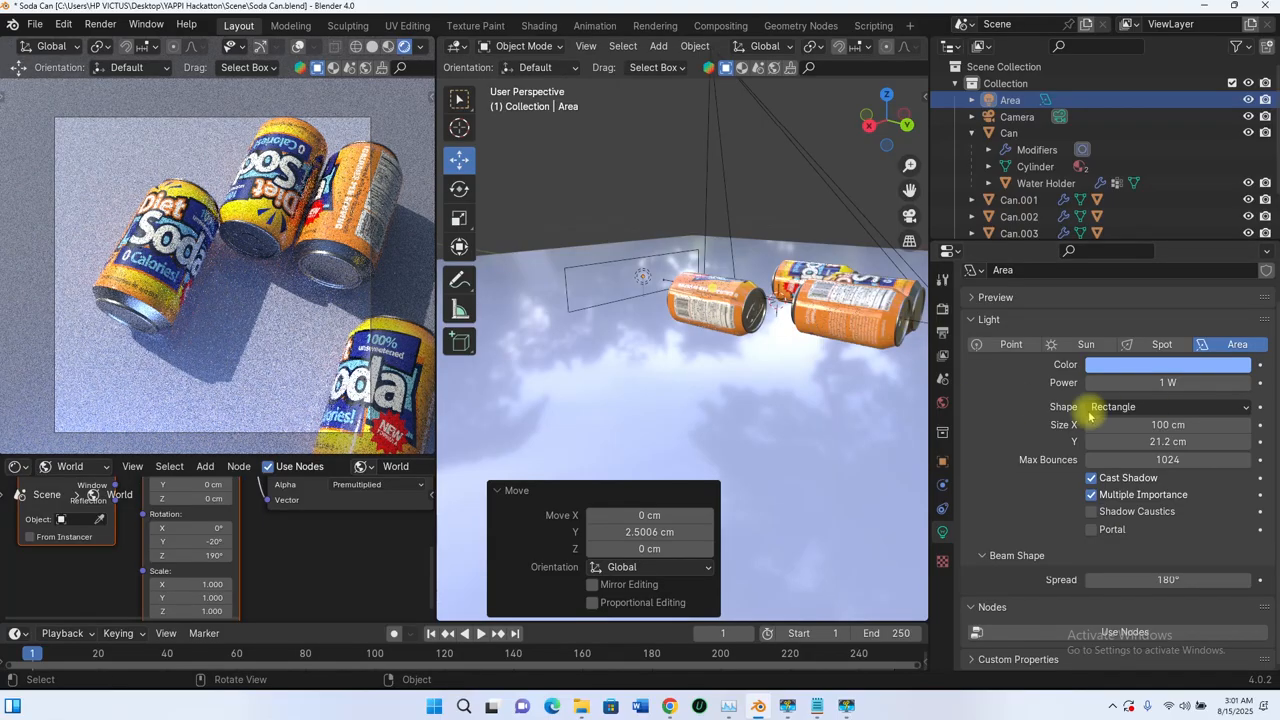
Step: Set the area light's power to 2 W and soften its color to a pale lavender-blue
left_click(1160, 383)
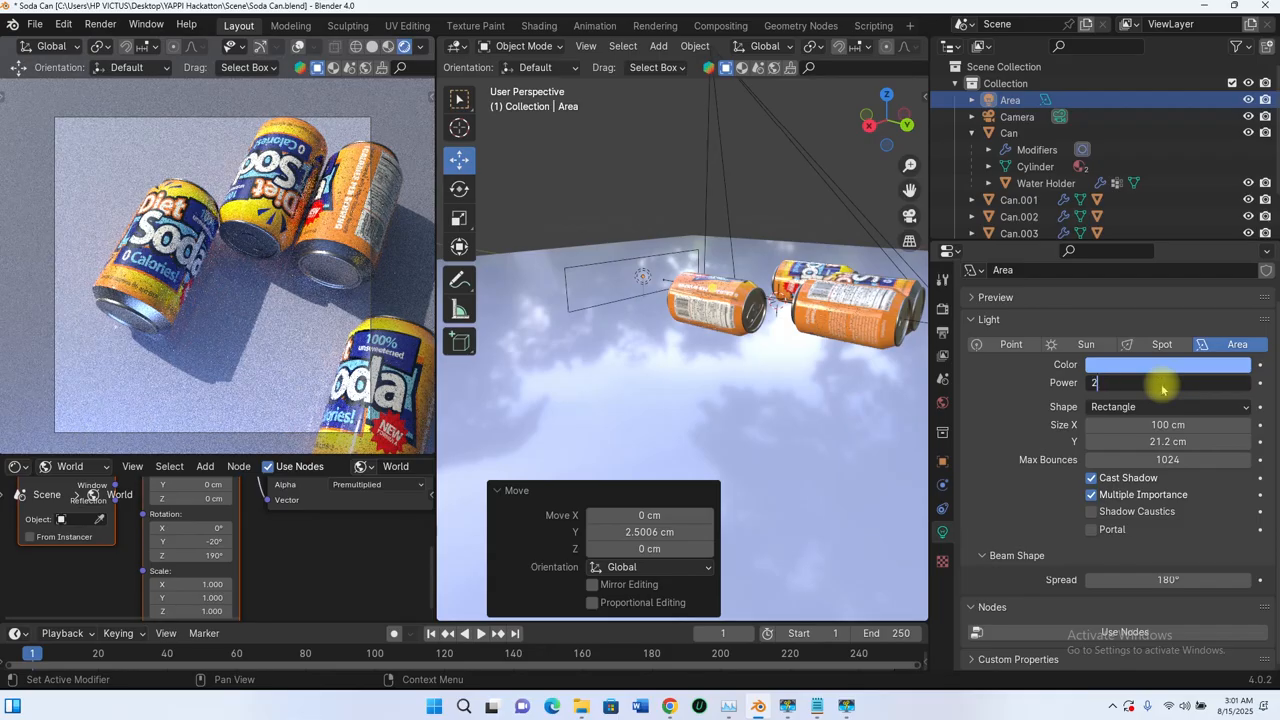
type("2")
key("Return")
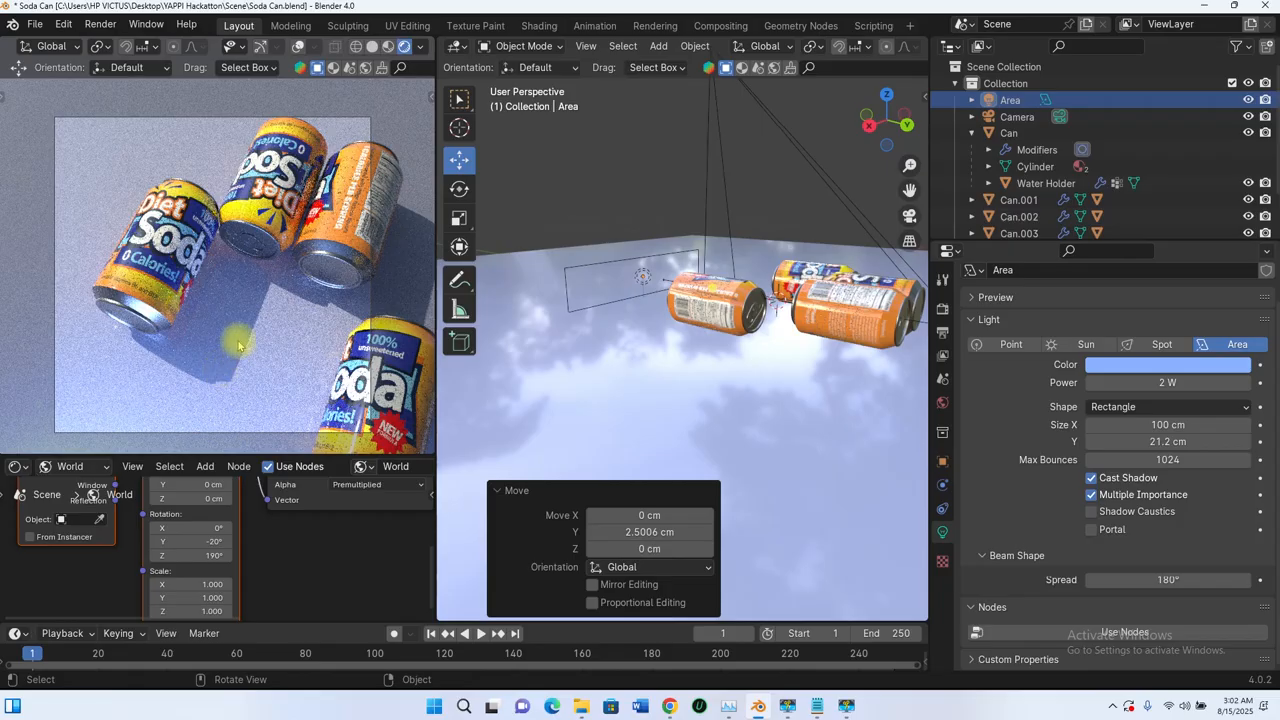
left_click(1158, 366)
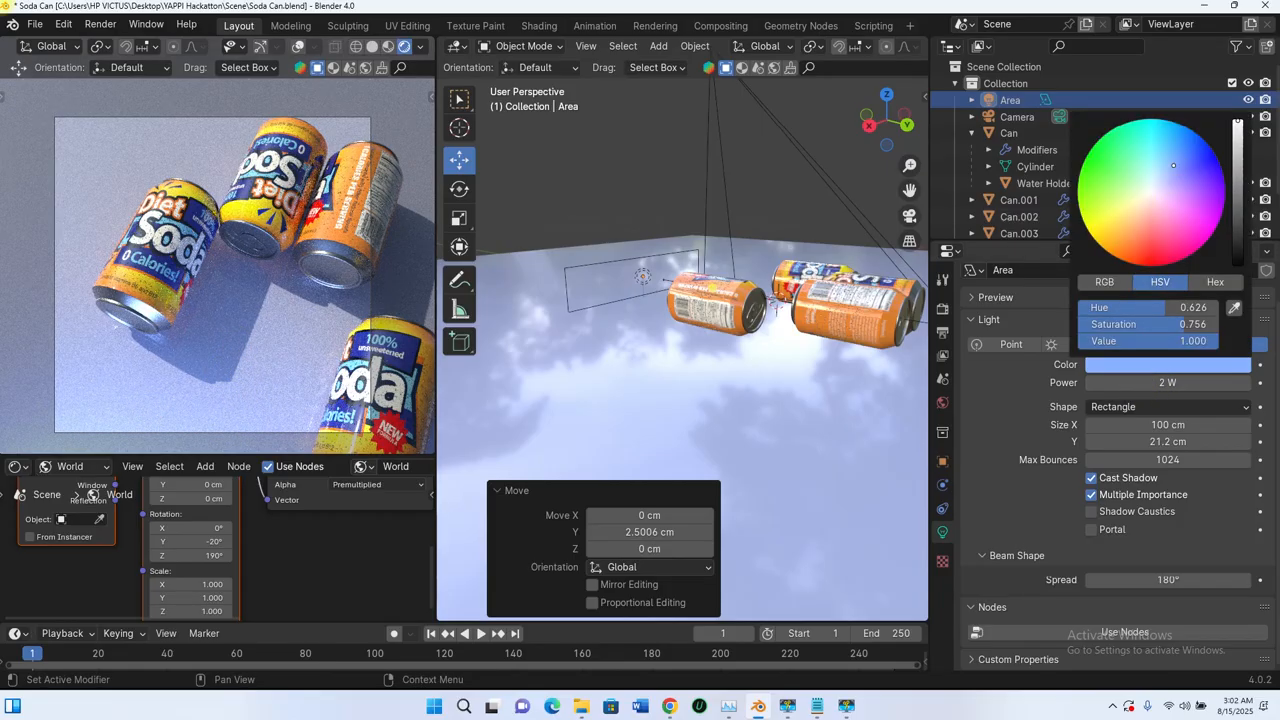
left_click_drag(1173, 165, 1168, 177)
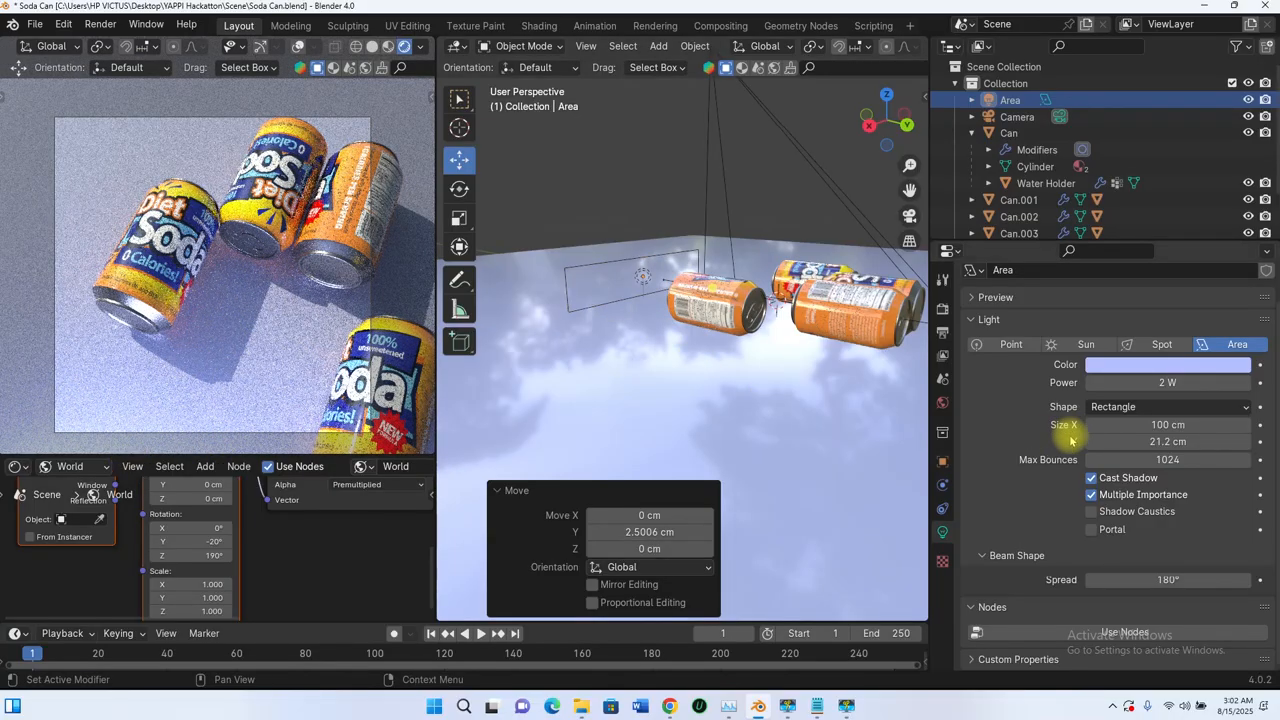
Step: Reselect the area light and raise it about 4.8 cm along Z, fine-tuning it back down by about 0.7 cm
left_click(621, 279)
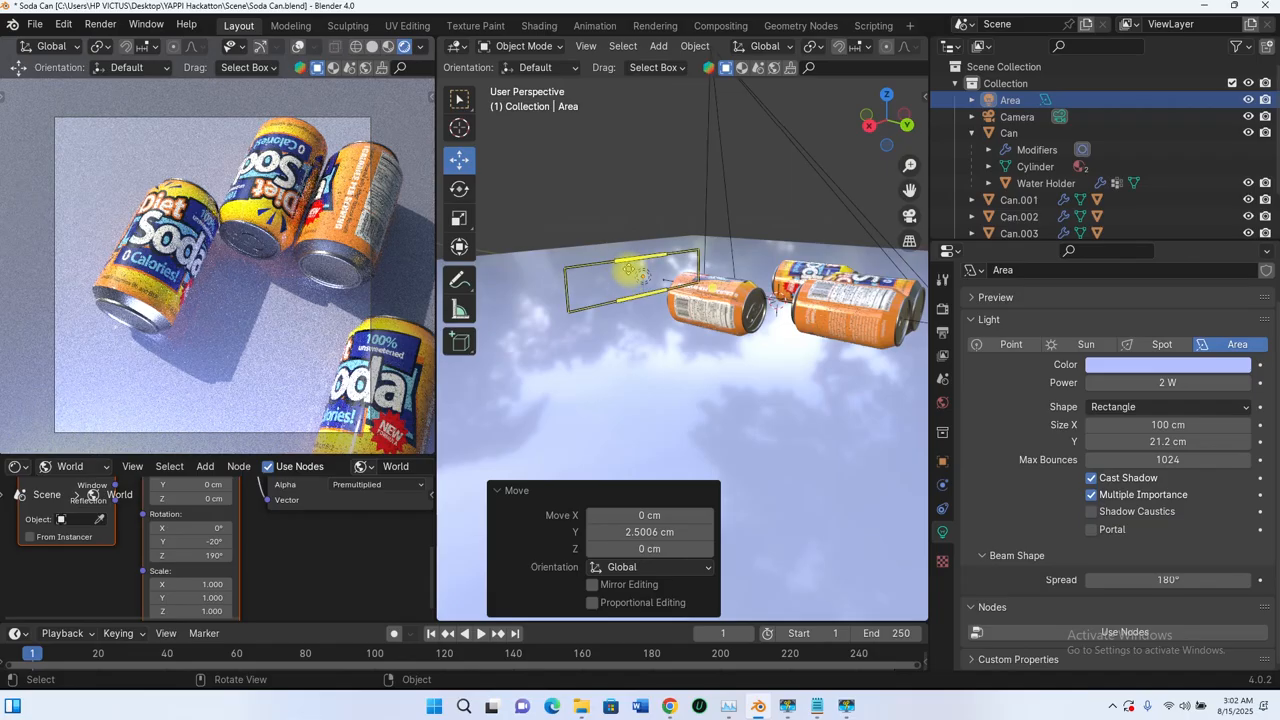
left_click(565, 293)
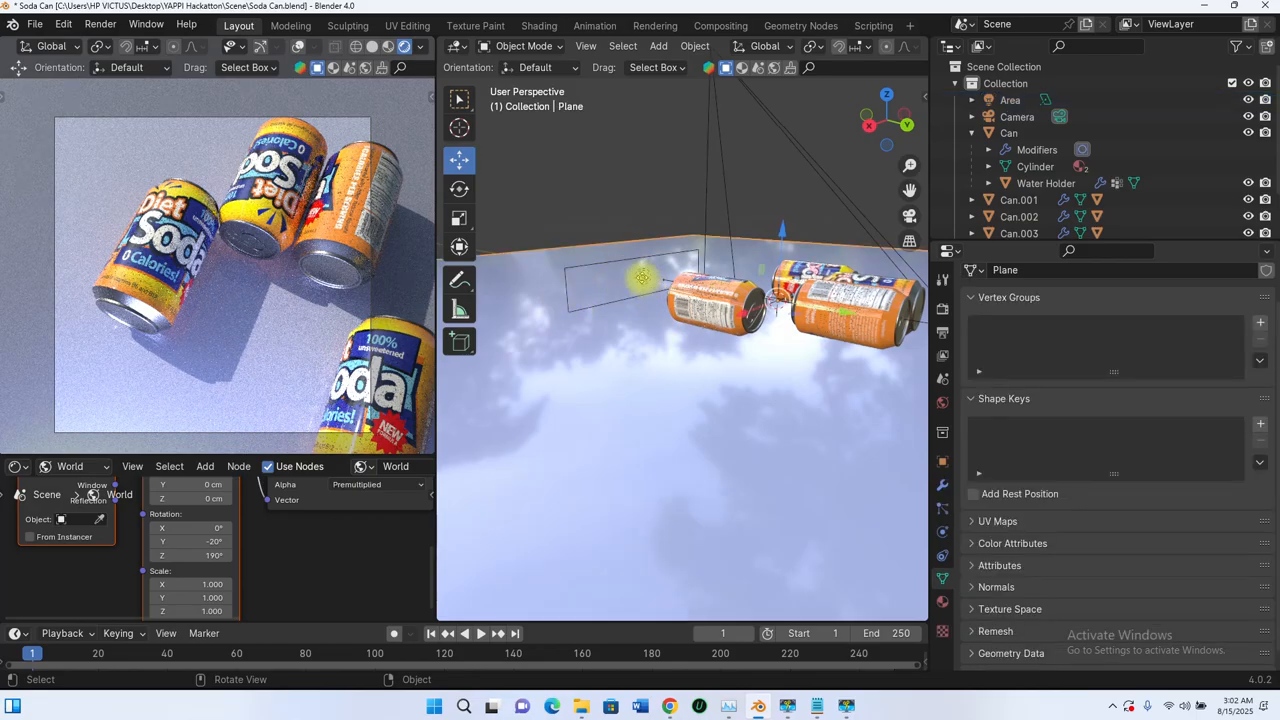
left_click(642, 277)
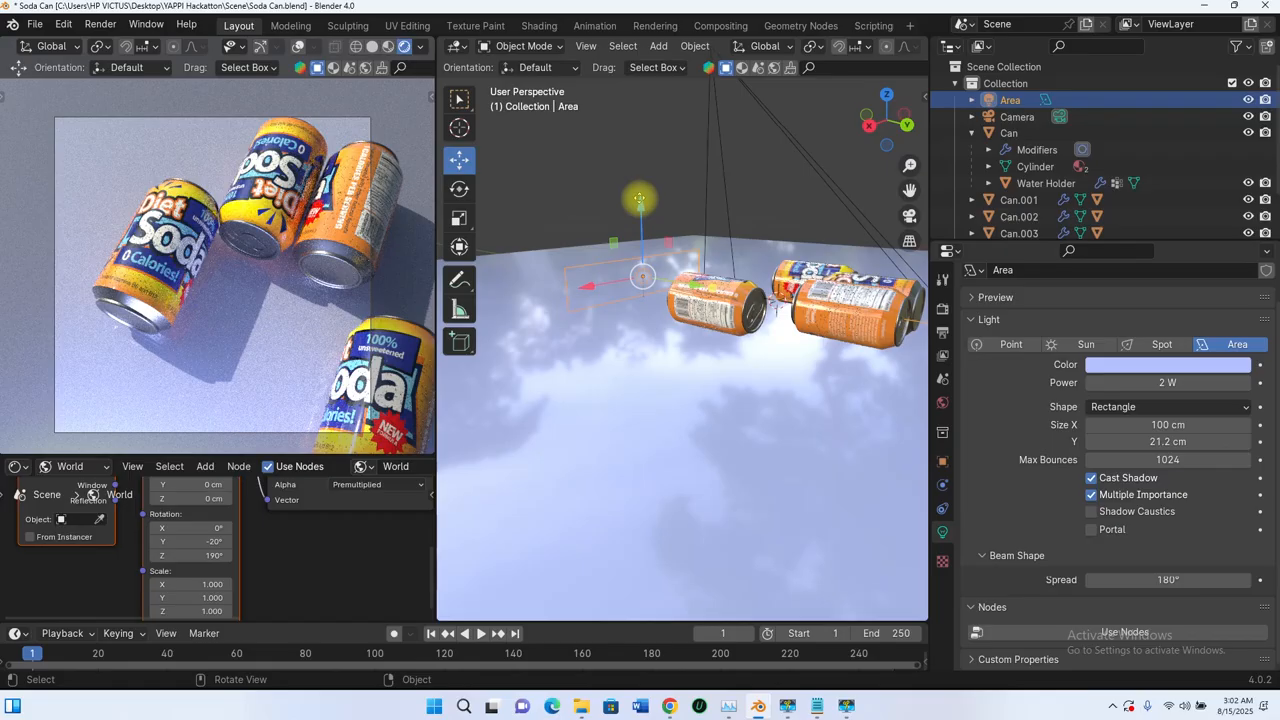
left_click_drag(639, 199, 633, 177)
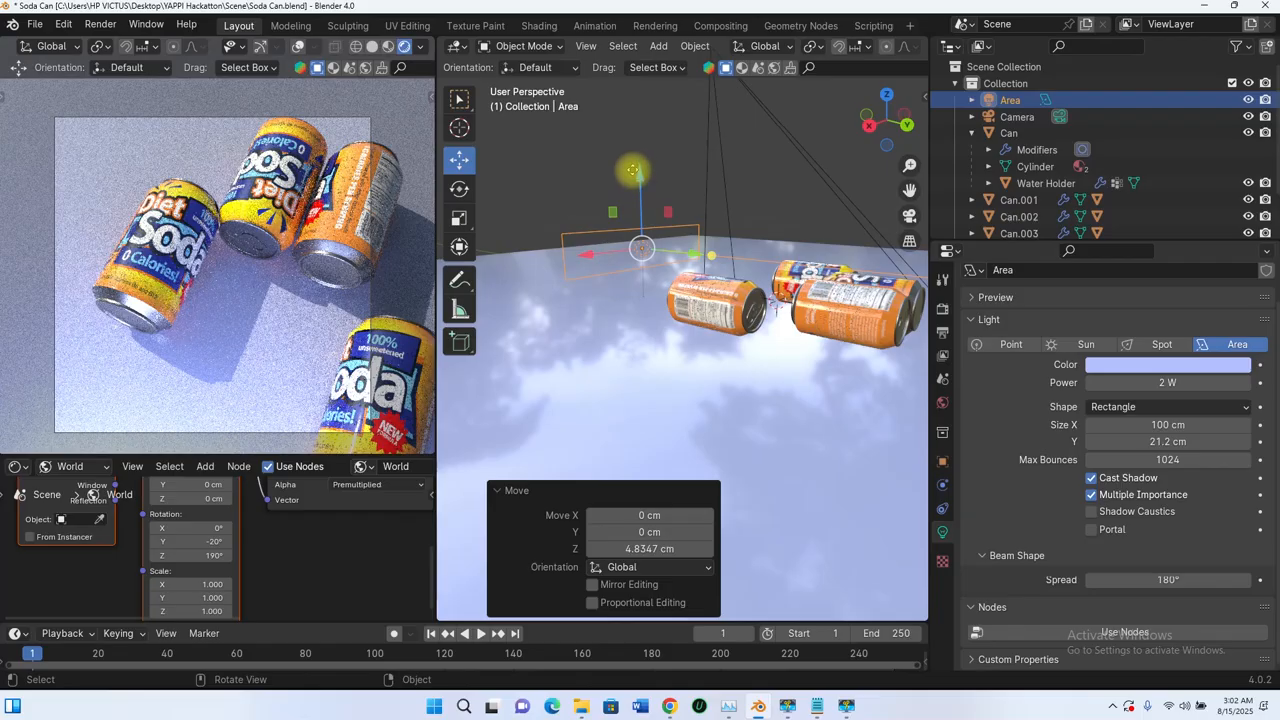
left_click_drag(632, 170, 636, 182)
Step: Try a 120° beam spread on the area light, and restore the maximum spread by entering 200°
left_click(1178, 587)
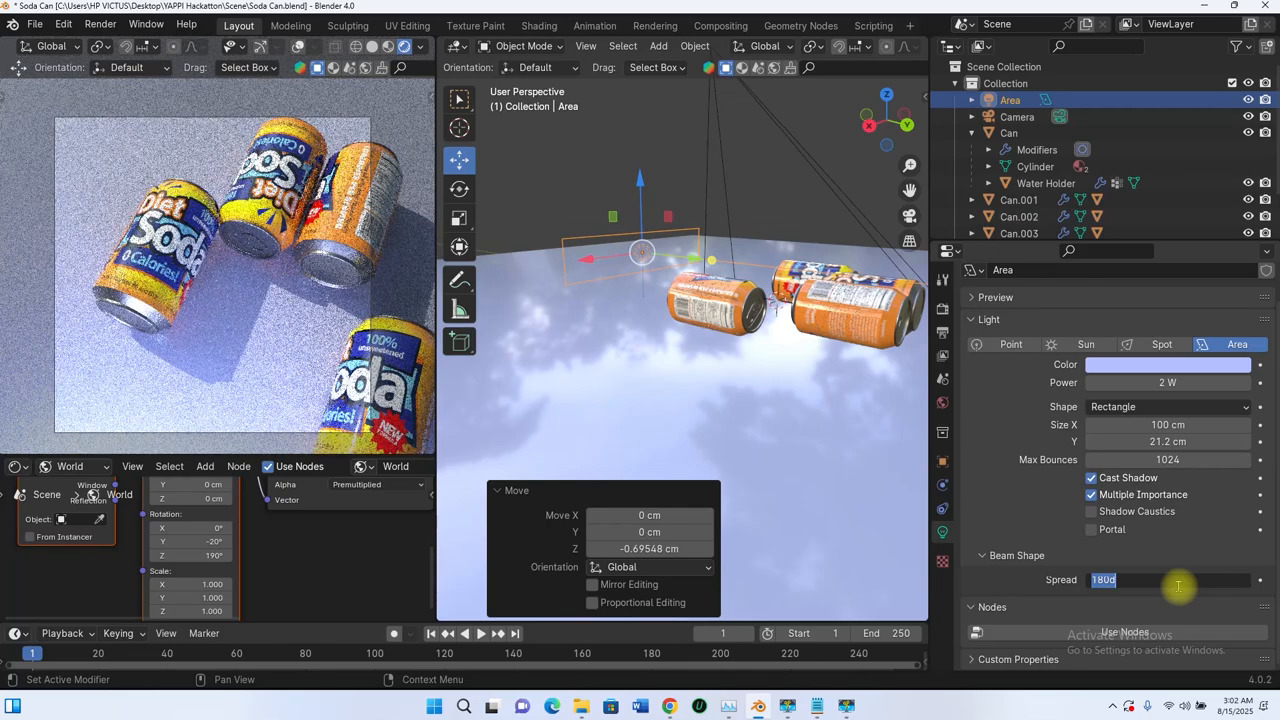
type("120")
key("Return")
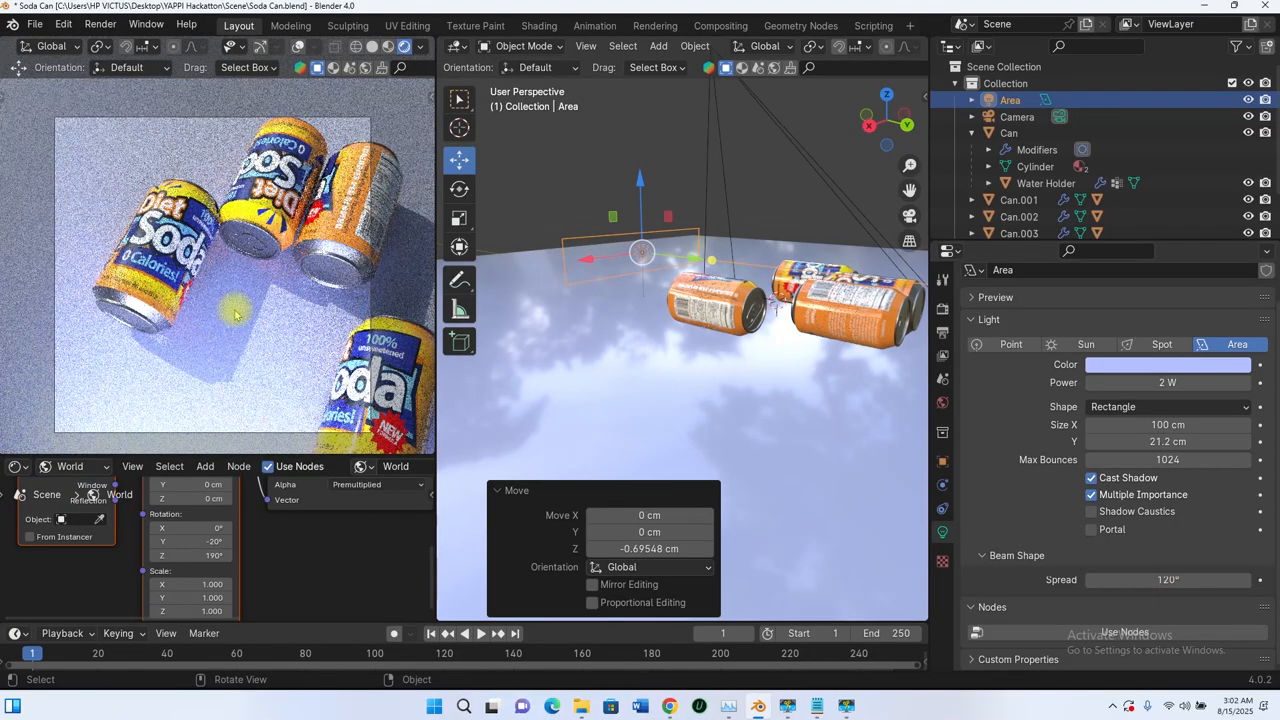
left_click(1176, 580)
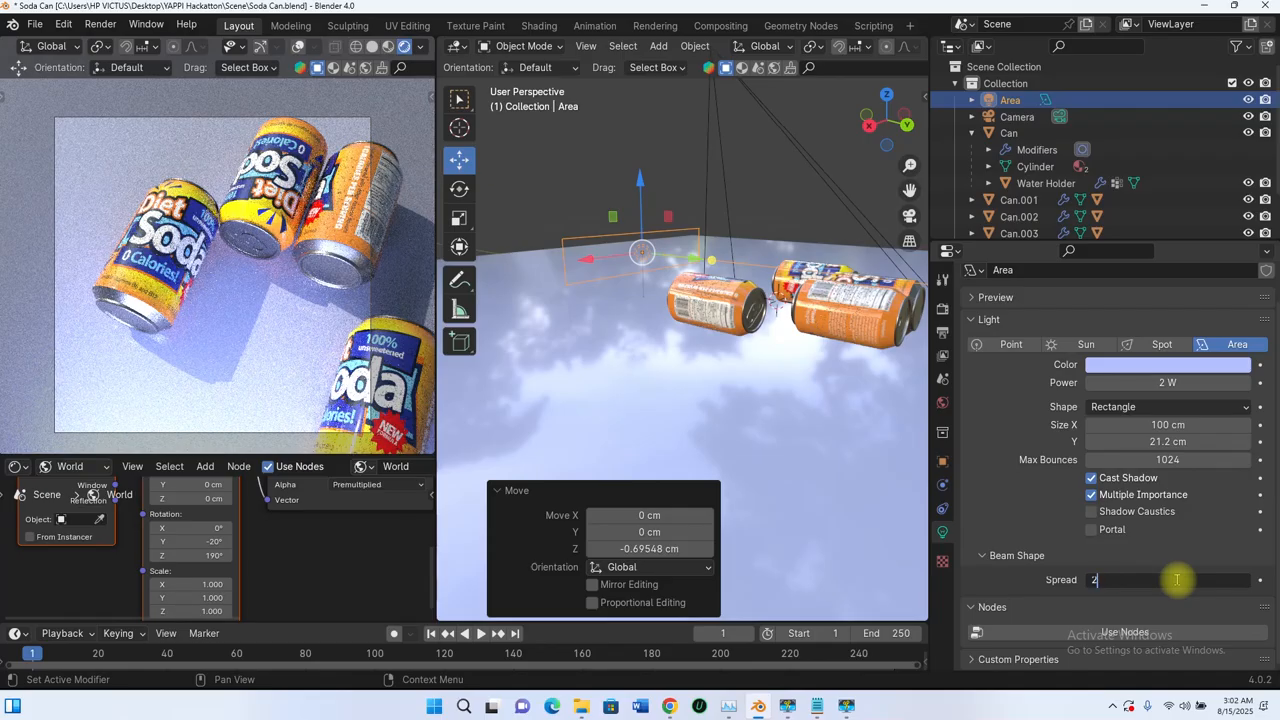
type("200")
key("Return")
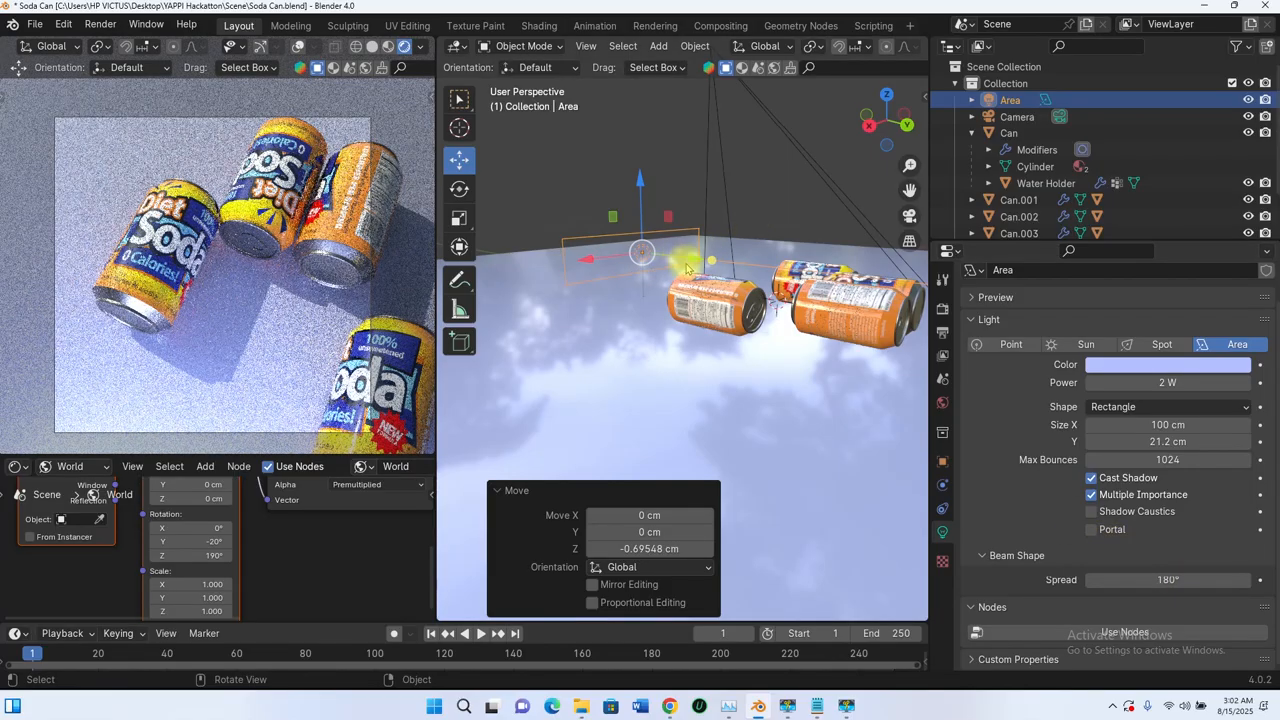
Step: Move the area light about -11.9 cm along Y, away from the cans, and toggle its visibility to compare the lighting
middle_click_drag(683, 334, 685, 394)
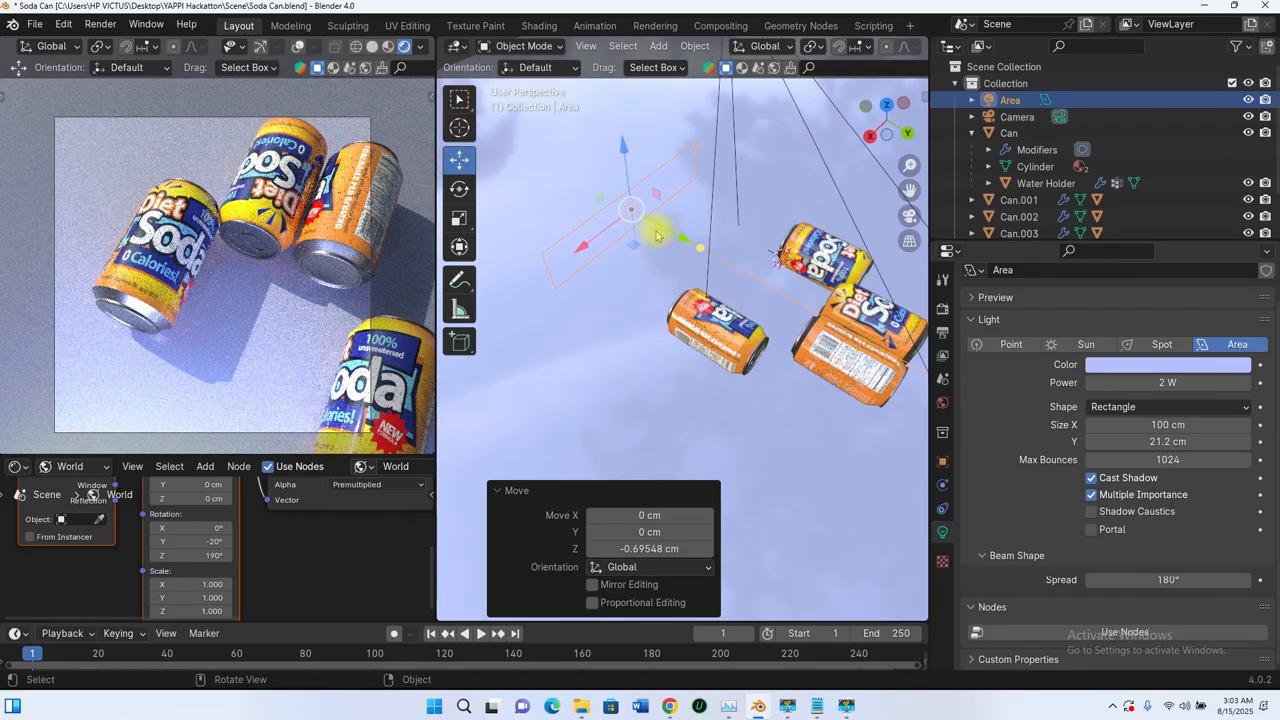
left_click_drag(657, 236, 613, 417)
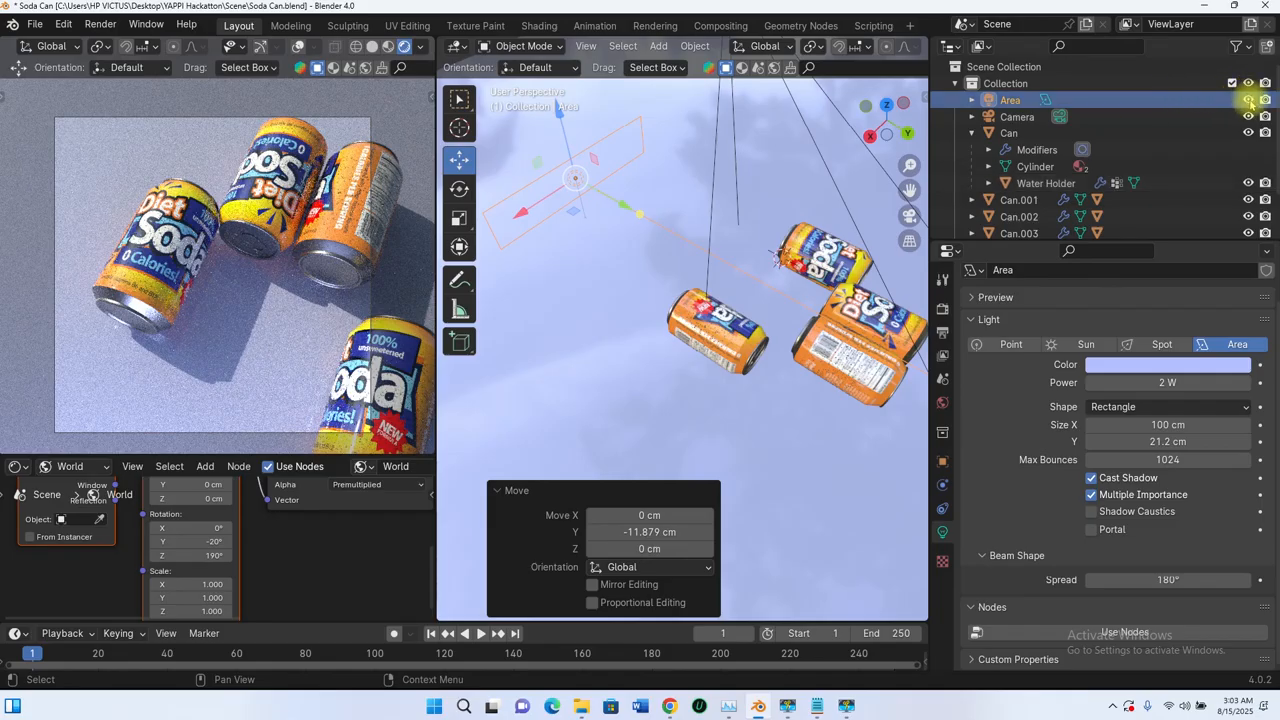
left_click(1248, 100)
left_click(1248, 100)
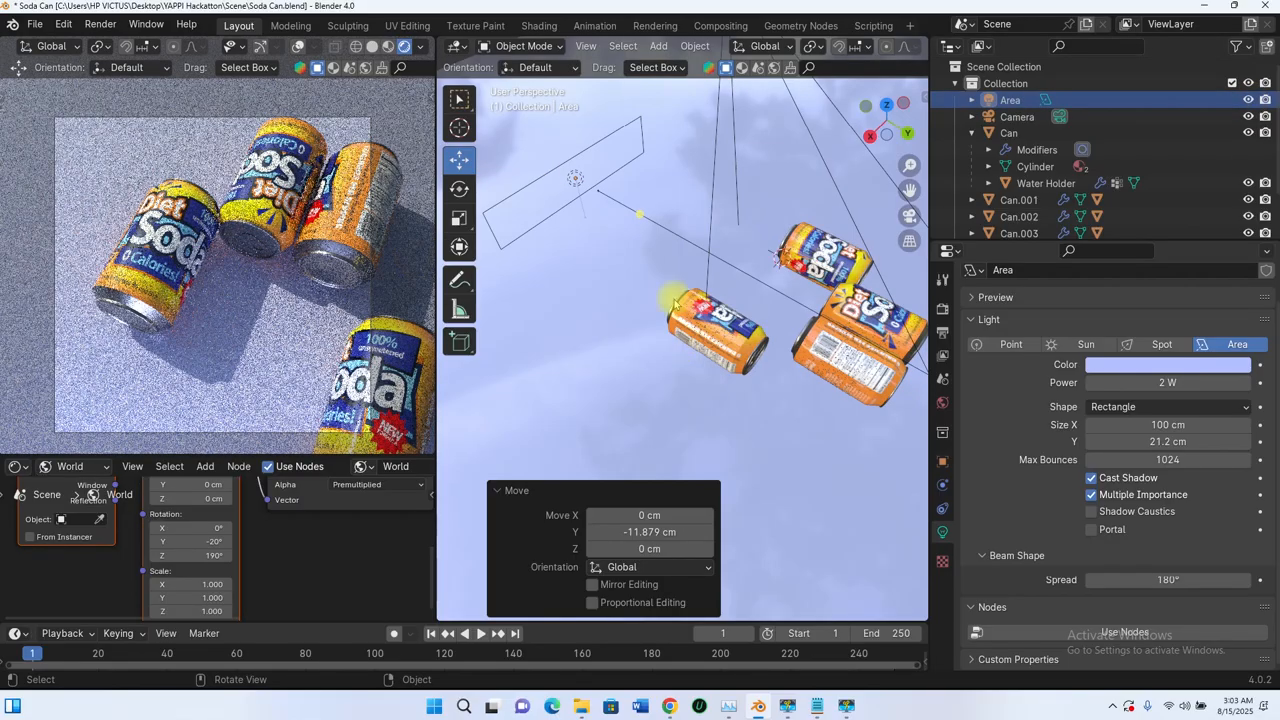
Step: Select the floor plane and lower its Floor material's base color saturation to a pale greyish lavender
middle_click_drag(826, 295, 743, 153)
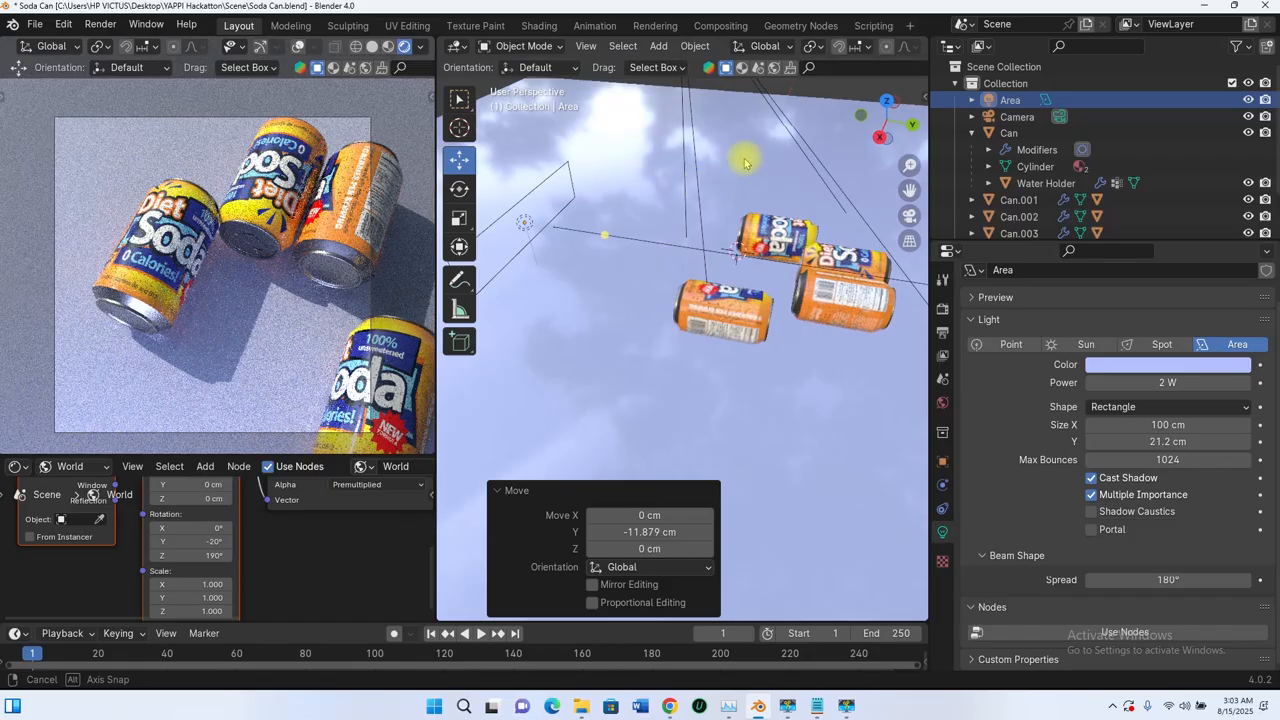
left_click(743, 153)
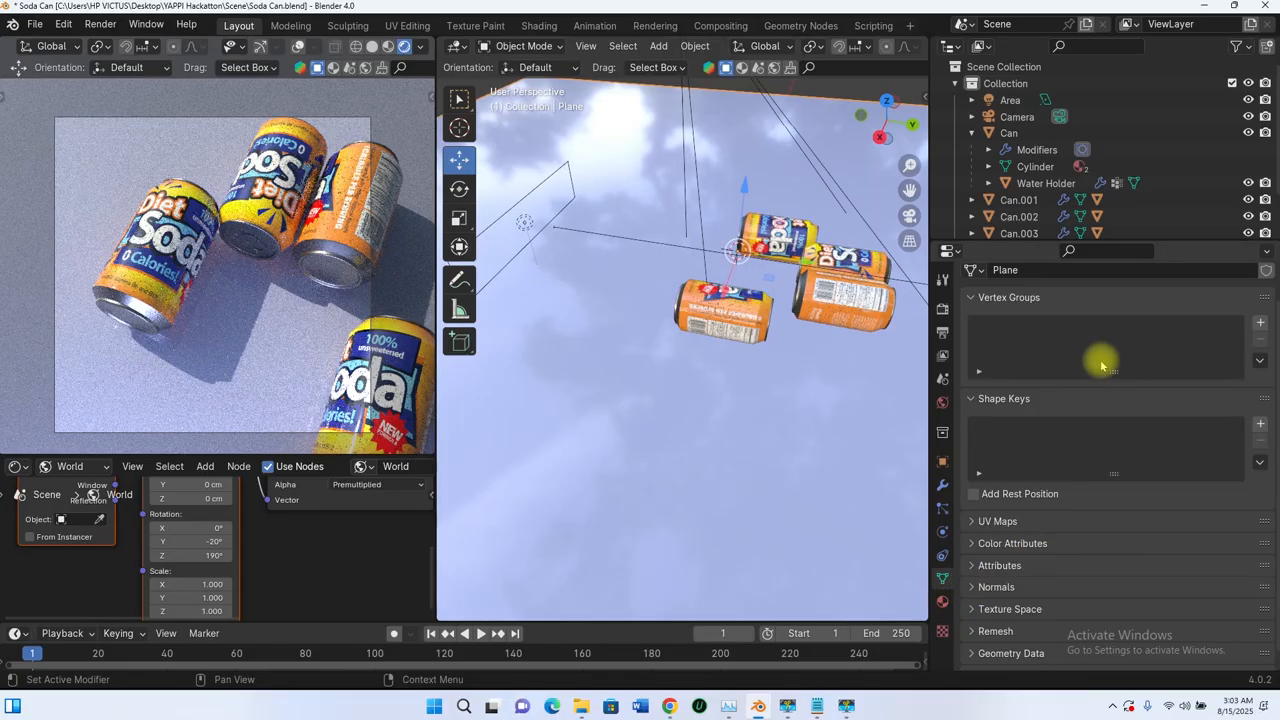
left_click(942, 601)
left_click(1163, 444)
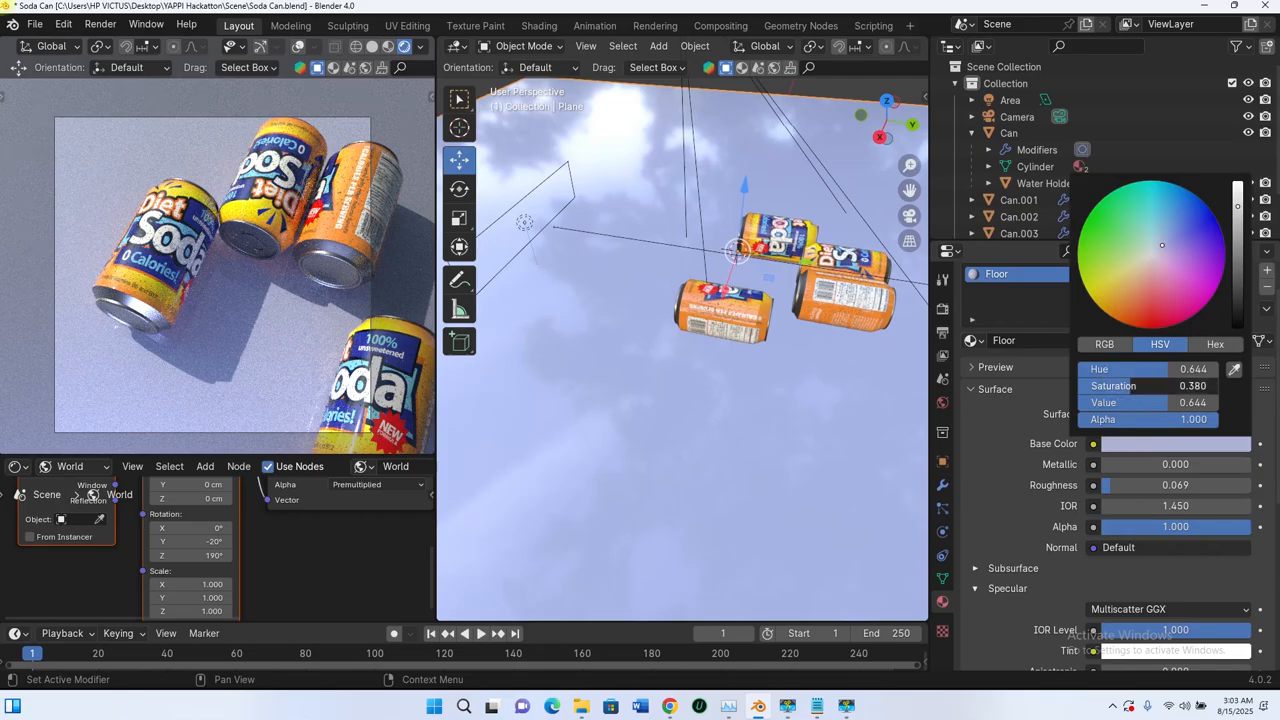
left_click_drag(1140, 386, 1134, 386)
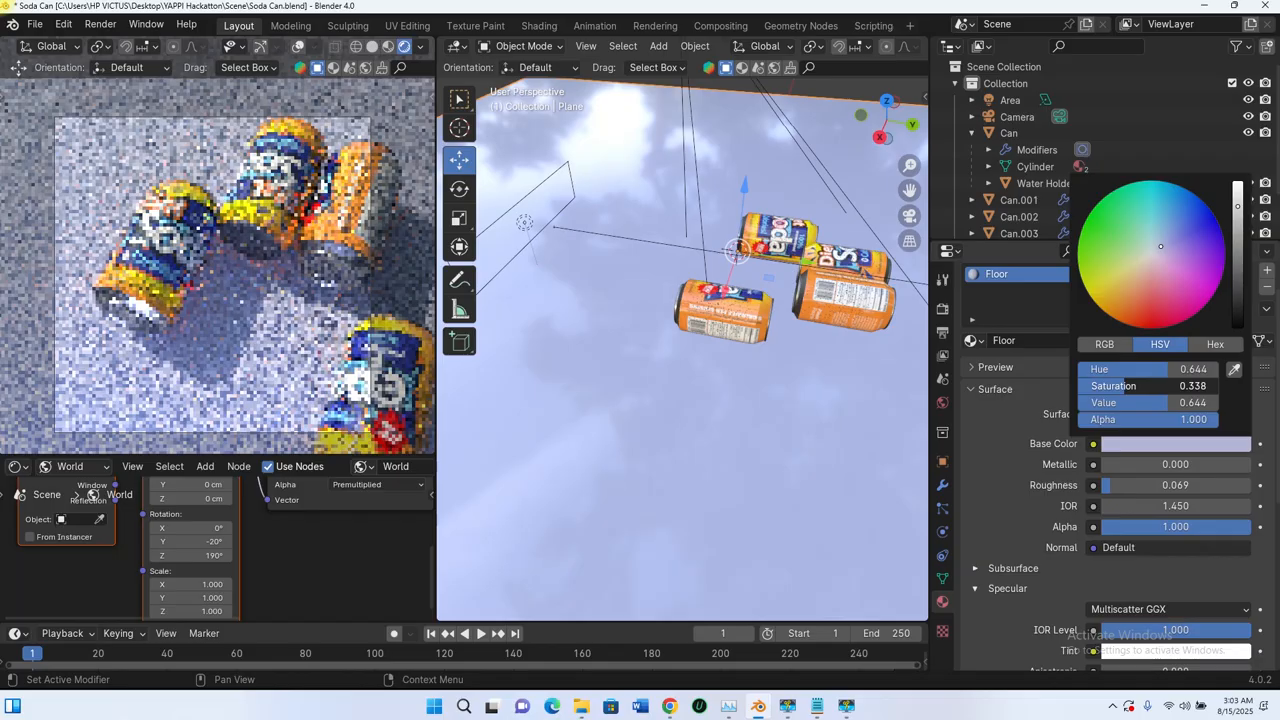
left_click_drag(1129, 386, 1123, 386)
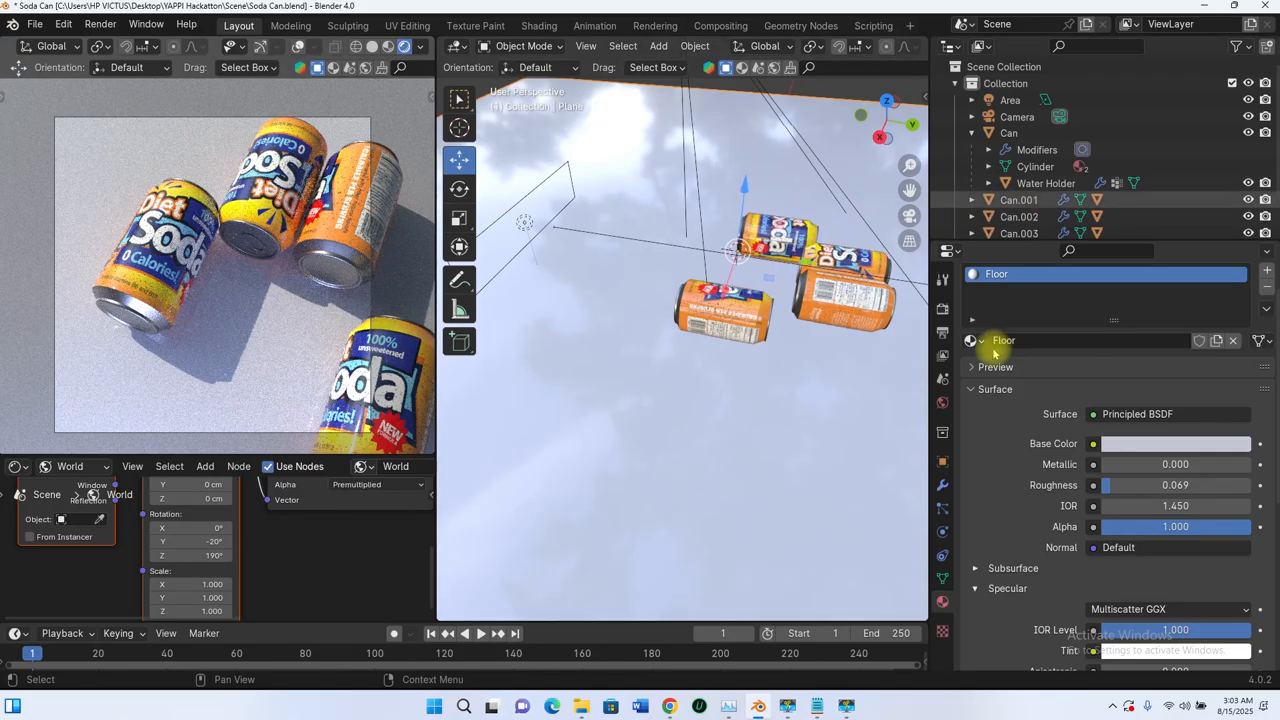
Step: Enlarge the camera preview area, select the camera, and enable its depth of field
left_click_drag(201, 452, 200, 497)
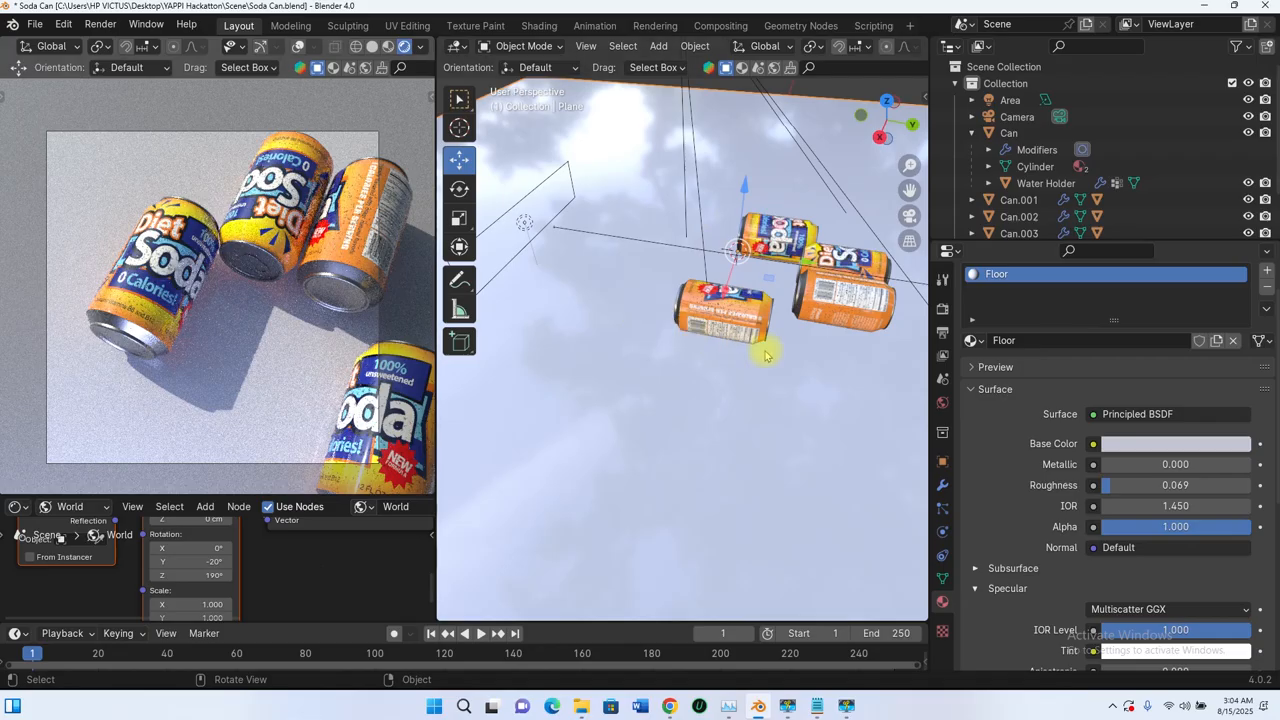
middle_click_drag(882, 381, 645, 292)
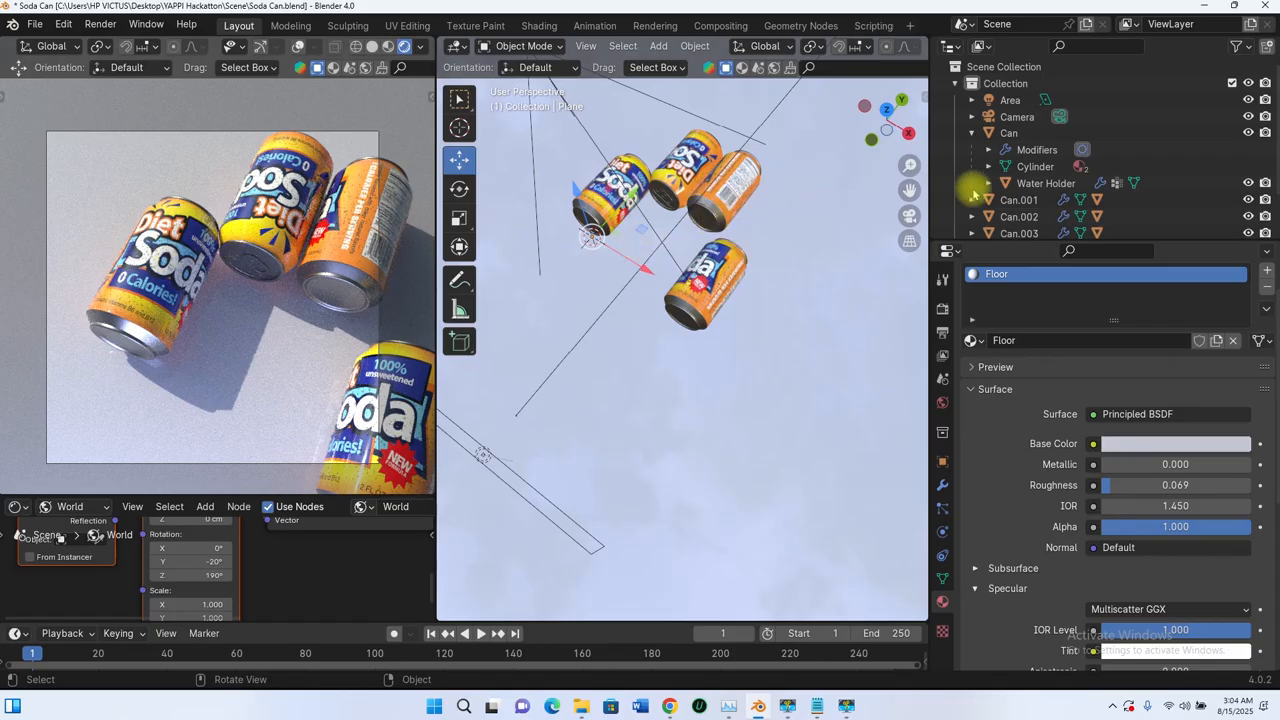
scroll(600, 206, "down", 2)
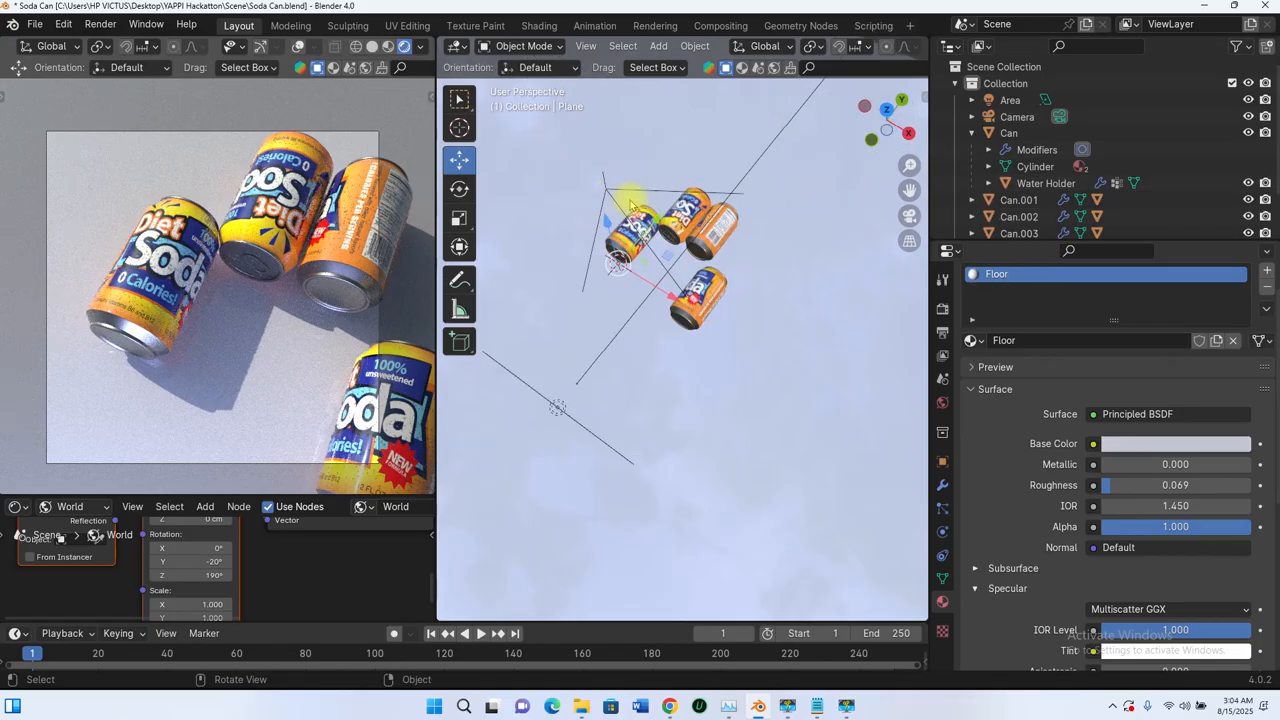
left_click(606, 192)
middle_click_drag(606, 192, 714, 249)
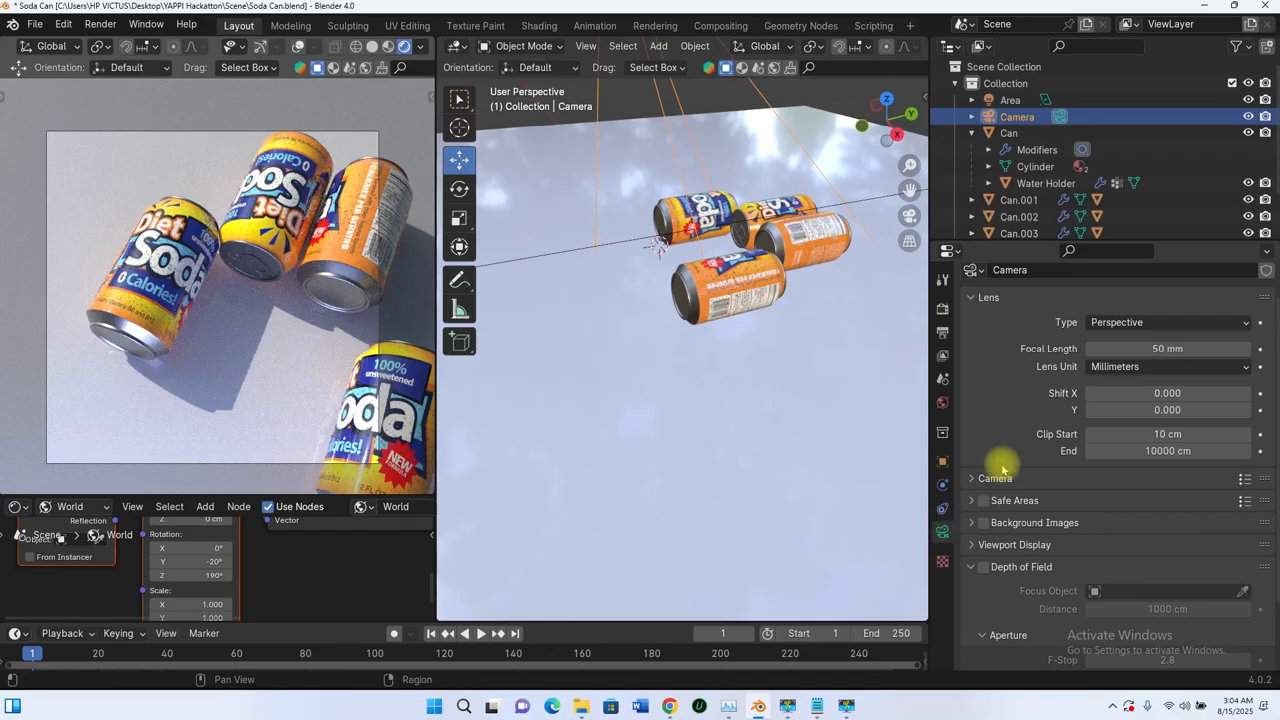
scroll(1018, 427, "up", 1)
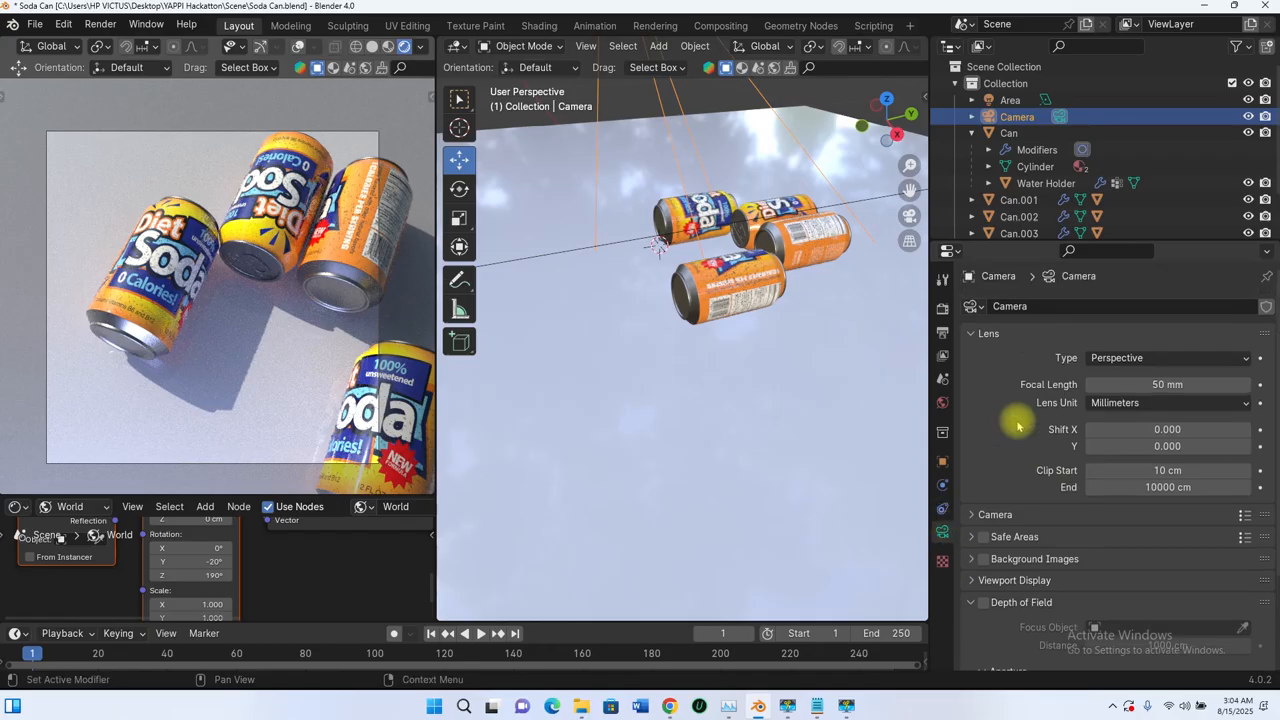
scroll(1008, 434, "down", 3)
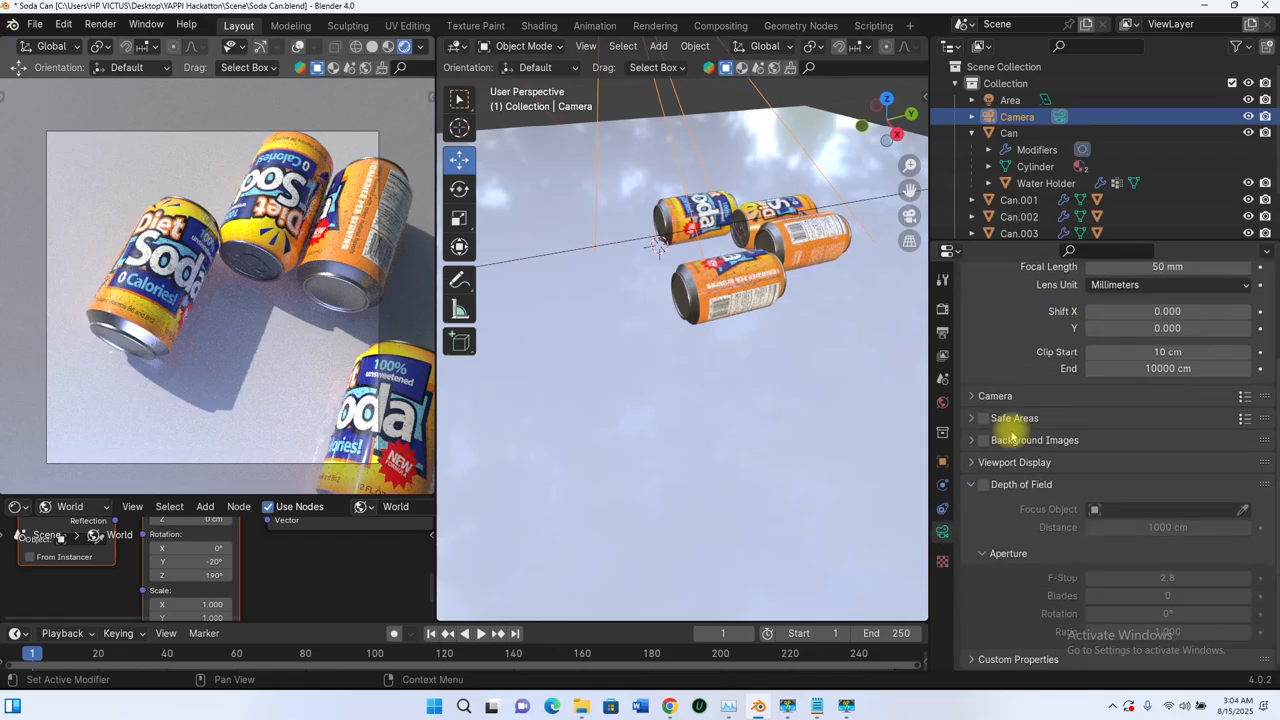
scroll(1011, 437, "up", 2)
scroll(1000, 455, "down", 2)
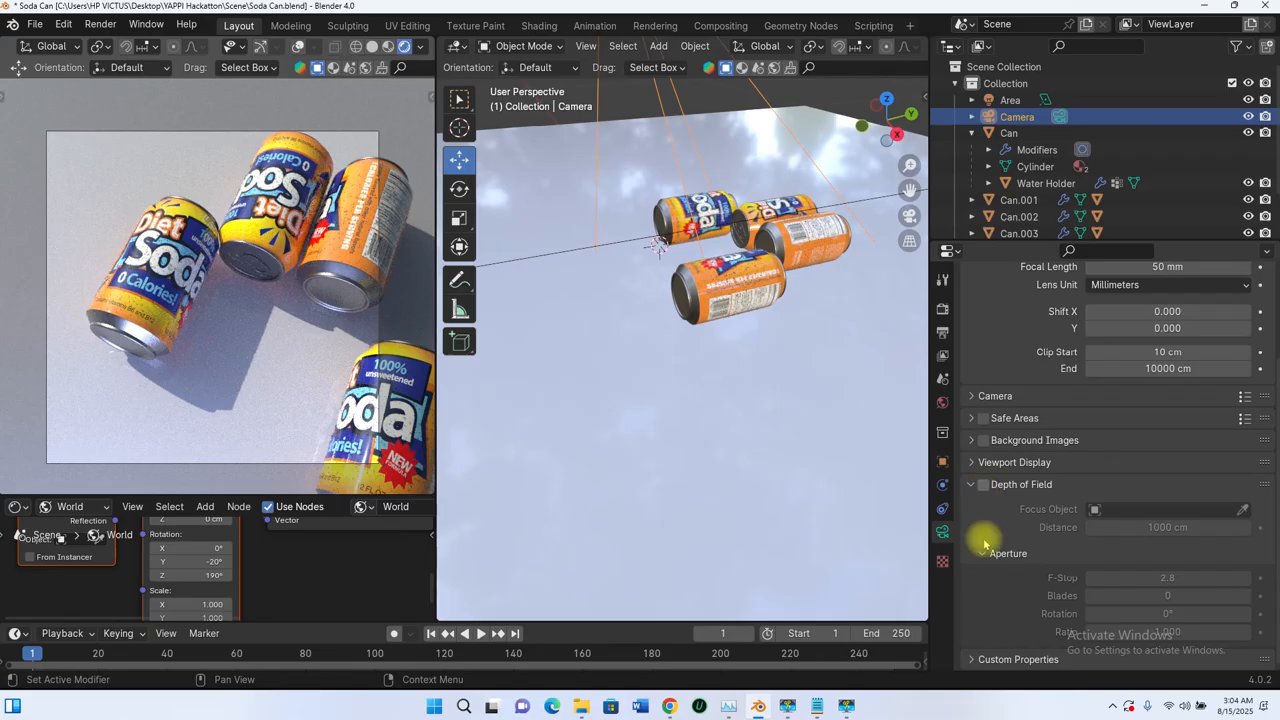
left_click(983, 485)
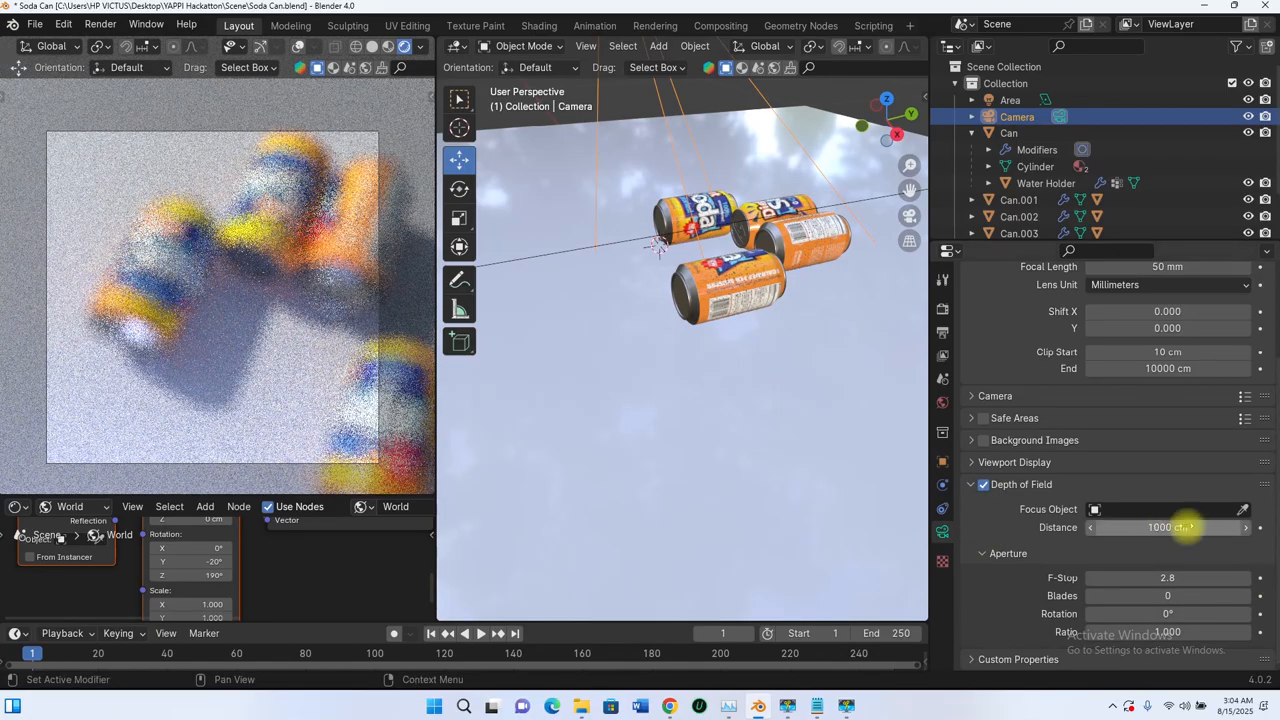
Step: Reduce the camera's depth-of-field focus distance, trying 418 cm and 50 cm
left_click_drag(1168, 528, 1111, 528)
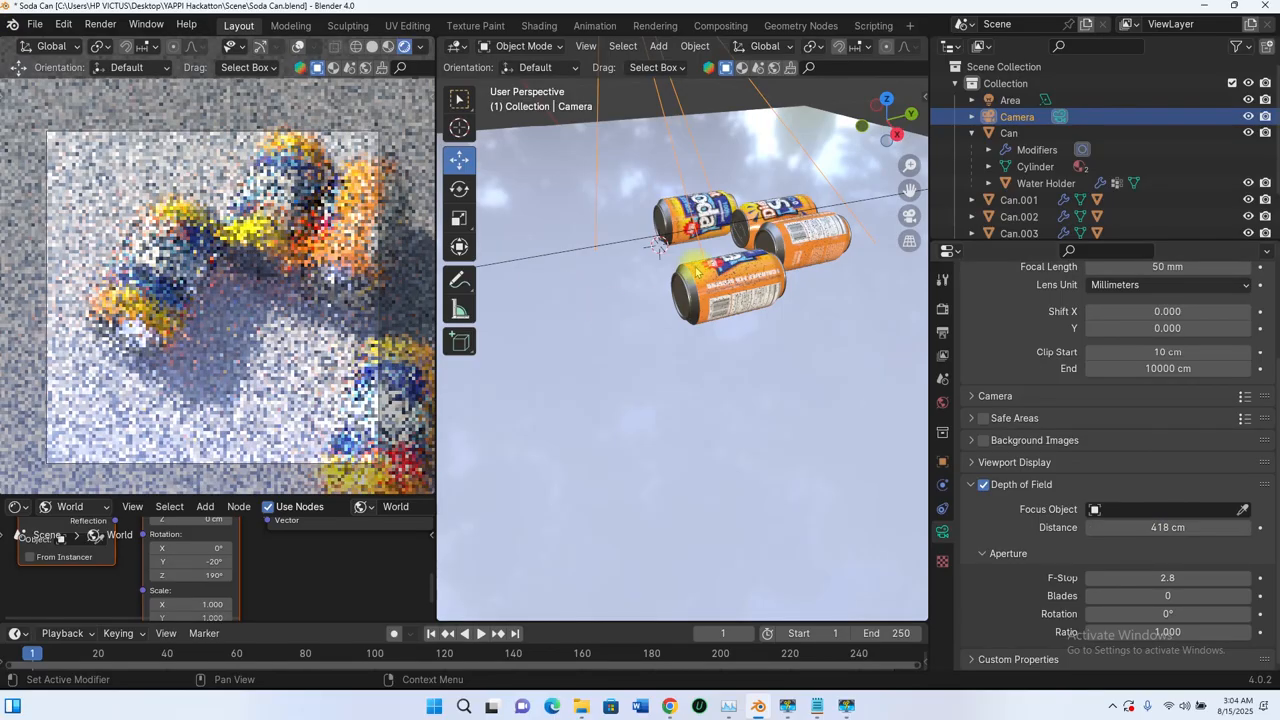
middle_click_drag(704, 220, 709, 256)
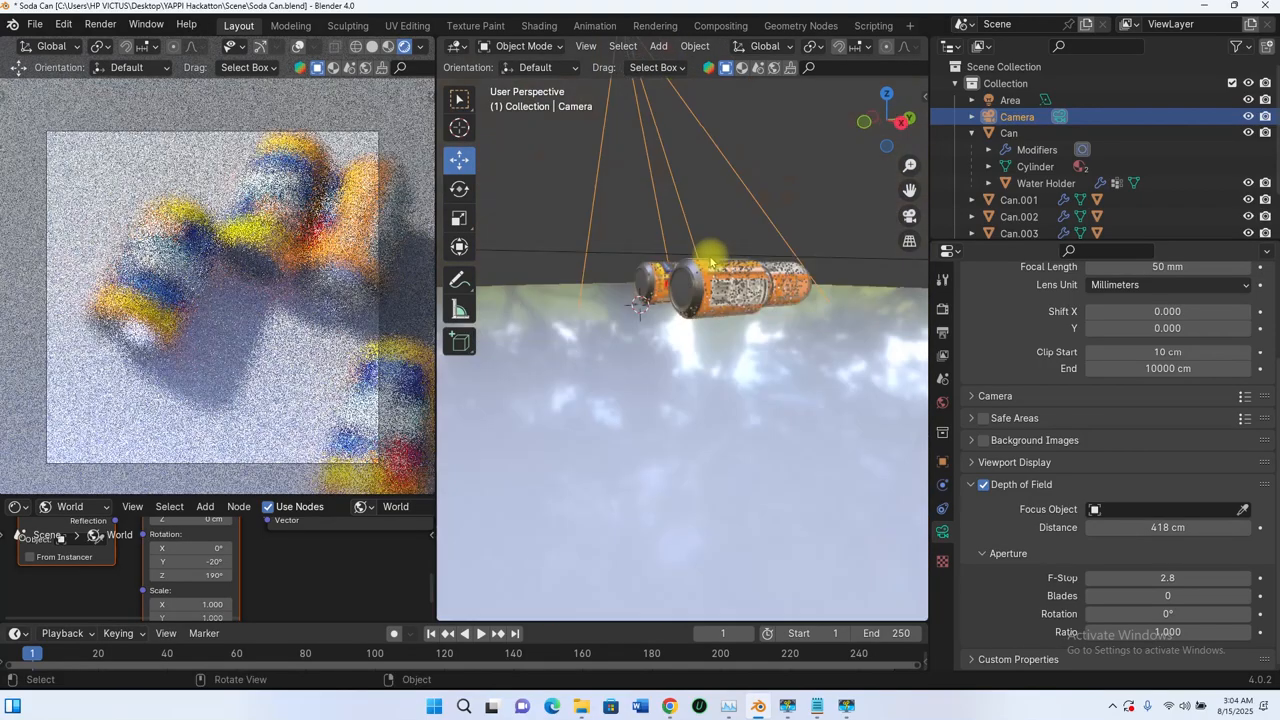
scroll(723, 312, "down", 6)
middle_click_drag(720, 308, 719, 298)
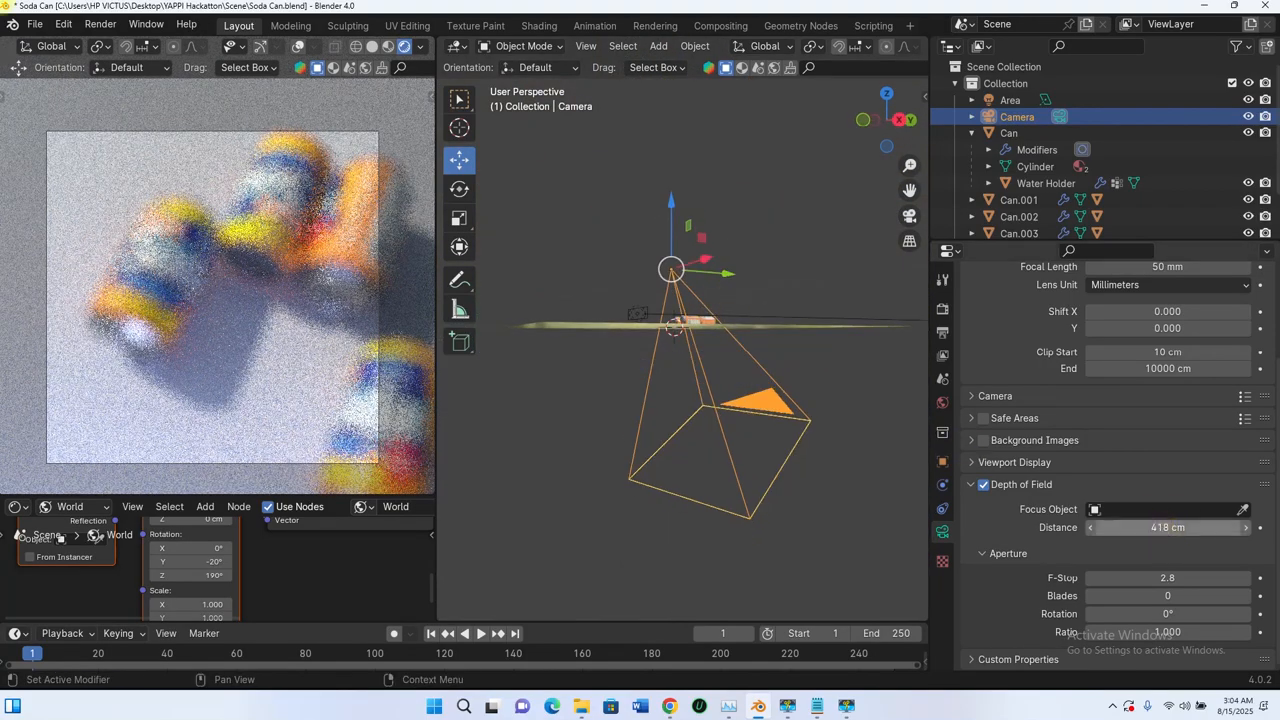
left_click(1172, 527)
type("50")
key("Return")
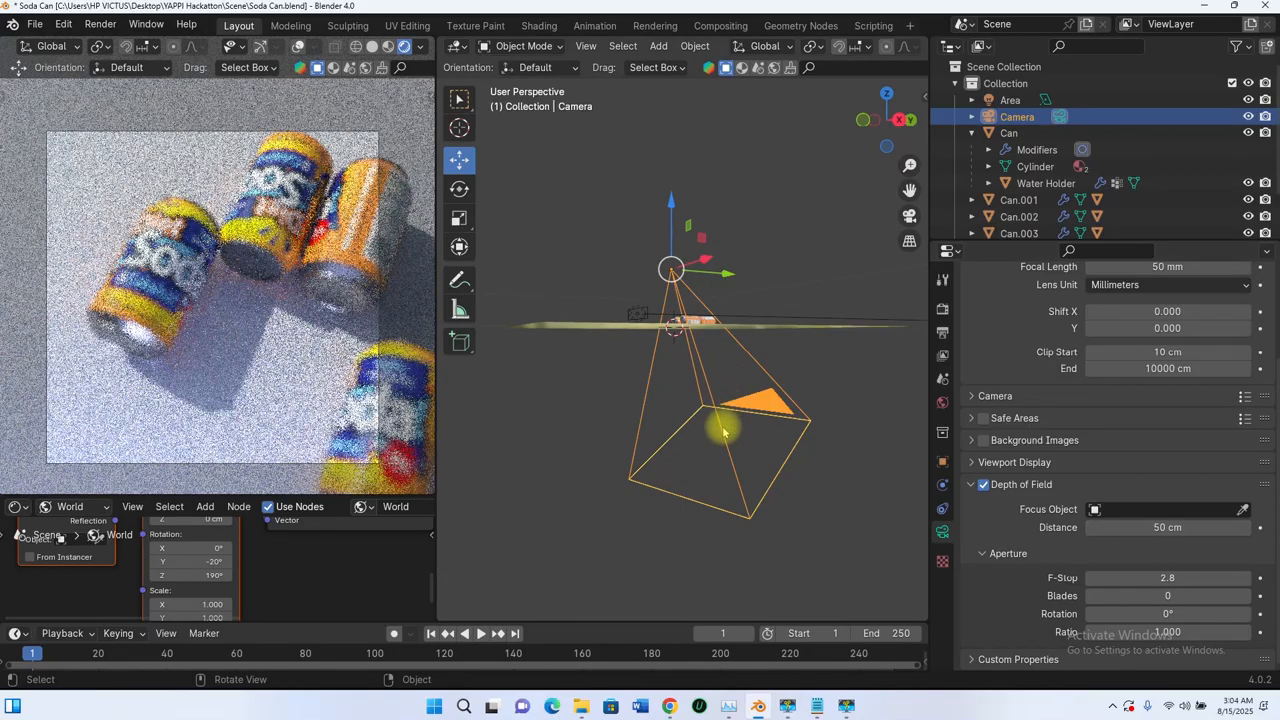
Step: Set the camera's depth-of-field focus distance to 10 cm
middle_click_drag(723, 430, 726, 433)
scroll(713, 316, "up", 4)
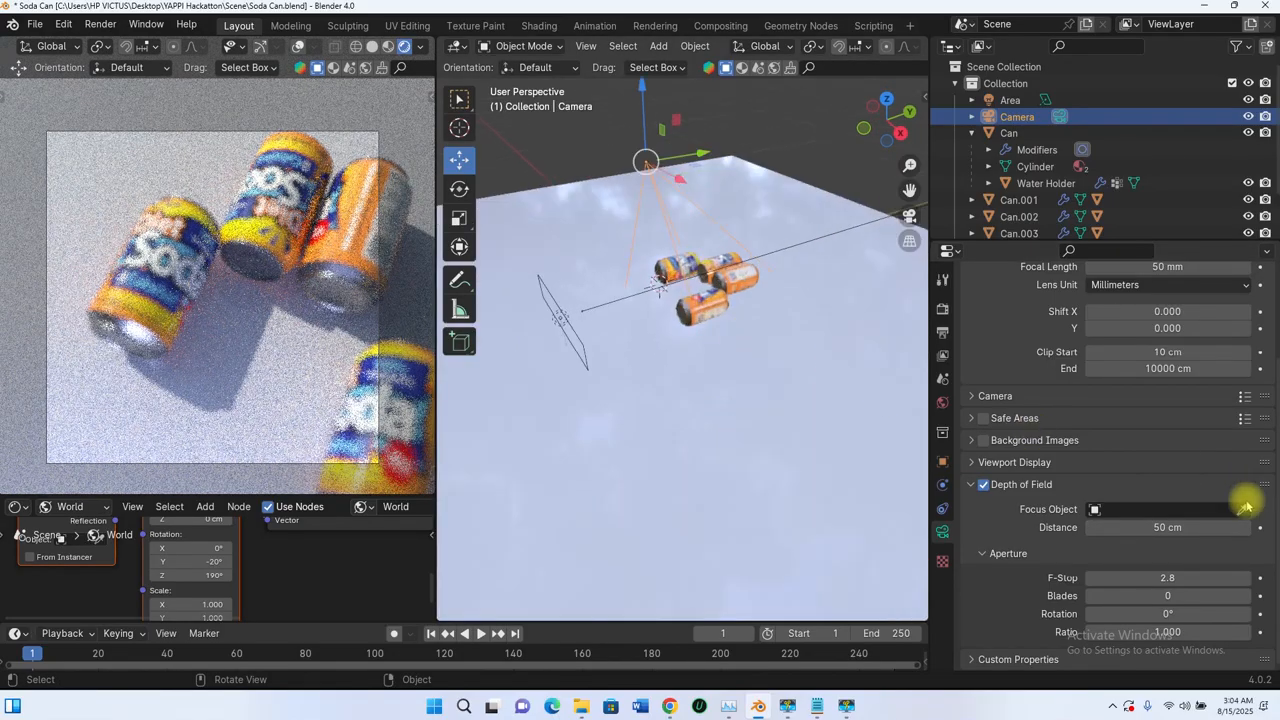
left_click(1165, 528)
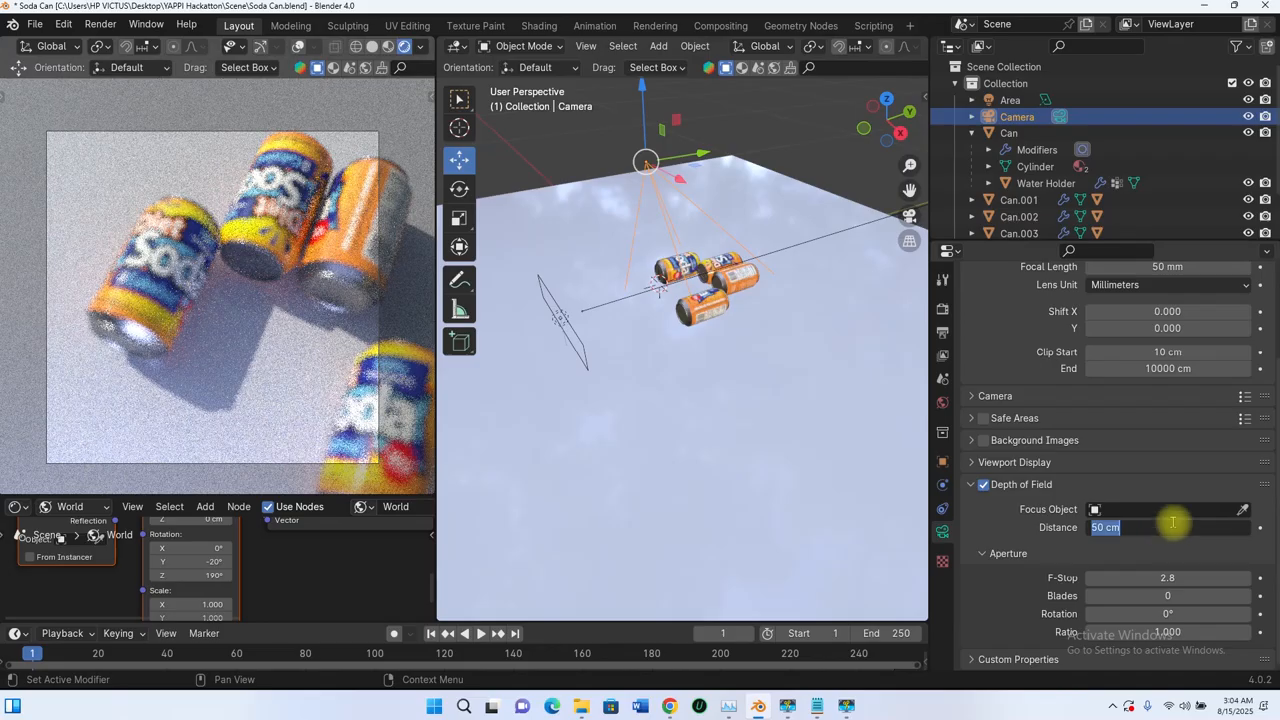
type("10")
key("Return")
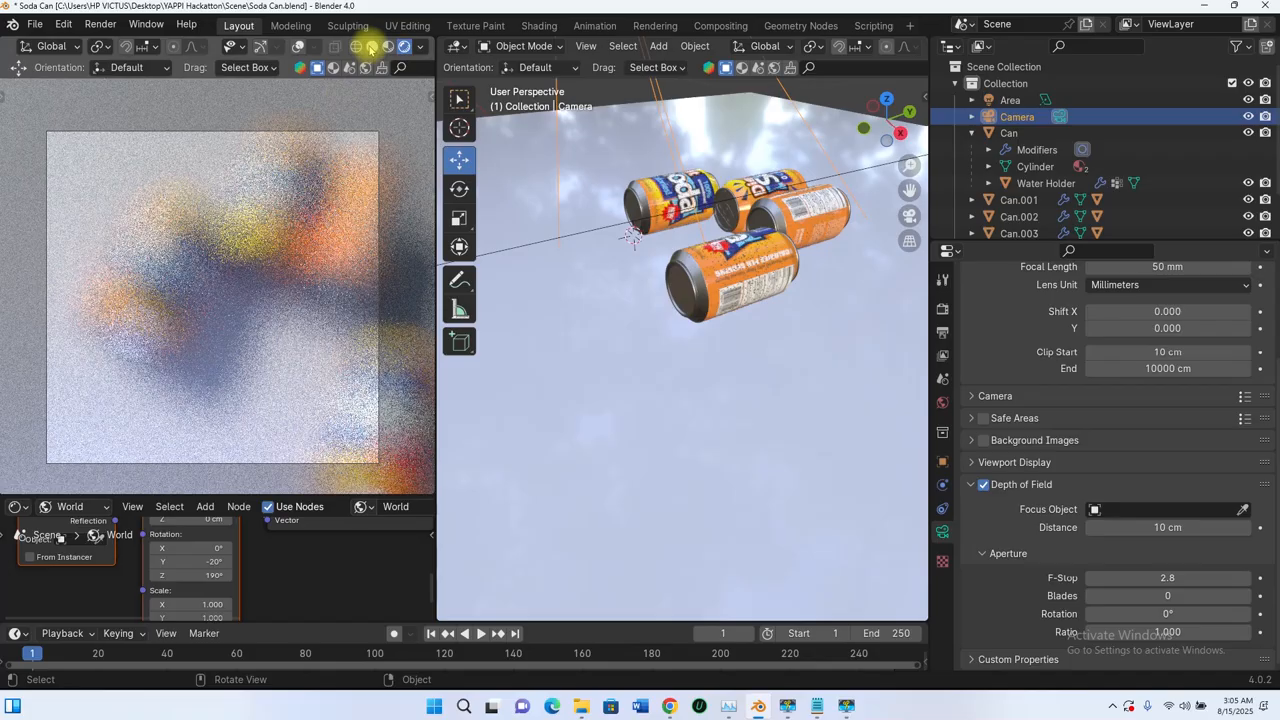
Step: With the camera viewport in solid shading, add a cube at the world origin and scale it to about 0.093
left_click(372, 46)
mouse_move(767, 235)
middle_mouse_down()
mouse_move(797, 272)
mouse_move(623, 194)
middle_mouse_up()
key("shift+a")
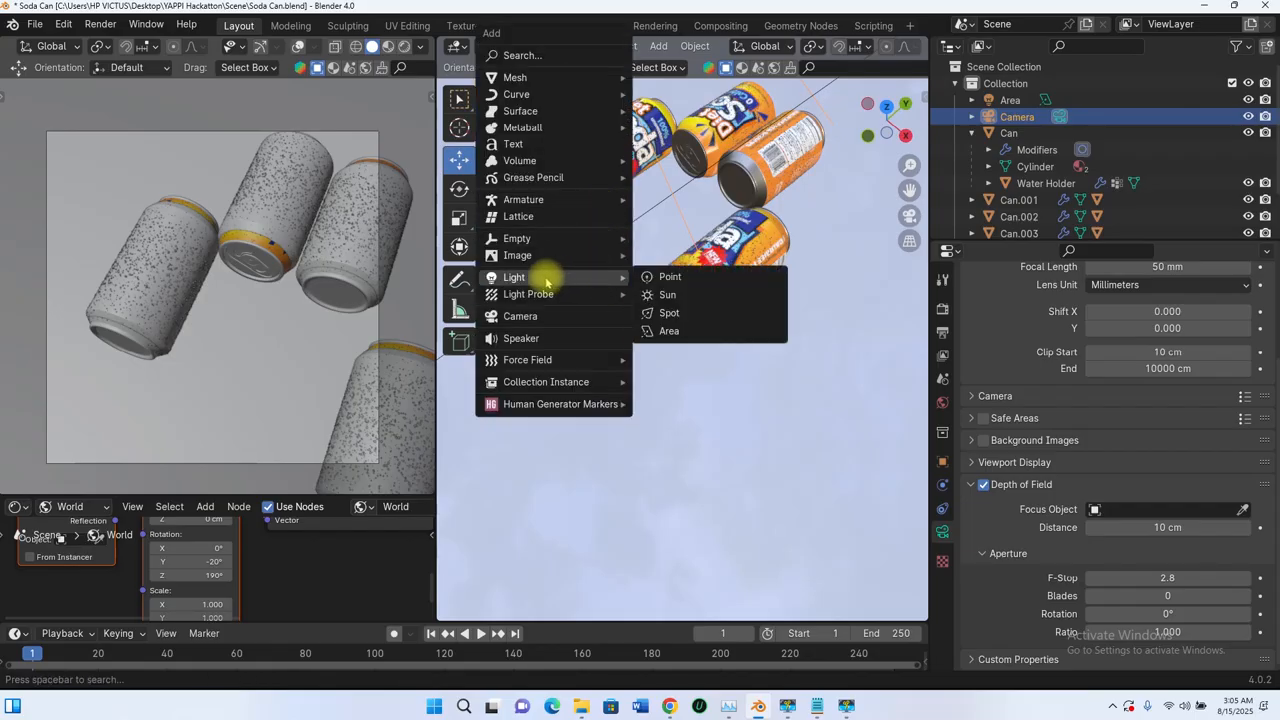
mouse_move(525, 78)
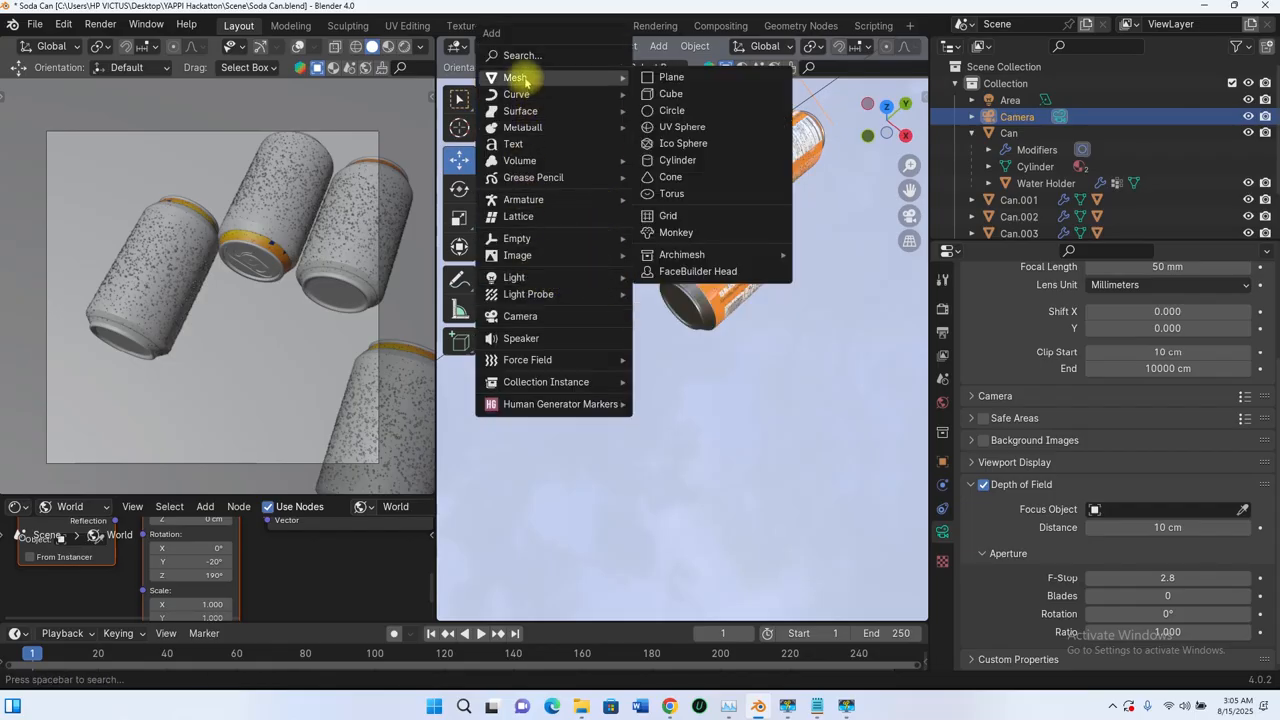
left_click(672, 93)
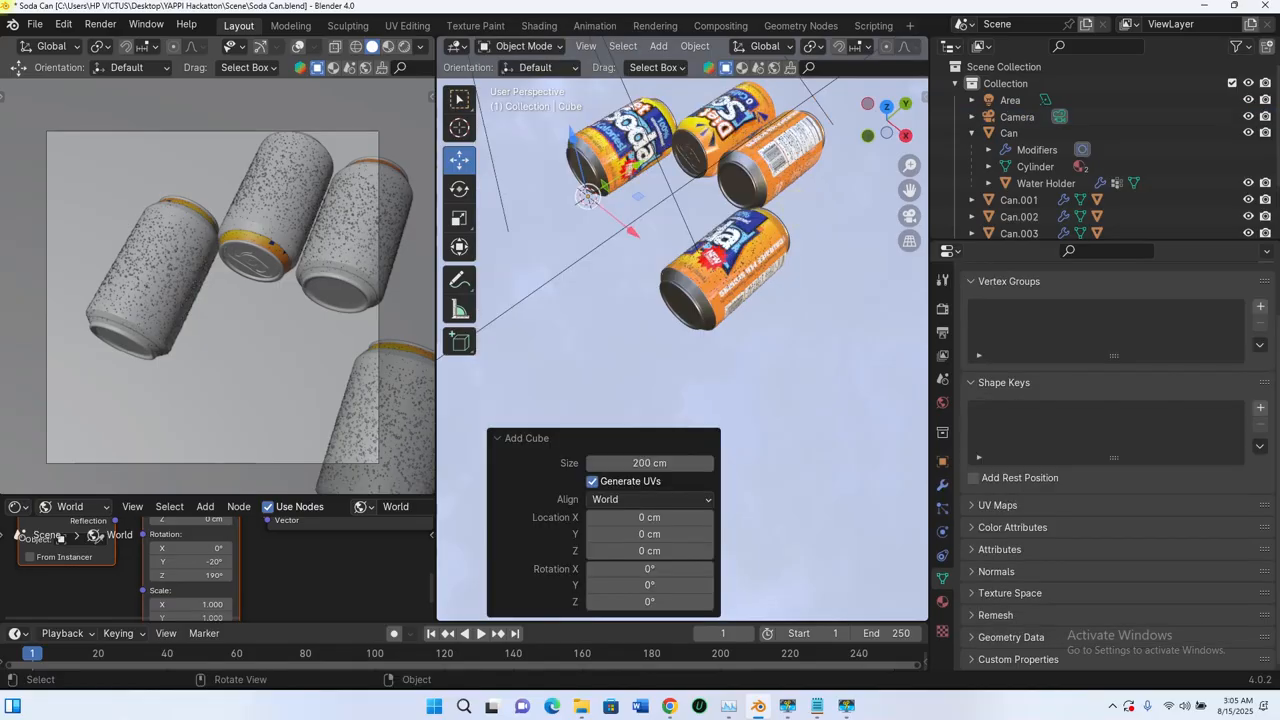
key("s")
left_click(610, 194)
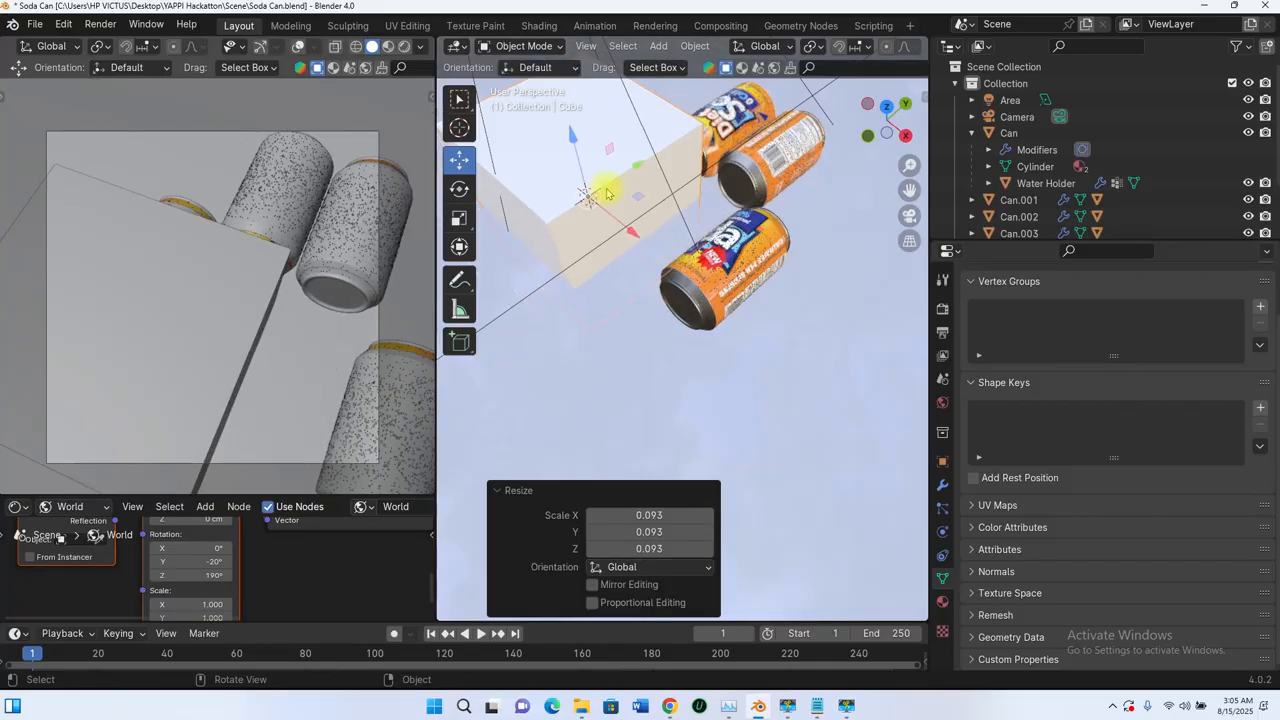
Step: Scale the cube down by a factor of 0.036 and raise it about 7.5 cm along Z
key("s")
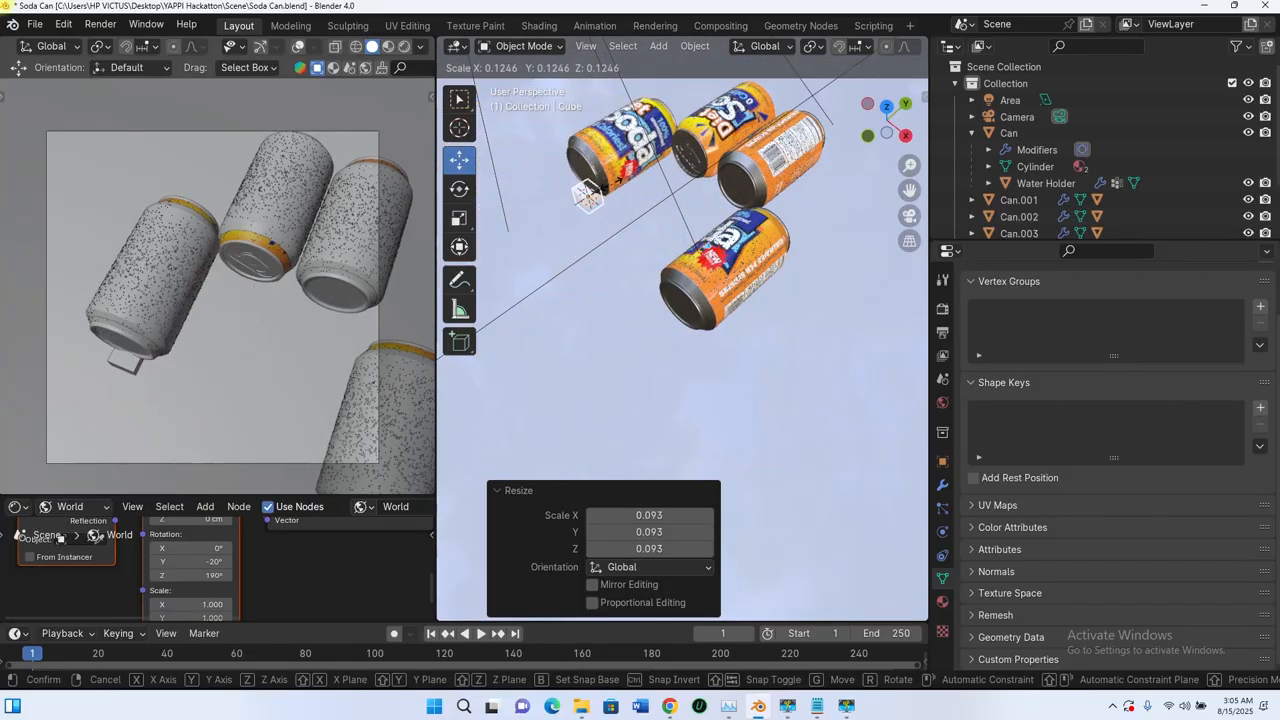
left_click(587, 196)
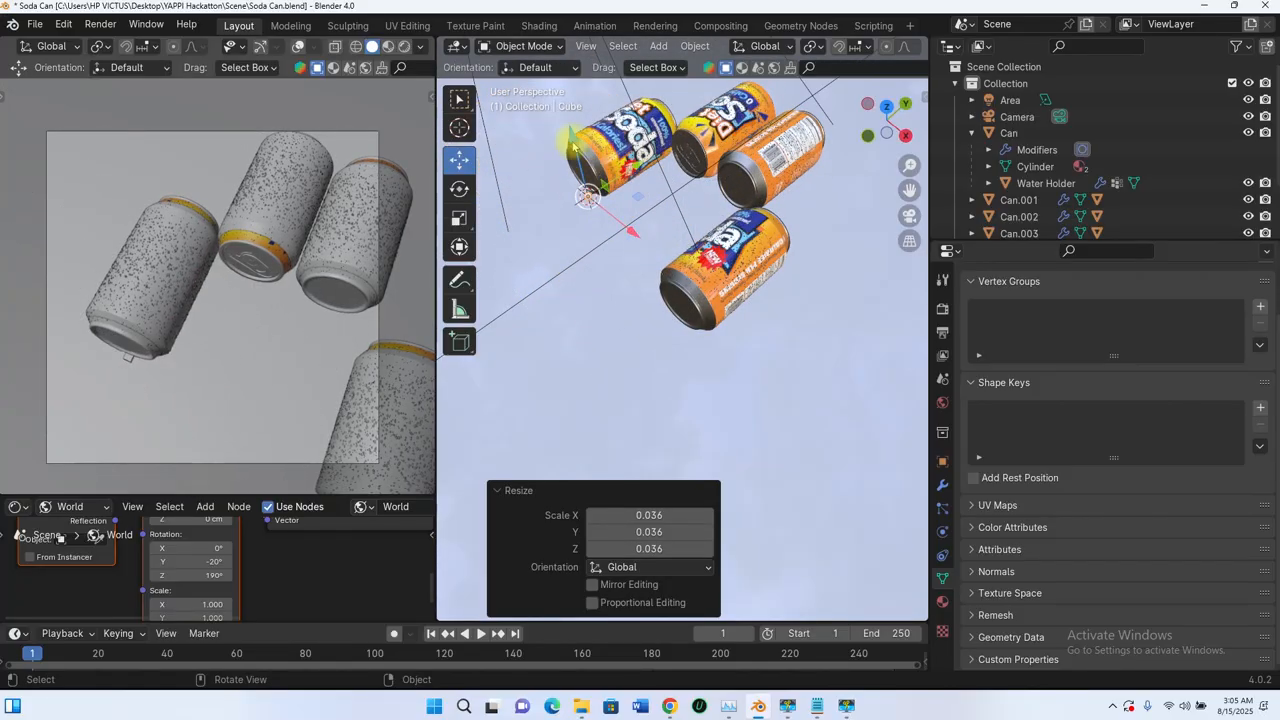
key("g")
key("z")
left_click(602, 141)
Step: In the right orthographic view, move the small cube about 3.8 cm along Y and lower it about 0.62 cm towards the can's surface
middle_click_drag(622, 143, 550, 98)
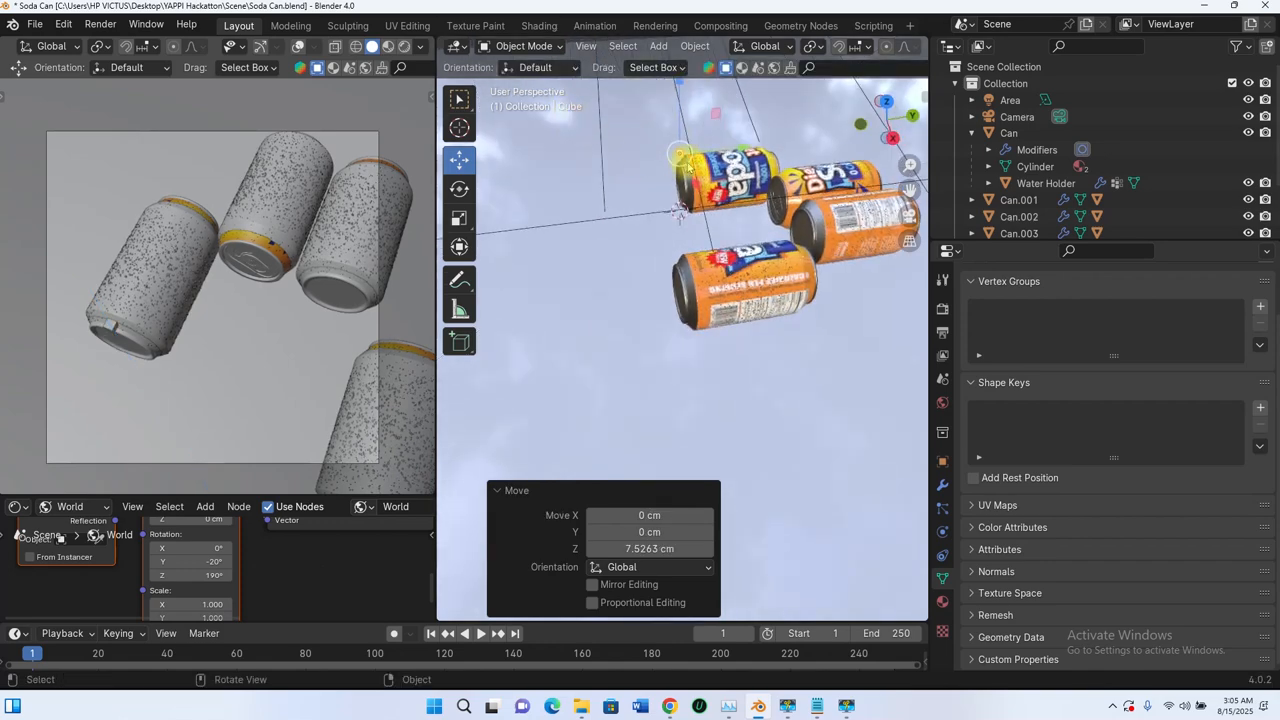
middle_click_drag(738, 162, 716, 217, "shift")
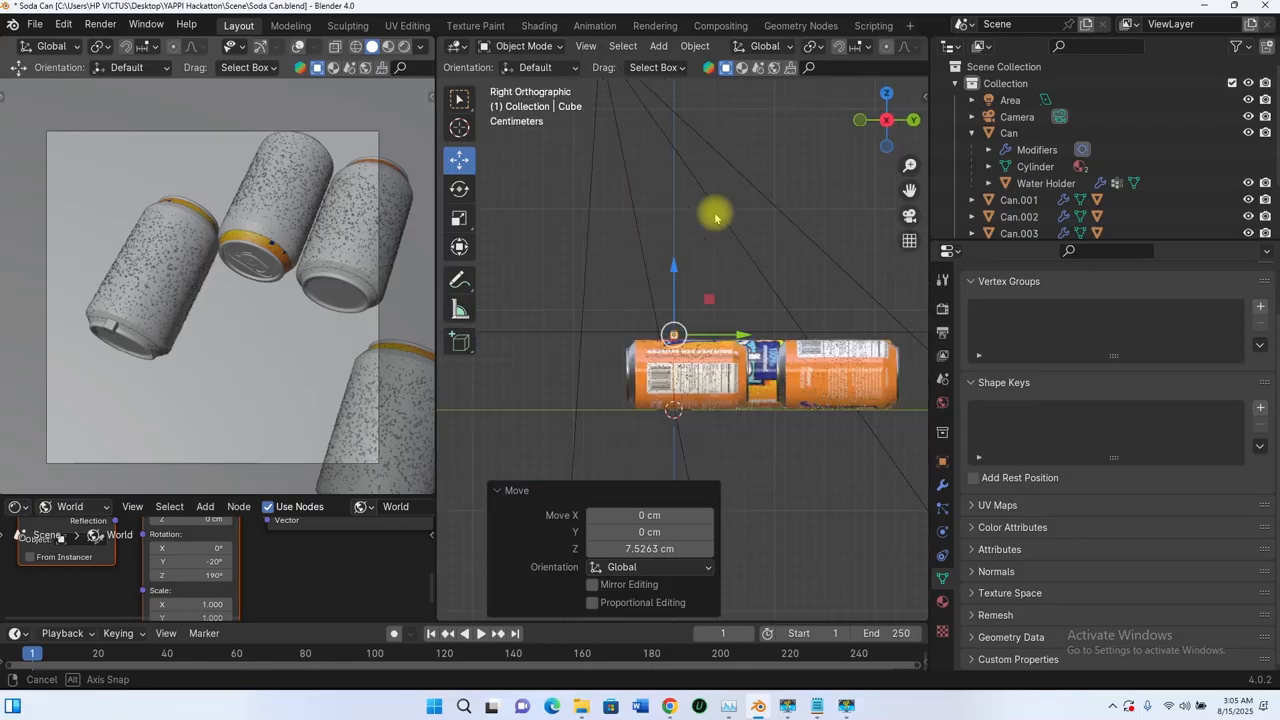
scroll(729, 340, "up", 6)
left_click_drag(730, 342, 809, 319)
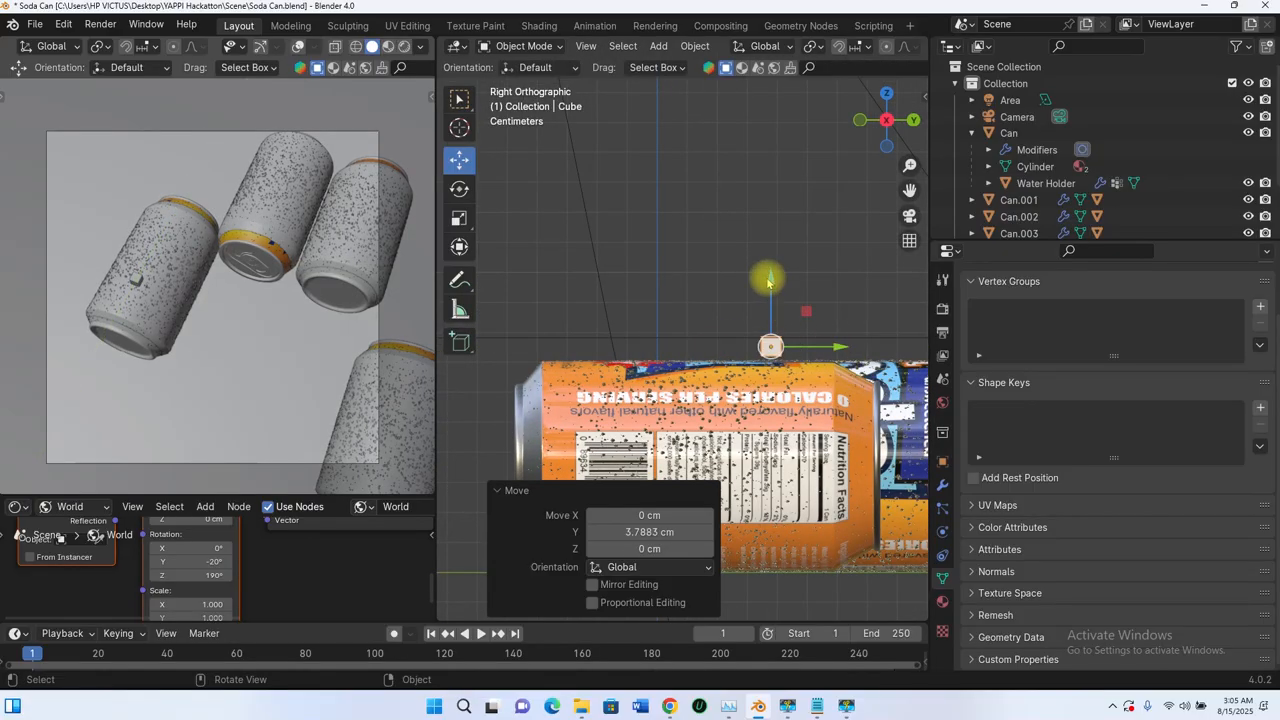
left_click_drag(773, 285, 780, 303)
Step: Shrink the cube on the first can by a factor of 0.52
middle_click_drag(800, 349, 866, 407)
scroll(622, 230, "up", 1)
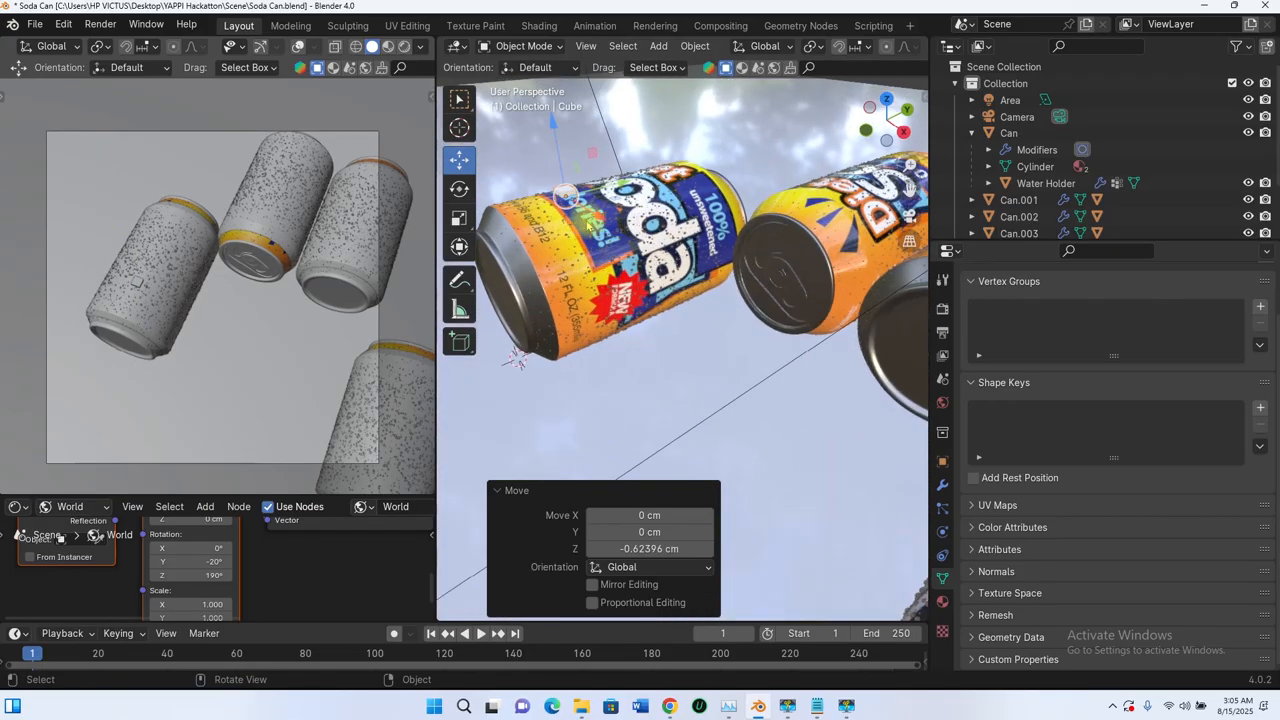
middle_click_drag(586, 222, 684, 310, "shift")
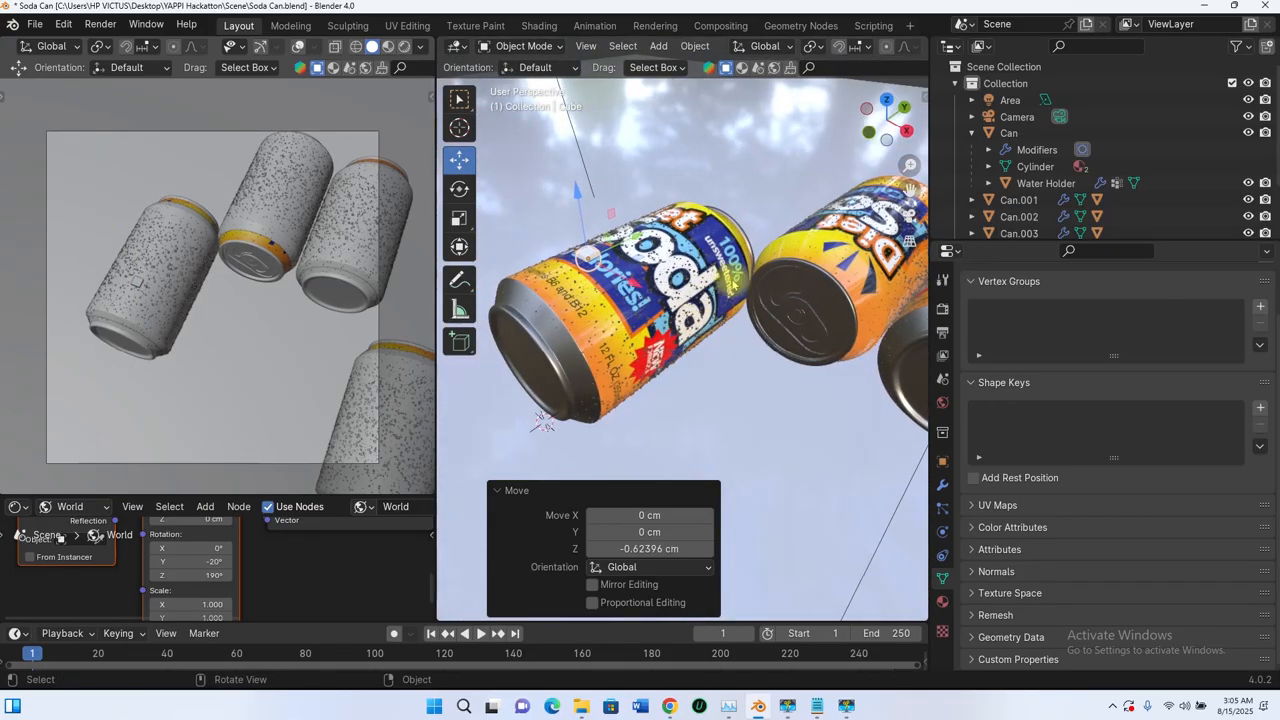
key("s")
left_click(663, 277)
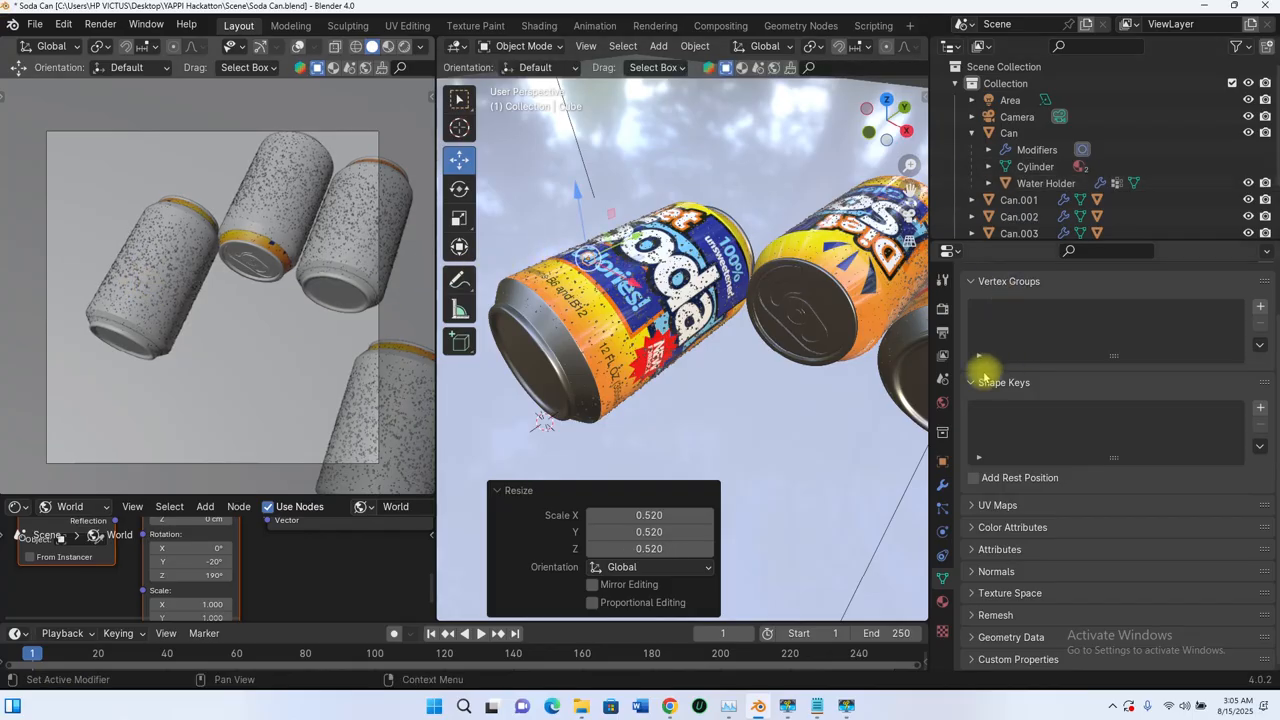
Step: Assign the existing Water Holder material to the small cube and rename the cube Focus
left_click(941, 600)
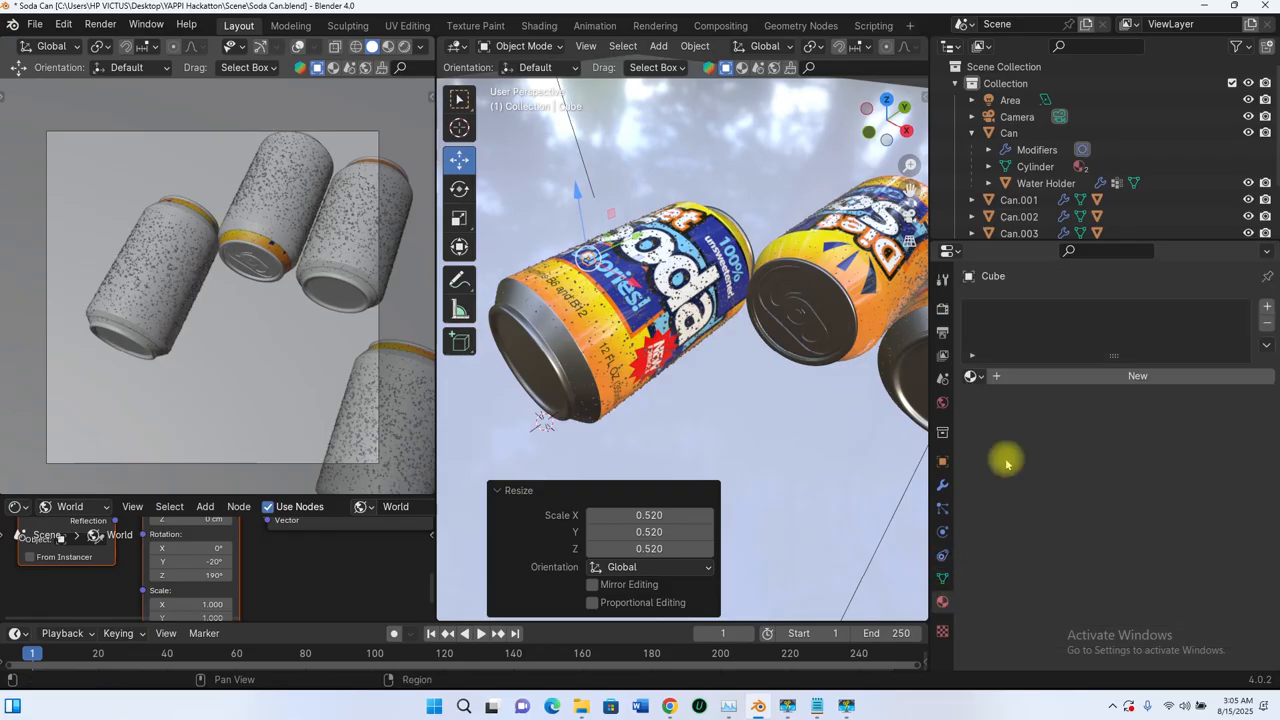
left_click(970, 376)
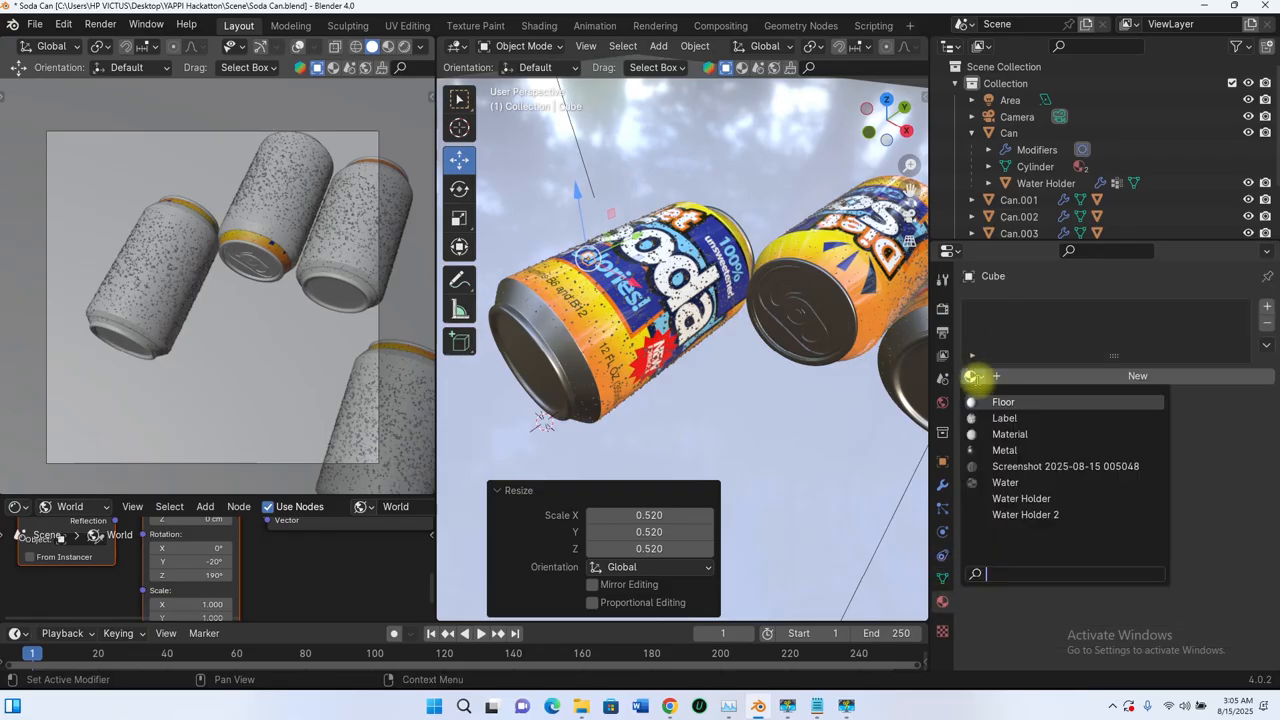
left_click(1021, 498)
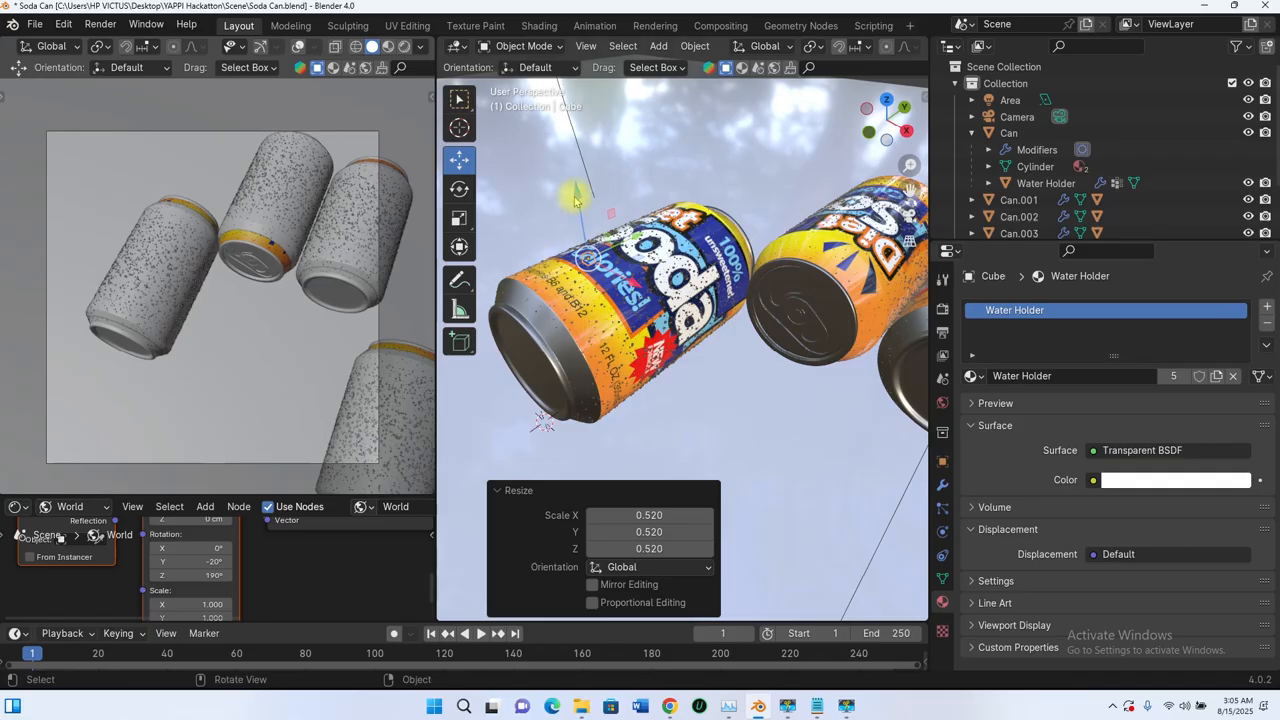
scroll(1060, 150, "down", 3)
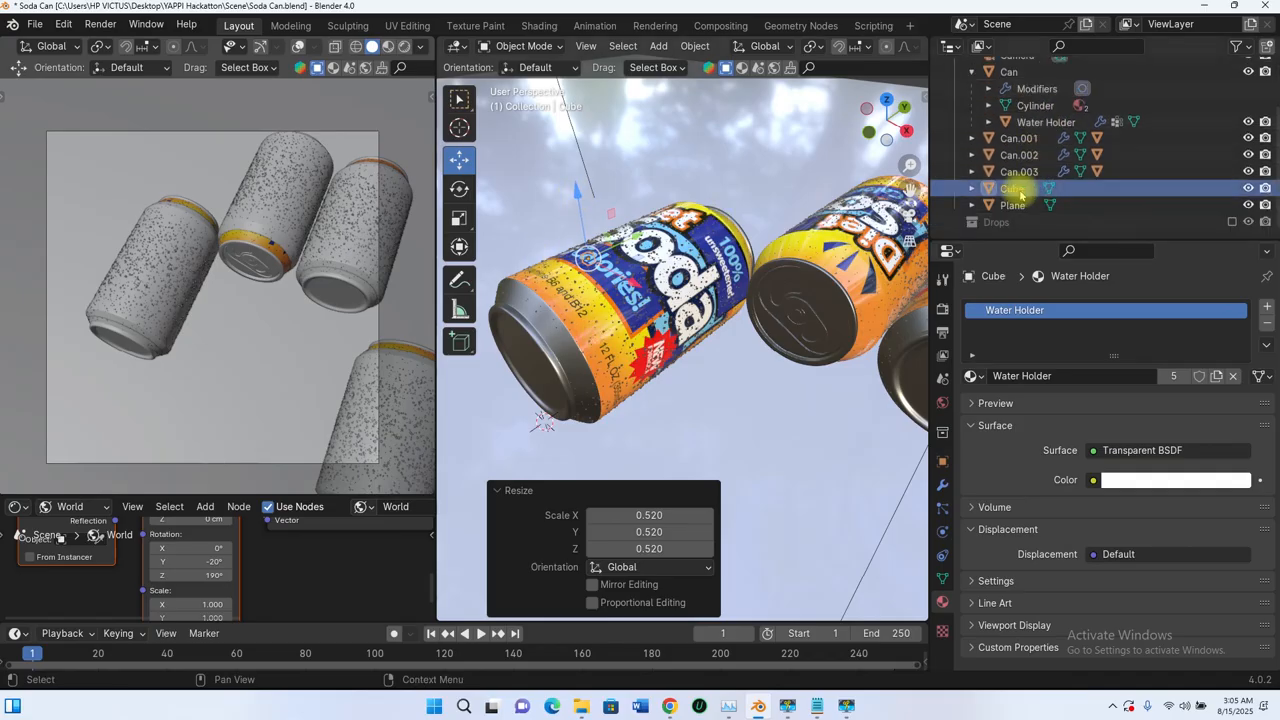
double_click(1013, 188)
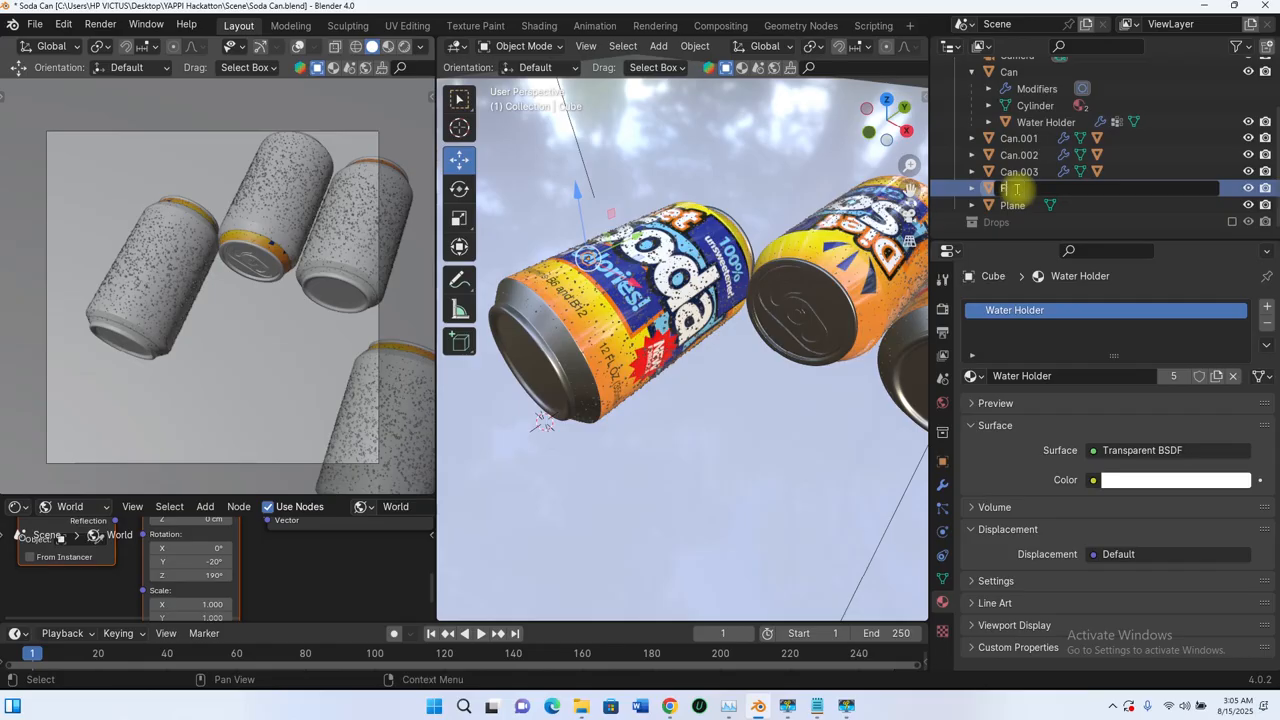
key("Return")
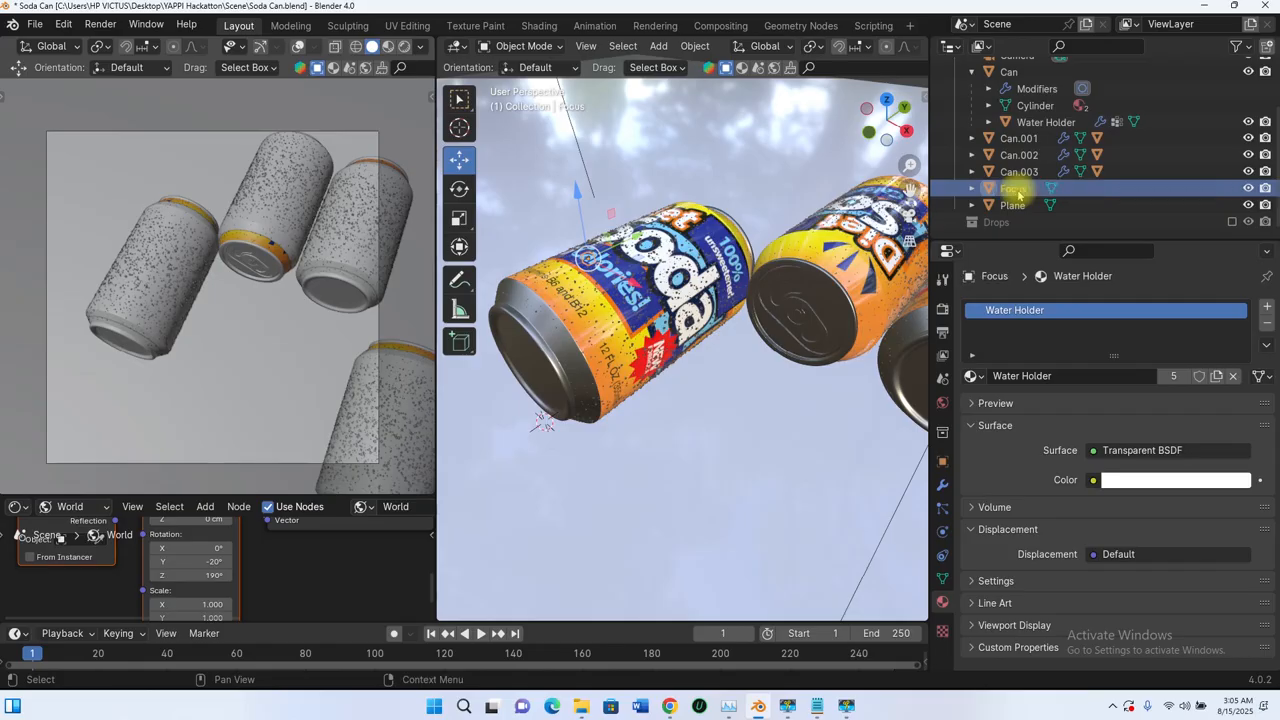
Step: Set Focus as the camera's depth-of-field focus object and switch the camera viewport to rendered shading
scroll(733, 230, "down", 6)
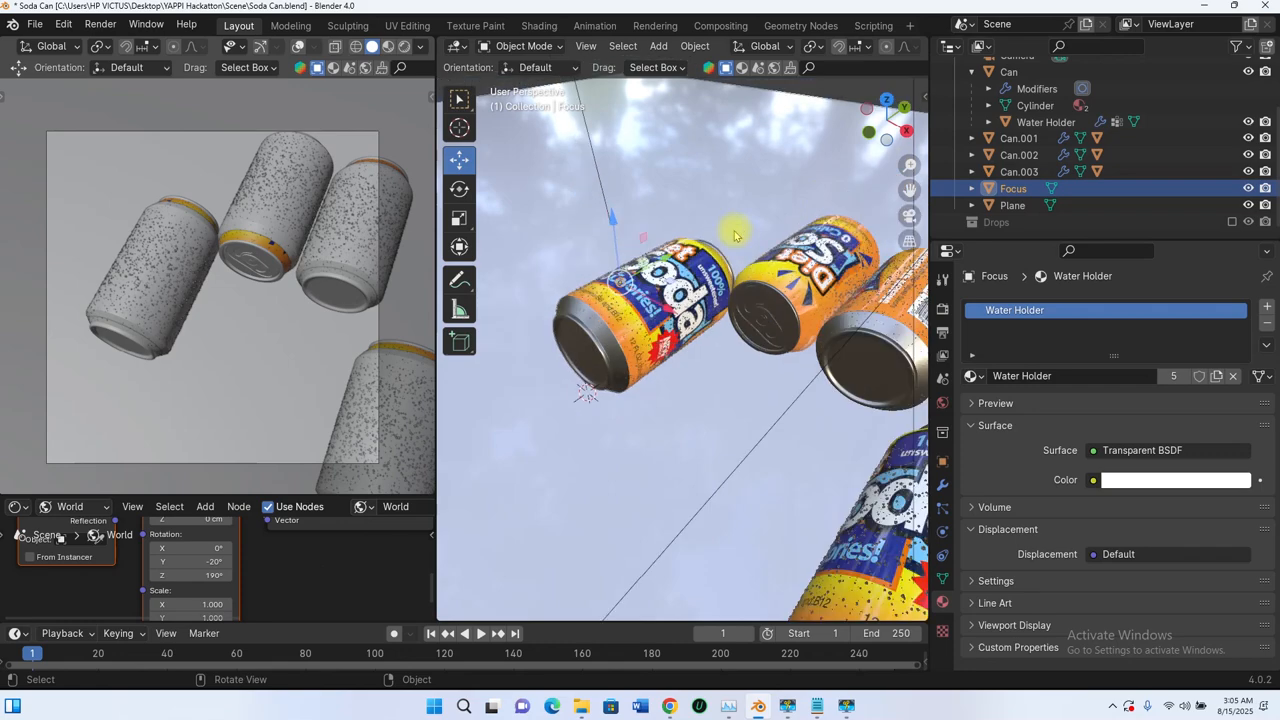
scroll(705, 188, "down", 4)
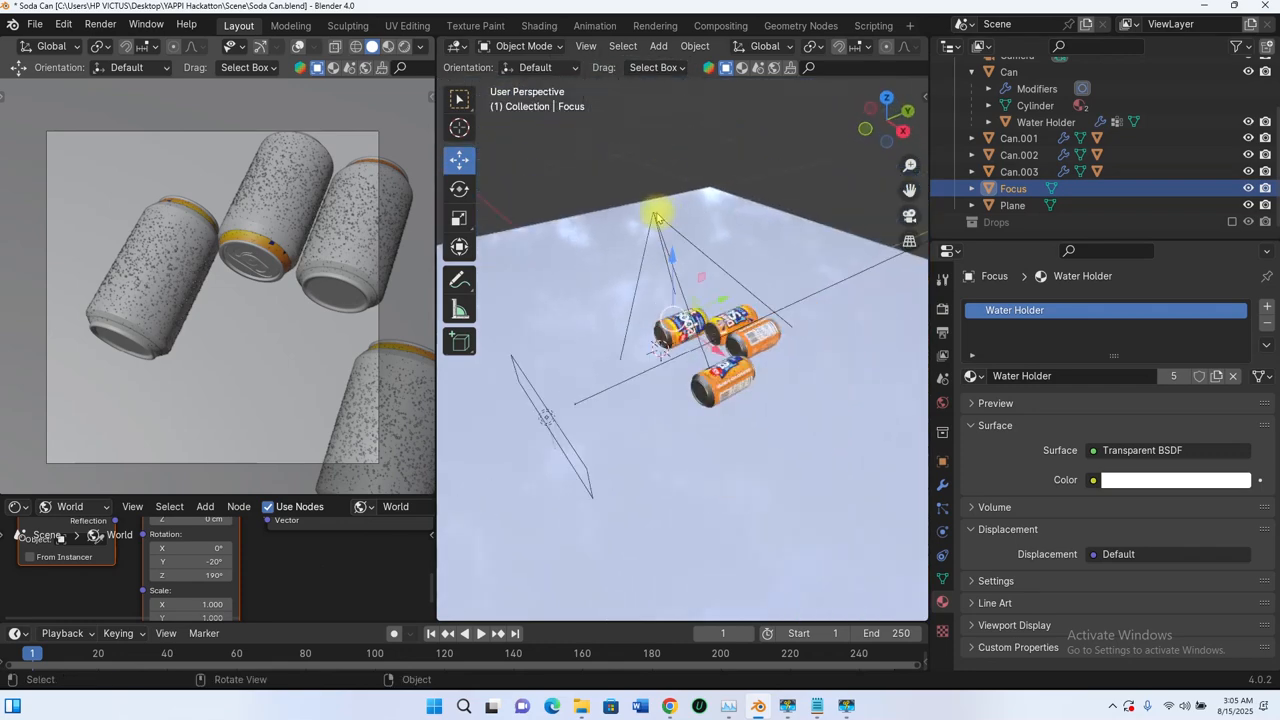
left_click(652, 218)
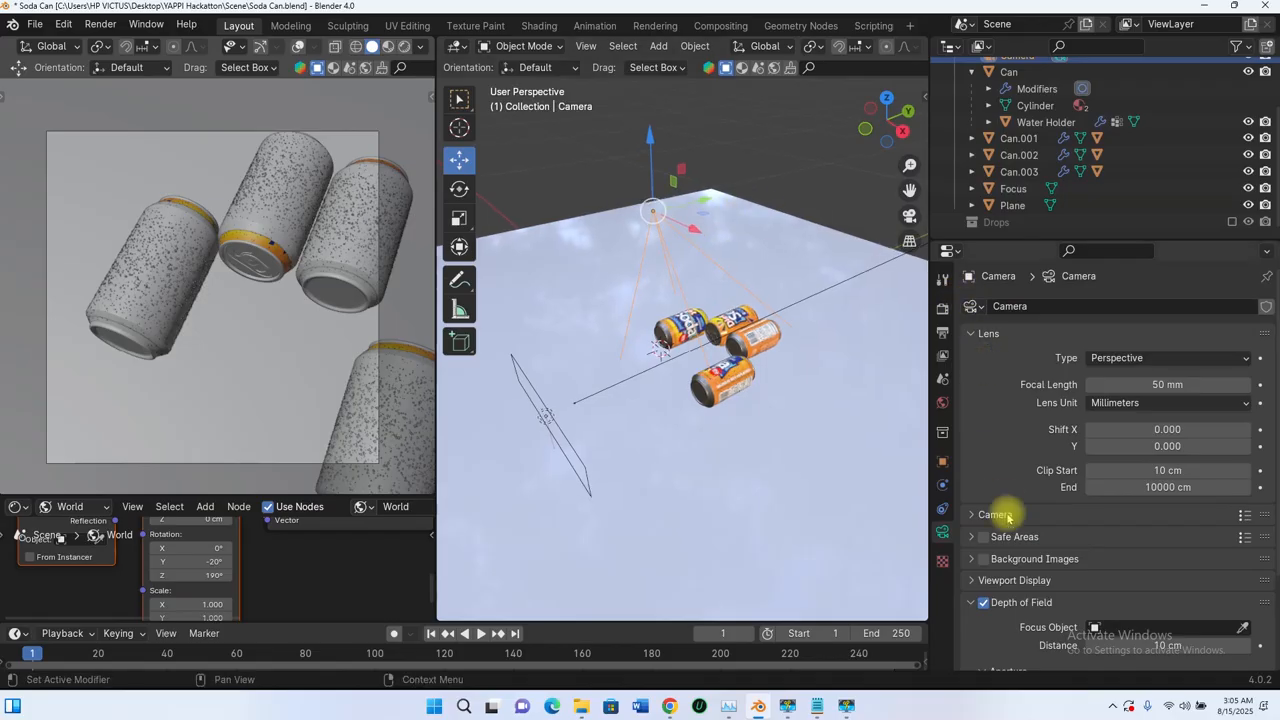
scroll(993, 478, "down", 3)
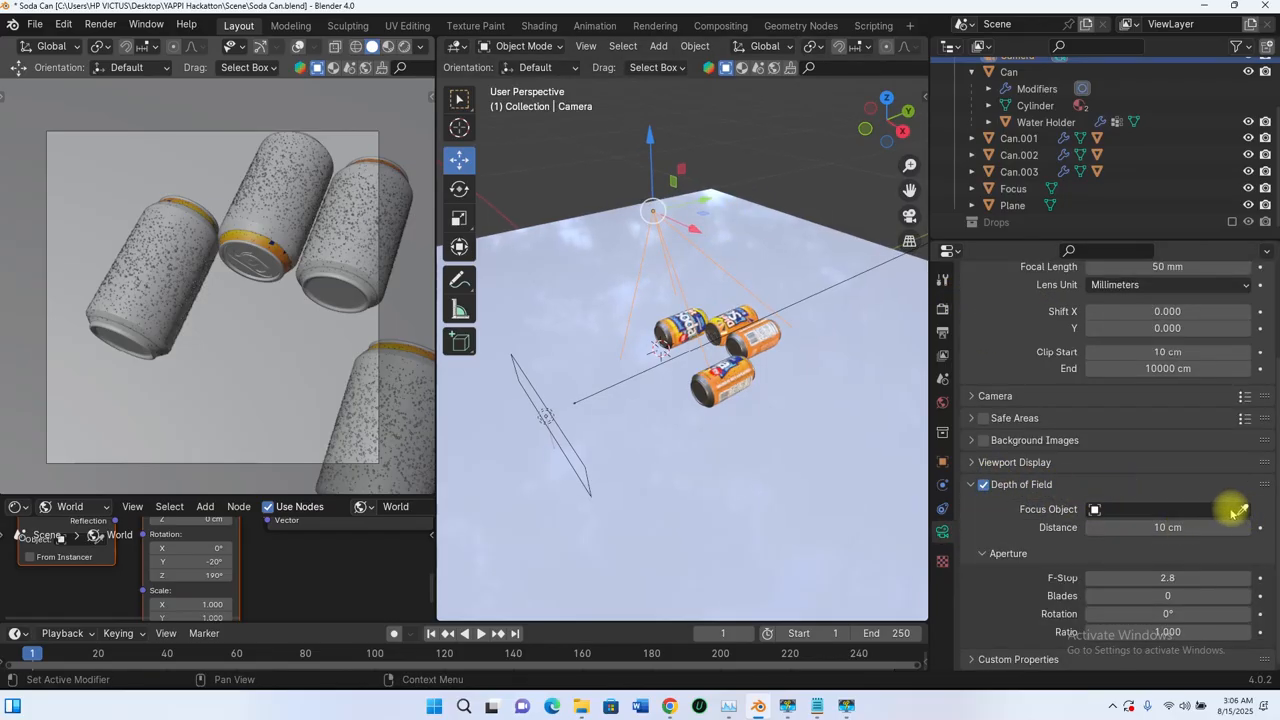
left_click(1131, 511)
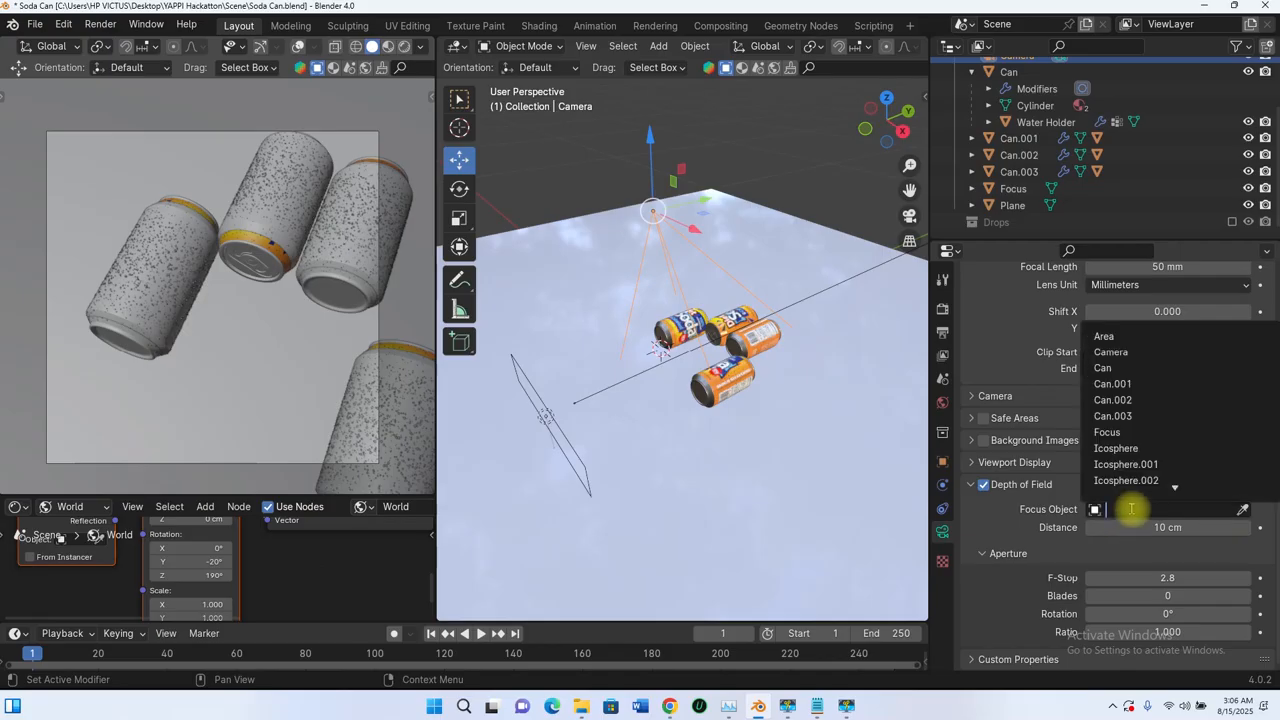
left_click(1108, 436)
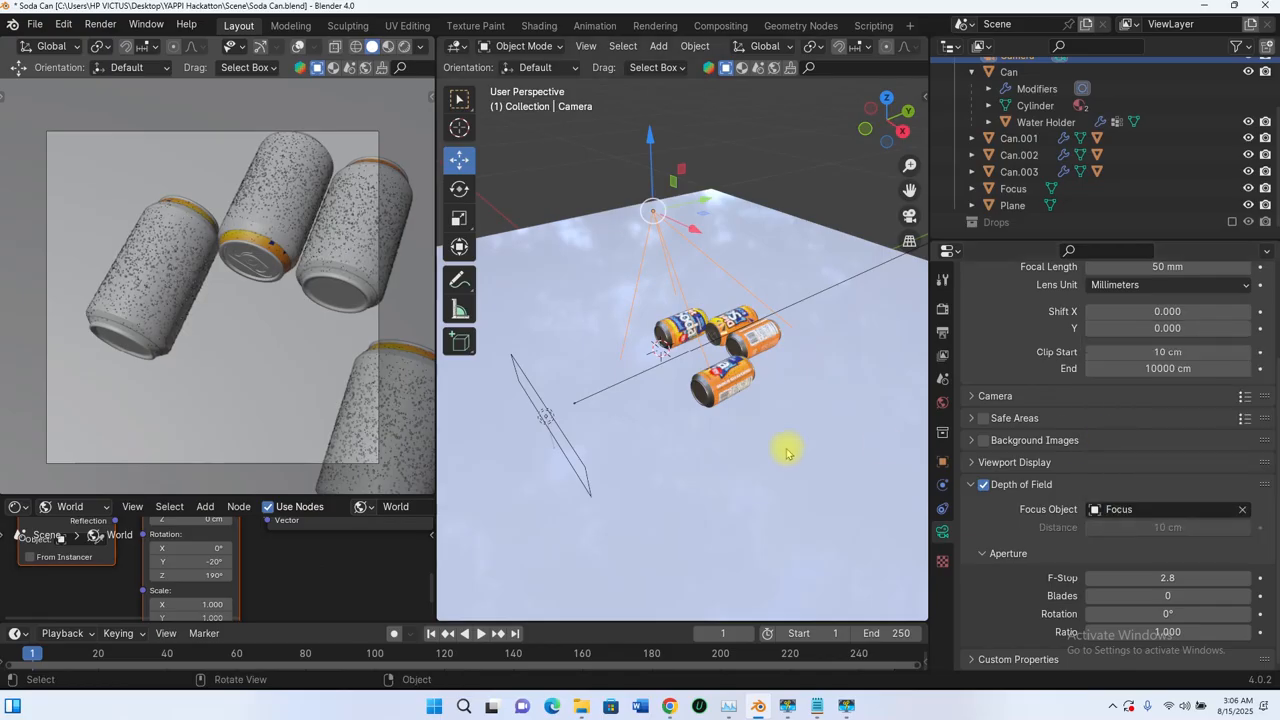
left_click(403, 46)
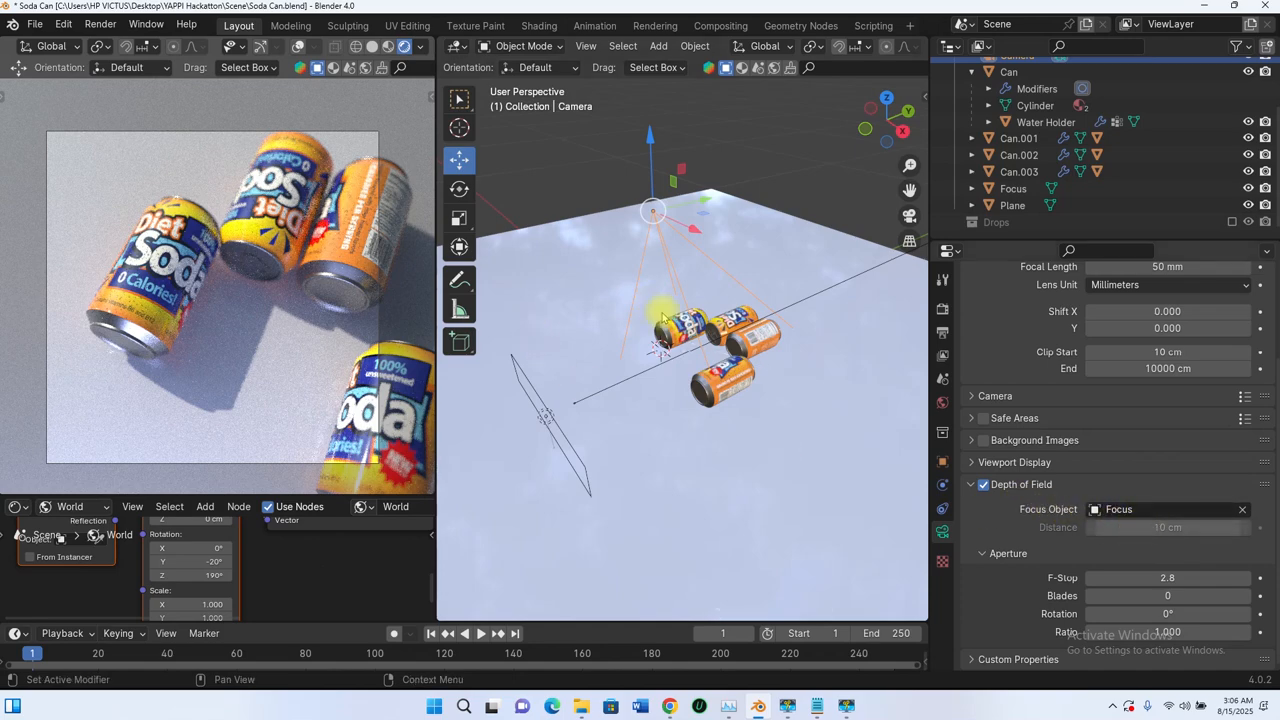
scroll(662, 320, "up", 5)
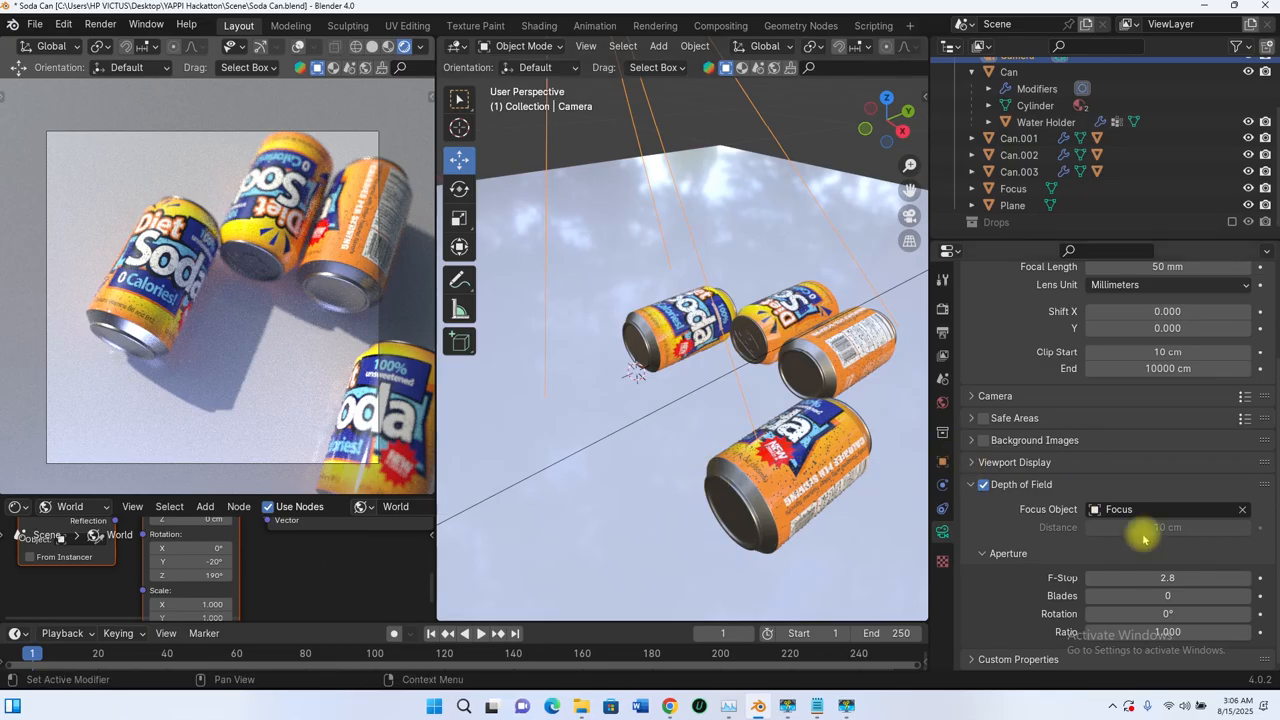
Step: Try lowering the camera's depth-of-field F-Stop to 0.1
left_click(1167, 578)
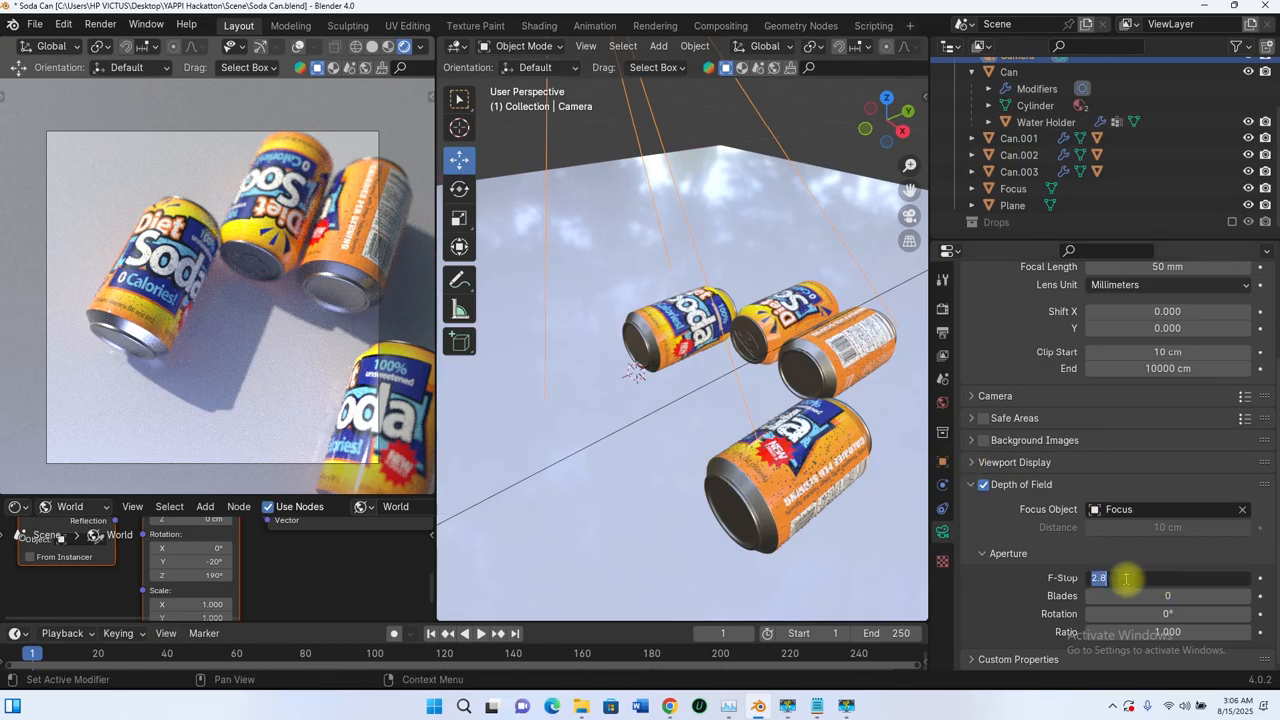
left_click(1064, 588)
left_click_drag(1175, 580, 1144, 558)
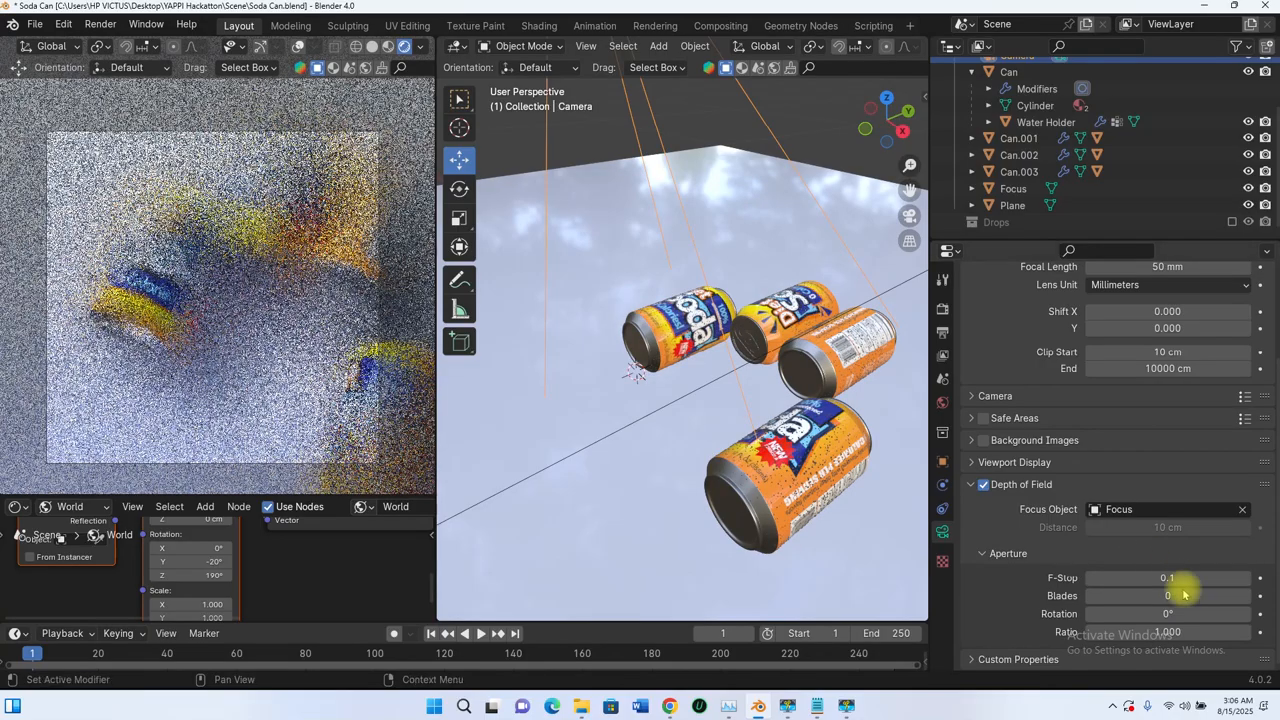
Step: Set the camera's depth-of-field F-Stop to 4.0
left_click(1175, 578)
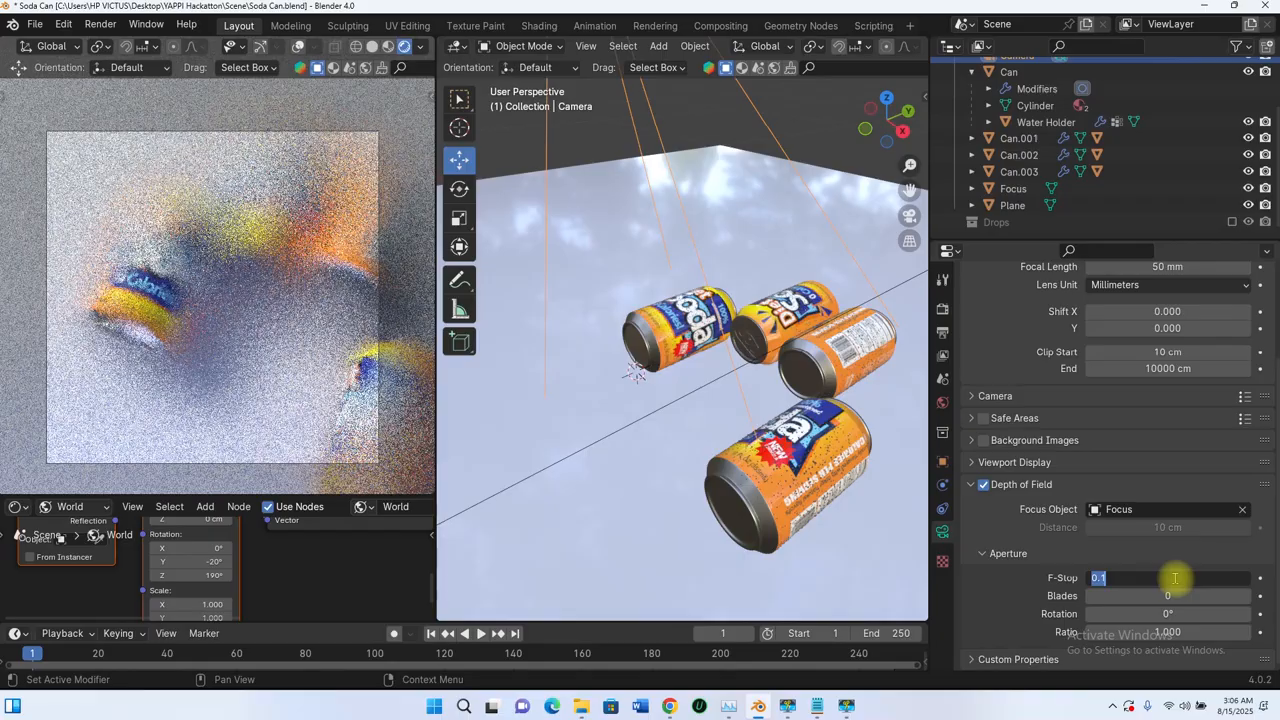
type("4")
key("Return")
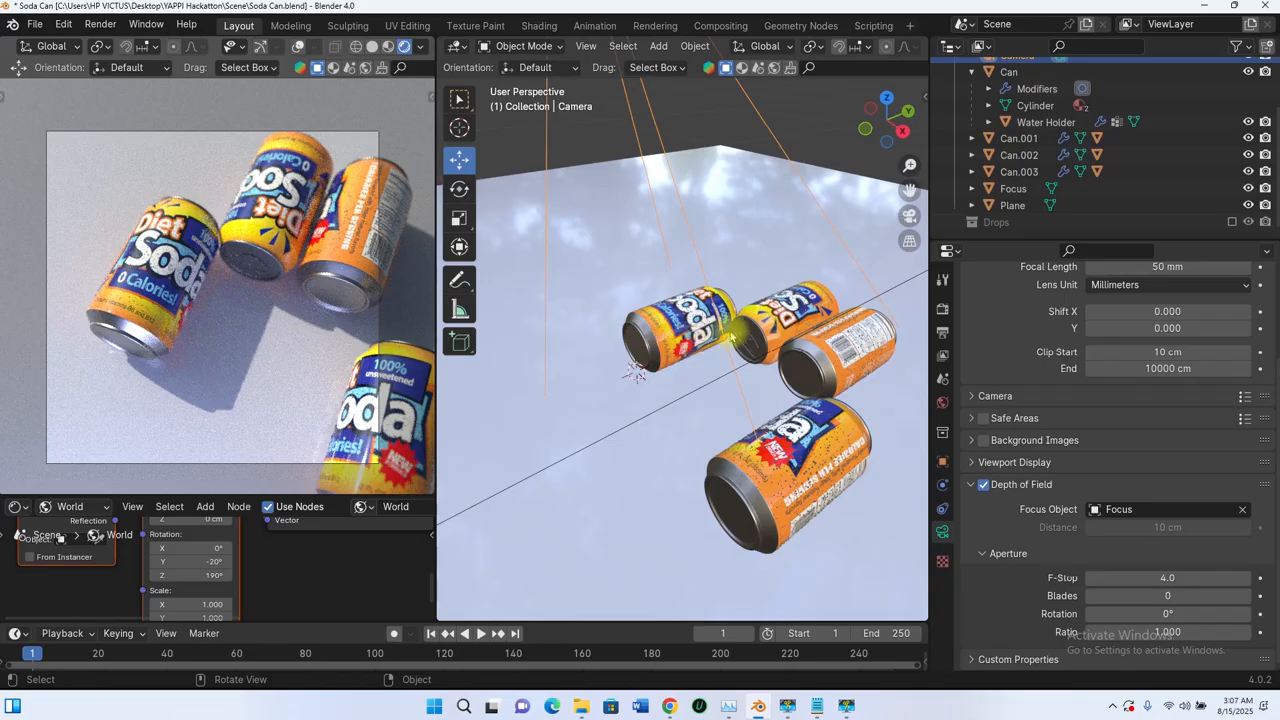
Step: Inspect the finished render of the soda cans up close and as a whole, checking the droplets and the background blur
scroll(744, 323, "up", 2)
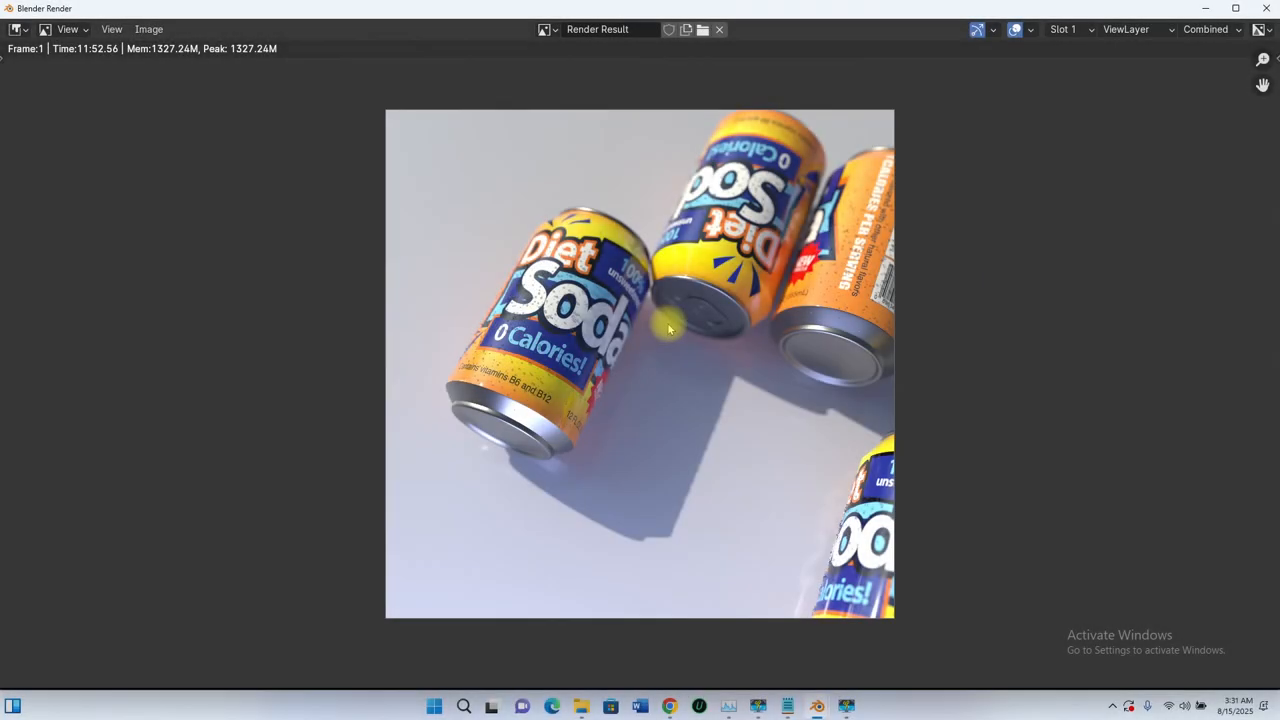
scroll(669, 328, "up", 5)
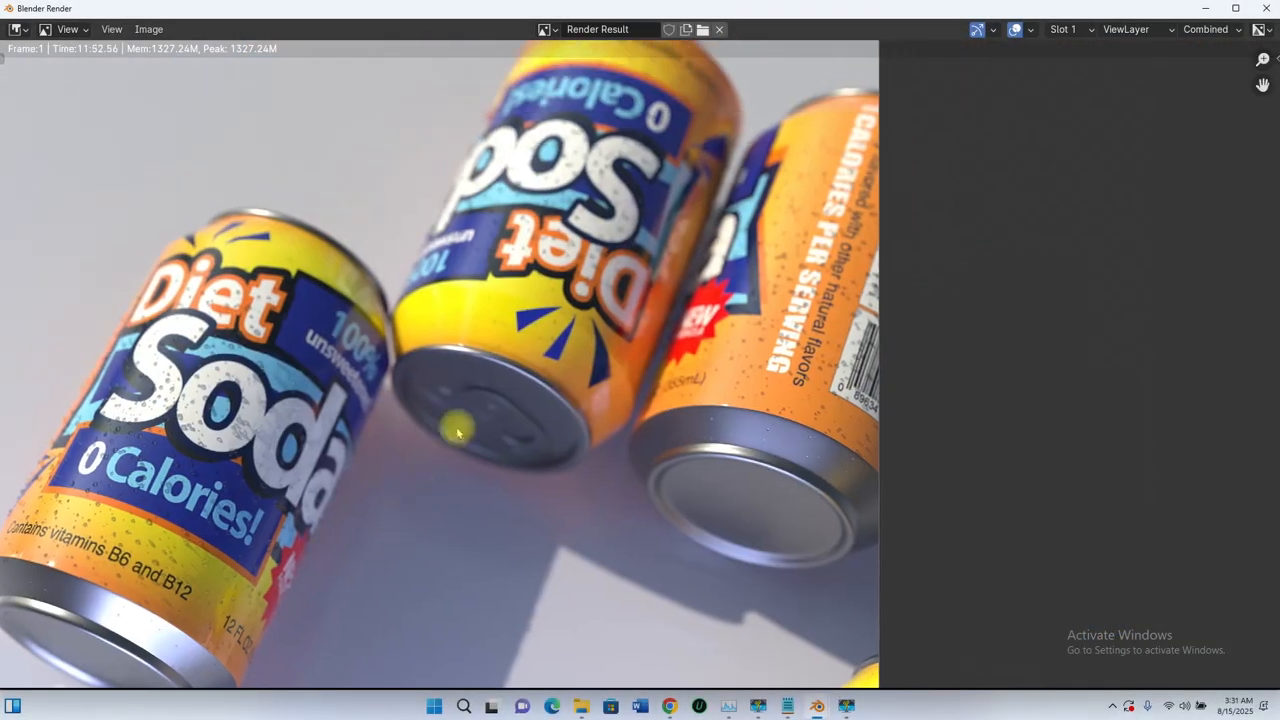
key("Home")
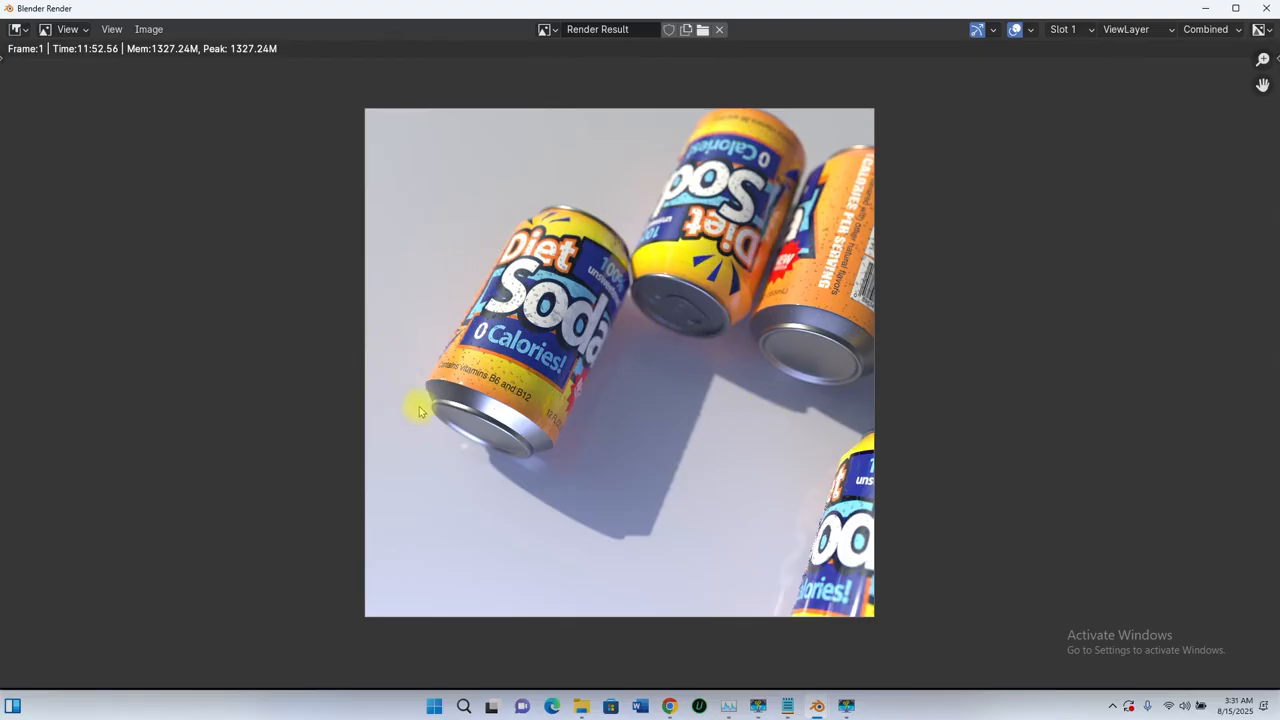
scroll(660, 352, "down", 3)
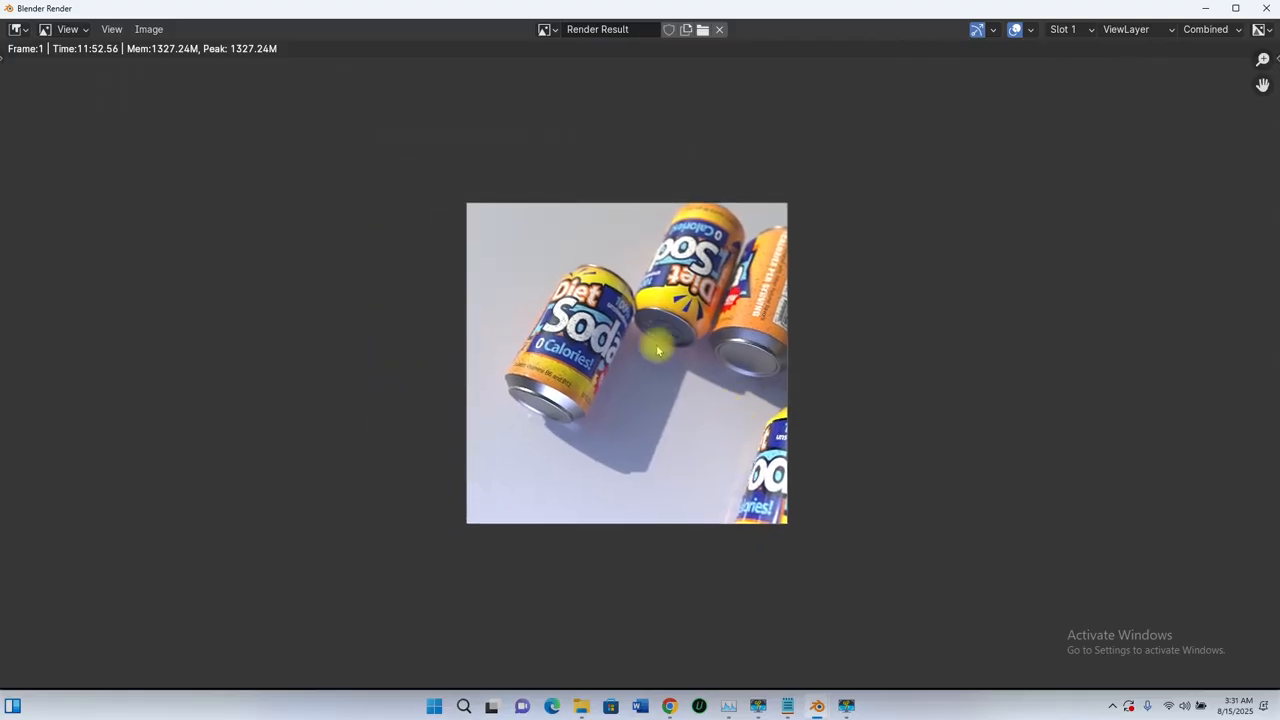
scroll(658, 350, "up", 3)
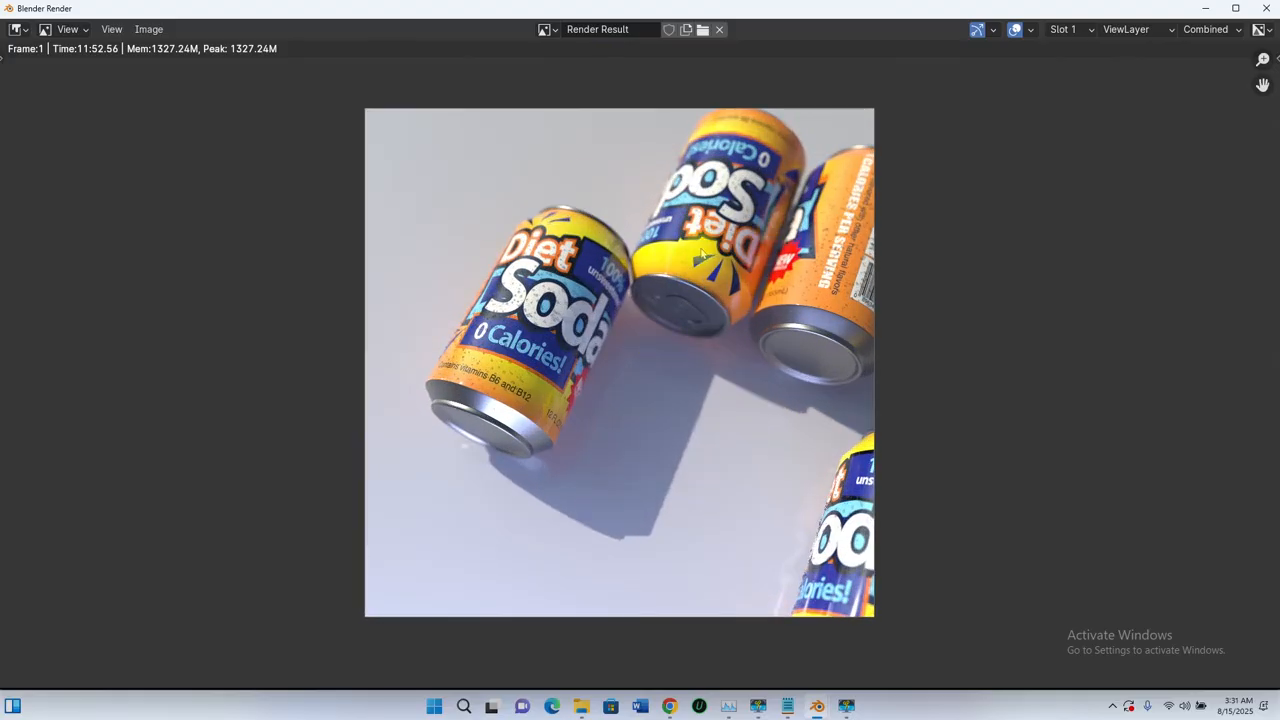